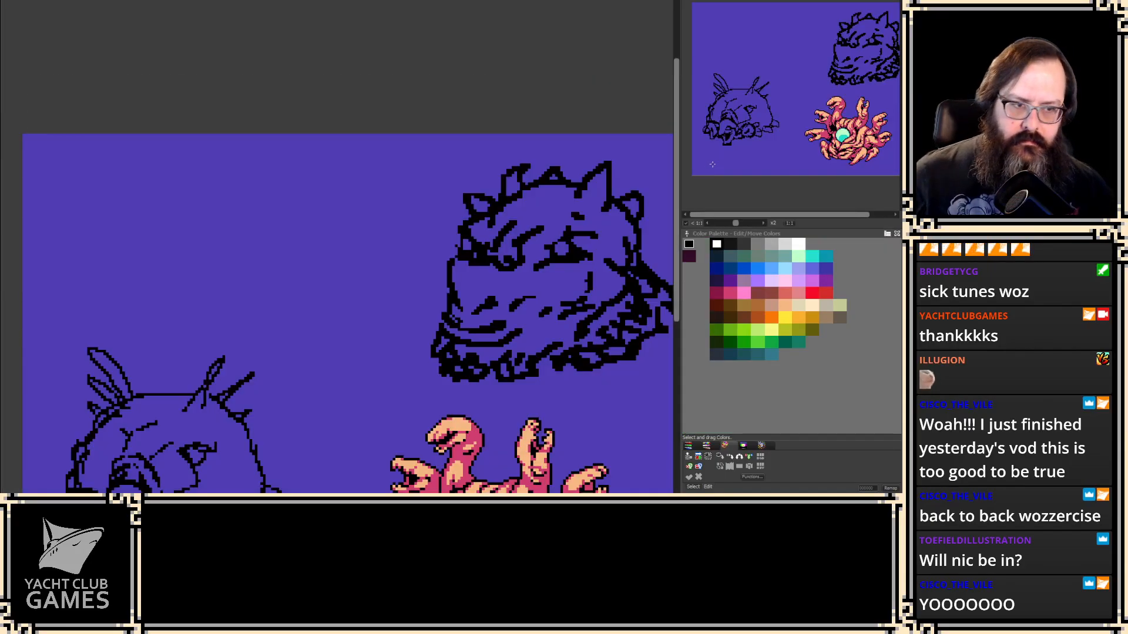
- Review the black monster sketches and the grey-green sprite sheet with its heads, tentacled body and segmented neck
scroll(405, 288, "down", 1)
left_click_drag(413, 302, 358, 140)
key("2")
key("2")
scroll(386, 98, "down", 1)
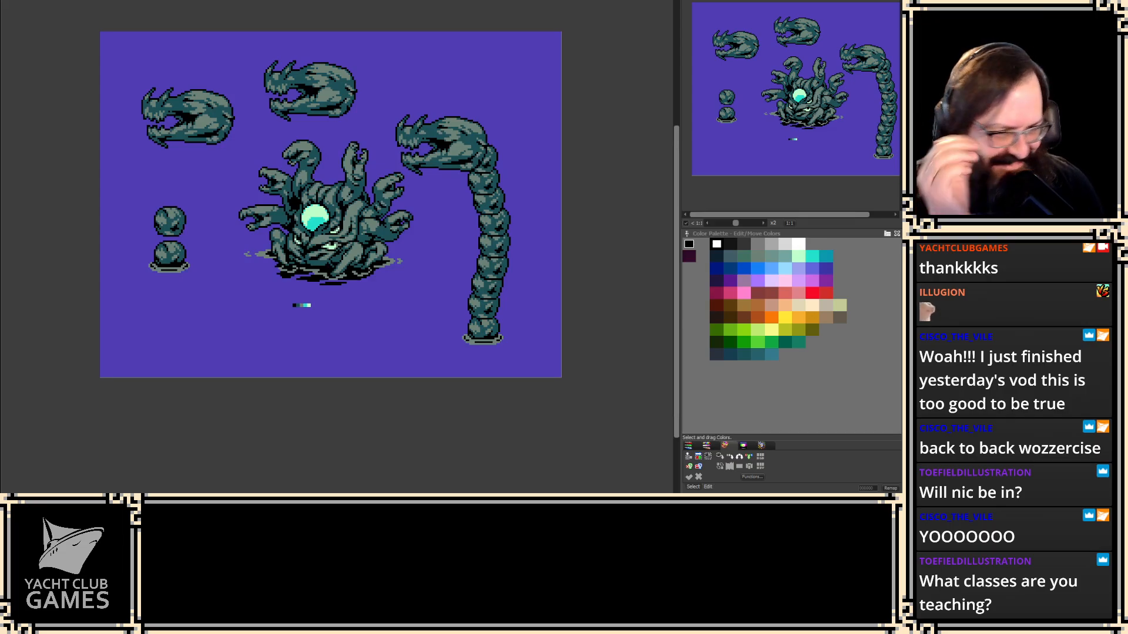
key("plus")
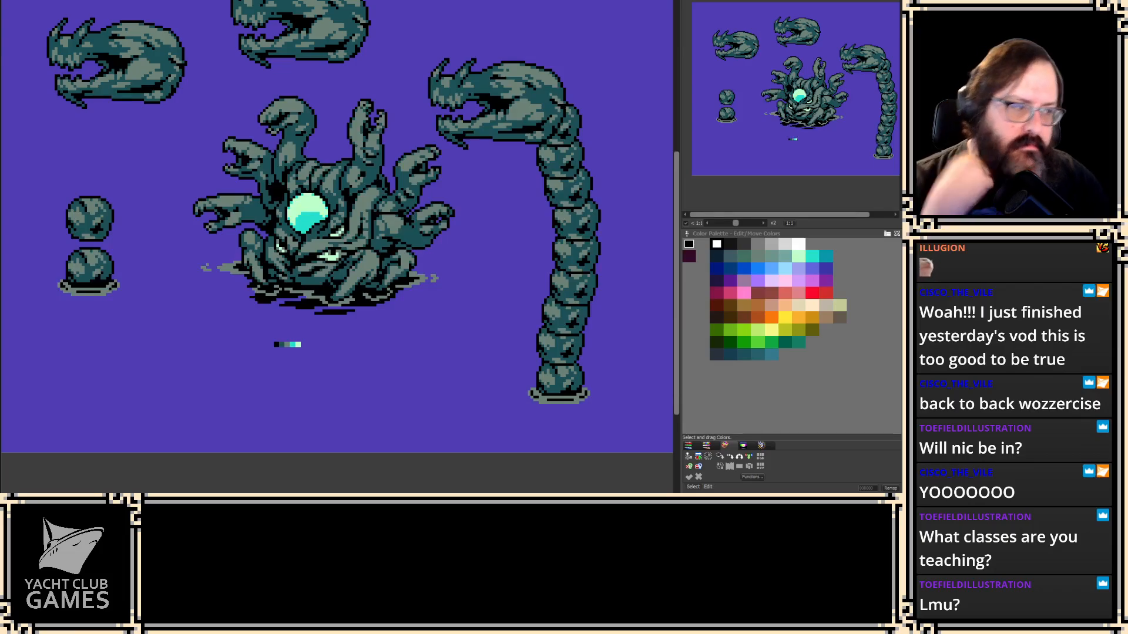
left_click_drag(417, 323, 322, 348)
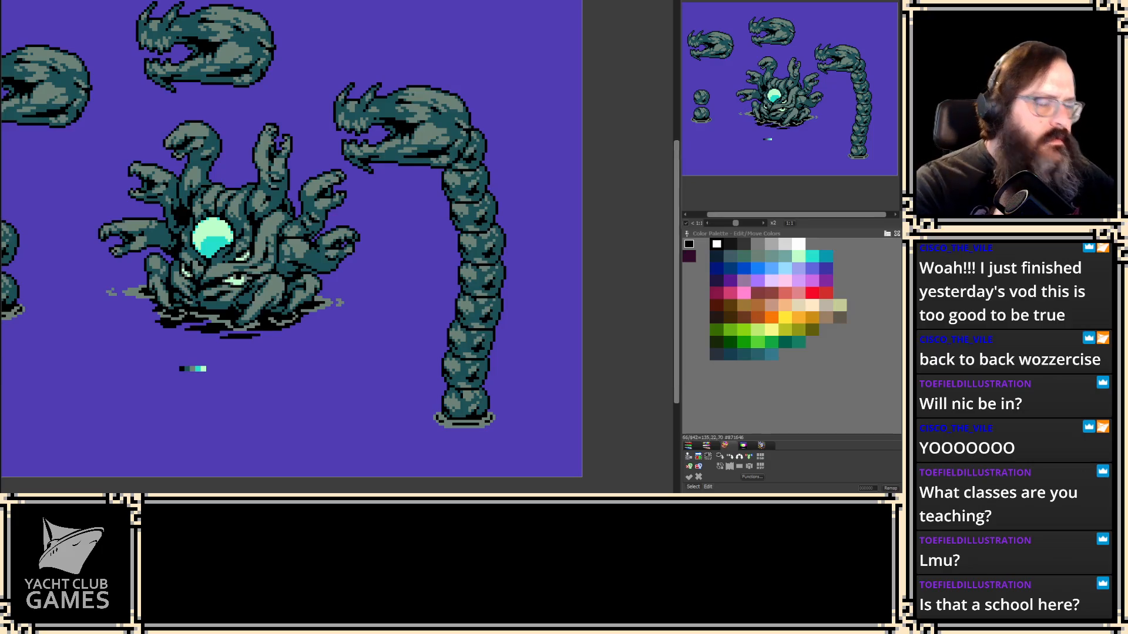
left_click_drag(497, 297, 552, 301)
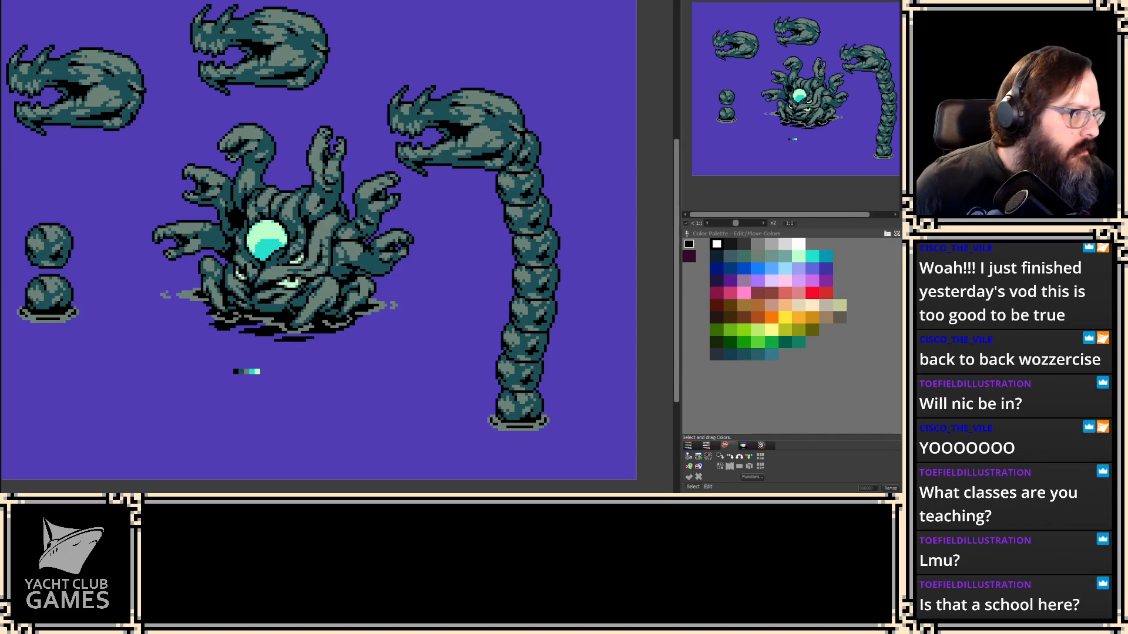
- Compare the tentacled body sprite with the page of monster sketches and the pink tentacle version
key("1")
left_click_drag(335, 180, 367, 177)
left_click_drag(621, 152, 603, 176)
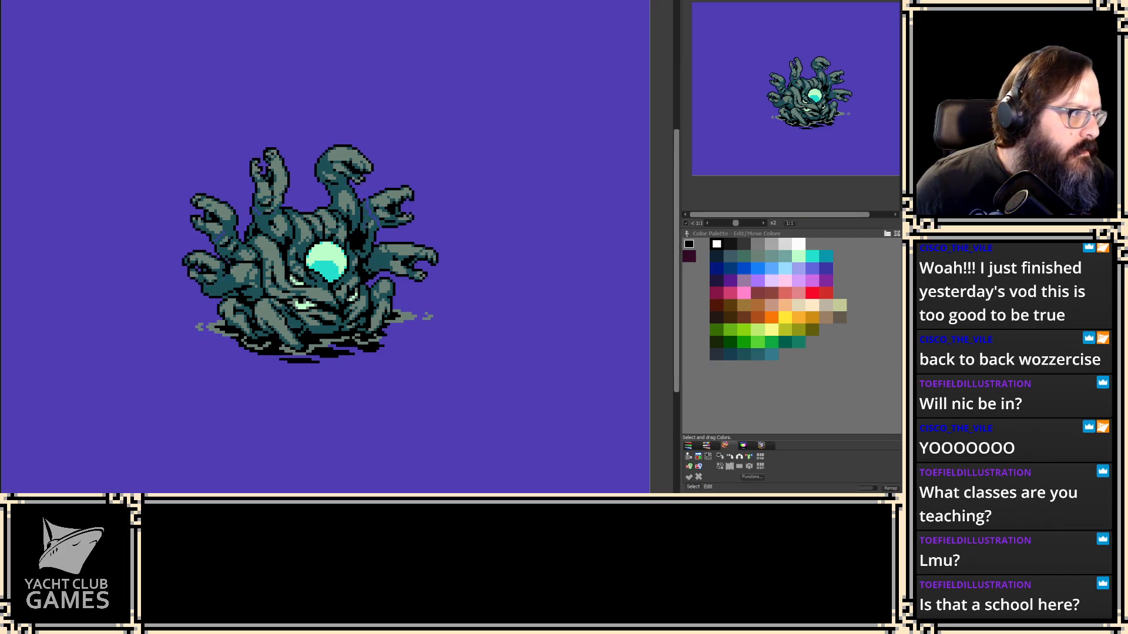
key("2")
scroll(504, 138, "down", 1)
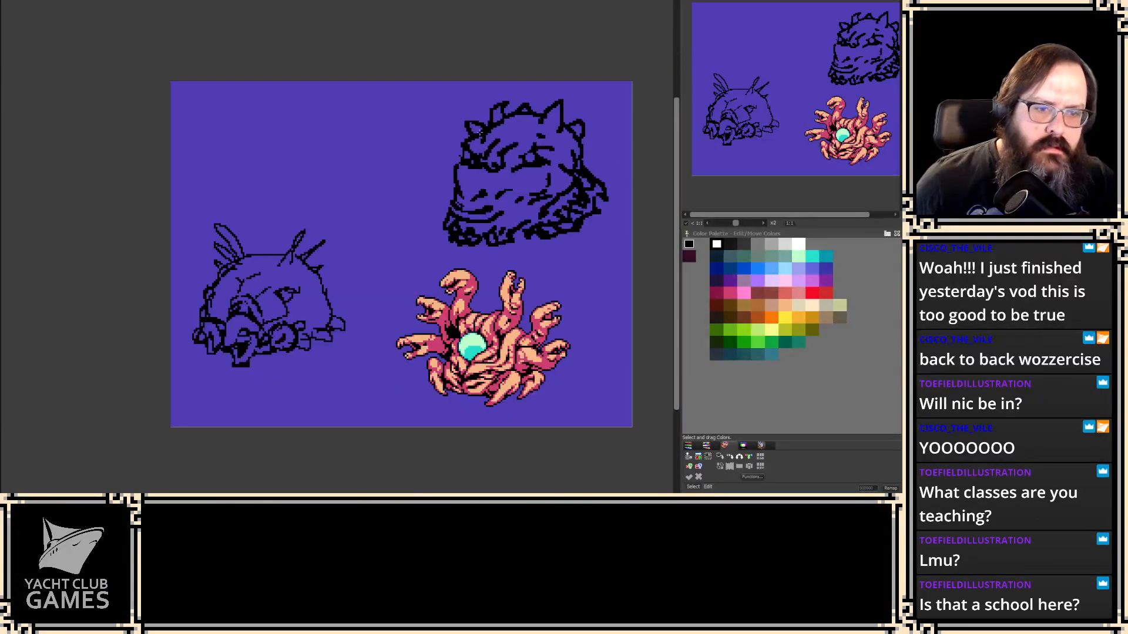
key("2")
key("2")
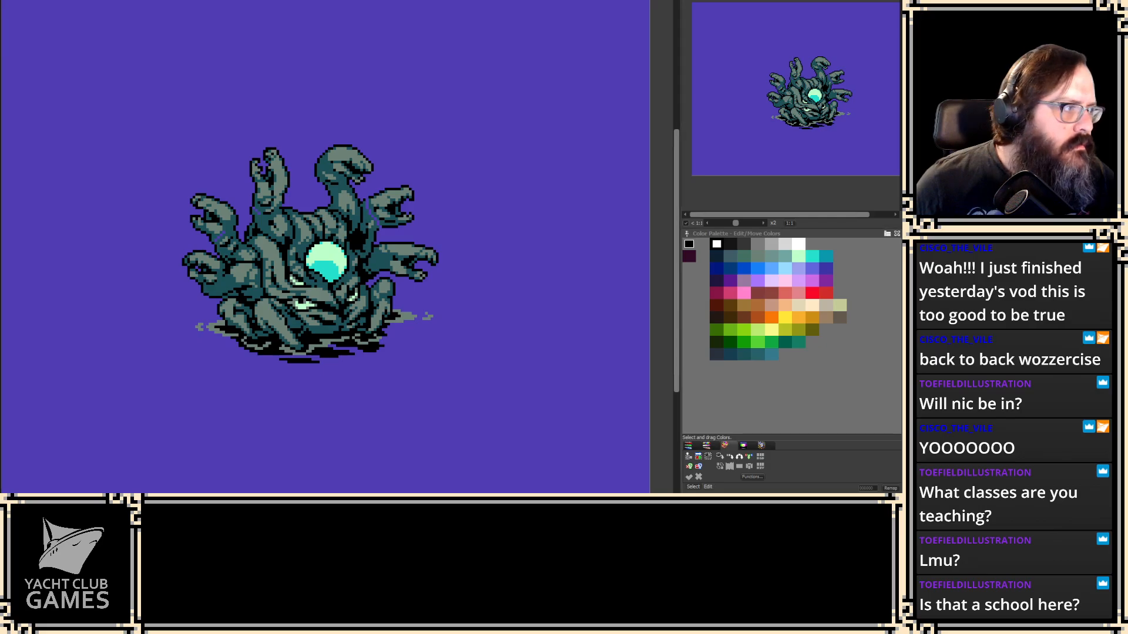
- Step through the horned head's bite animation up to the frame with the red-shirted character
key("2")
key("ctrl+Tab")
key("2")
key("2")
key("2")
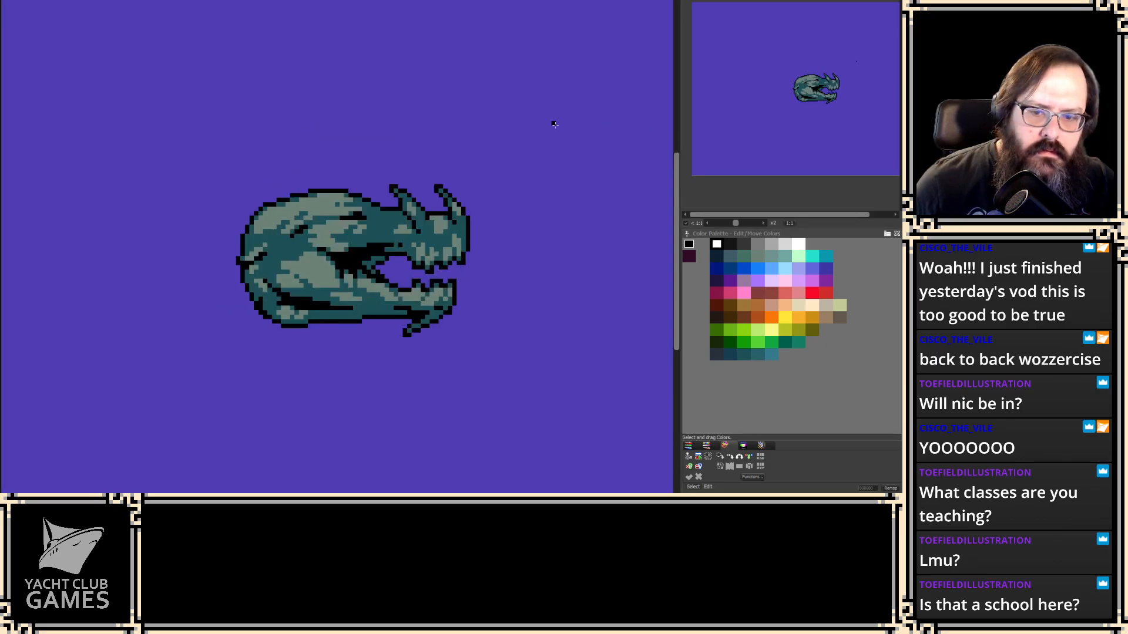
key("2")
key("2")
key("2")
key("2")
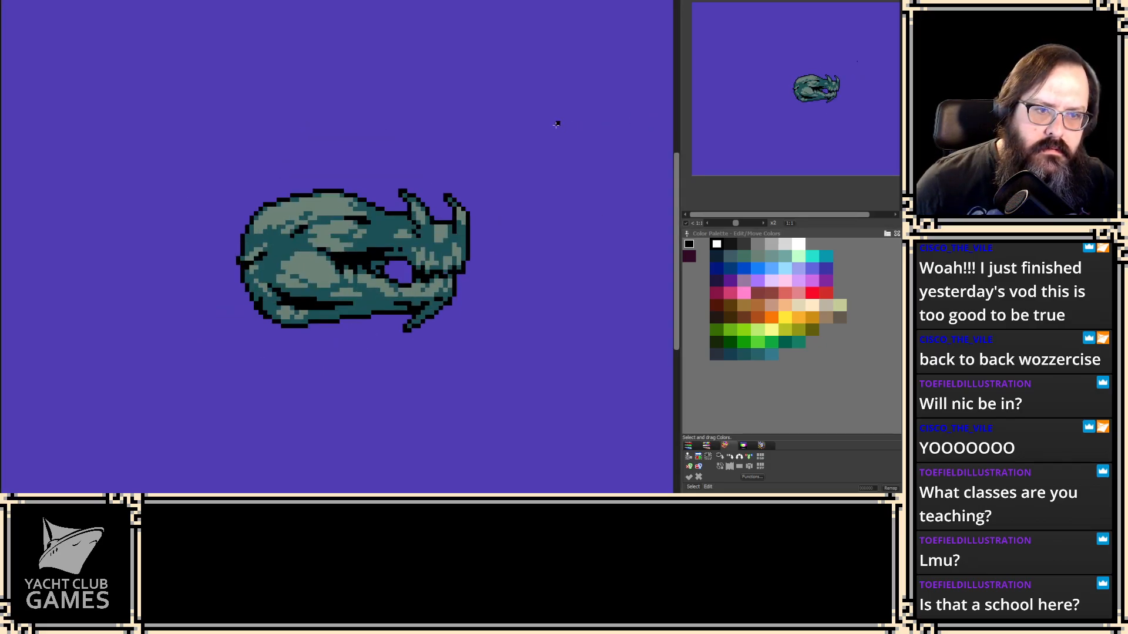
key("2")
key("2")
key("2")
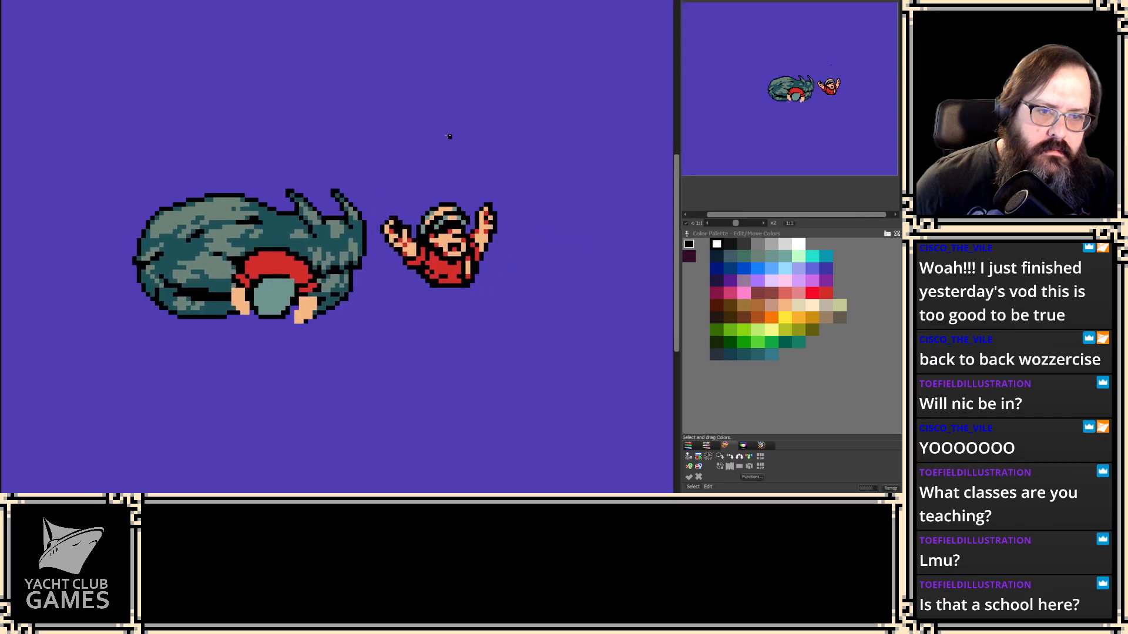
key("2")
key("2")
key("2")
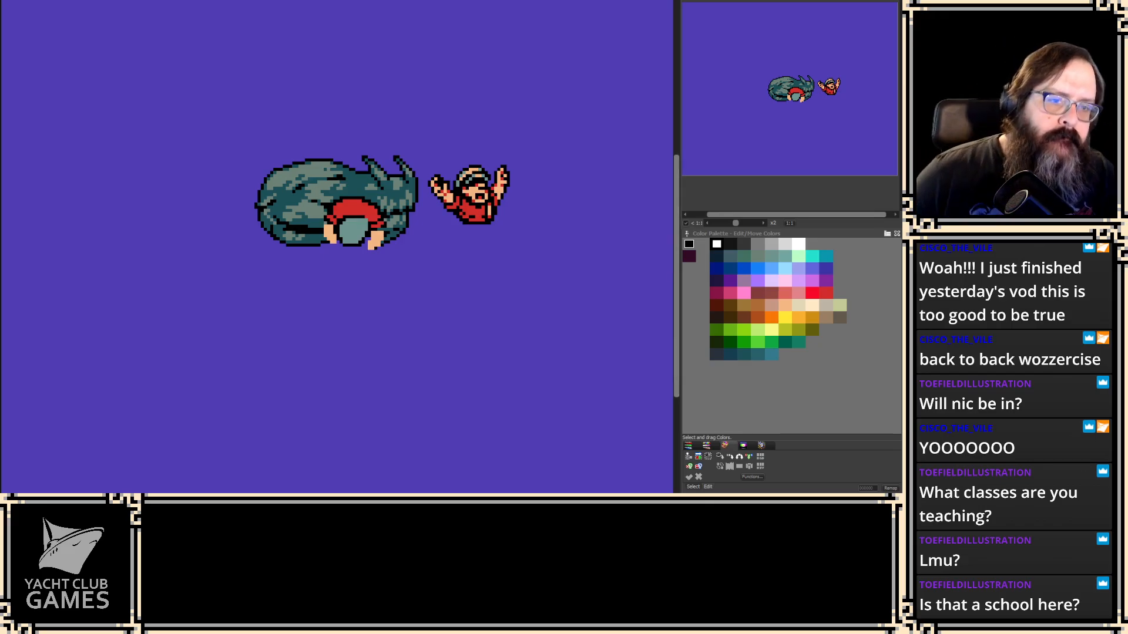
- Examine the red-shirted character frame closely and compare it with the monster sprite sheet
left_click_drag(320, 324, 212, 332)
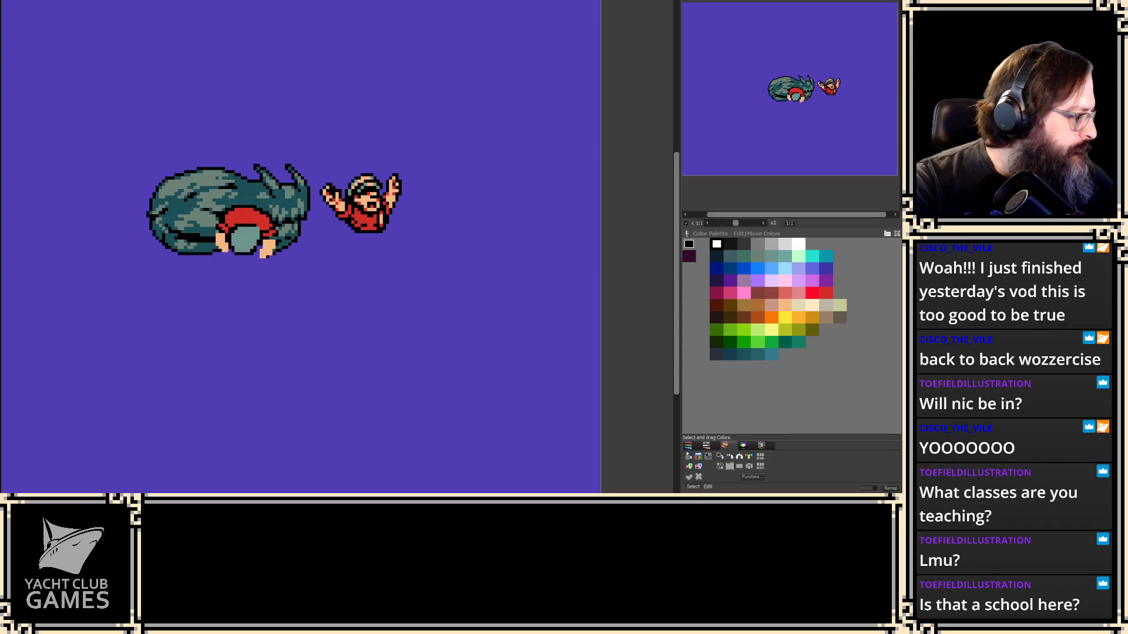
scroll(311, 318, "up", 1)
scroll(227, 319, "up", 1)
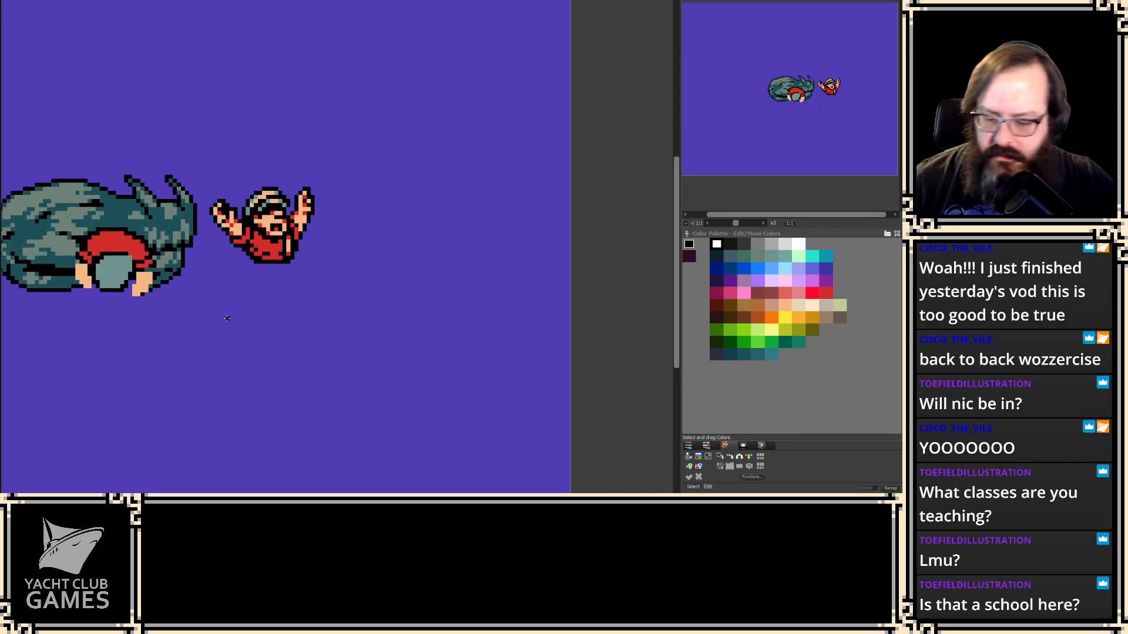
key("Left")
key("Left")
scroll(267, 295, "down", 1)
left_click_drag(234, 302, 352, 259)
key("Left")
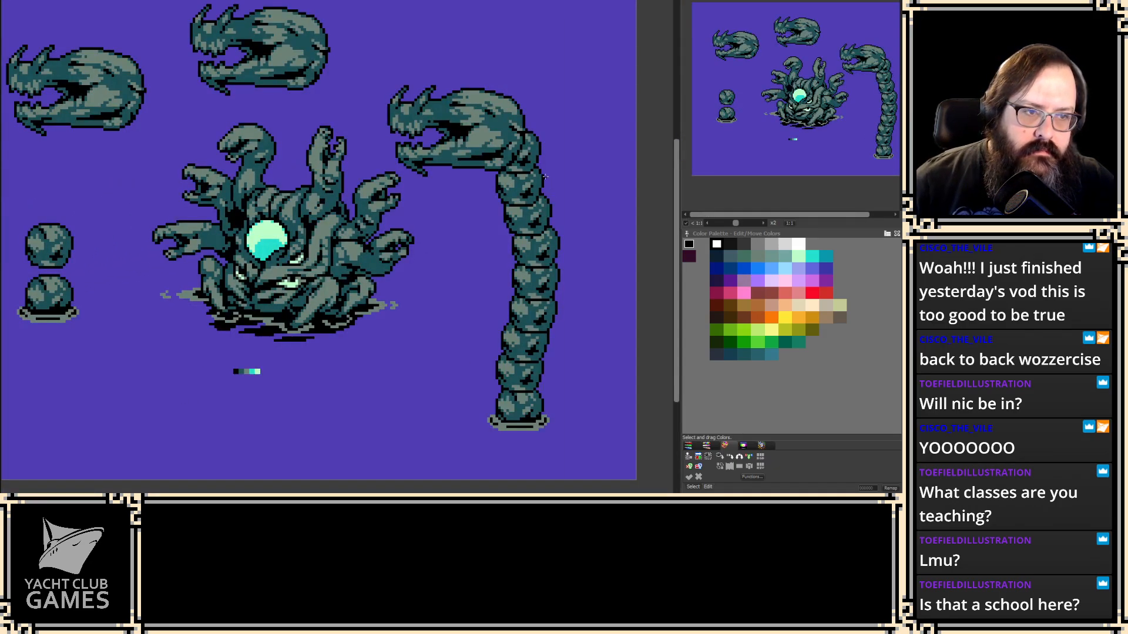
left_click_drag(459, 257, 503, 269)
key("Left")
key("Right")
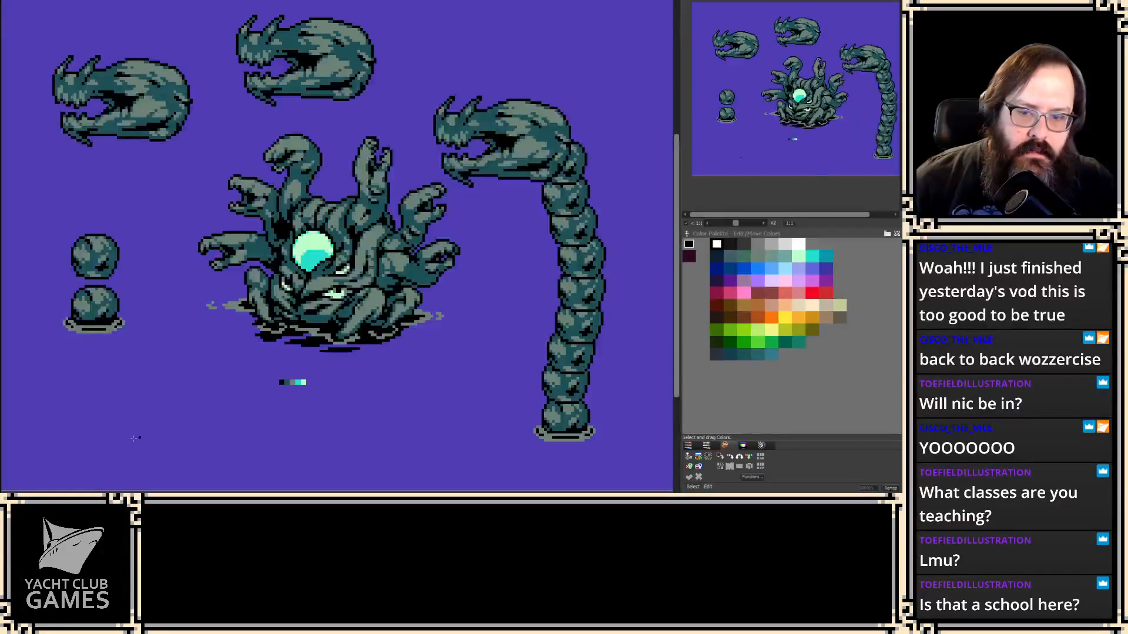
key("Right")
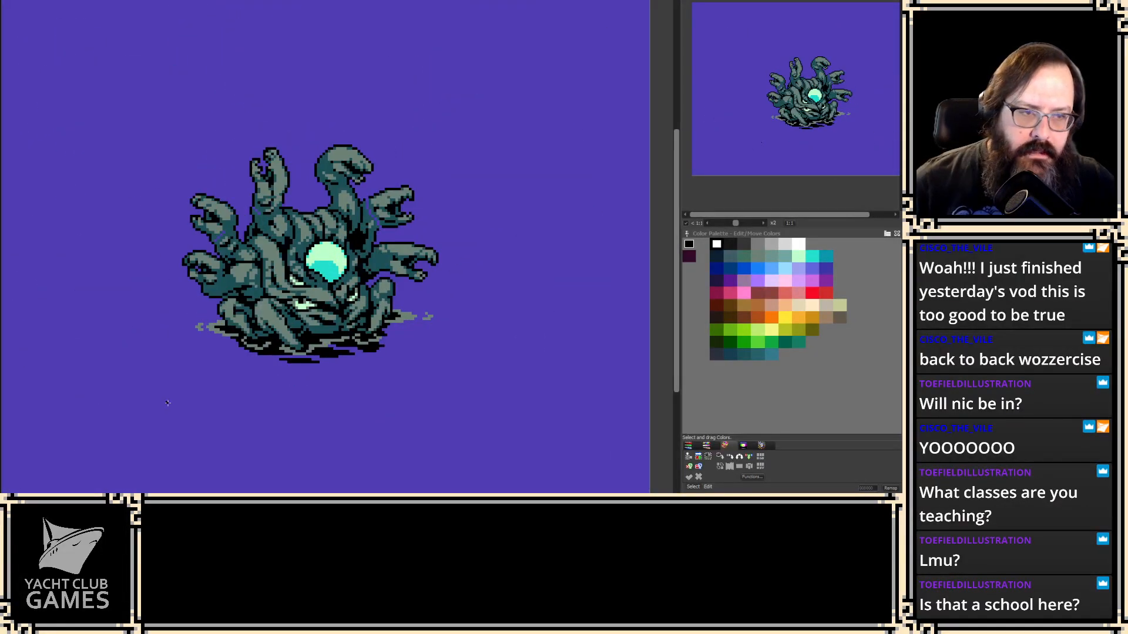
- Review the head animation from the open jaw through the character grab, wide gape, raised head and flattened pose
key("Right")
key("Right")
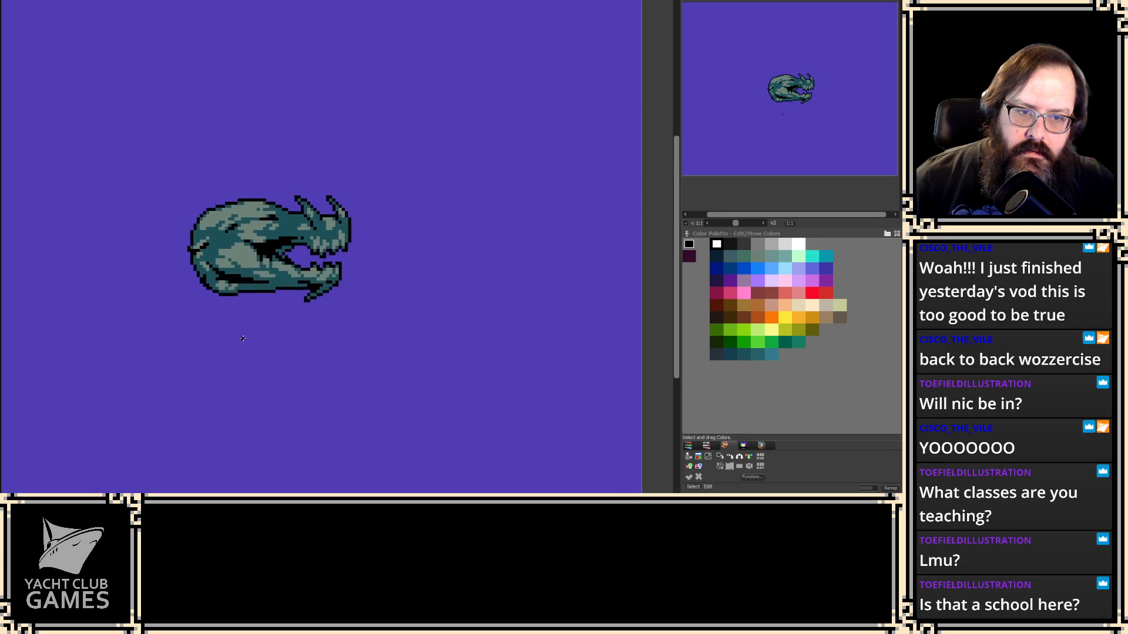
key("Right")
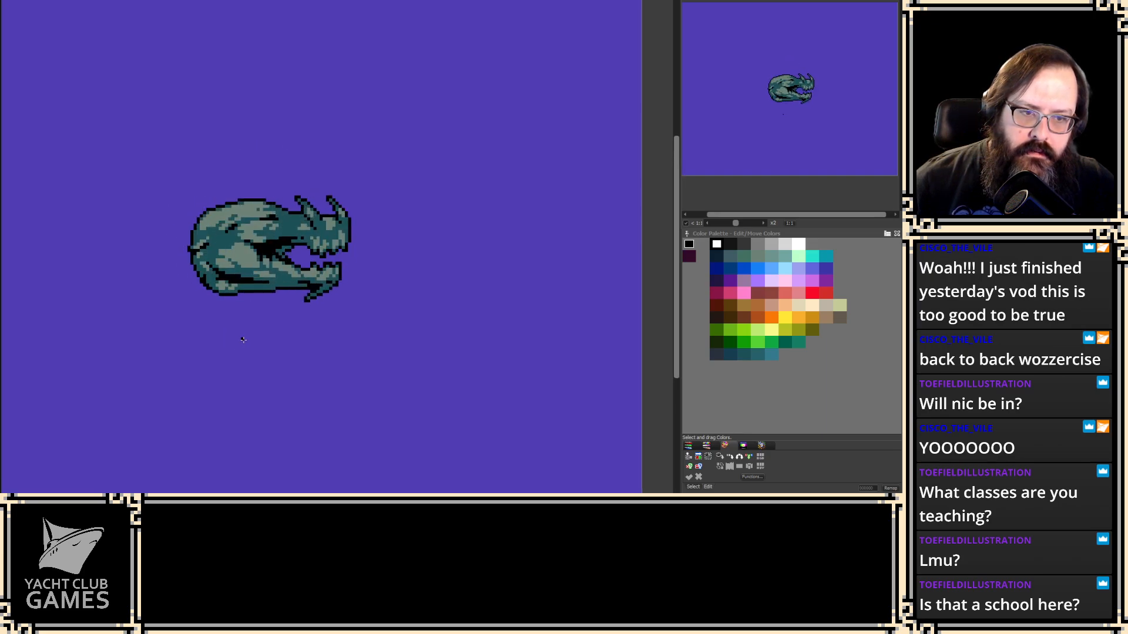
key("Right")
key("Right")
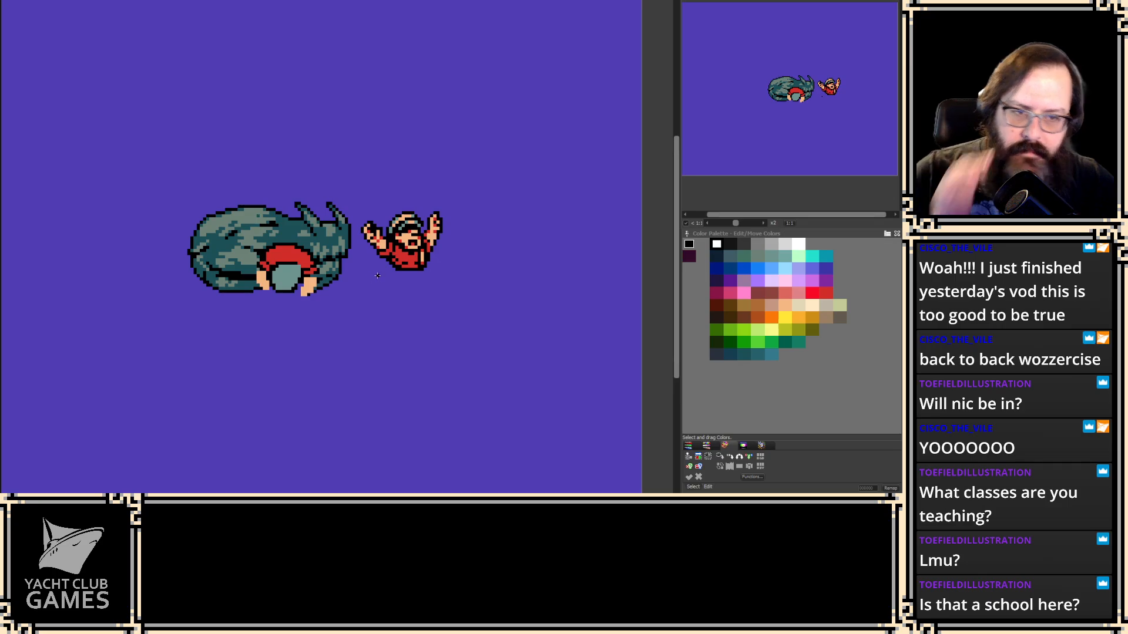
scroll(376, 282, "down", 2)
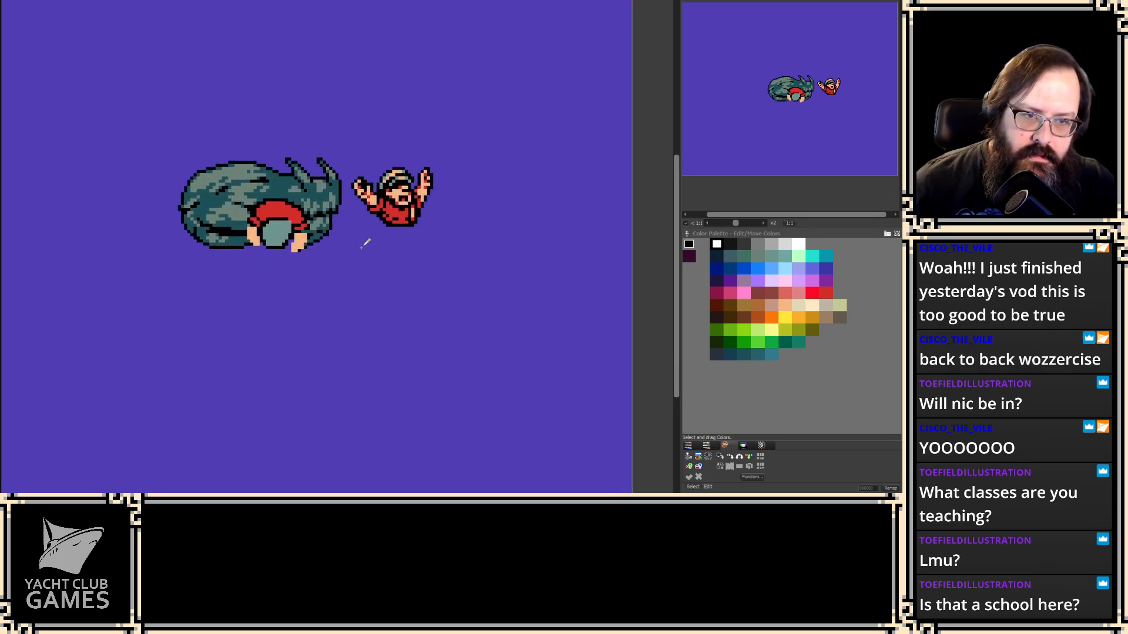
key("Right")
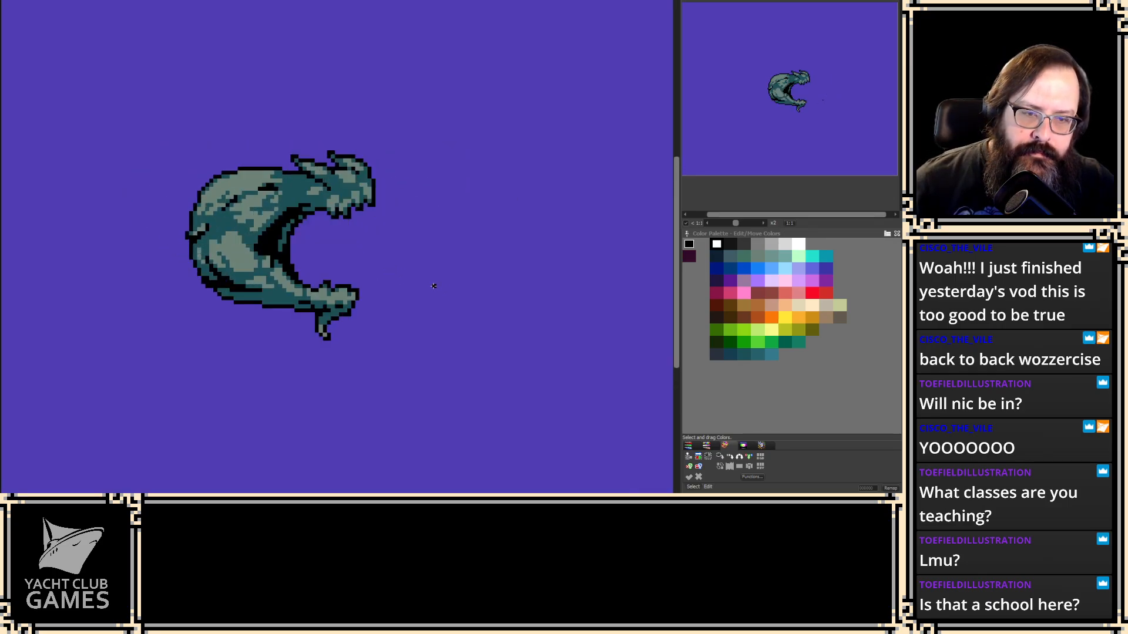
key("Right")
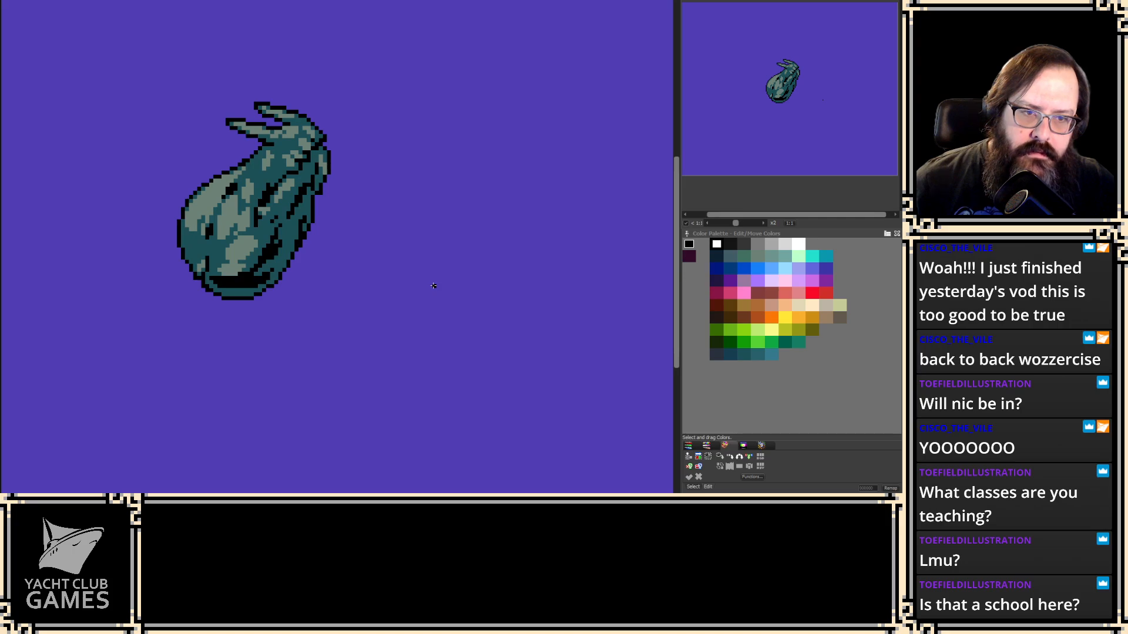
key("Right")
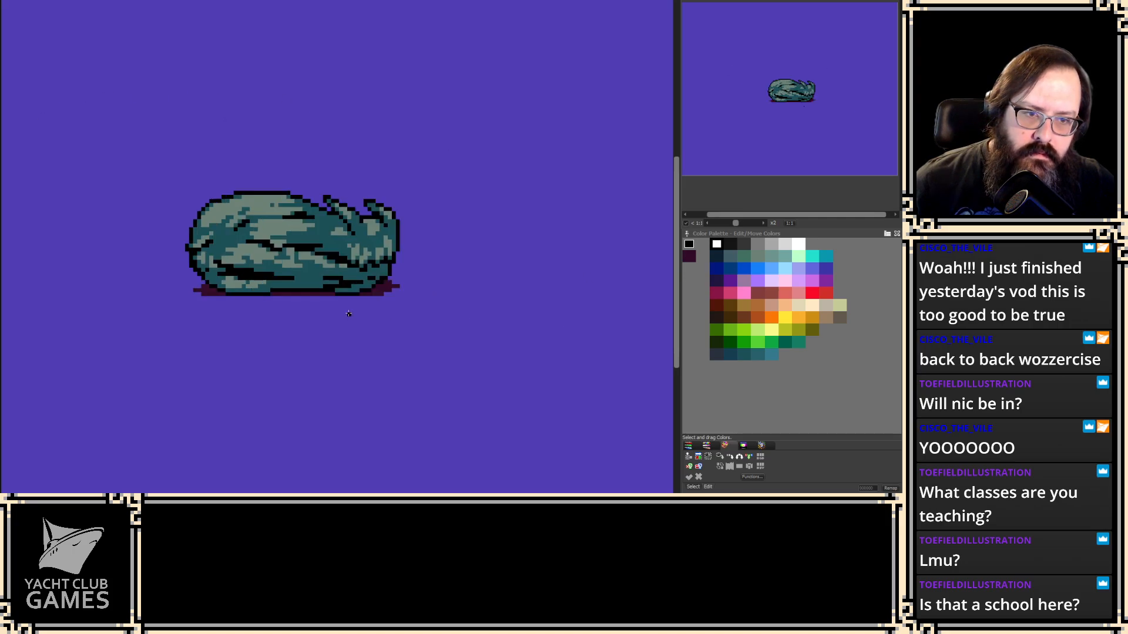
- Step through the remaining head frames to the open-jaw pose and inspect its shading and outline
key("Right")
key("Right")
key("Right")
key("Right")
key("Right")
key("Right")
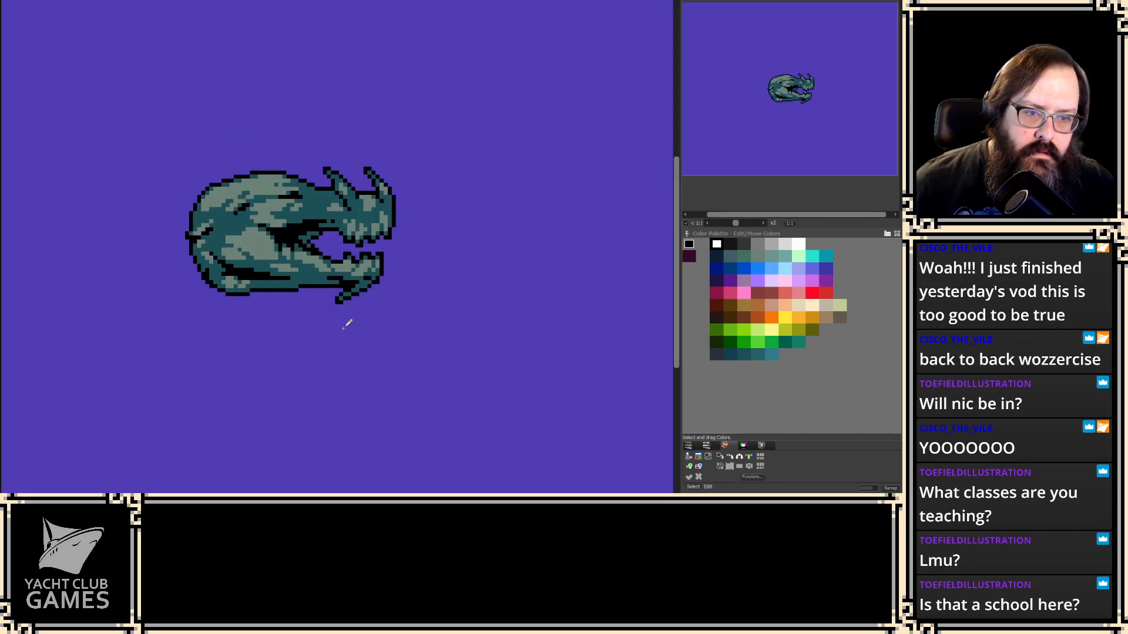
scroll(348, 317, "down", 2)
scroll(349, 315, "up", 1)
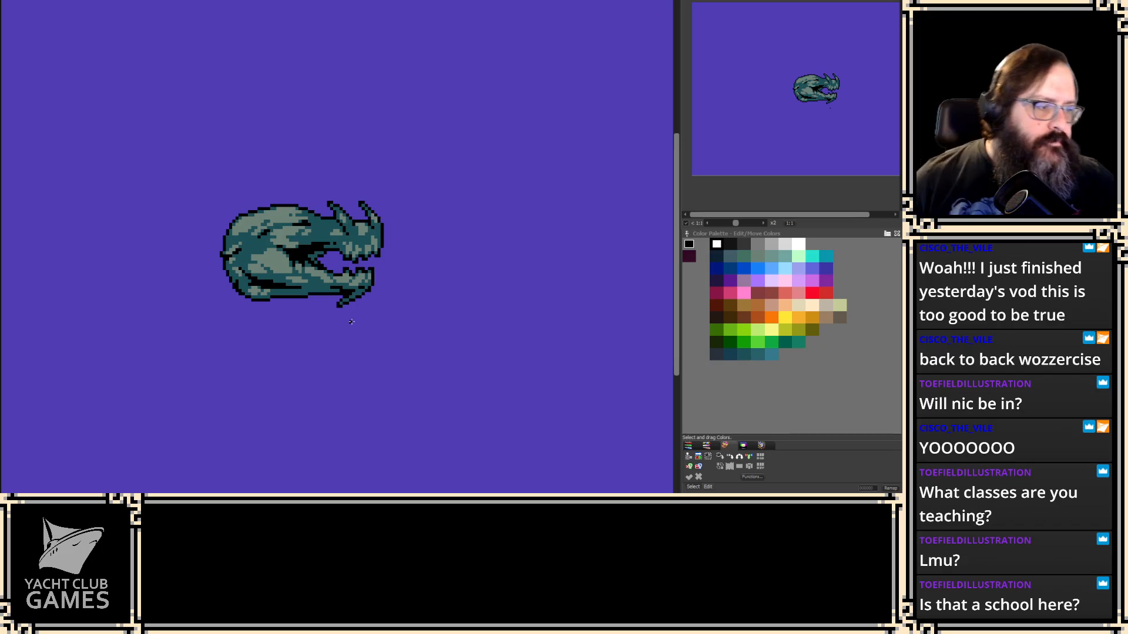
scroll(392, 282, "up", 1)
scroll(458, 287, "left", 1)
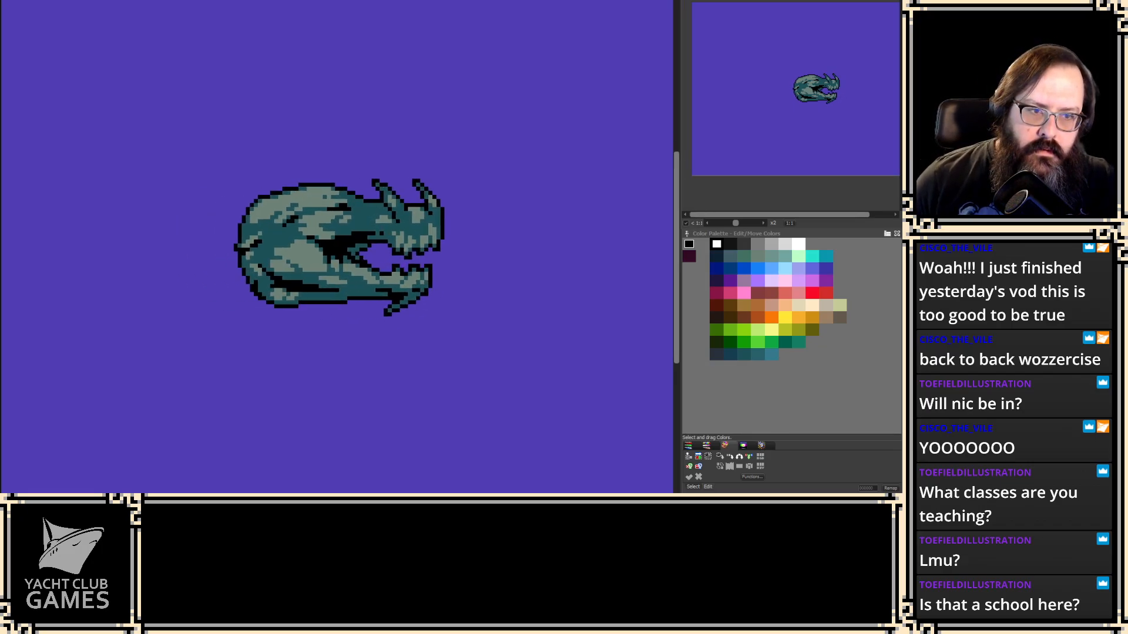
- Return to the tentacled body animation and change its blue background colour to a muted grey-purple
key("ctrl+Tab")
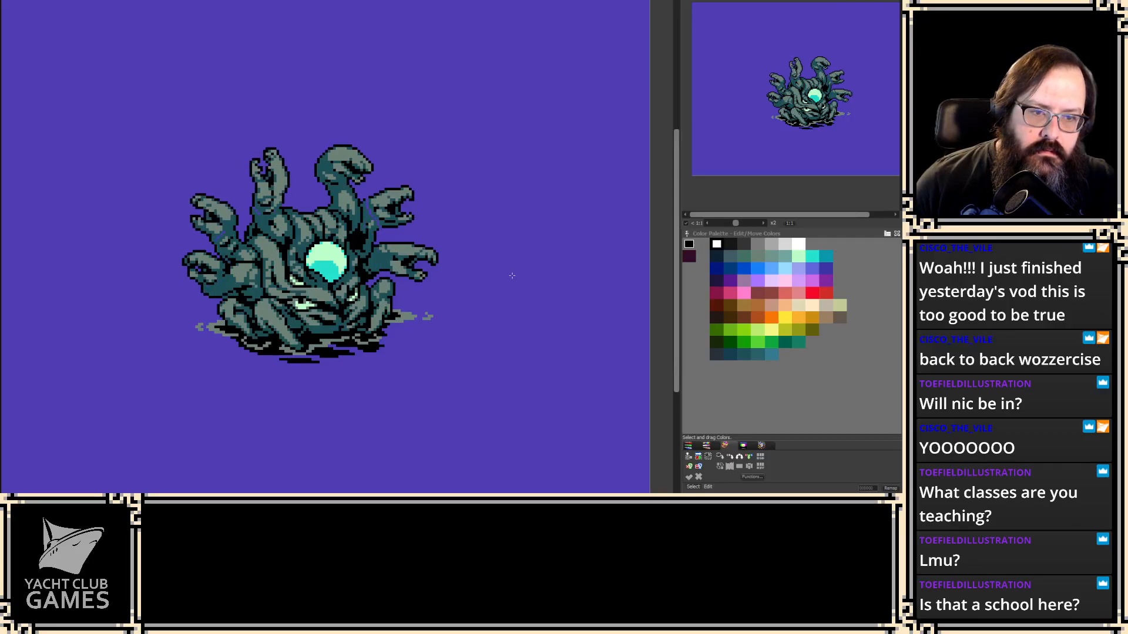
scroll(275, 355, "up", 4)
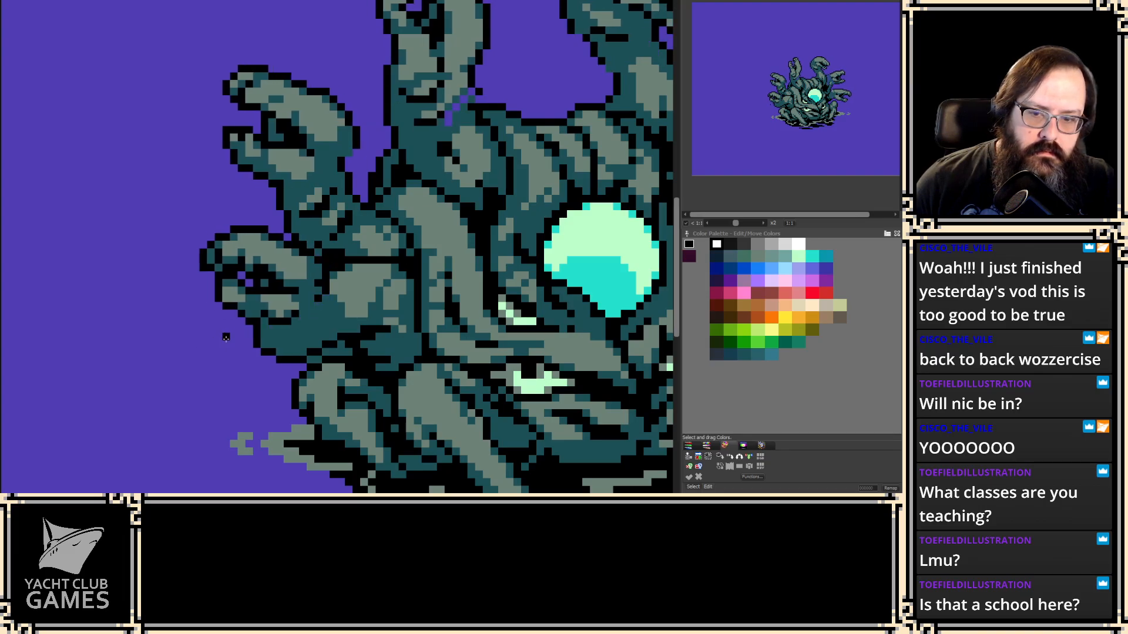
scroll(235, 340, "up", 2)
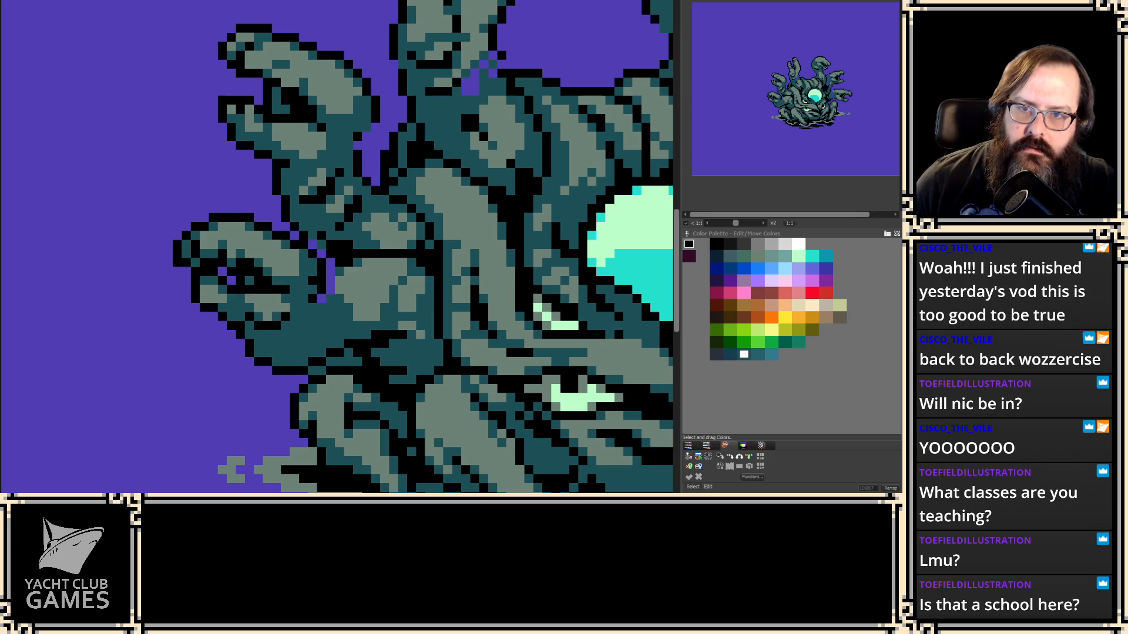
key("c")
mouse_move(670, 345)
left_mouse_down()
mouse_move(653, 350)
mouse_move(655, 366)
mouse_move(633, 326)
left_mouse_up()
left_click(411, 316)
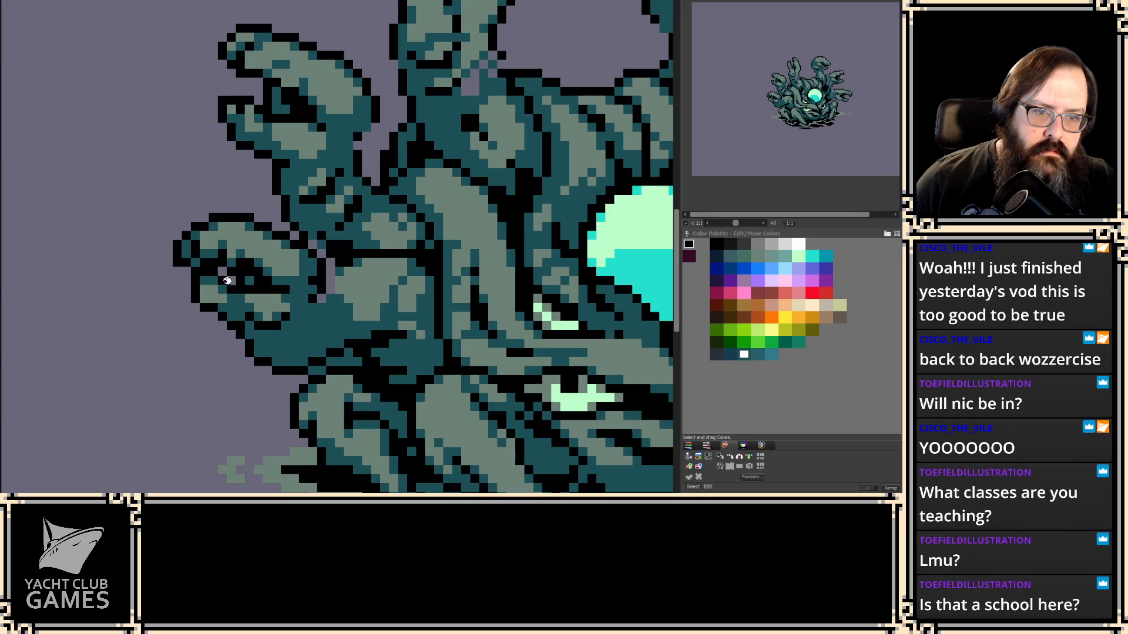
- Fill the background-coloured gap beside the body's lower-left claw tentacle with black outline pixels
left_click_drag(301, 255, 308, 212)
scroll(308, 211, "up", 2)
left_click(345, 225)
- Flip back and forth through the following frames to compare the lower-left claw's movement and outline gaps
key("2")
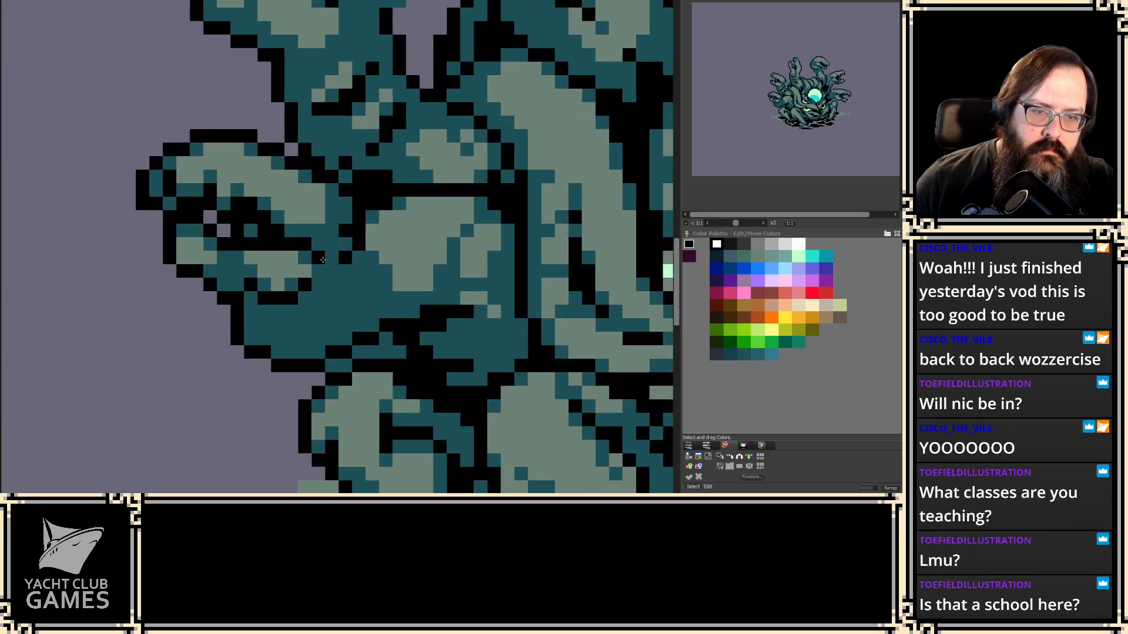
key("2")
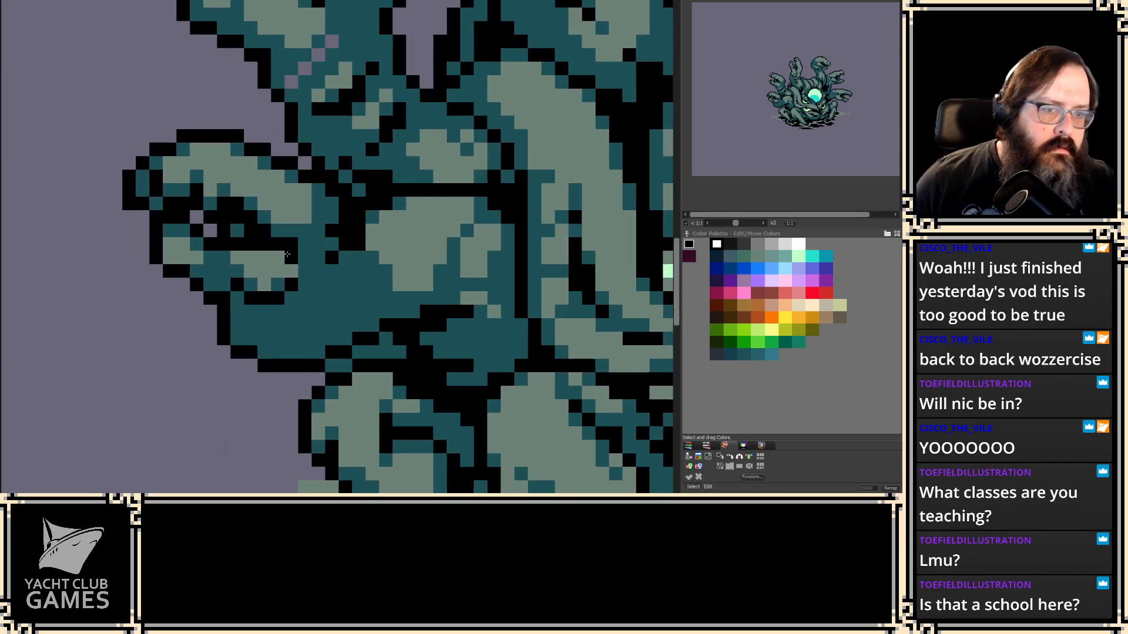
key("2")
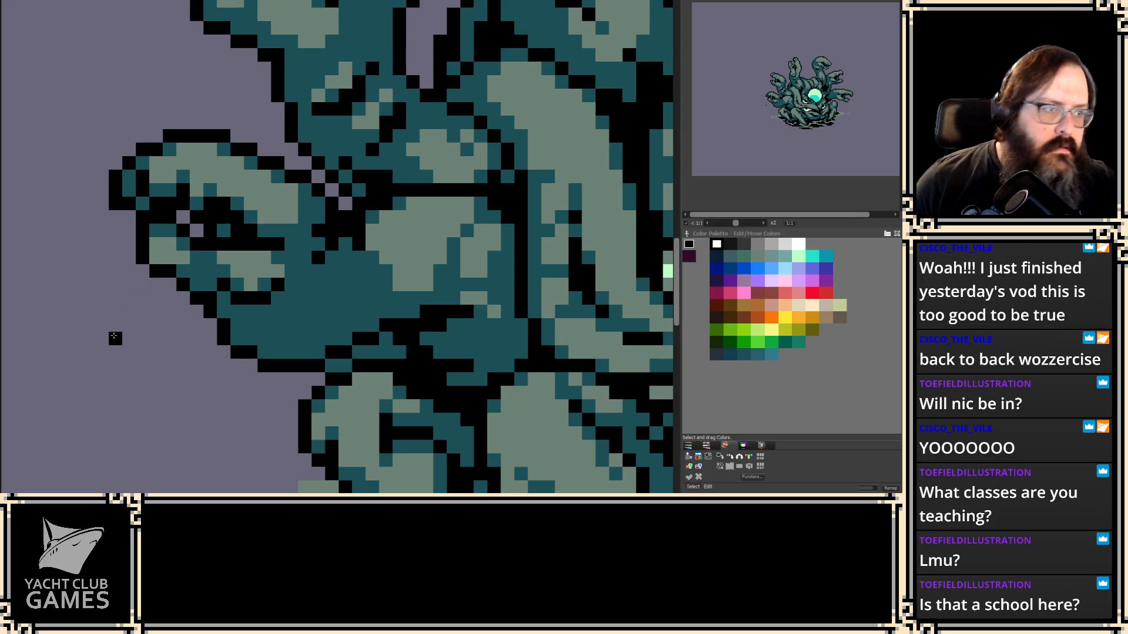
key("1")
left_click_drag(167, 323, 228, 280)
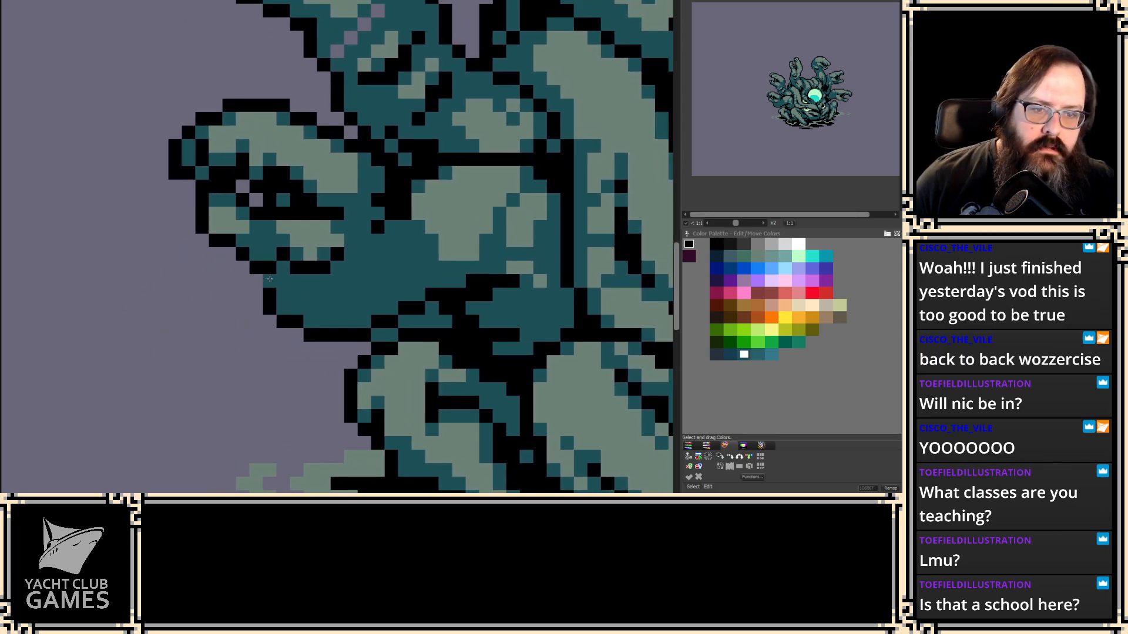
key("2")
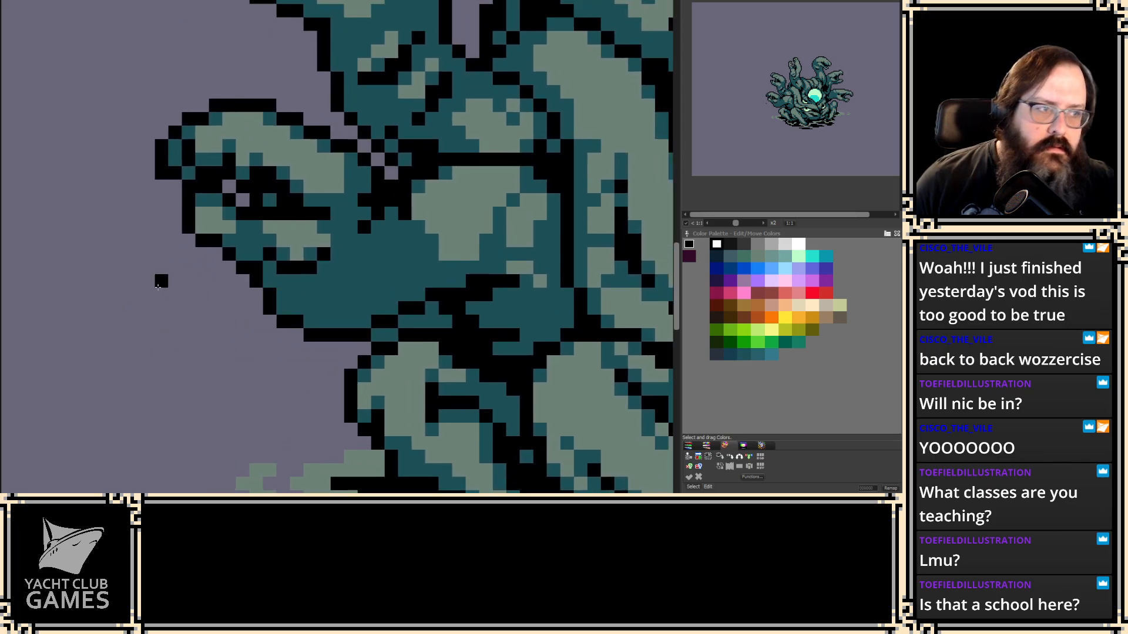
- Trim the stepped black outline along the underside of the lower-left claw tentacle to round its corner
scroll(251, 284, "down", 3)
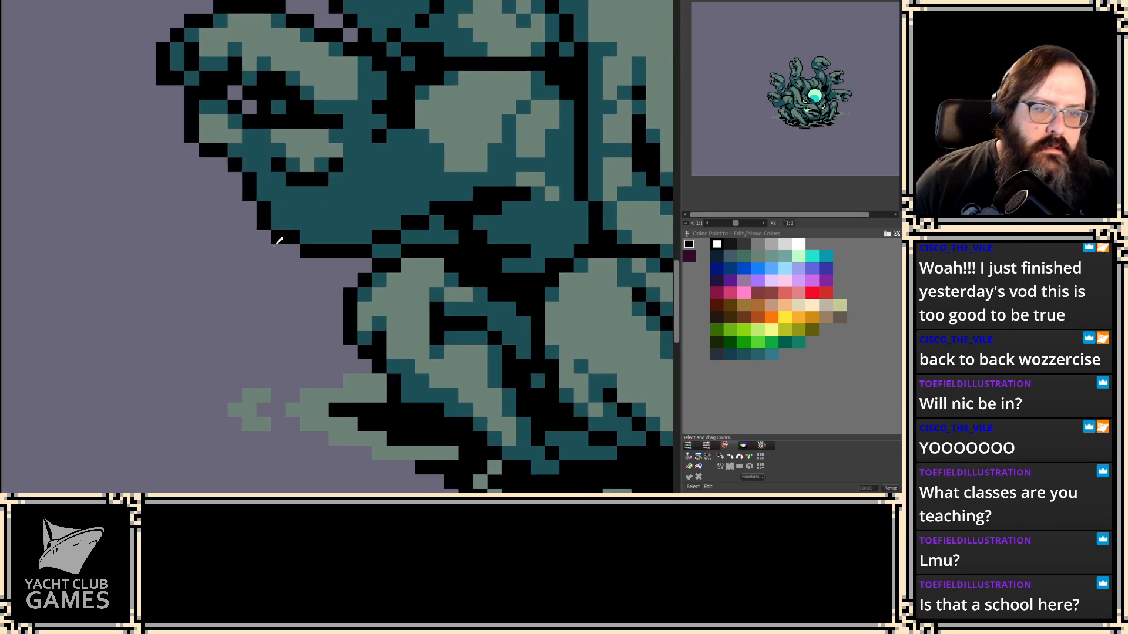
left_click(377, 245)
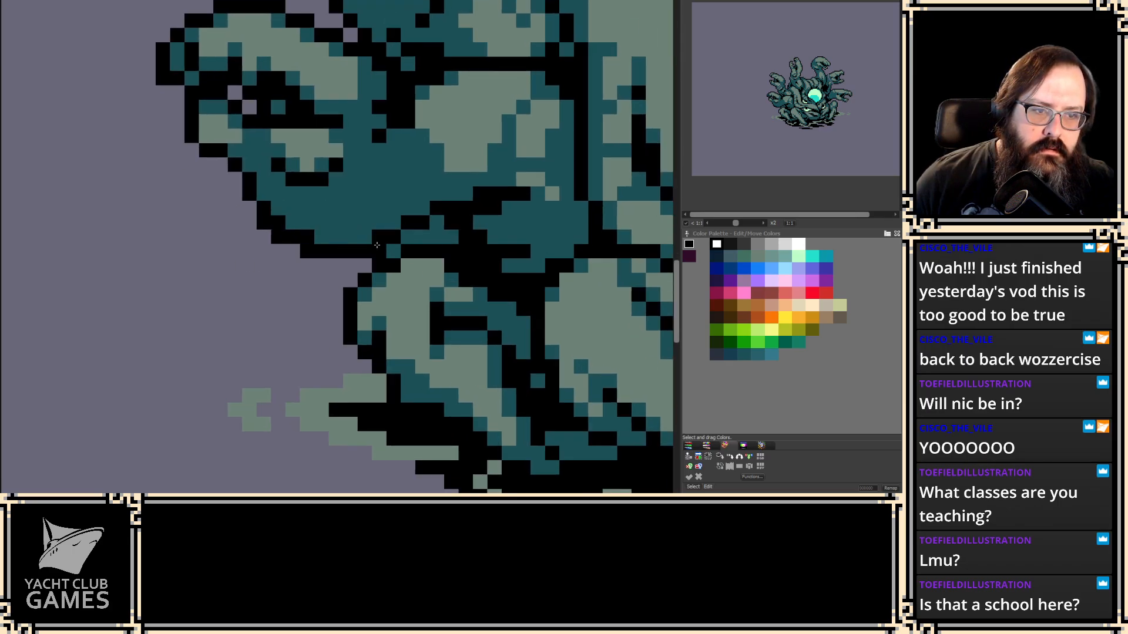
right_click(372, 224)
left_click(379, 236)
left_click(306, 251)
left_click(277, 238)
left_click(249, 222)
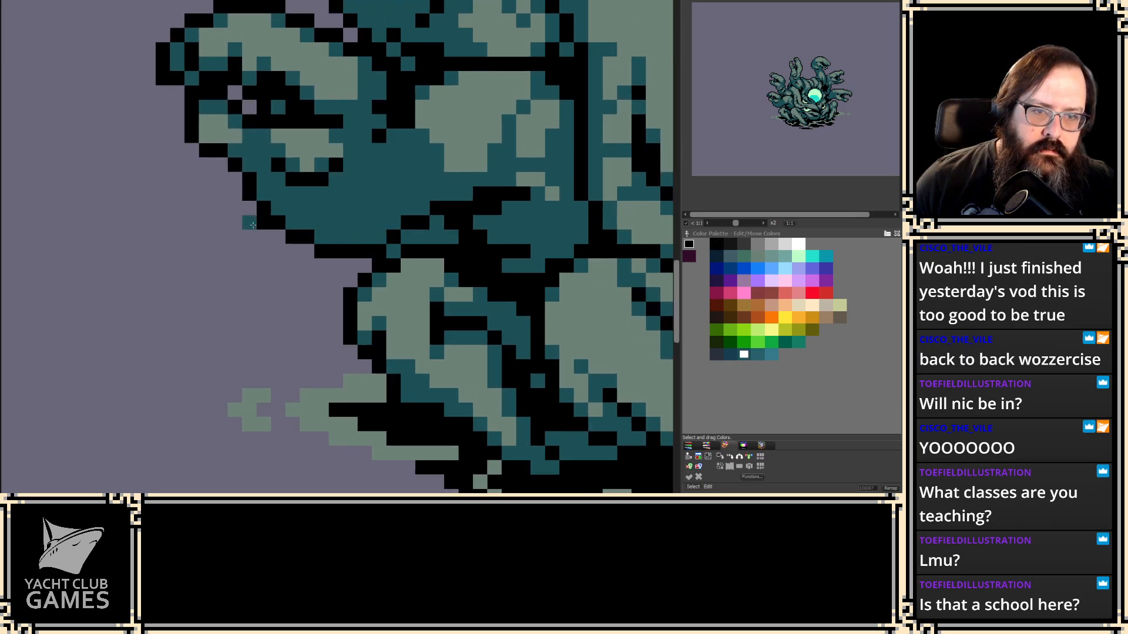
- Flip through the animation frames and compare the lower-left claw's underside outline and the gap beside it
key("period")
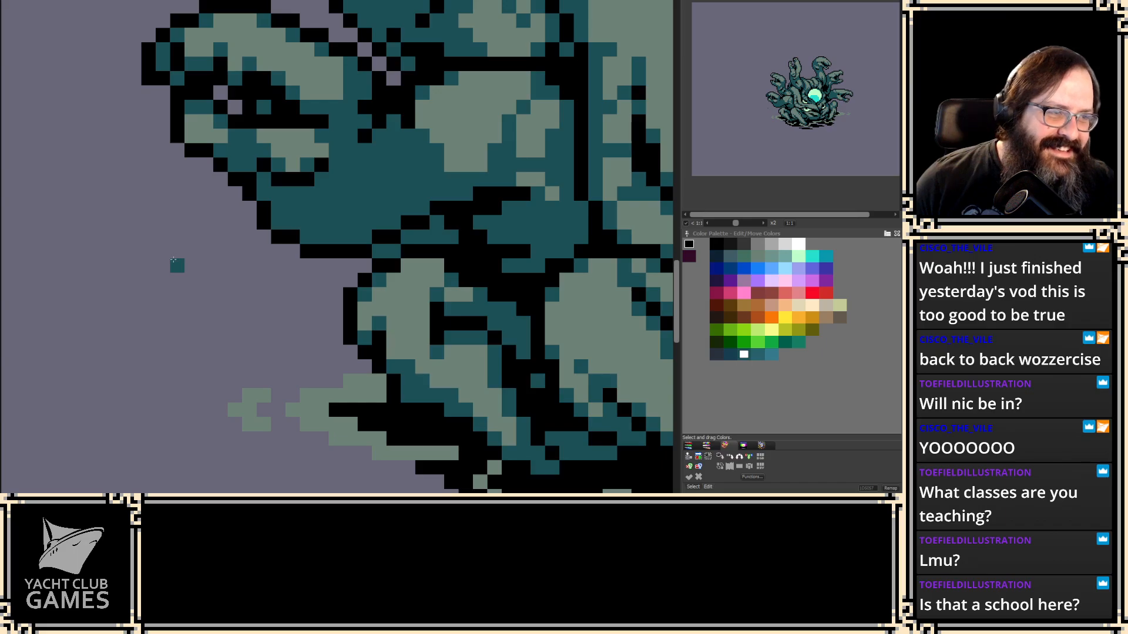
key("period")
key("period")
scroll(300, 323, "up", 2)
key("period")
key("period")
key("period")
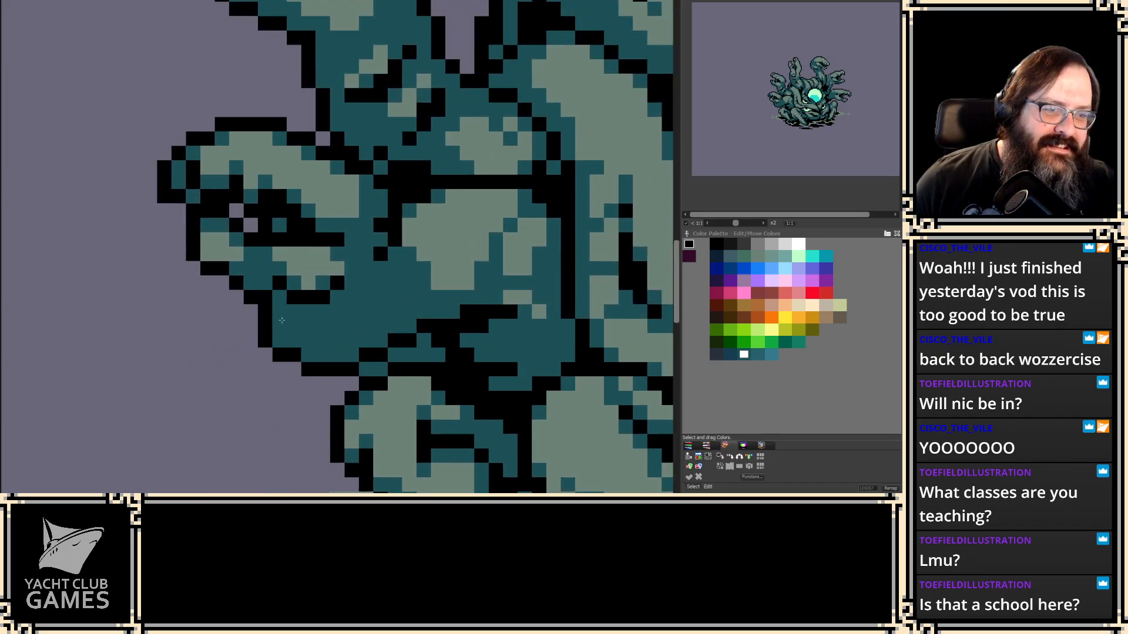
scroll(275, 322, "down", 1)
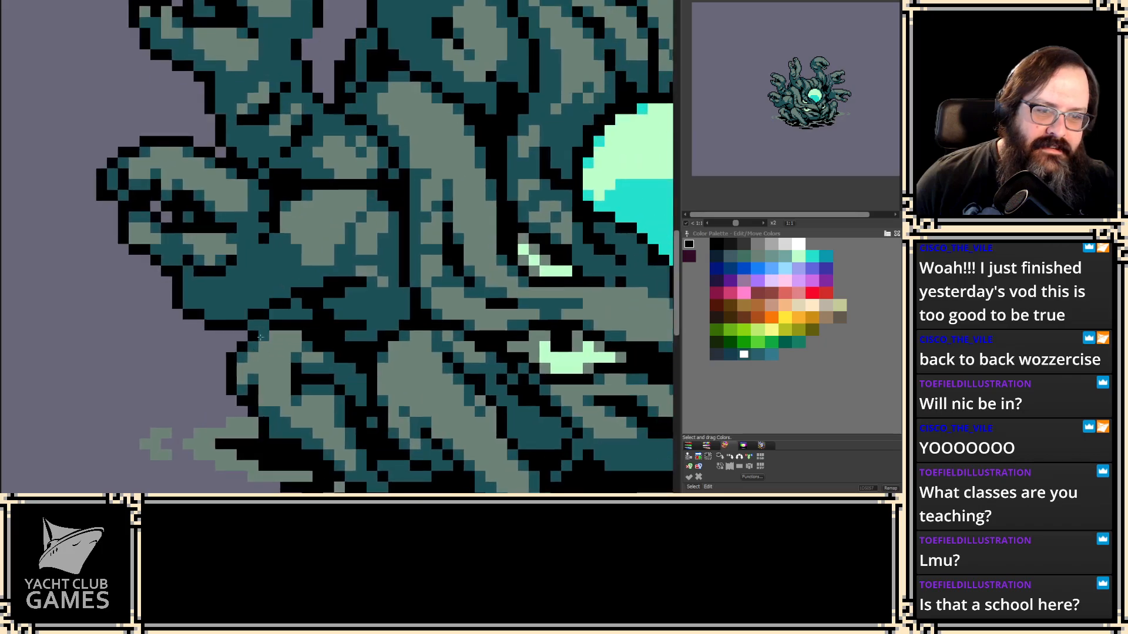
key("period")
key("period")
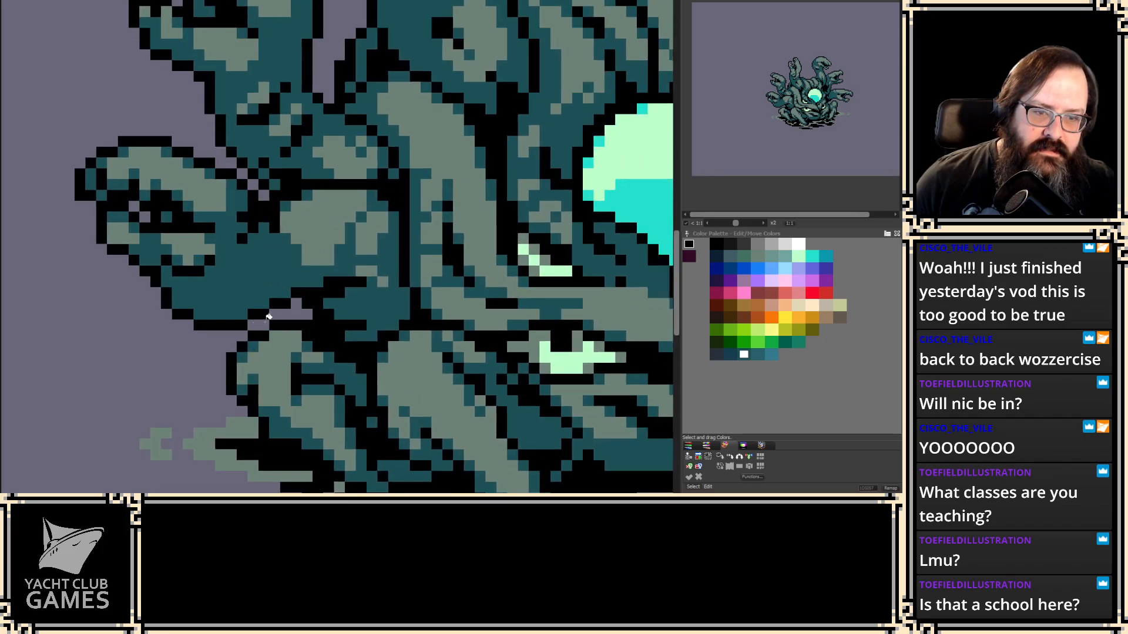
key("period")
key("period")
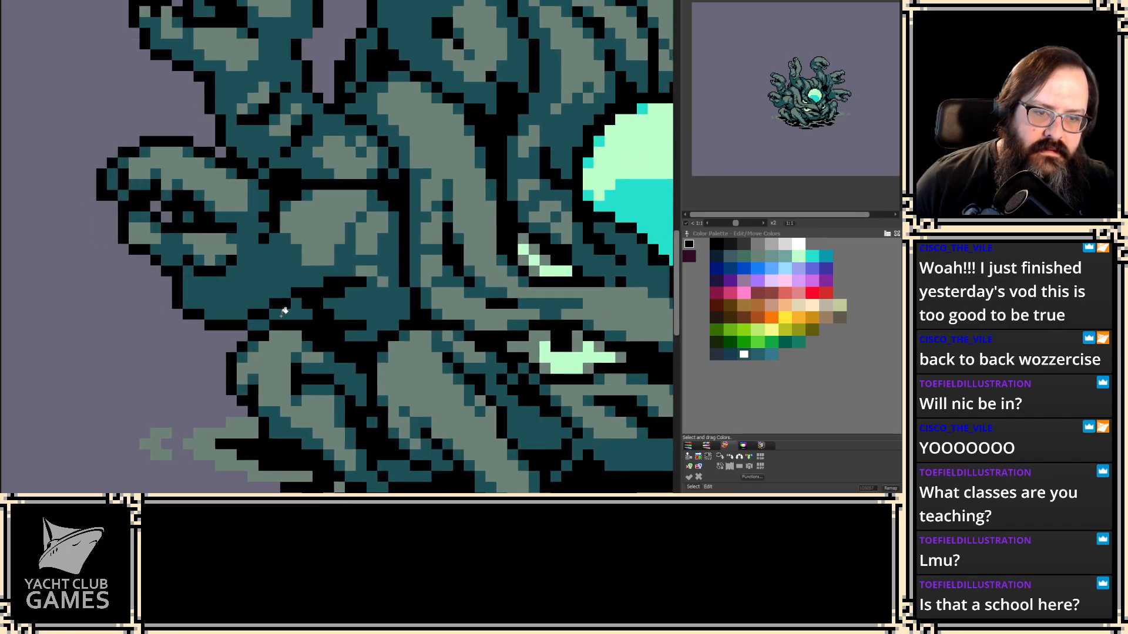
key("period")
key("period")
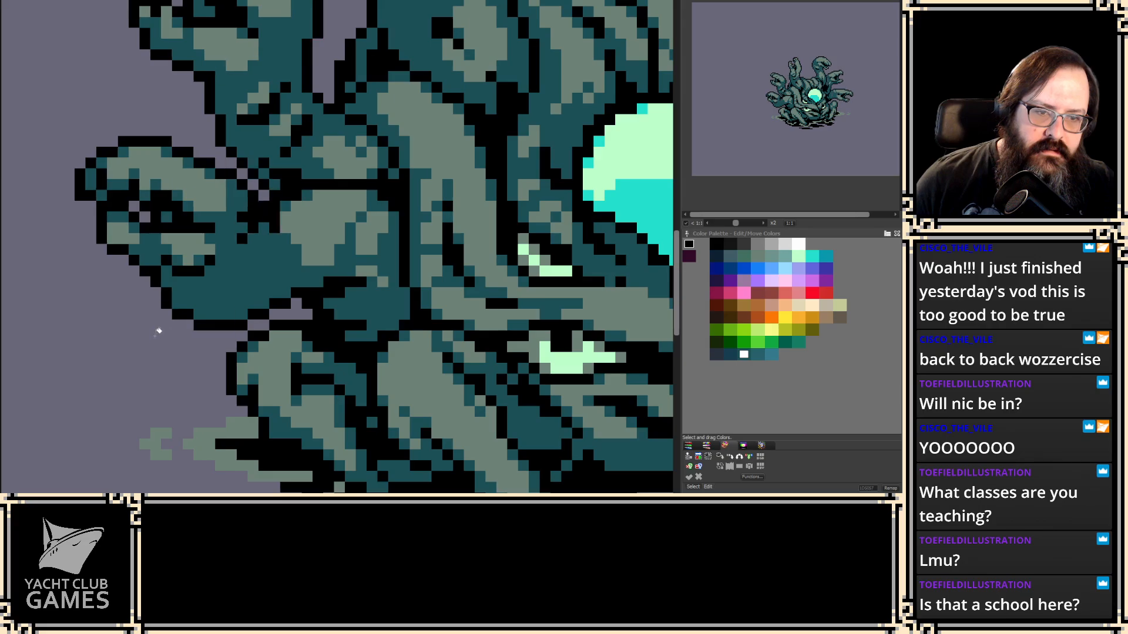
- Pick the black outline colour and step through the frames to check the lower-left claw's bottom corner
left_click(164, 300)
left_click_drag(136, 317, 164, 375)
key("period")
key("period")
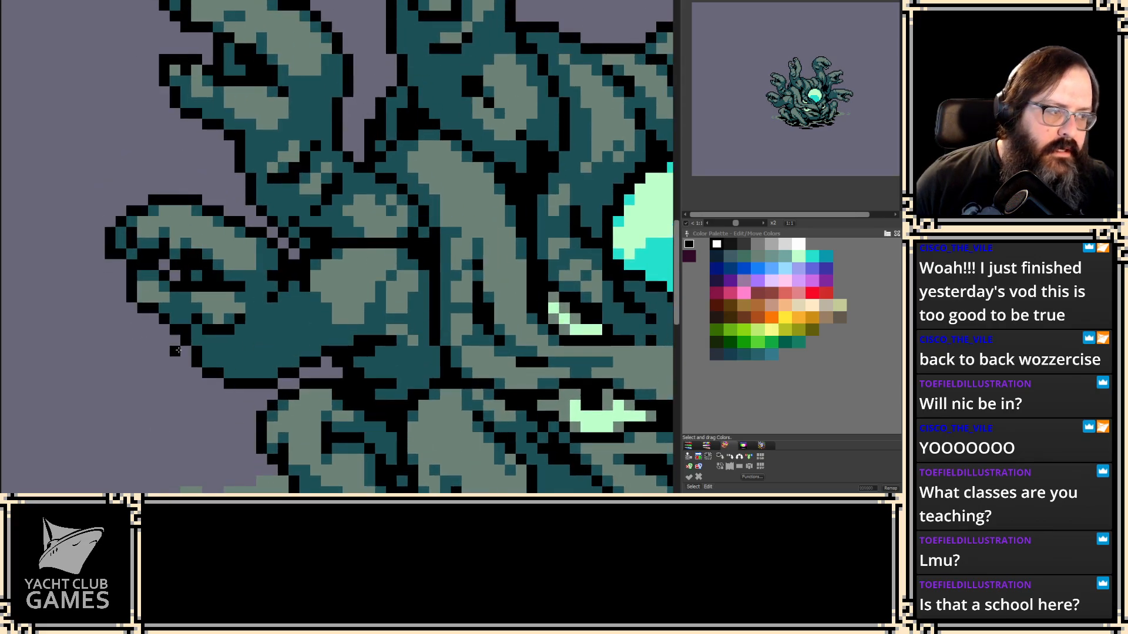
key("period")
key("period")
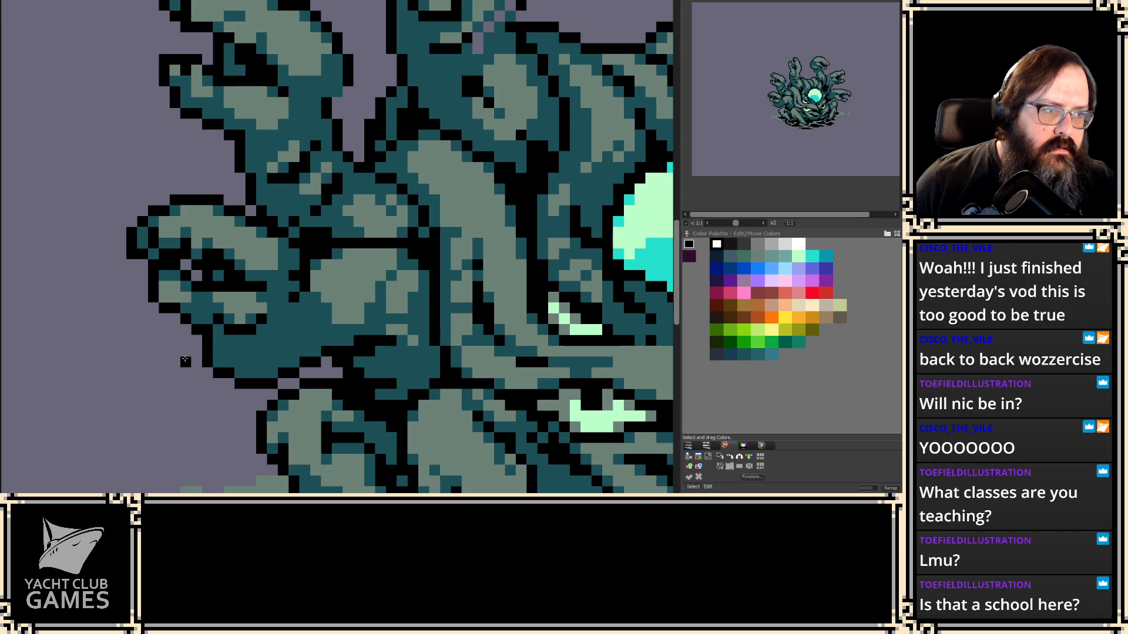
key("period")
key("period")
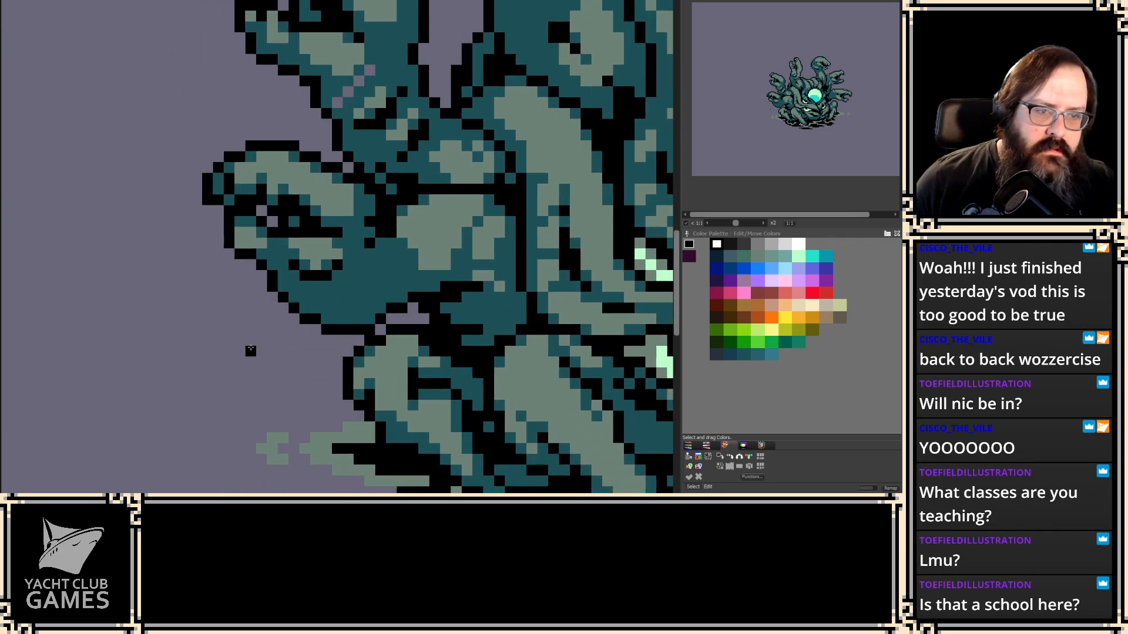
key("period")
key("period")
key("period")
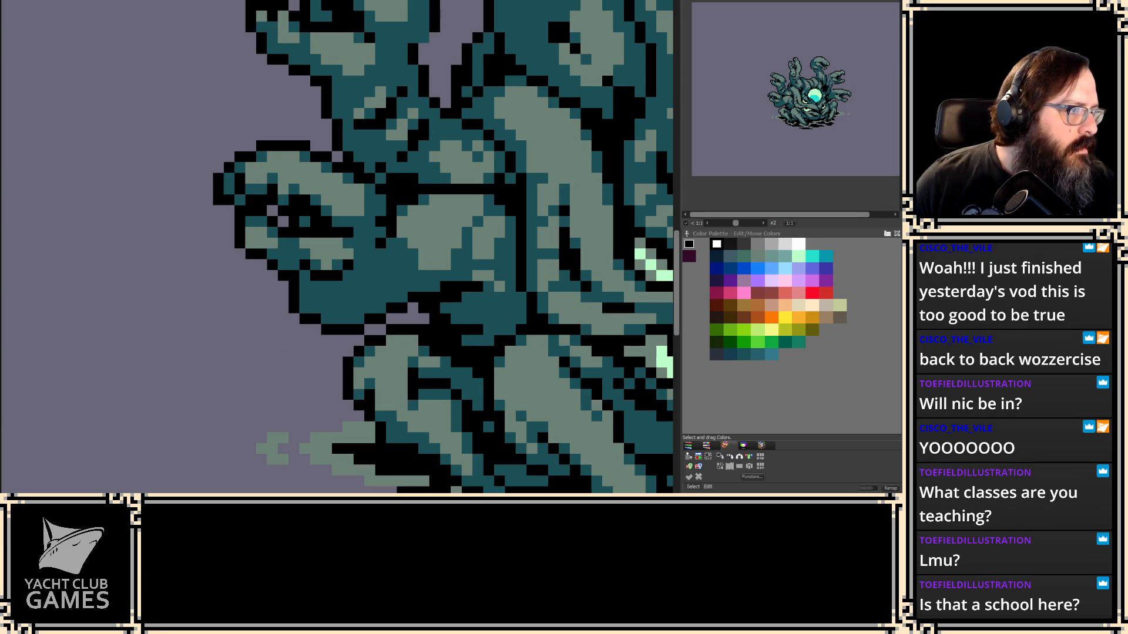
key("period")
key("period")
key("period")
key("period")
key("period")
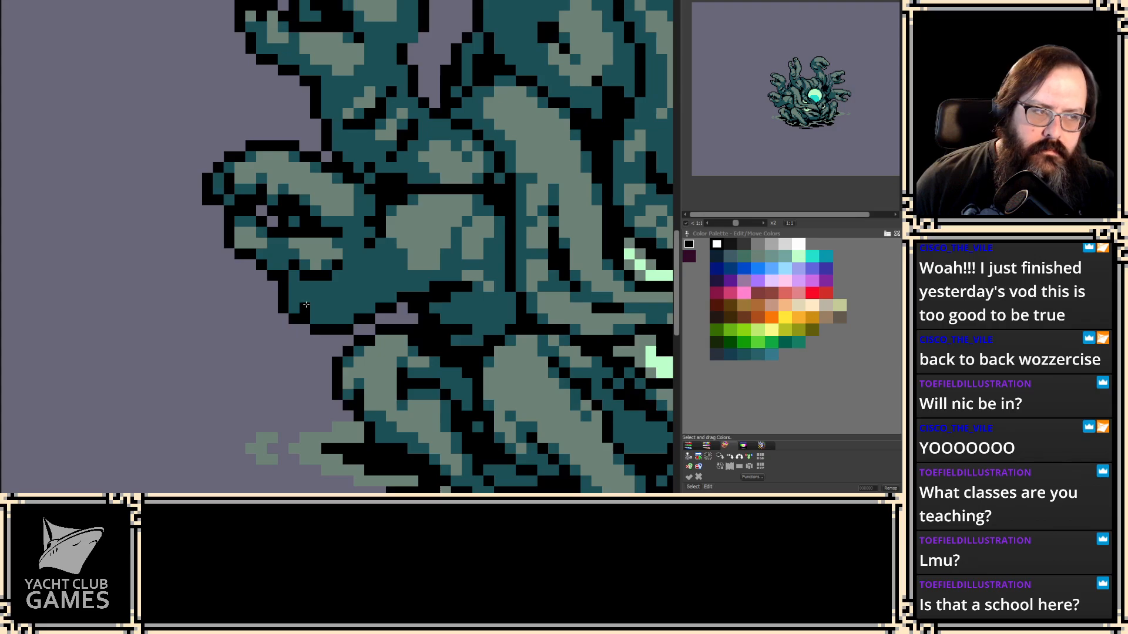
- Touch up the lower-left claw's underside outline in this frame, sampling colours from the sprite
key("period")
mouse_move(276, 315)
left_mouse_down()
mouse_move(305, 329)
mouse_move(289, 306)
mouse_move(294, 292)
mouse_move(274, 319)
mouse_move(342, 330)
left_mouse_up()
left_click(318, 308, "alt")
left_click(342, 330, "alt")
left_click(346, 329)
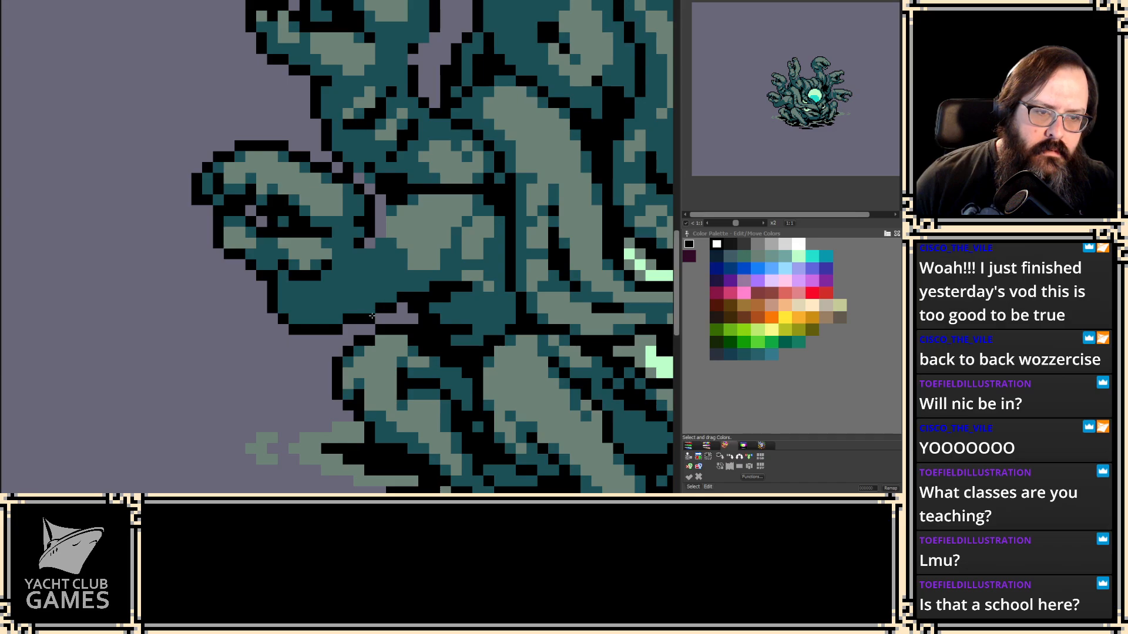
- Cycle repeatedly through the frames to check how smoothly the lower-left claw's bottom outline moves
key("period")
key("period")
key("period")
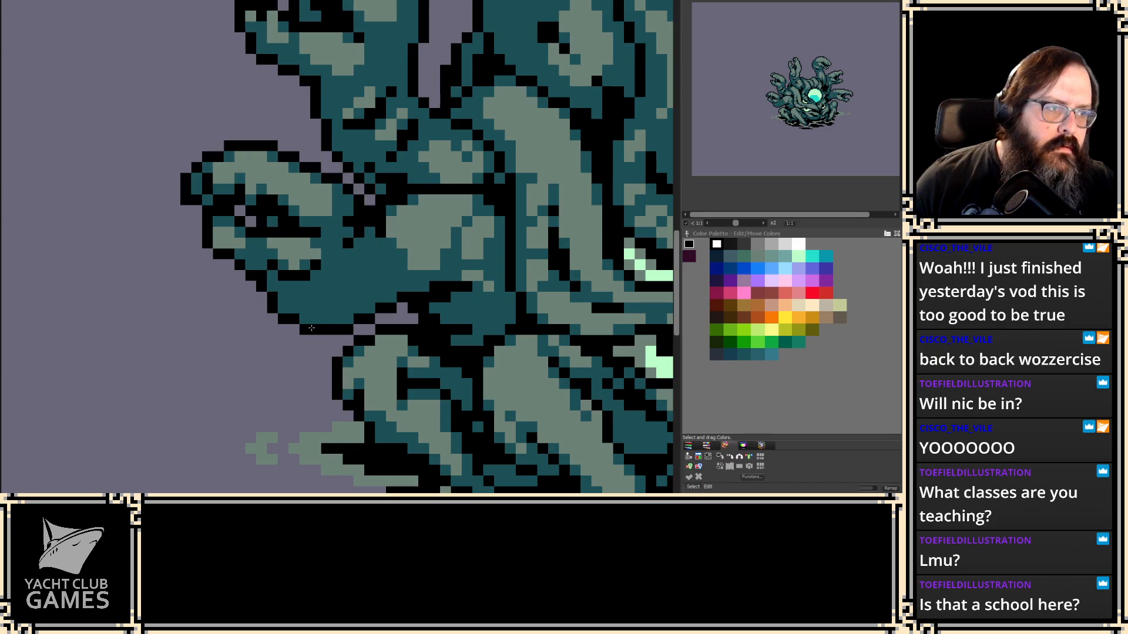
key("period")
key("period")
key("period")
key("period")
key("period")
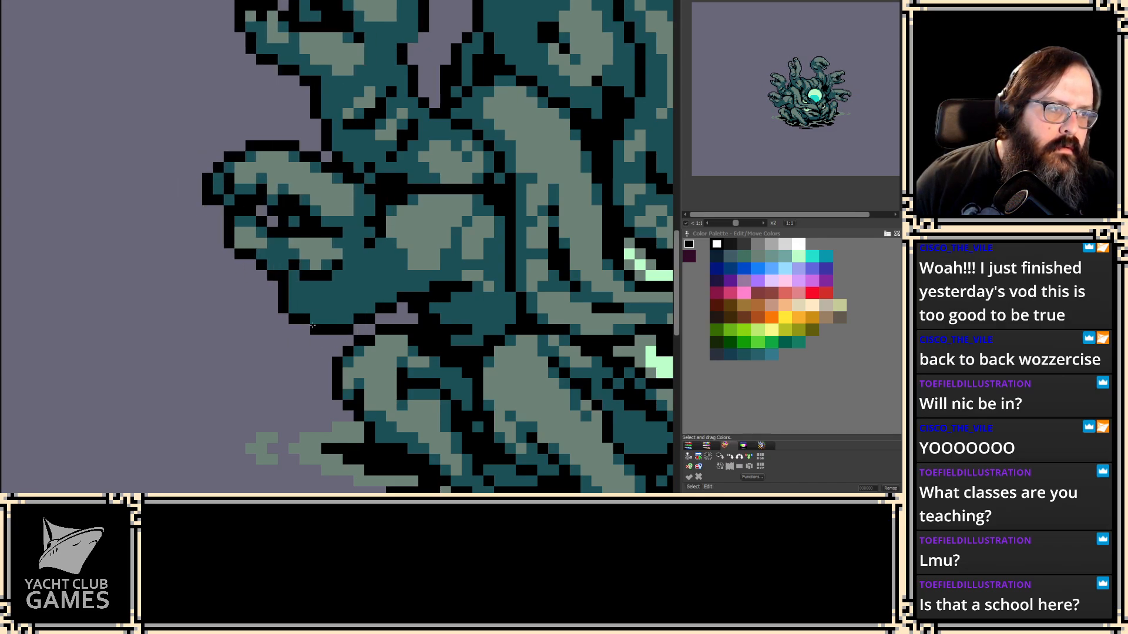
key("period")
key("period")
key("period")
key("period")
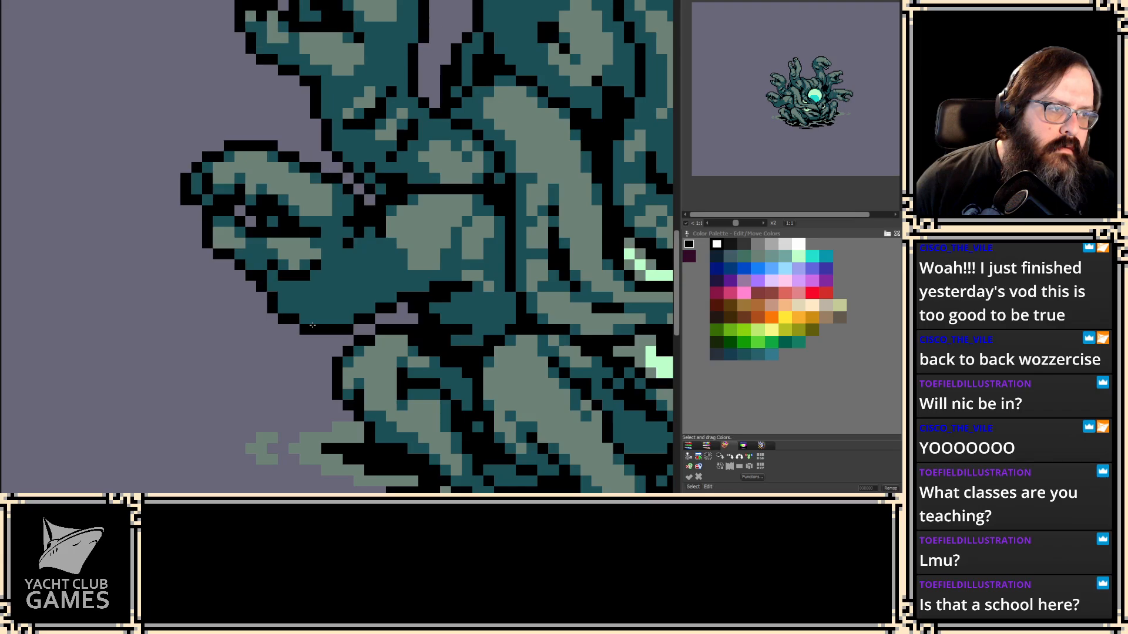
key("period")
key("period")
key("period")
key("period")
key("period")
key("period")
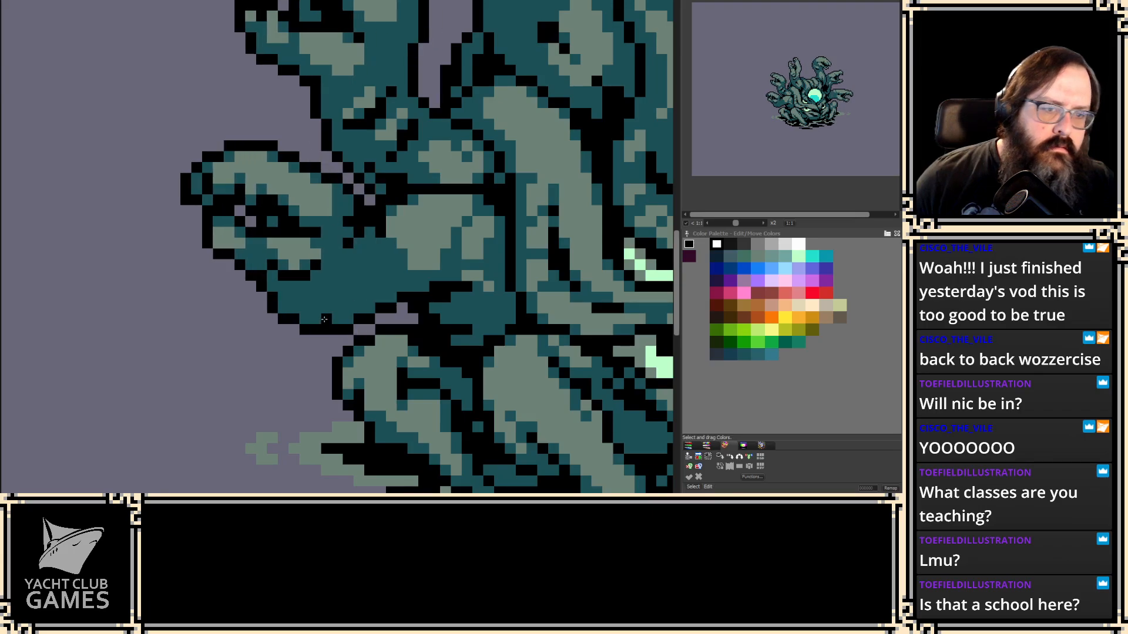
key("period")
key("period")
key("period")
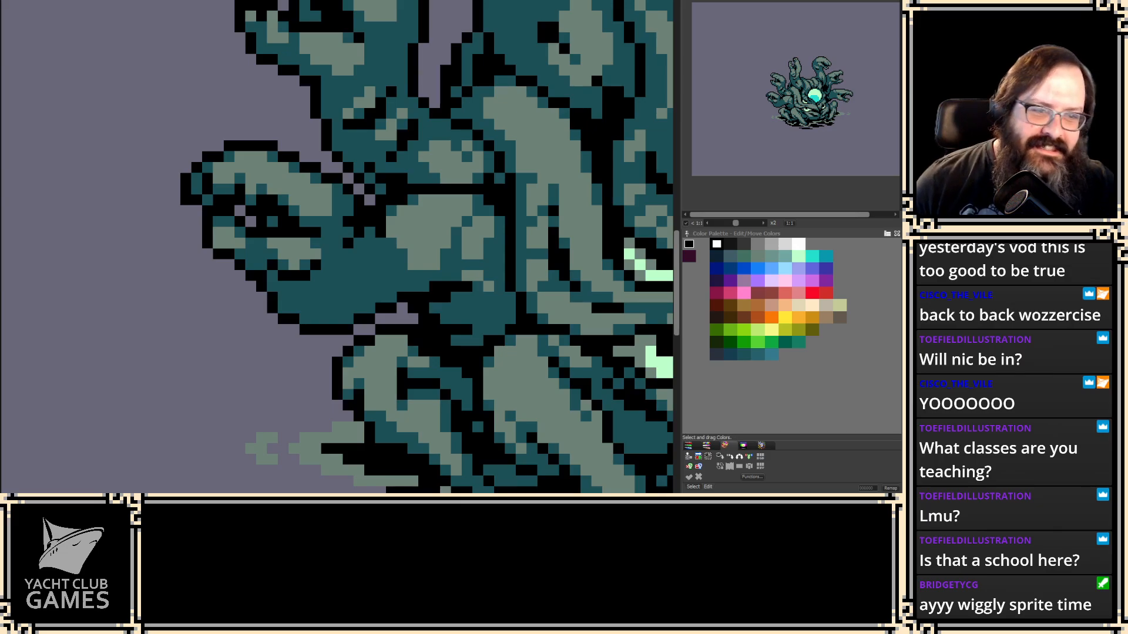
- Switch between neighbouring frames and inspect the outline beneath the lower-left claw up close
scroll(376, 264, "down", 1)
scroll(272, 287, "up", 2)
key("2")
key("2")
key("1")
key("1")
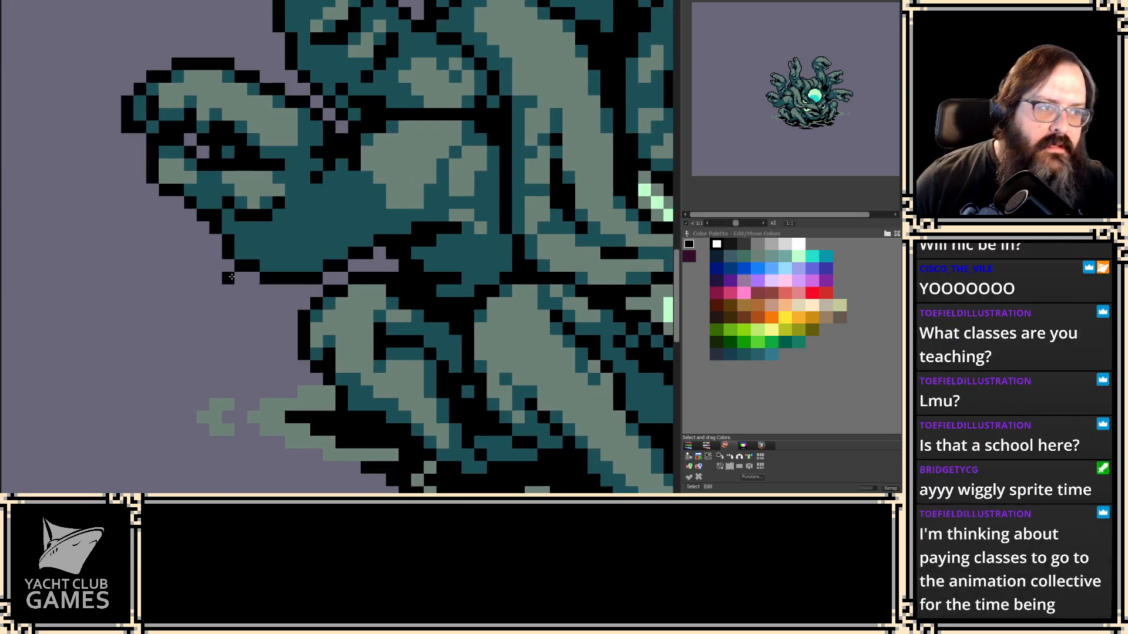
scroll(230, 277, "up", 1)
scroll(282, 269, "down", 1)
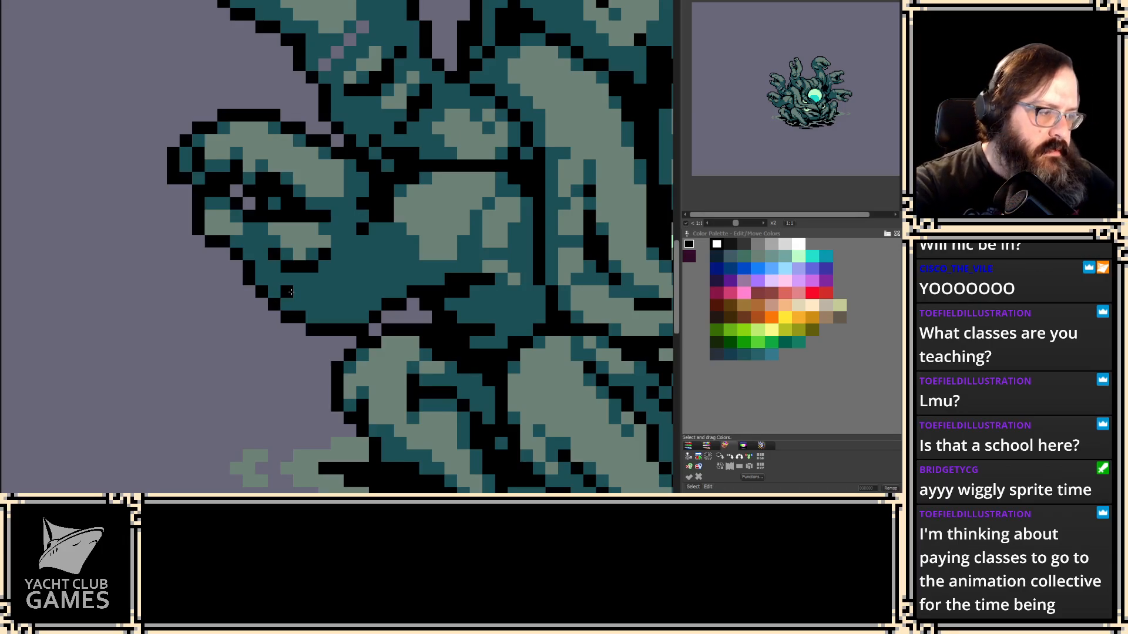
- Try single black pixels inside the teal area of the lower-left claw tentacle, undoing each one
left_click(289, 291)
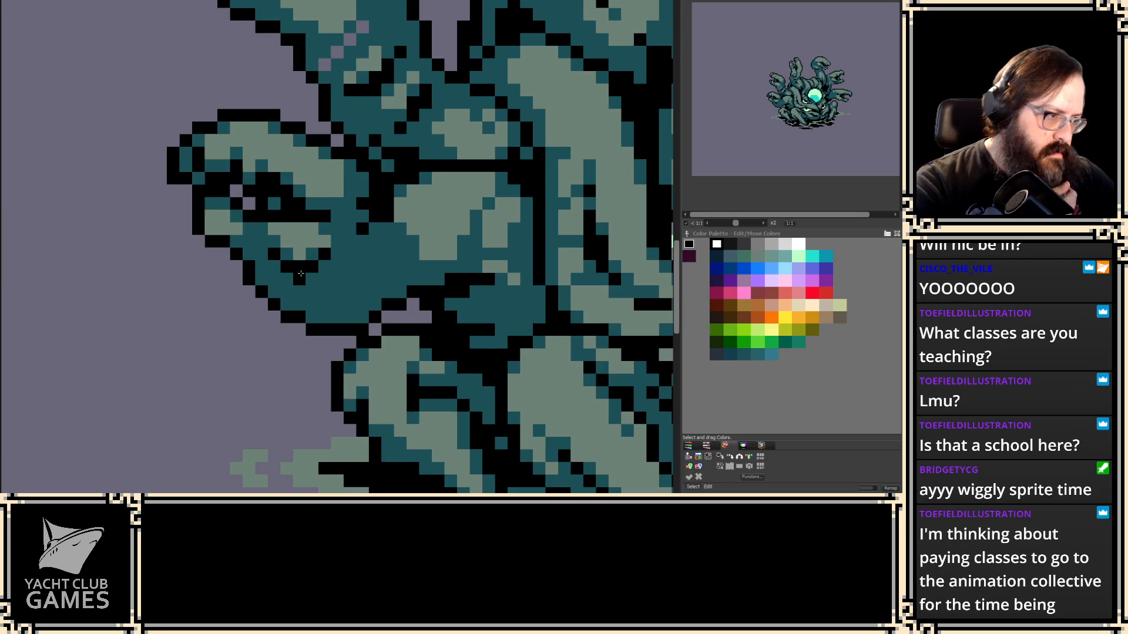
left_click(288, 280)
key("ctrl+z")
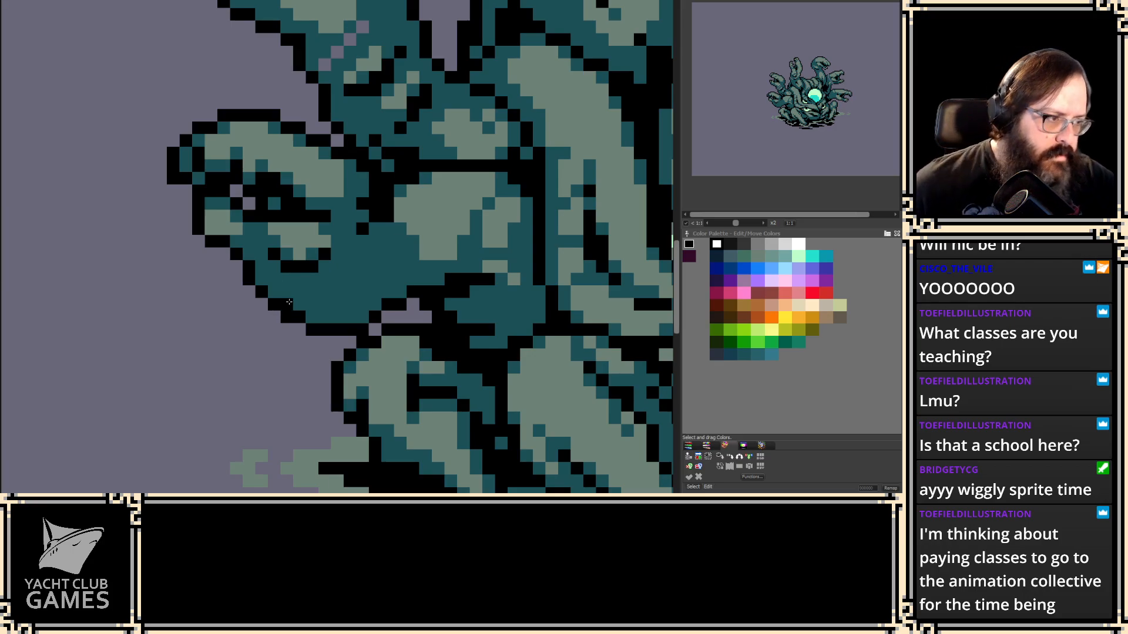
left_click(374, 292)
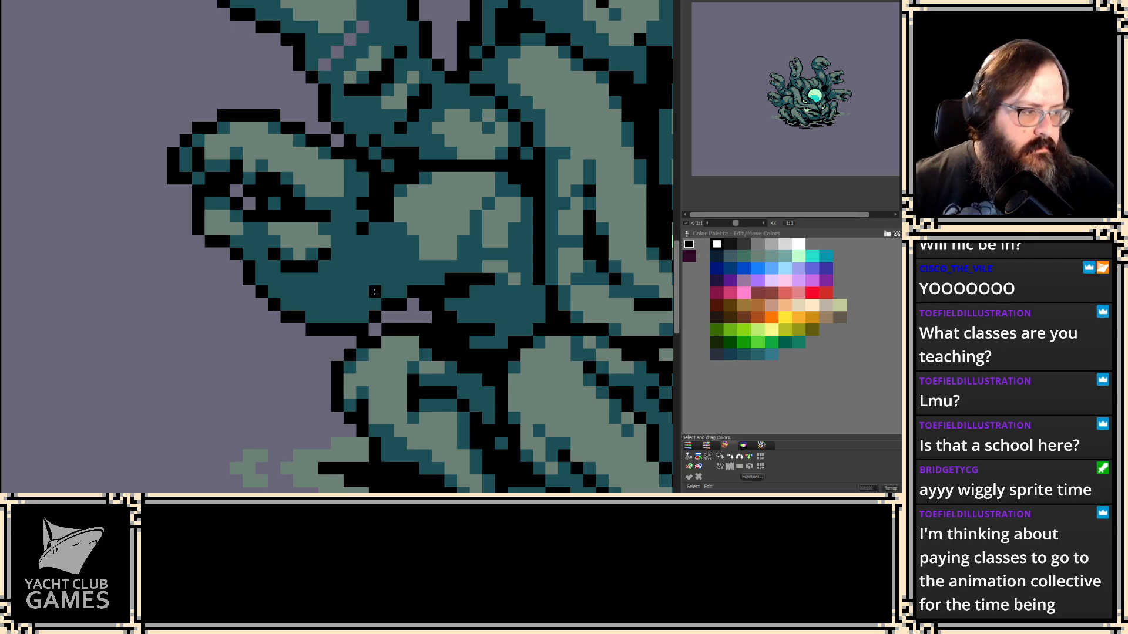
key("ctrl+z")
left_click(362, 293)
key("ctrl+z")
left_click(364, 282)
key("ctrl+z")
left_click(403, 303)
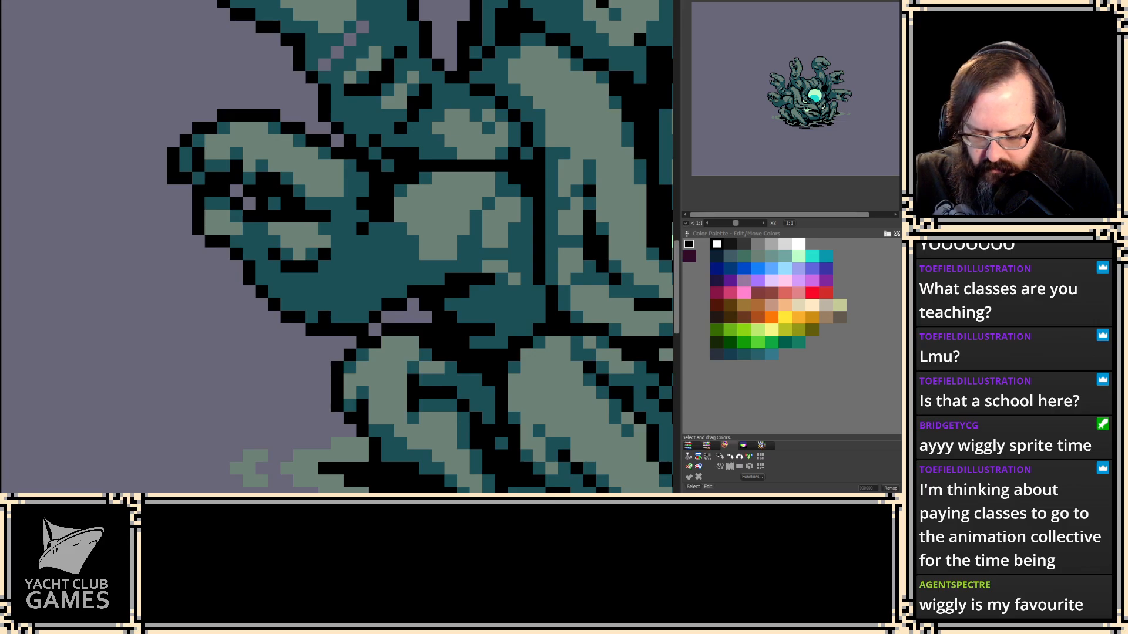
- Sketch a rough black curved stroke on the empty background below the lower-left claw
scroll(304, 325, "down", 1)
left_click(275, 330)
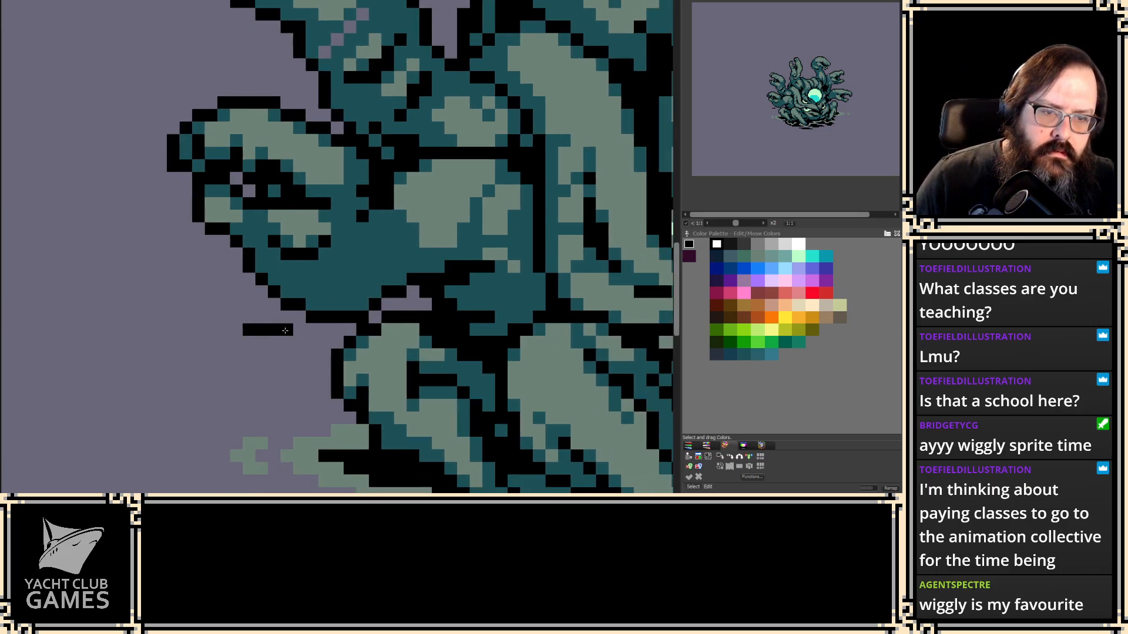
left_click(282, 345)
left_click_drag(264, 352, 235, 406)
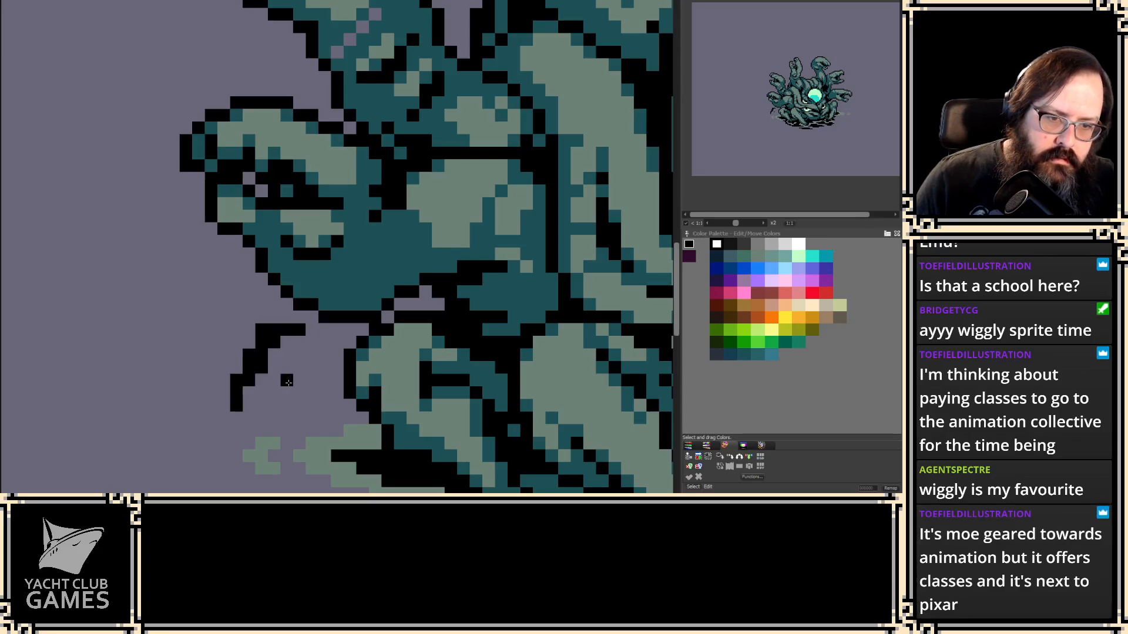
left_click(298, 365)
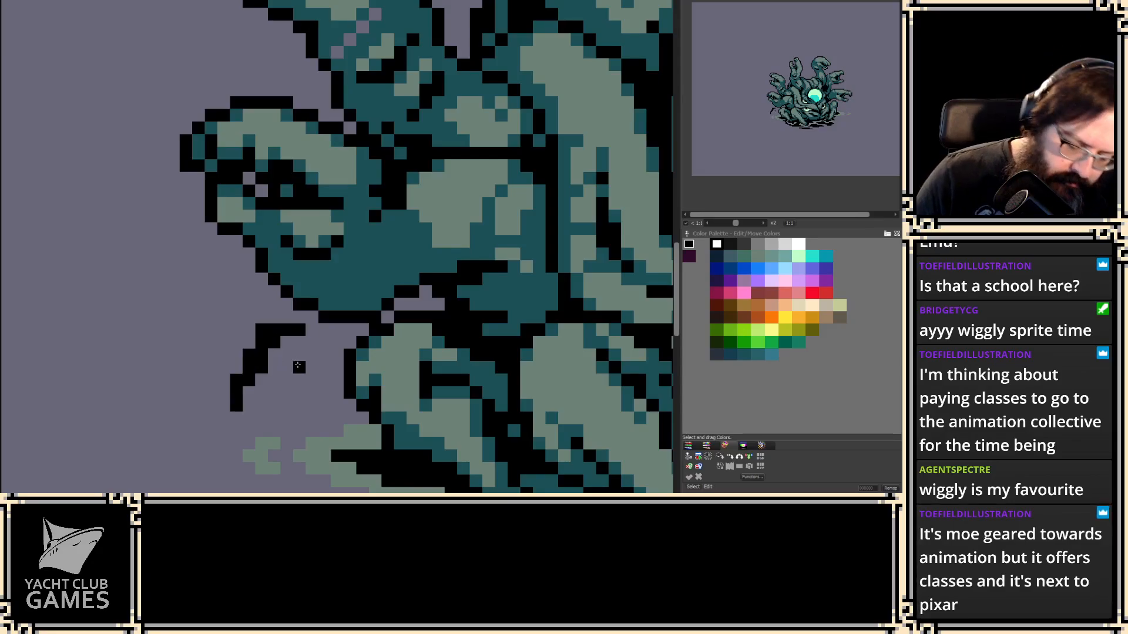
mouse_move(279, 357)
left_mouse_down()
mouse_move(216, 395)
mouse_move(206, 379)
mouse_move(174, 442)
mouse_move(181, 391)
left_mouse_up()
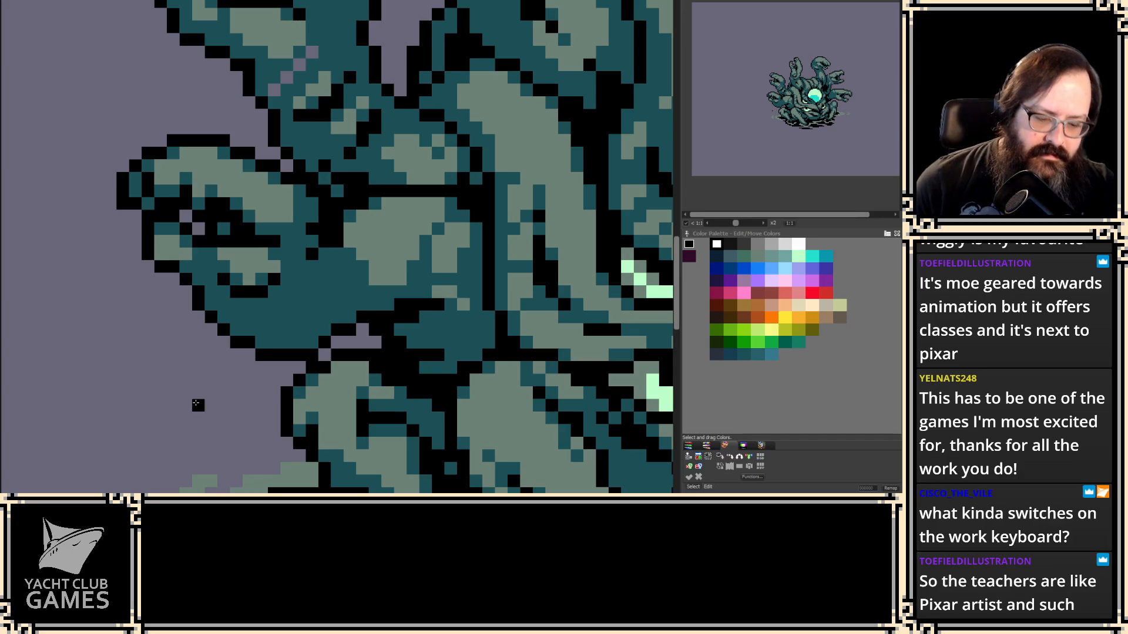
- Examine the lower-left claw's outline and the gap beneath it, and compare its shape between frames
left_click_drag(199, 367, 194, 276)
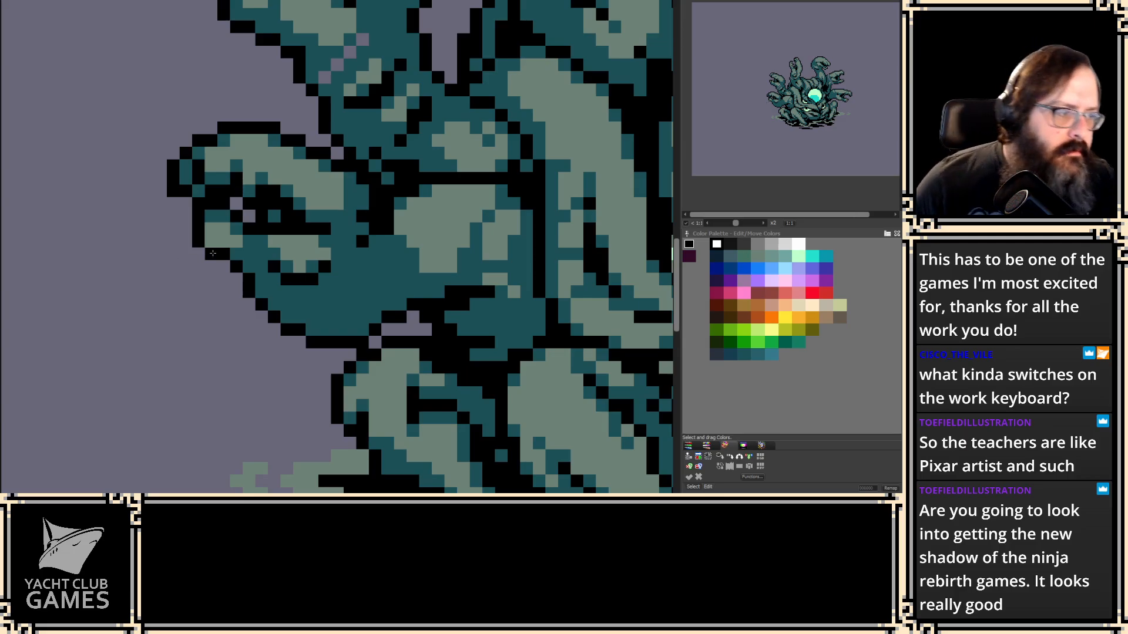
scroll(189, 194, "up", 3)
scroll(165, 225, "right", 3)
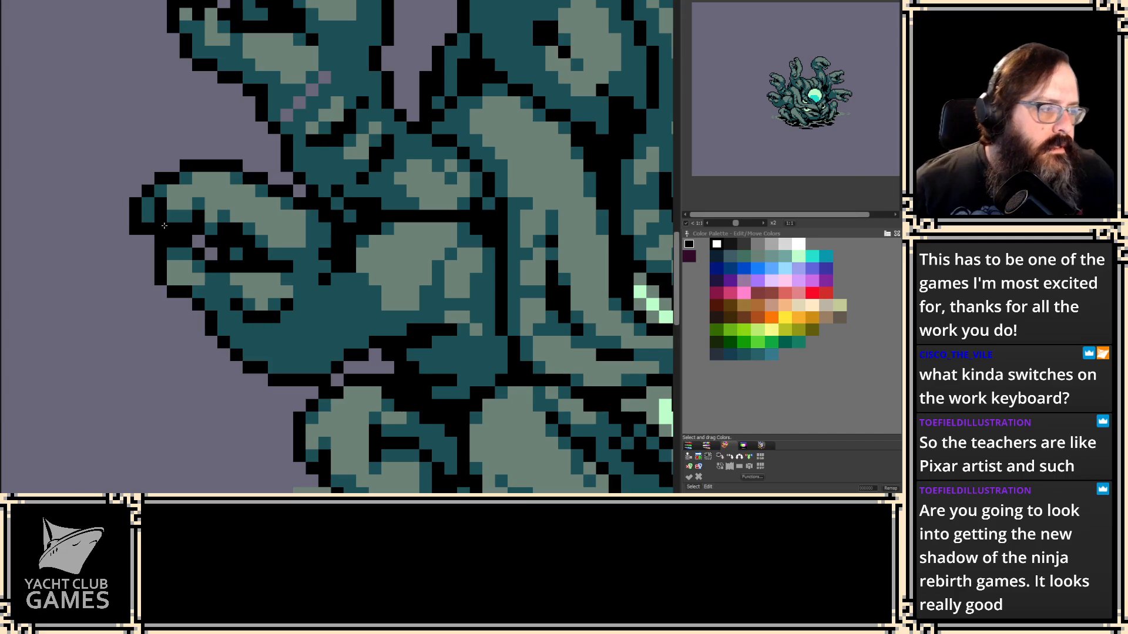
scroll(189, 138, "down", 1)
scroll(181, 121, "left", 3)
scroll(226, 128, "left", 2)
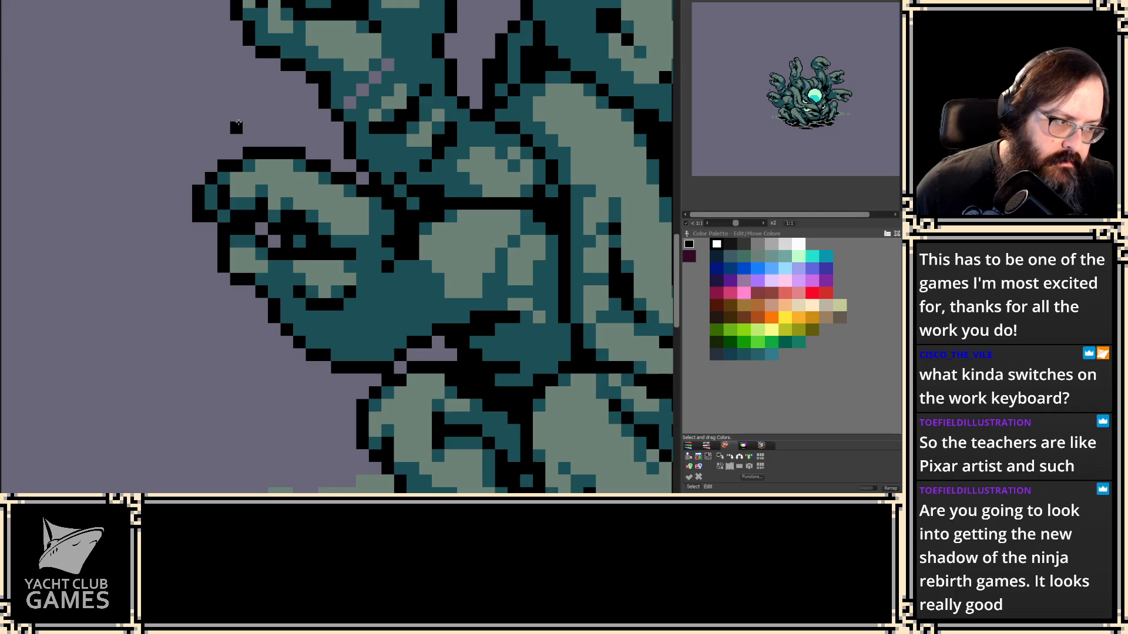
scroll(237, 127, "right", 5)
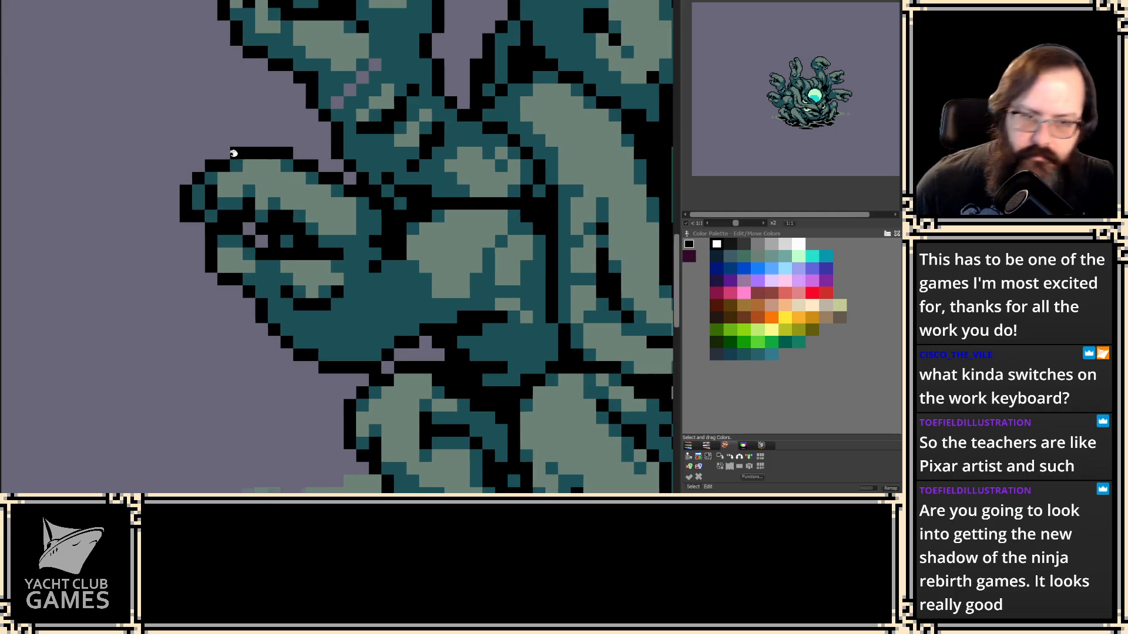
scroll(200, 129, "down", 6)
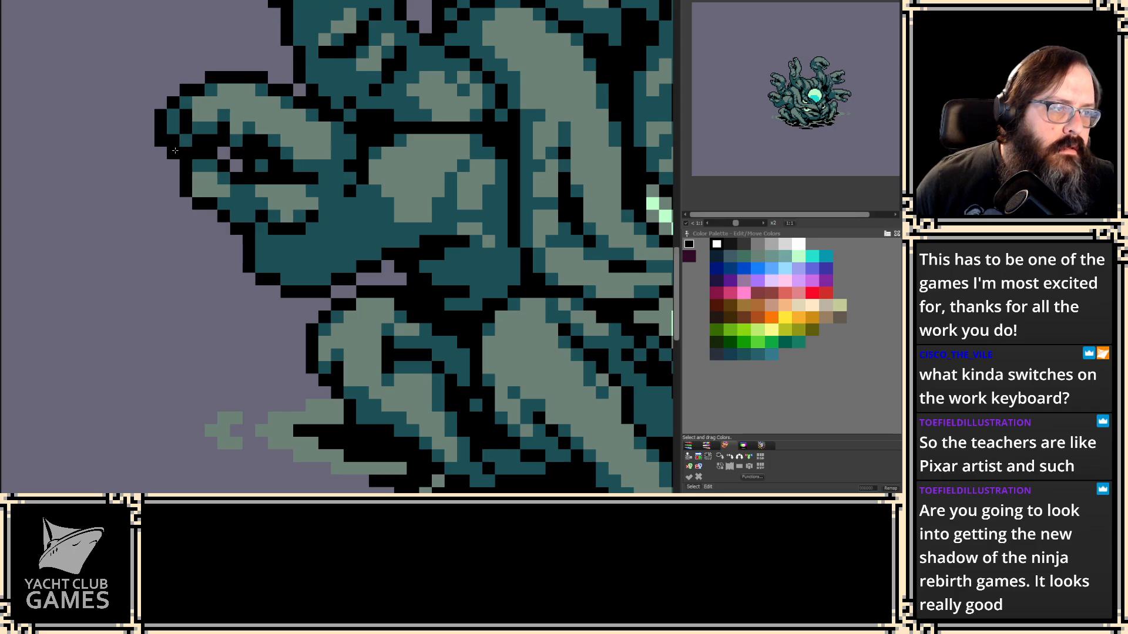
- Reshape the stepped outline on the underside of the lower-left claw with teal and black pixels
left_click(186, 169)
scroll(186, 170, "down", 4)
scroll(186, 170, "left", 2)
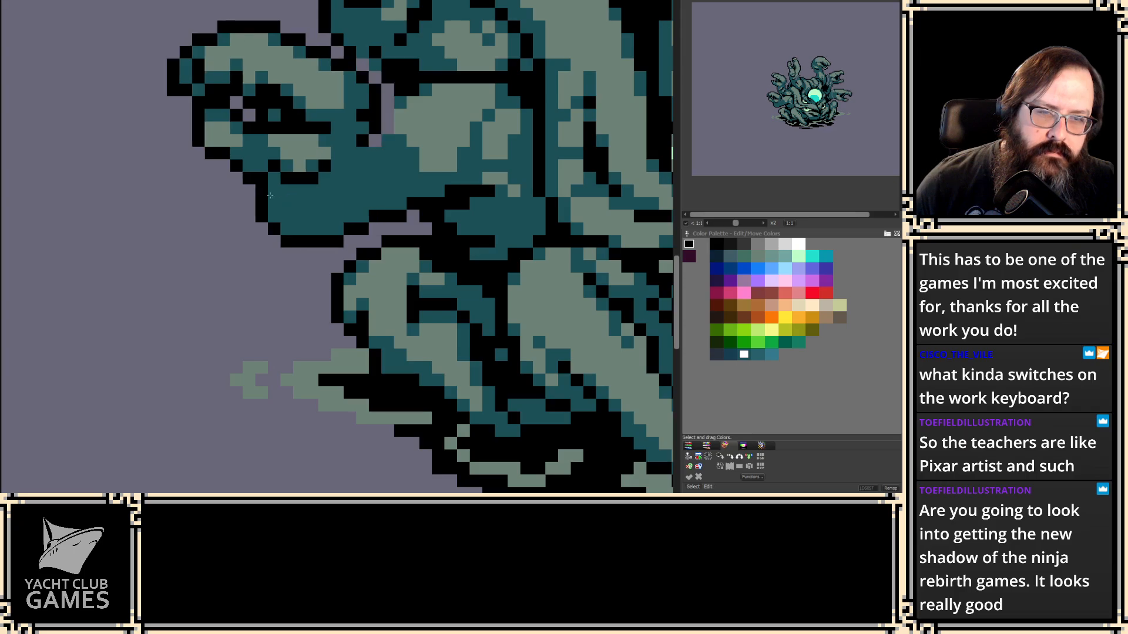
right_click(250, 186)
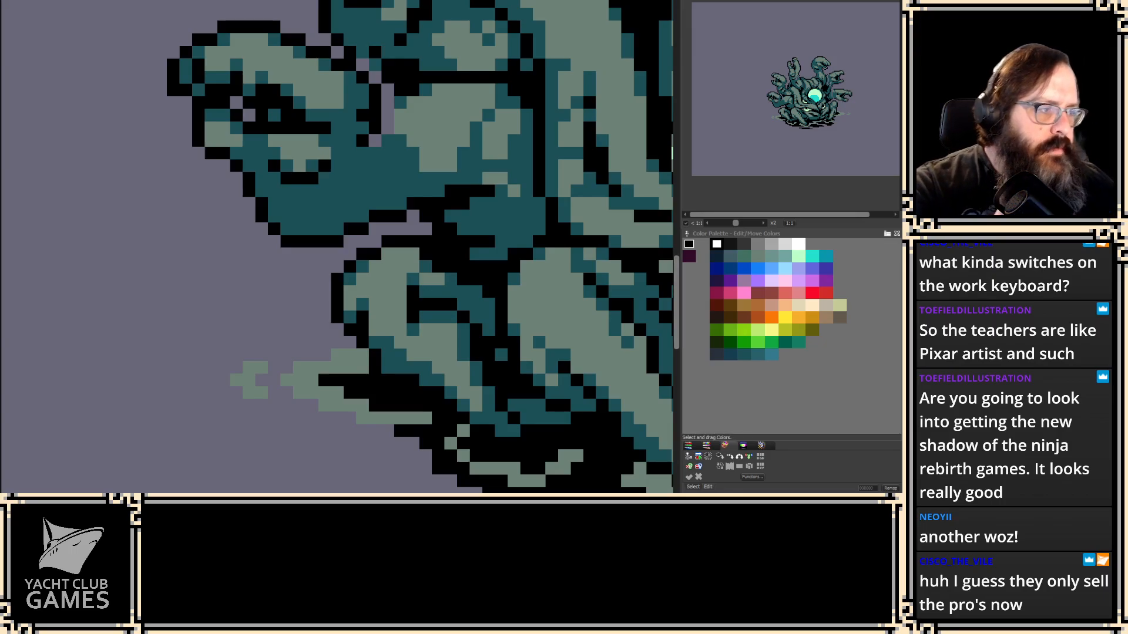
left_click_drag(462, 228, 411, 190)
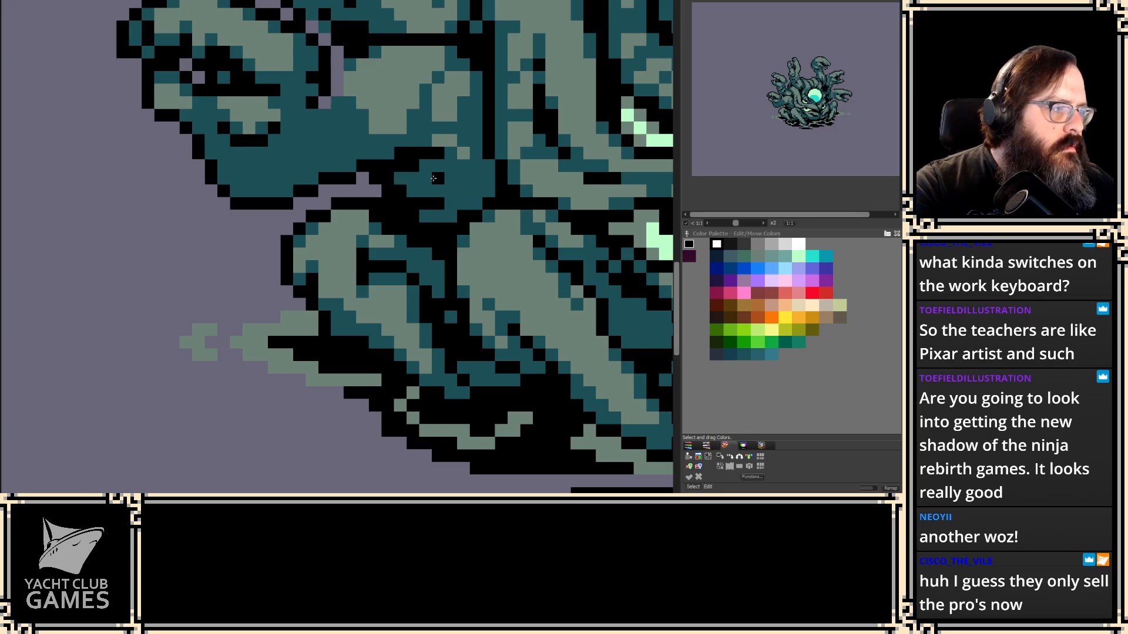
- Inspect the lower-left claw and the tentacles beneath it, comparing their shape across animation frames
scroll(434, 178, "down", 2)
scroll(249, 213, "up", 2)
key("2")
key("2")
key("2")
key("2")
key("2")
key("2")
key("2")
left_click_drag(251, 206, 344, 242)
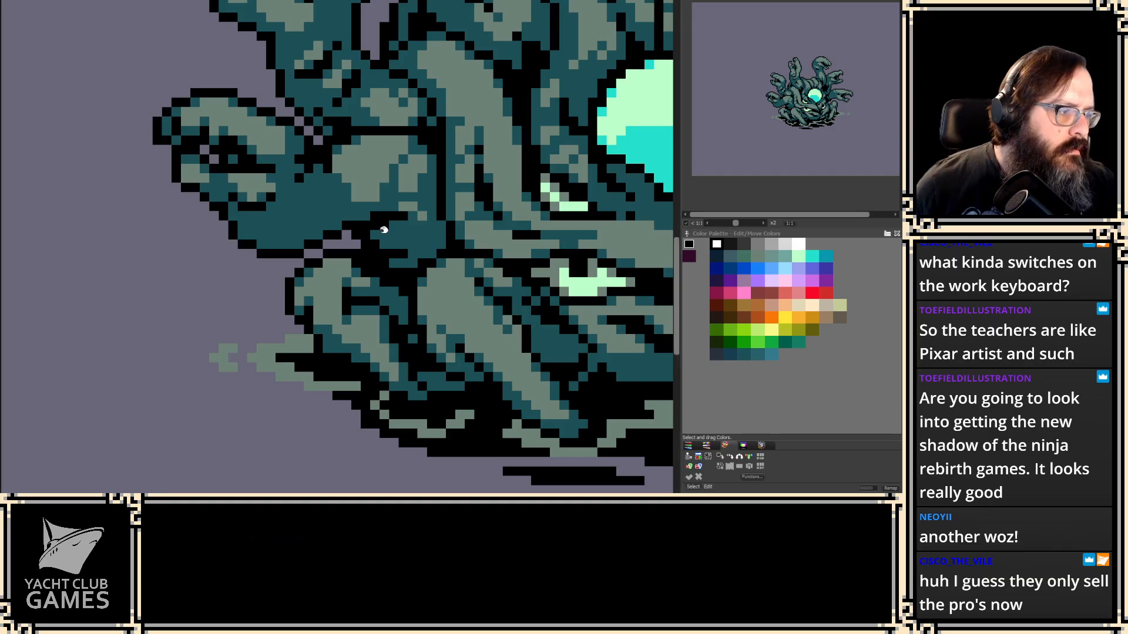
left_click_drag(389, 223, 370, 250)
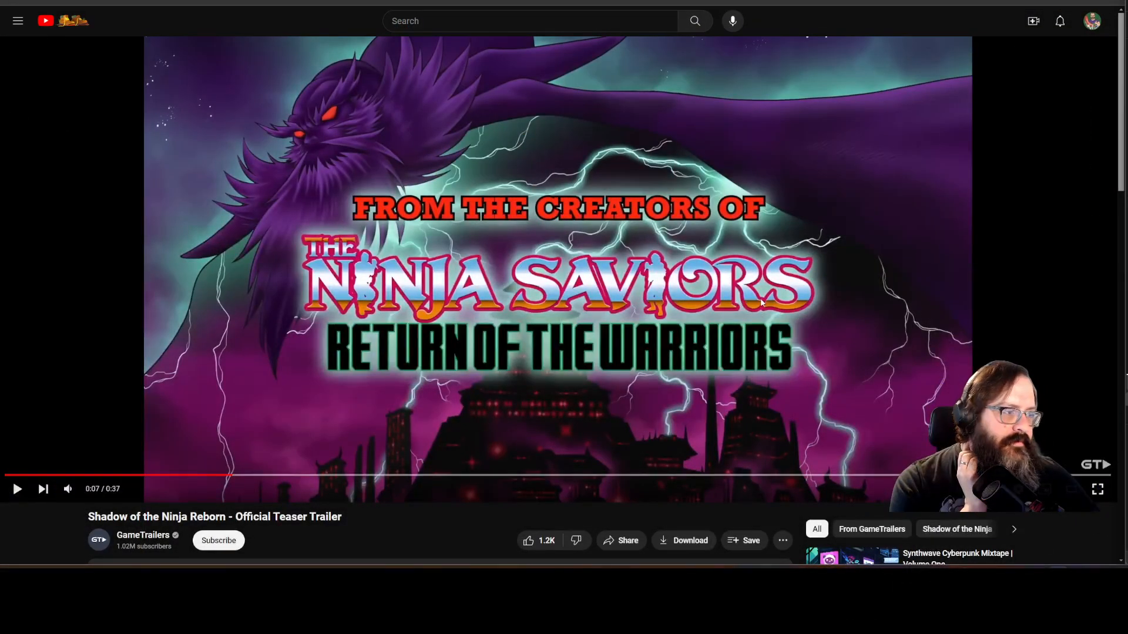
- Switch to the browser and watch part of the Shadow of the Ninja Reborn teaser trailer on YouTube
left_click(874, 299)
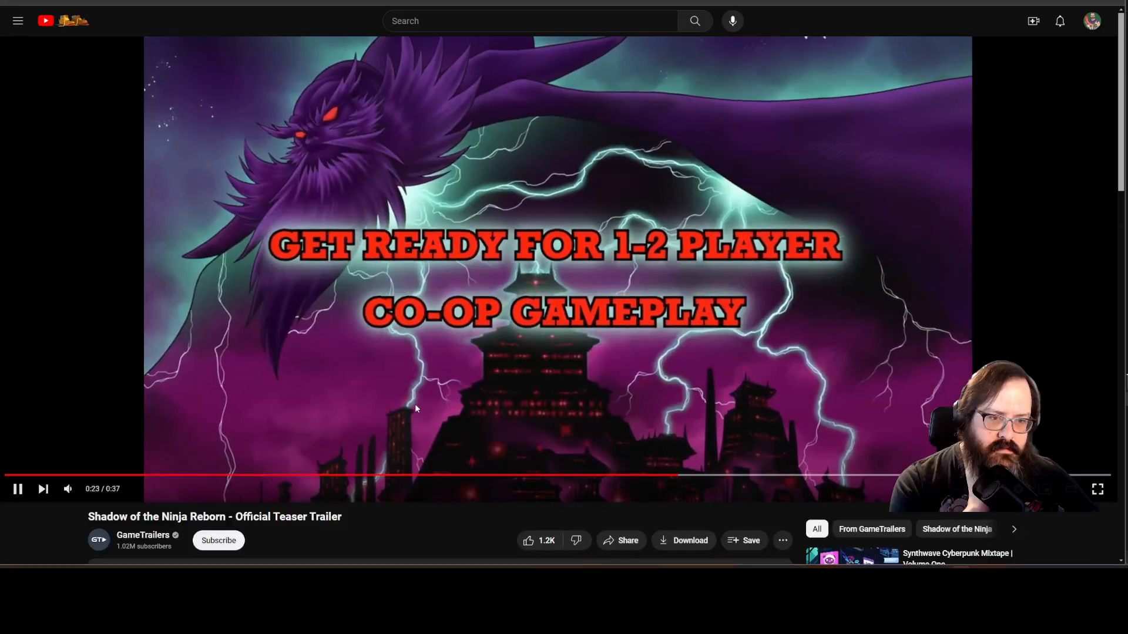
left_click(501, 316)
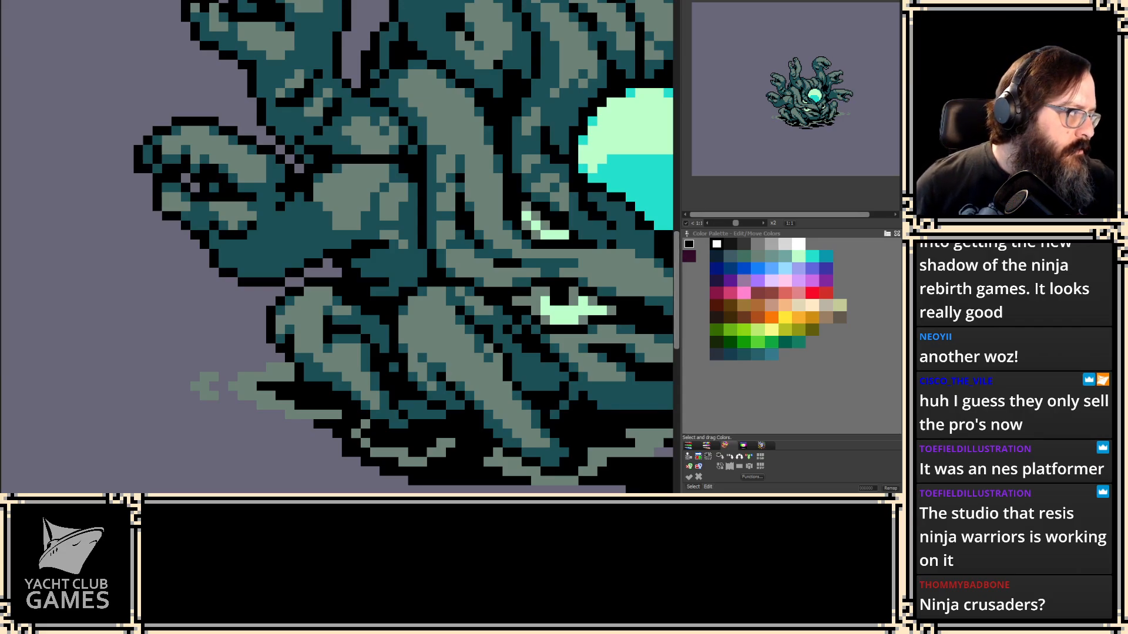
- Return to the sprite and examine the whole monster before focusing on its lower-left claw
left_click_drag(487, 235, 358, 225)
scroll(418, 214, "down", 2)
scroll(421, 214, "up", 2)
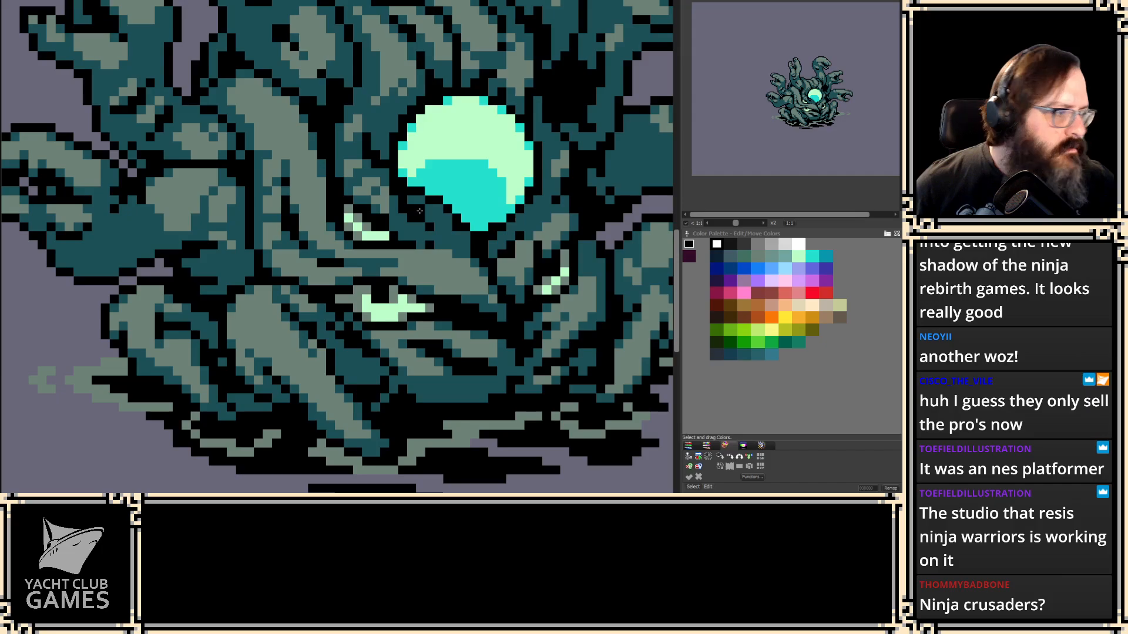
scroll(420, 211, "down", 2)
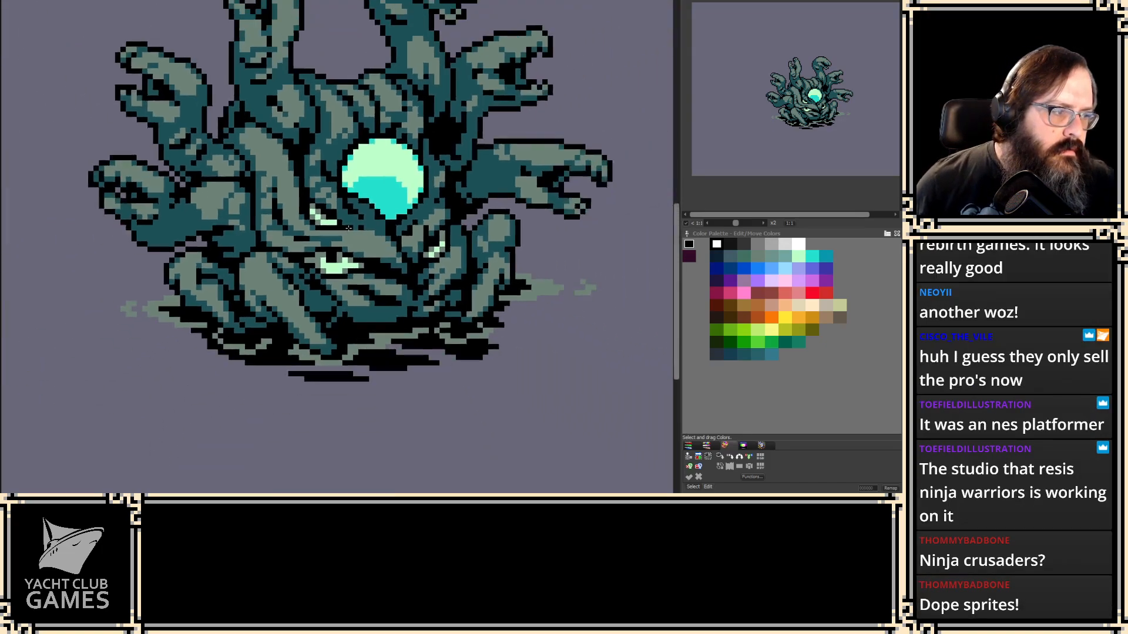
scroll(347, 228, "down", 1)
scroll(486, 355, "down", 1)
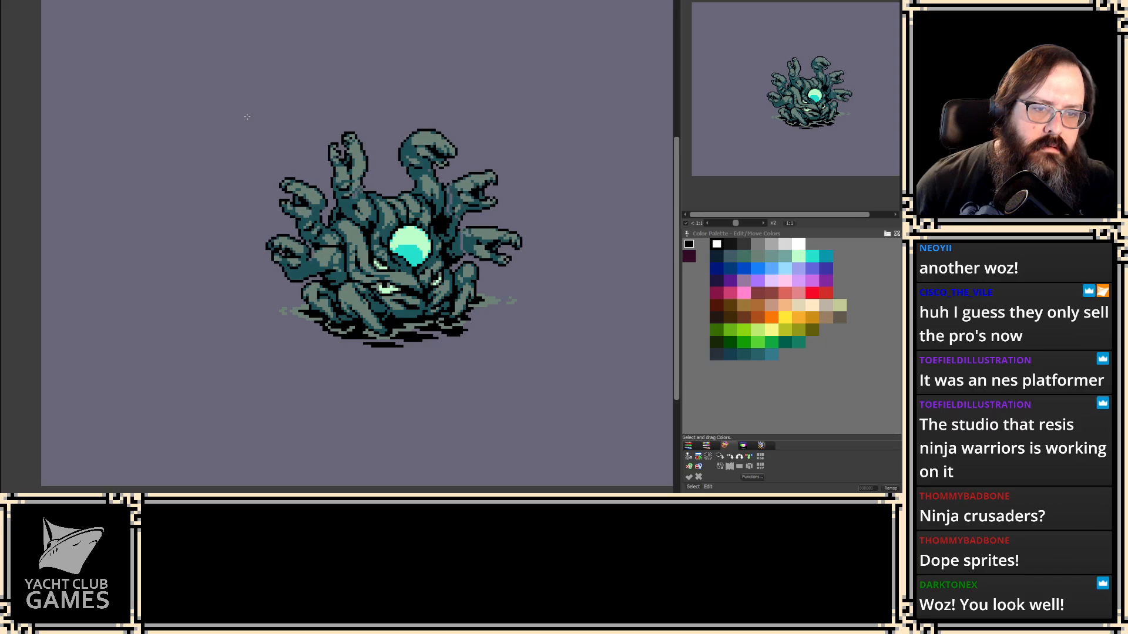
scroll(272, 312, "up", 2)
scroll(240, 329, "up", 1)
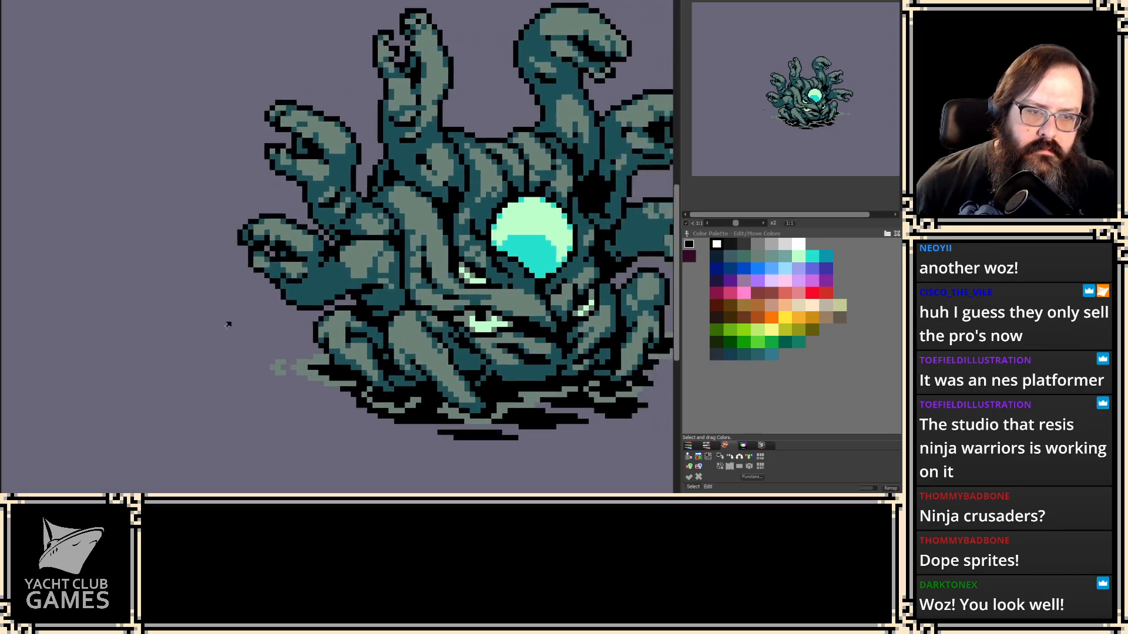
scroll(240, 329, "up", 1)
scroll(282, 307, "up", 1)
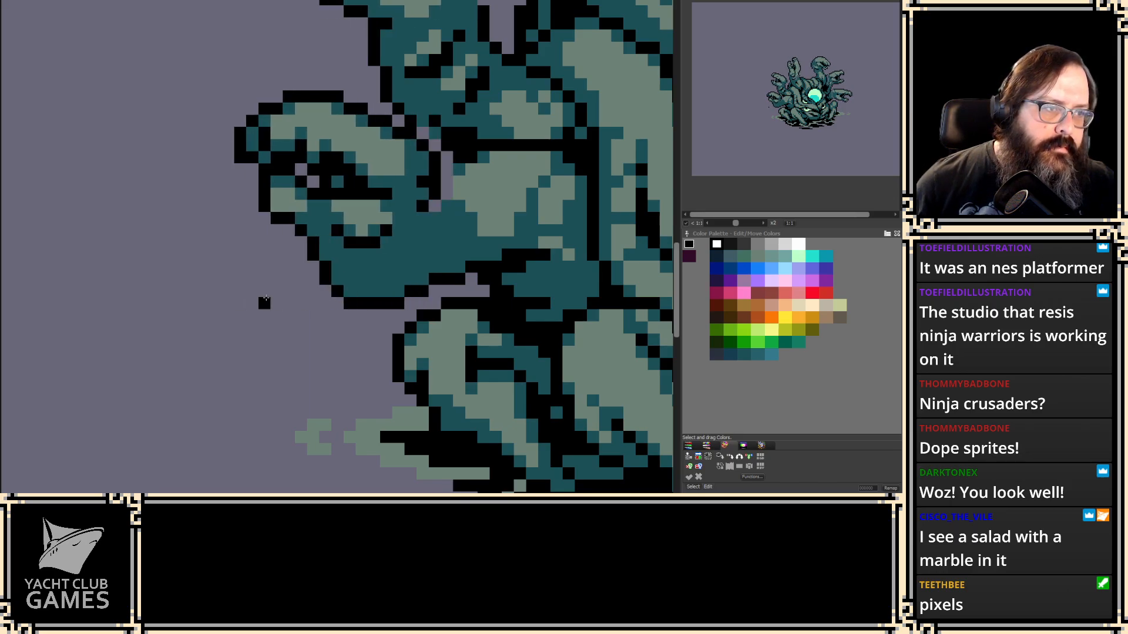
- Touch up the lower-left claw's underside outline with teal and black pixels, checking it against neighbouring frames
left_click(340, 288)
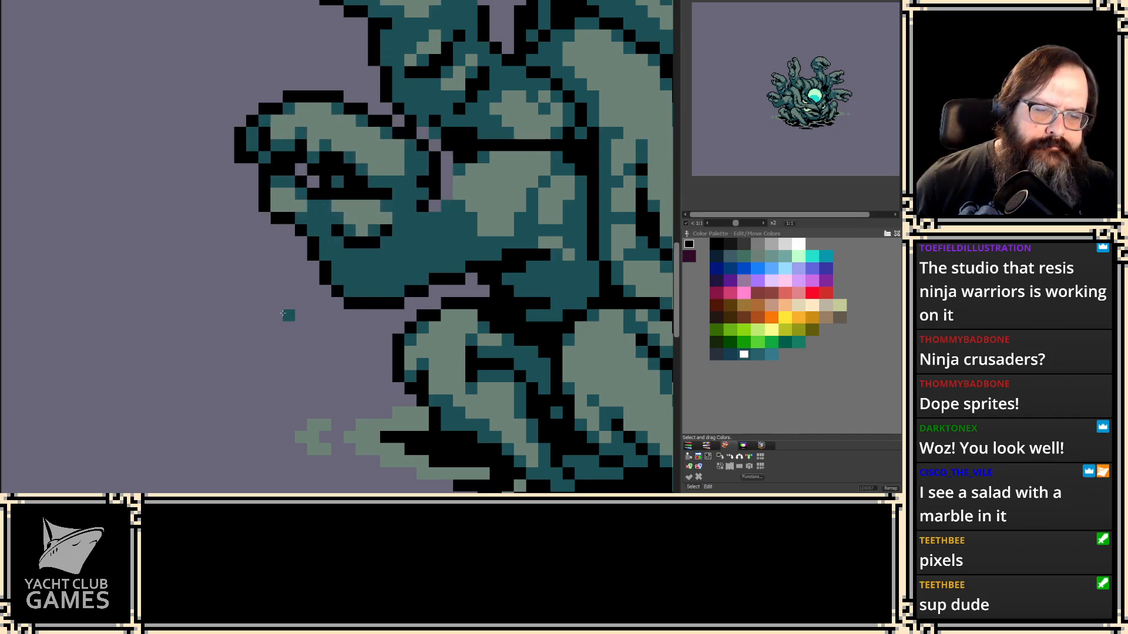
left_click(323, 244, "alt")
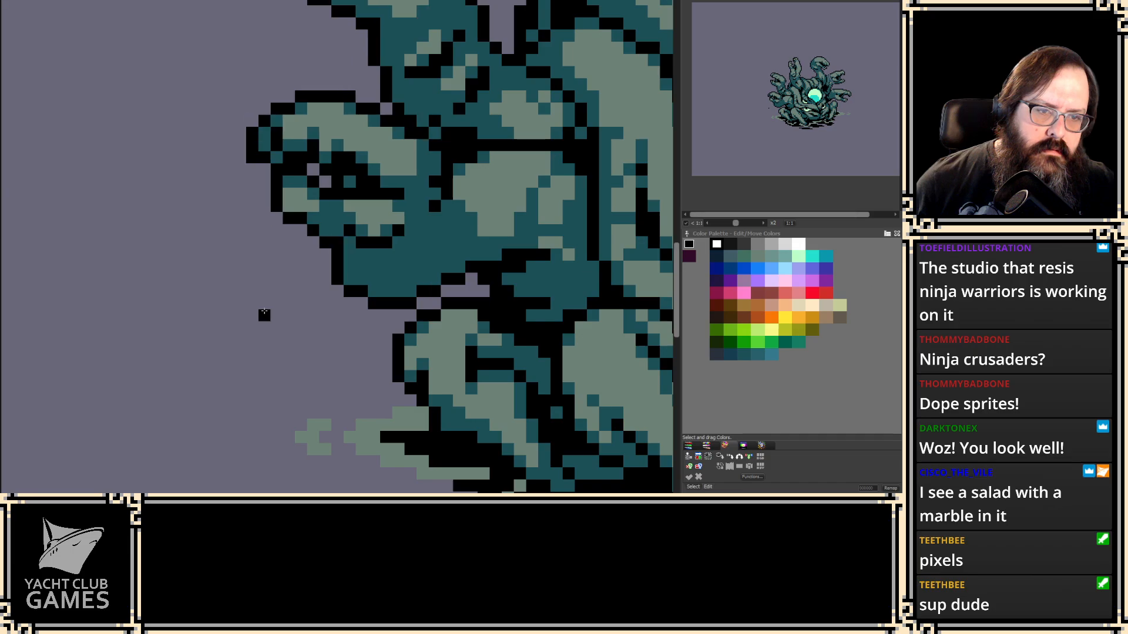
left_click(326, 243, "alt")
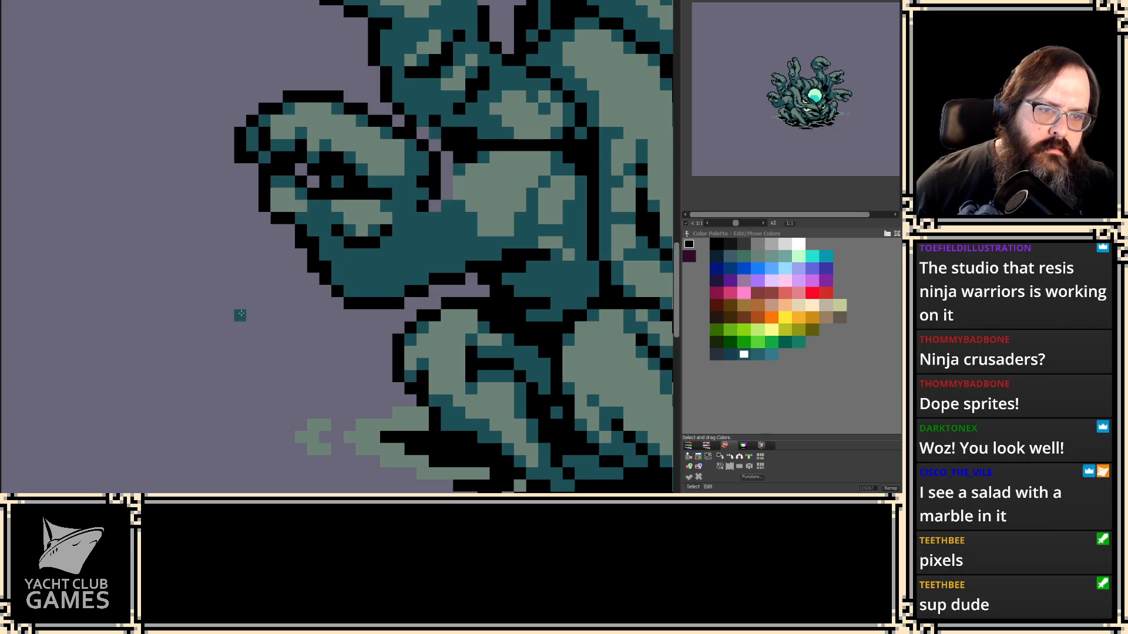
left_click(323, 271)
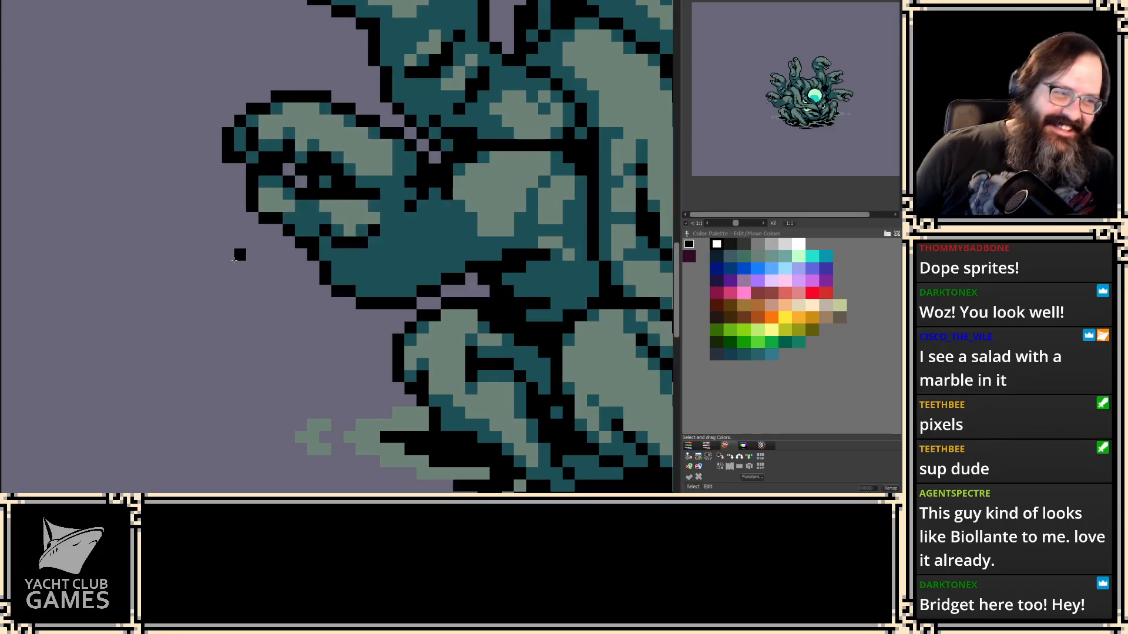
key("Right")
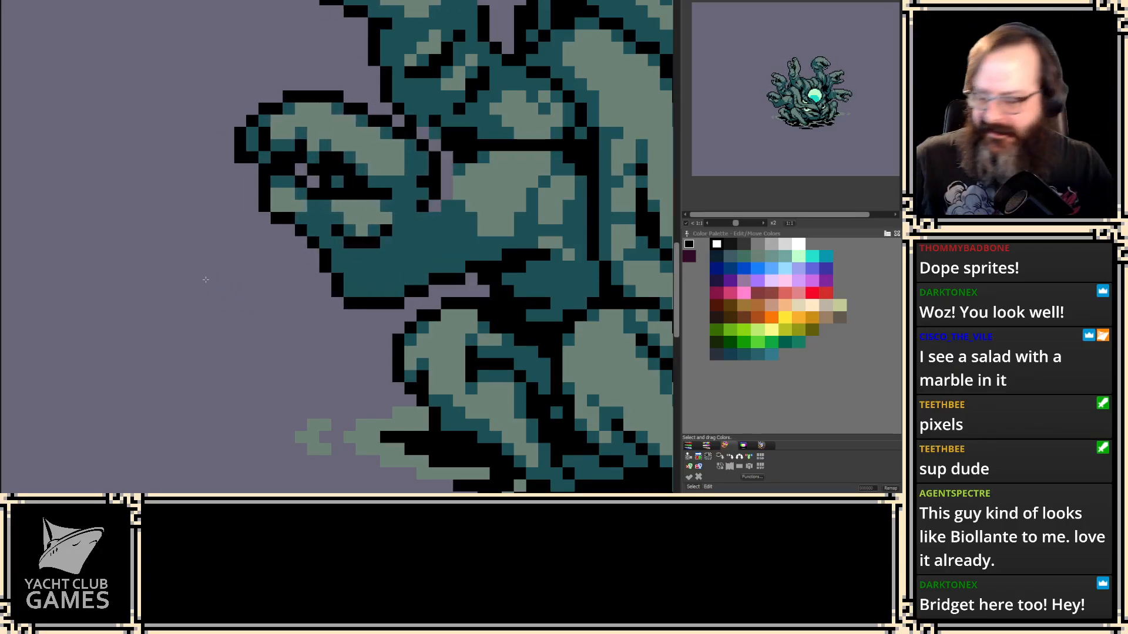
left_click_drag(129, 265, 106, 278)
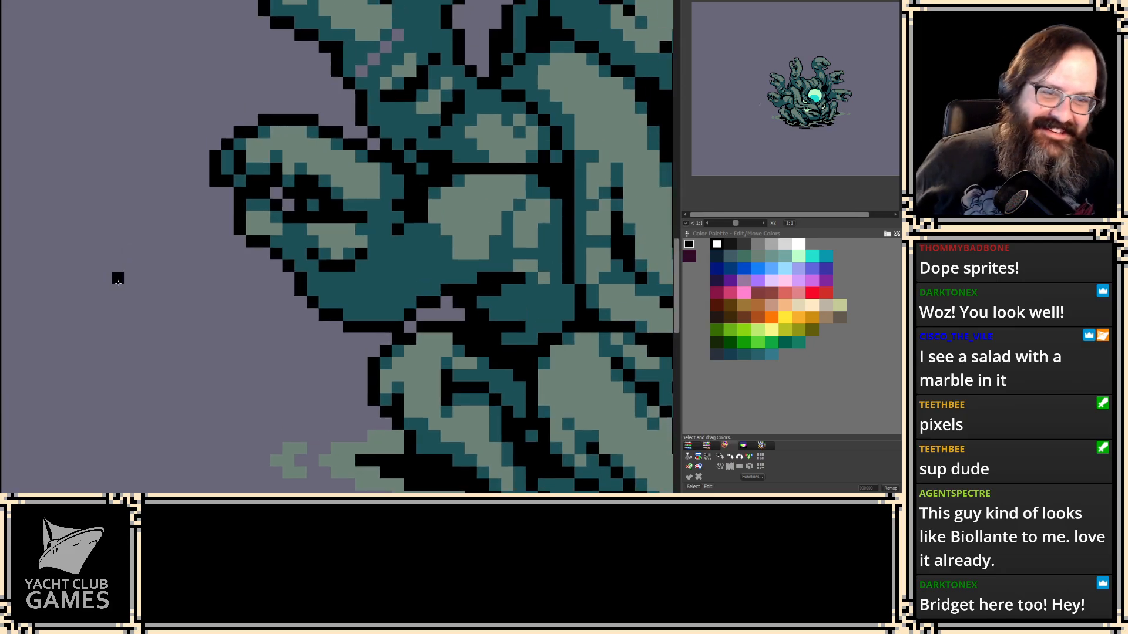
key("Right")
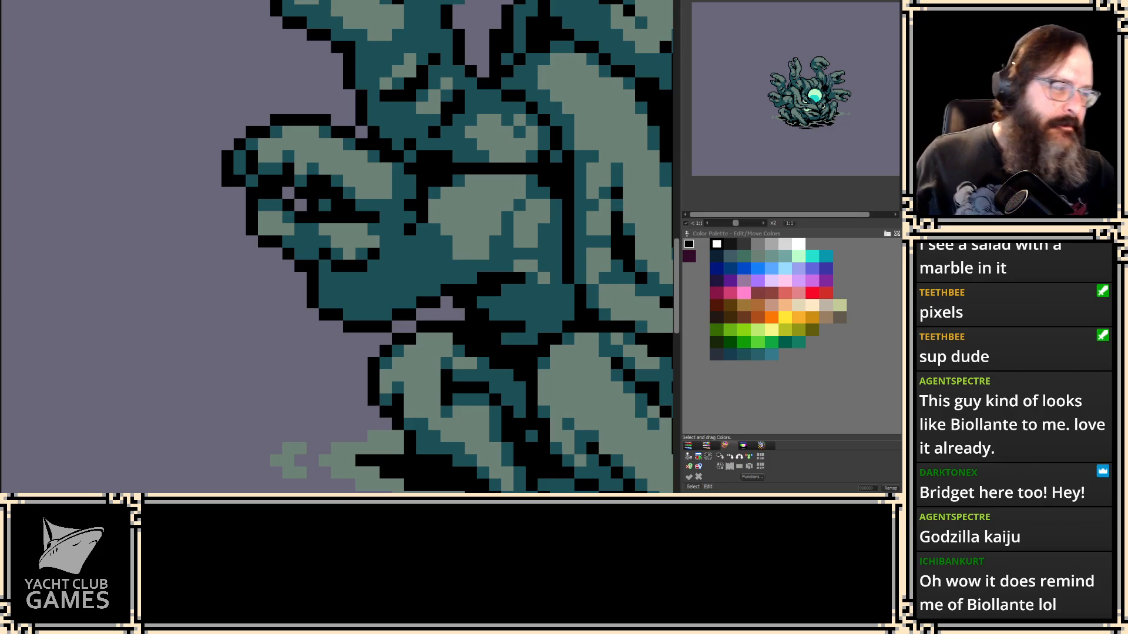
left_click_drag(348, 157, 288, 169)
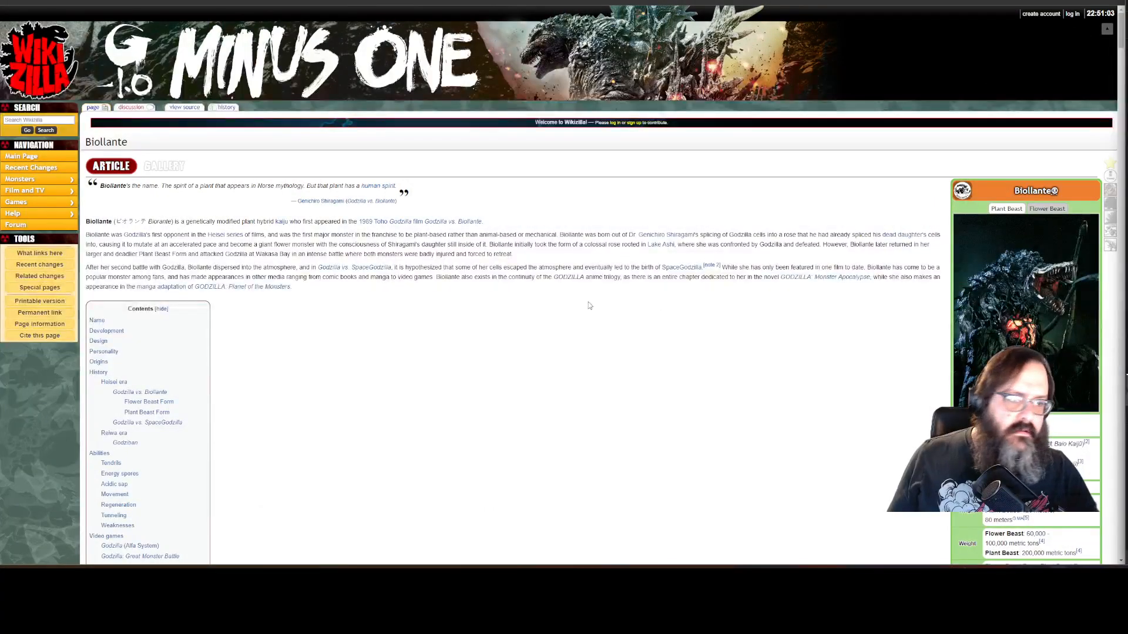
- Switch to the browser and view the Biollante picture in its Wikizilla article
left_click(1020, 279)
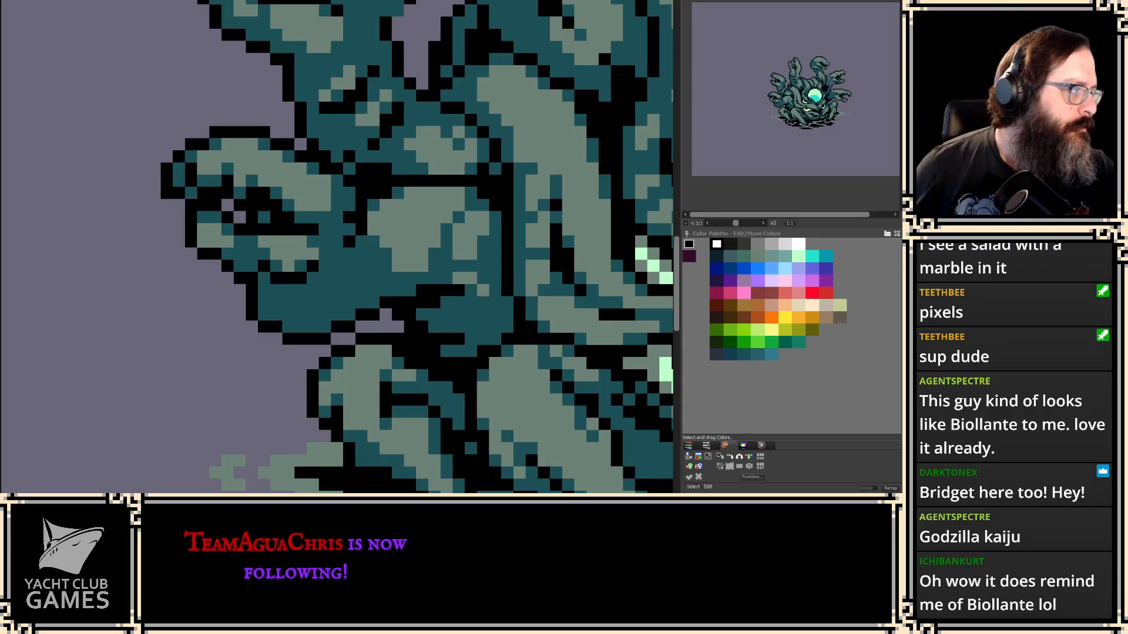
- Return to the sprite and step through its frames, examining the motion of the two claws on its left side up close
scroll(118, 196, "down", 2)
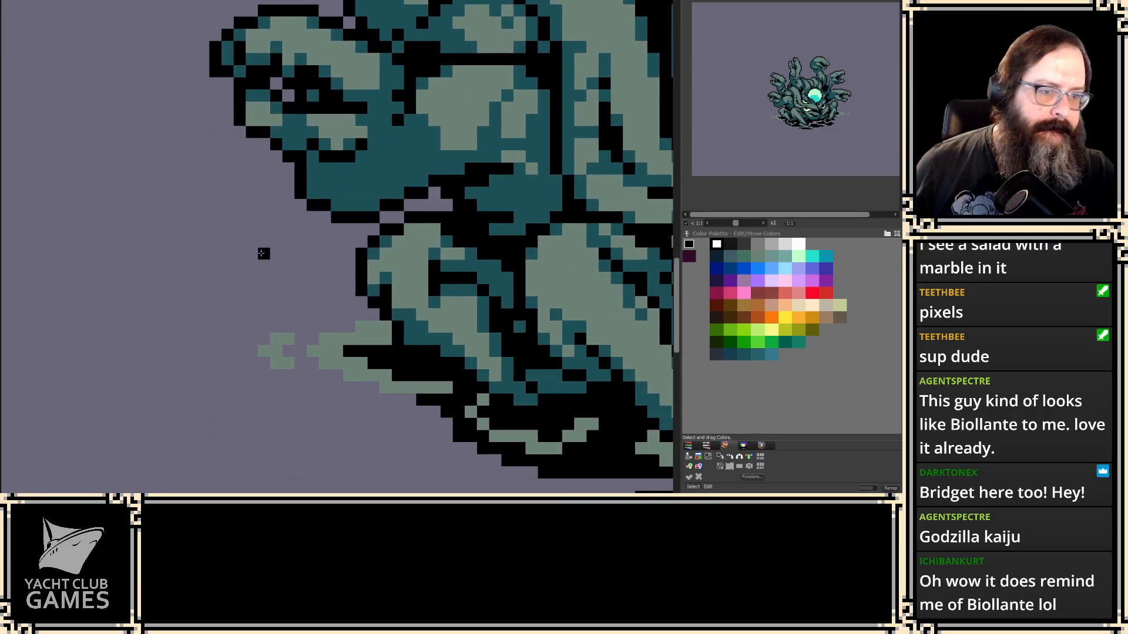
scroll(259, 251, "down", 1)
left_click_drag(242, 264, 250, 306)
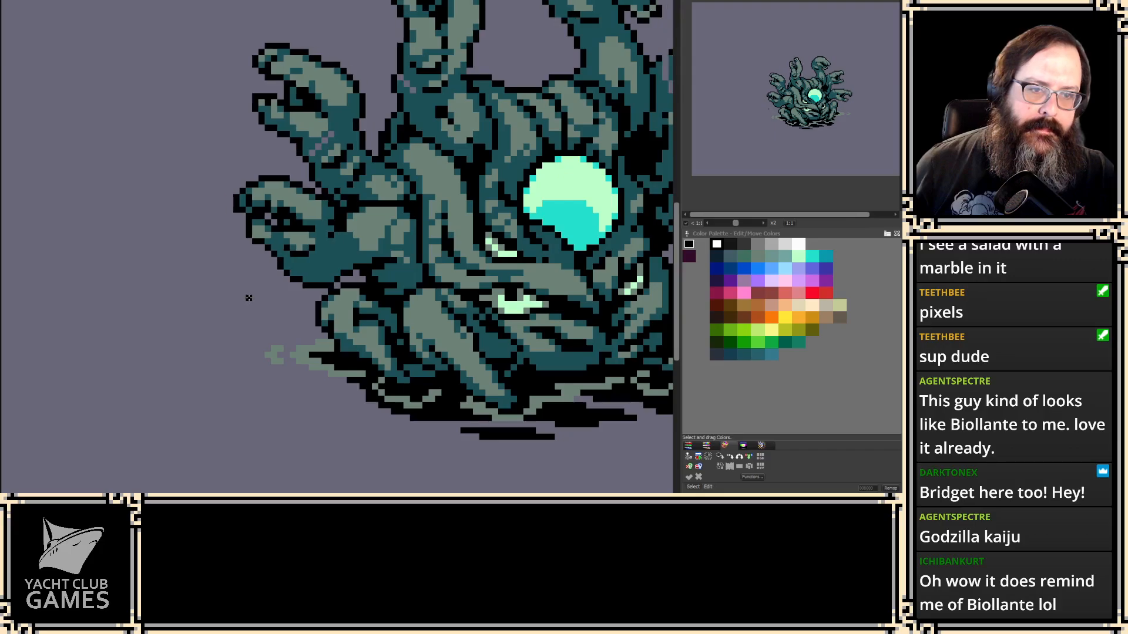
scroll(282, 265, "up", 1)
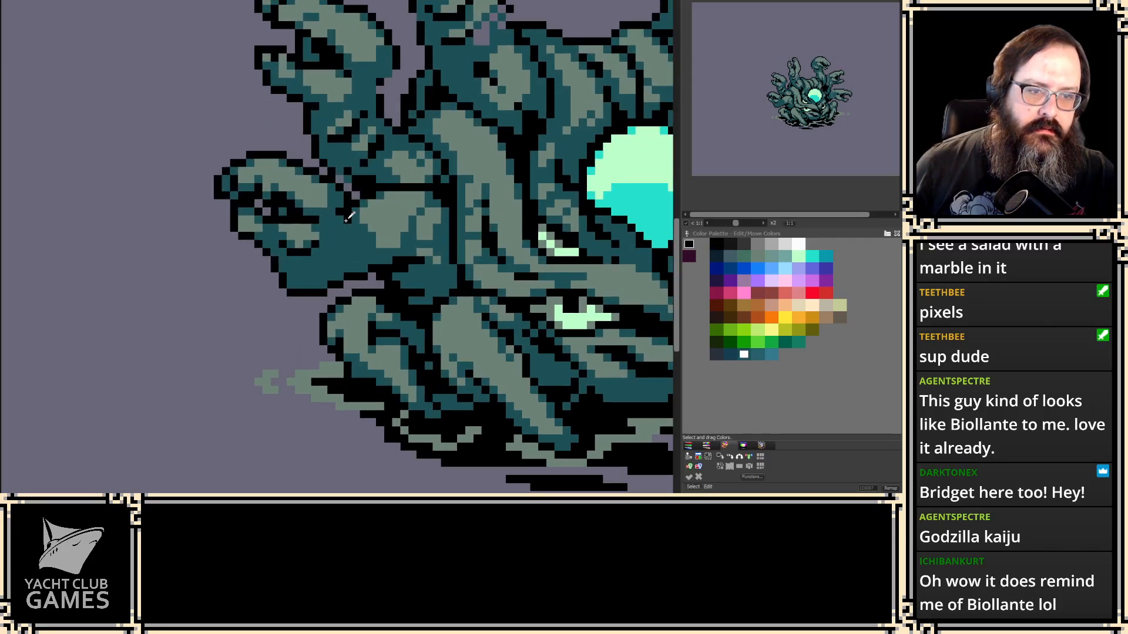
key("period")
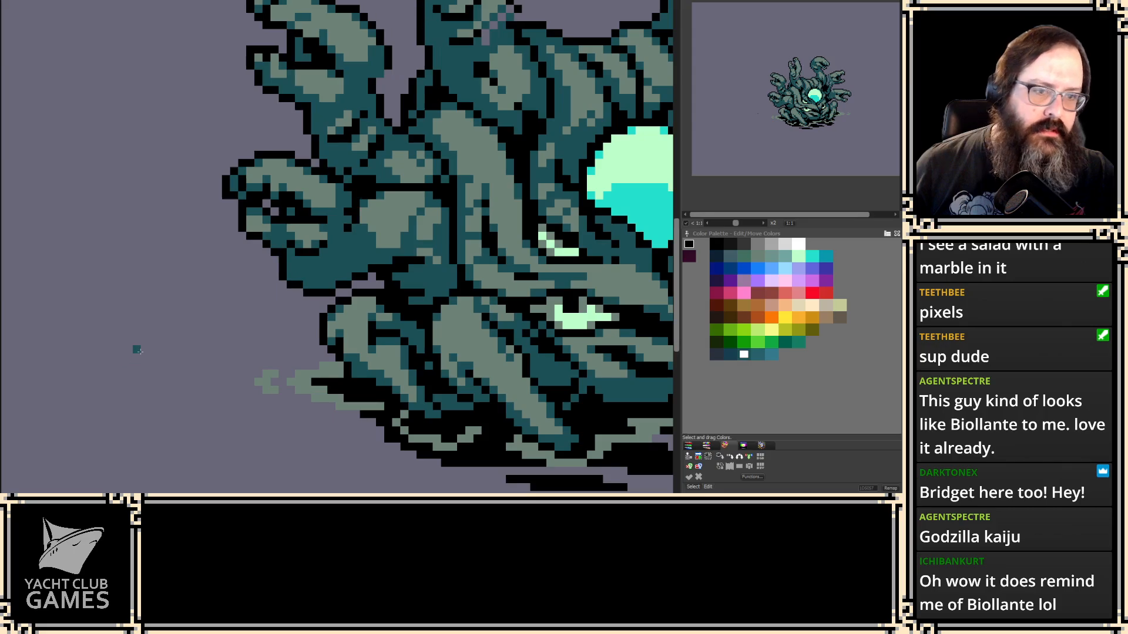
key("comma")
key("period")
scroll(277, 264, "up", 1)
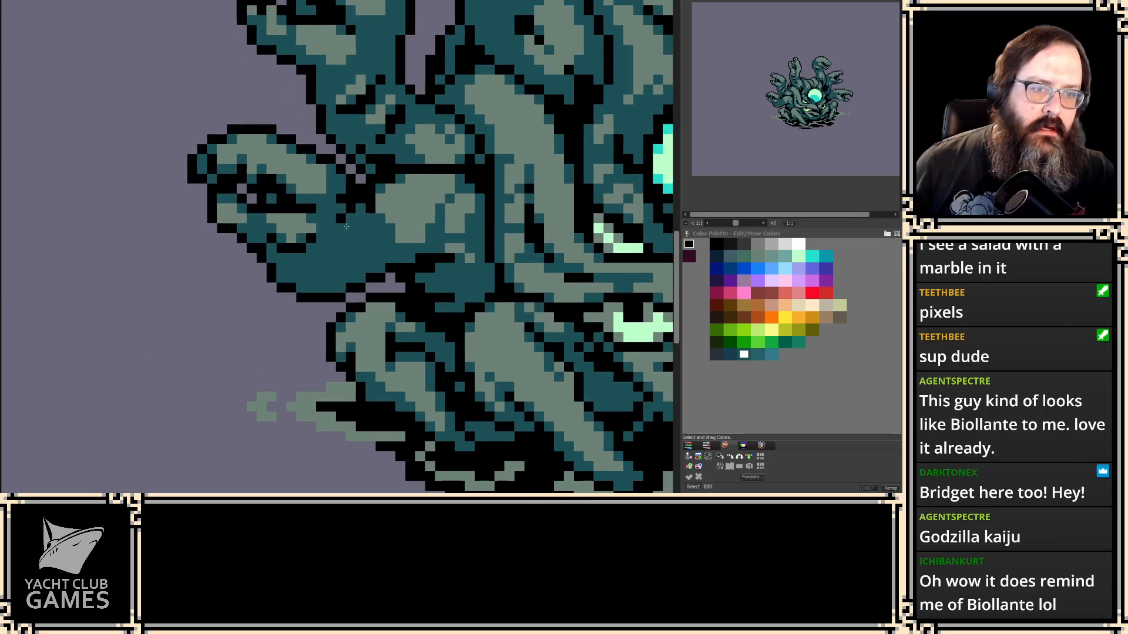
key("period")
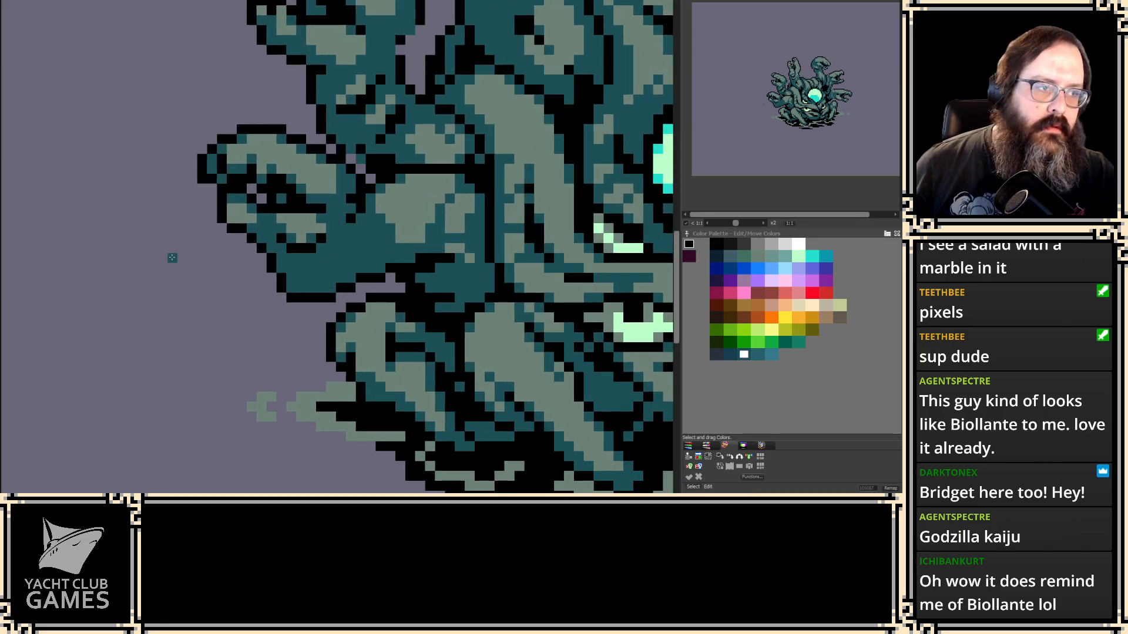
key("period")
key("period")
key("period")
key("period")
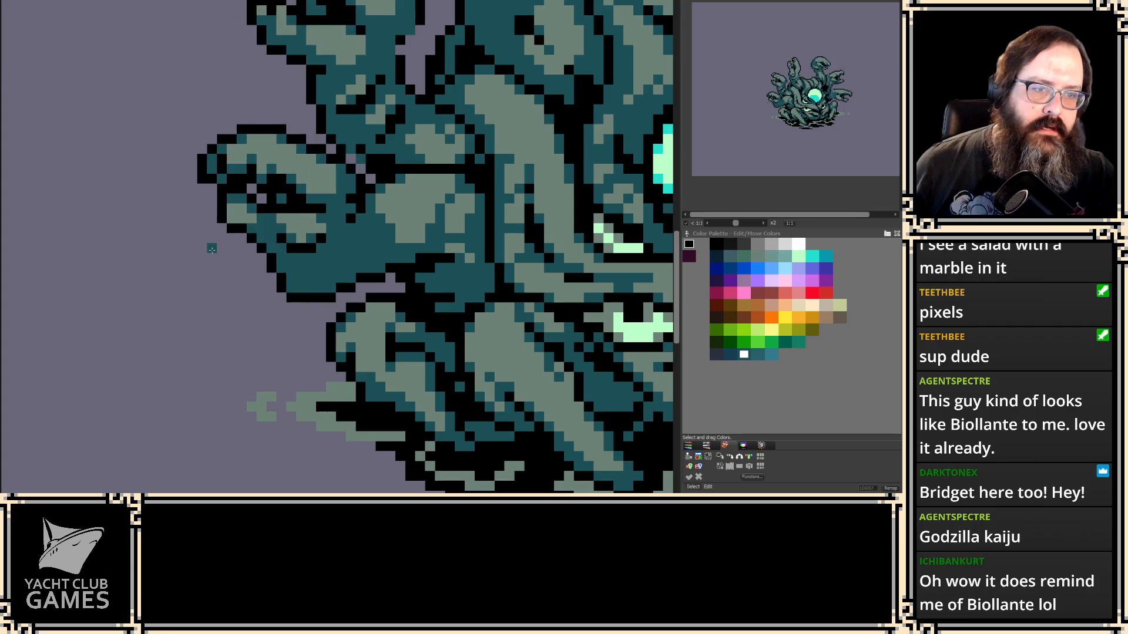
key("period")
key("period")
key("period")
key("period")
key("period")
key("period")
left_click(211, 317)
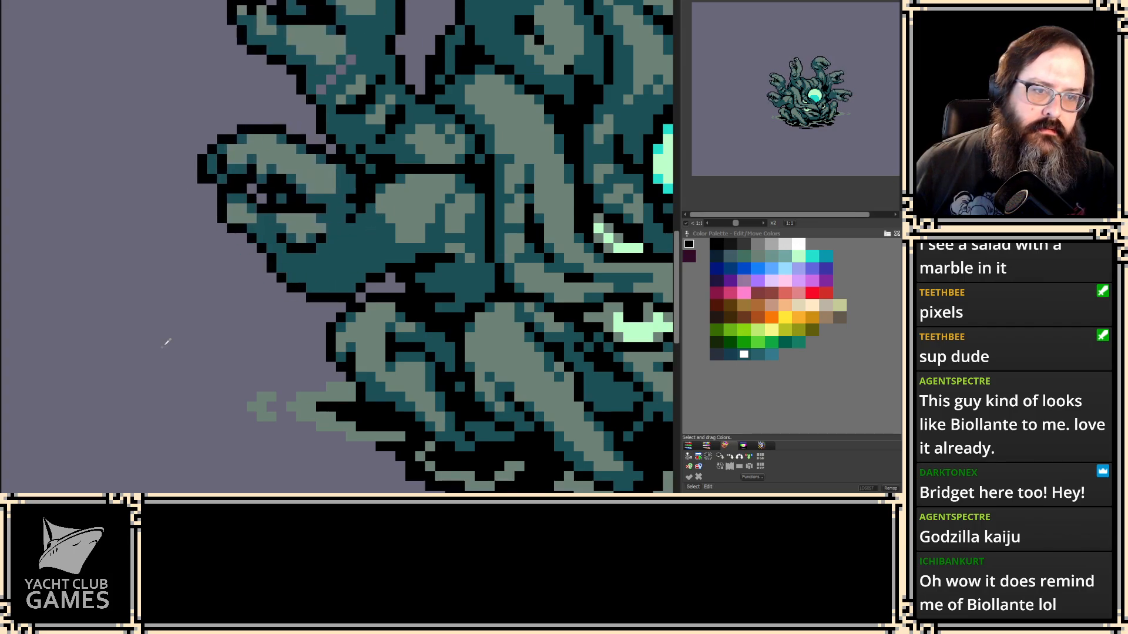
key("ctrl+z")
- Review the full-body animation frame by frame and compare it with the sheet of all monster parts
key("period")
key("period")
key("period")
key("period")
key("period")
scroll(207, 265, "down", 3)
key("period")
key("period")
key("period")
key("period")
key("period")
key("period")
key("period")
key("period")
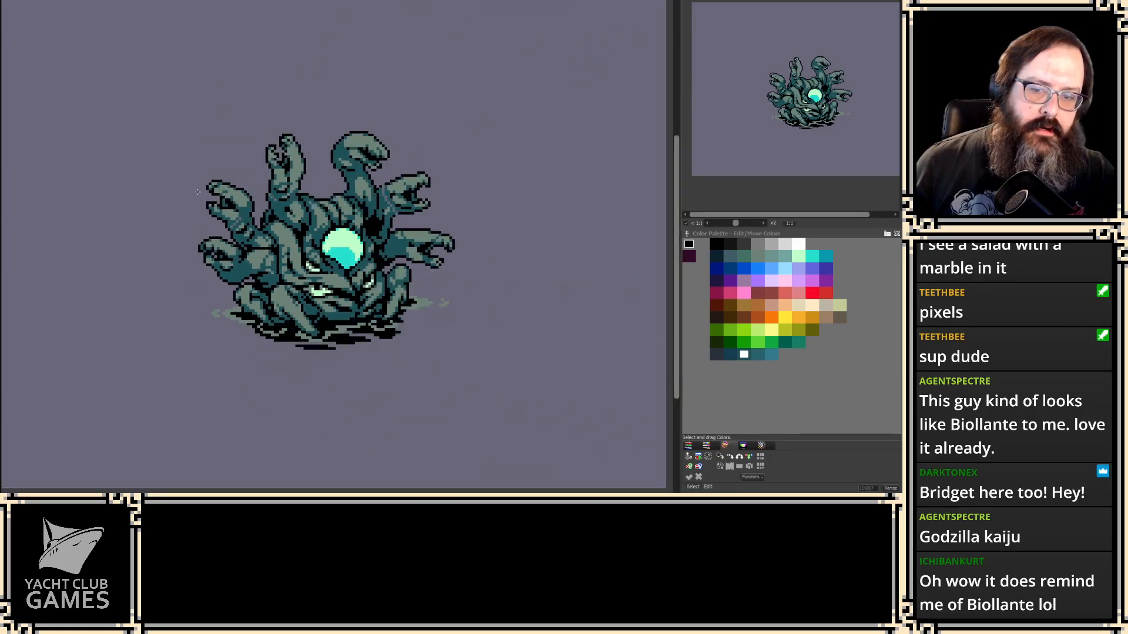
key("period")
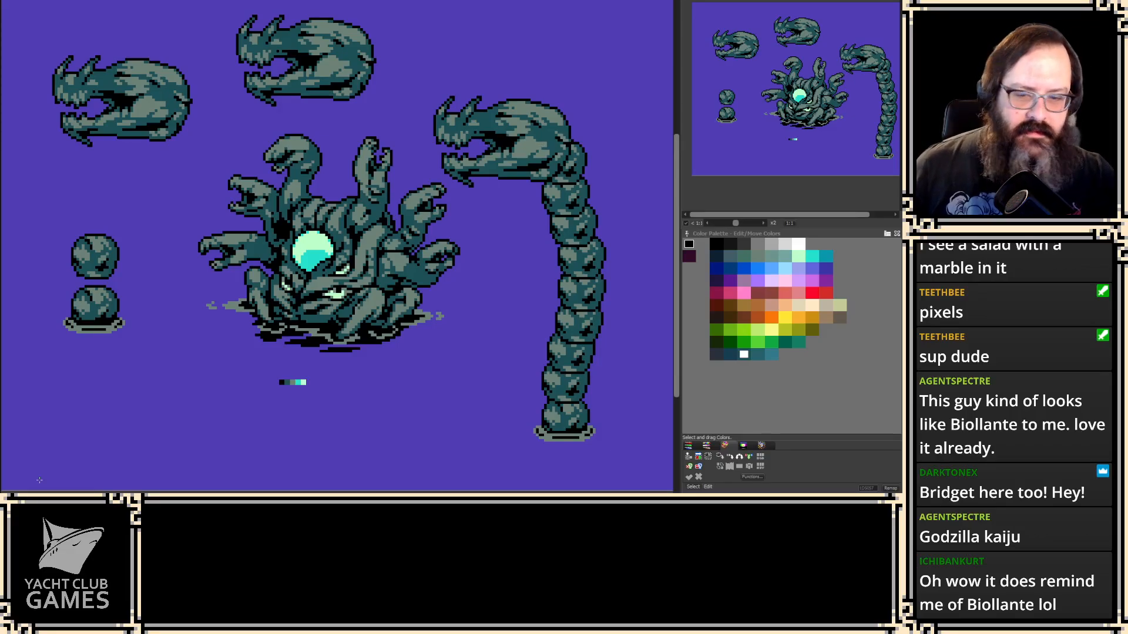
key("period")
key("period")
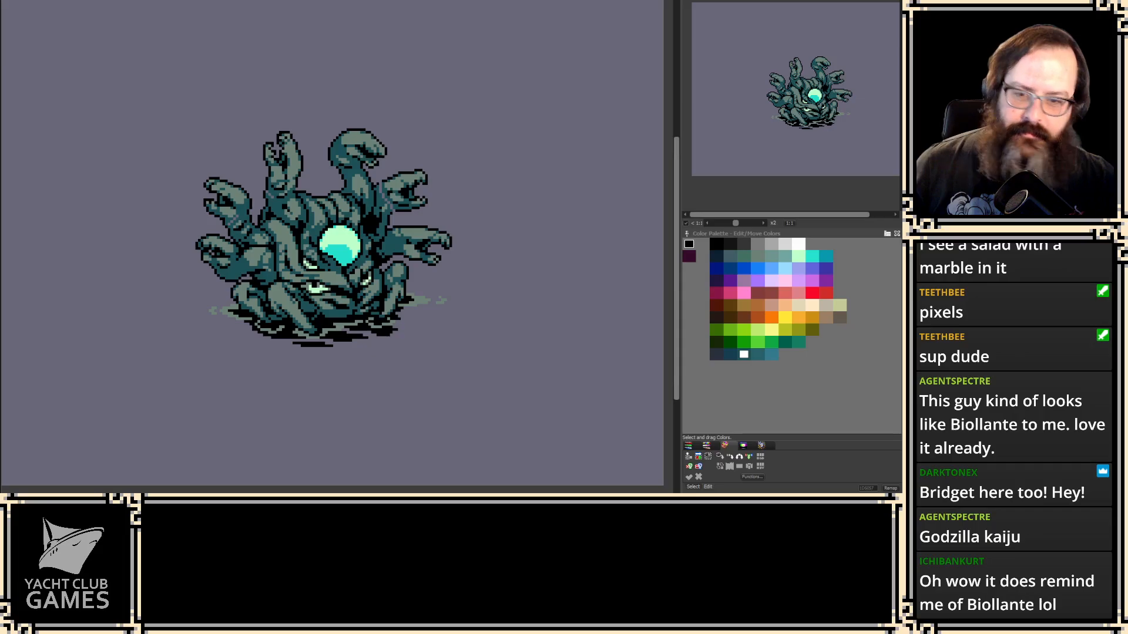
key("period")
key("period")
key("period")
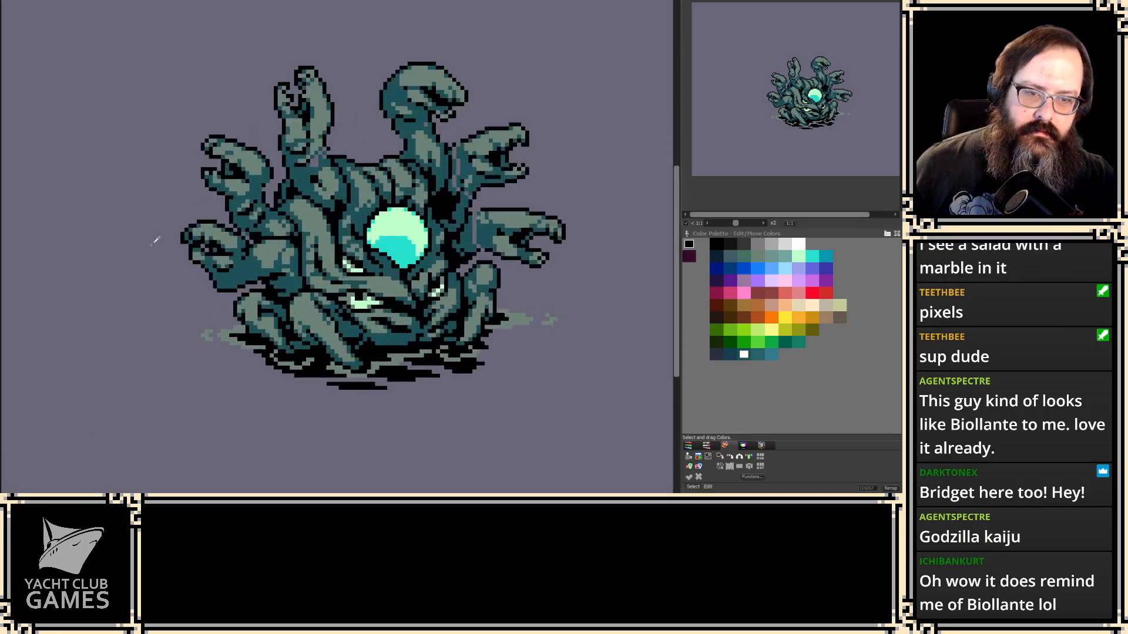
- Paint teal over the stray background-coloured diagonal pixels across the wrist of the upper-left claw
scroll(220, 298, "up", 3)
scroll(219, 297, "up", 2)
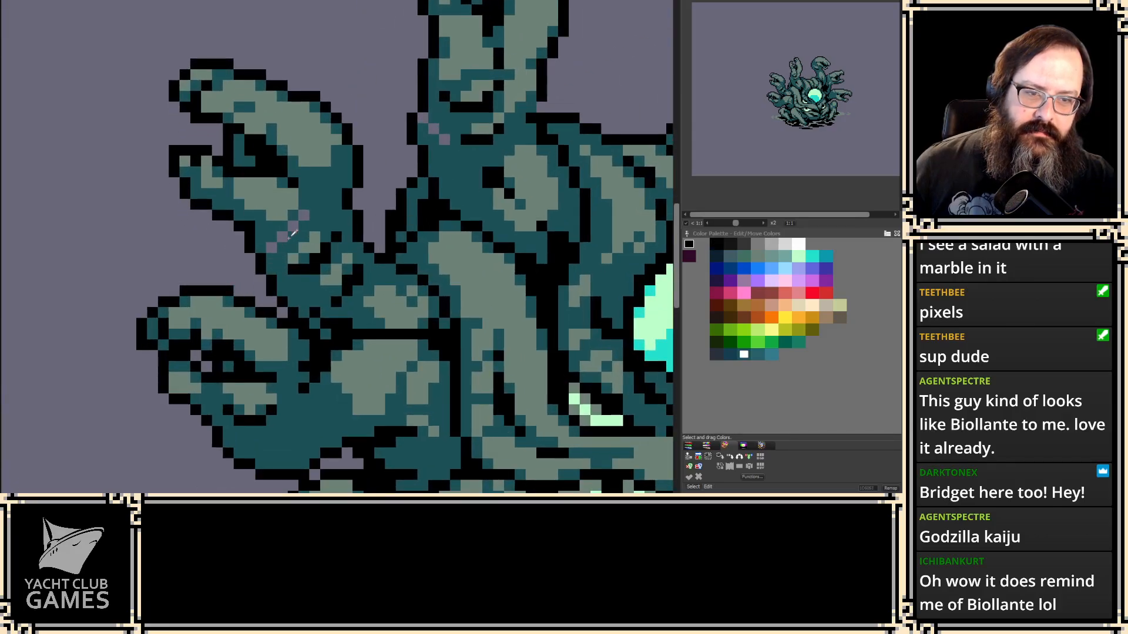
left_click_drag(288, 241, 329, 203)
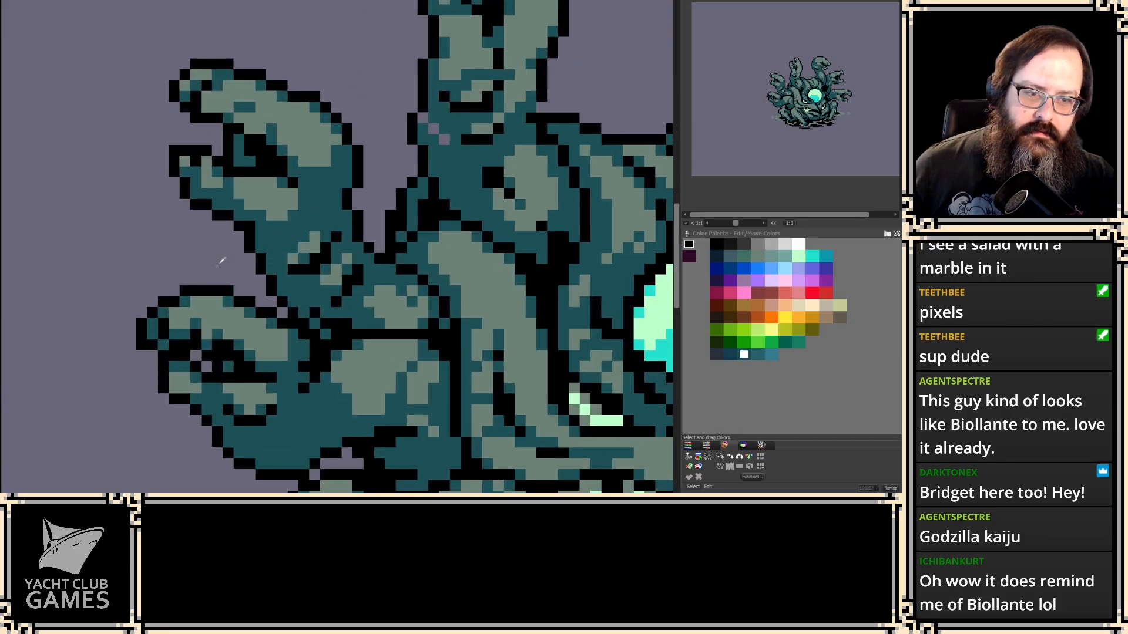
- Examine the lower-left claw up close and compare its shape between two neighbouring animation frames
key("2")
key("1")
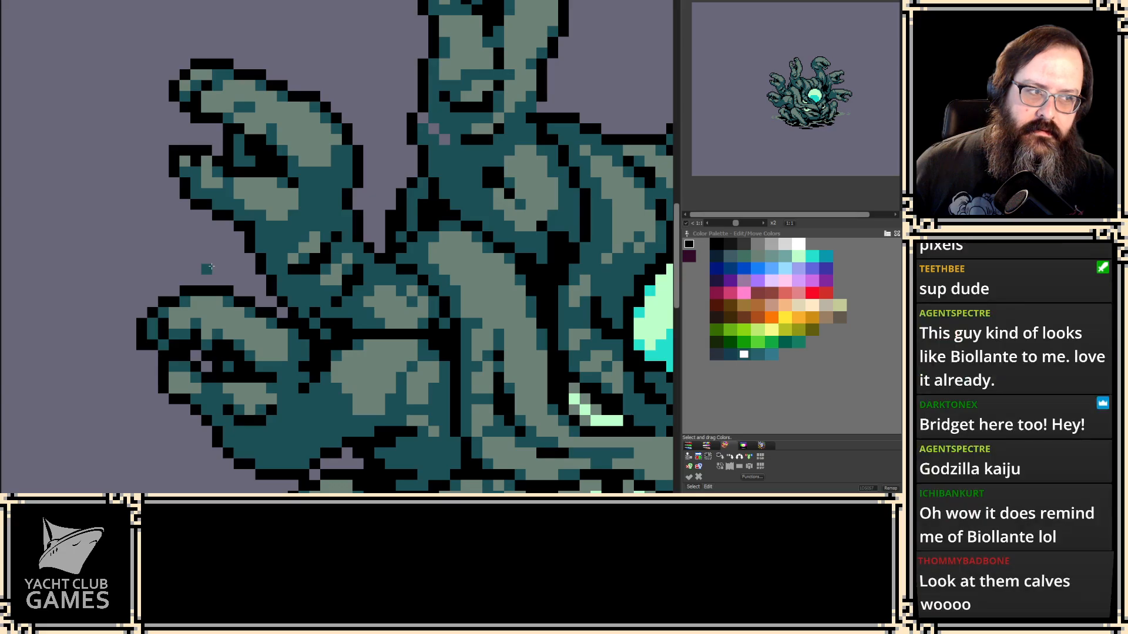
left_click_drag(204, 269, 288, 257)
key("2")
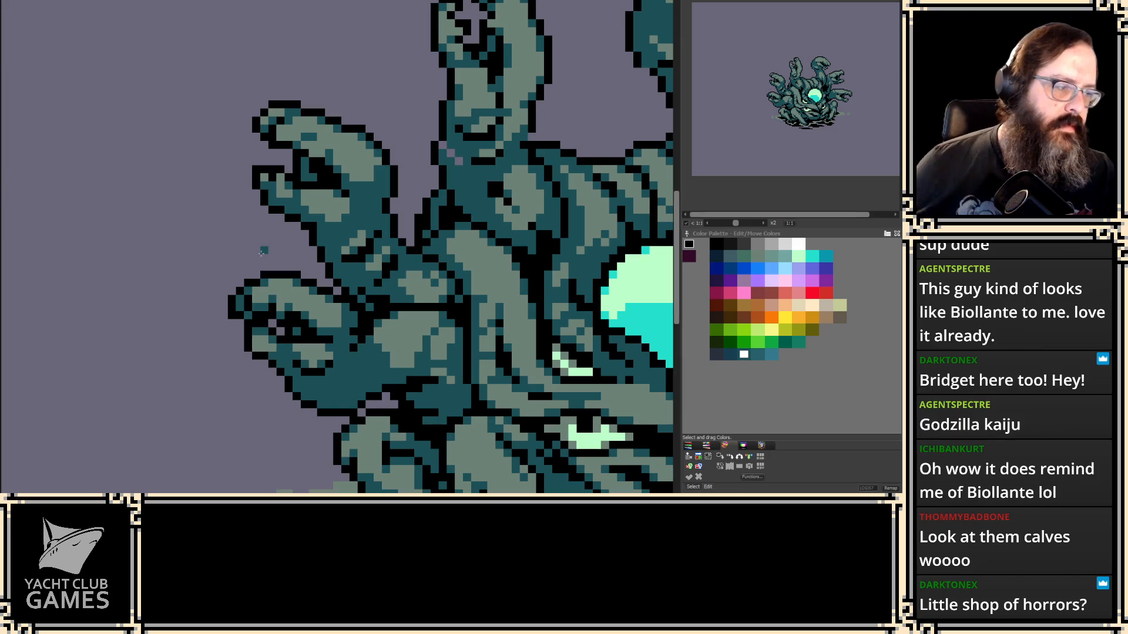
left_click_drag(244, 250, 215, 278)
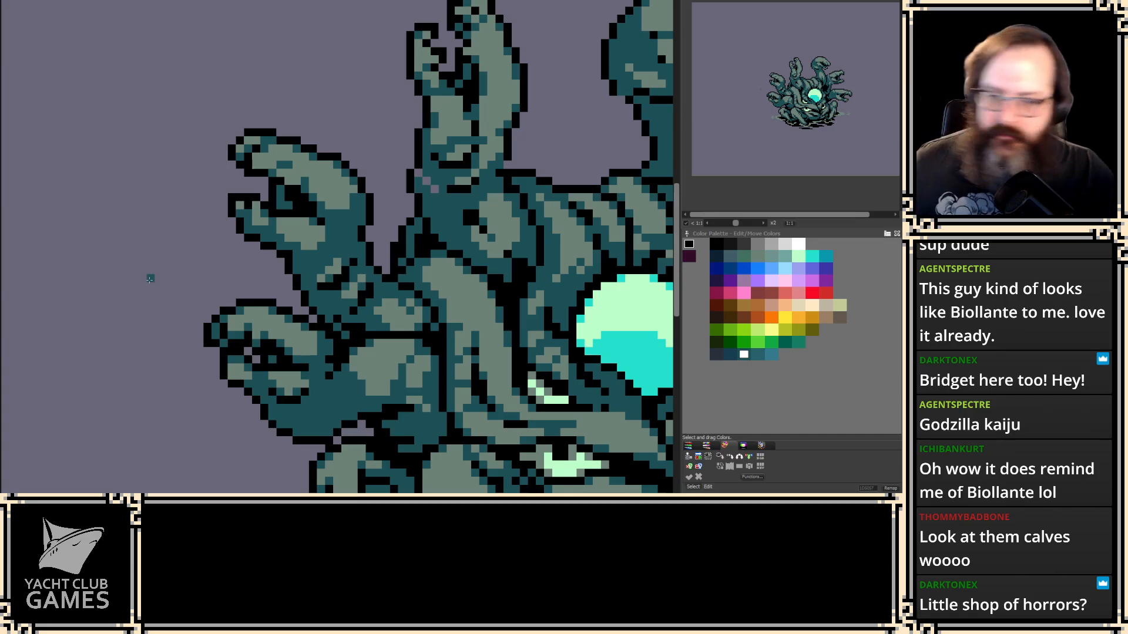
scroll(154, 297, "up", 2)
scroll(162, 324, "up", 1)
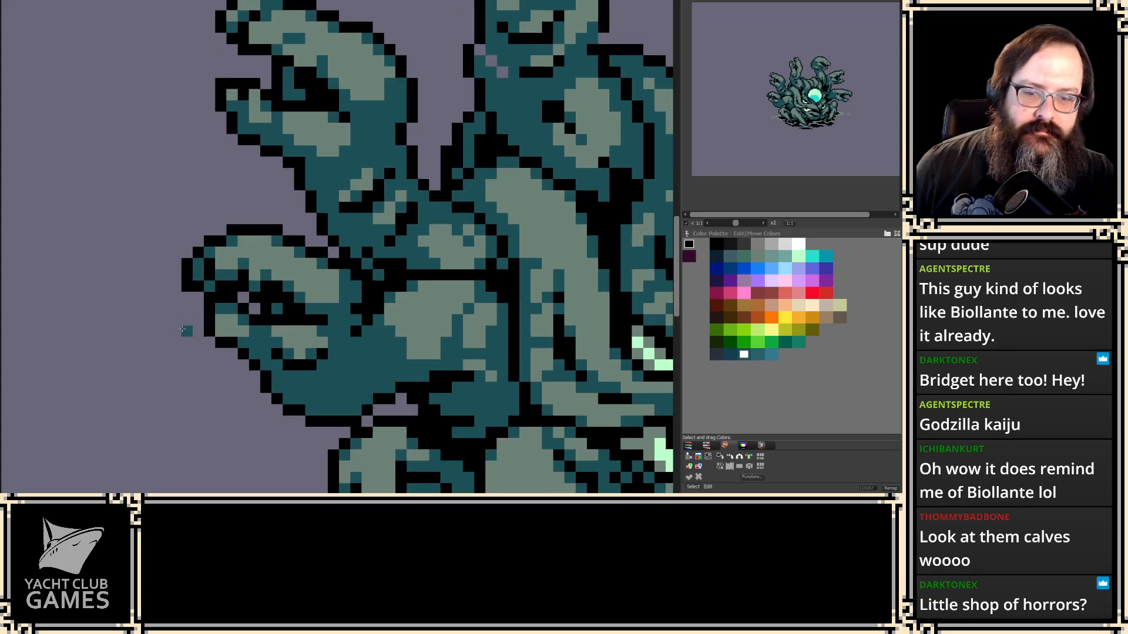
scroll(168, 347, "up", 1)
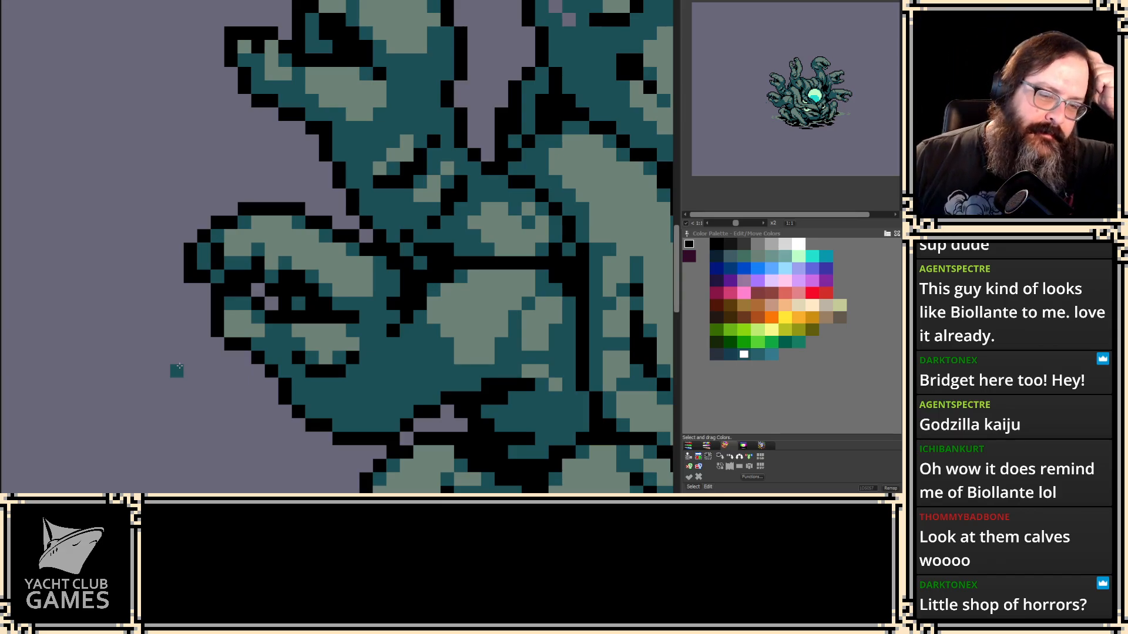
scroll(176, 370, "down", 2)
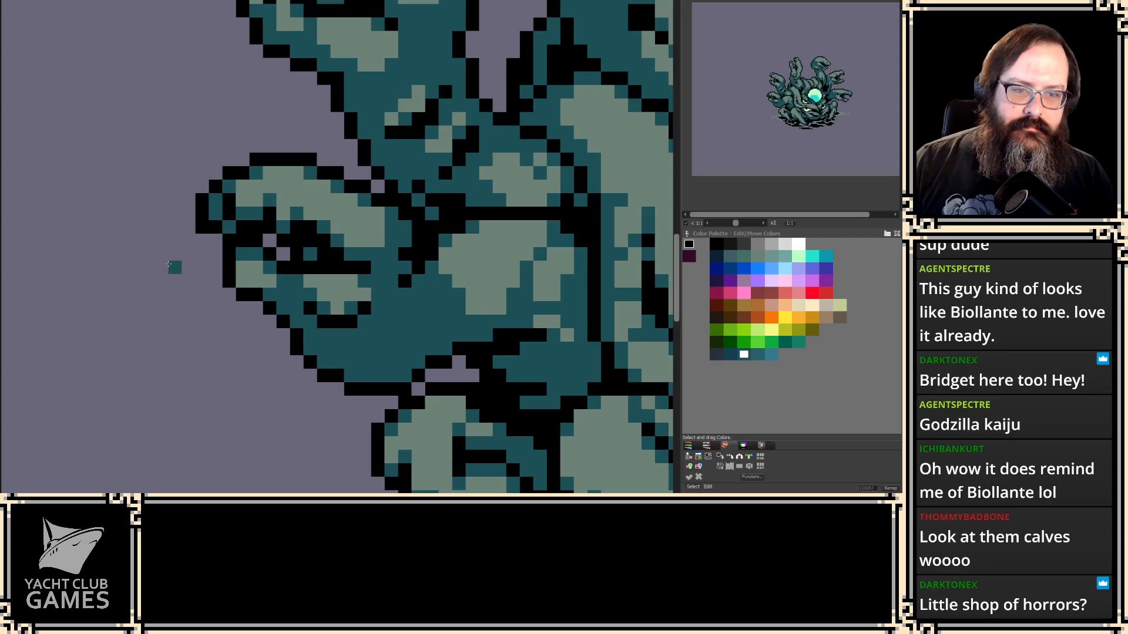
scroll(161, 264, "up", 2)
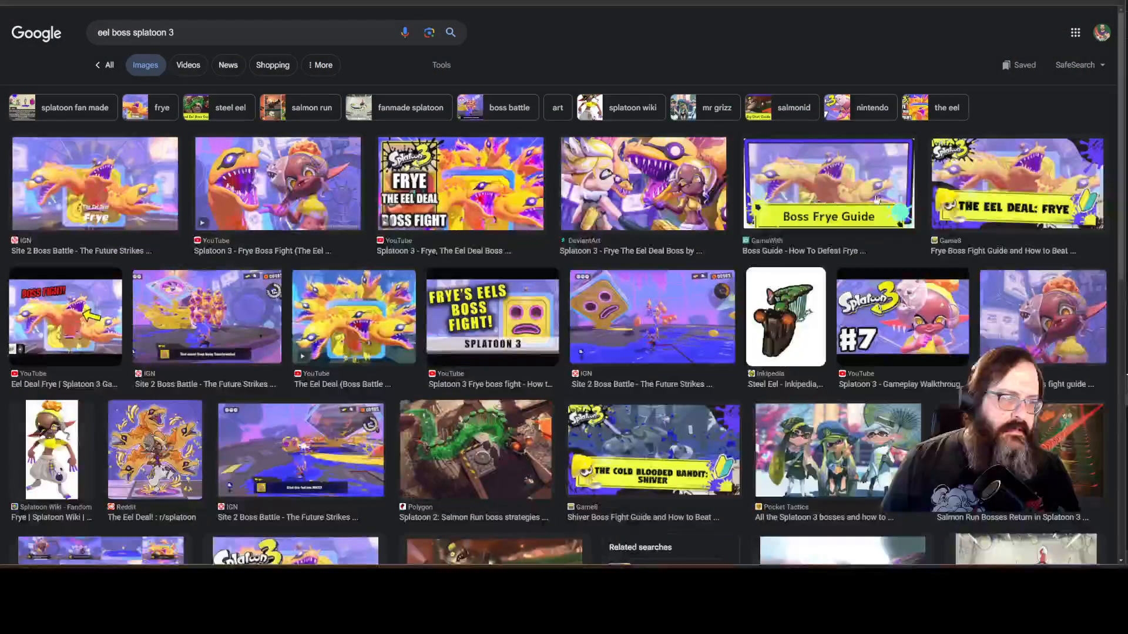
- Switch to the browser and look through the "eel boss splatoon 3" image results, enlarging several Frye boss fight pictures
key("ctrl+plus")
left_click(521, 262)
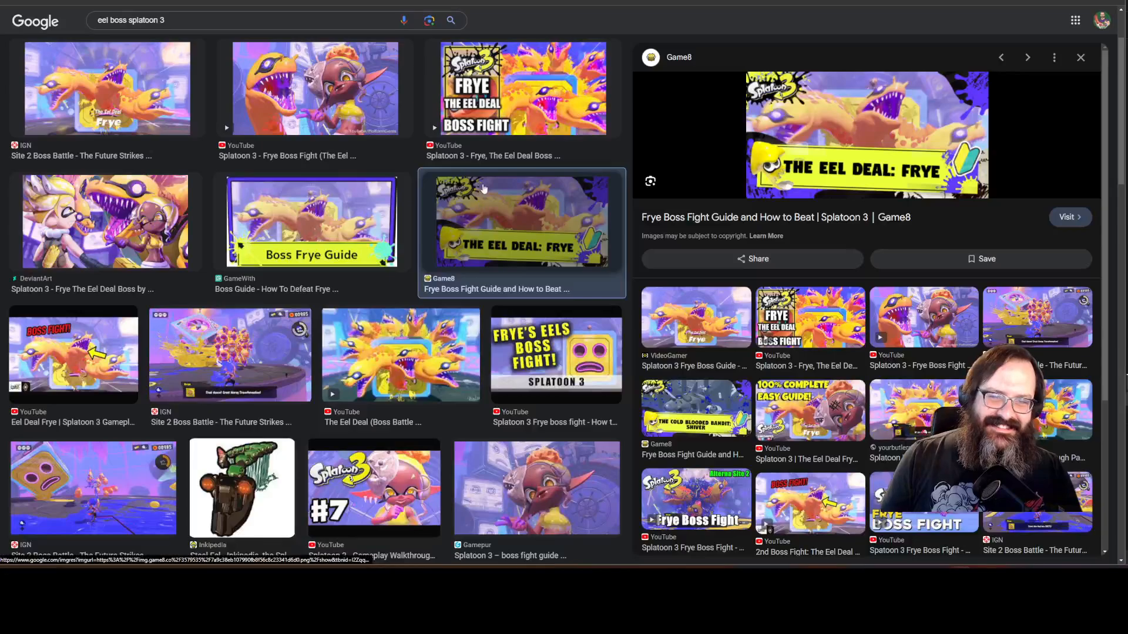
scroll(481, 188, "up", 2)
left_click(523, 188)
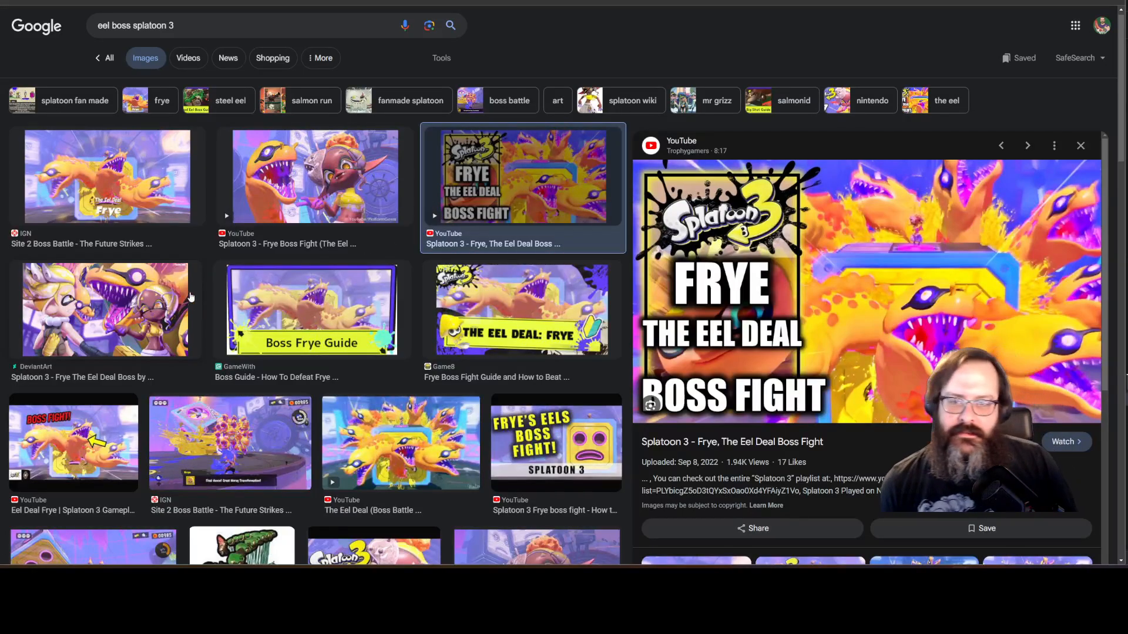
left_click(139, 217)
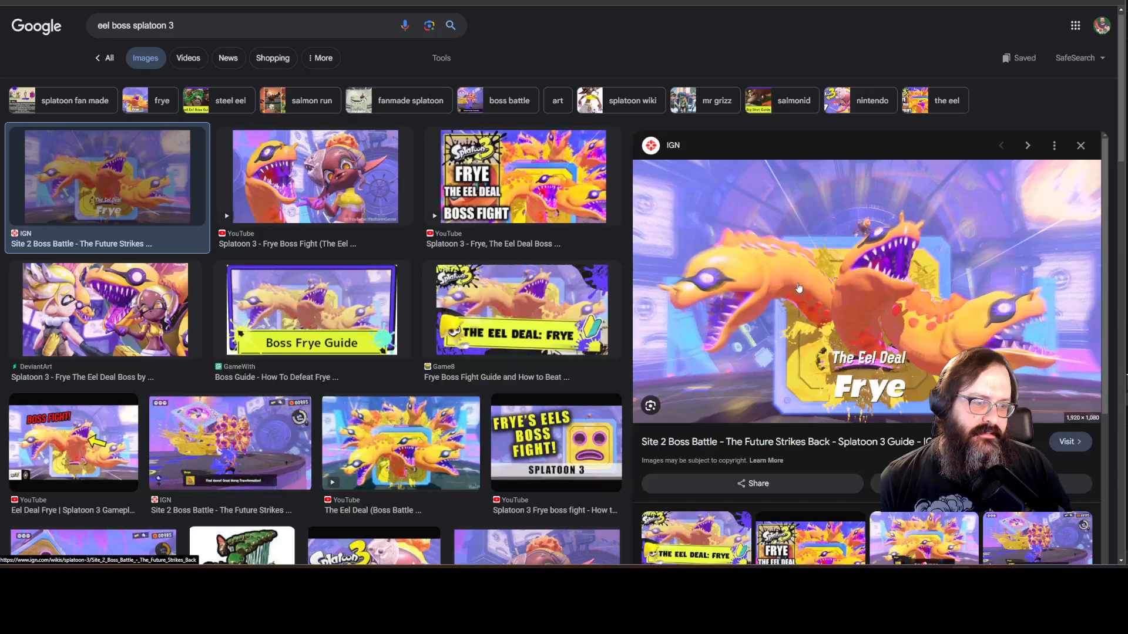
scroll(364, 341, "down", 5)
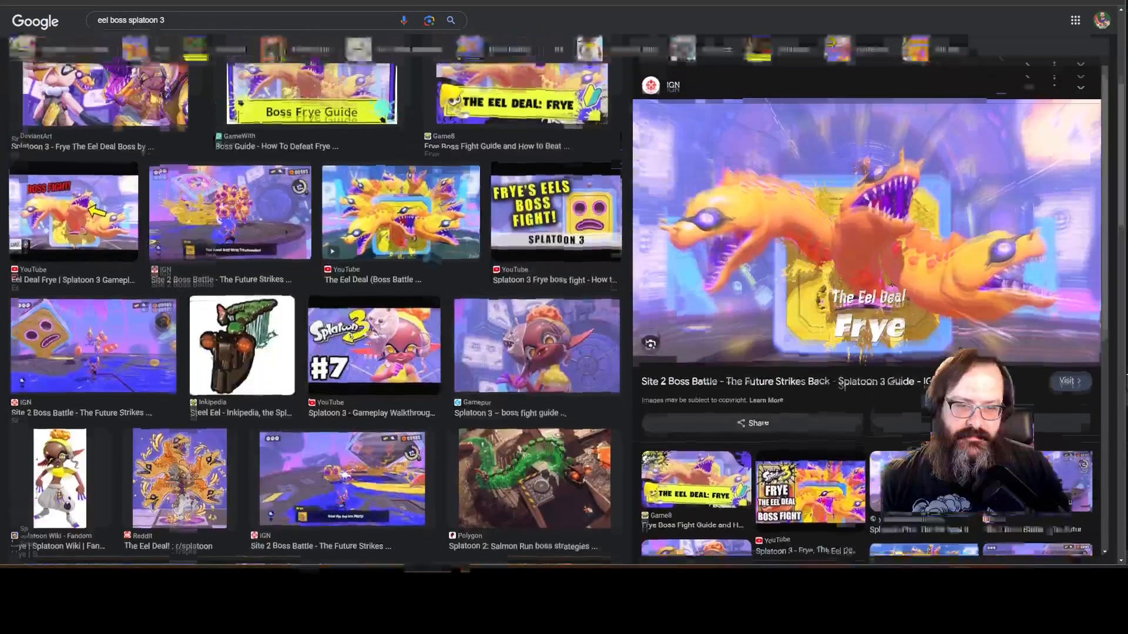
scroll(368, 319, "up", 3)
scroll(368, 319, "up", 2)
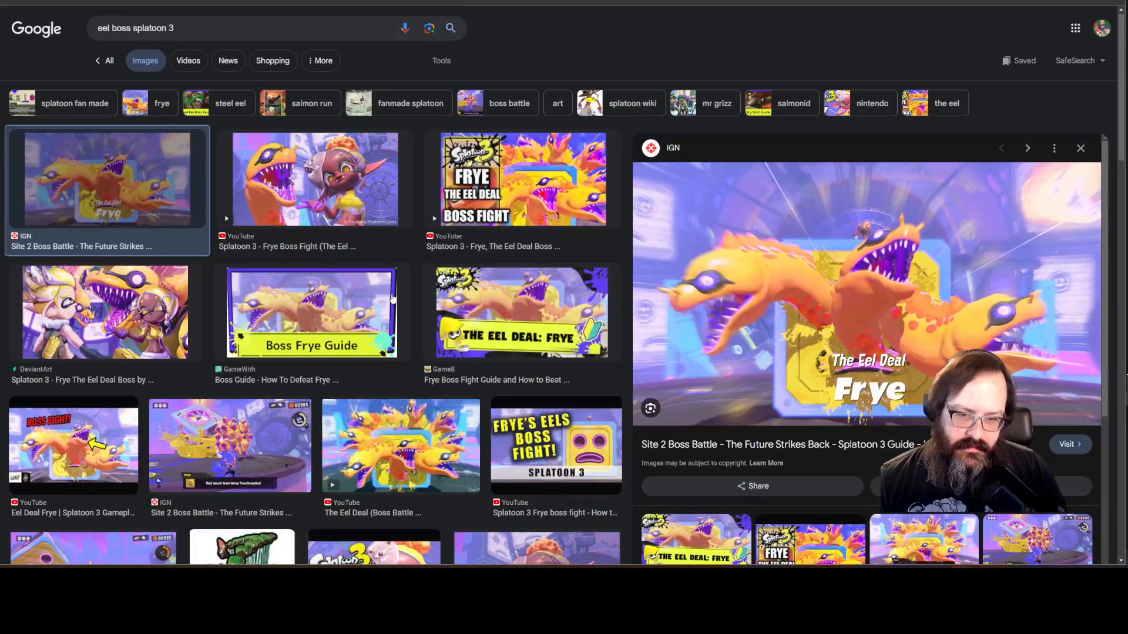
scroll(392, 299, "down", 10)
scroll(400, 301, "down", 4)
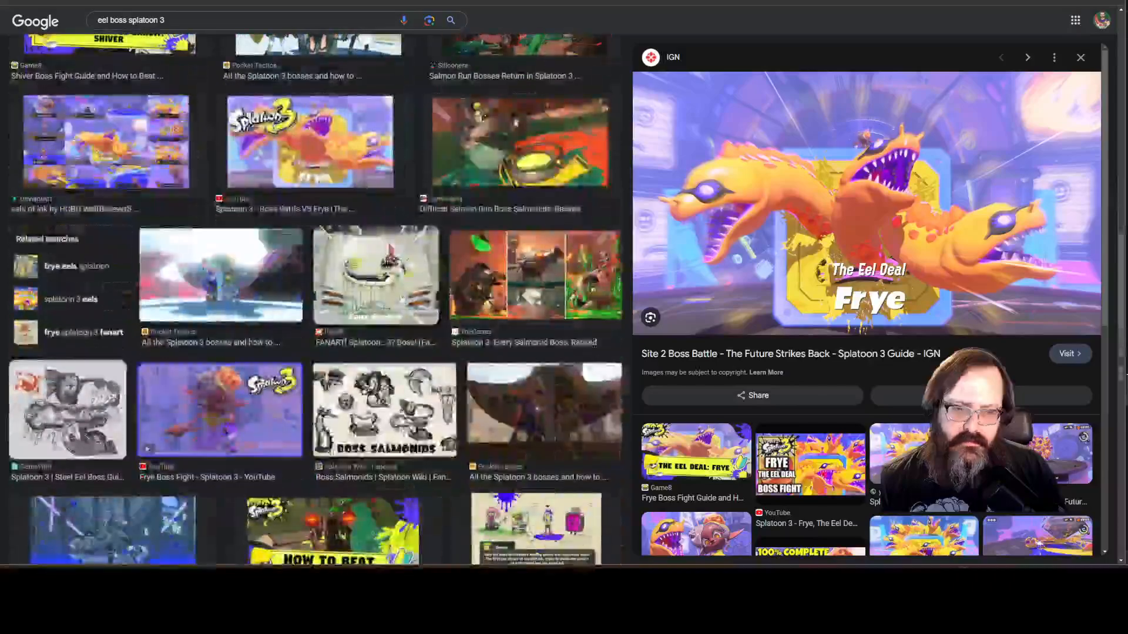
scroll(690, 241, "down", 3)
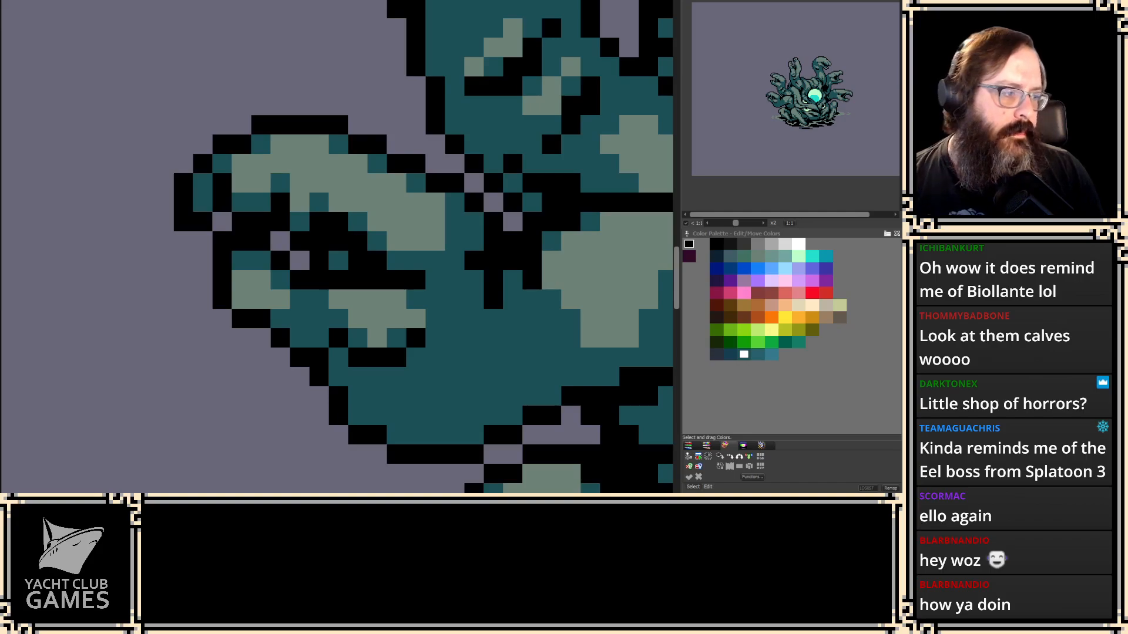
- Return to the sprite and, in the second frame, cut out the lower-left claw's lower fingertip and place it lower to open the claw
scroll(231, 202, "down", 3)
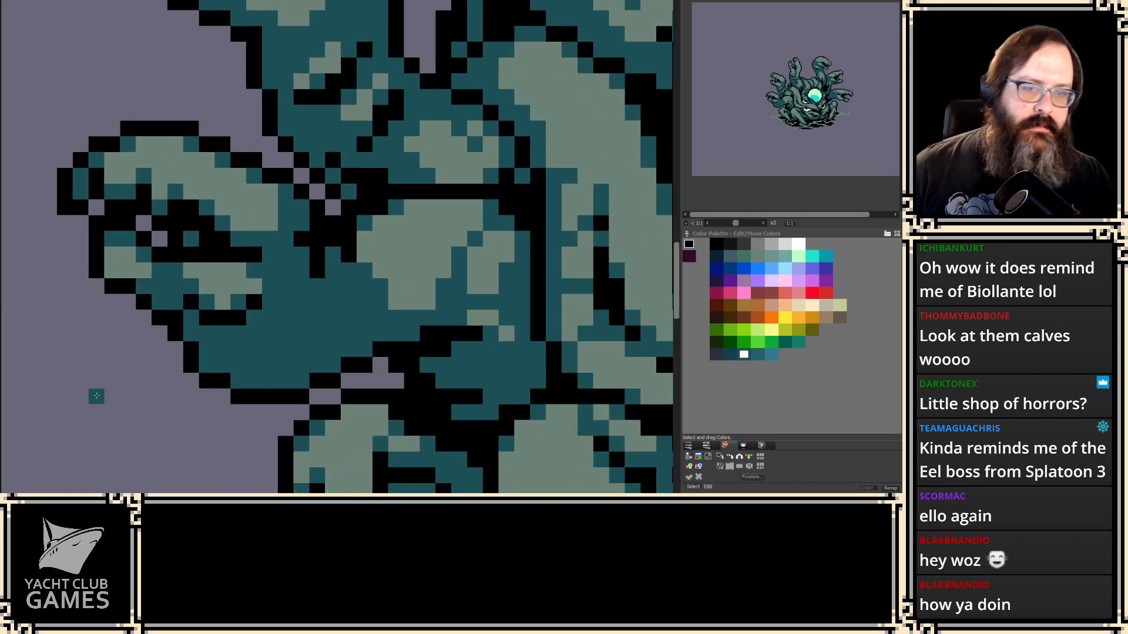
key("Right")
key("Right")
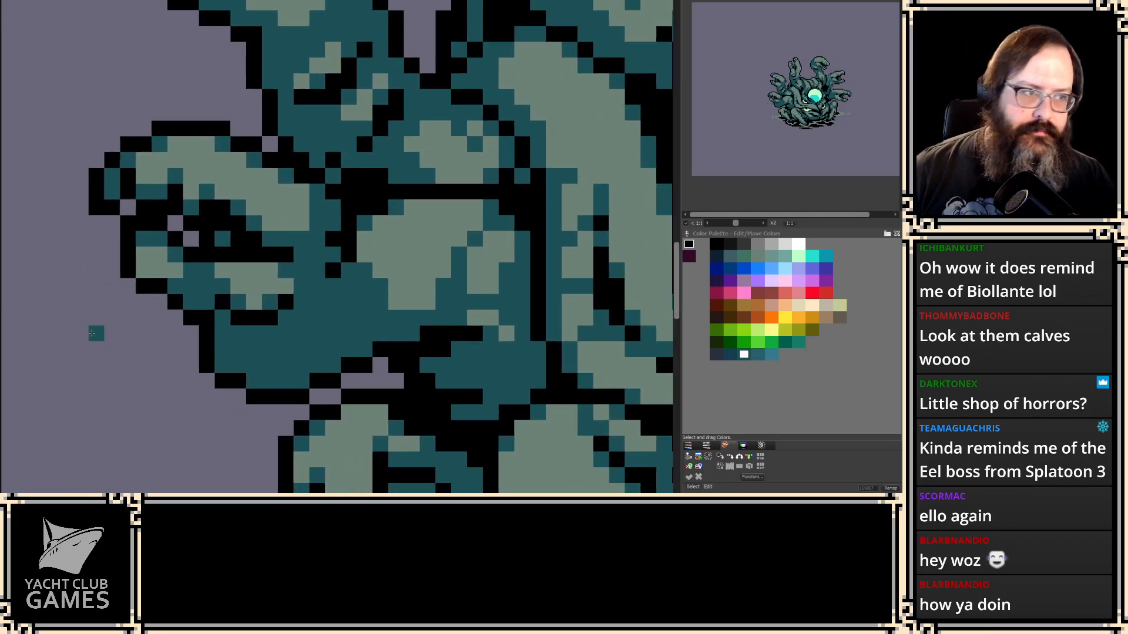
key("Left")
key("Left")
mouse_move(129, 301)
left_mouse_down()
mouse_move(103, 306)
mouse_move(154, 275)
mouse_move(151, 260)
mouse_move(132, 233)
mouse_move(94, 222)
mouse_move(93, 301)
left_mouse_up()
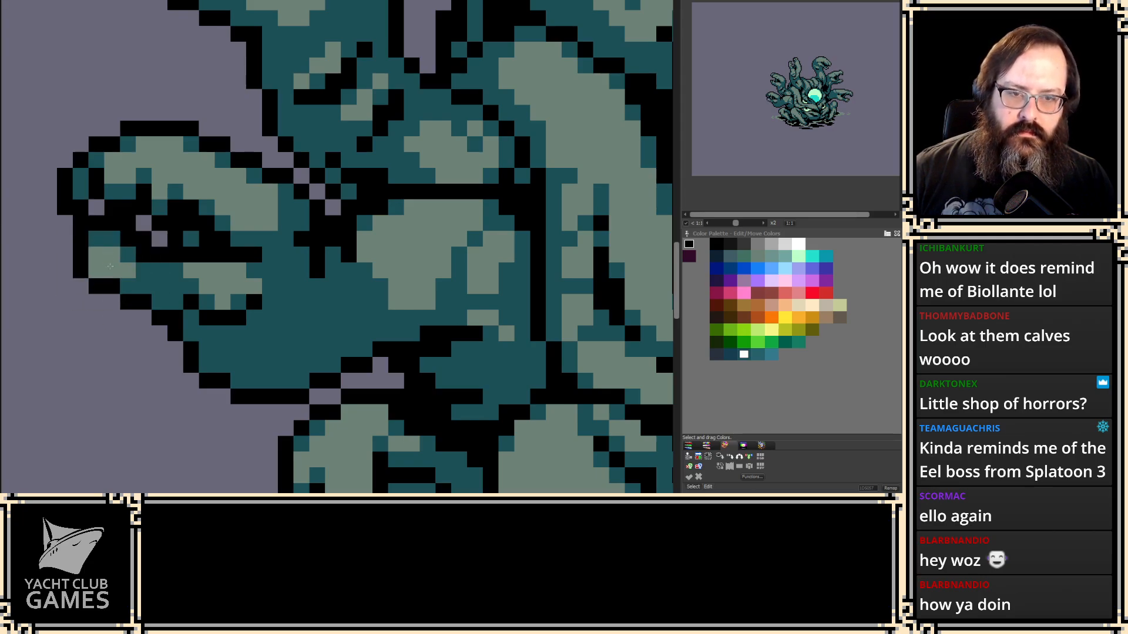
key("ctrl+z")
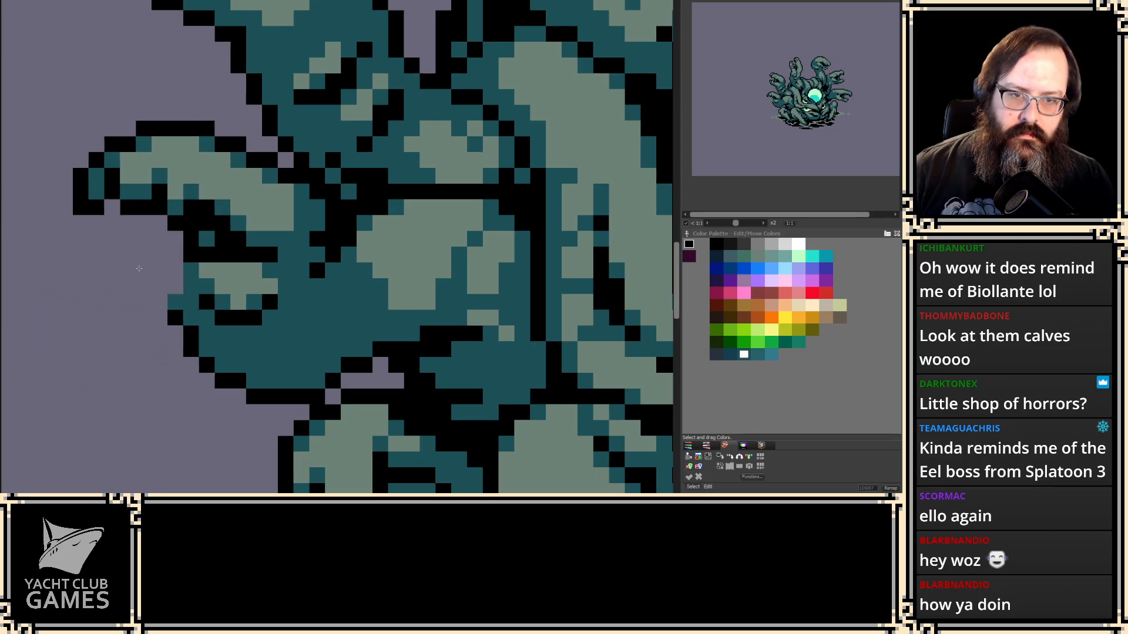
mouse_move(96, 317)
left_mouse_down()
mouse_move(194, 304)
mouse_move(242, 253)
mouse_move(258, 253)
mouse_move(53, 221)
mouse_move(75, 293)
left_mouse_up()
left_click(128, 247)
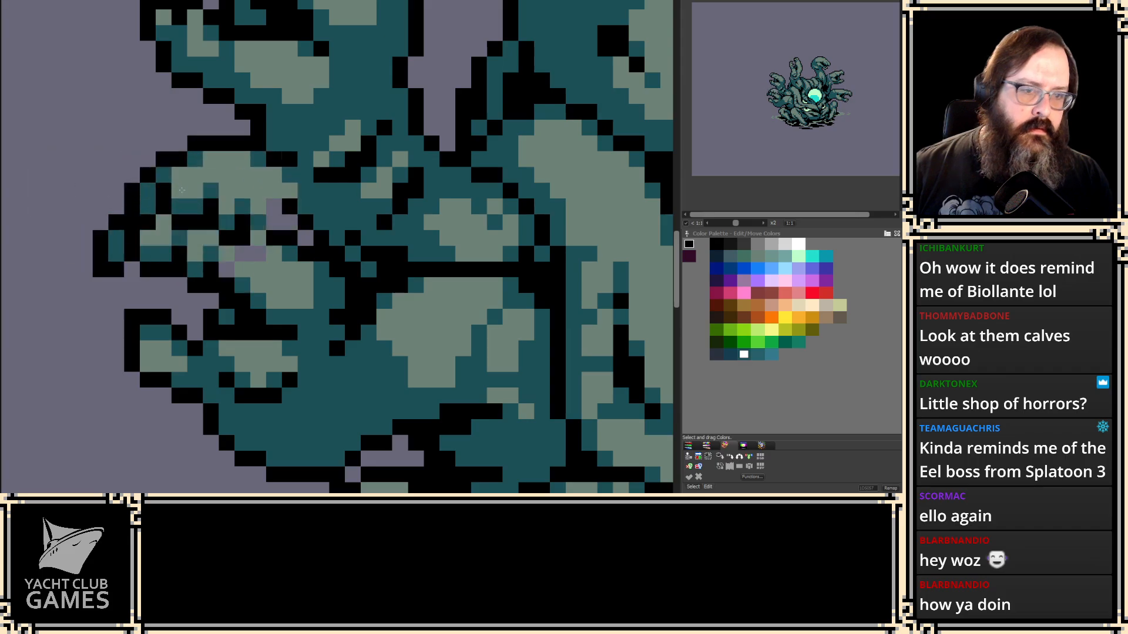
- Fill the background-coloured gaps around the lower-left claw's repositioned upper finger with matching black, teal and grey-green pixels
scroll(250, 275, "up", 1)
right_click(261, 211)
left_click(288, 228)
right_click(306, 264)
left_click(288, 246)
right_click(259, 247)
left_click_drag(253, 264, 287, 271)
left_click(249, 301)
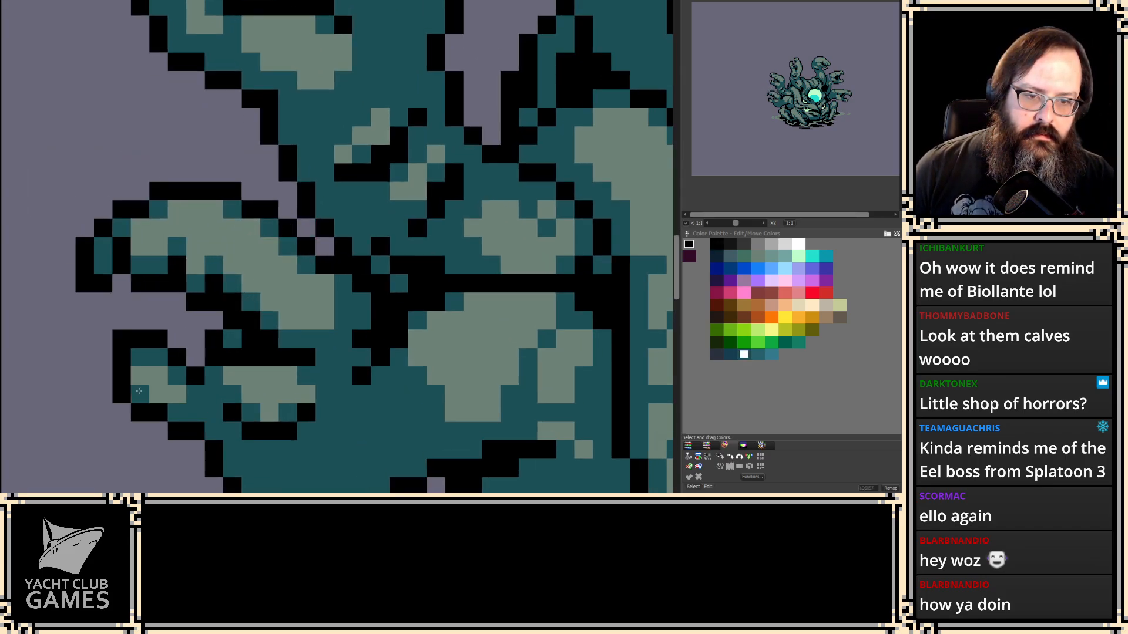
- Reshape the grey-green highlight on the open claw's lower finger pixel by pixel, comparing it with the adjacent frame
left_click_drag(158, 377, 265, 296)
left_click(313, 346)
right_click(334, 358)
right_click(332, 328)
left_click(313, 328)
key("Right")
key("Left")
left_click(294, 289, "alt")
left_click(293, 309)
key("Right")
key("Left")
right_click(274, 290)
- Paint a short teal strip edged in black inside the open claw between its fingers, checking it against the adjacent frame
left_click(313, 271, "alt")
left_click(313, 291)
left_click(333, 291, "alt")
left_click(333, 309)
left_click(313, 309)
left_click(411, 310, "alt")
left_click(331, 309)
left_click(313, 309)
key("Right")
left_click(180, 309)
key("Left")
key("Right")
key("Left")
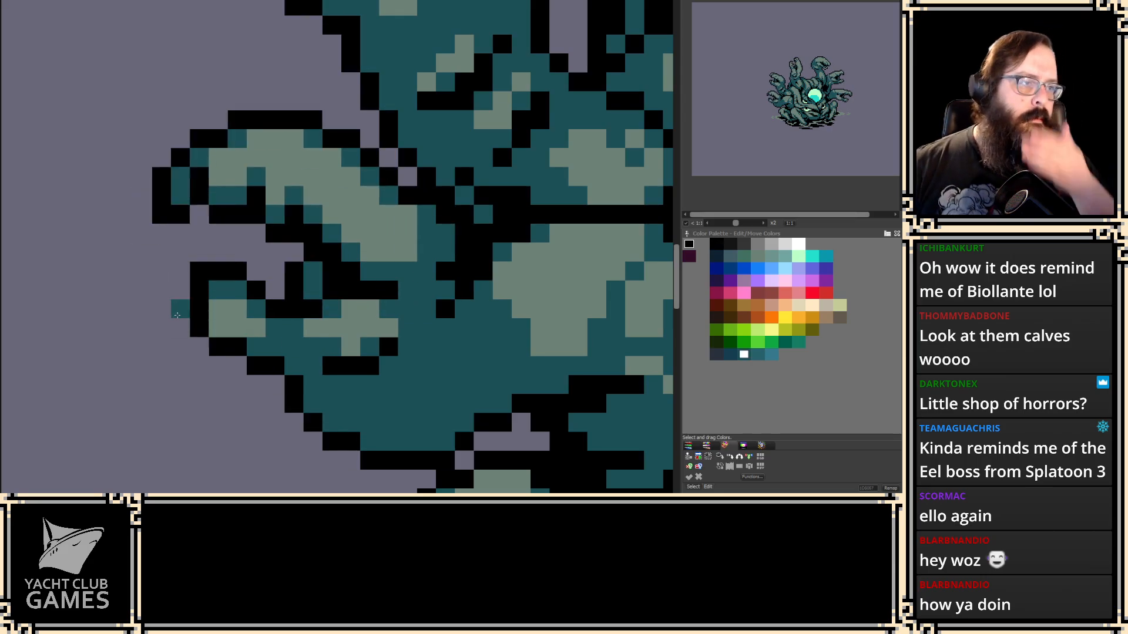
right_click(177, 315)
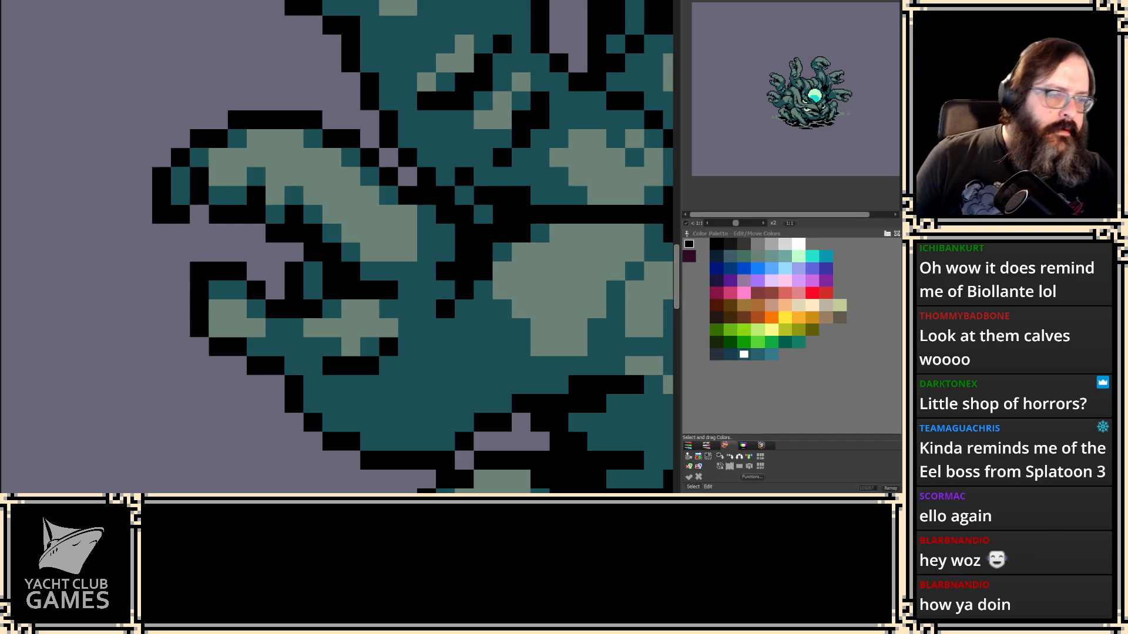
- Flip repeatedly between the first two frames to compare the closed and opened shapes of the lower-left claw
left_click_drag(324, 251, 367, 214)
scroll(352, 218, "up", 1)
left_click(336, 249)
key("2")
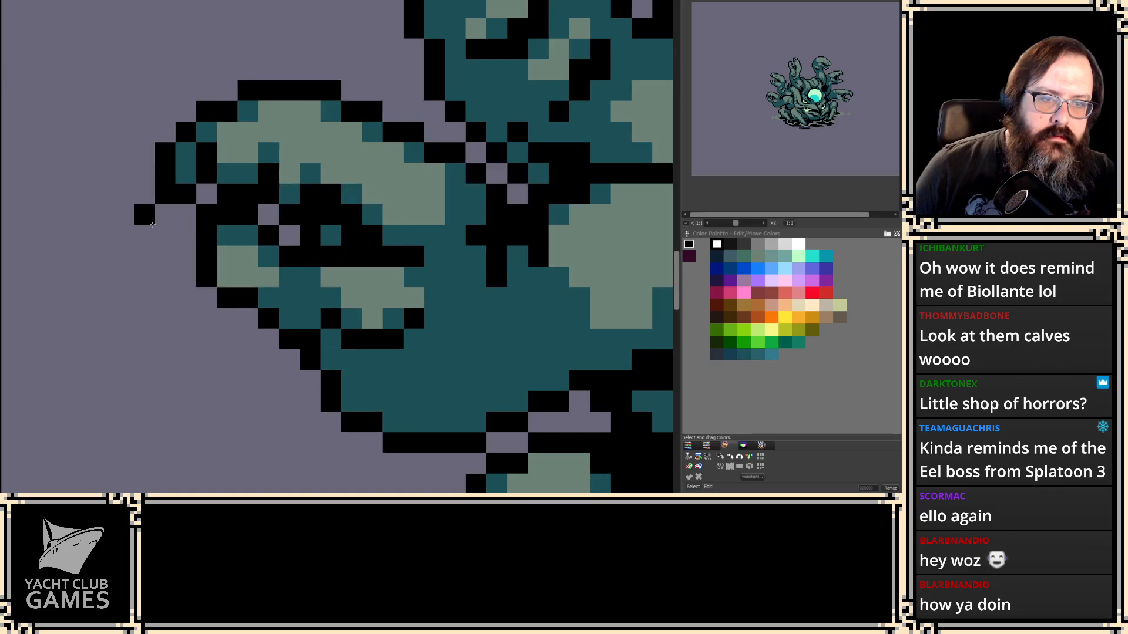
key("1")
key("2")
key("1")
left_click_drag(305, 294, 335, 292)
key("2")
left_click(324, 284)
left_click(324, 304)
right_click(283, 313)
key("1")
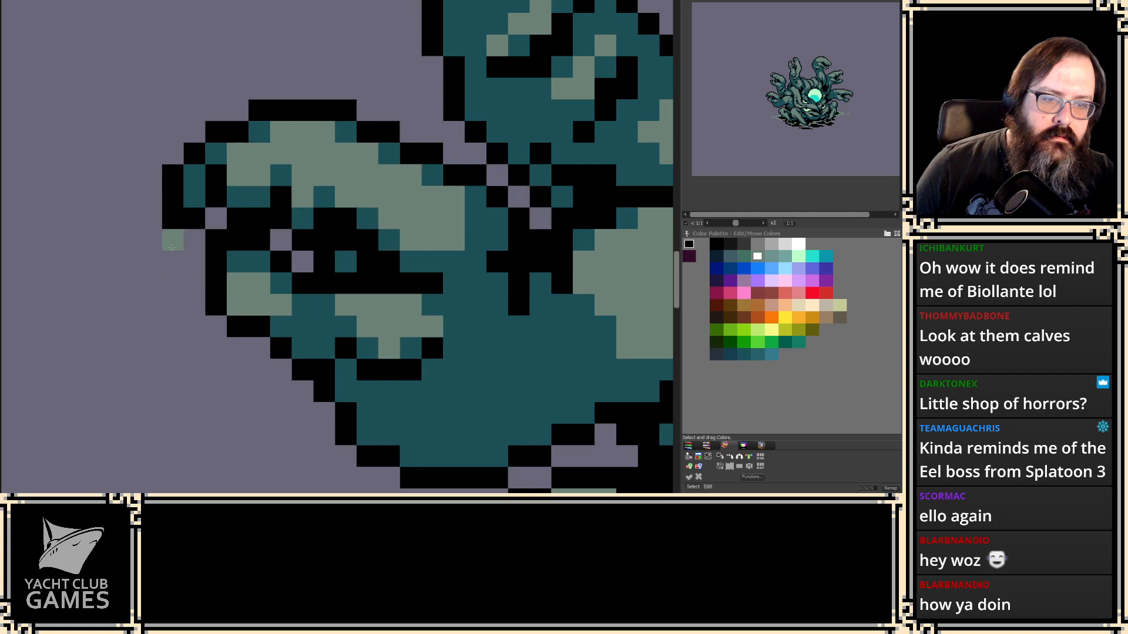
key("2")
key("1")
key("2")
key("1")
key("2")
- Paint black over the stray background-coloured diagonal pixels between the open claw's knuckle and the arm above it
left_click_drag(410, 239, 319, 249)
scroll(319, 249, "up", 1)
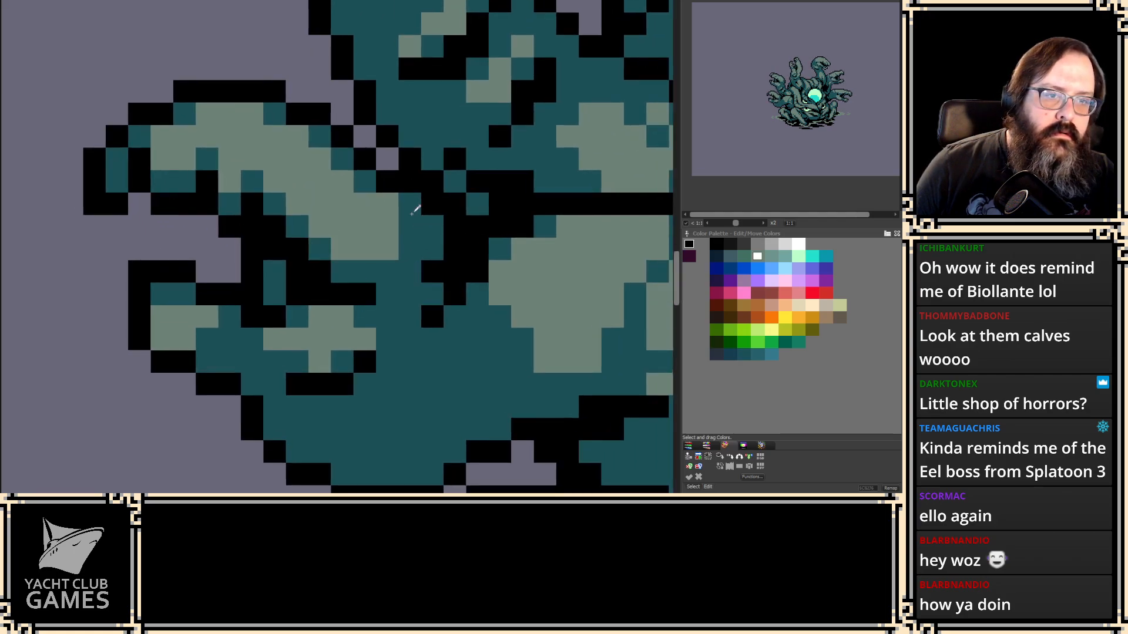
left_click(388, 182)
left_click(364, 158)
right_click(410, 159)
left_click(388, 158)
left_click(364, 136)
key("1")
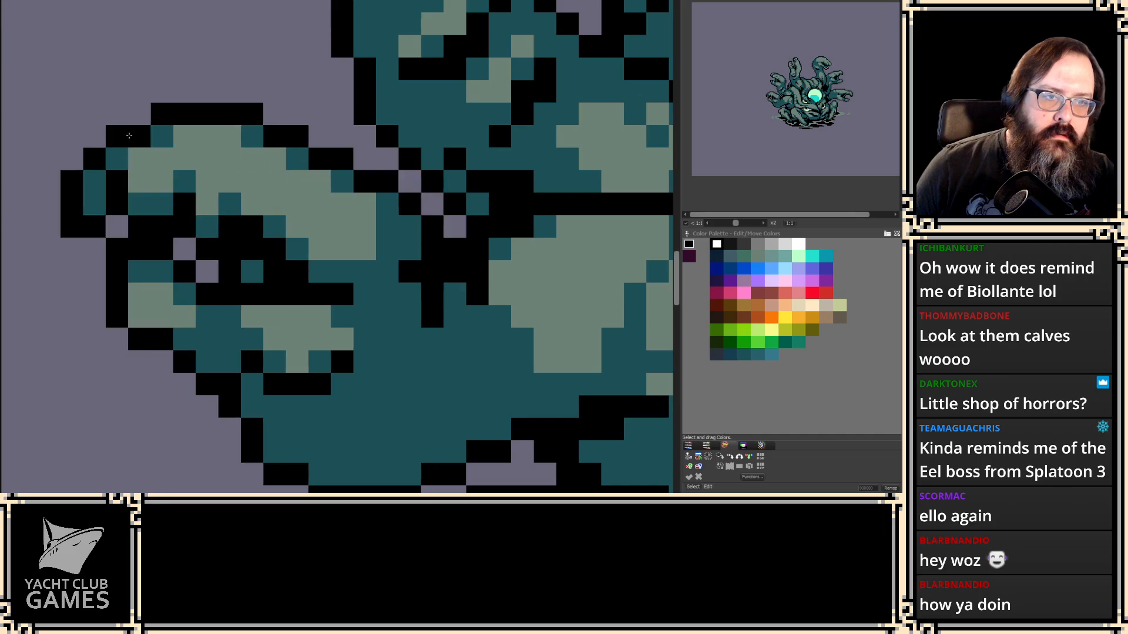
key("2")
scroll(235, 264, "down", 2)
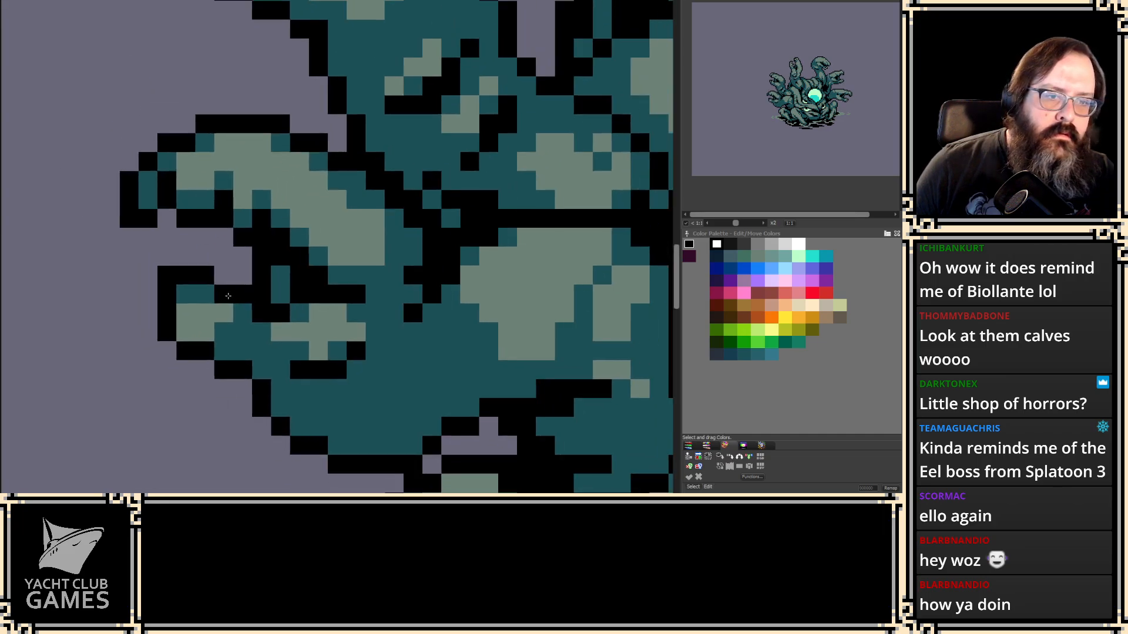
- Copy the reworked open claw and place it over the closed lower-left claw in the following frames
left_click_drag(253, 276, 377, 221)
key("1")
mouse_move(317, 300)
left_mouse_down()
mouse_move(404, 324)
mouse_move(502, 317)
mouse_move(536, 269)
mouse_move(551, 218)
mouse_move(471, 135)
mouse_move(423, 105)
mouse_move(257, 129)
mouse_move(258, 311)
left_mouse_up()
key("2")
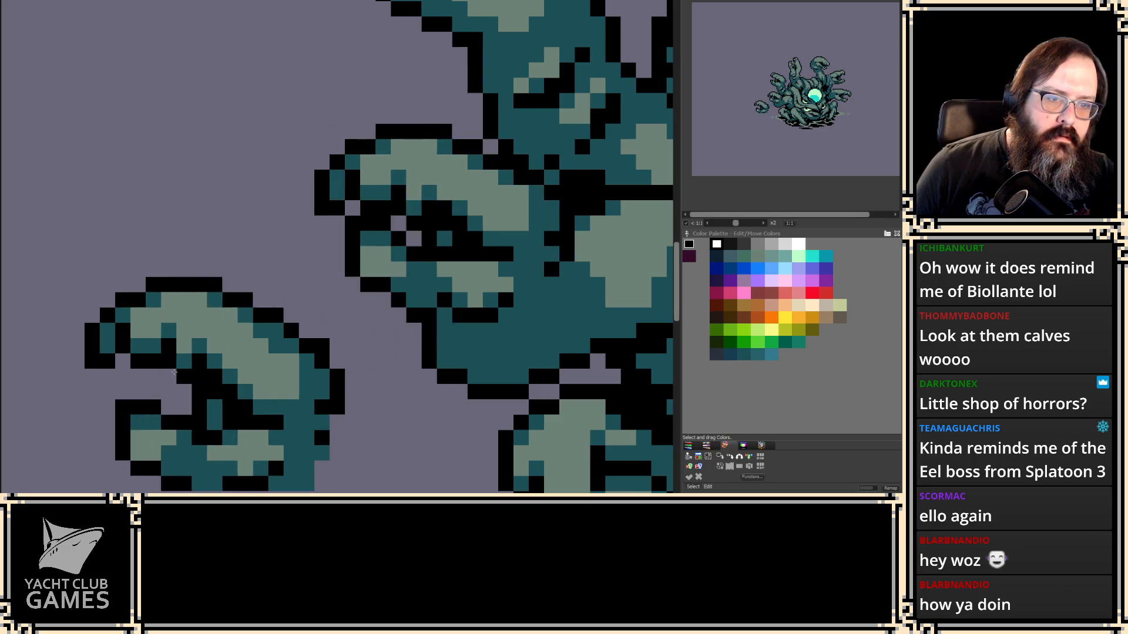
right_click(321, 204)
left_click(391, 219)
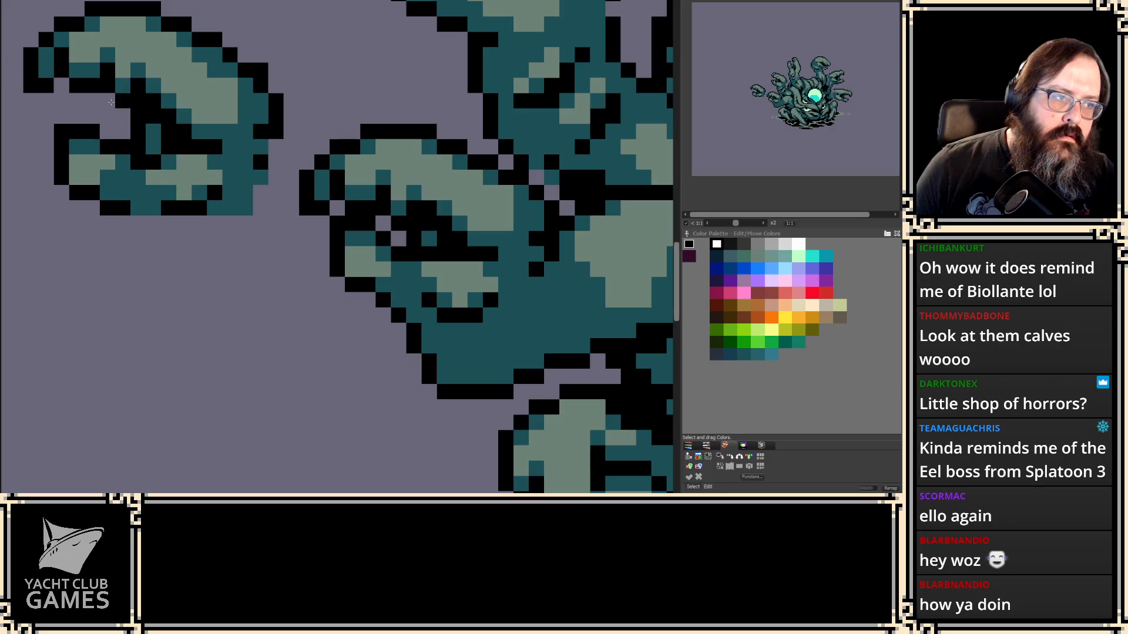
- Retouch the open claw's lower finger in the third frame, picking black from its outline
key("4")
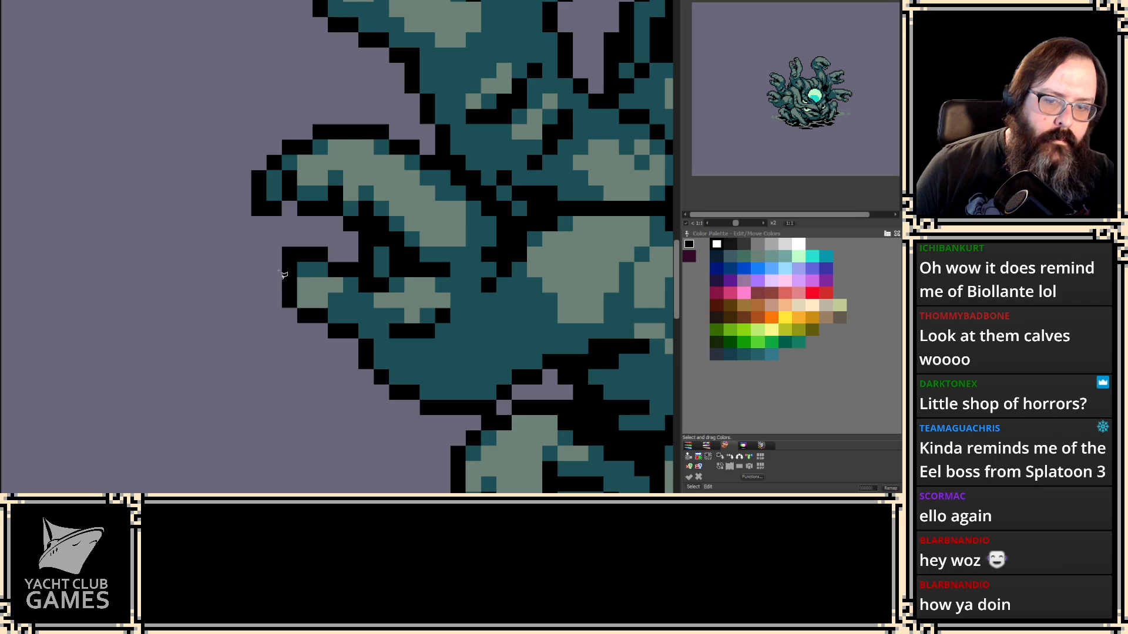
mouse_move(256, 274)
left_mouse_down()
mouse_move(350, 270)
mouse_move(350, 149)
mouse_move(145, 237)
left_mouse_up()
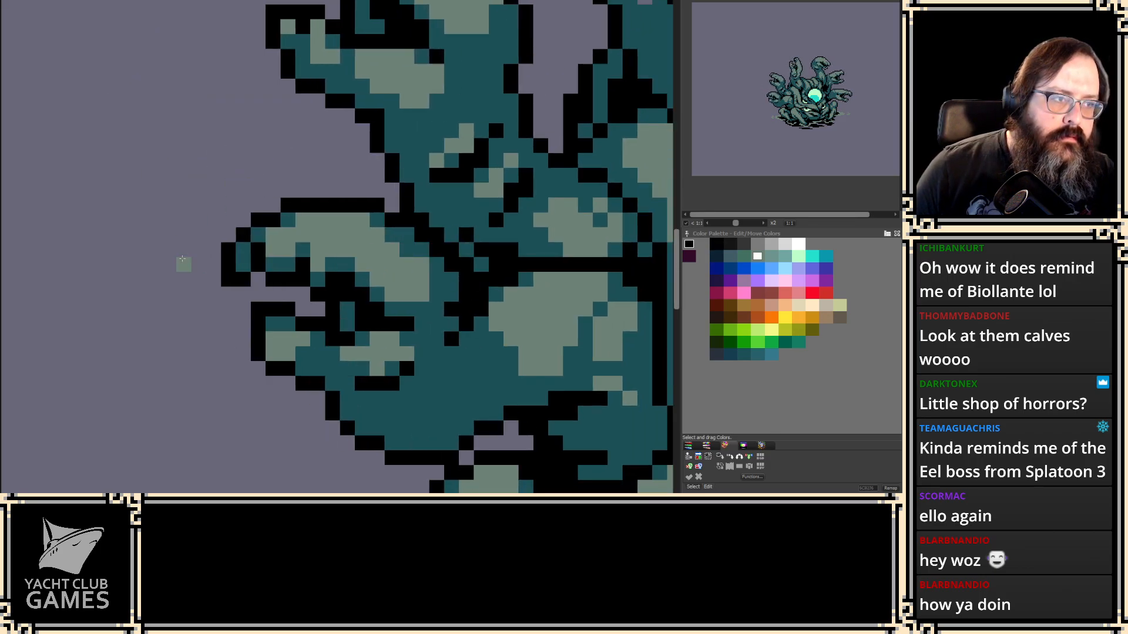
mouse_move(227, 383)
left_mouse_down()
mouse_move(415, 369)
mouse_move(455, 275)
mouse_move(371, 200)
mouse_move(74, 449)
left_mouse_up()
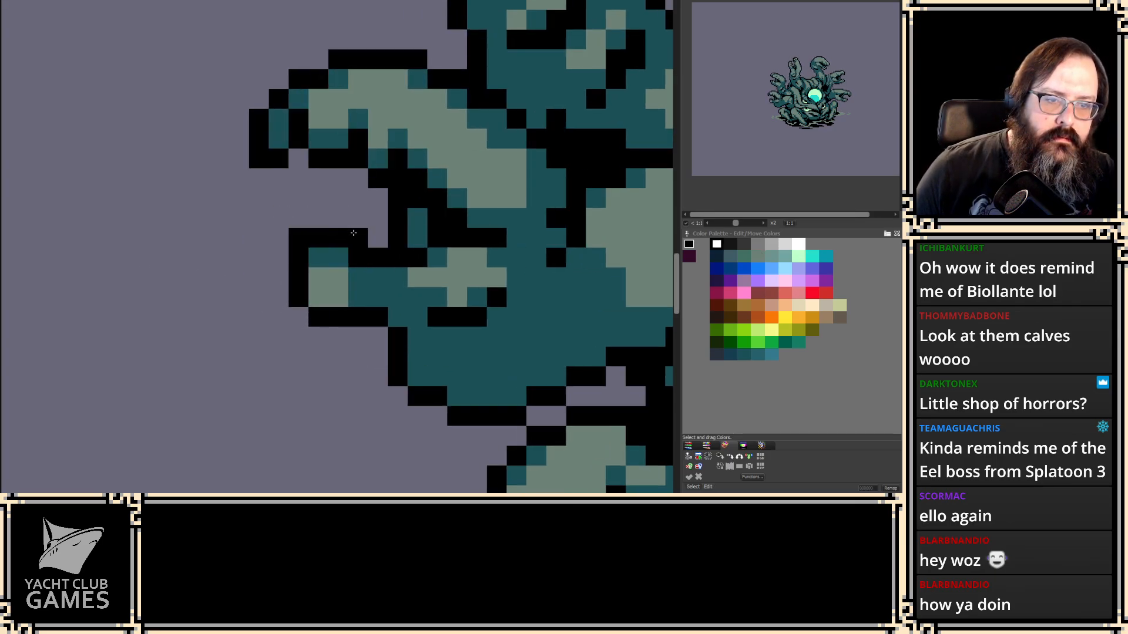
left_click(298, 238, "alt")
left_click(201, 342)
left_click(301, 265, "alt")
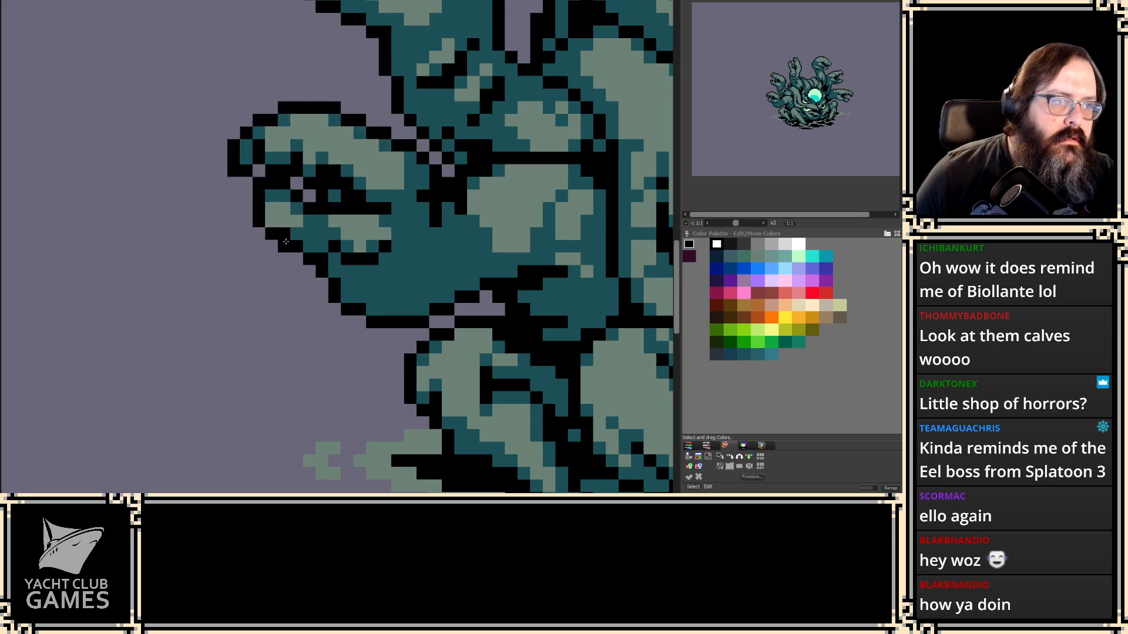
- Step forward from the first frame to check how the lower-left claw opens
mouse_move(390, 143)
left_mouse_down()
mouse_move(464, 157)
mouse_move(331, 83)
mouse_move(411, 146)
left_mouse_up()
key("Right")
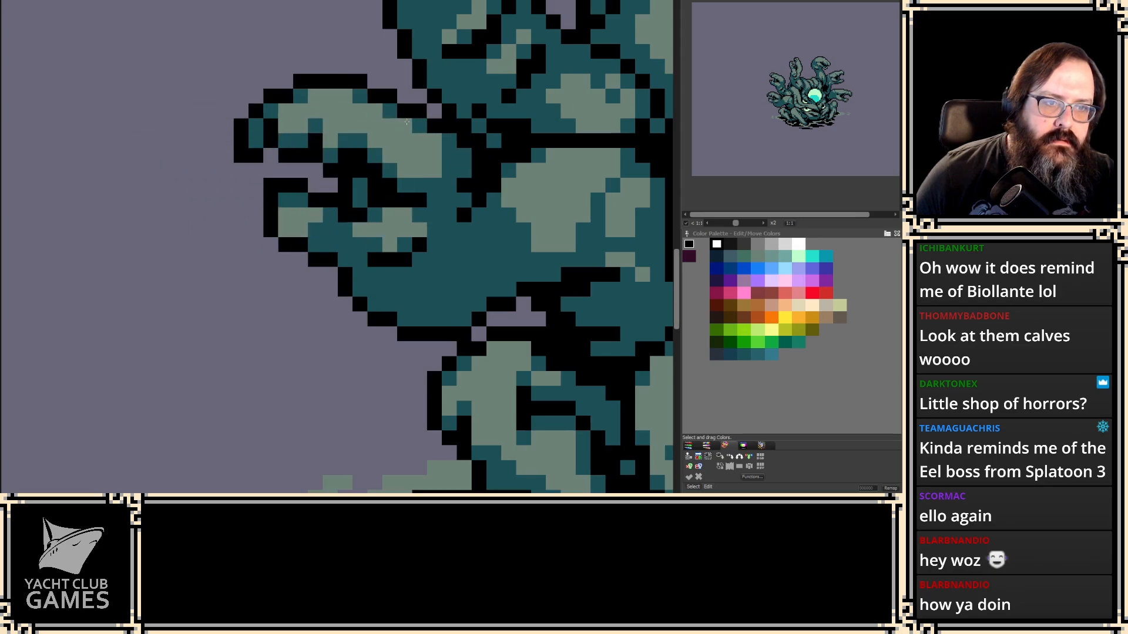
key("Right")
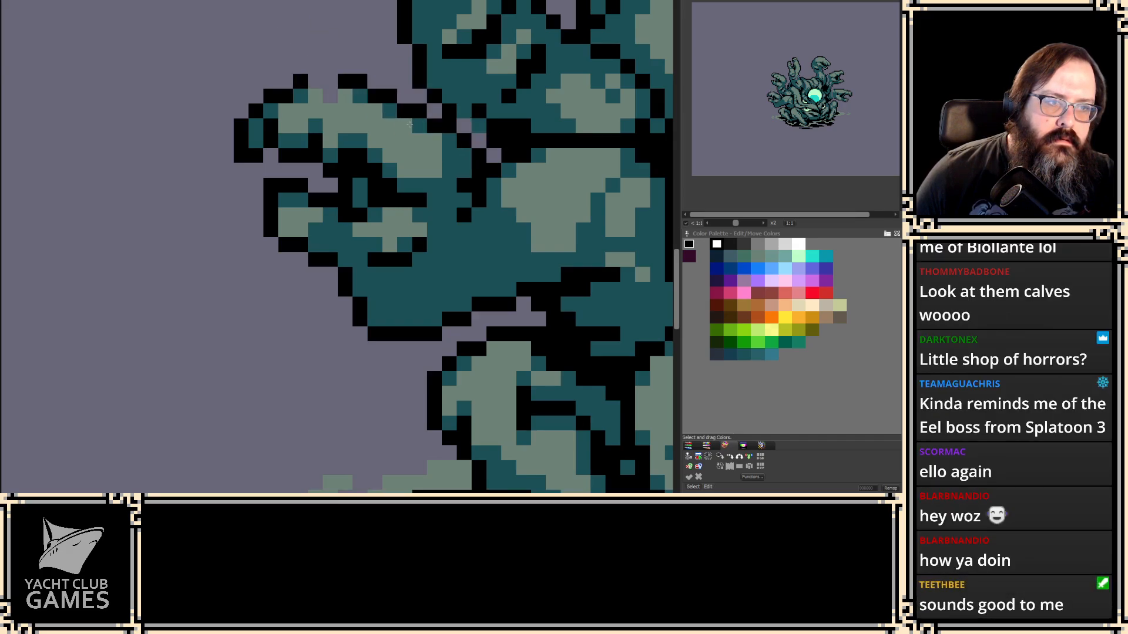
- Close the gaps in the black outline along the top of the lower-left claw's upper finger
scroll(410, 124, "left", 2)
right_click(367, 120)
left_click_drag(351, 90, 337, 91)
key("Return")
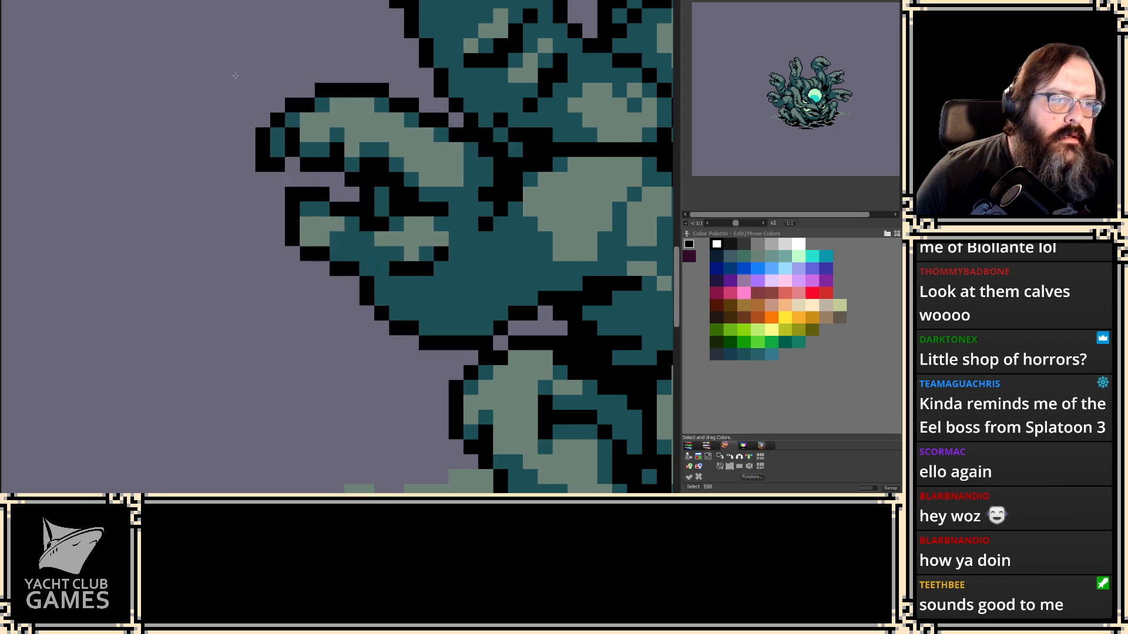
- Touch up the highlight shading on the lower-left arm and copy it over the same arm in neighbouring frames
scroll(235, 75, "down", 4)
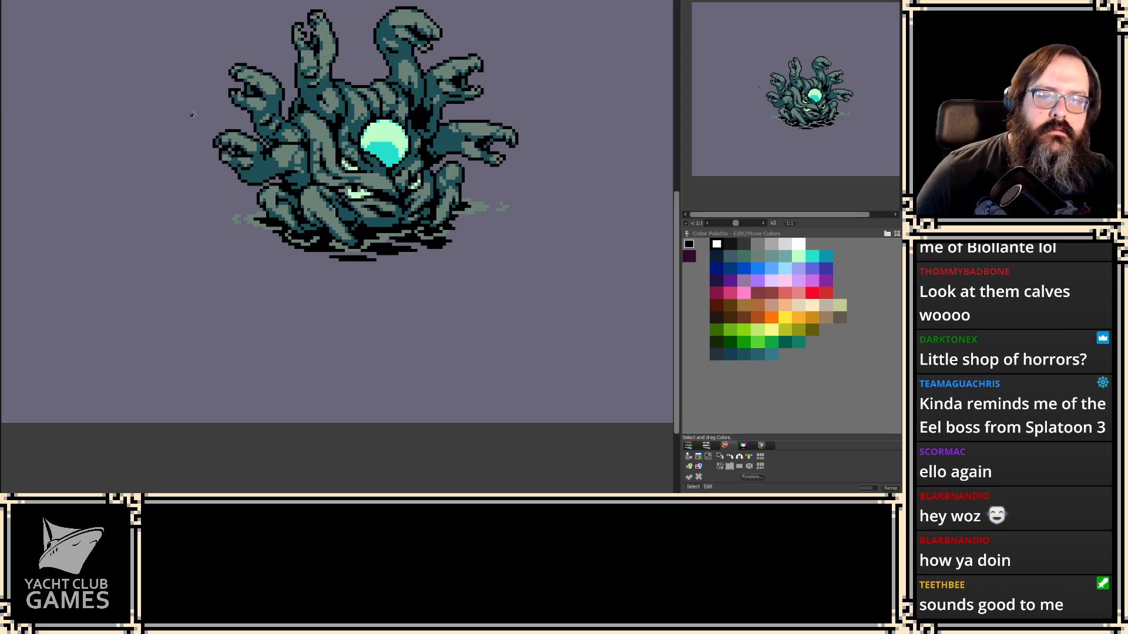
scroll(192, 113, "up", 1)
scroll(178, 144, "up", 1)
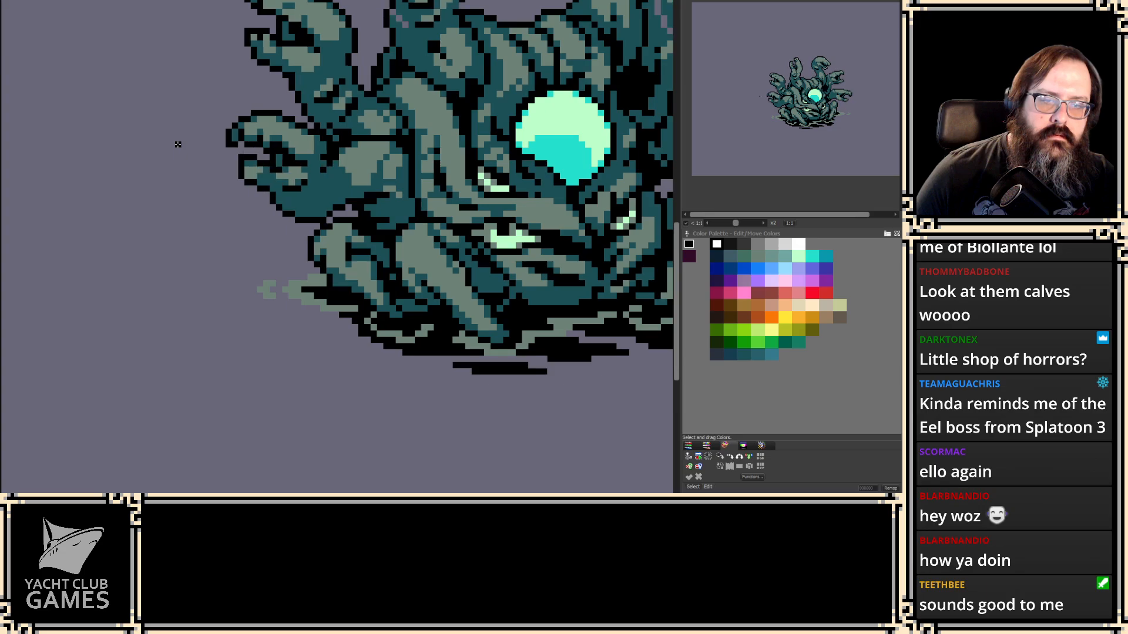
scroll(234, 188, "up", 1)
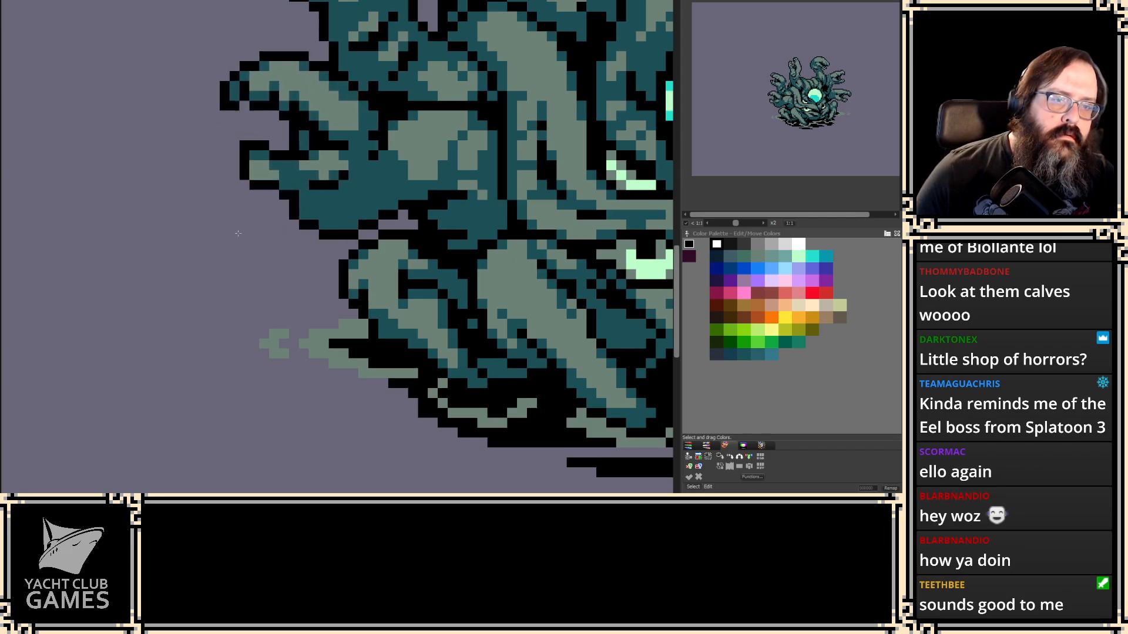
left_click_drag(344, 185, 329, 206)
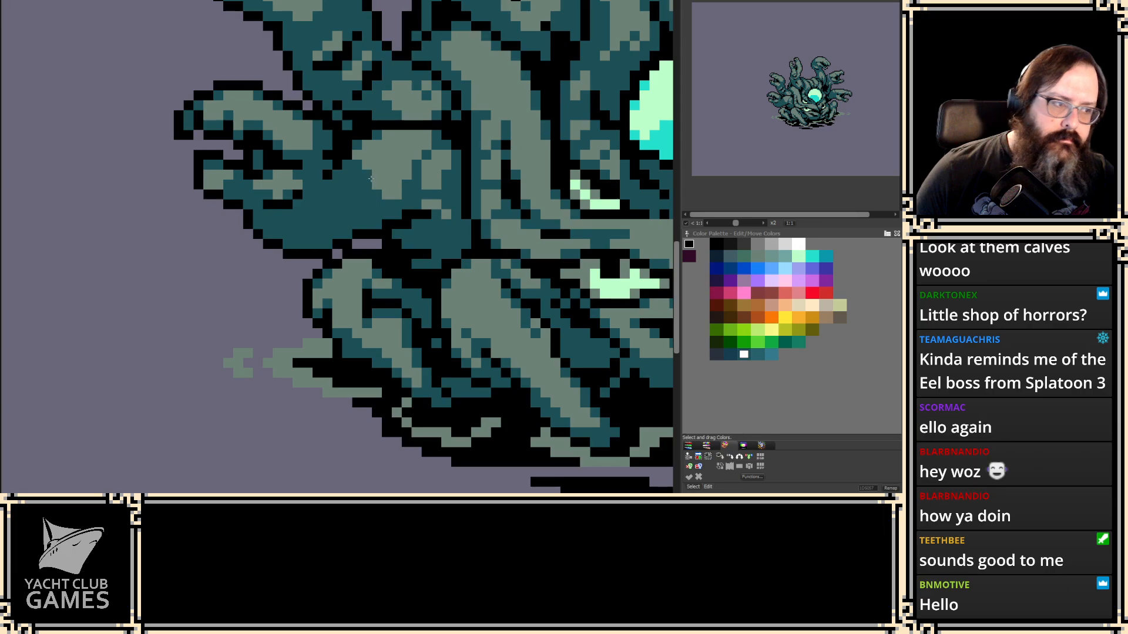
scroll(352, 223, "up", 1)
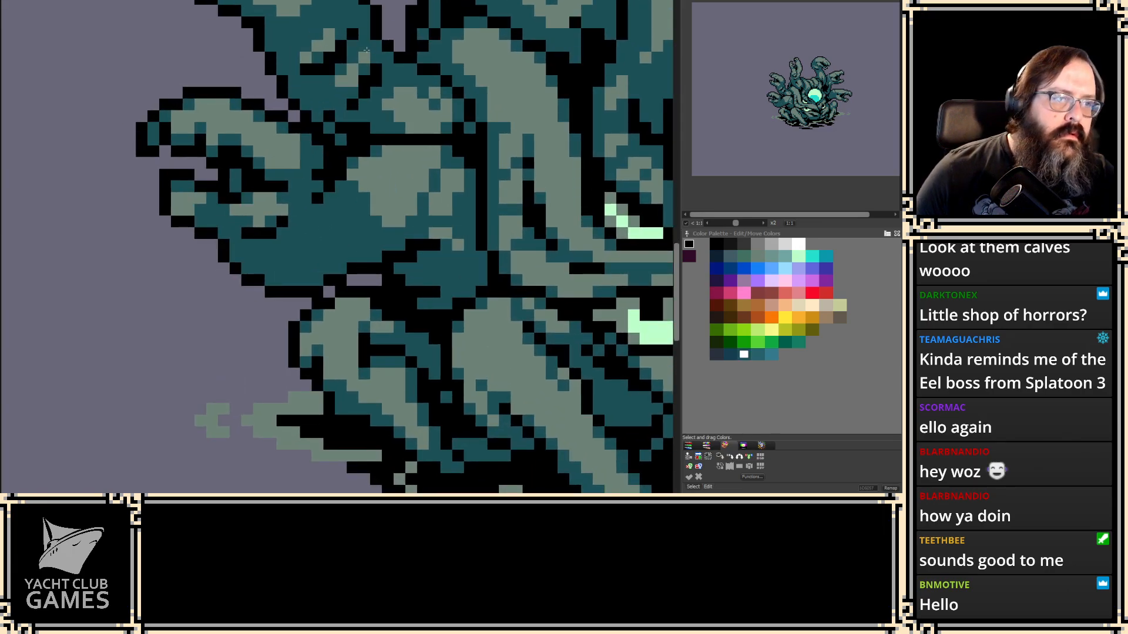
mouse_move(385, 244)
left_mouse_down()
mouse_move(443, 242)
mouse_move(470, 195)
mouse_move(458, 138)
mouse_move(357, 158)
mouse_move(382, 244)
left_mouse_up()
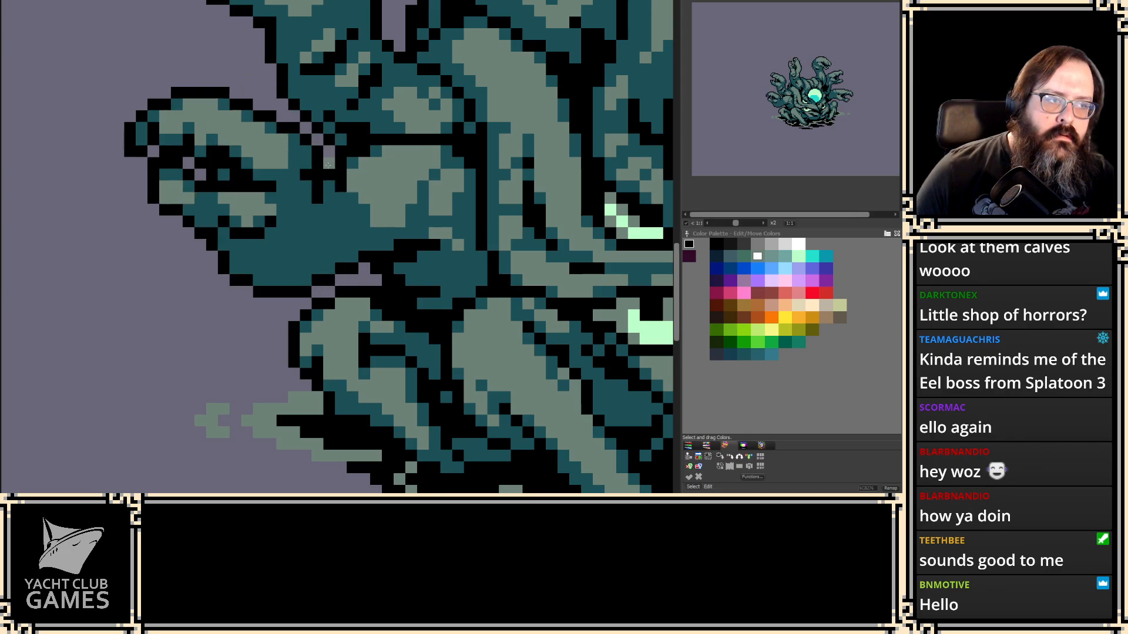
mouse_move(360, 233)
left_mouse_down()
mouse_move(416, 237)
mouse_move(461, 216)
mouse_move(475, 164)
mouse_move(423, 140)
mouse_move(360, 160)
mouse_move(339, 189)
mouse_move(376, 226)
left_mouse_up()
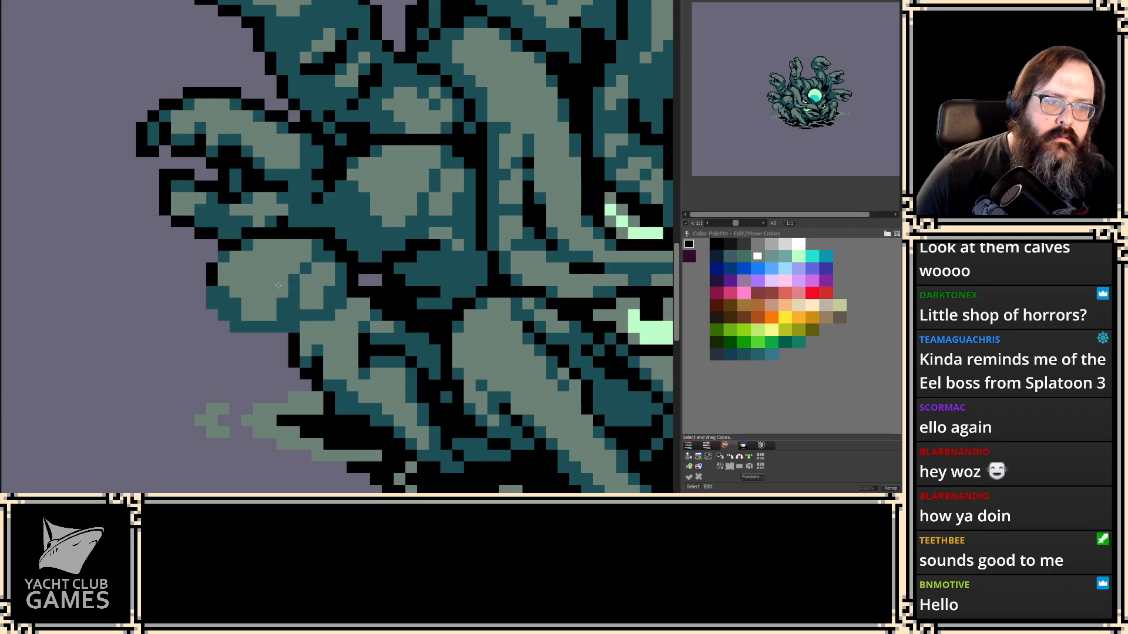
mouse_move(396, 250)
left_mouse_down()
mouse_move(428, 253)
mouse_move(471, 207)
mouse_move(479, 159)
mouse_move(385, 139)
mouse_move(332, 172)
mouse_move(378, 239)
mouse_move(410, 249)
left_mouse_up()
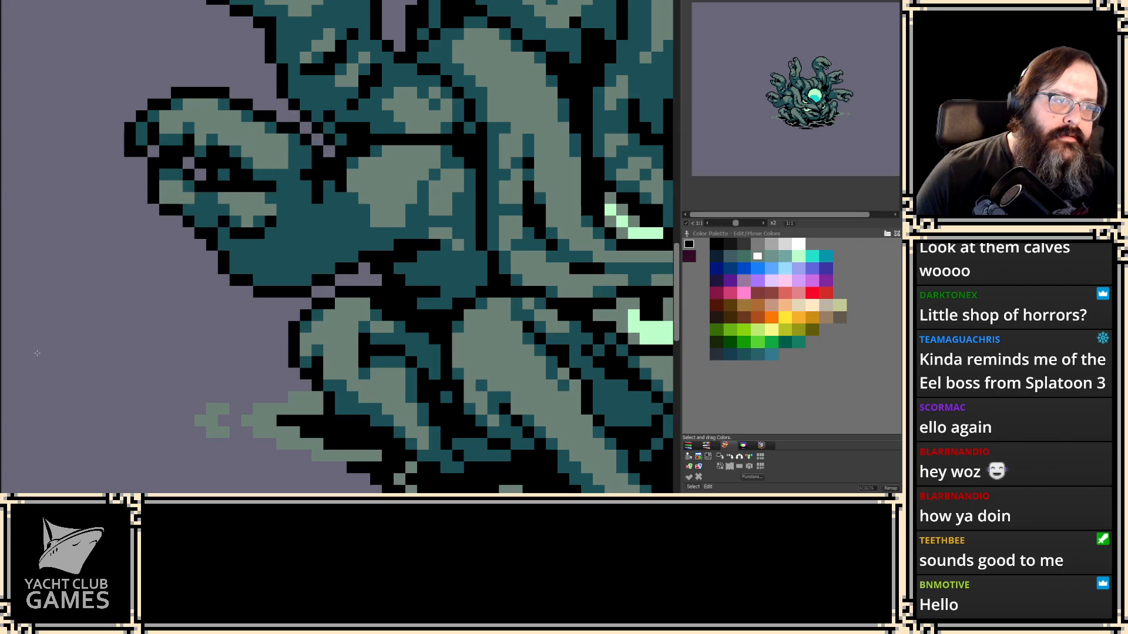
- Repaint the black outline along the inner edge of the upper-left arm below its claw
scroll(148, 298, "down", 1)
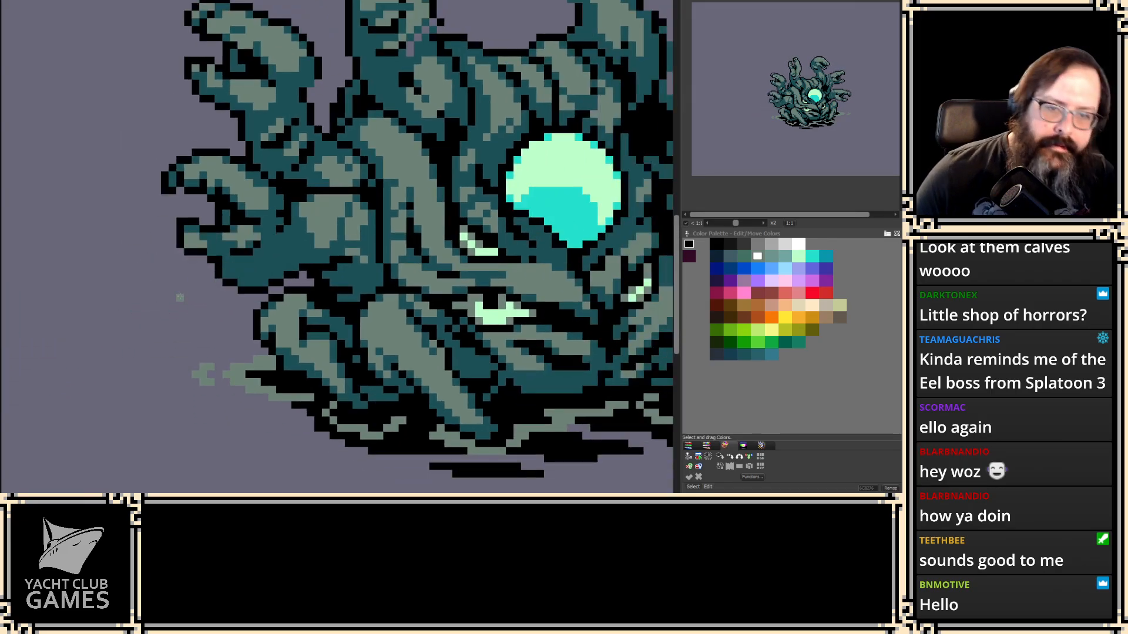
scroll(200, 194, "down", 2)
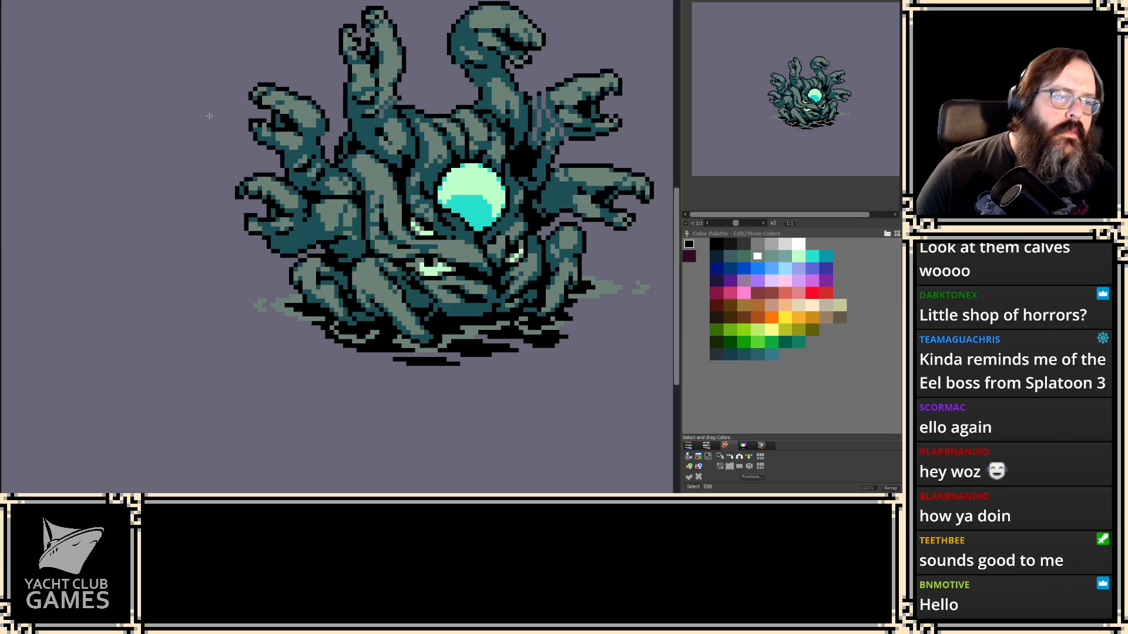
scroll(236, 140, "up", 1)
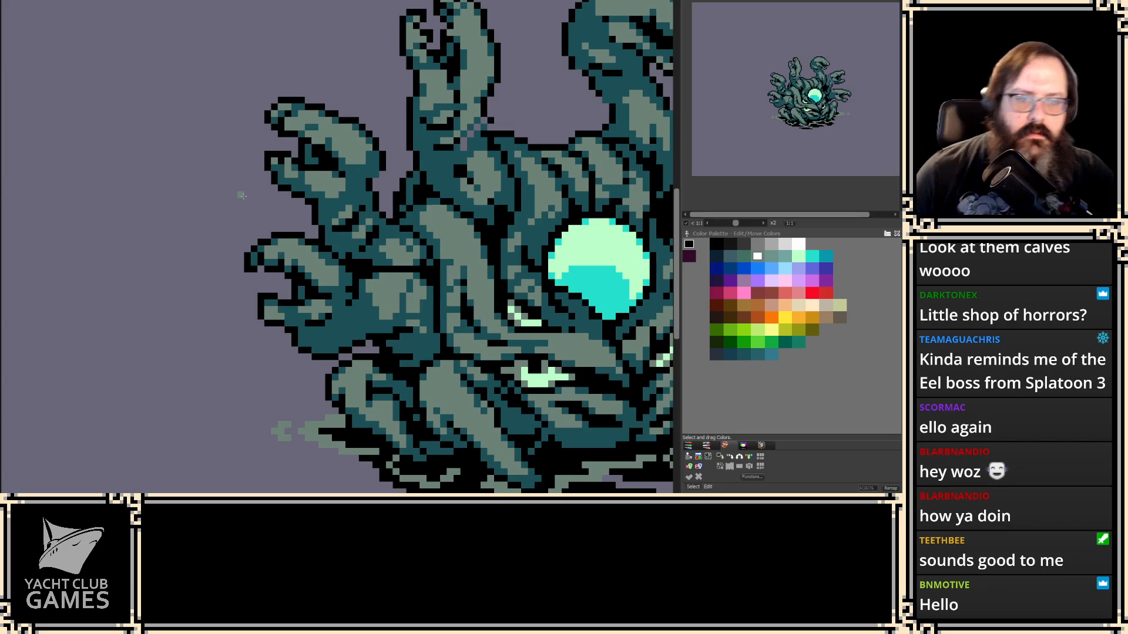
key("Right")
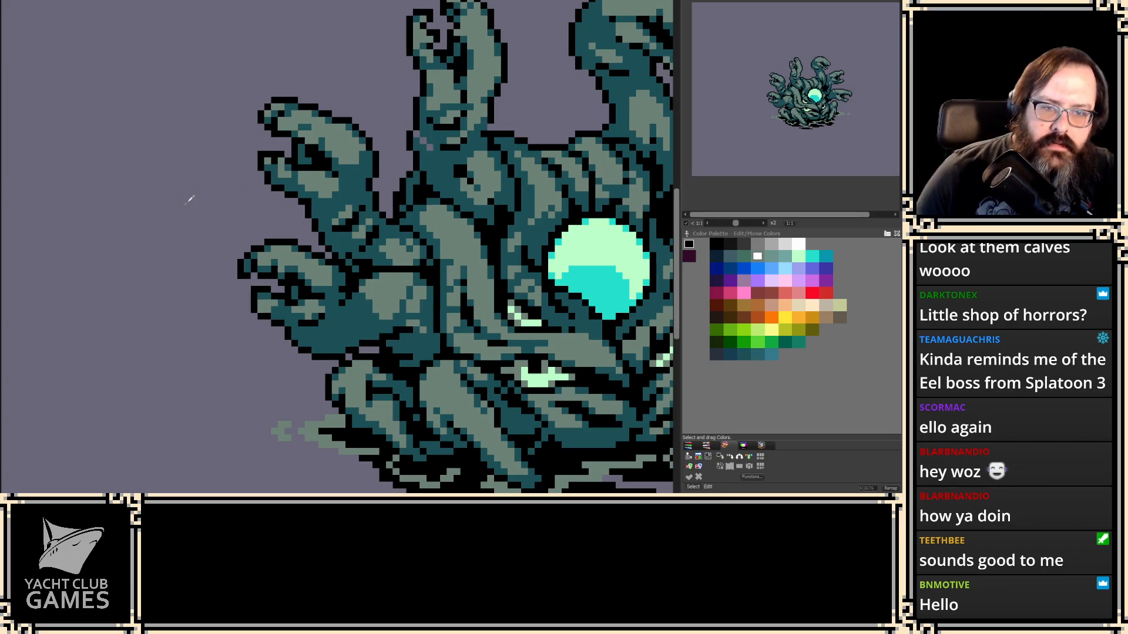
key("Right")
scroll(197, 216, "up", 2)
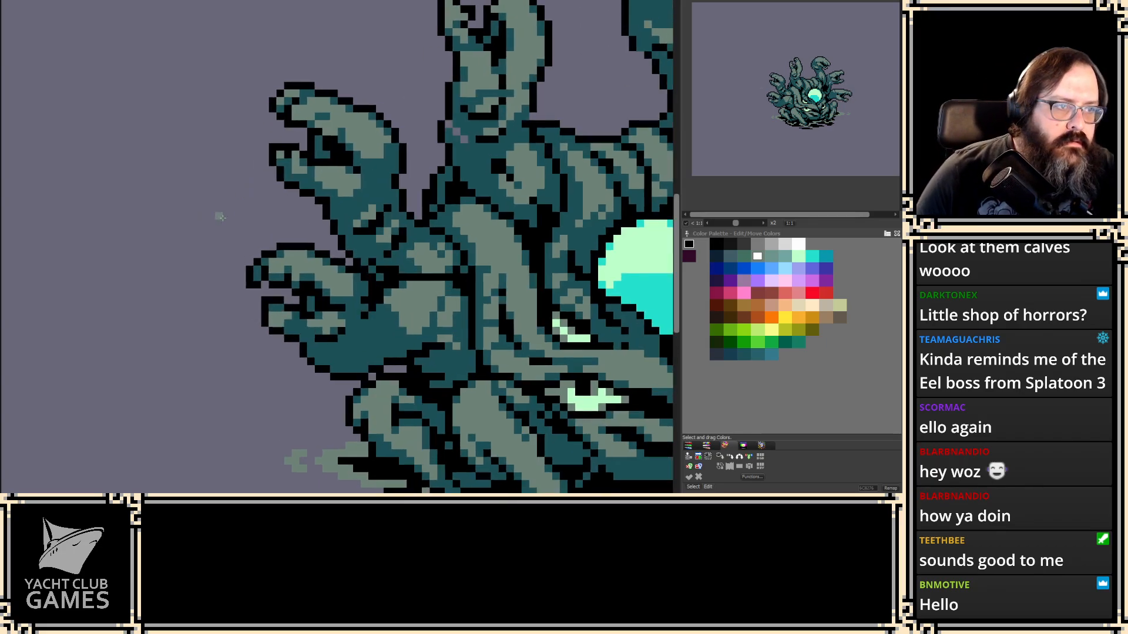
left_click(438, 159)
left_click(448, 141)
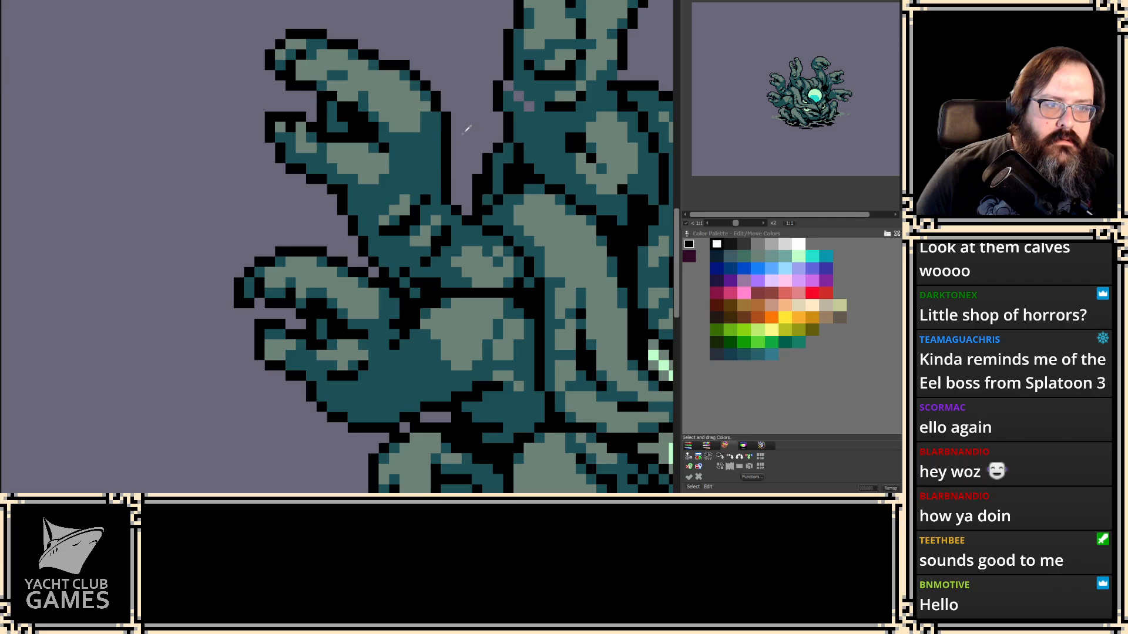
- Compare the adjacent frames and smooth the upper-left arm's inner edge in the next frame to match
key("Right")
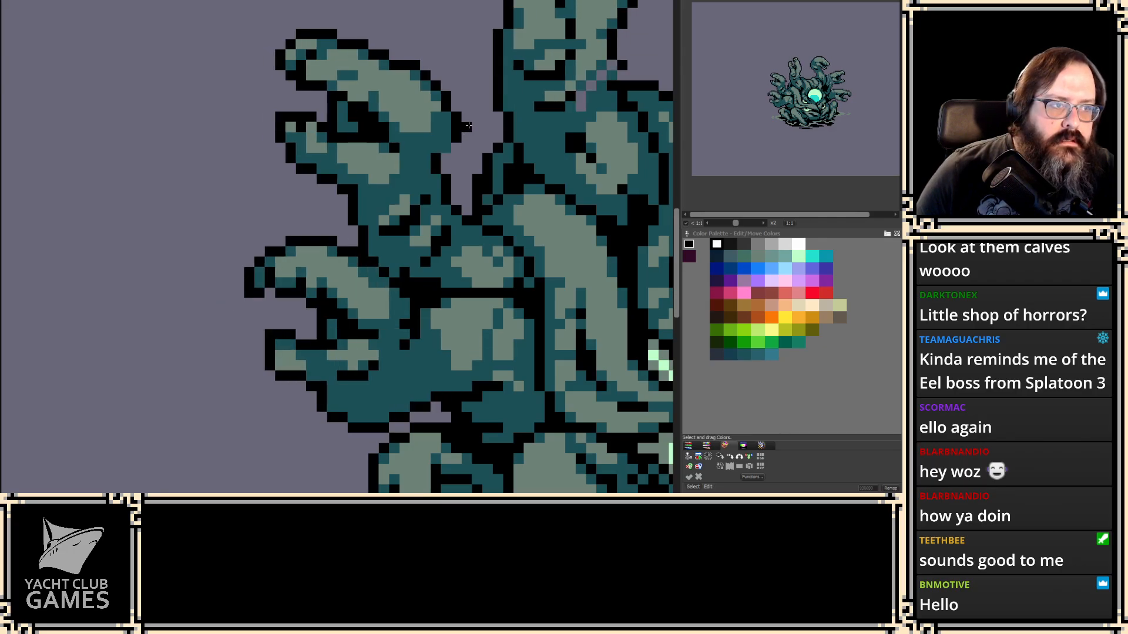
key("Left")
key("Left")
key("Right")
key("Right")
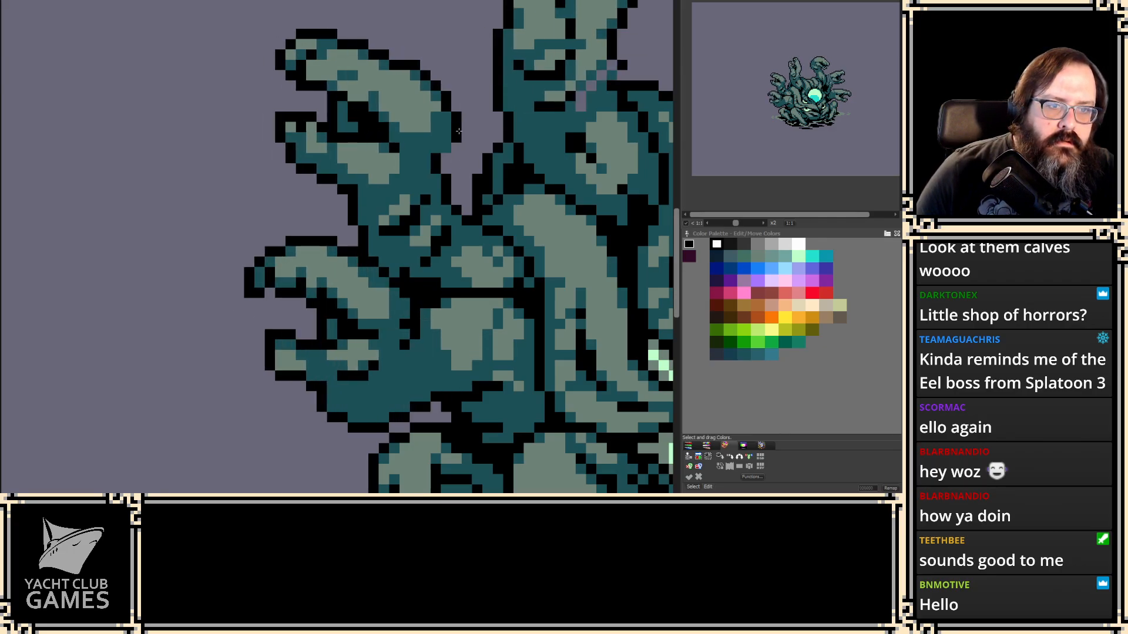
left_click(436, 140)
left_click_drag(435, 158, 435, 170)
key("Right")
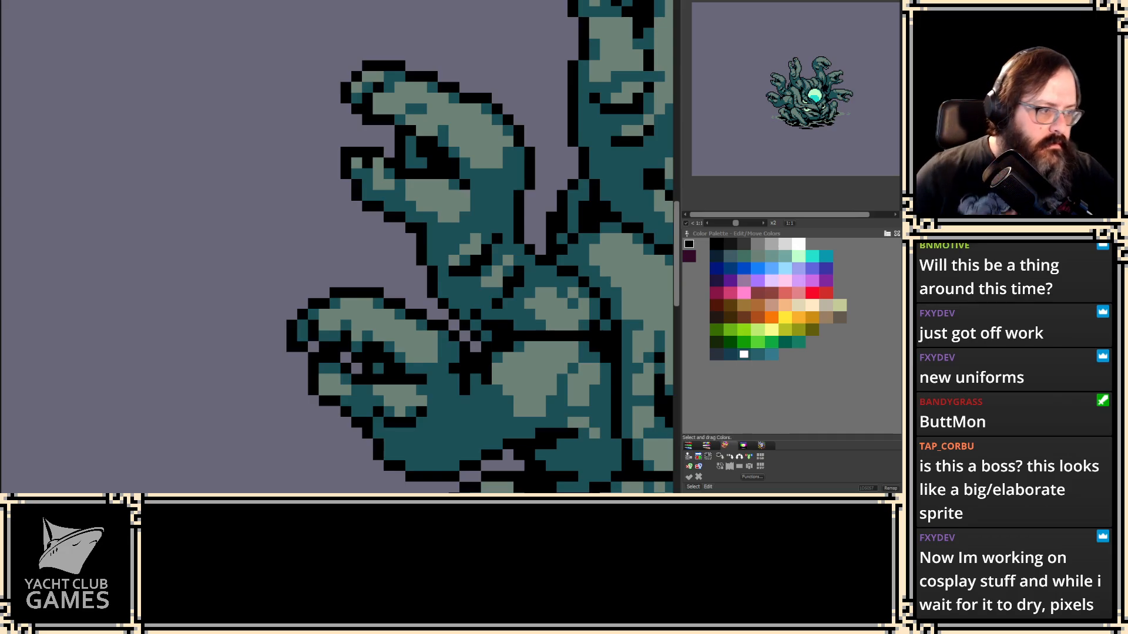
- Step repeatedly through the frames to check how the two left claws and their arms move
left_click_drag(307, 263, 179, 212)
key("2")
key("2")
key("2")
key("2")
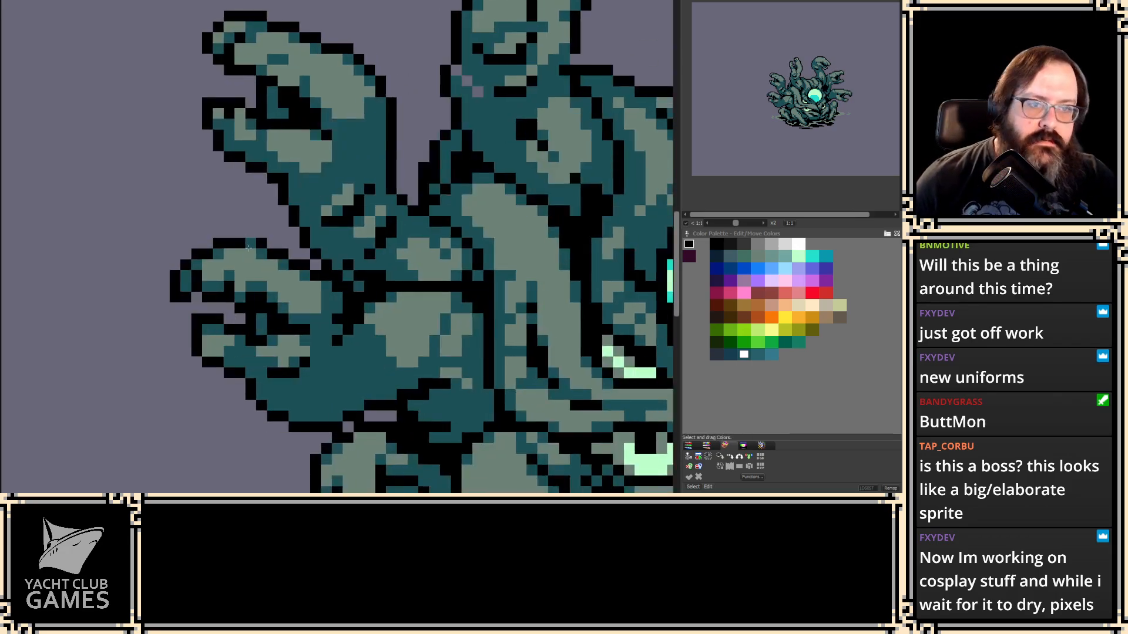
key("2")
key("2")
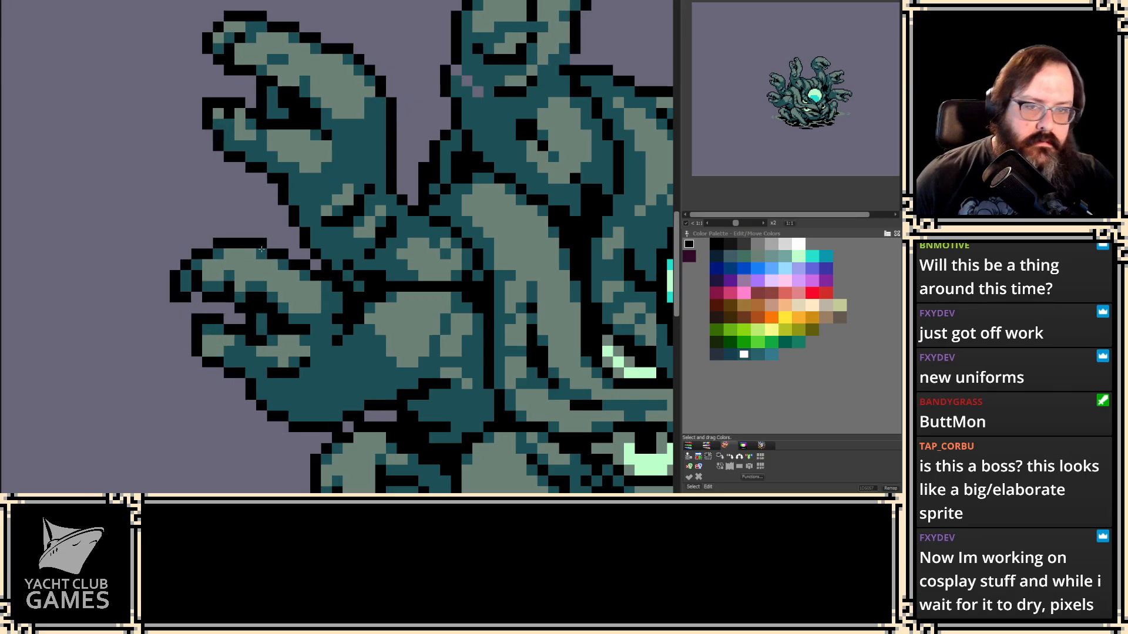
key("2")
key("2")
key("2")
key("2")
key("2")
key("2")
key("2")
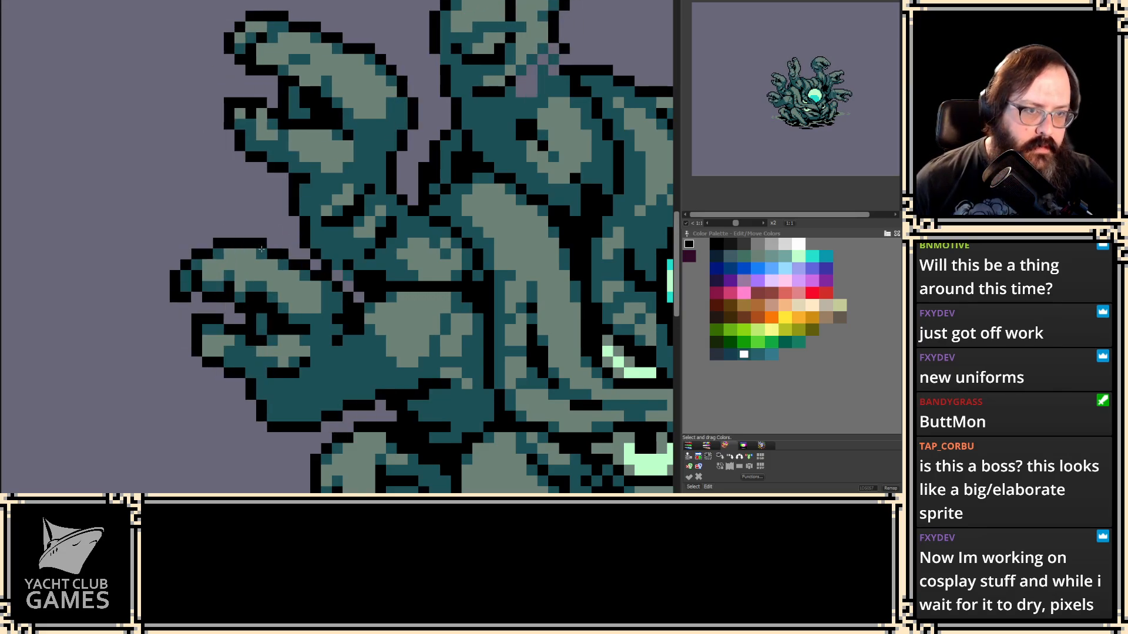
key("2")
key("2")
key("2")
key("2")
key("2")
key("2")
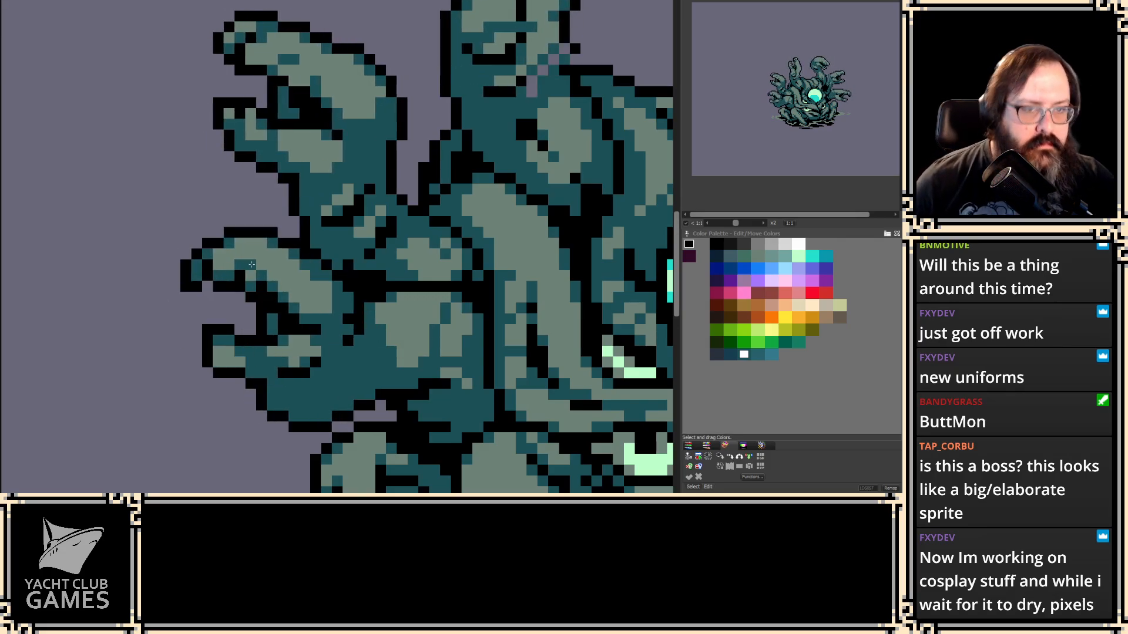
key("2")
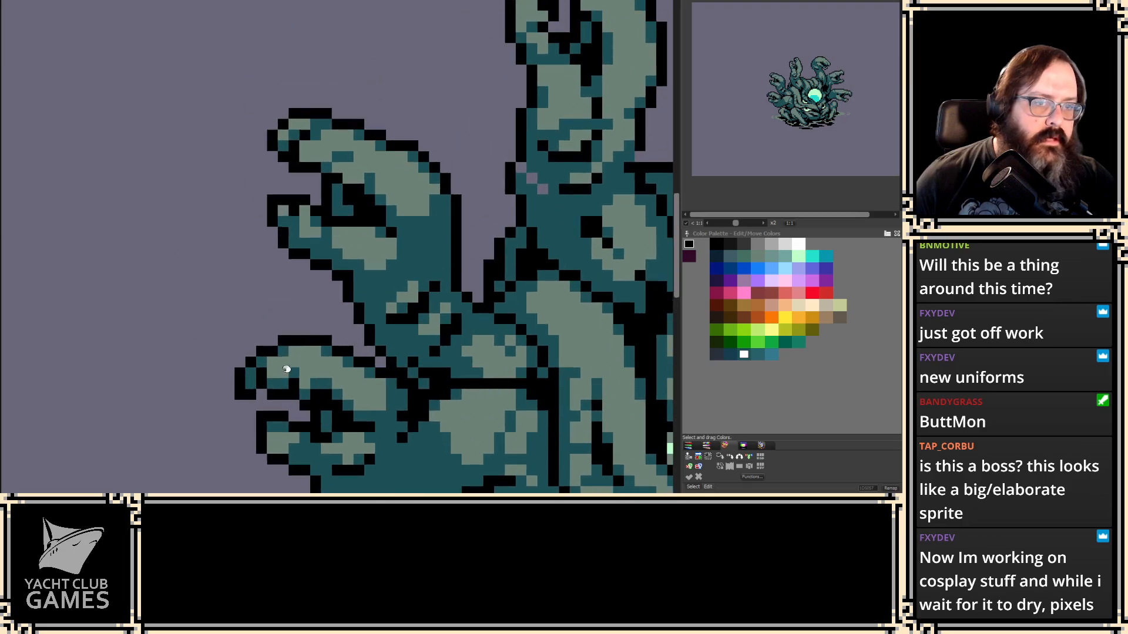
key("2")
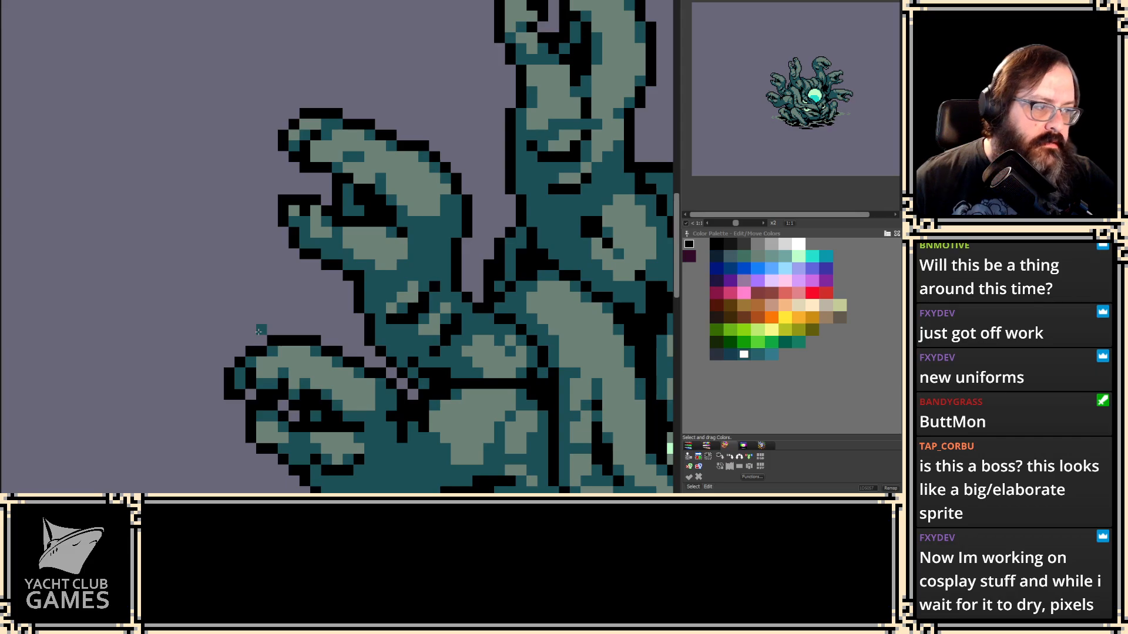
key("2")
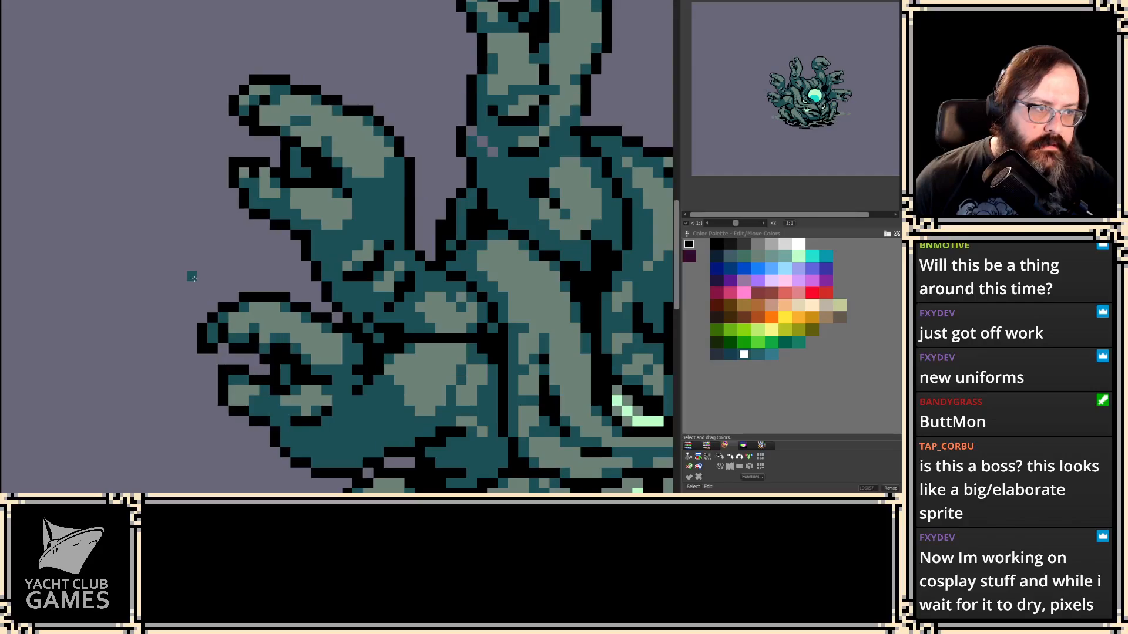
key("2")
- Reshape the wrinkle shading on the upper-left arm's wrist, picking the teal, grey-green and black from the sprite
scroll(302, 284, "up", 1)
key("1")
key("comma")
left_click(346, 271)
key("comma")
left_click(405, 226)
left_click(400, 235)
key("comma")
left_click(391, 255)
key("comma")
left_click(371, 278)
left_click_drag(388, 272, 386, 261)
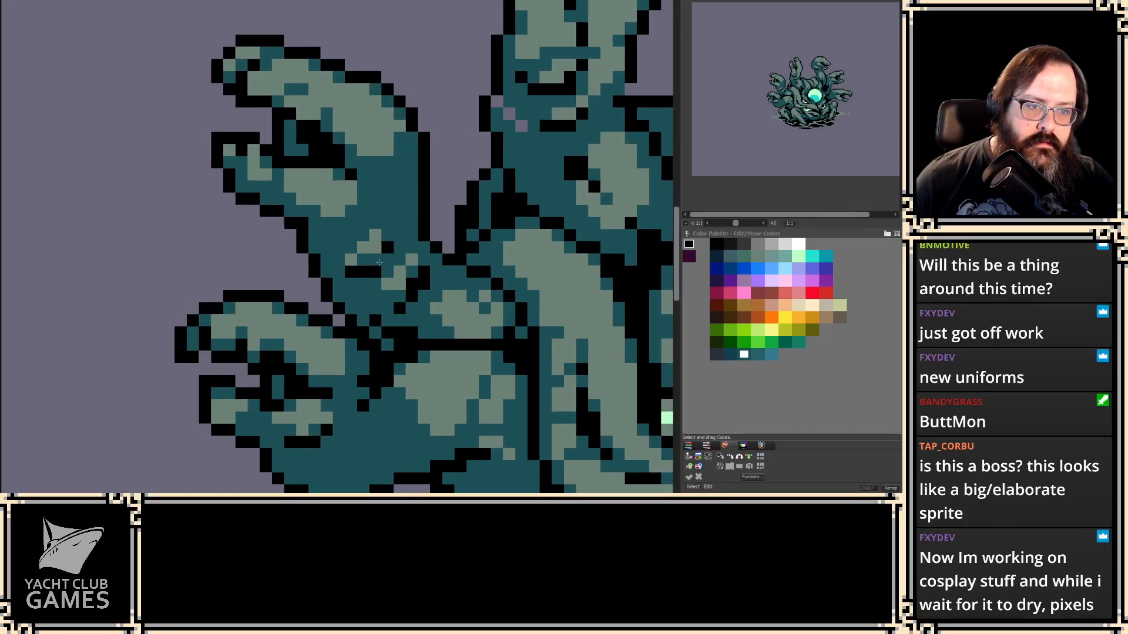
- Retouch the outer end of the upper-left wrist wrinkle and flip between neighbouring frames to compare it
key("2")
key("1")
key("comma")
key("comma")
left_click(338, 260)
key("comma")
key("2")
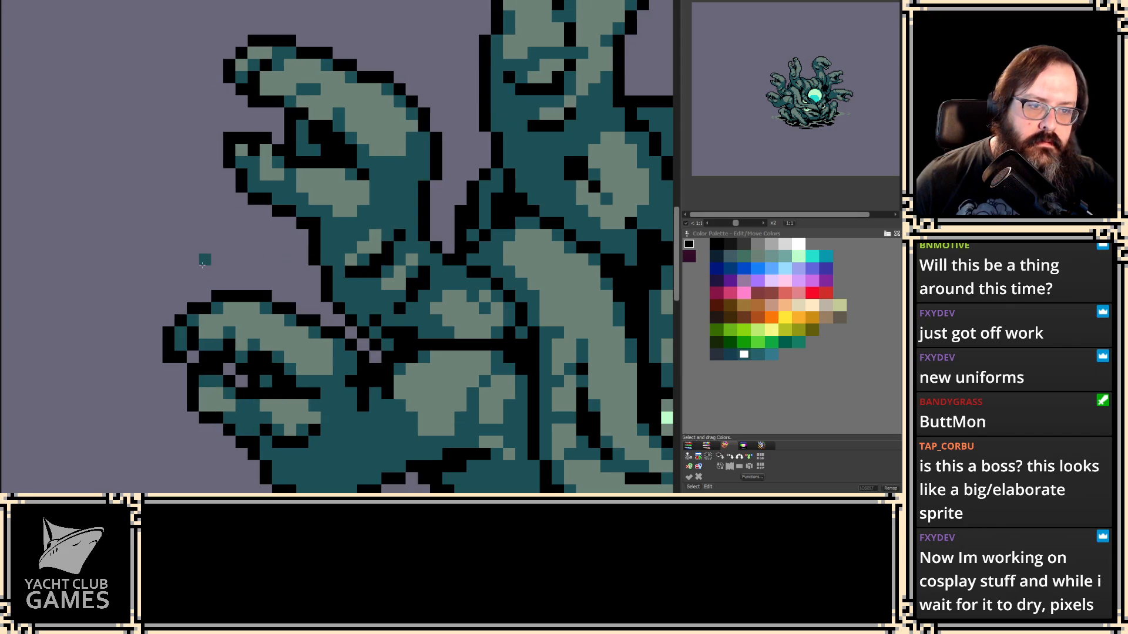
key("1")
left_click(203, 263)
key("2")
key("1")
- Extend the highlight beneath the upper-left wrist wrinkle by a pixel, sampling the surrounding colours
scroll(306, 215, "up", 1)
scroll(306, 215, "down", 2)
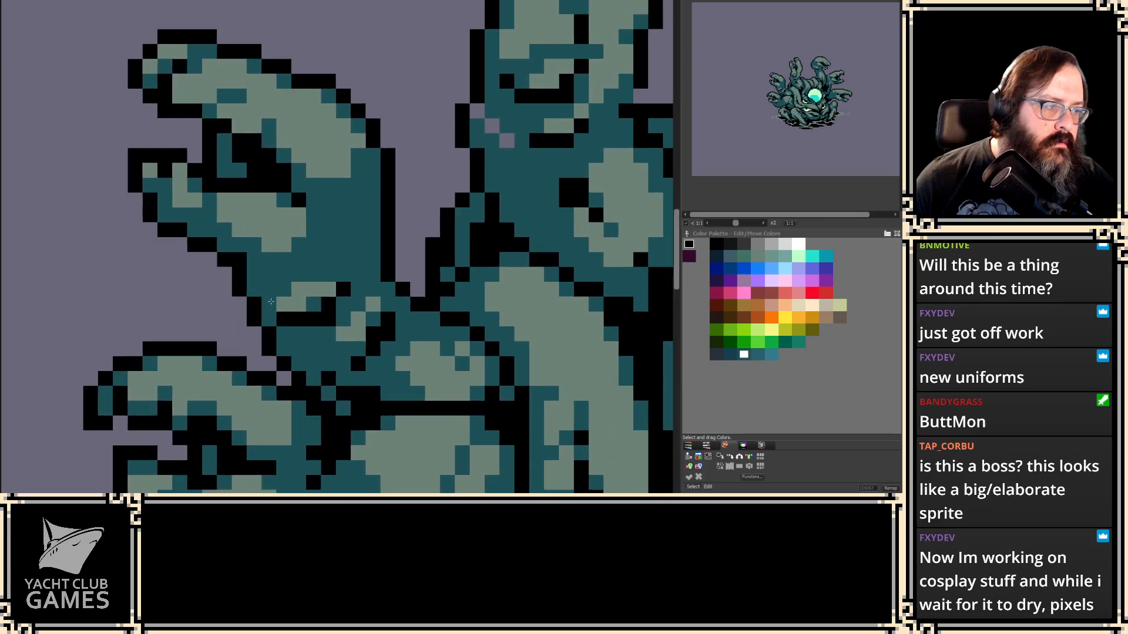
scroll(353, 248, "up", 2)
scroll(353, 247, "down", 2)
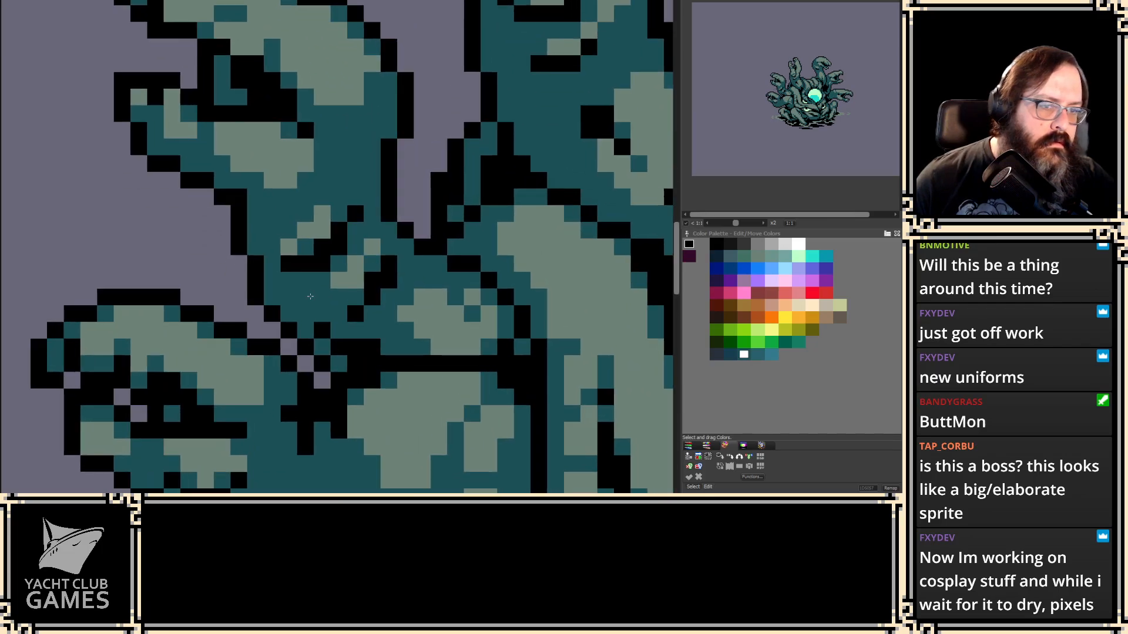
scroll(362, 278, "up", 2)
left_click(372, 247)
left_click(351, 276, "alt")
left_click(322, 297)
left_click(347, 312, "alt")
scroll(351, 308, "down", 2)
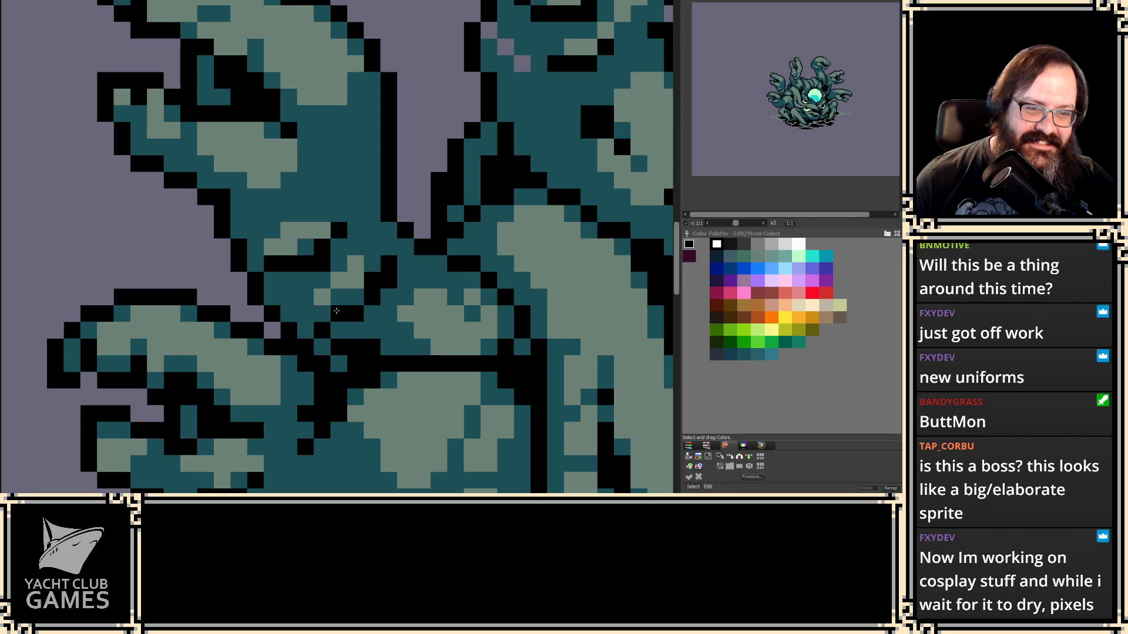
- Paint teal over the stray black pixel at the base of the upper-left arm
scroll(361, 307, "up", 2)
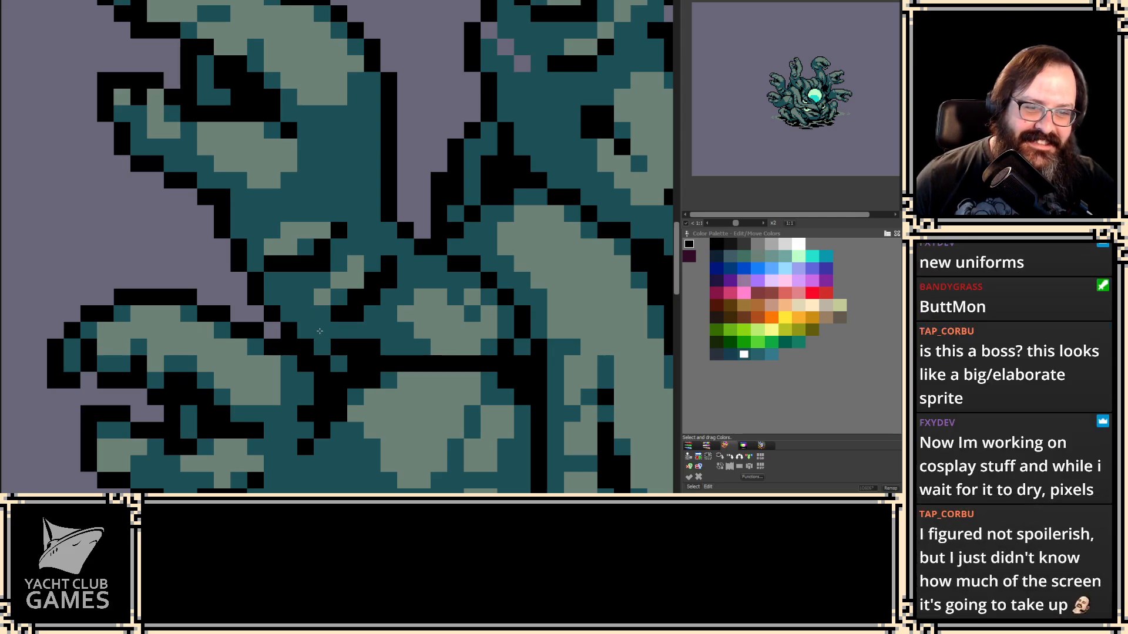
left_click(372, 280)
left_click(387, 262)
scroll(386, 258, "down", 2)
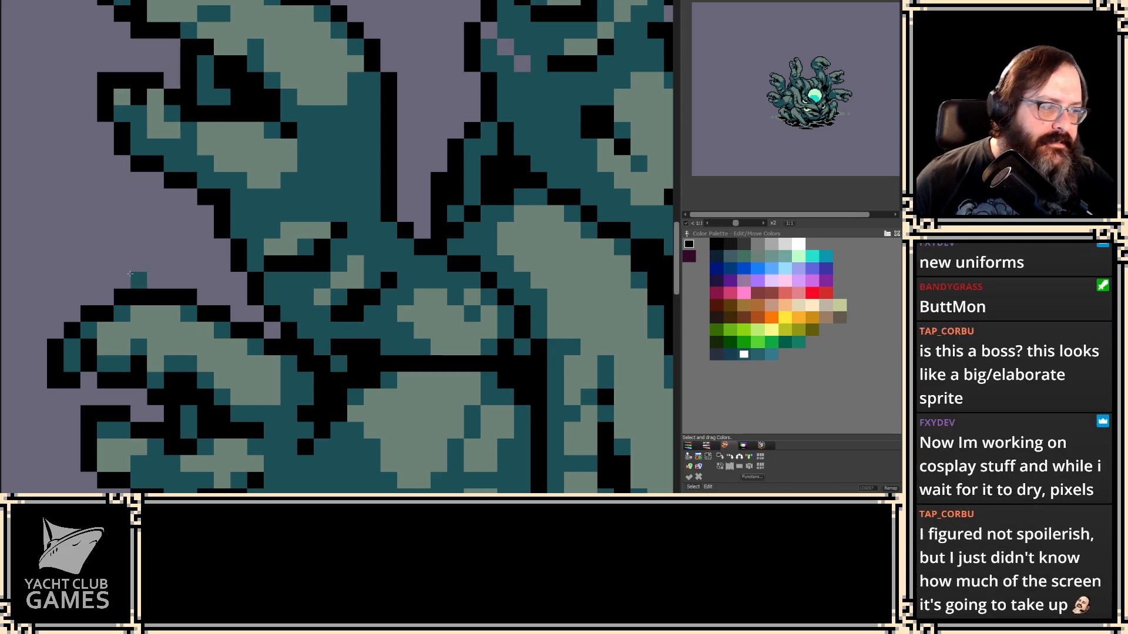
- Examine the whole monster in the next frame to judge the retouched left arms
scroll(148, 238, "up", 2)
key("Right")
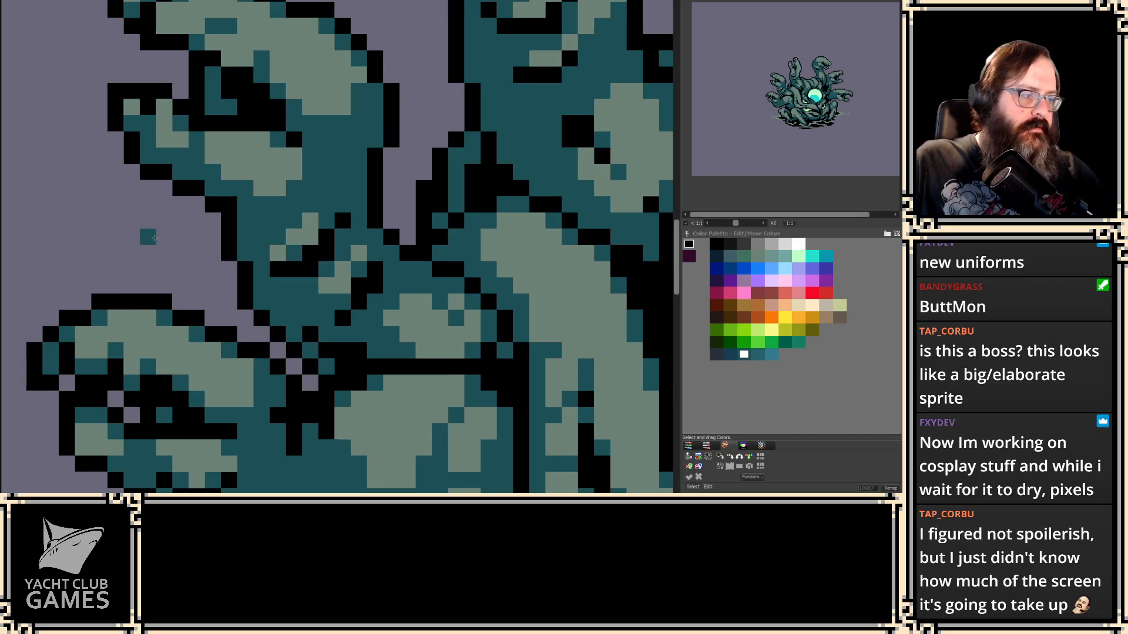
scroll(154, 238, "down", 3)
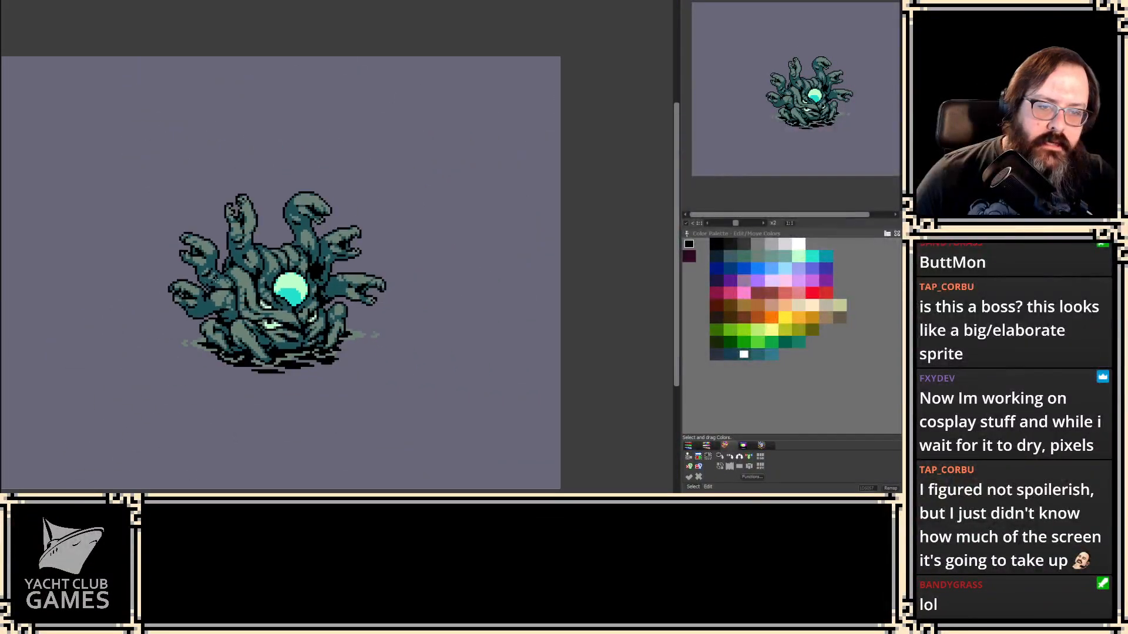
scroll(426, 303, "up", 1)
scroll(447, 282, "down", 1)
scroll(462, 266, "up", 1)
scroll(462, 266, "down", 1)
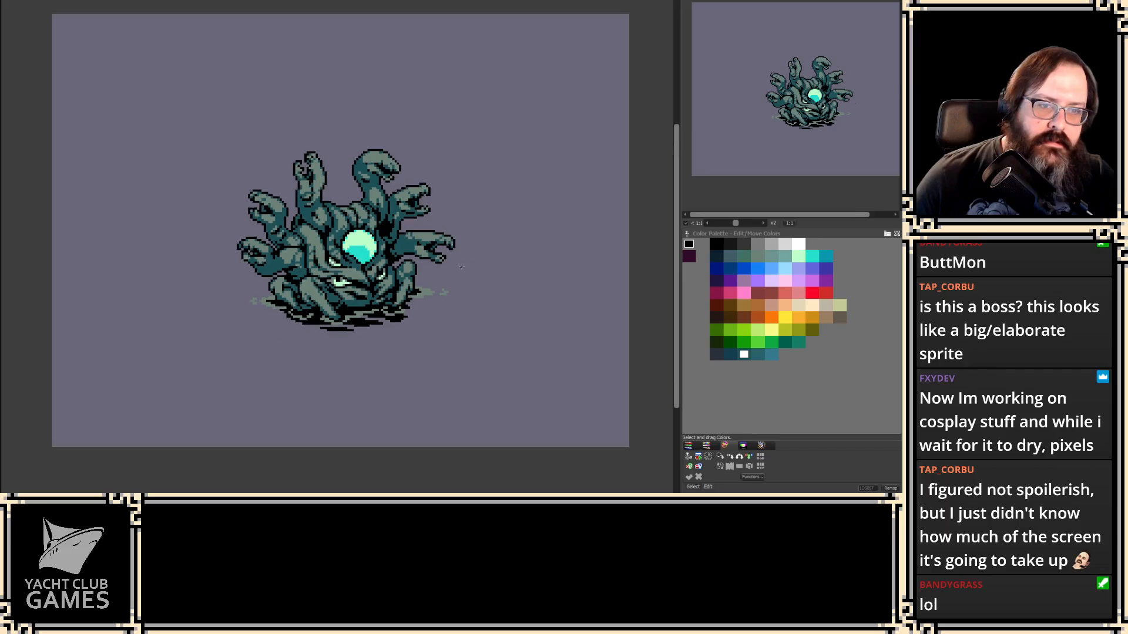
scroll(460, 267, "down", 1)
scroll(461, 260, "up", 1)
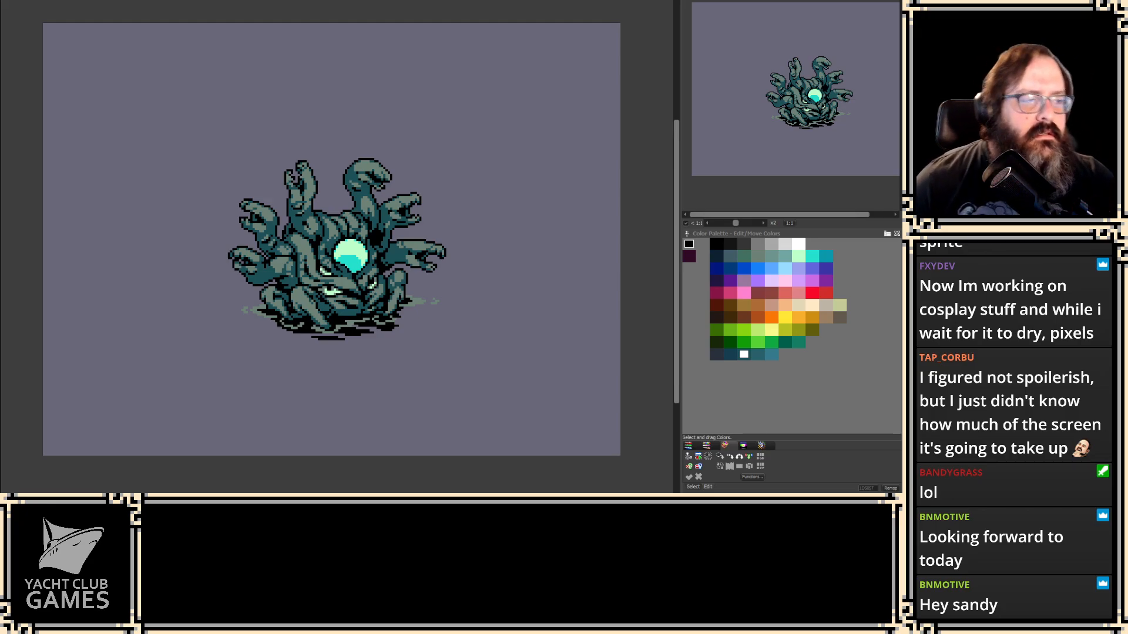
key(".")
left_click_drag(437, 178, 505, 137)
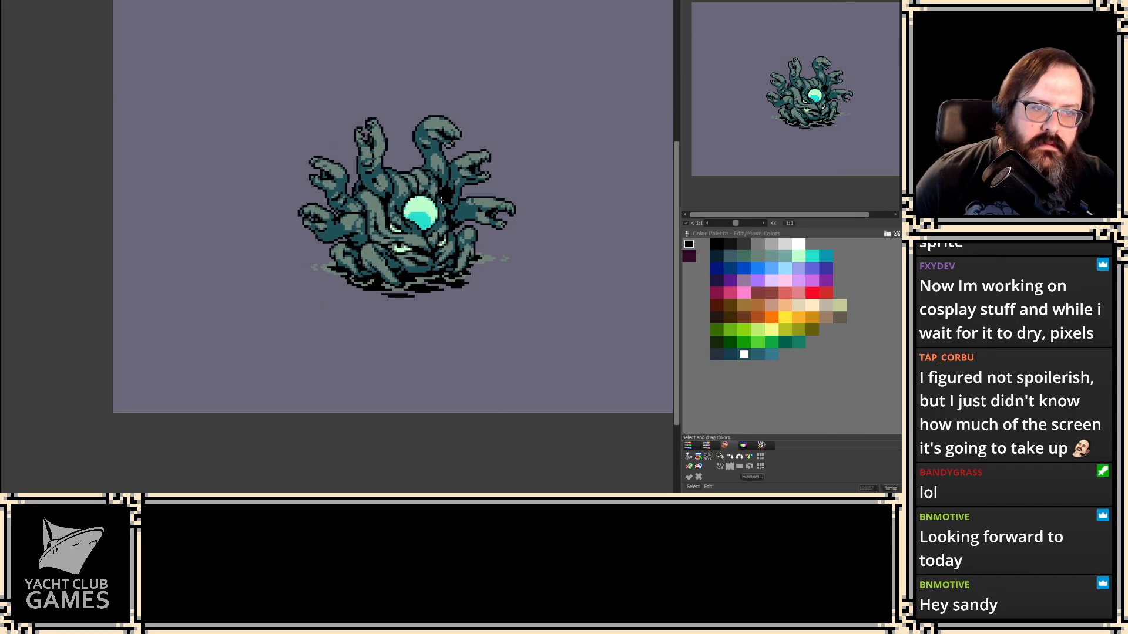
scroll(441, 200, "up", 1)
left_click_drag(580, 138, 562, 112)
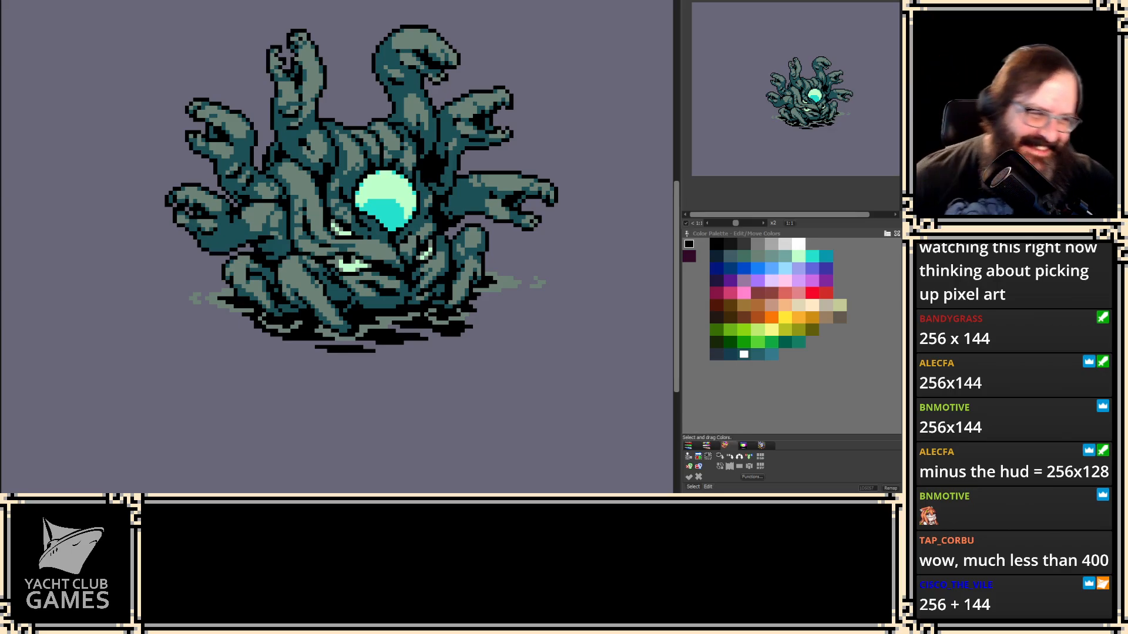
scroll(335, 247, "down", 3)
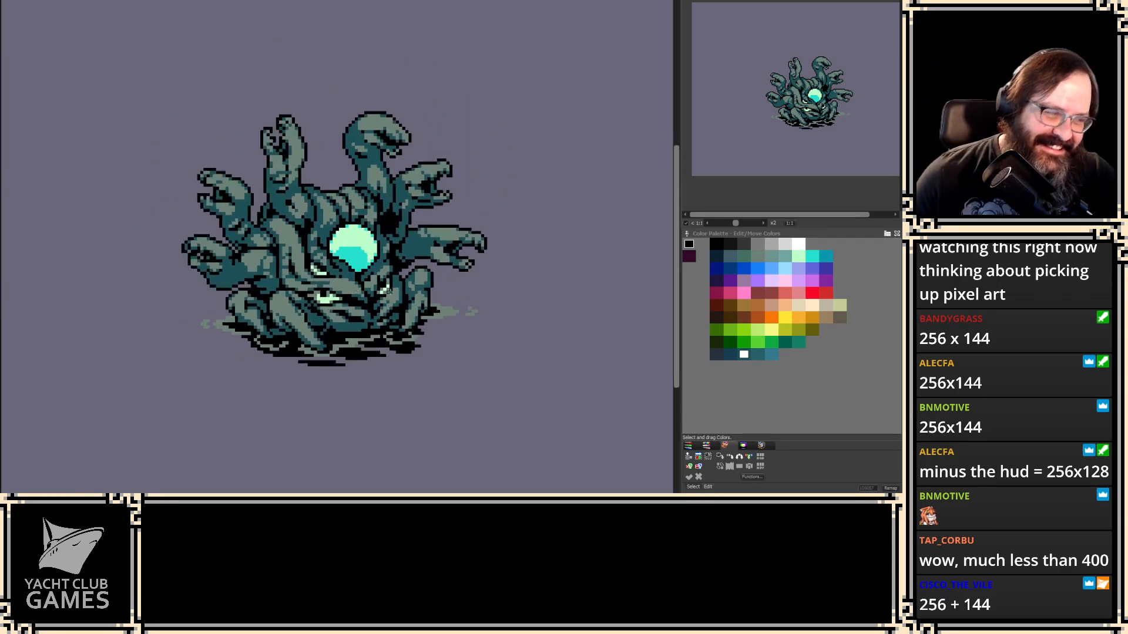
scroll(552, 262, "down", 2)
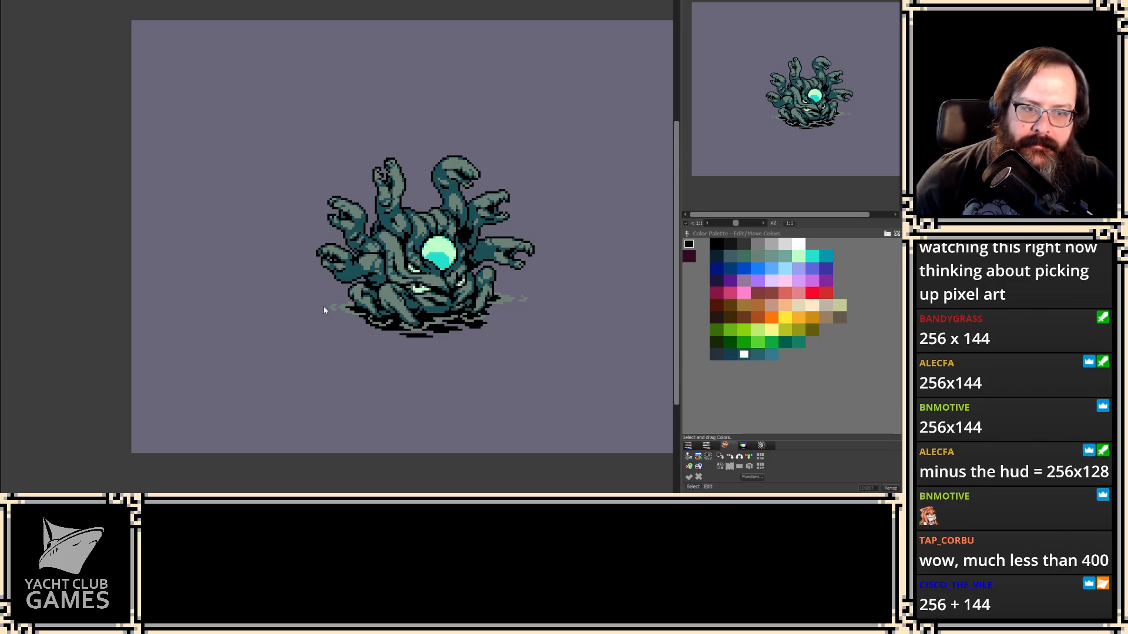
- Try to shorten the canvas around the monster and undo that change
key("Return")
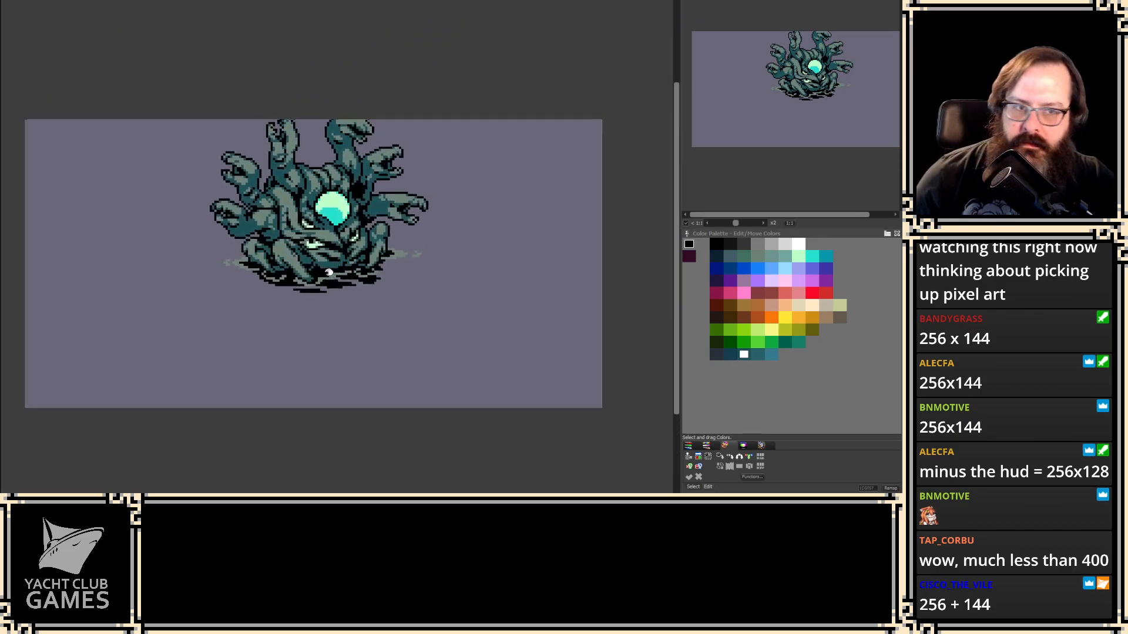
key("ctrl+z")
- Show the grid, move the monster into the upper part of the canvas, and crop the empty area below to leave 256 × 128 pixels
key("g")
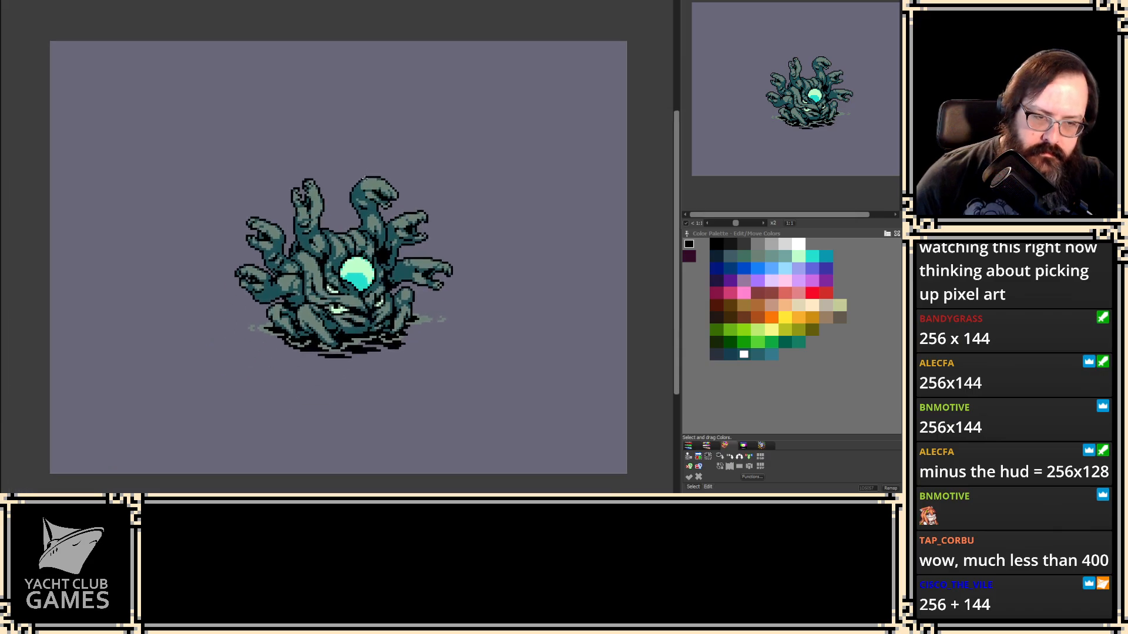
key("Up")
key("Up")
key("Up")
key("Up")
key("Up")
key("Up")
key("Up")
key("Up")
key("Up")
key("Up")
key("Up")
key("Up")
key("Up")
key("Up")
key("Up")
key("Up")
key("Up")
key("Up")
key("Up")
key("Up")
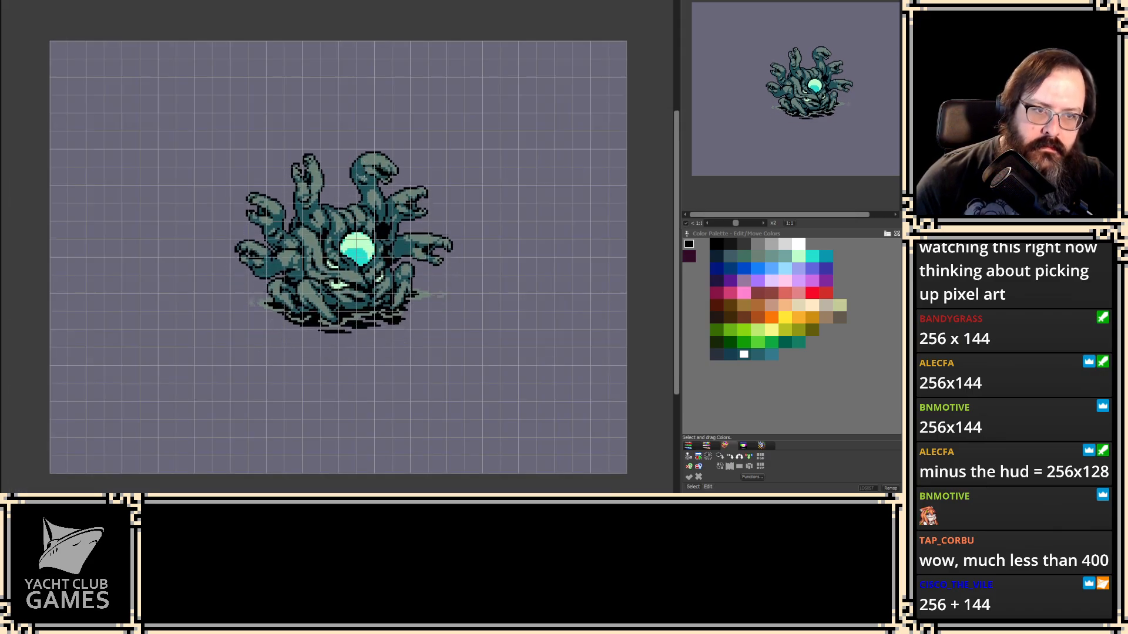
key("Up")
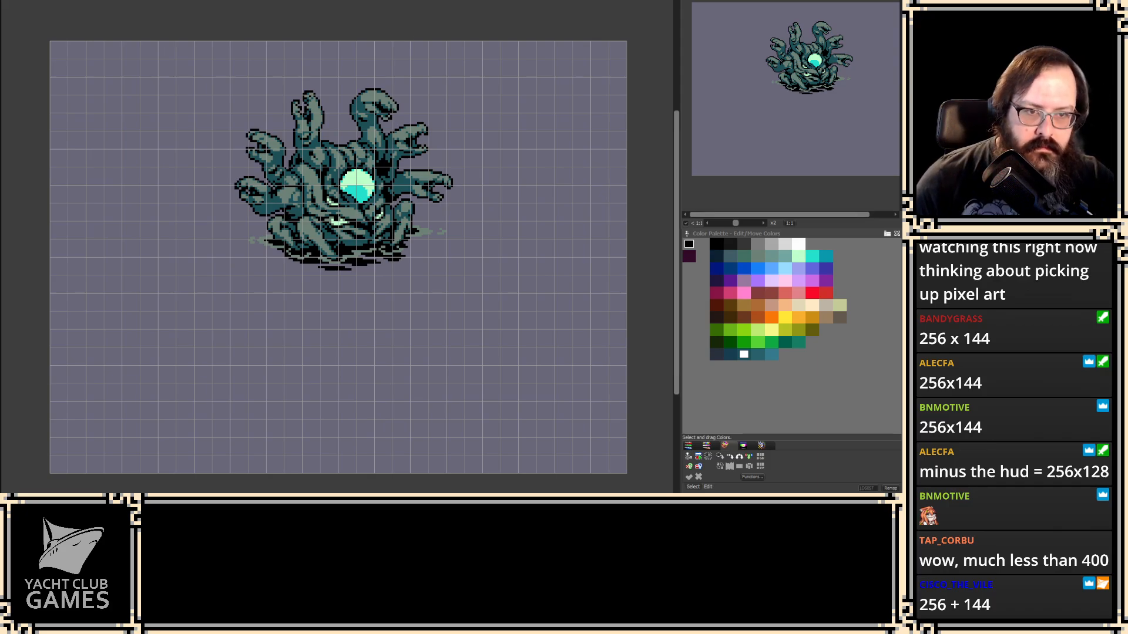
left_click(339, 327)
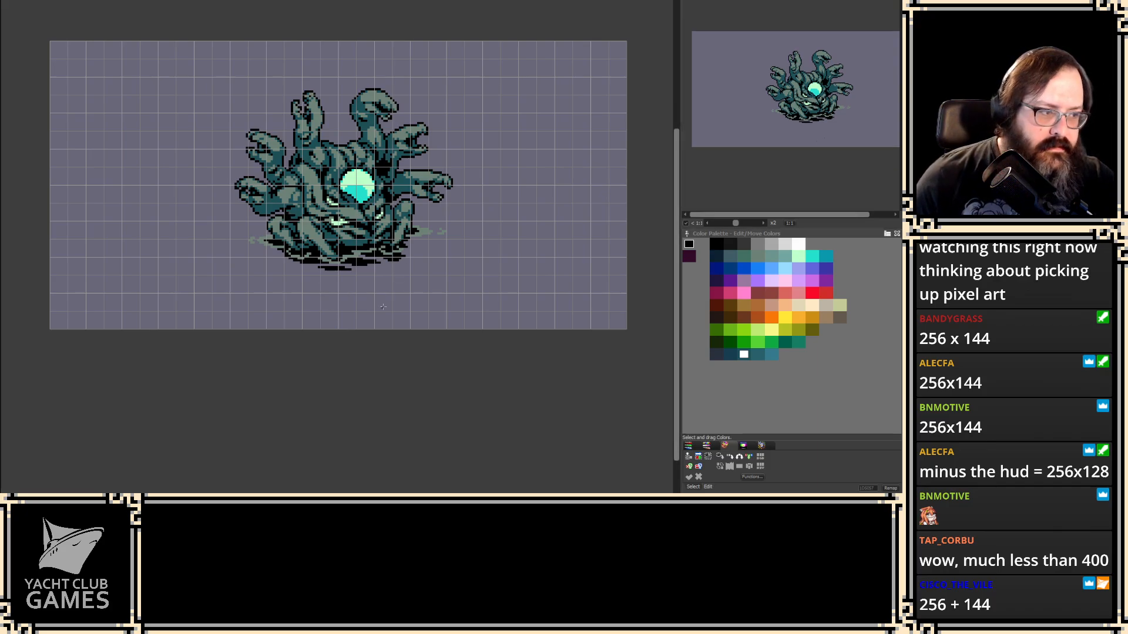
- Shift the monster down toward the lower edge of the shortened canvas
key("Up")
key("Up")
key("Up")
key("Up")
key("Up")
key("Down")
key("Down")
key("Down")
key("Down")
key("Down")
key("Down")
key("Down")
key("Down")
key("Down")
key("Down")
key("Down")
key("Down")
key("Down")
key("Down")
key("Down")
key("Down")
key("Down")
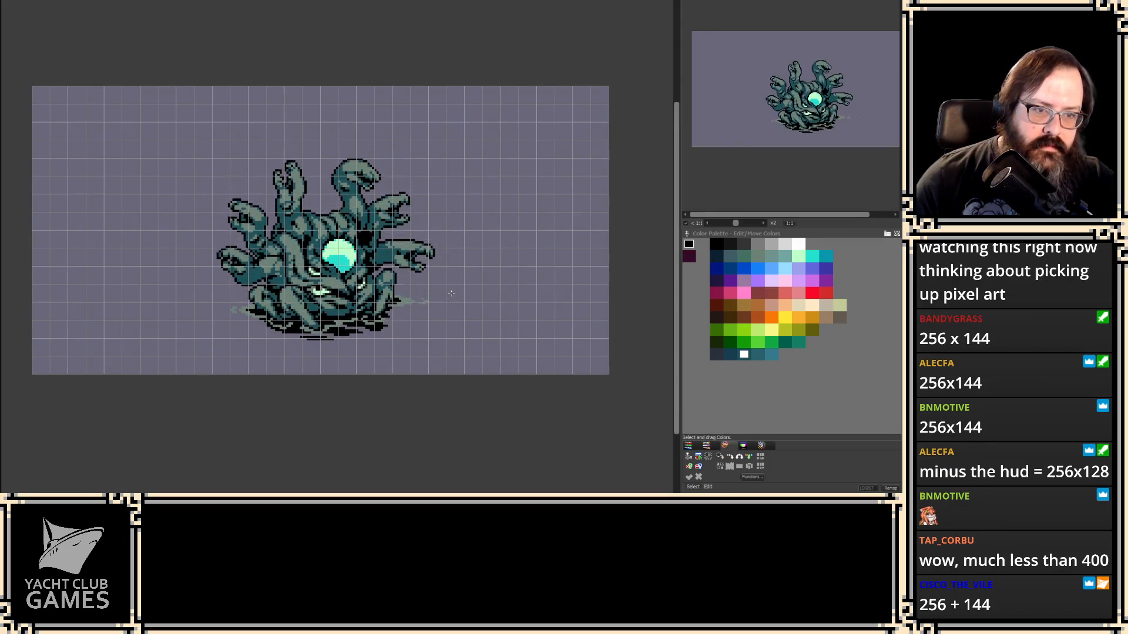
- Nudge the monster up and down to test its placement, leaving it roughly centred vertically on the grid
key("Up")
key("Up")
key("Up")
key("Up")
key("Up")
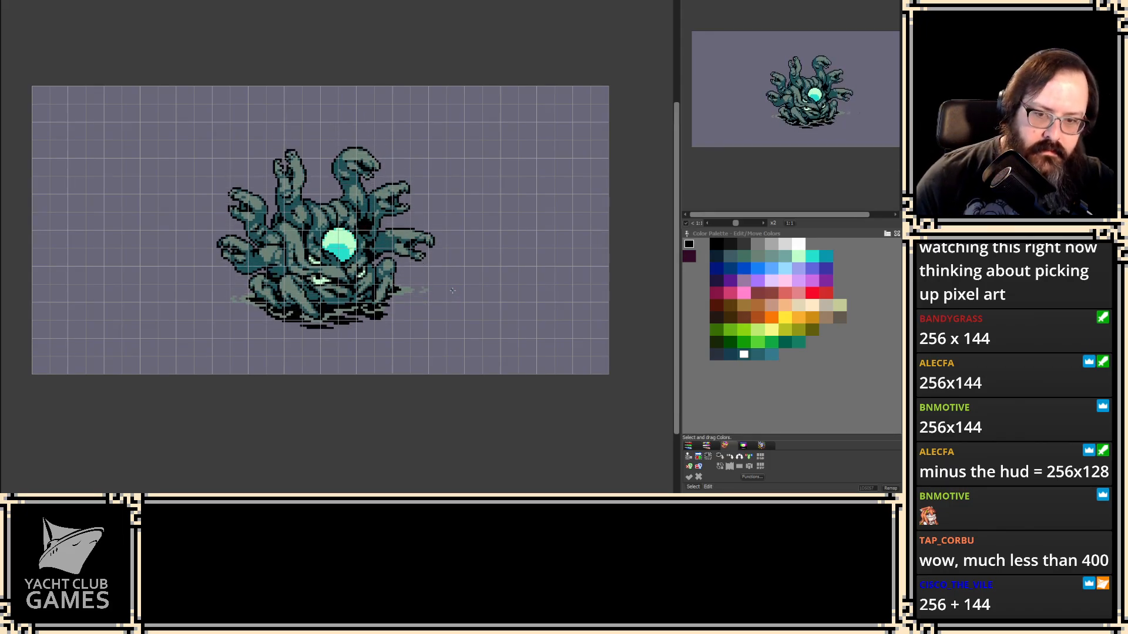
key("Up")
key("Up")
key("Up")
key("Up")
key("Up")
key("Up")
key("Up")
key("Up")
key("Up")
key("Up")
key("Up")
key("Up")
key("Up")
key("Up")
key("Down")
key("Down")
key("Down")
key("Down")
key("Down")
key("Down")
key("Down")
key("Down")
key("Down")
key("Down")
key("Down")
key("Down")
key("Down")
key("Down")
key("Down")
key("Down")
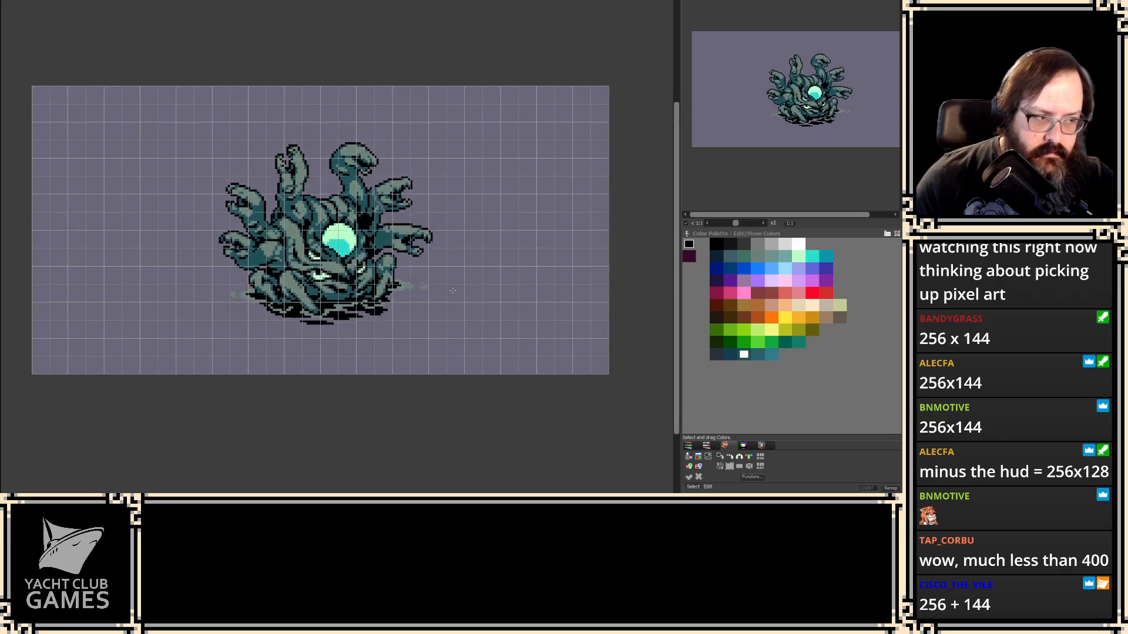
key("Up")
key("Up")
key("Up")
key("Up")
key("Up")
key("Up")
key("Up")
key("Up")
key("Up")
key("Up")
key("Up")
key("Up")
key("Up")
key("Down")
key("Down")
key("Down")
key("Down")
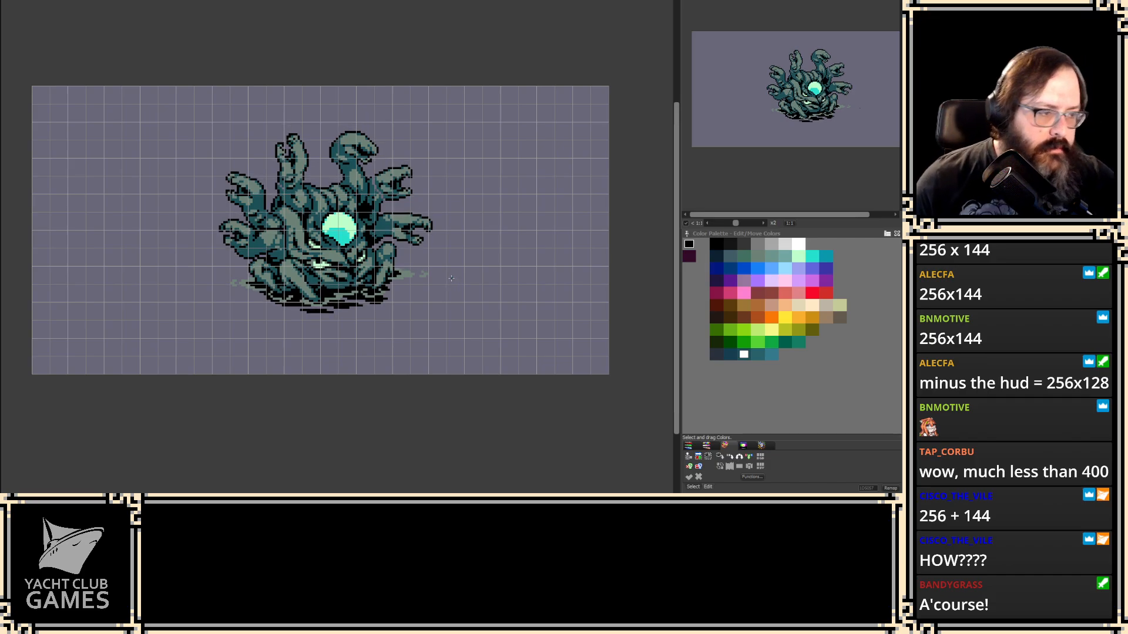
- Retouch the upper-left arm's outer wrist wrinkle pixel by pixel, adjusting its highlight and black crease with sampled colours
scroll(431, 281, "up", 1)
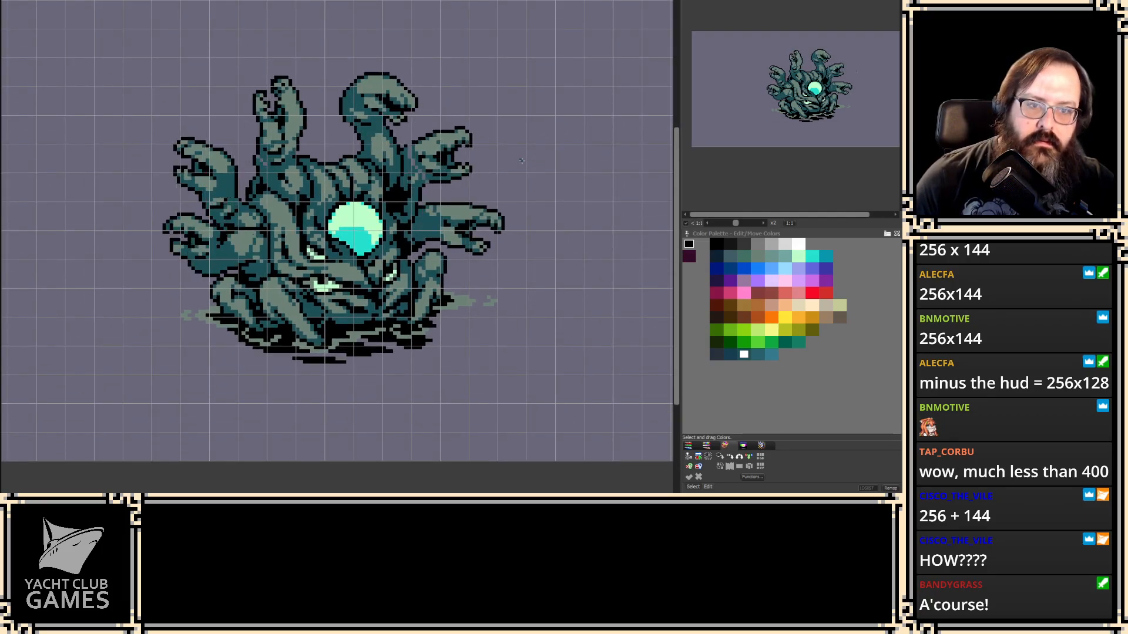
scroll(310, 240, "up", 1)
scroll(310, 240, "up", 1)
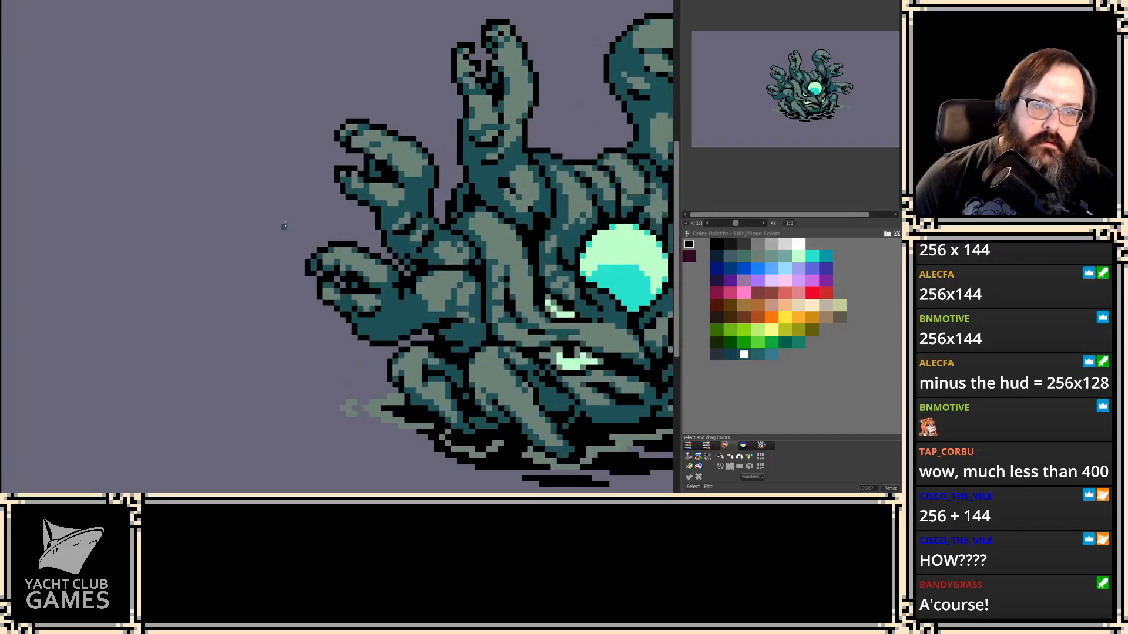
scroll(285, 226, "up", 4)
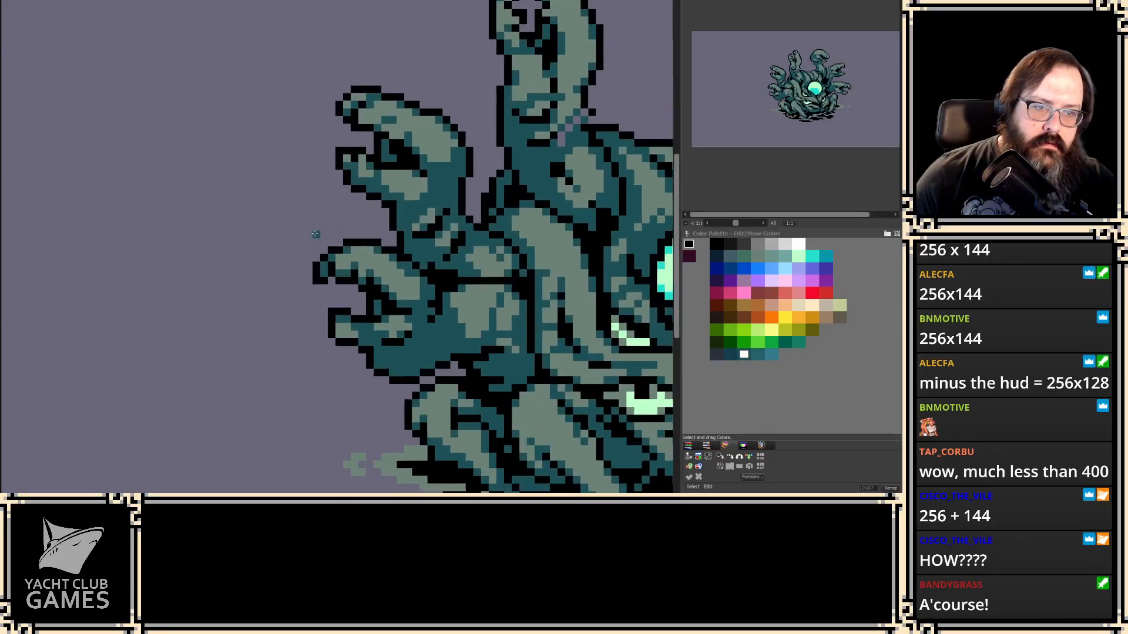
scroll(292, 274, "up", 1)
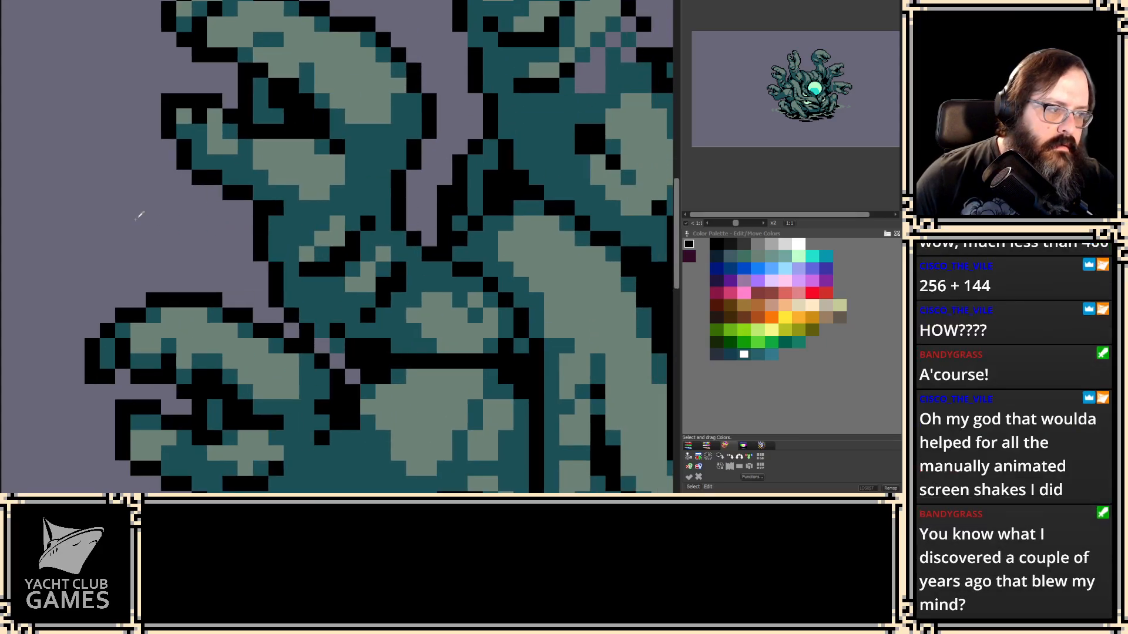
left_click(321, 253)
right_click(310, 242)
left_click(308, 253)
left_click(338, 224)
right_click(339, 236)
left_click(354, 226)
left_click(337, 285)
right_click(339, 271)
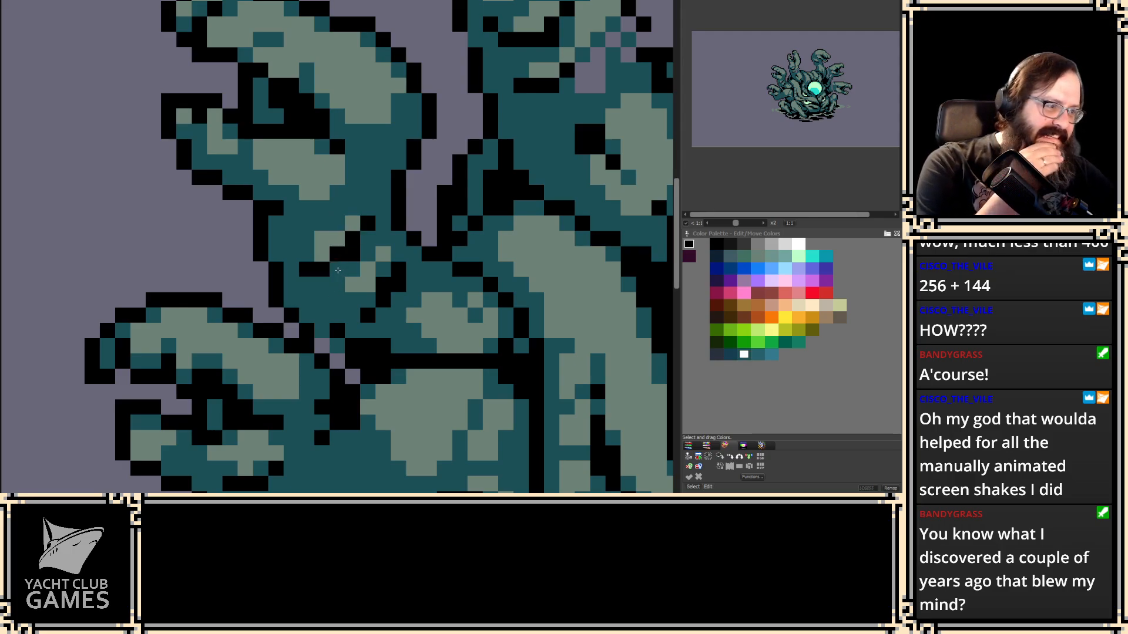
- Reshape the highlight and shadow of the inner wrist fold on the upper-left arm and compare it across neighbouring frames
scroll(337, 262, "down", 4)
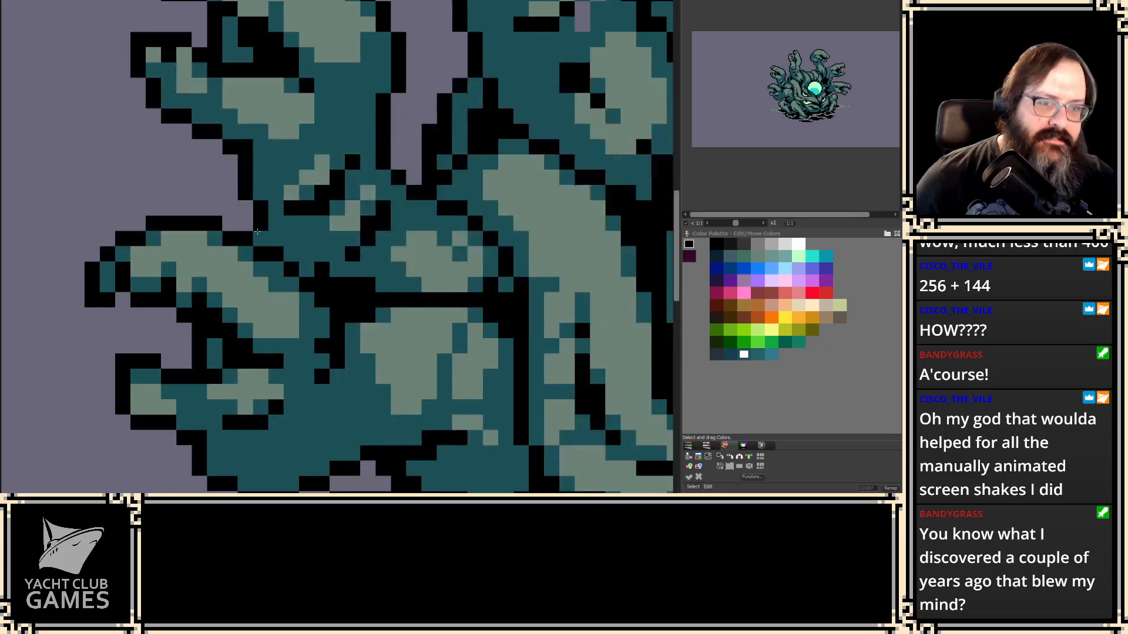
left_click(358, 212, "ctrl")
left_click(368, 208)
left_click(356, 192, "ctrl")
left_click(352, 208)
left_click(338, 223)
left_click(351, 224)
key("ctrl+z")
left_click(365, 235, "ctrl")
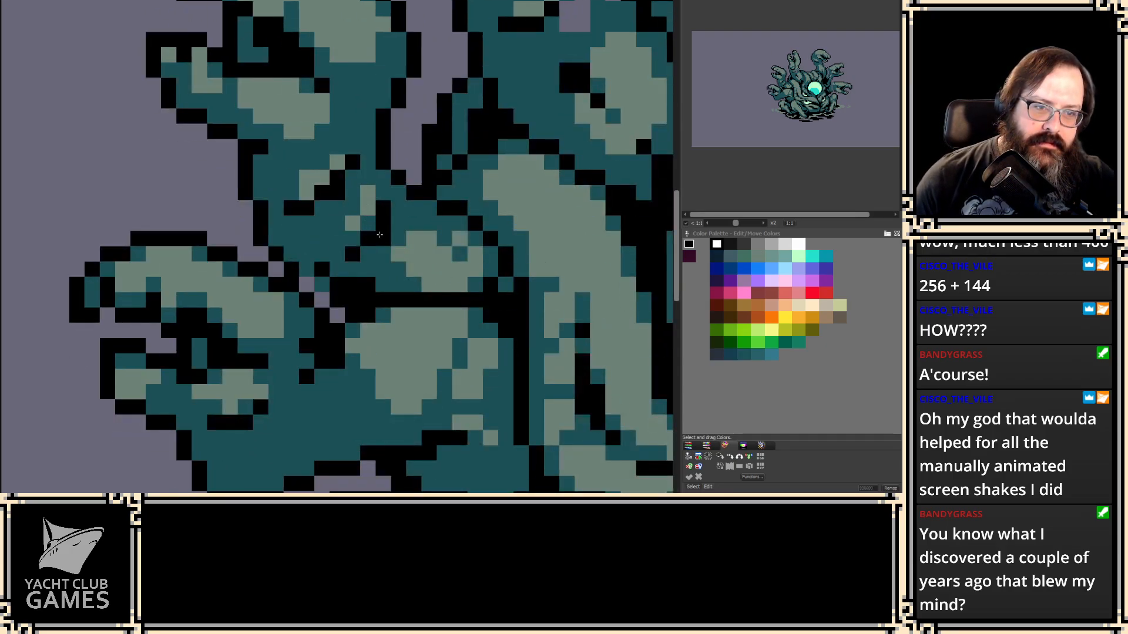
key("2")
key("1")
key("2")
key("1")
key("1")
key("1")
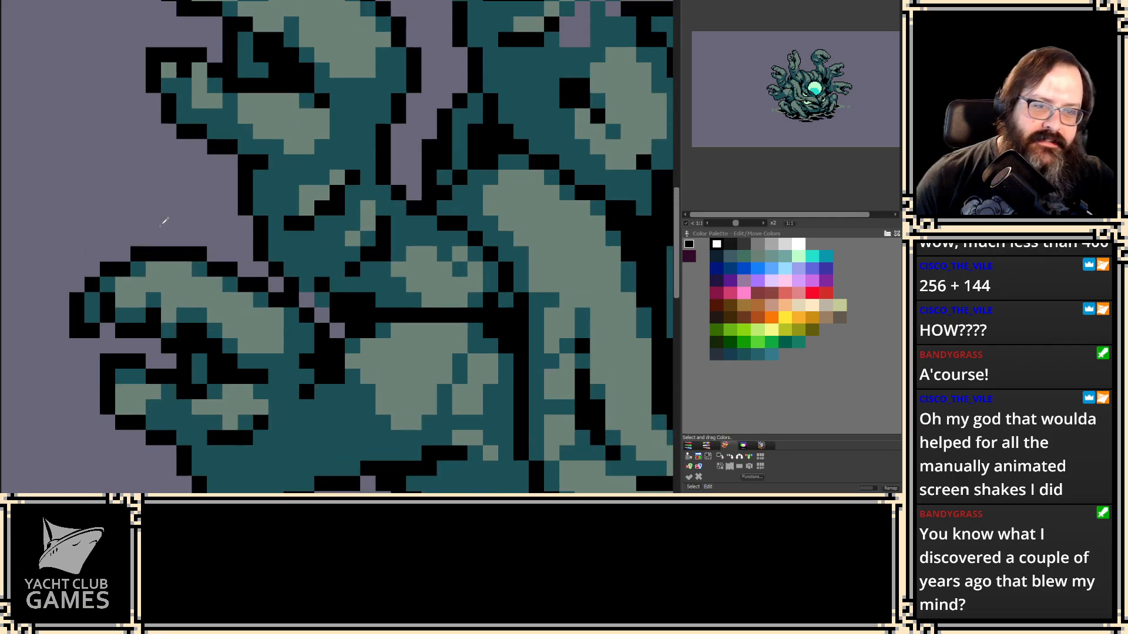
- Cover the stray background pixels between the two left arms with black outline and touch up the adjoining teal
left_click(306, 300)
left_click(322, 317)
left_click(312, 272, "ctrl")
left_click(322, 284)
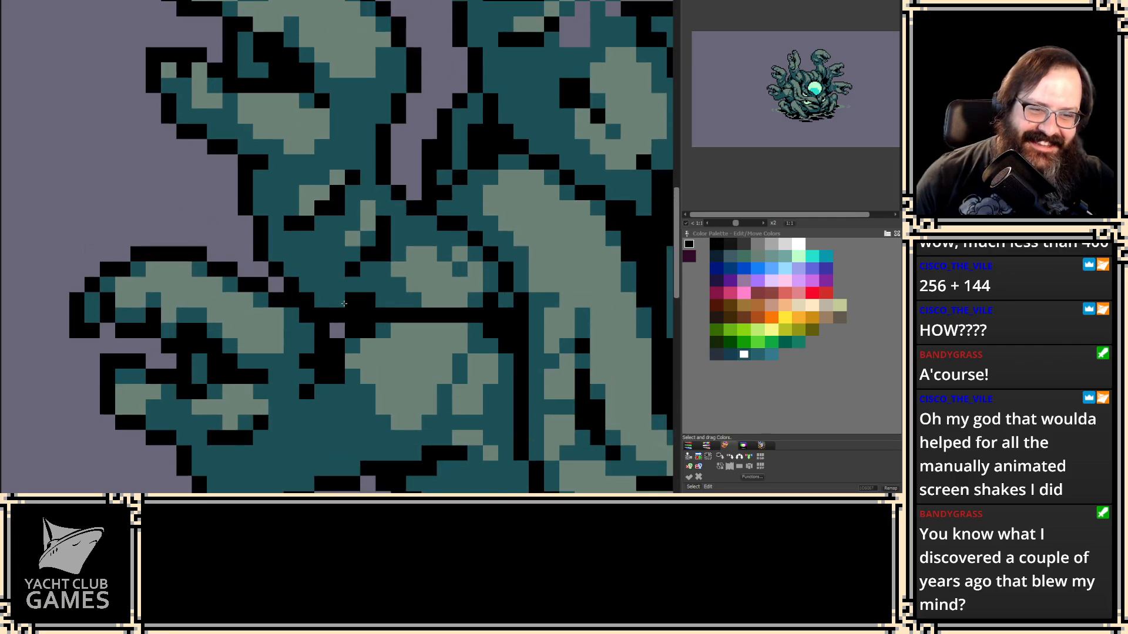
left_click(322, 300, "ctrl")
- Flip through the neighbouring frames to compare the outline where the two left arms meet
key("1")
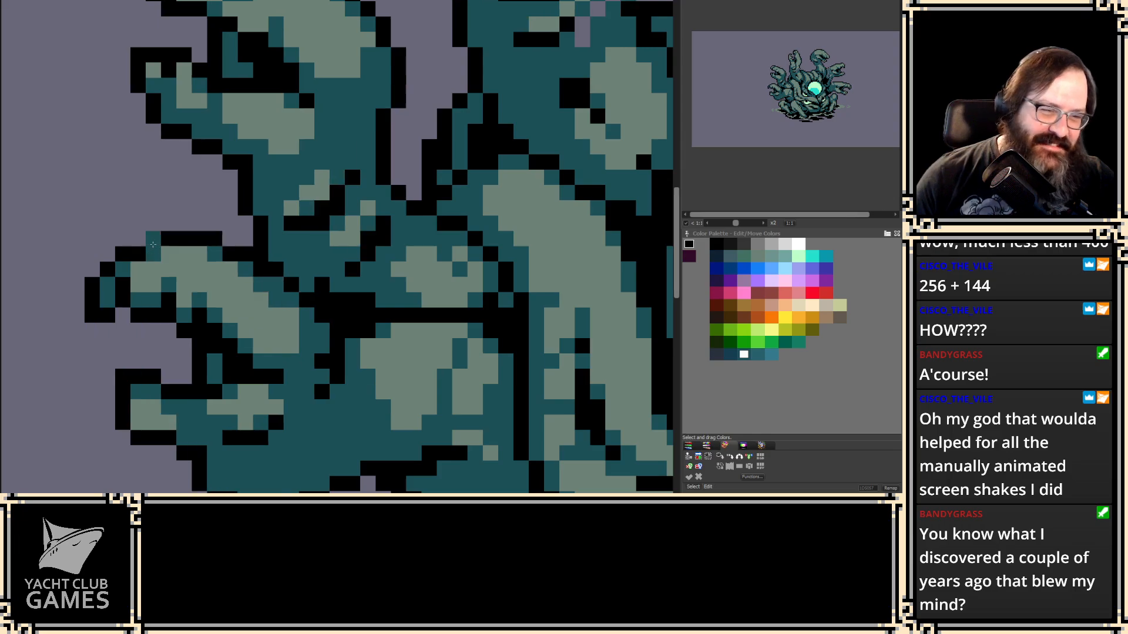
key("1")
left_click(162, 228, "ctrl")
key("1")
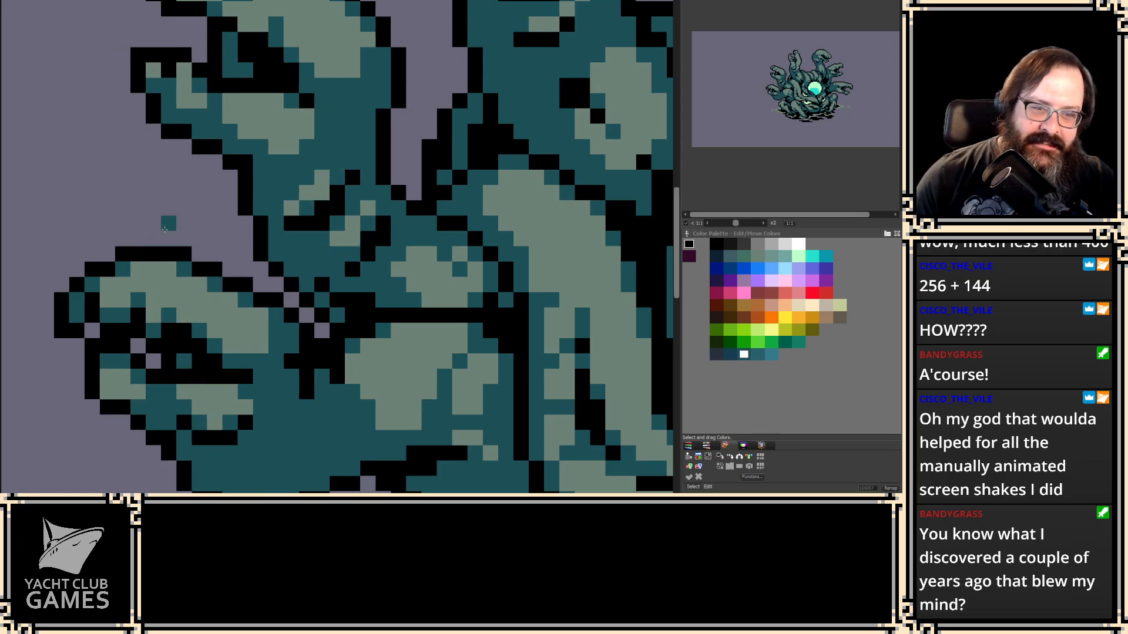
key("1")
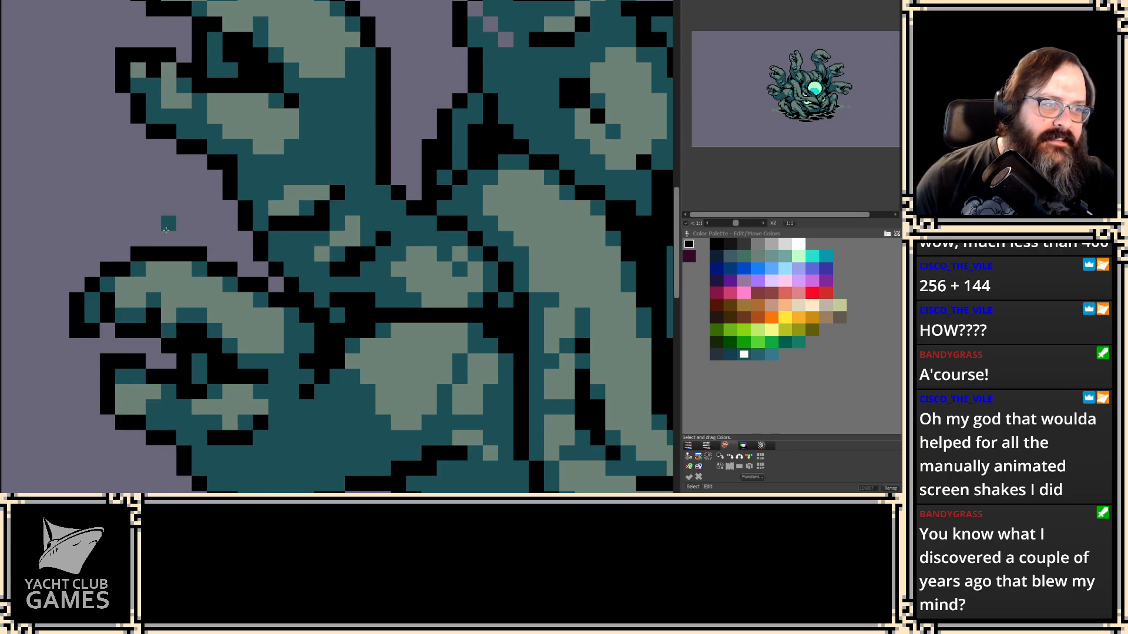
left_click(306, 285, "ctrl")
left_click(140, 210)
key("1")
key("1")
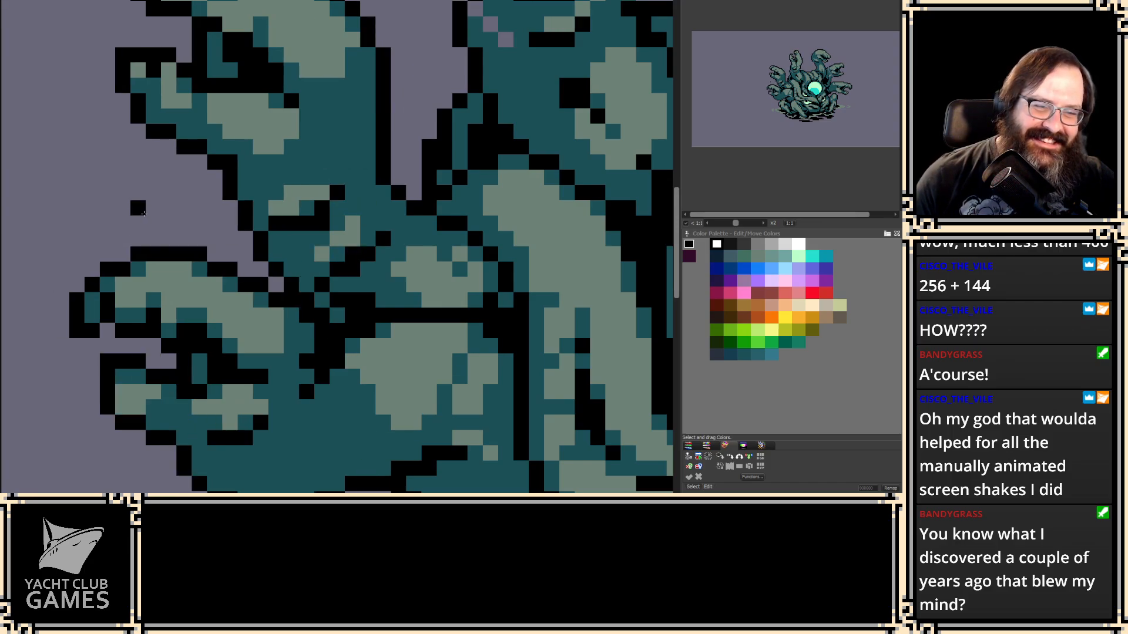
key("1")
left_click(322, 283, "ctrl")
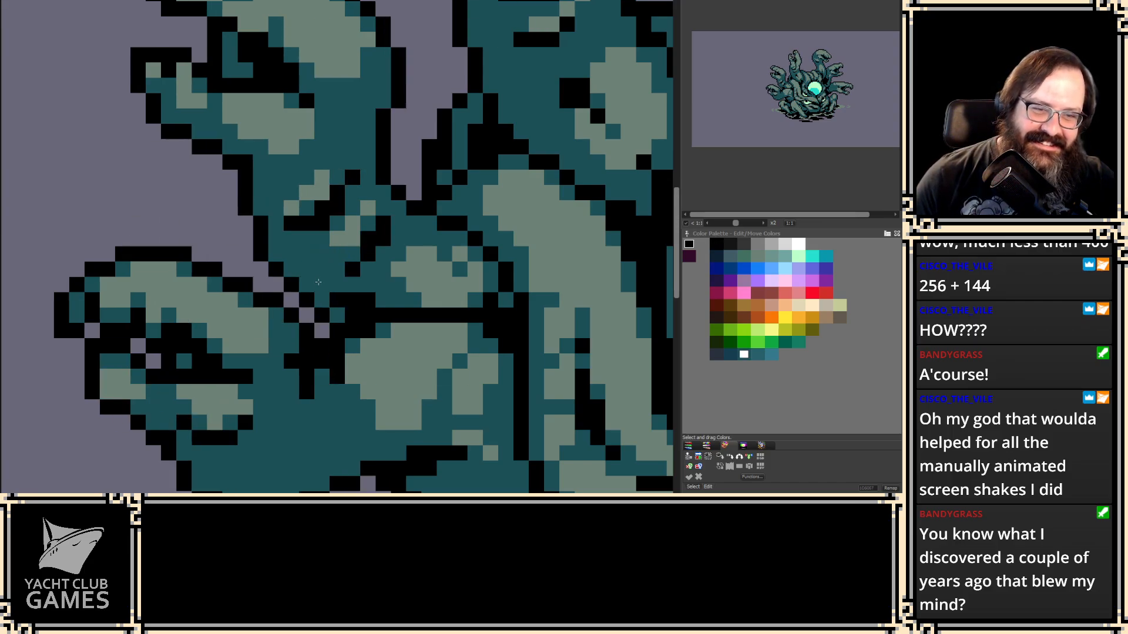
key("1")
key("1")
left_click(175, 230)
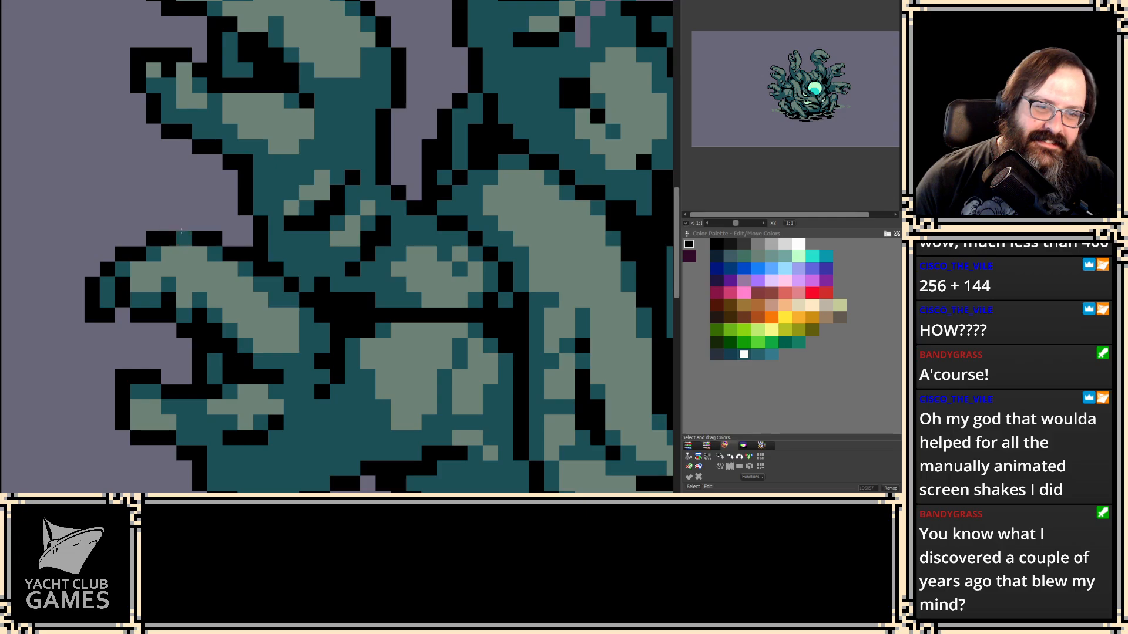
- Extend the black outline beneath the base of the upper-left arm by two pixels and sample the arm's teal
key("1")
left_click(356, 310, "ctrl")
left_click(368, 301)
left_click(383, 301)
left_click(337, 285, "ctrl")
left_click(275, 300)
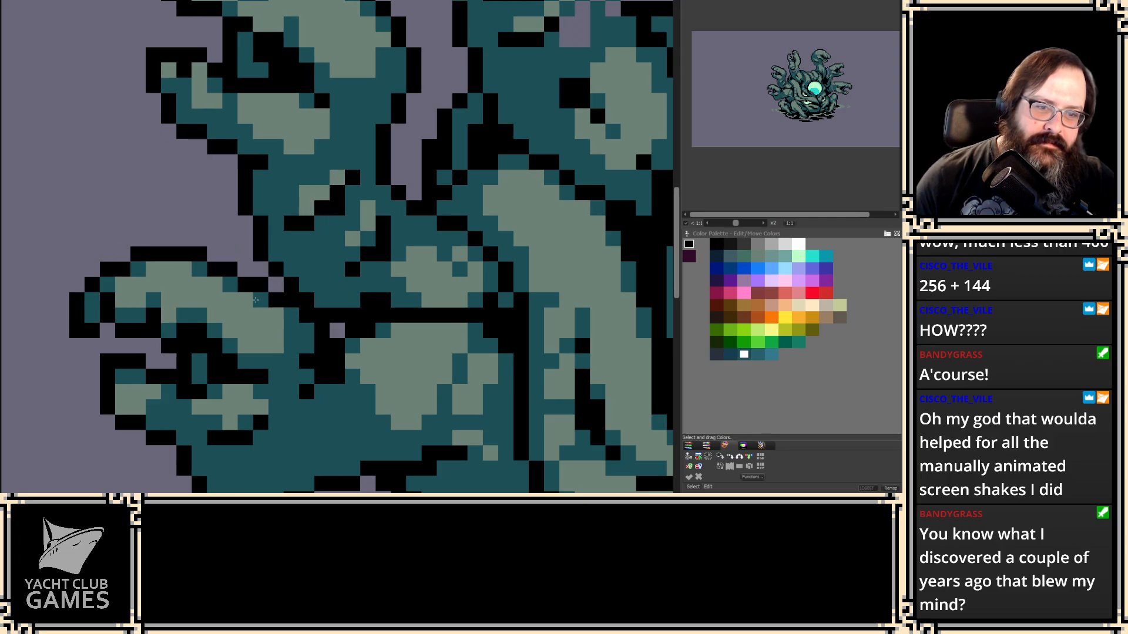
- Flip through the animation frames to examine the outlines and folds of the two left arms and the raised arm
key("1")
key("1")
key("1")
key("1")
key("1")
key("1")
key("1")
key("1")
key("1")
key("1")
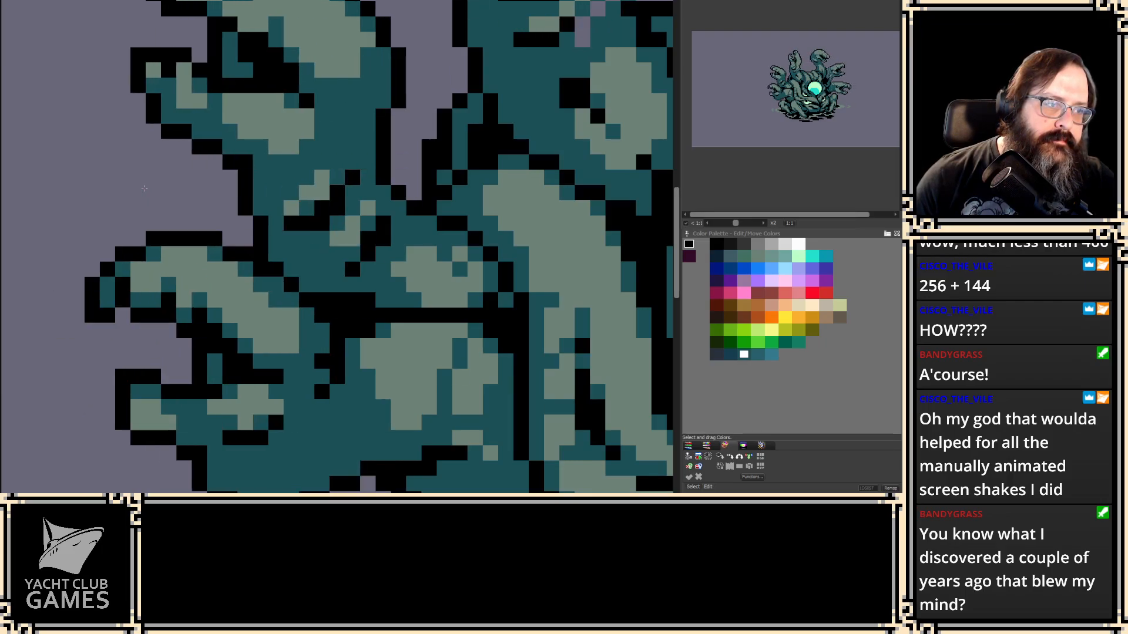
left_click_drag(144, 188, 235, 275)
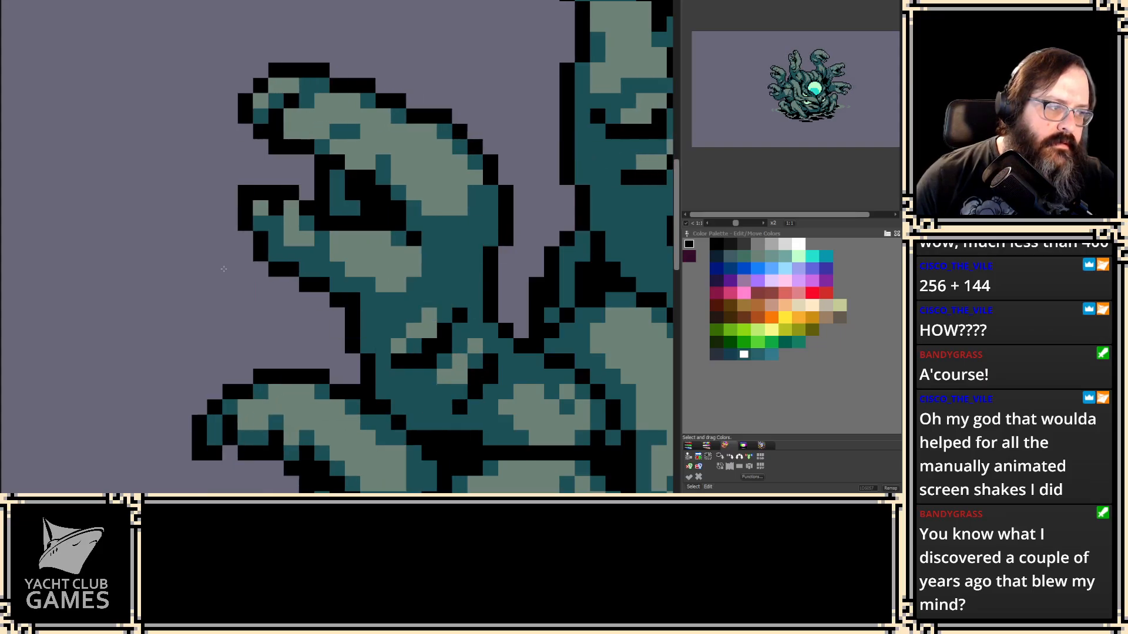
left_click(186, 290)
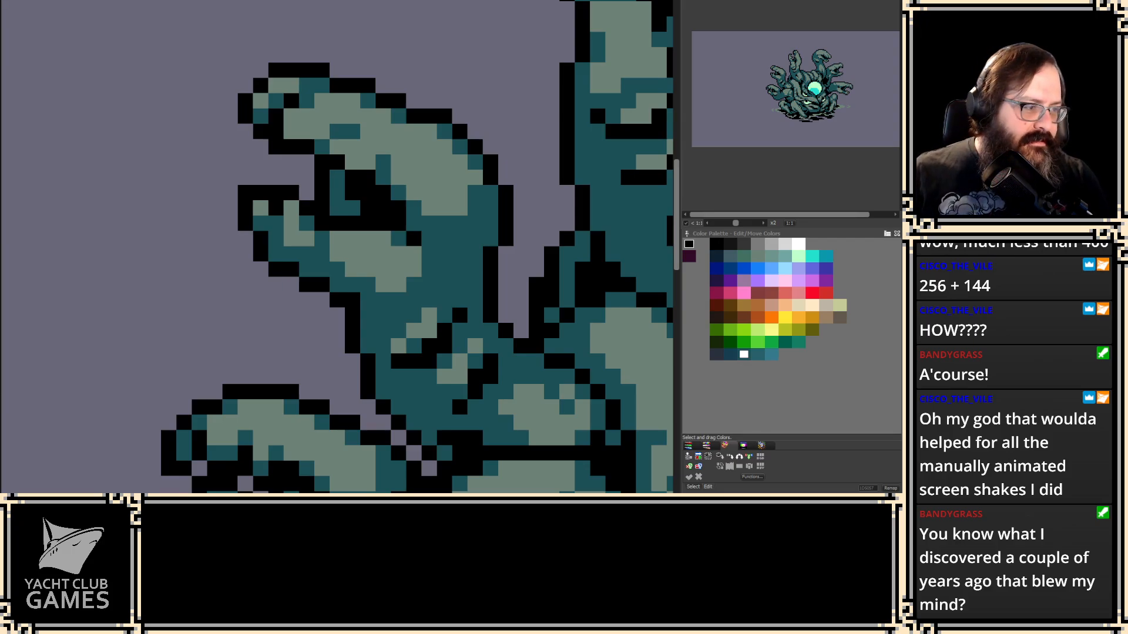
scroll(314, 210, "down", 2)
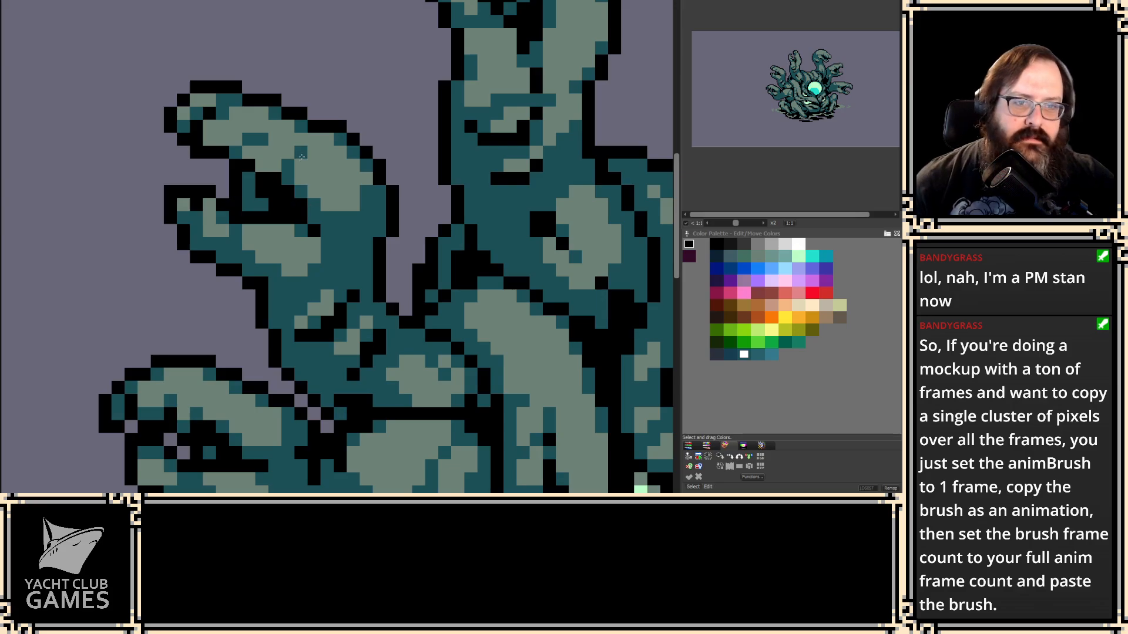
scroll(327, 131, "up", 3)
left_click(345, 116)
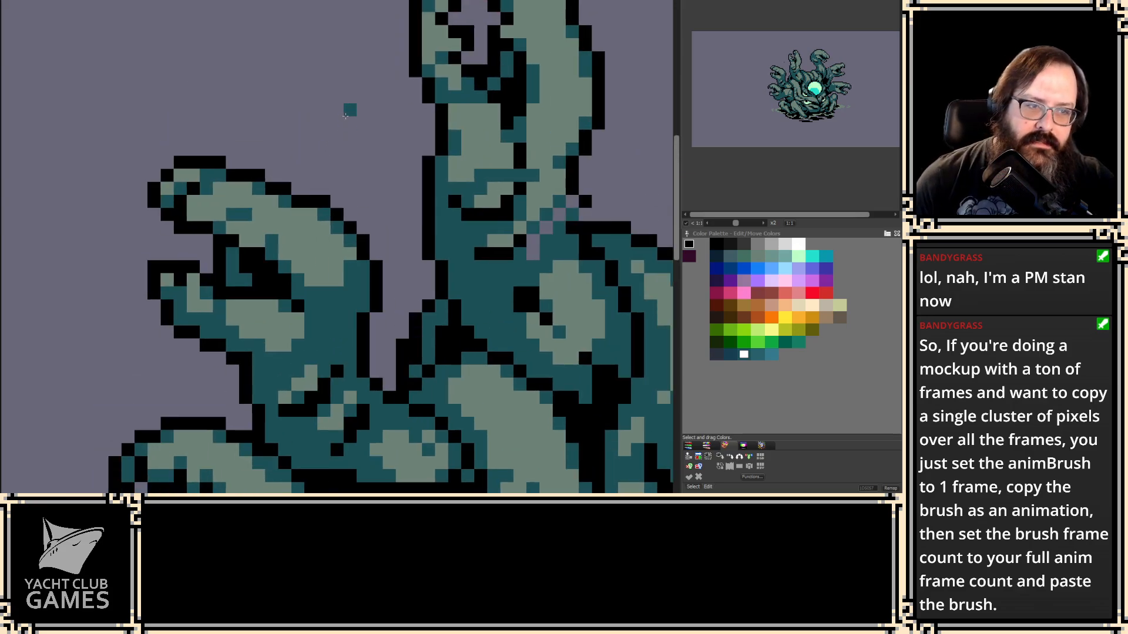
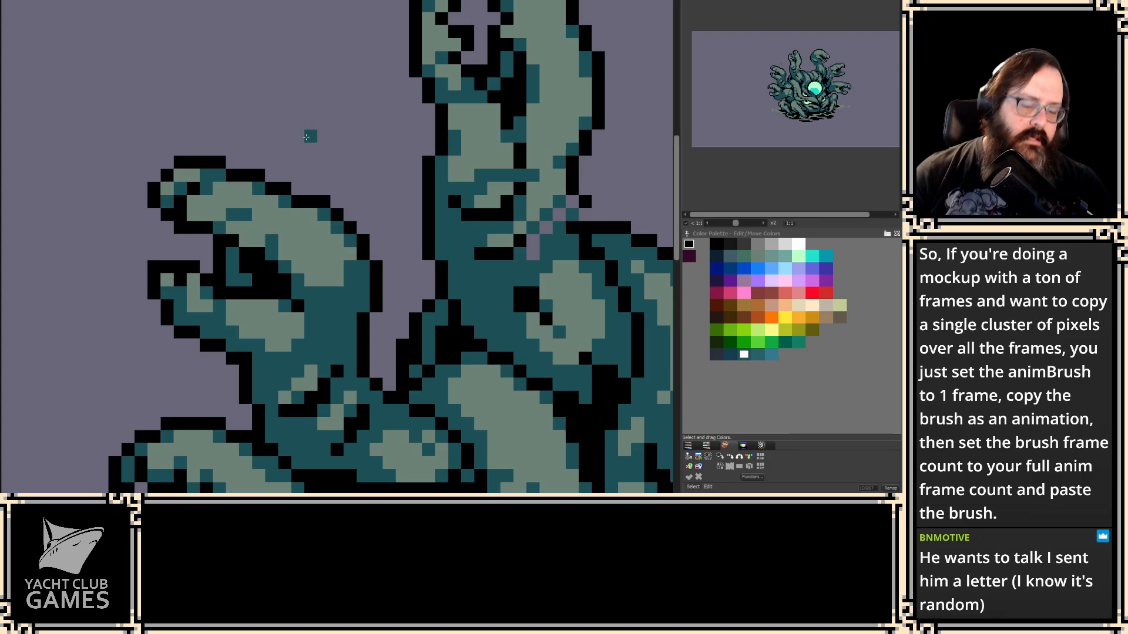
- Pick up a piece of the raised upper arm as a brush and stamp it on the empty background beside the monster
left_click_drag(293, 130, 240, 169)
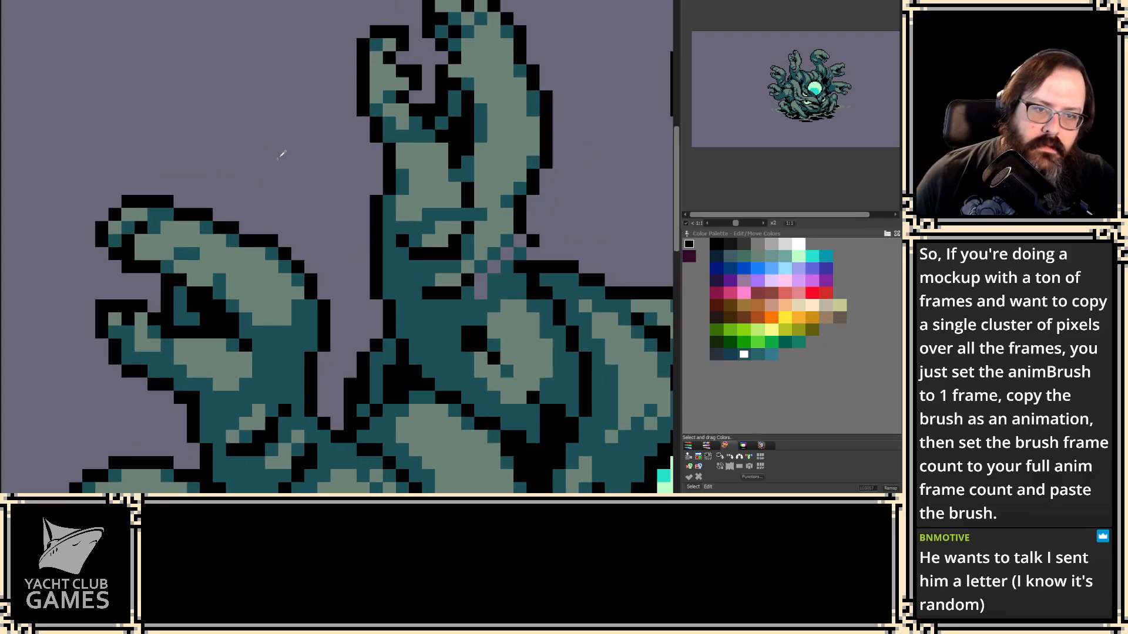
scroll(277, 161, "down", 1)
scroll(229, 191, "up", 1)
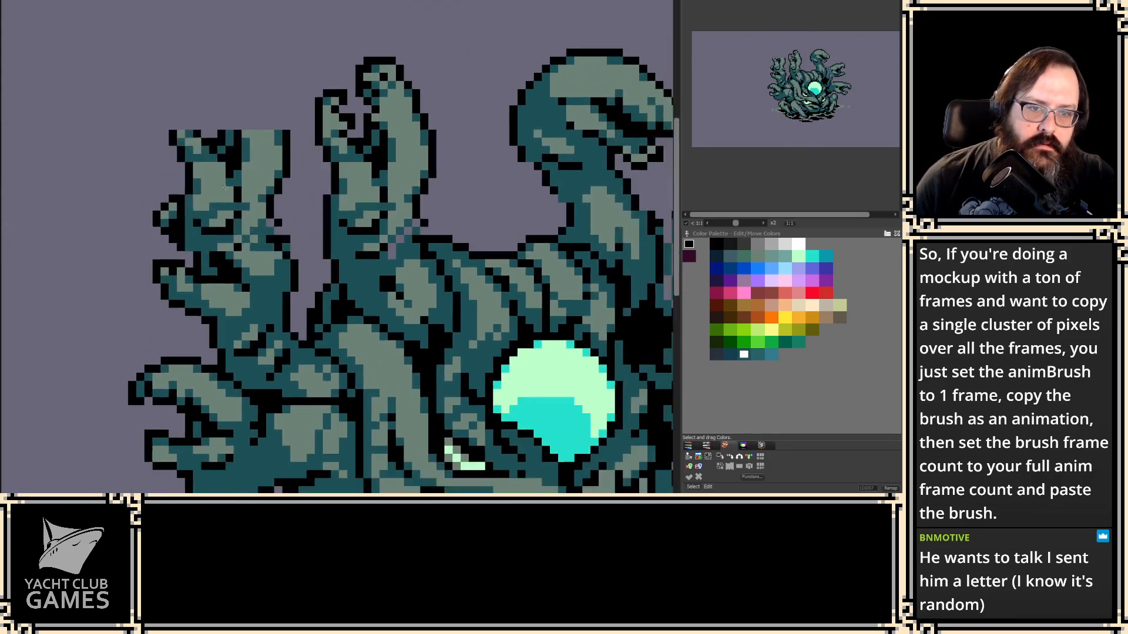
scroll(229, 191, "down", 1)
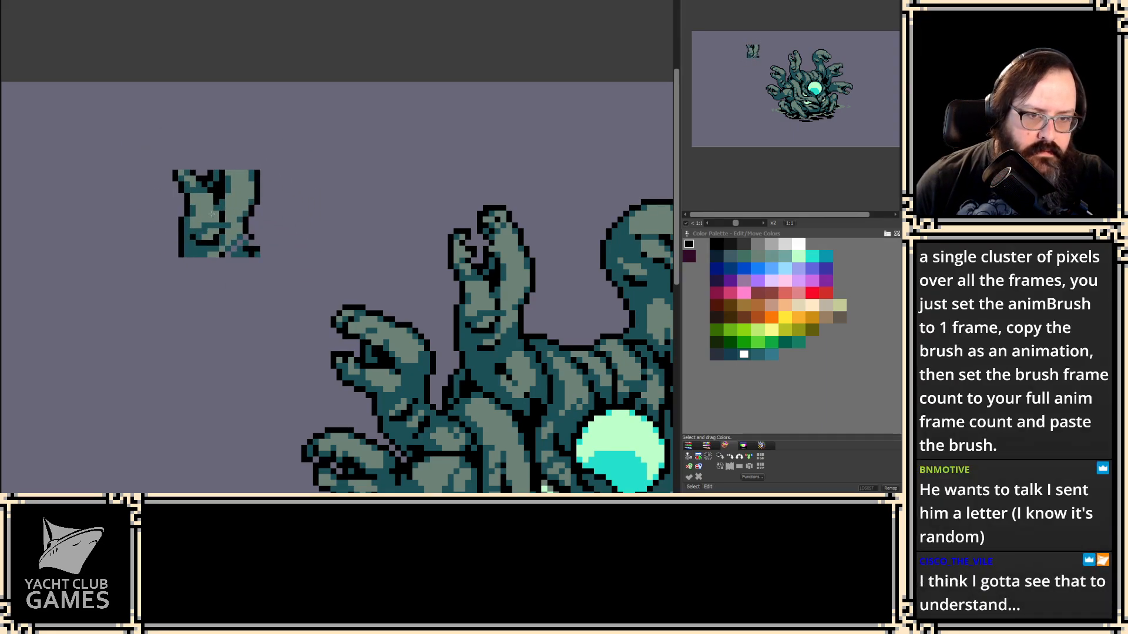
left_click(212, 214)
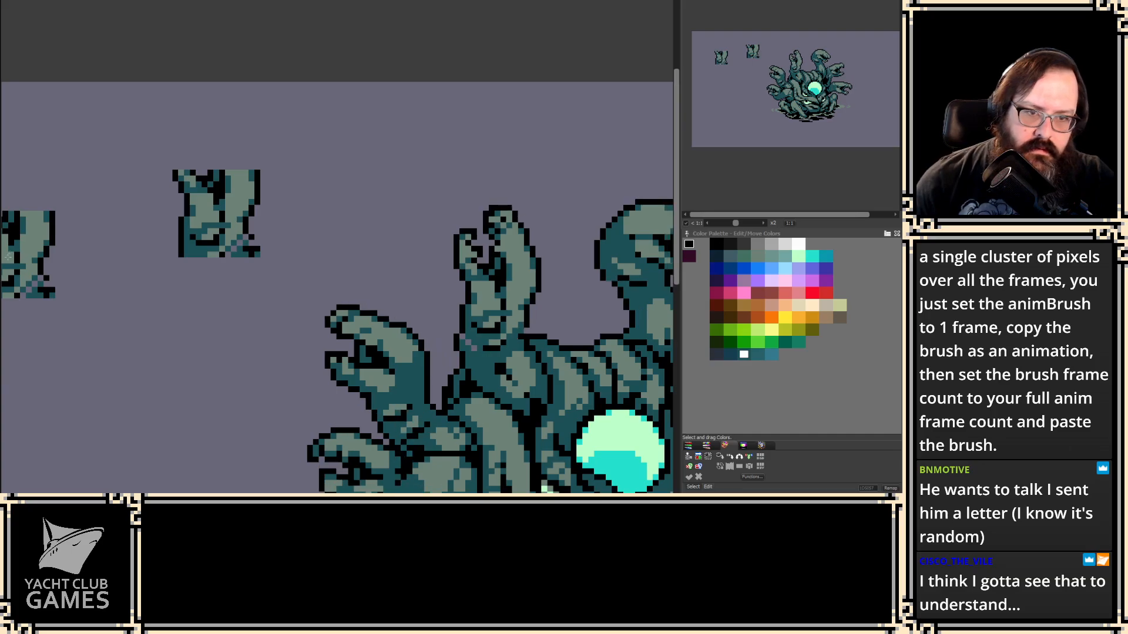
left_click(8, 254)
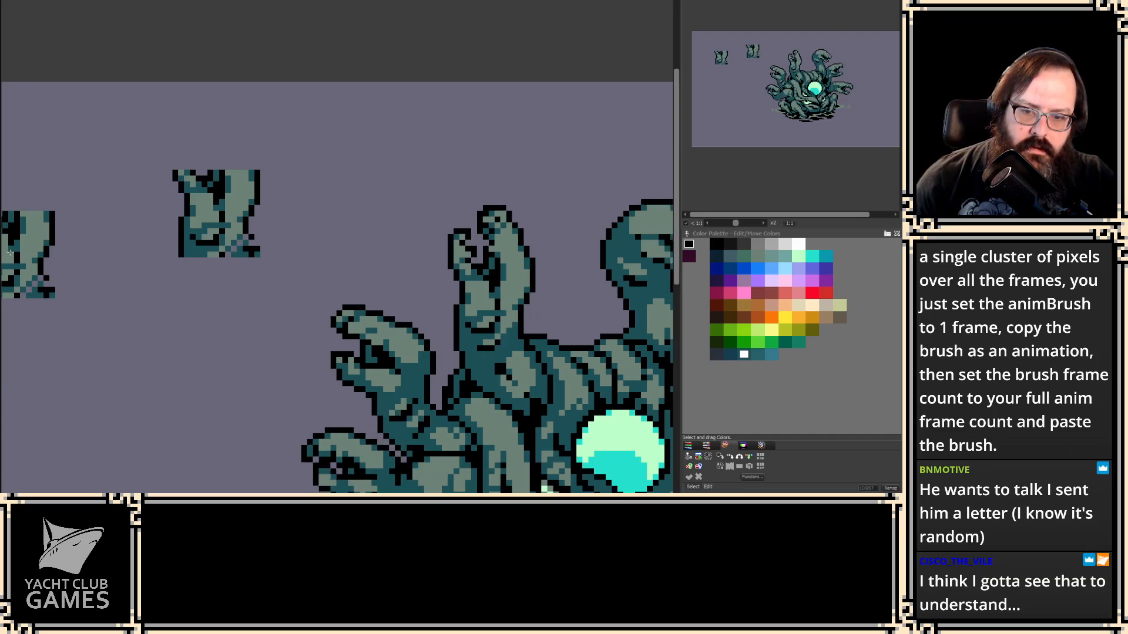
key("2")
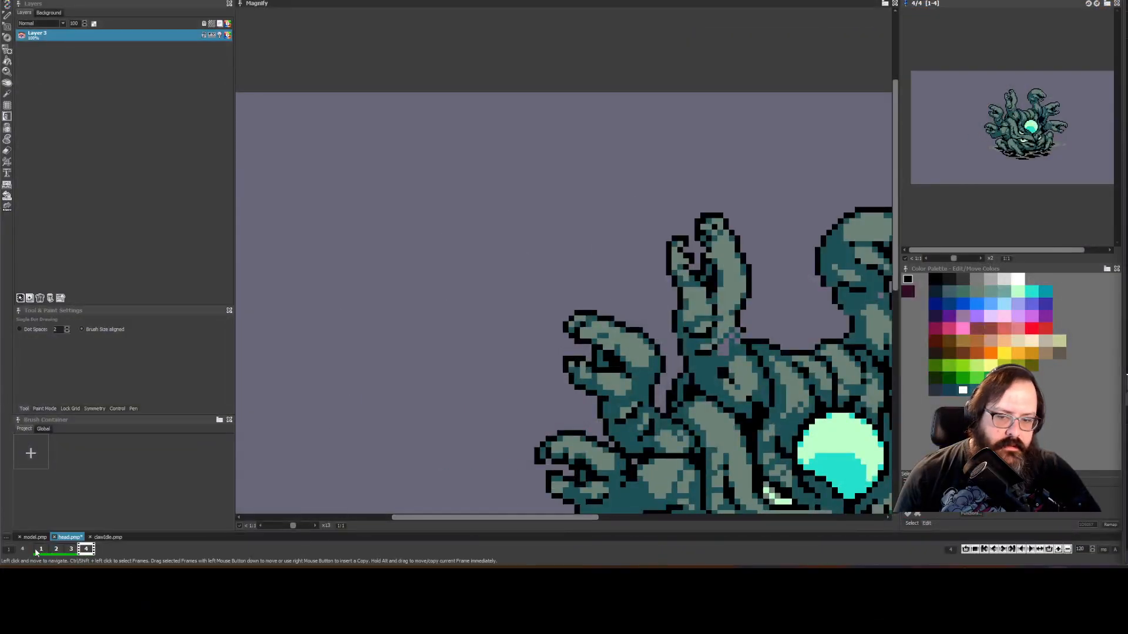
- Limit the active frame range to frames 2 to 3, and restore it to frames 1 to 4
left_click(57, 549)
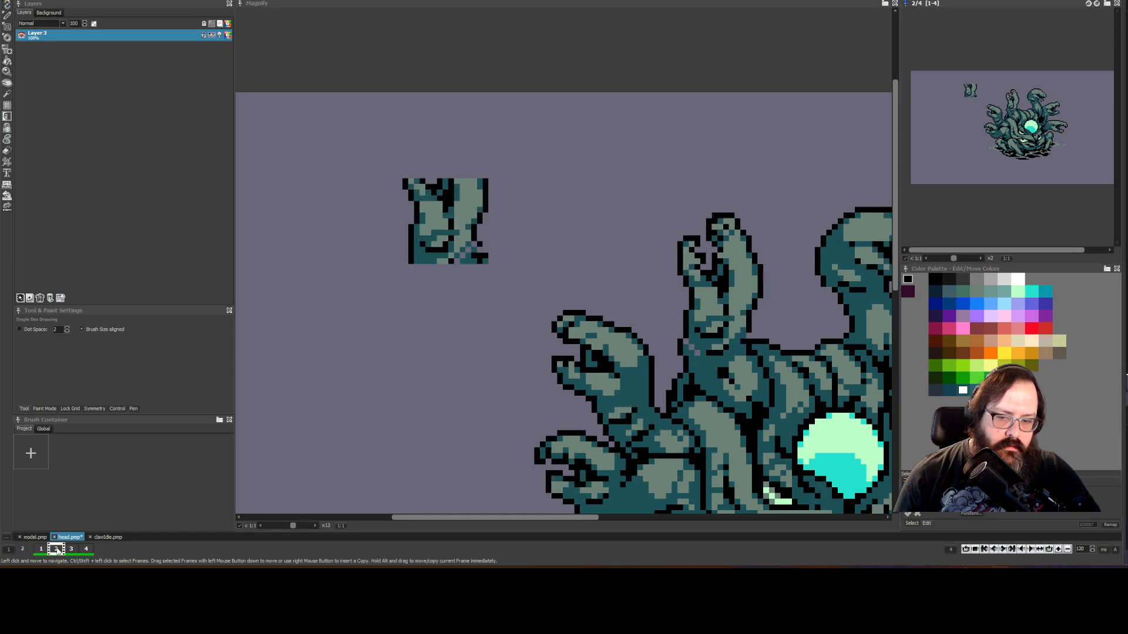
left_click(71, 549)
left_click(86, 549)
key("Right")
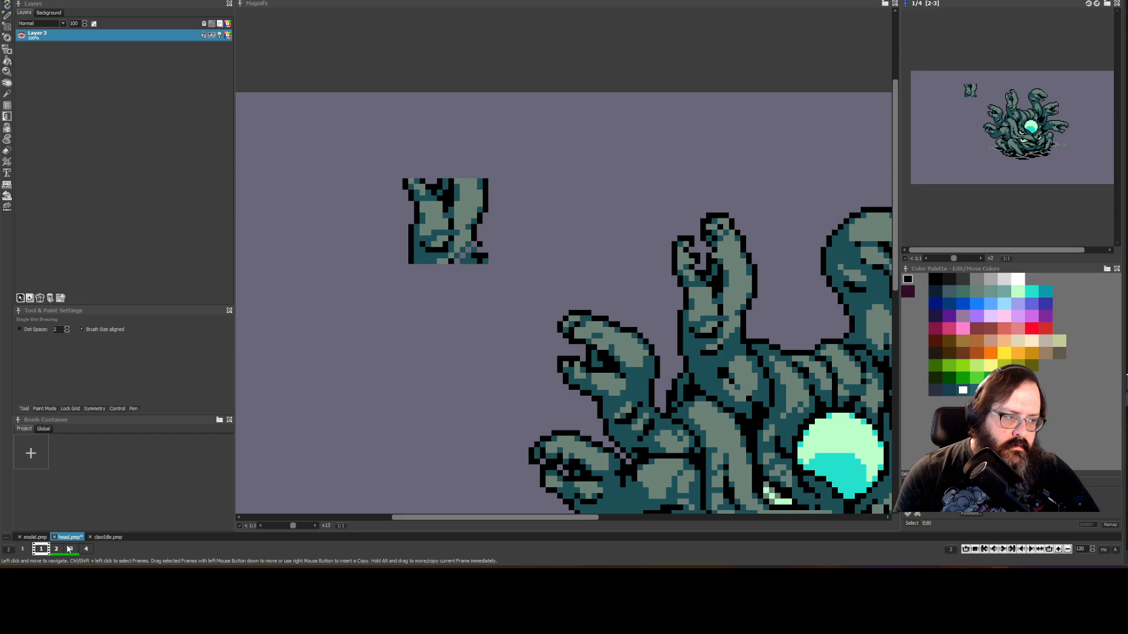
left_click(85, 550)
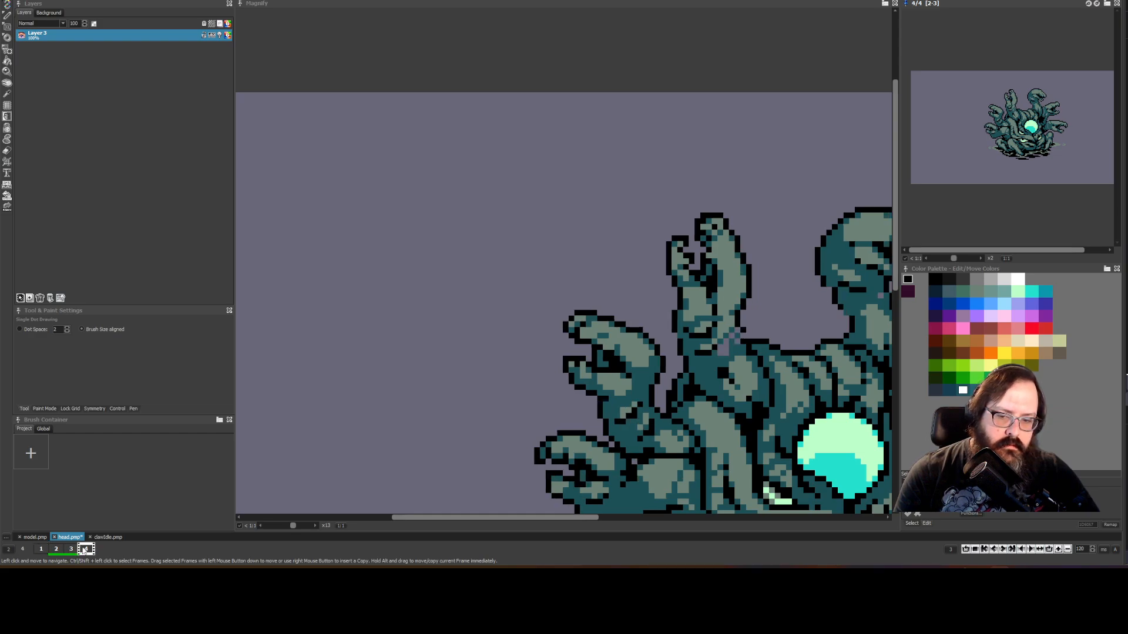
left_click(46, 555)
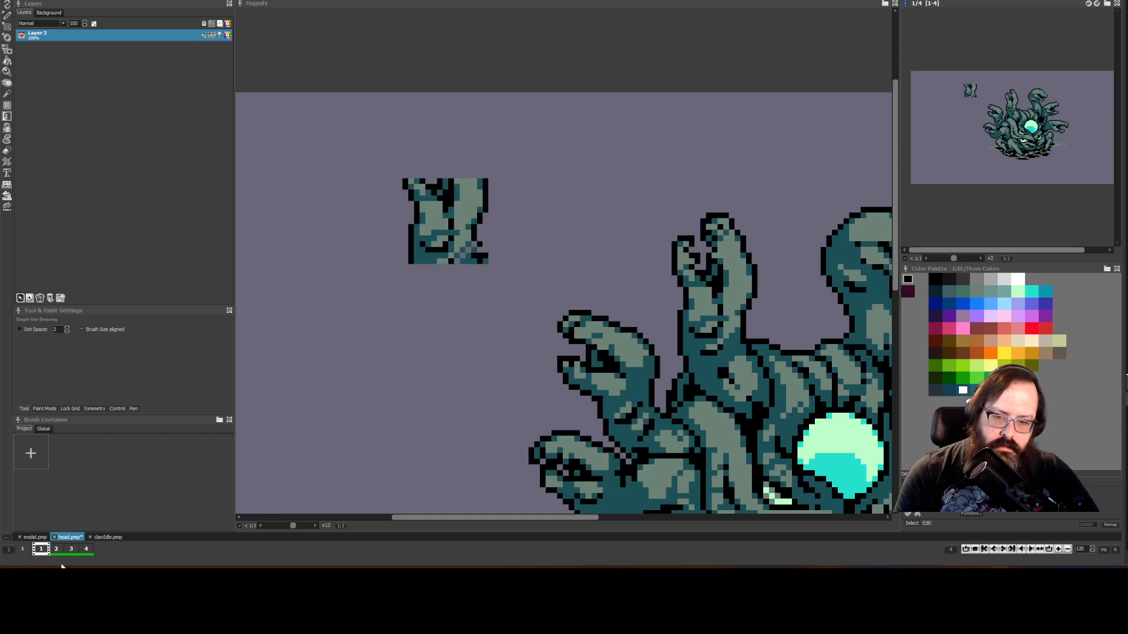
left_click(67, 553)
left_click(86, 551)
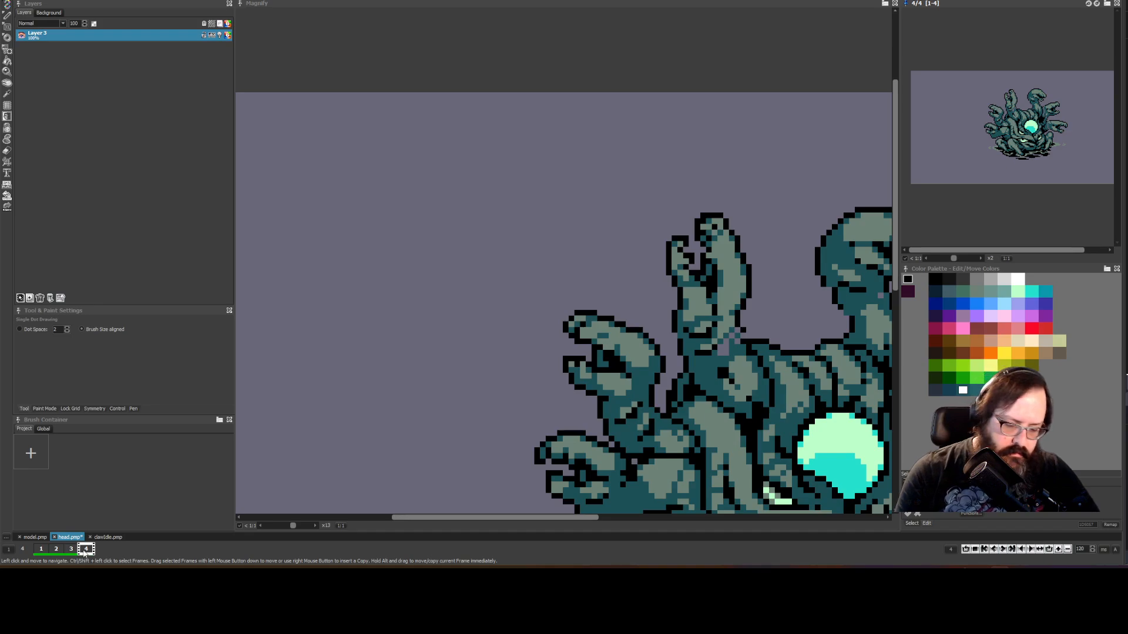
- Extend the animation to 49 frames and place the arm-piece brush on the empty background through frames 13 to 24
key("Insert")
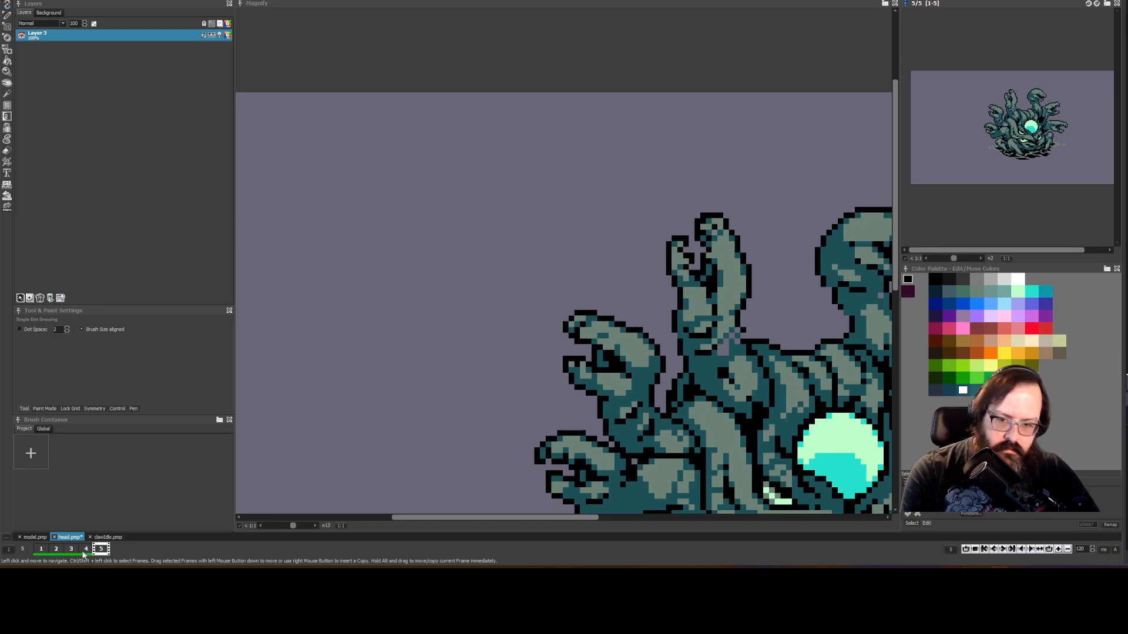
left_click(221, 550, "shift")
left_click(385, 550)
left_click(384, 551, "shift")
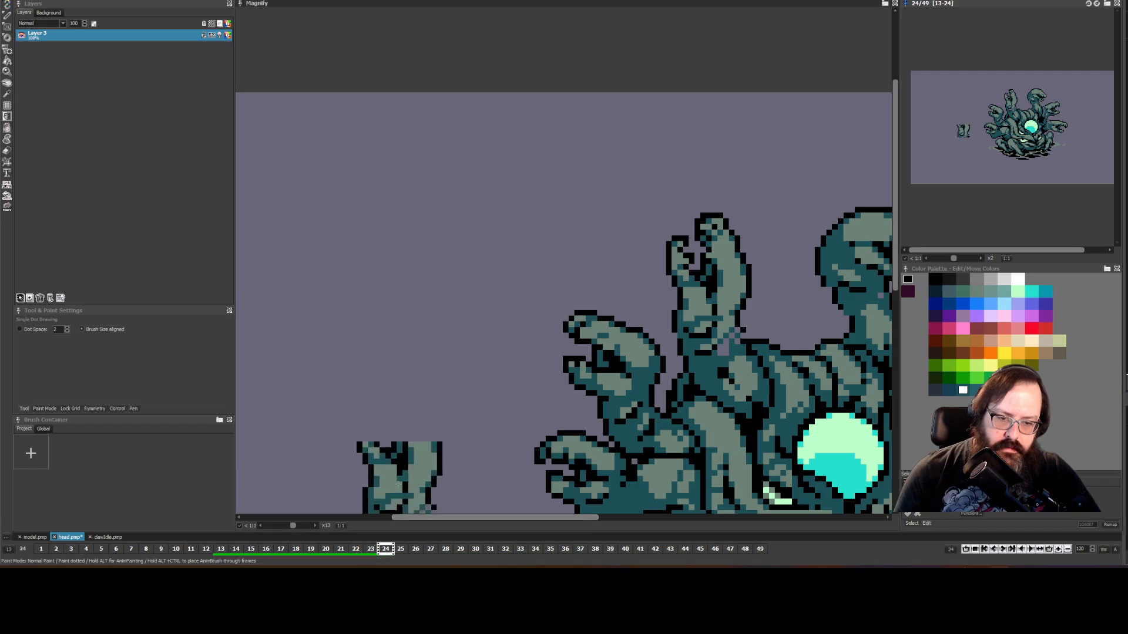
left_click(438, 194, "ctrl+alt")
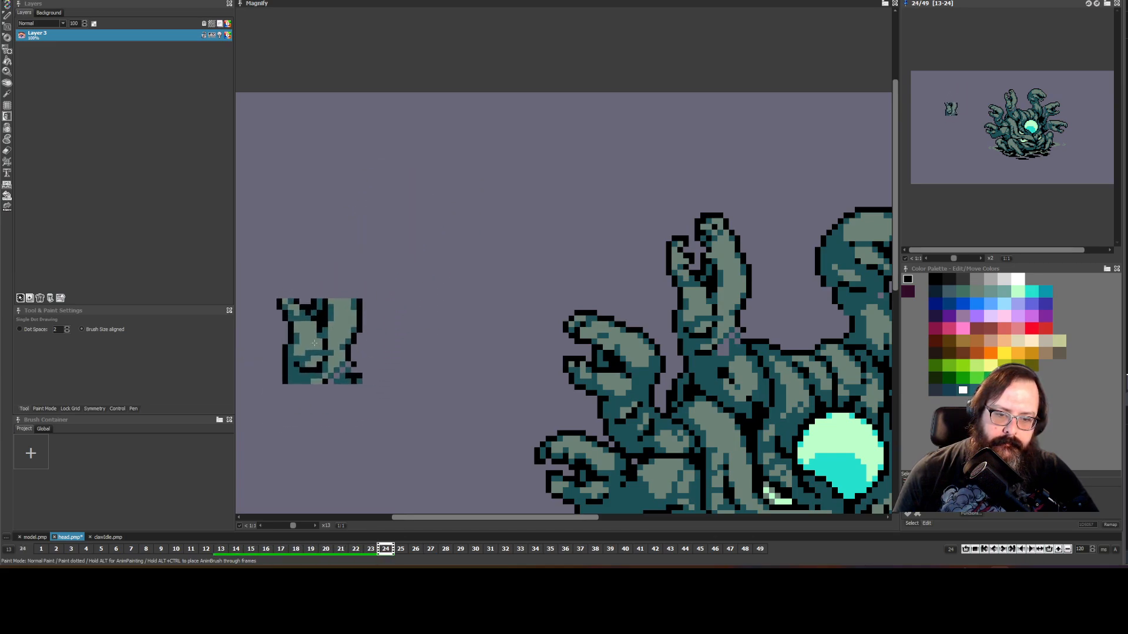
key("b")
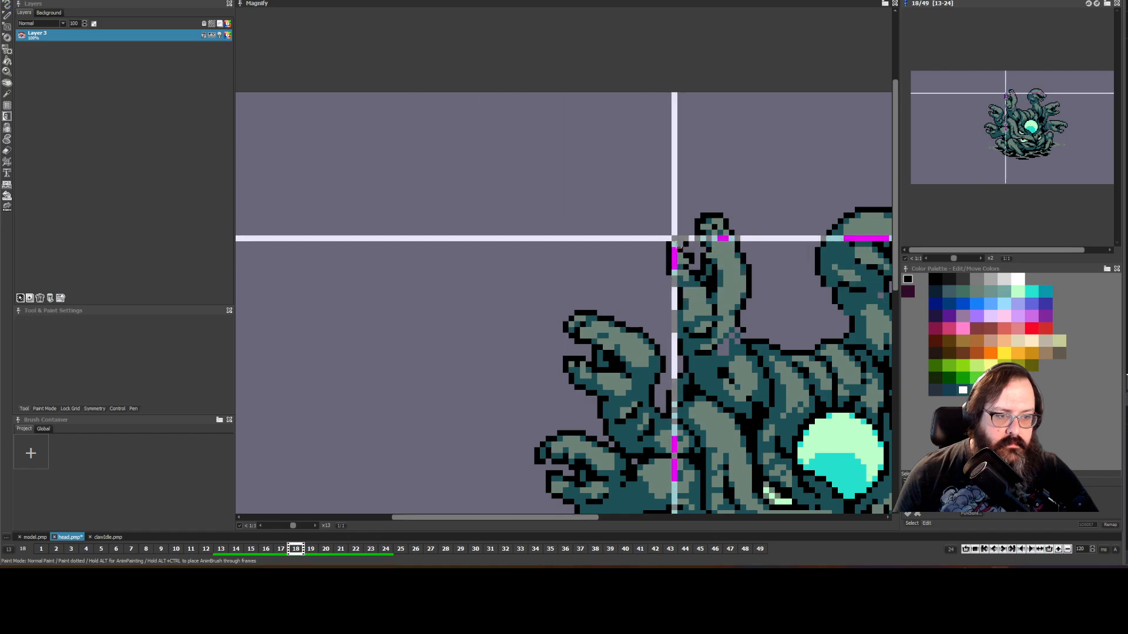
- Set the AnimBrush to grab 4 frames and pick up the whole raised upper arm starting at frame 1
left_click(40, 549)
key("shift+b")
type("4")
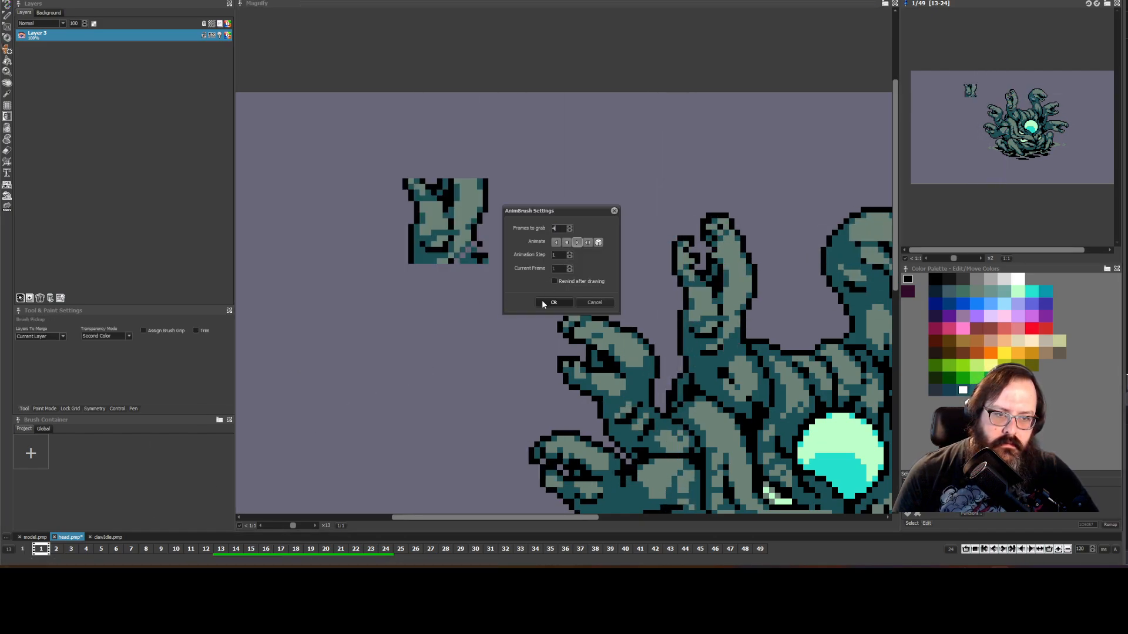
left_click(543, 303)
left_click_drag(658, 171, 783, 346)
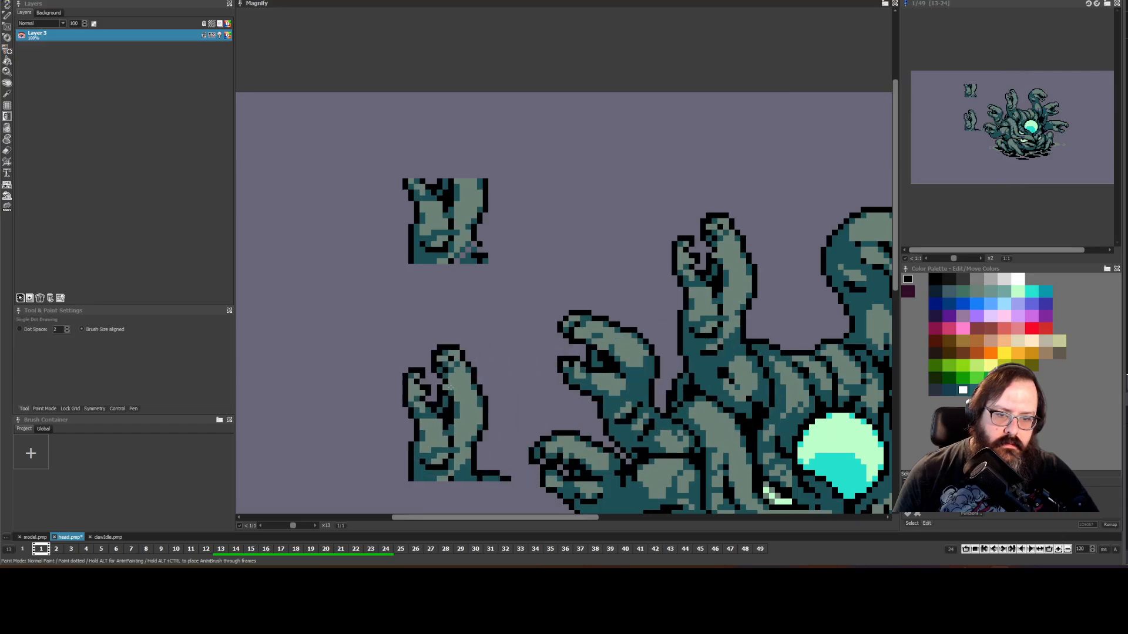
- Set the AnimBrush to 12 frames and place the raised arm on the empty background starting at frame 13
left_click(221, 549)
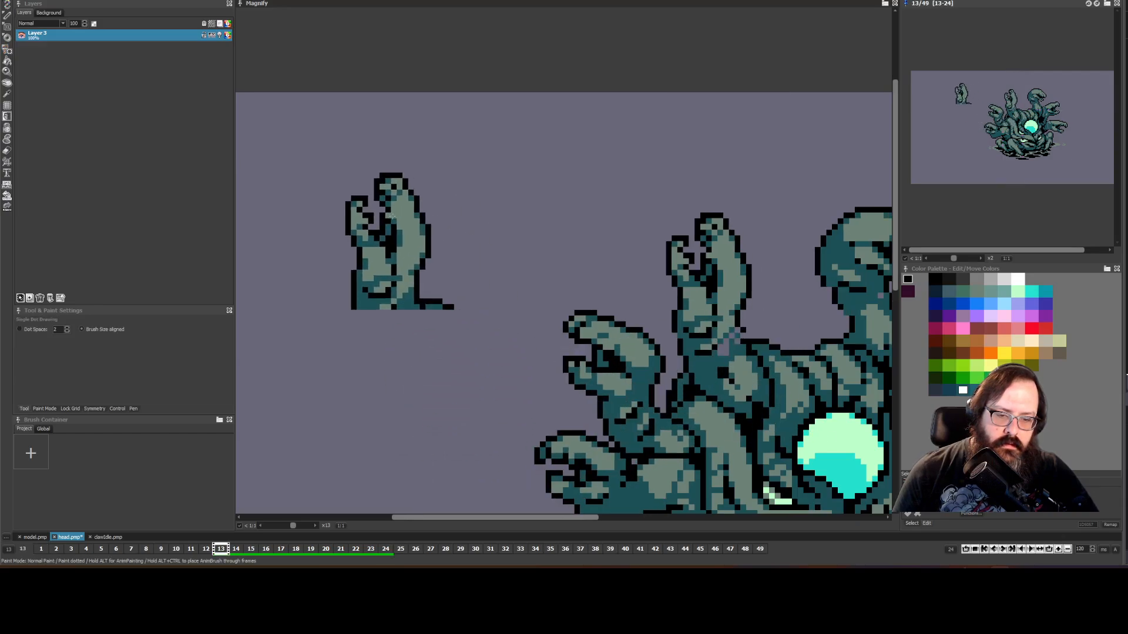
key("shift+b")
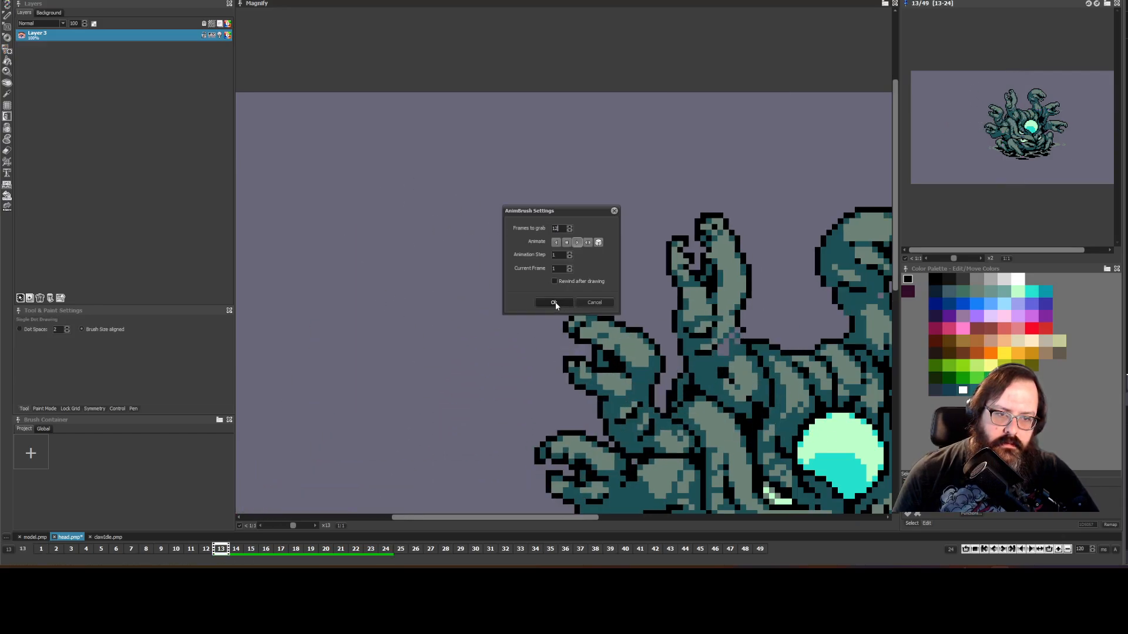
left_click(554, 303)
left_click(400, 250)
- Step through frames 13 to 24 to check the motion of the placed arm copy
key("Right")
key("Right")
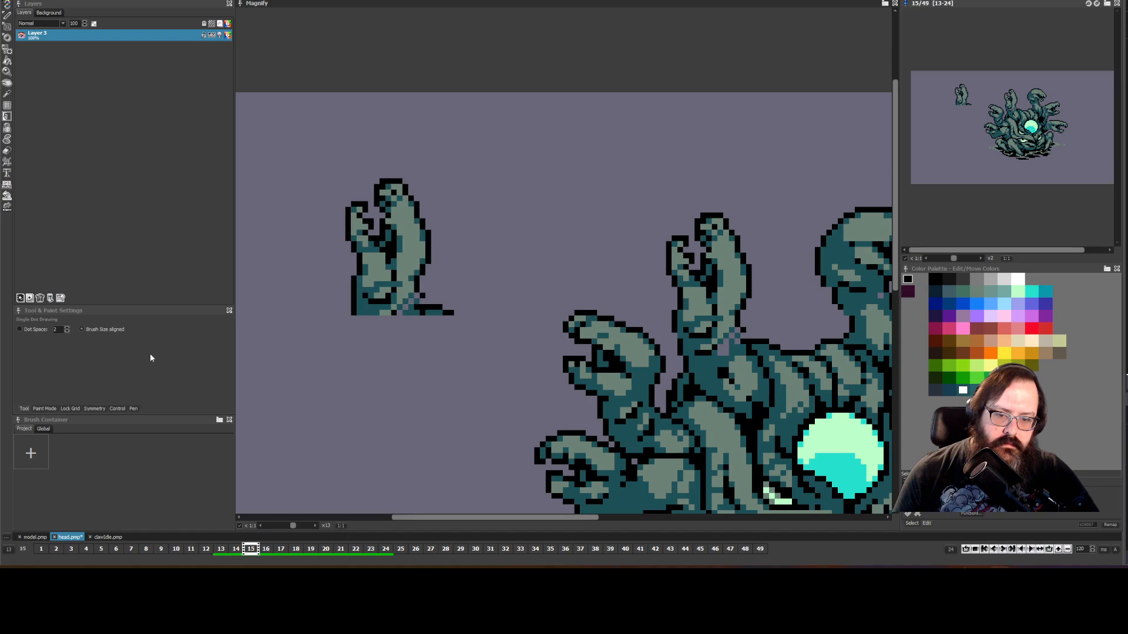
key("Right")
key("Right")
key("Right")
key("Right")
key("Right")
key("Right")
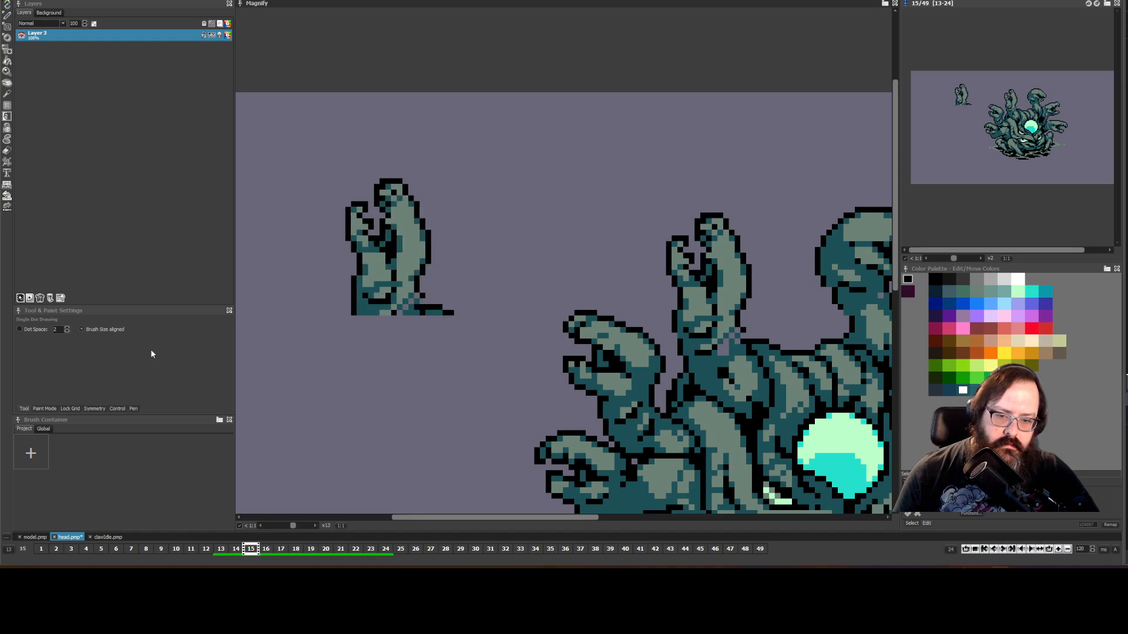
key("Right")
key("Right")
key("Right")
key("Right")
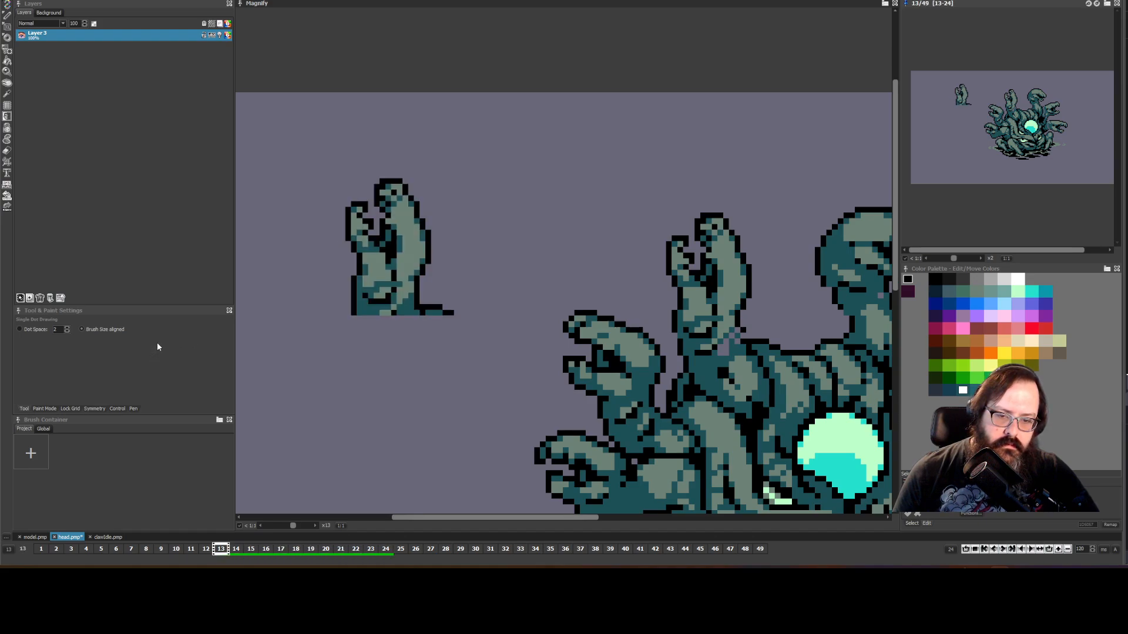
- Select the full frame range 1 to 49 and delete frames 5 to 49
left_click(42, 550)
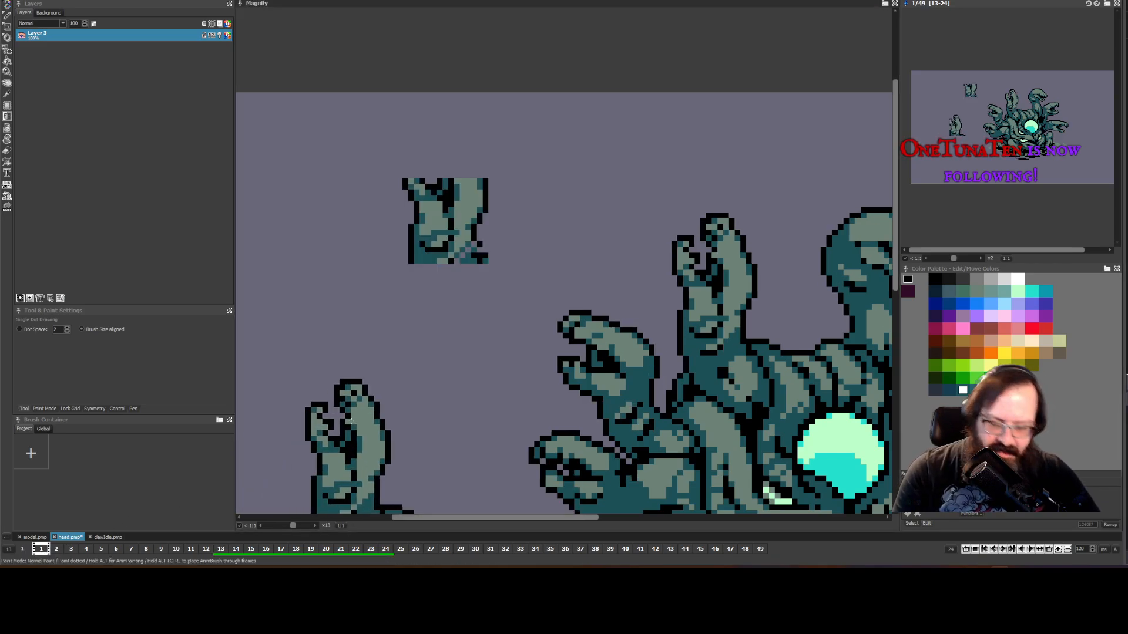
left_click(760, 549, "shift")
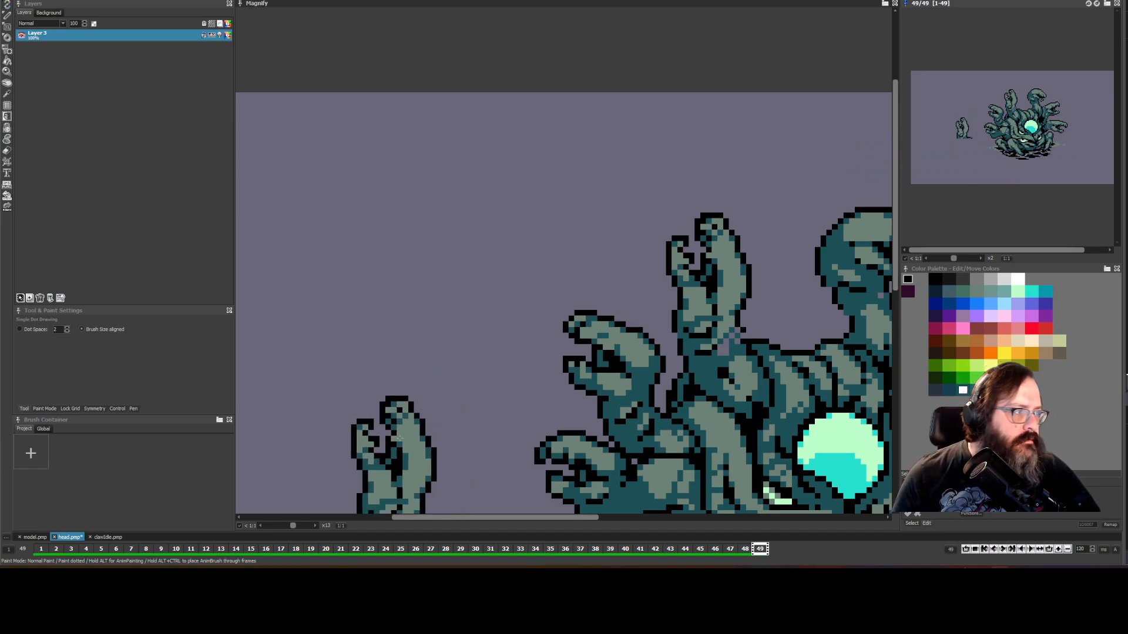
key("Return")
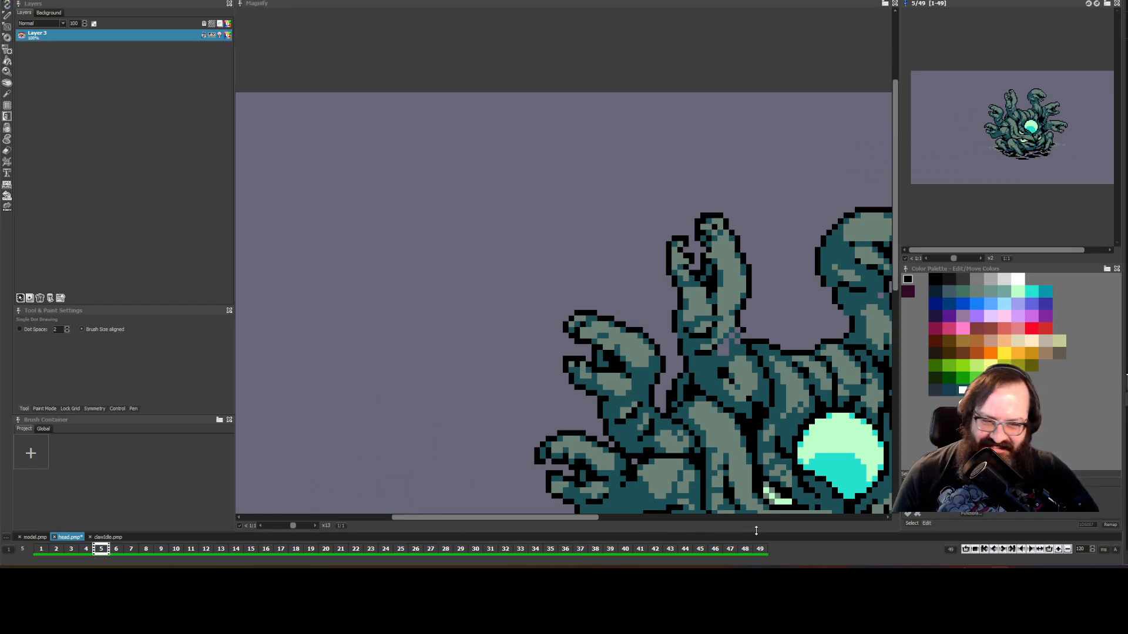
left_click(762, 550, "shift")
key("Delete")
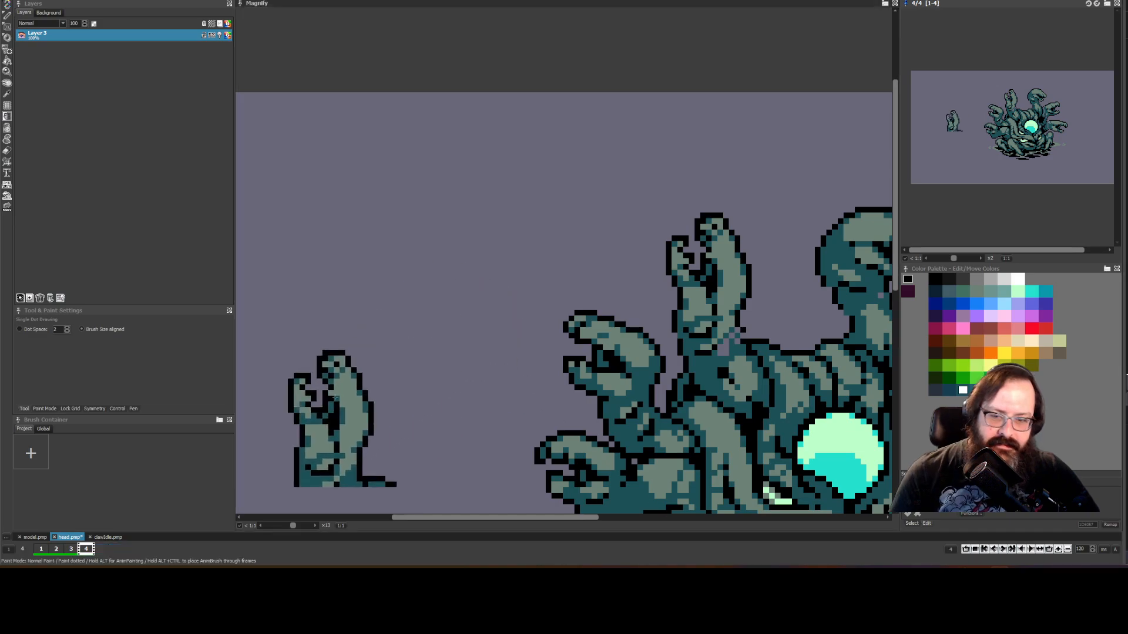
- Clear the leftover stamped arm piece from the empty background beside the monster
key("b")
key("1")
left_click_drag(390, 126, 505, 271)
left_click_drag(404, 237, 272, 219)
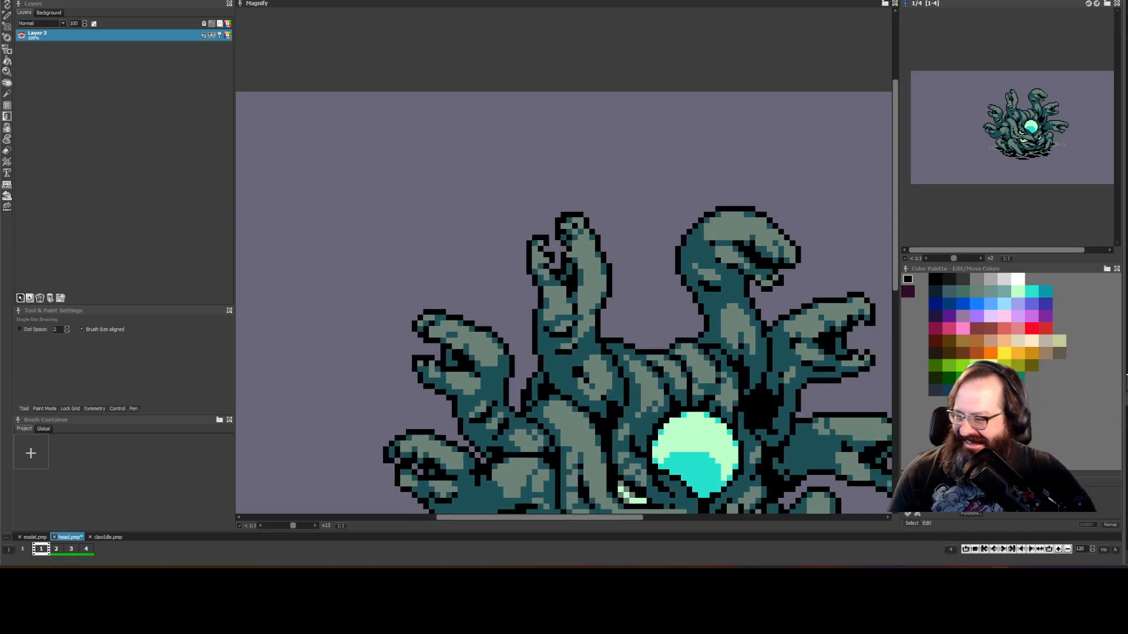
mouse_move(410, 205)
left_mouse_down()
mouse_move(490, 198)
mouse_move(479, 210)
mouse_move(433, 170)
left_mouse_up()
key("space")
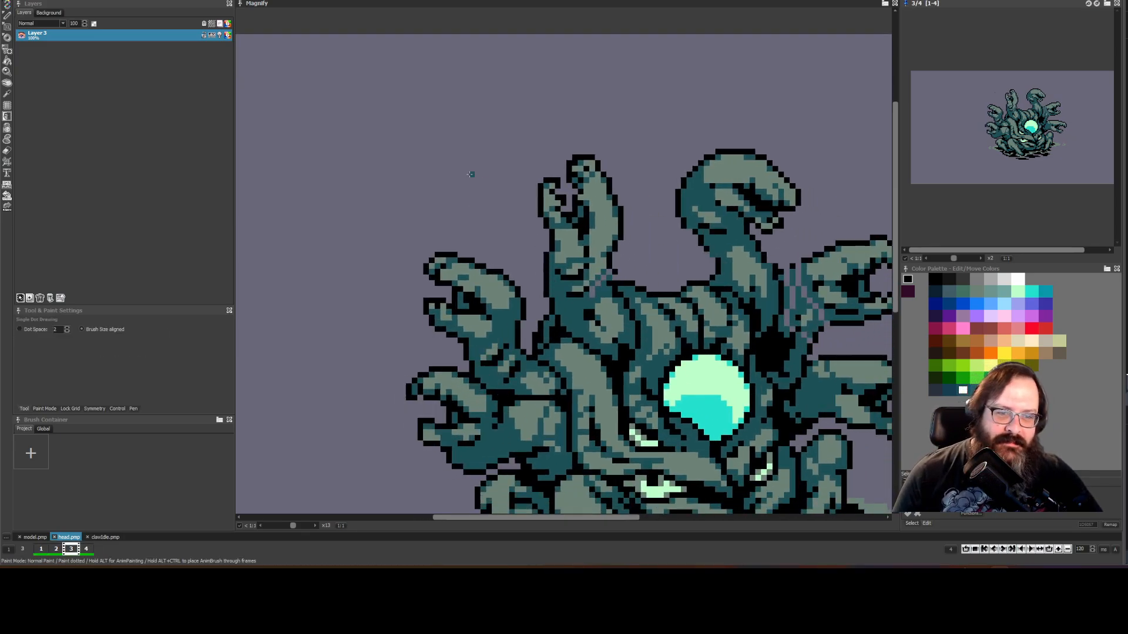
scroll(470, 335, "up", 2)
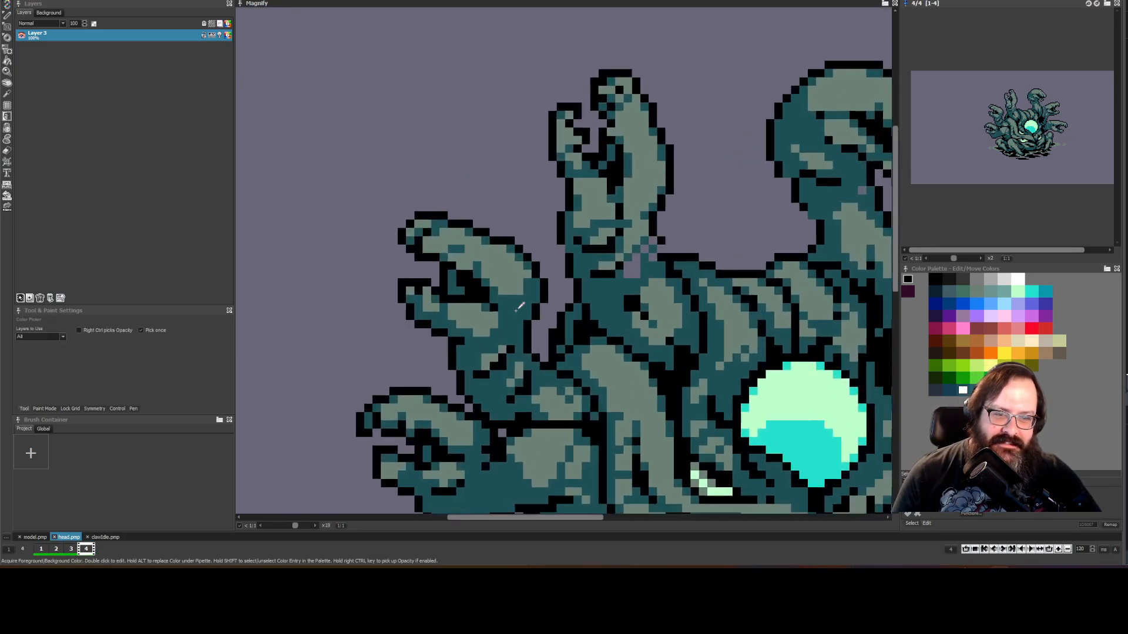
- Save the animation file and step through the frames to inspect the raised arm
left_click(526, 325)
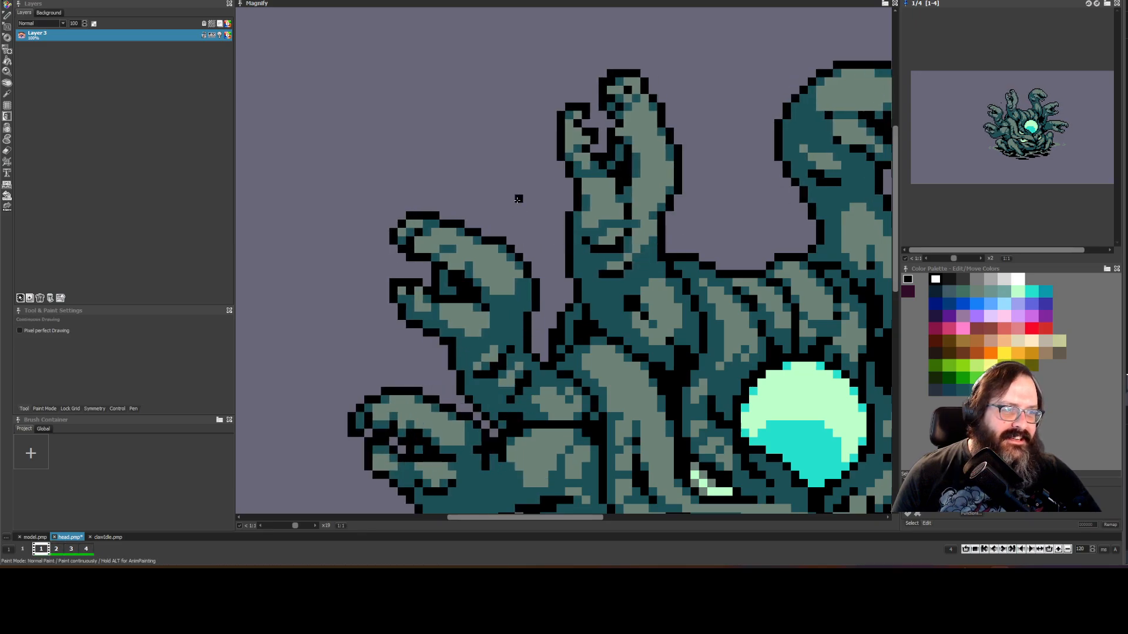
key("Right")
left_click_drag(534, 283, 566, 411)
key("ctrl+s")
left_click_drag(566, 296, 529, 232)
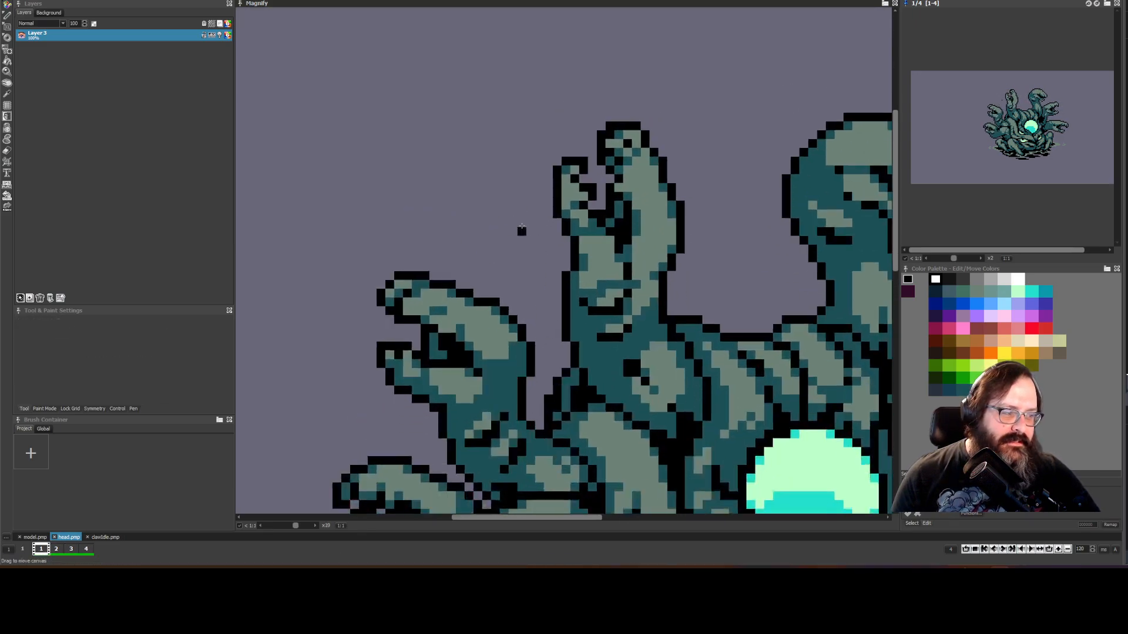
scroll(484, 194, "down", 4)
key("Right")
key("Right")
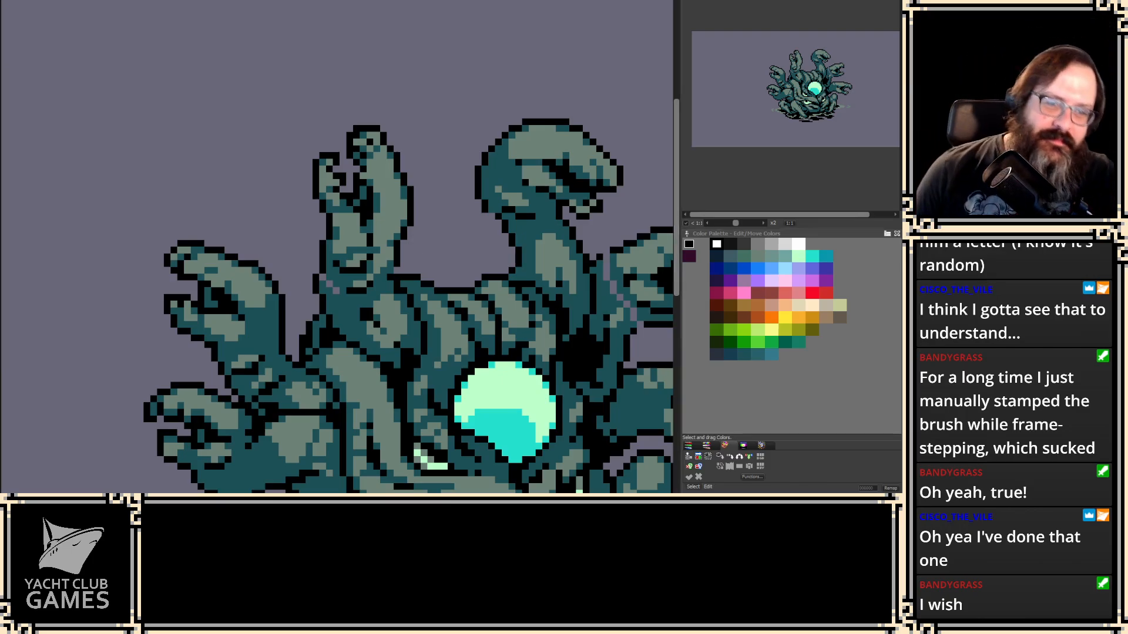
- Fill the background-coloured gap at the raised arm's base with dark teal and close its black outline
scroll(378, 163, "up", 3)
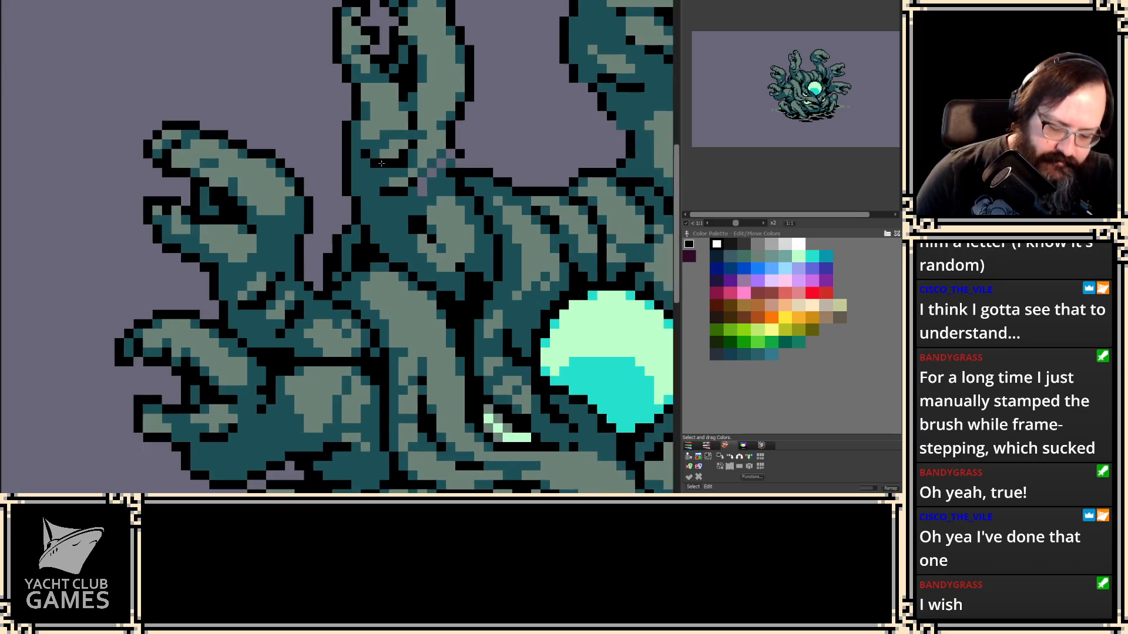
scroll(378, 163, "up", 1)
key("comma")
mouse_move(441, 160)
left_mouse_down()
mouse_move(406, 216)
mouse_move(327, 260)
mouse_move(335, 225)
mouse_move(364, 210)
mouse_move(340, 170)
left_mouse_up()
key("2")
key("2")
key("2")
key("2")
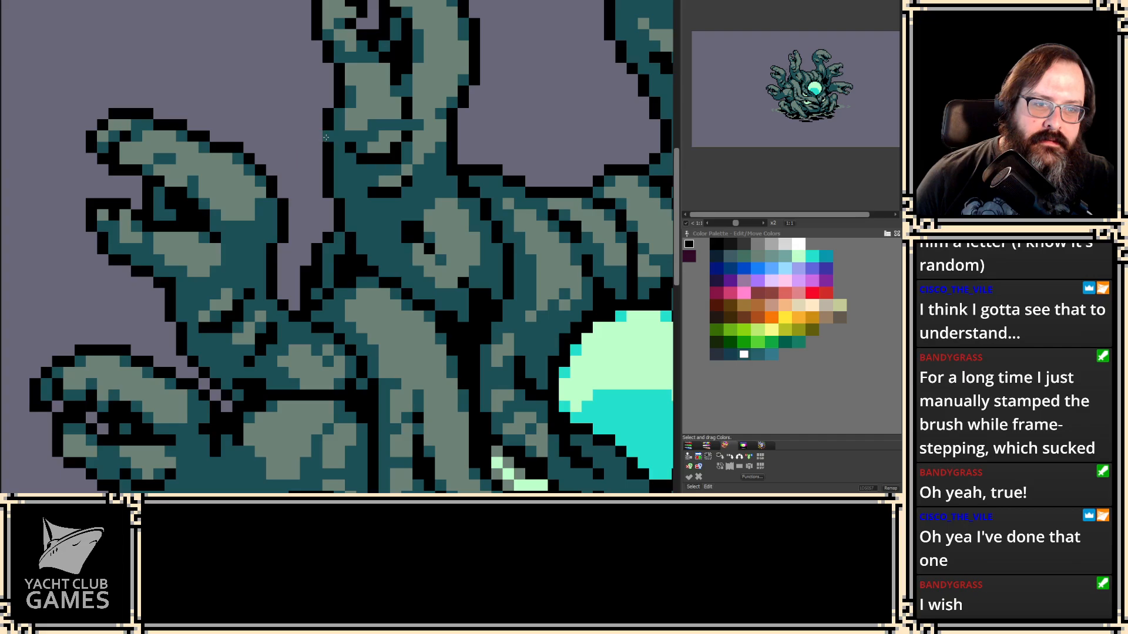
key("2")
key("comma")
key("2")
key("2")
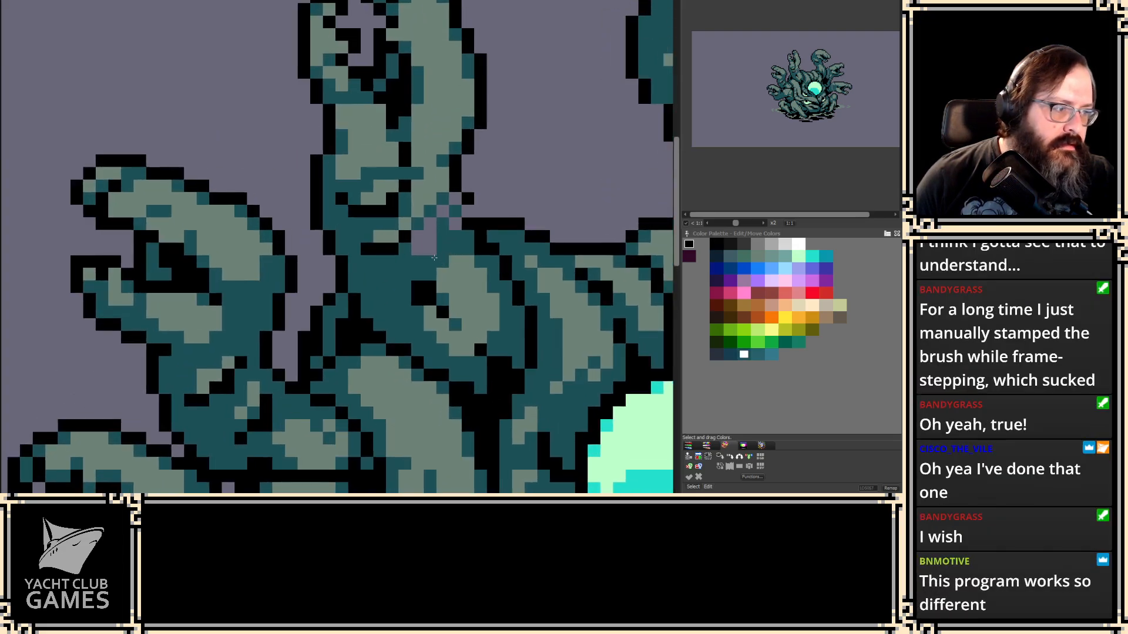
mouse_move(448, 236)
left_mouse_down()
mouse_move(420, 243)
mouse_move(457, 201)
left_mouse_up()
key("comma")
left_click(469, 202)
key("2")
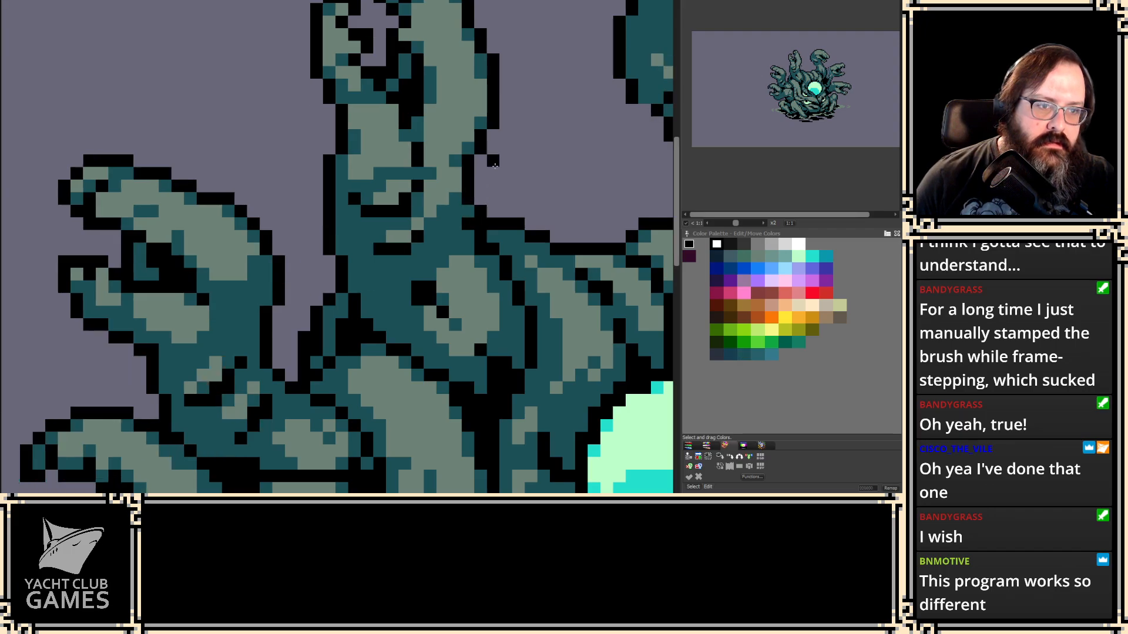
- Step back and forth through the frames to compare the raised arm's base
key("1")
key("comma")
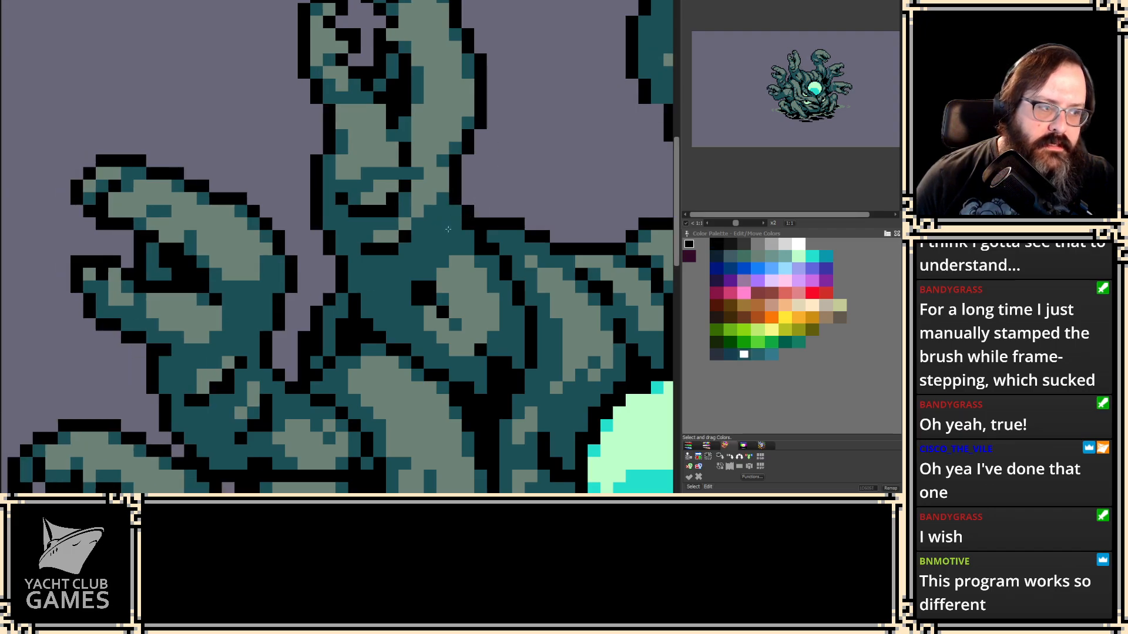
key("2")
key("period")
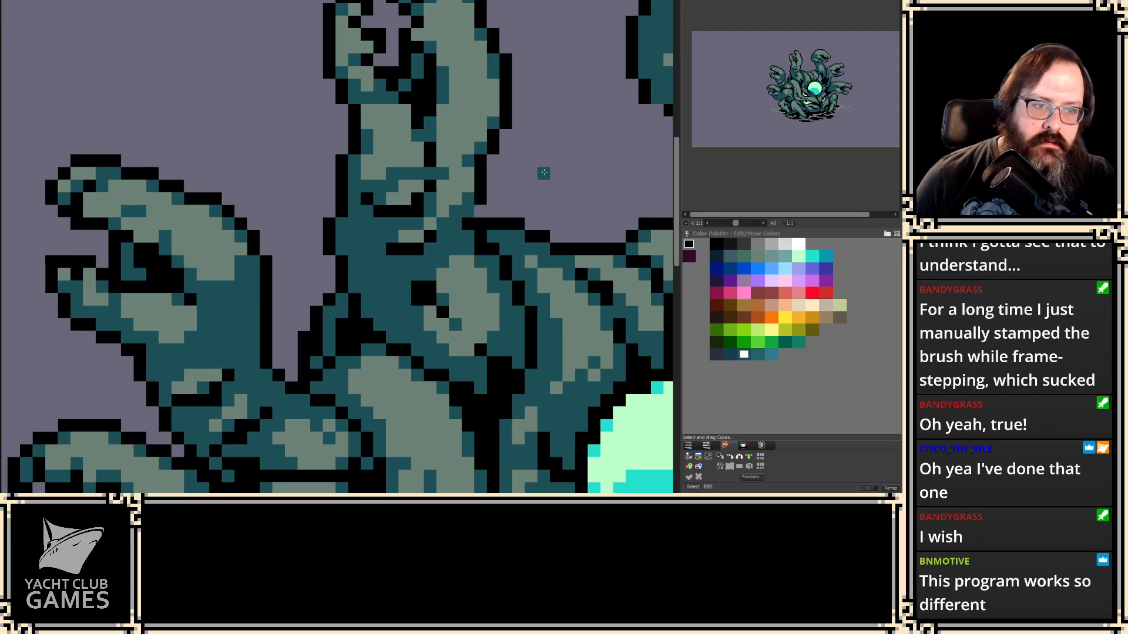
key("comma")
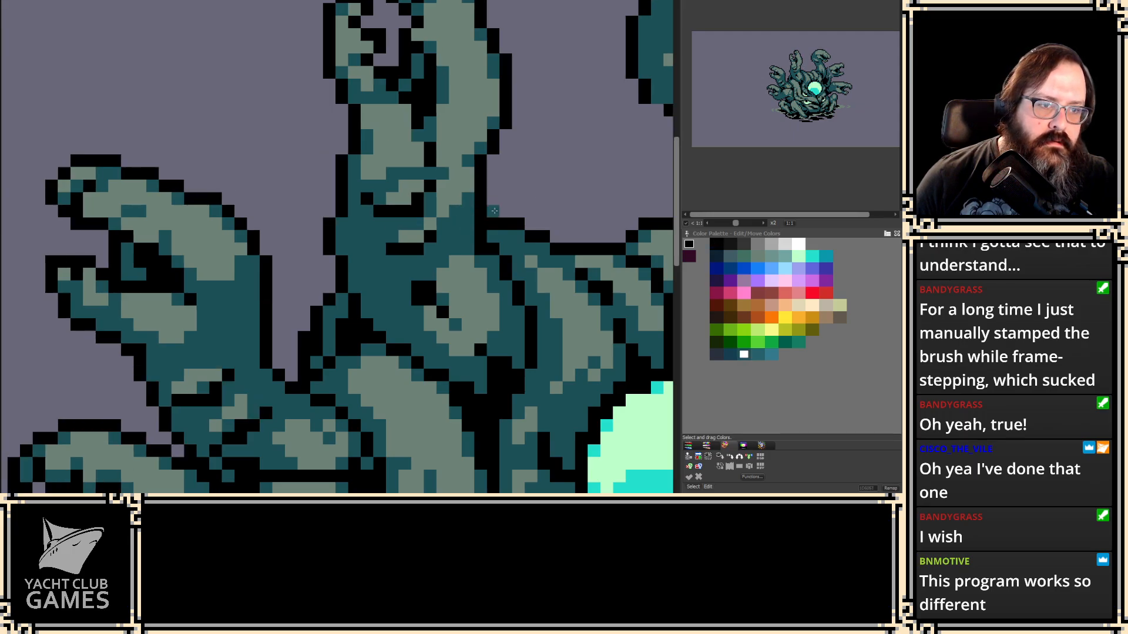
key("period")
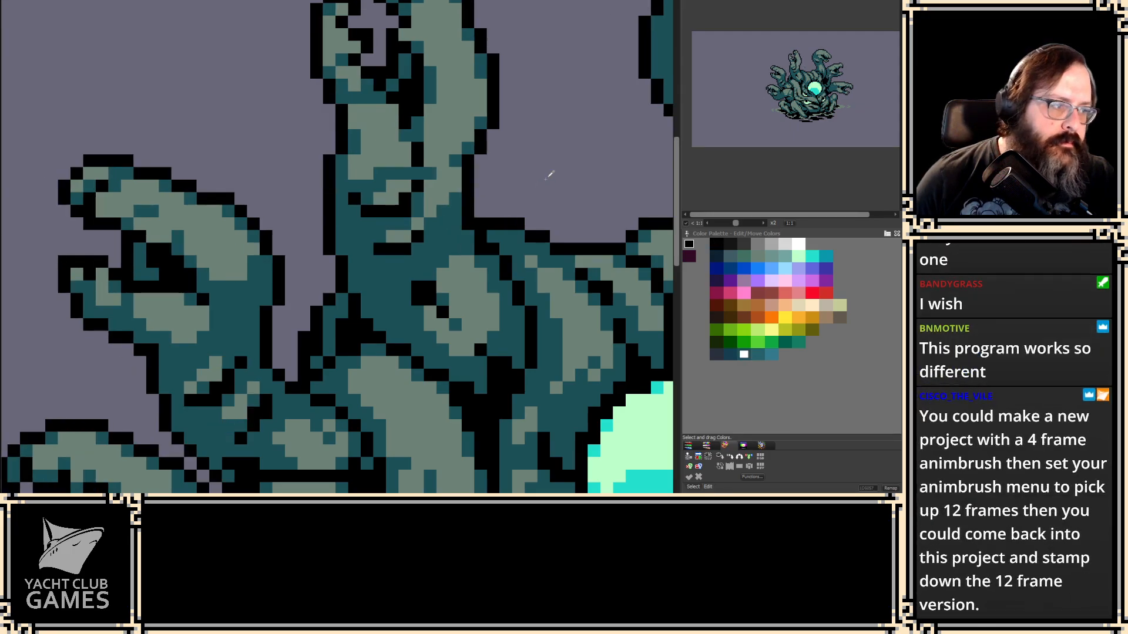
scroll(549, 175, "down", 1)
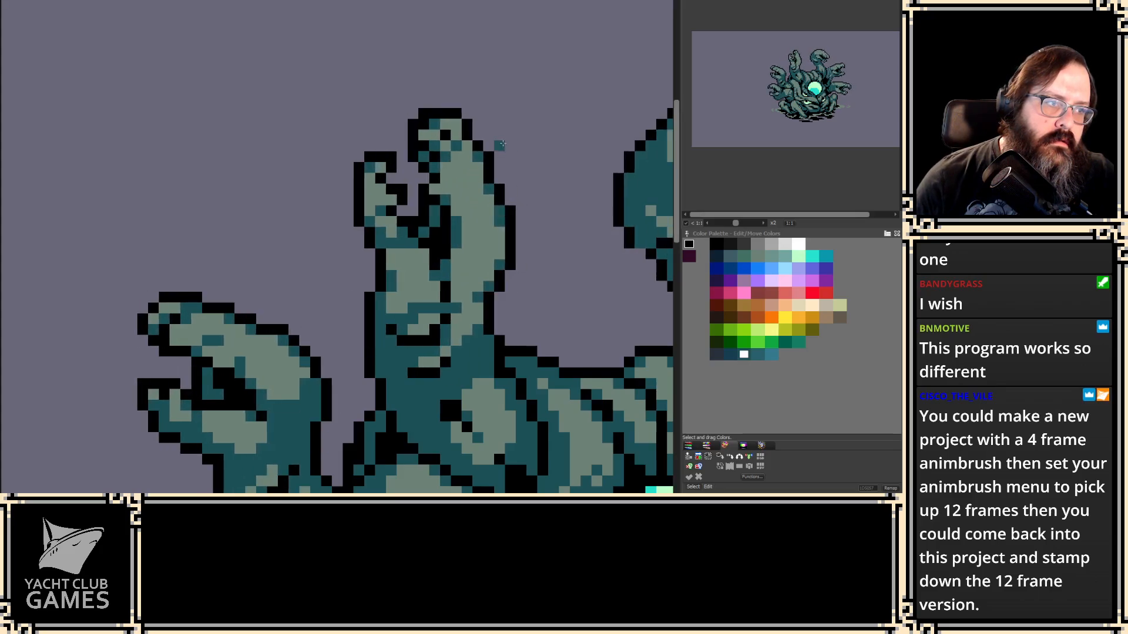
- Straighten the raised arm's outer edge below the small finger with black outline and dark teal pixels, removing the bulge
left_click_drag(452, 211, 473, 156)
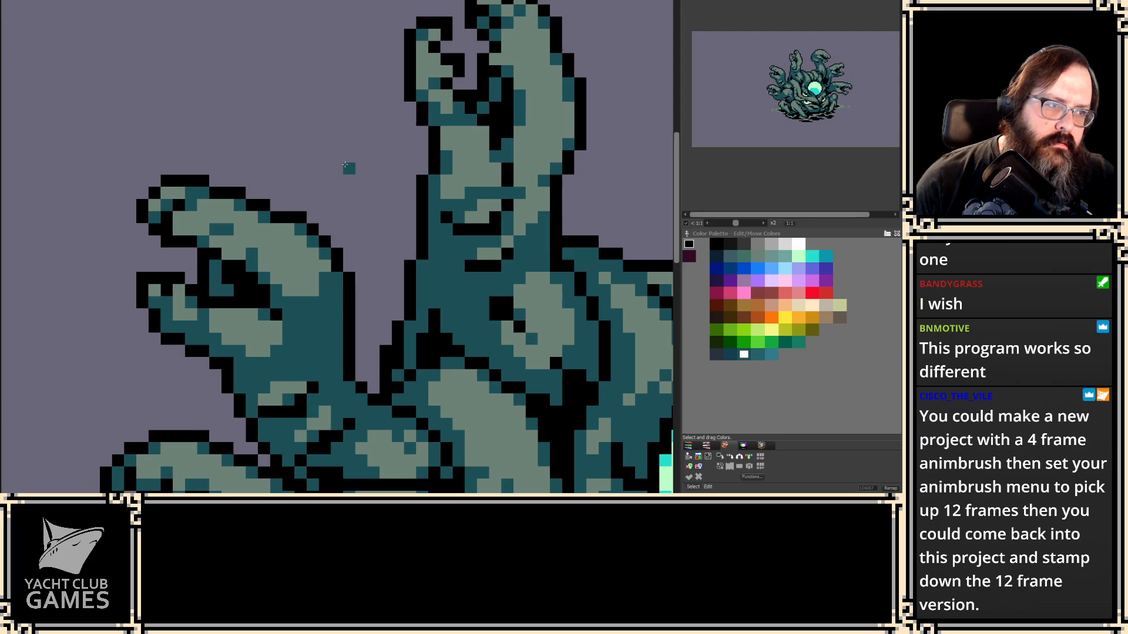
mouse_move(417, 267)
left_mouse_down()
mouse_move(425, 164)
mouse_move(392, 204)
mouse_move(398, 267)
left_mouse_up()
left_click(410, 169)
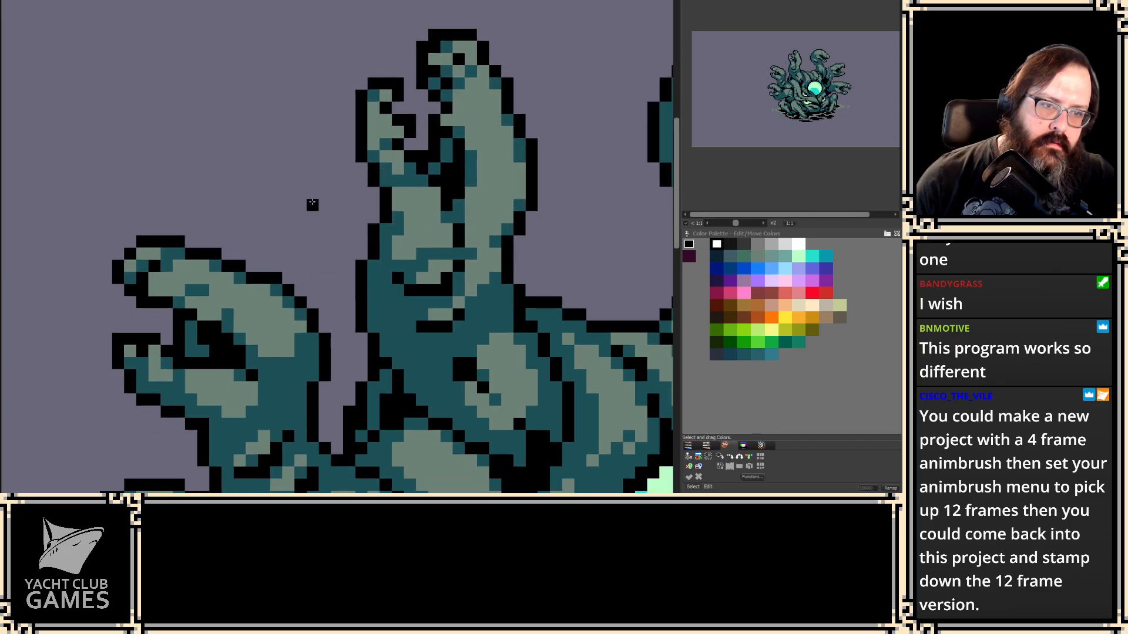
left_click(381, 178)
left_click_drag(385, 192, 374, 235)
left_click(373, 174)
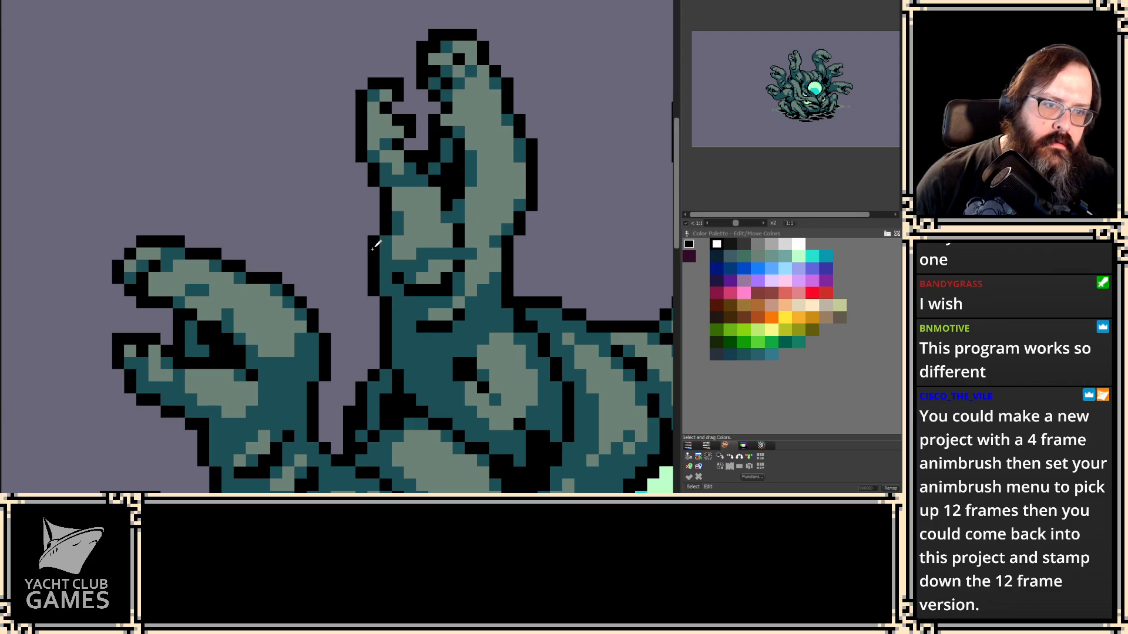
left_click_drag(375, 242, 375, 186)
left_click(395, 237)
left_click_drag(385, 241, 387, 198)
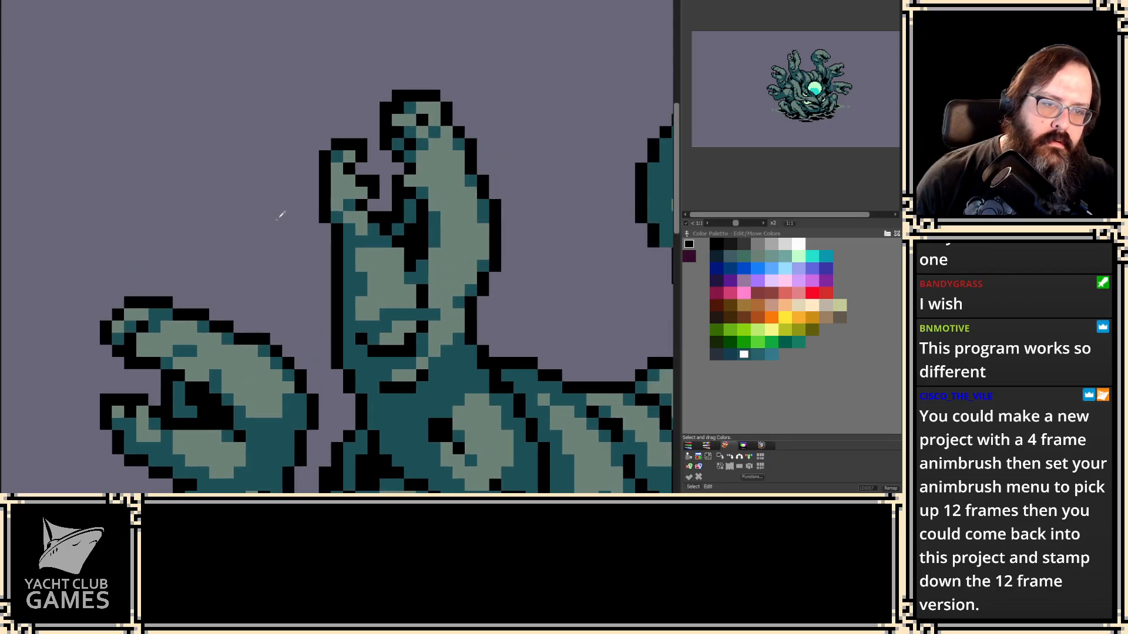
- Shift the raised arm's small finger outward and rework the outline and dark teal shading directly beneath it
left_click(276, 205)
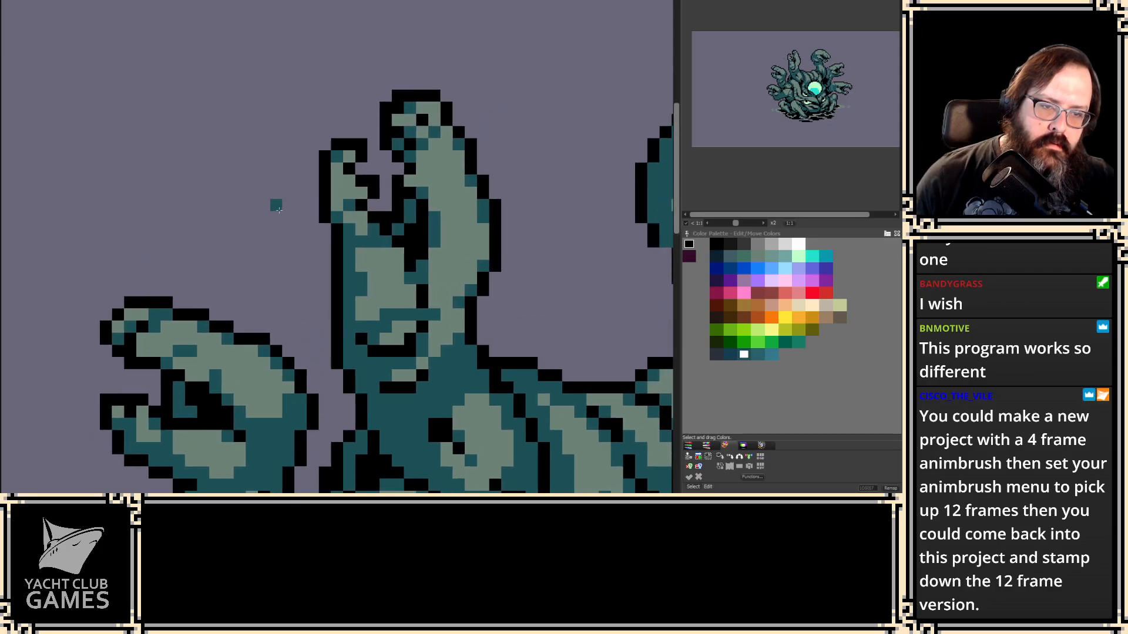
mouse_move(279, 209)
left_mouse_down()
mouse_move(349, 241)
mouse_move(376, 229)
left_mouse_up()
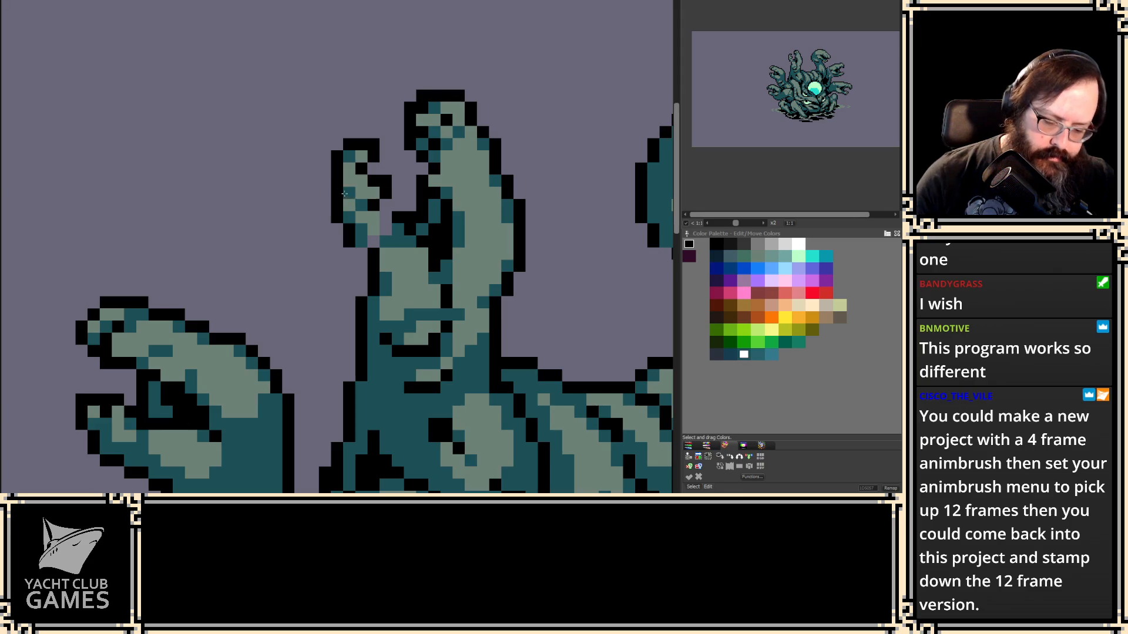
left_click(365, 233)
left_click_drag(373, 259, 373, 275)
left_click(360, 275)
right_click(363, 282)
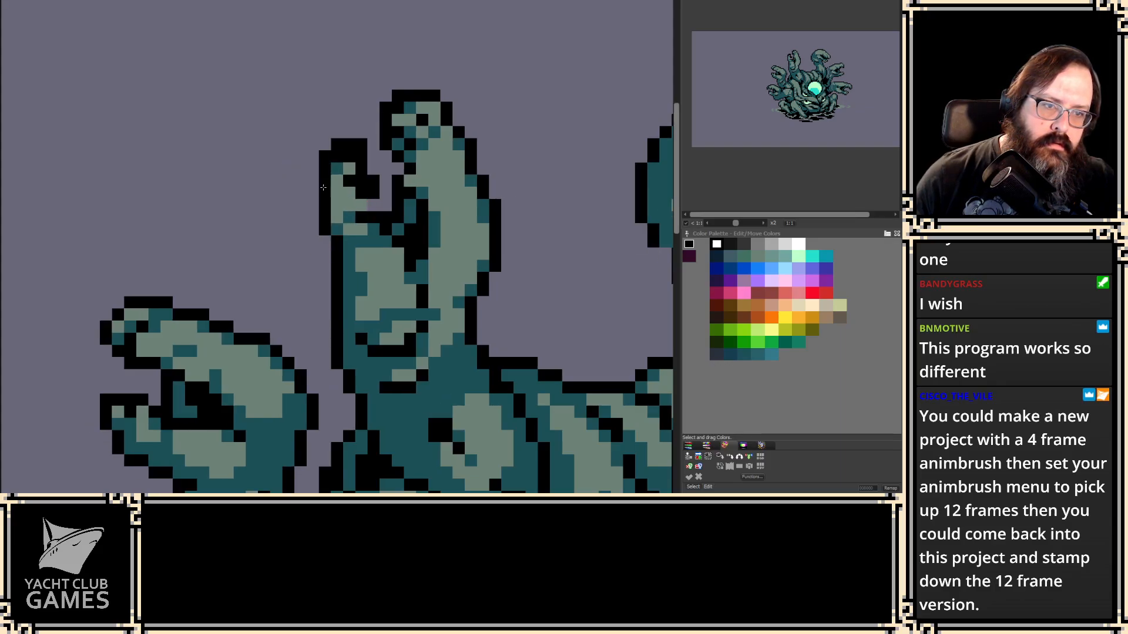
- Pick up the raised arm's small finger as a brush, reposition it, and check the whole monster
left_click(224, 199)
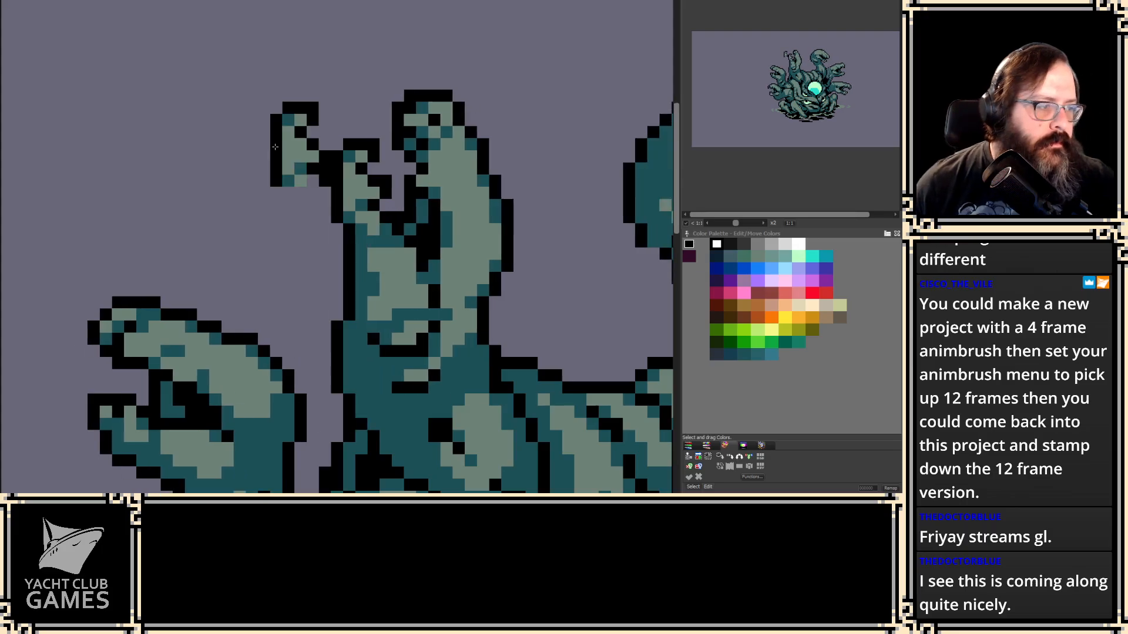
scroll(270, 116, "down", 2)
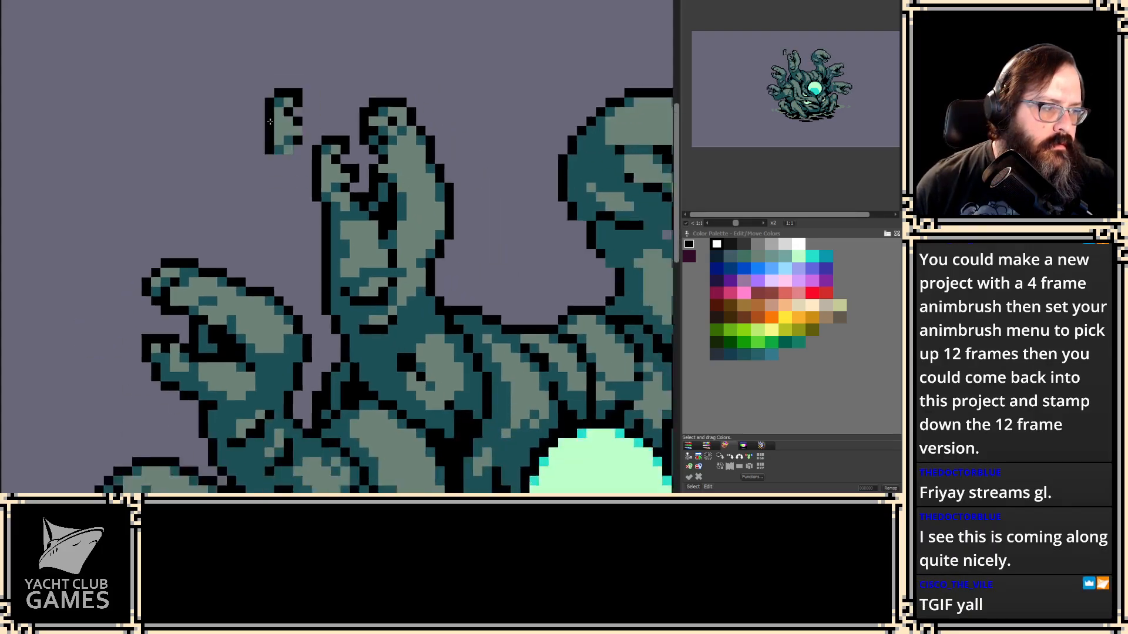
scroll(259, 167, "down", 2)
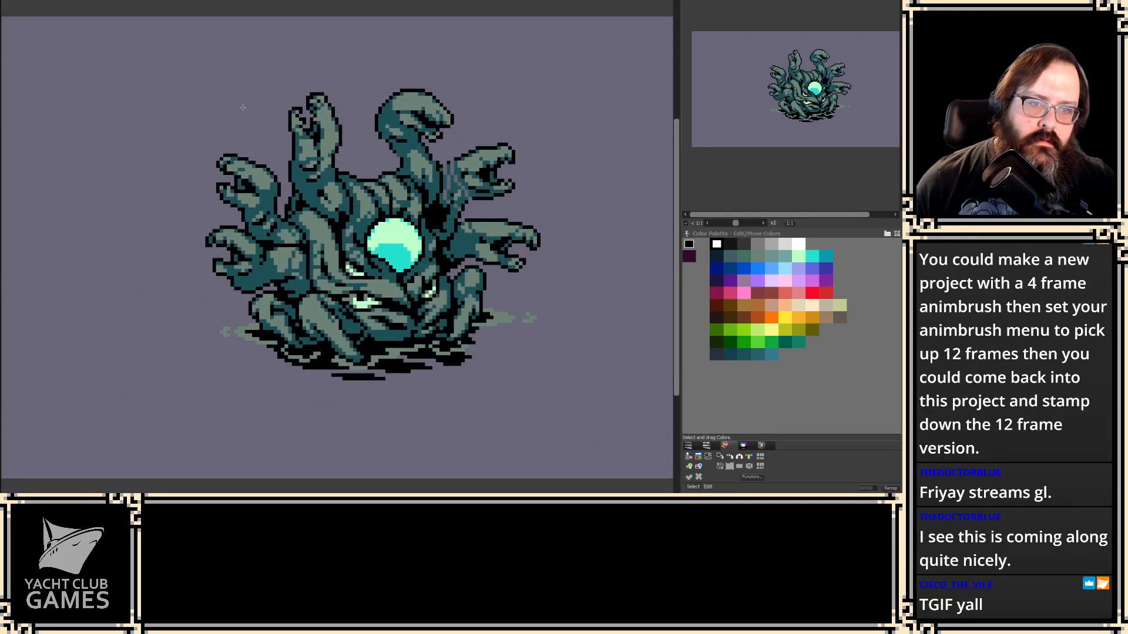
scroll(275, 123, "up", 2)
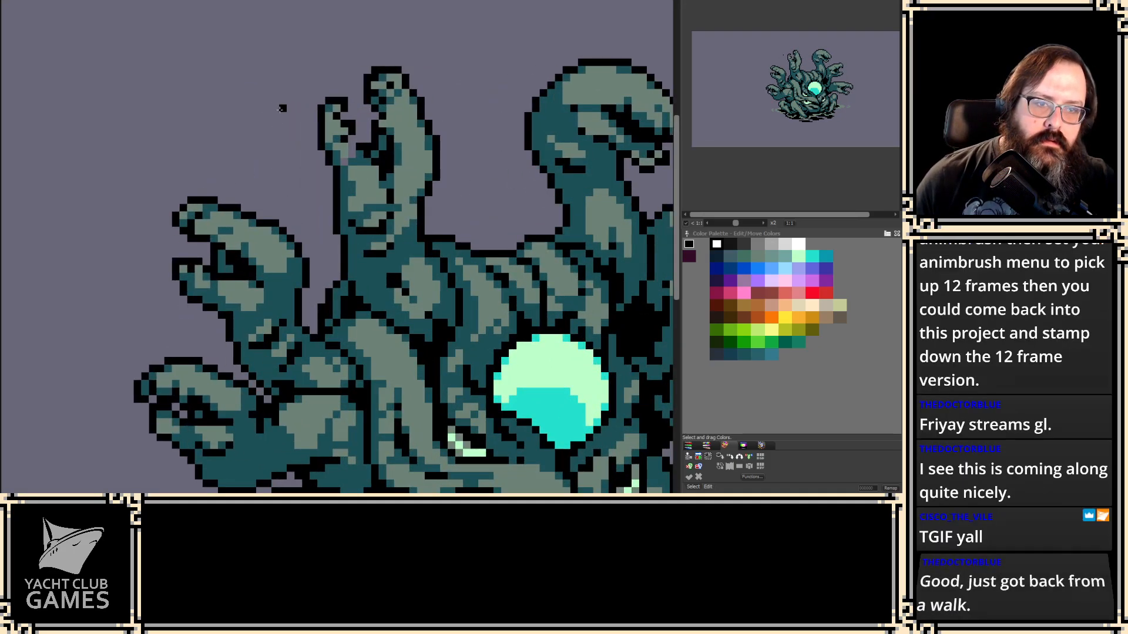
scroll(284, 134, "up", 1)
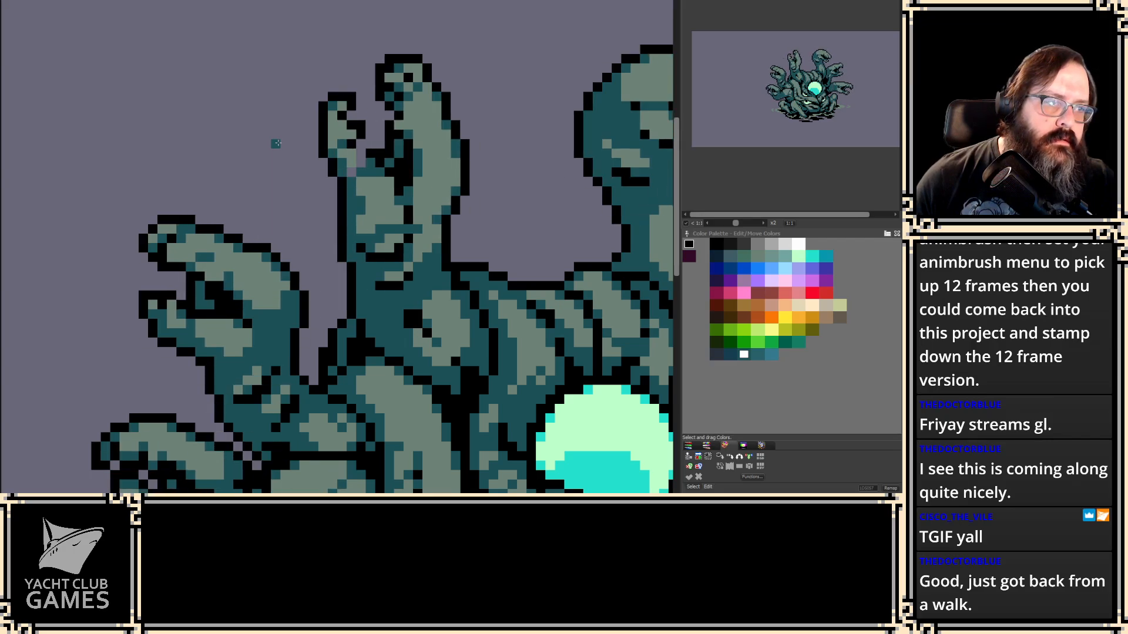
- Fill the leftover background pixels between the small finger and the raised arm with dark teal and black on the affected frames
scroll(284, 151, "up", 2)
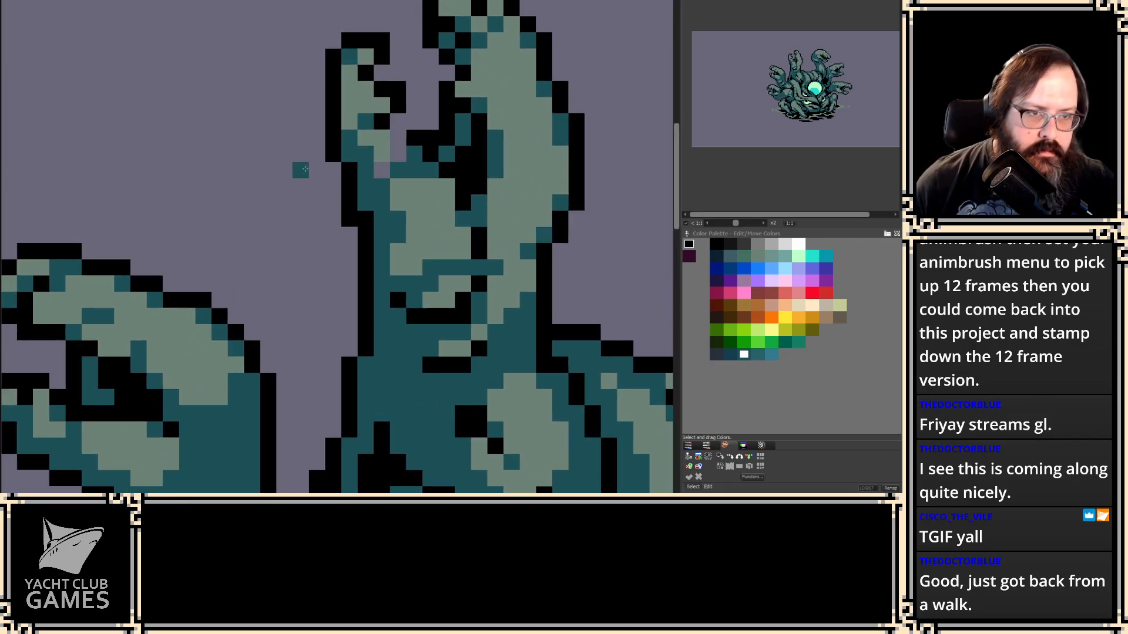
key("comma")
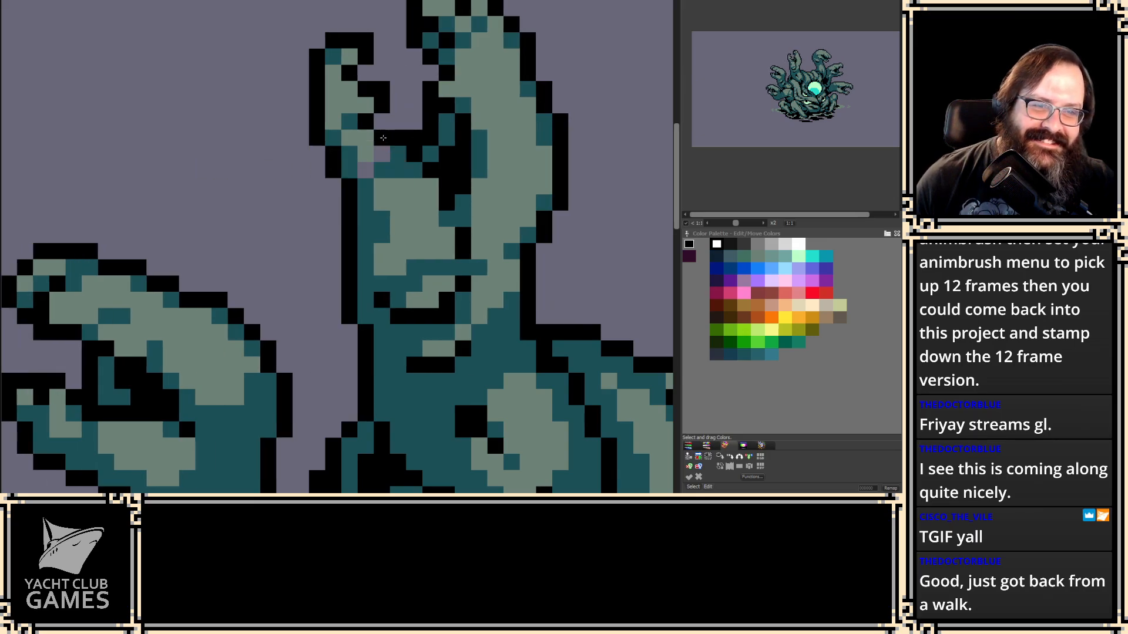
key("comma")
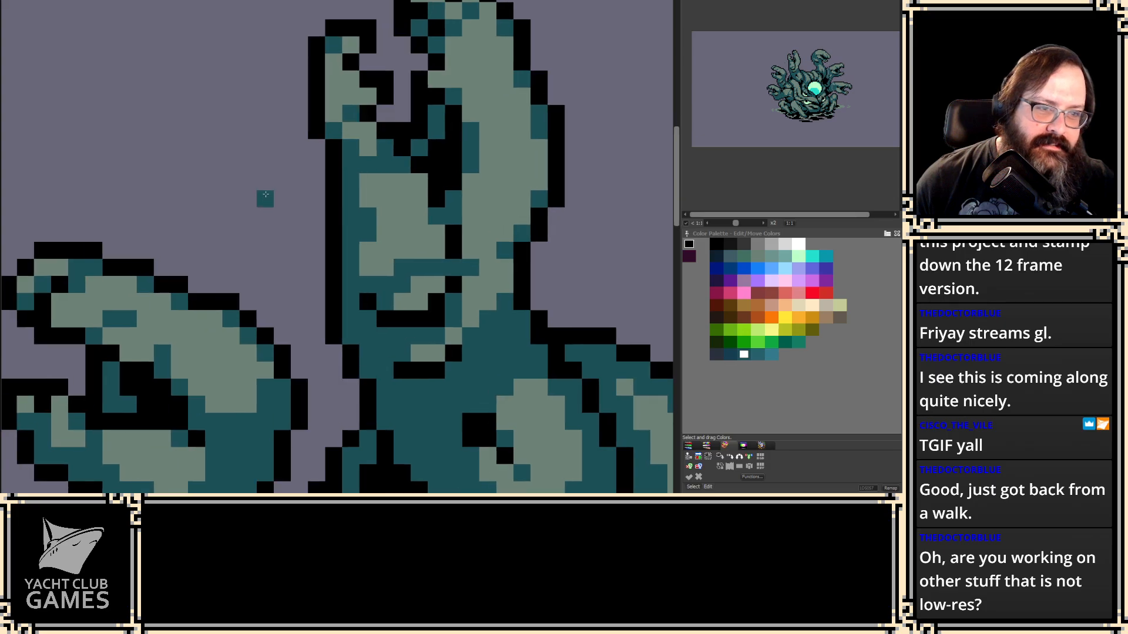
key("comma")
left_click_drag(402, 148, 417, 163)
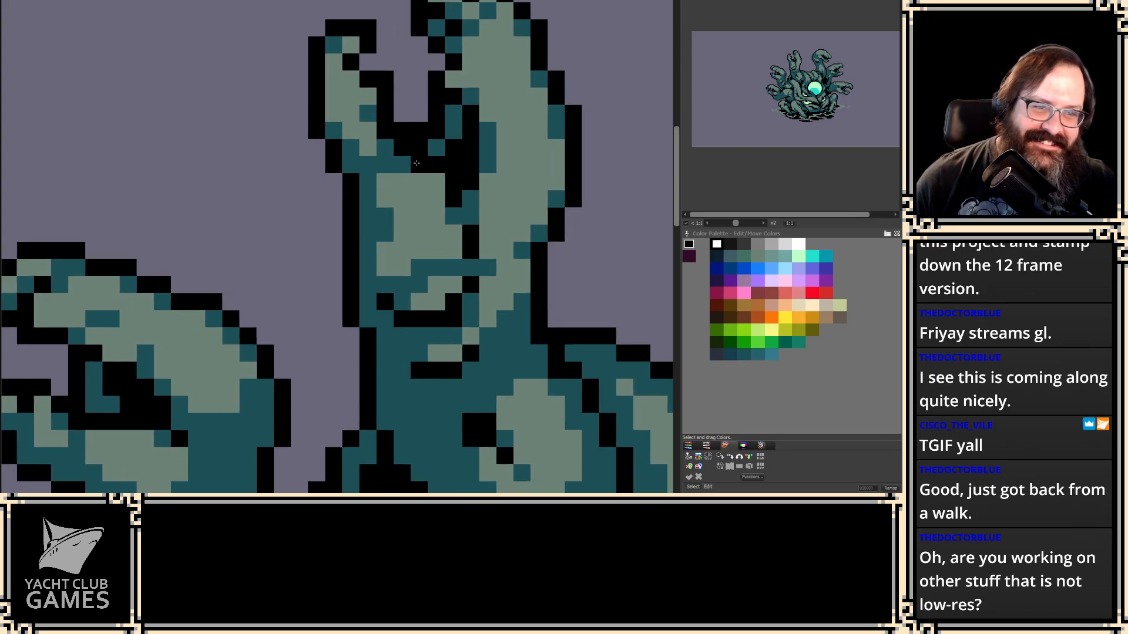
key("comma")
left_click(426, 148)
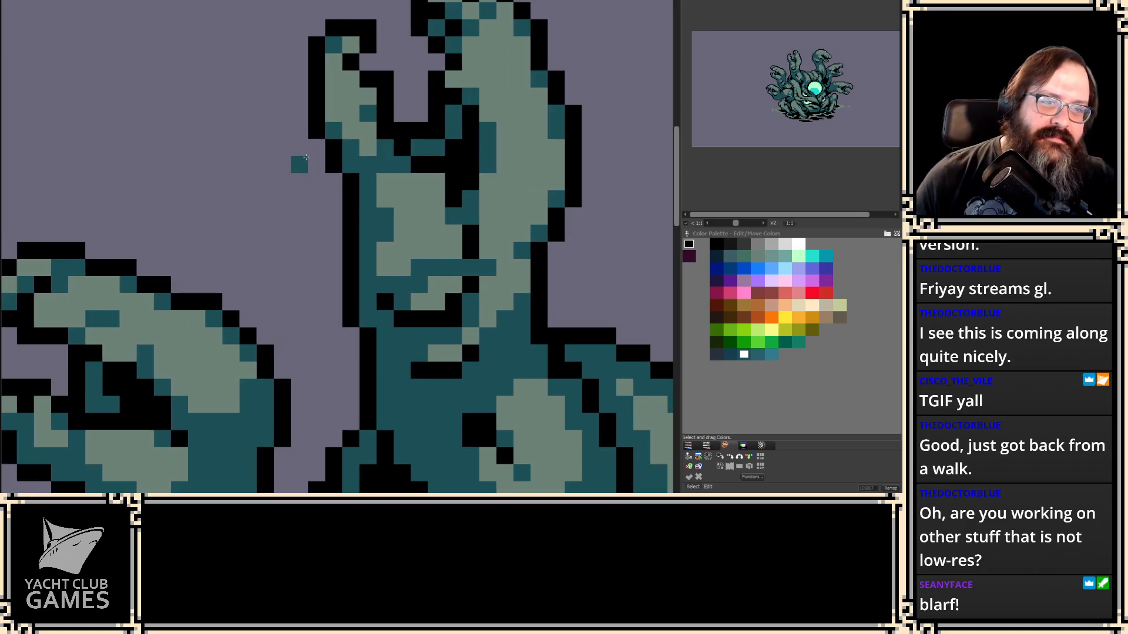
key("comma")
key("comma")
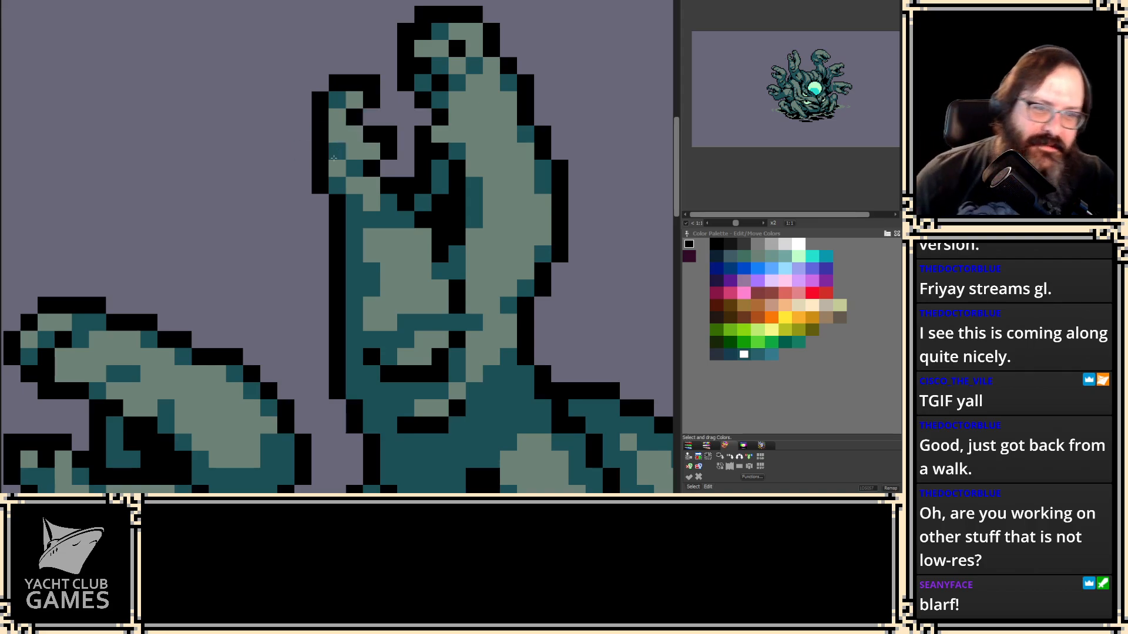
- Step through the frames to check the motion of the raised arm and its small finger
key("Right")
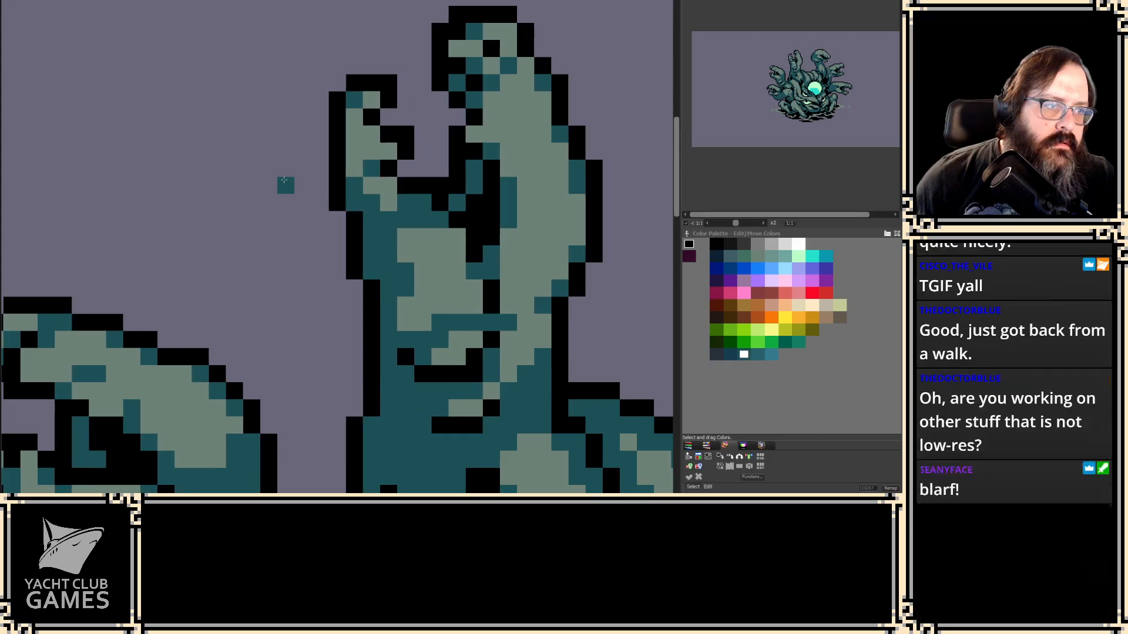
scroll(233, 192, "down", 2)
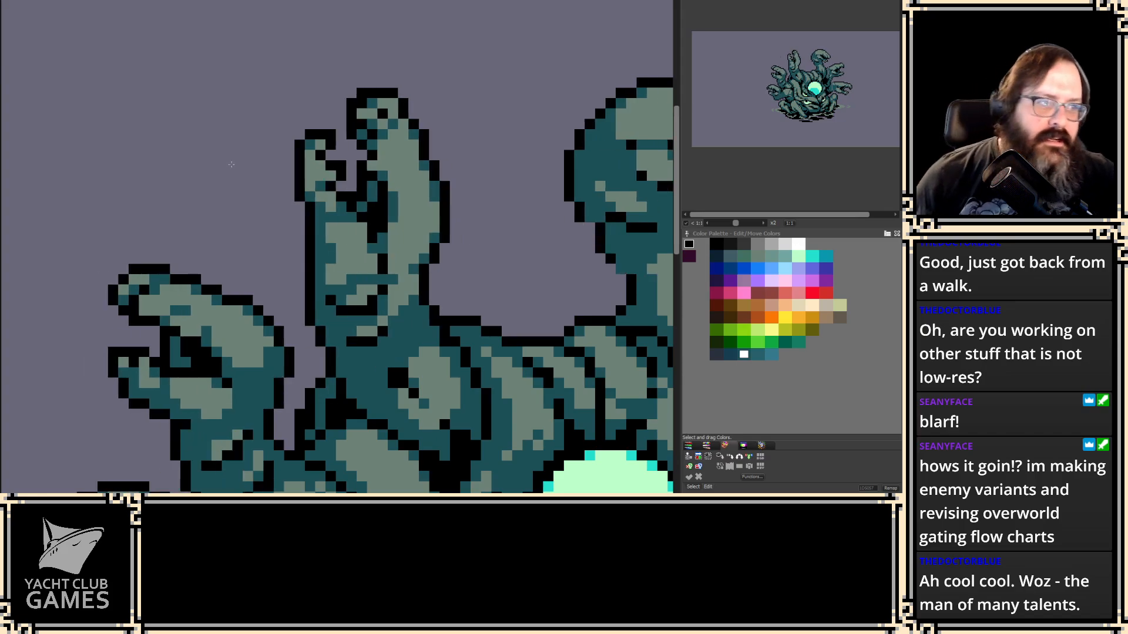
left_click_drag(286, 159, 251, 186)
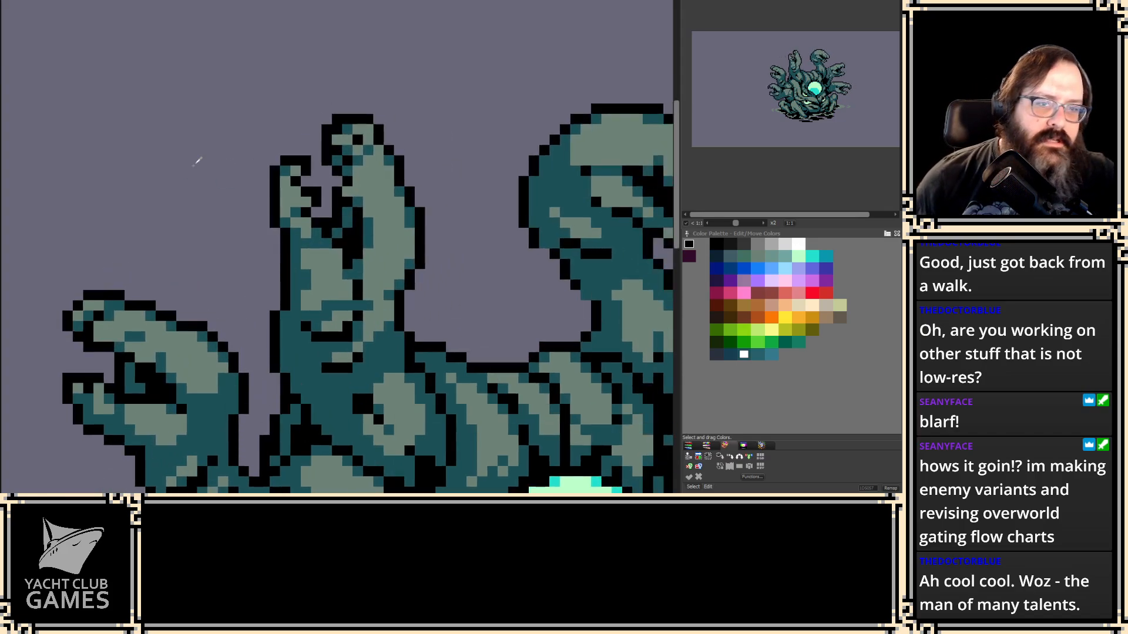
scroll(210, 178, "up", 1)
key("2")
key("2")
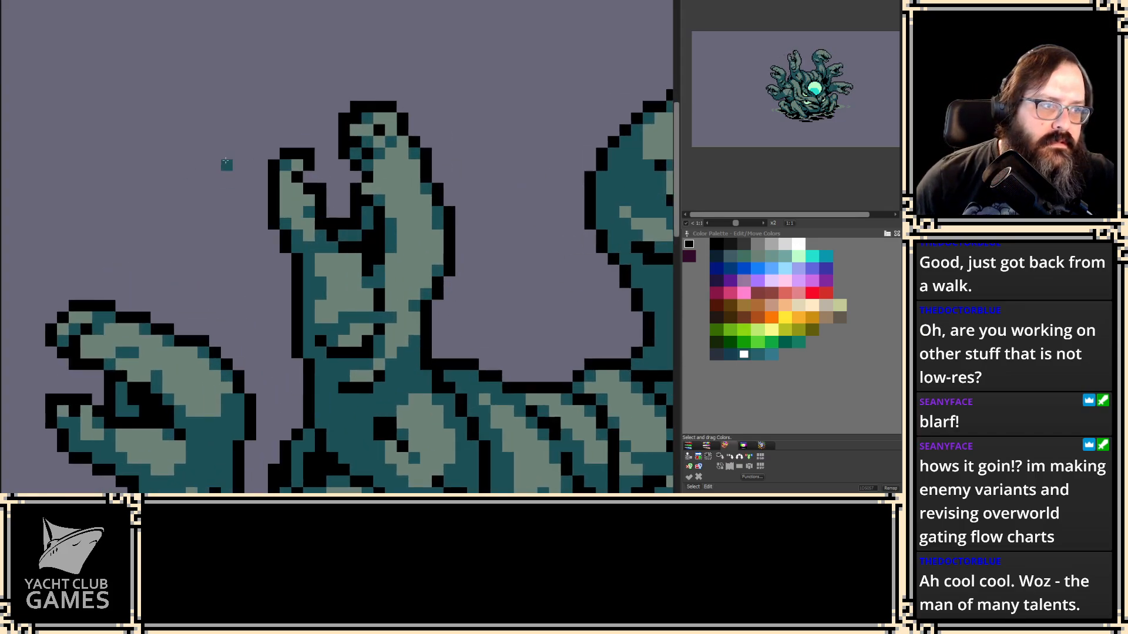
left_click_drag(293, 158, 287, 152)
scroll(289, 152, "up", 1)
key("2")
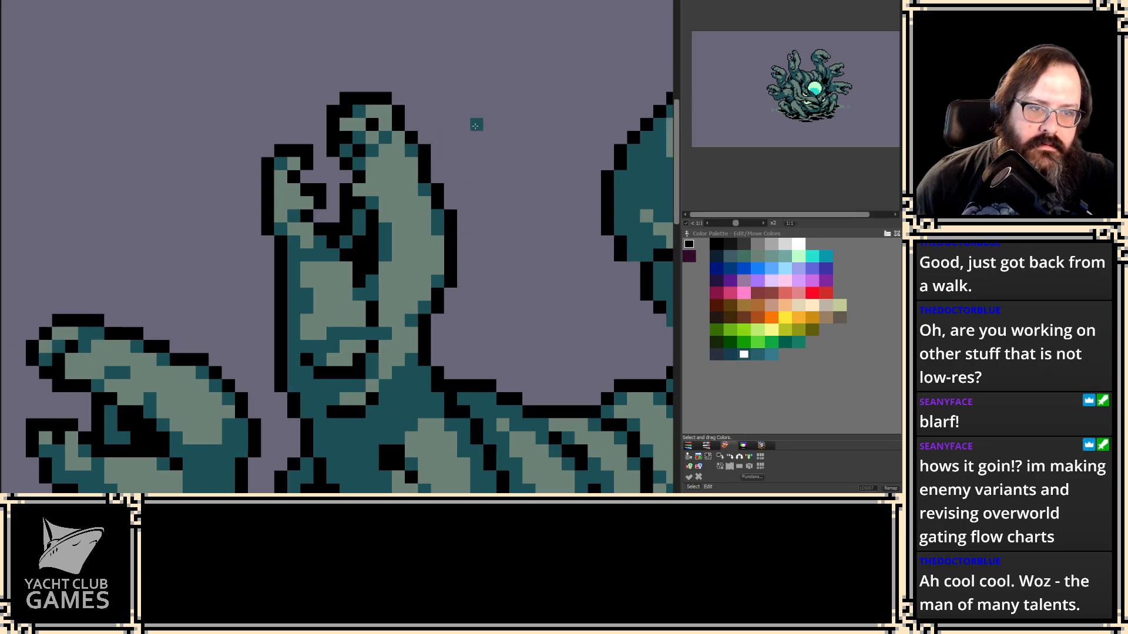
- Step through the animation frames and examine the raised arm's pose against the neighbouring arms and body
key("2")
key("2")
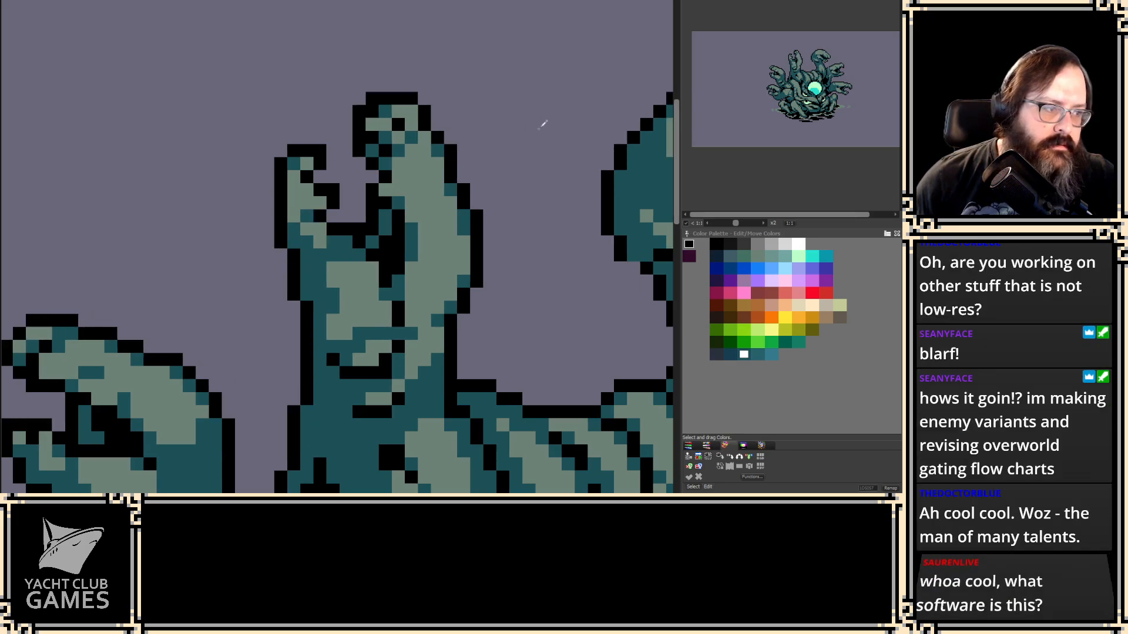
key("2")
key("2")
key("2")
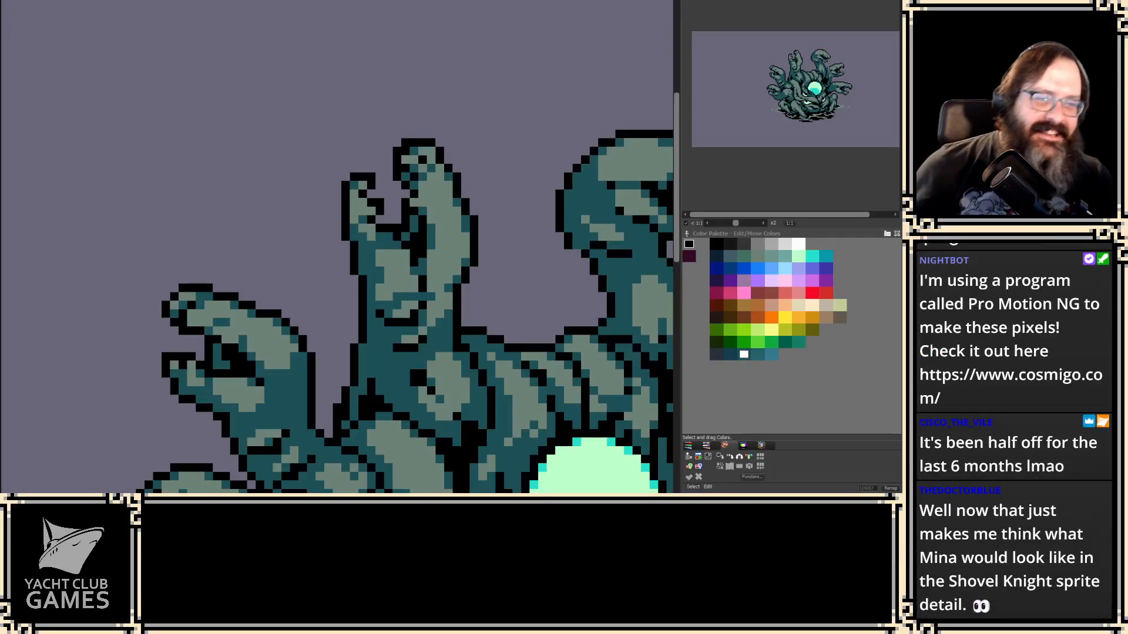
scroll(378, 125, "right", 3)
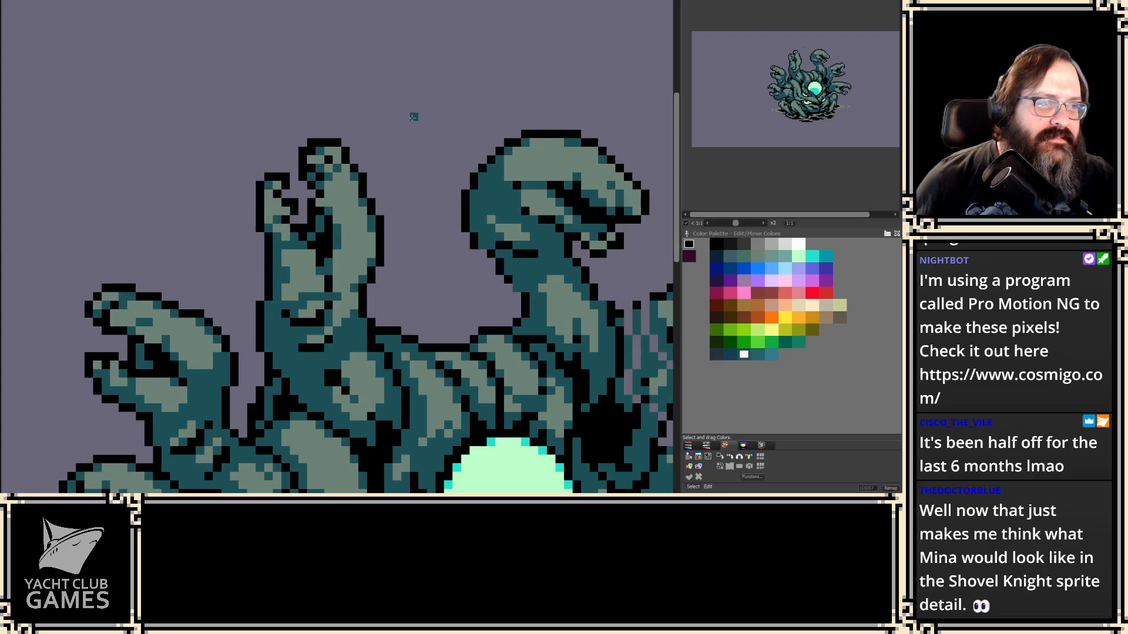
scroll(382, 141, "down", 3)
scroll(352, 159, "left", 2)
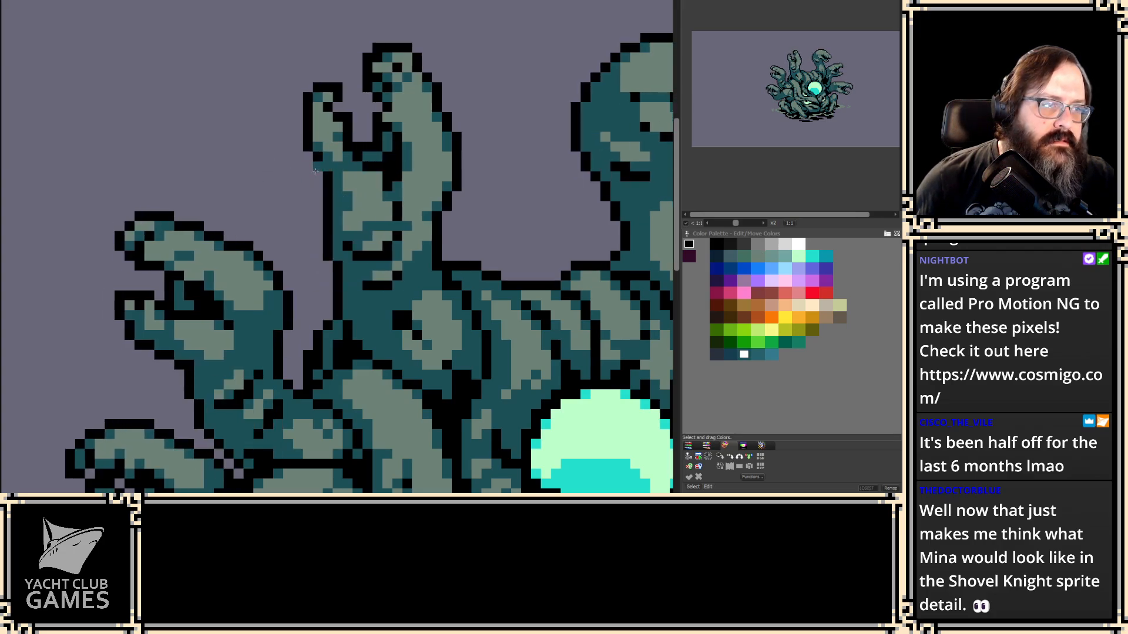
- Rework the grey-green highlight and dark teal shading where the raised arm's small finger joins the palm, across the frames
left_click(337, 174, "alt")
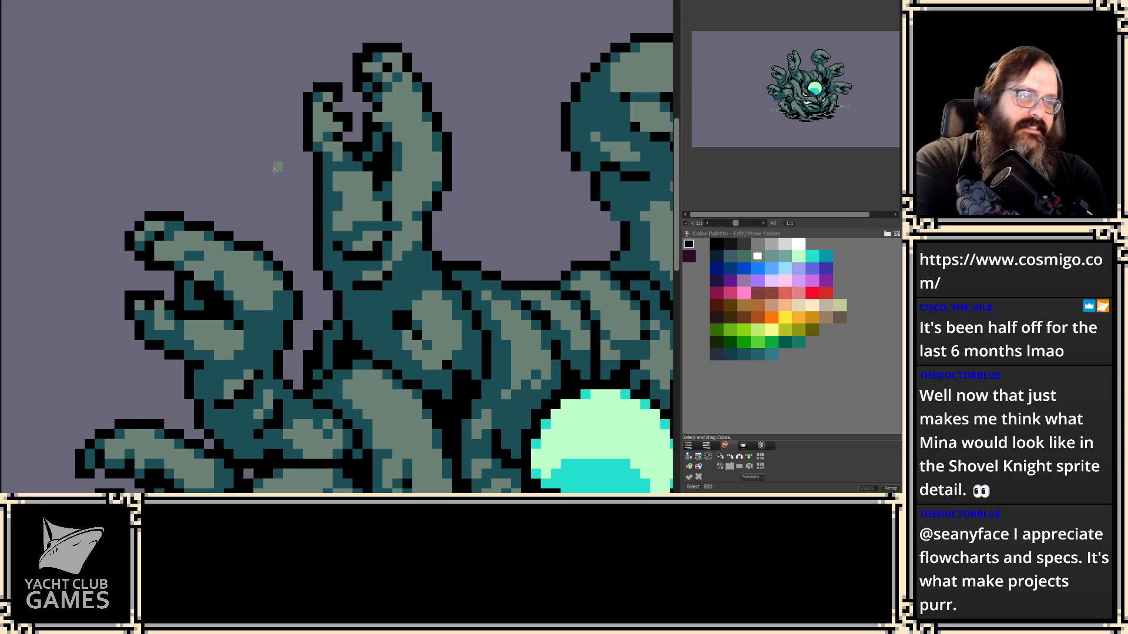
scroll(227, 12, "down", 2)
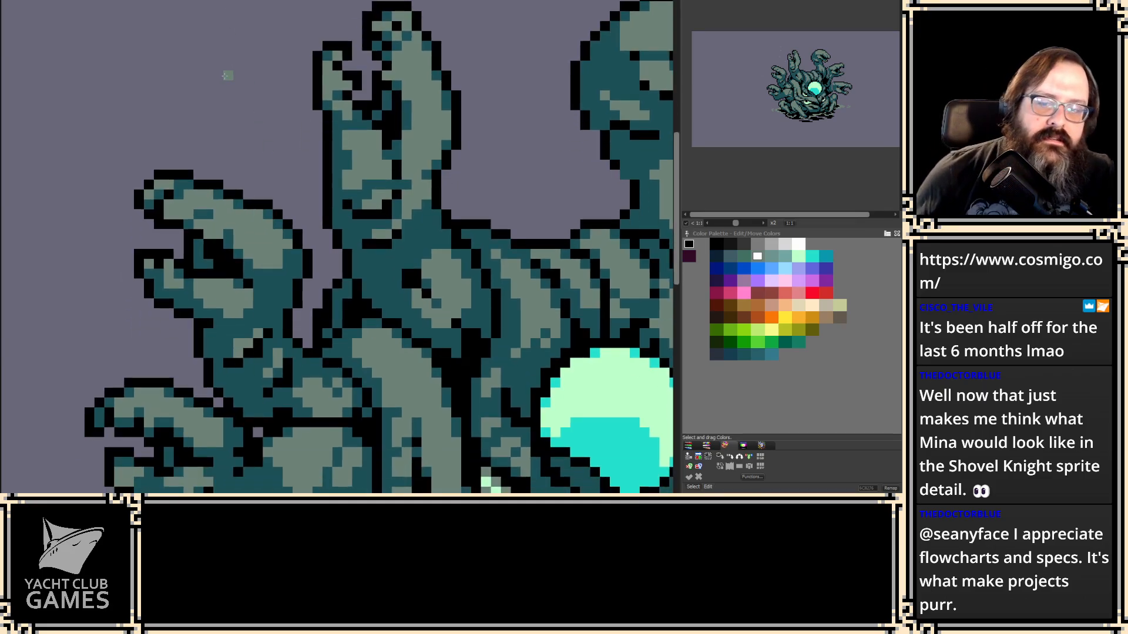
scroll(226, 83, "up", 1)
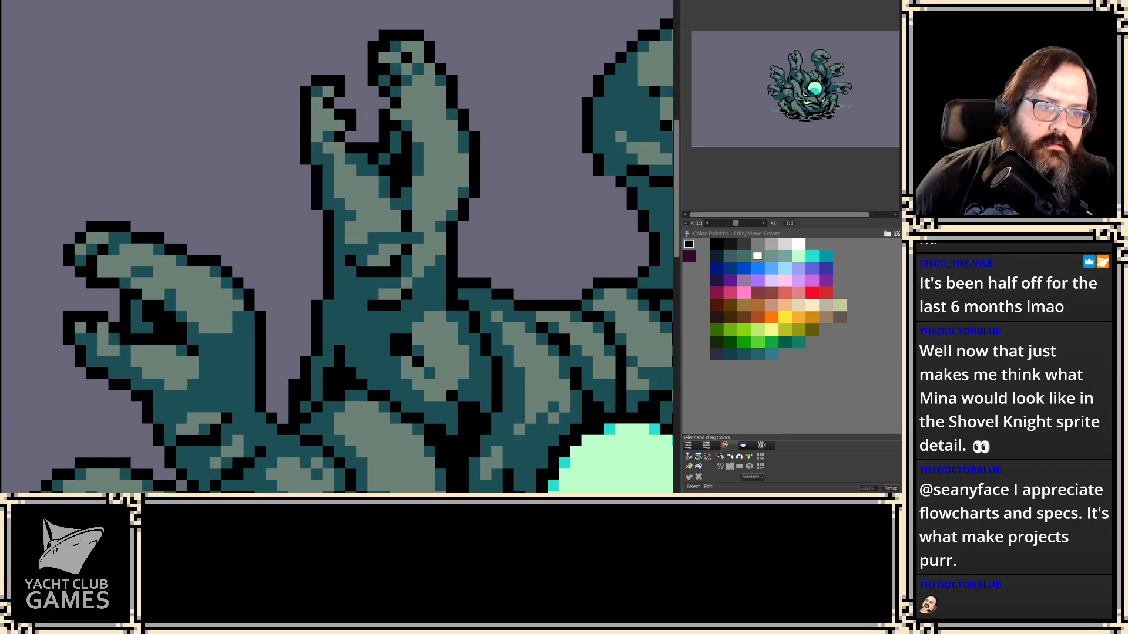
left_click(322, 185, "alt")
left_click(204, 169)
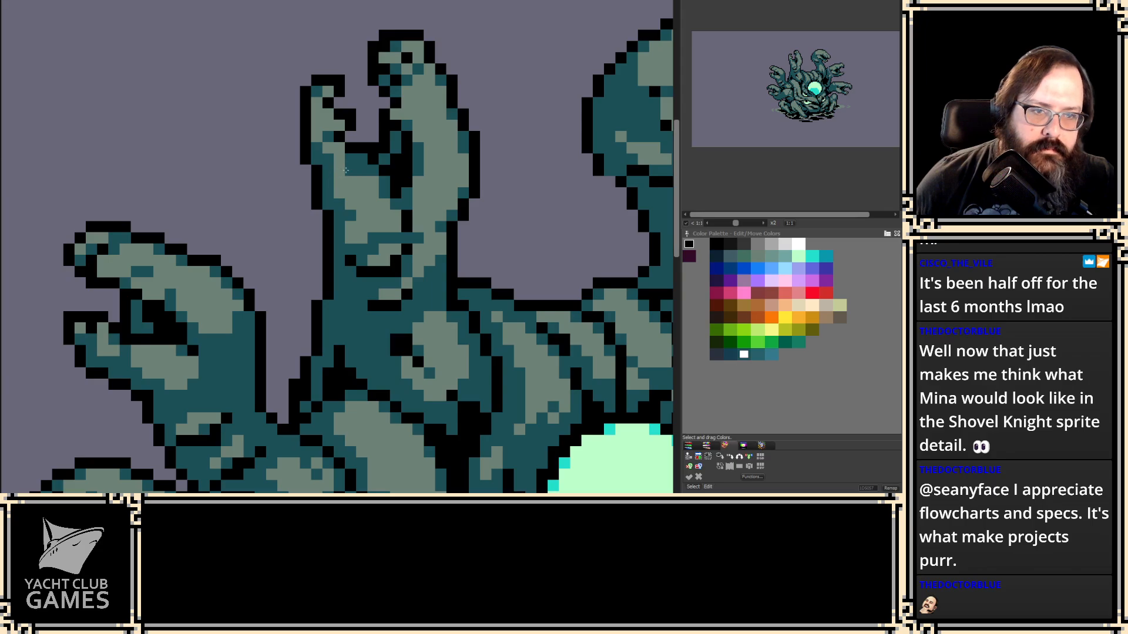
left_click(339, 176, "alt")
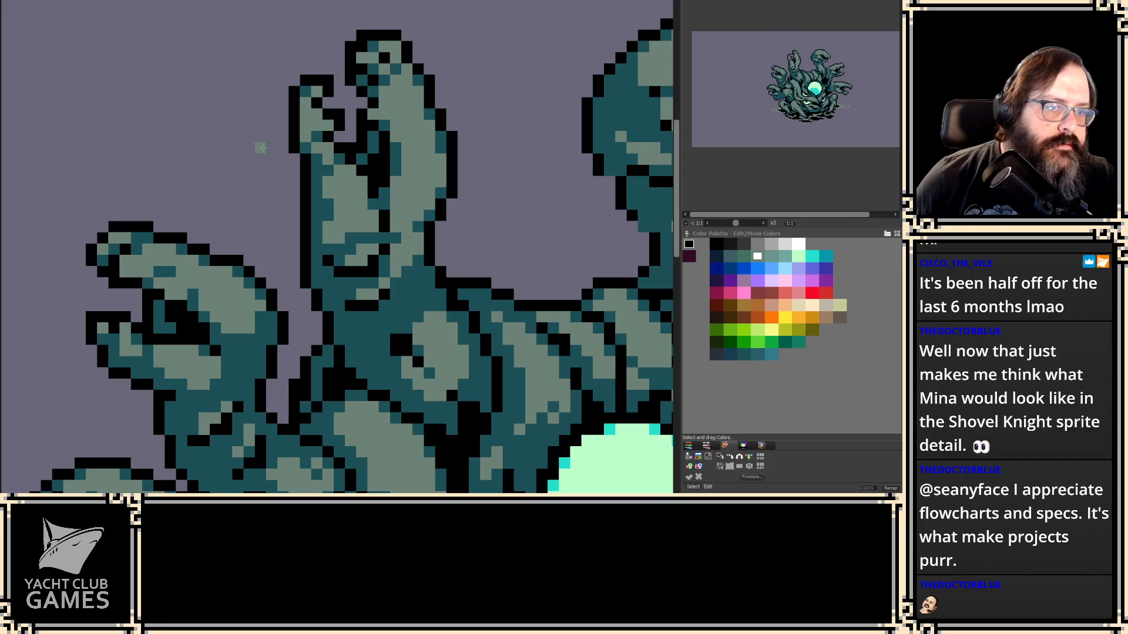
left_click(260, 184, "alt")
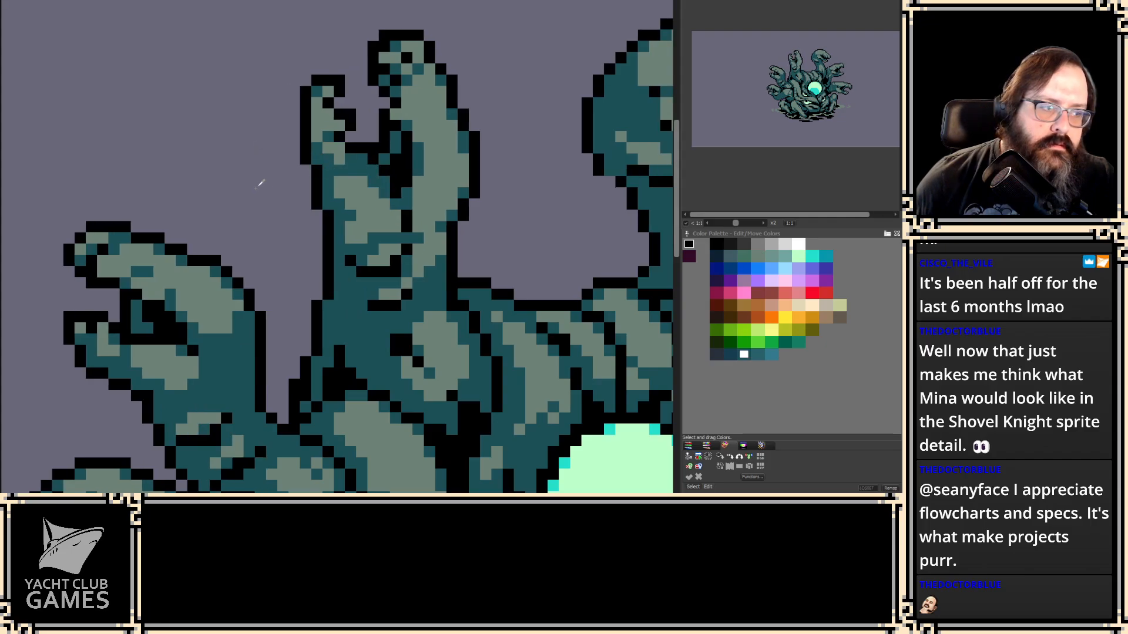
scroll(261, 184, "down", 4)
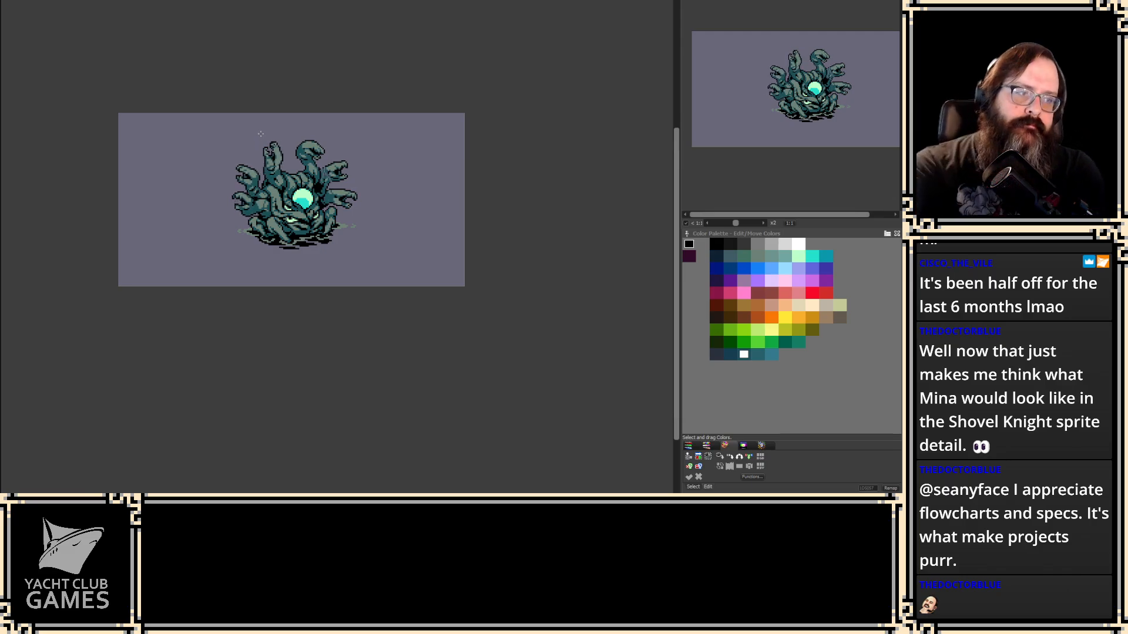
scroll(346, 153, "up", 1)
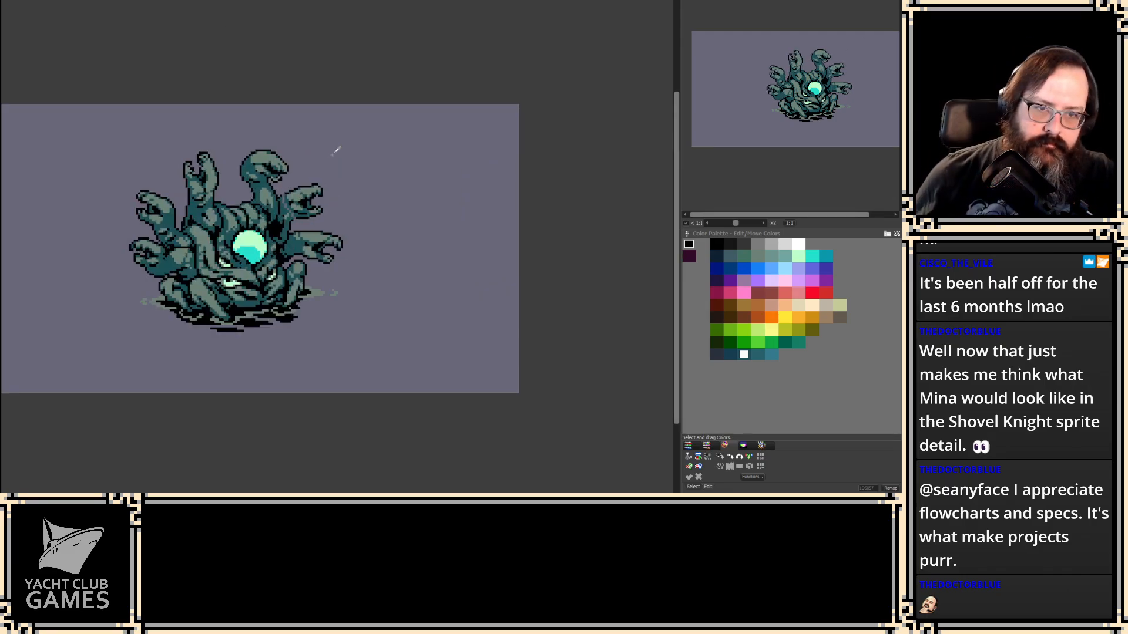
scroll(333, 155, "up", 3)
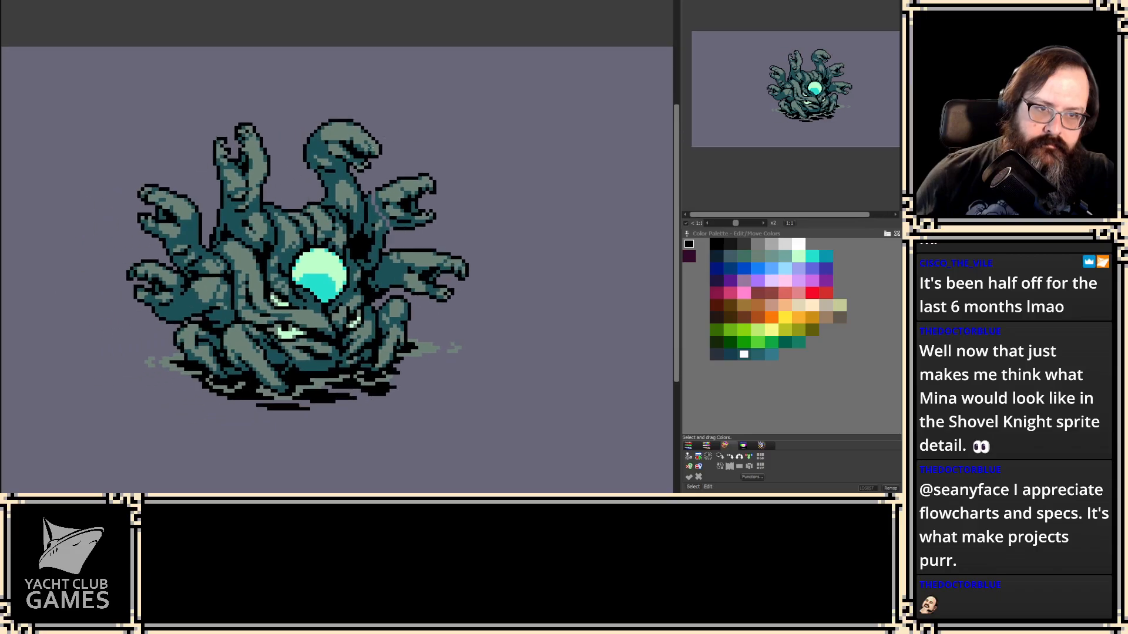
left_click_drag(344, 145, 406, 111)
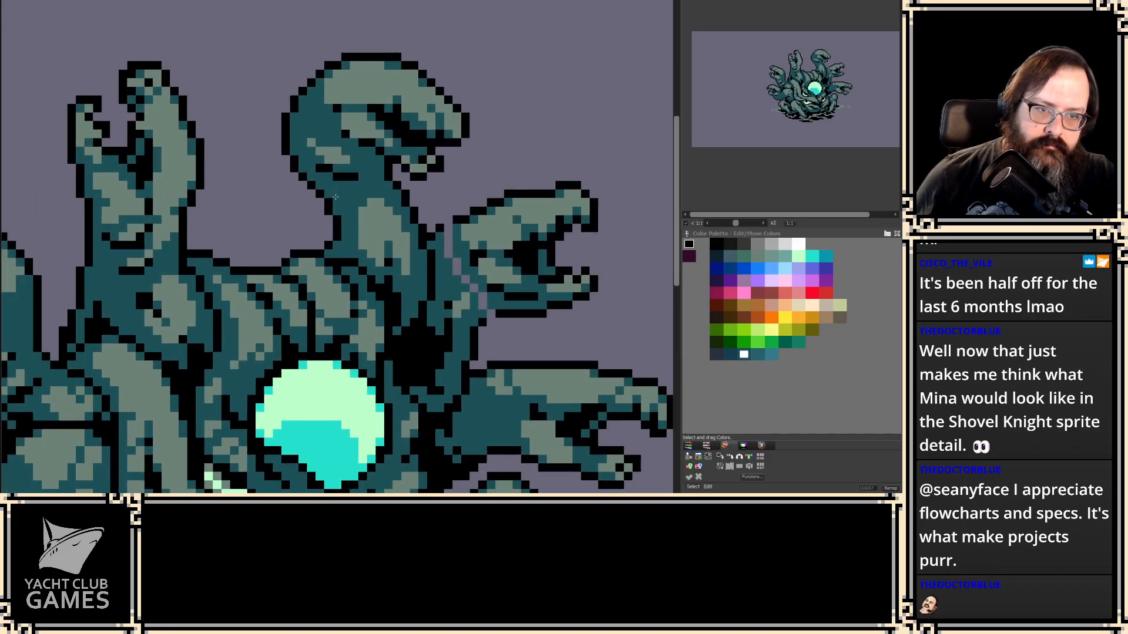
key(".")
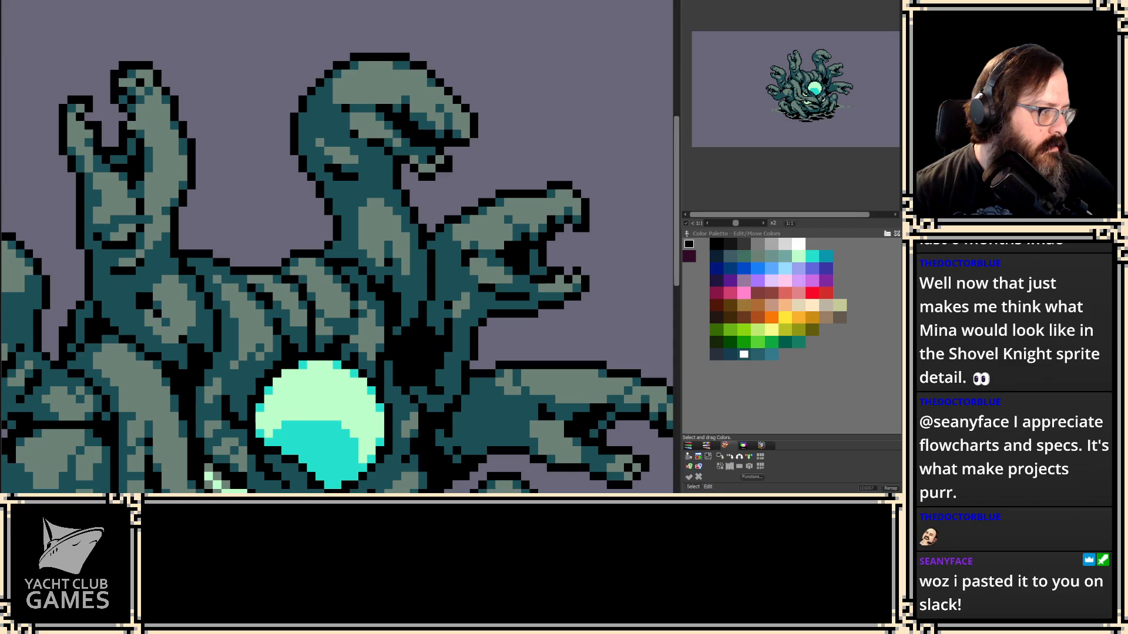
- Look through the open mirror frame and one-eyed mirror monster artwork, and the Gating flowchart
key("ctrl+Tab")
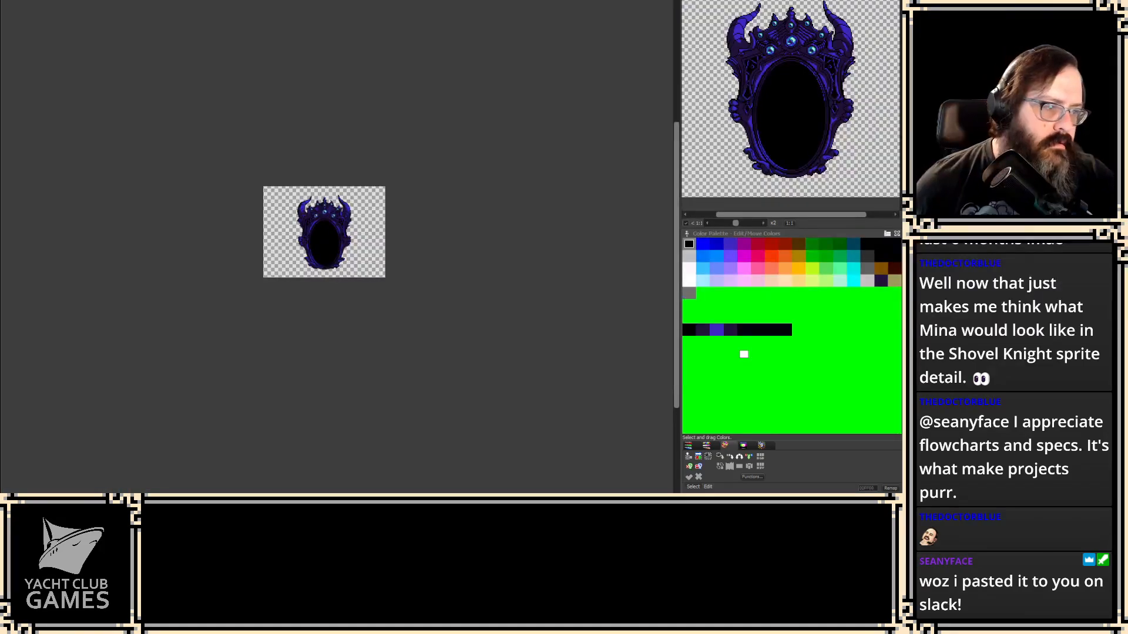
scroll(461, 430, "up", 4)
scroll(461, 430, "down", 1)
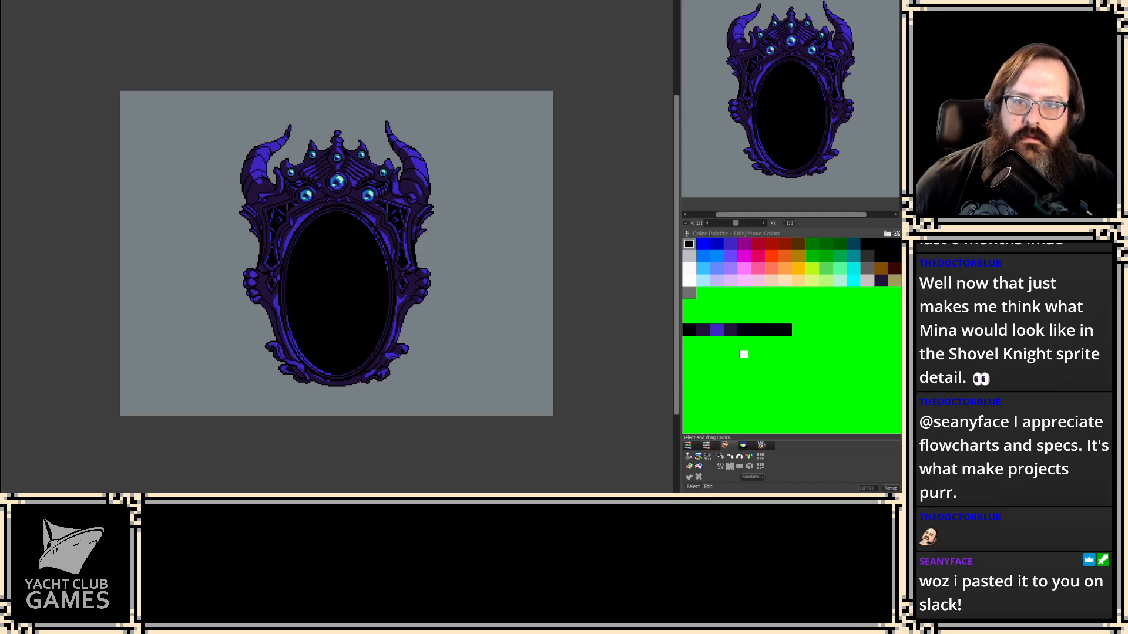
scroll(233, 185, "up", 1)
left_click_drag(233, 185, 206, 148)
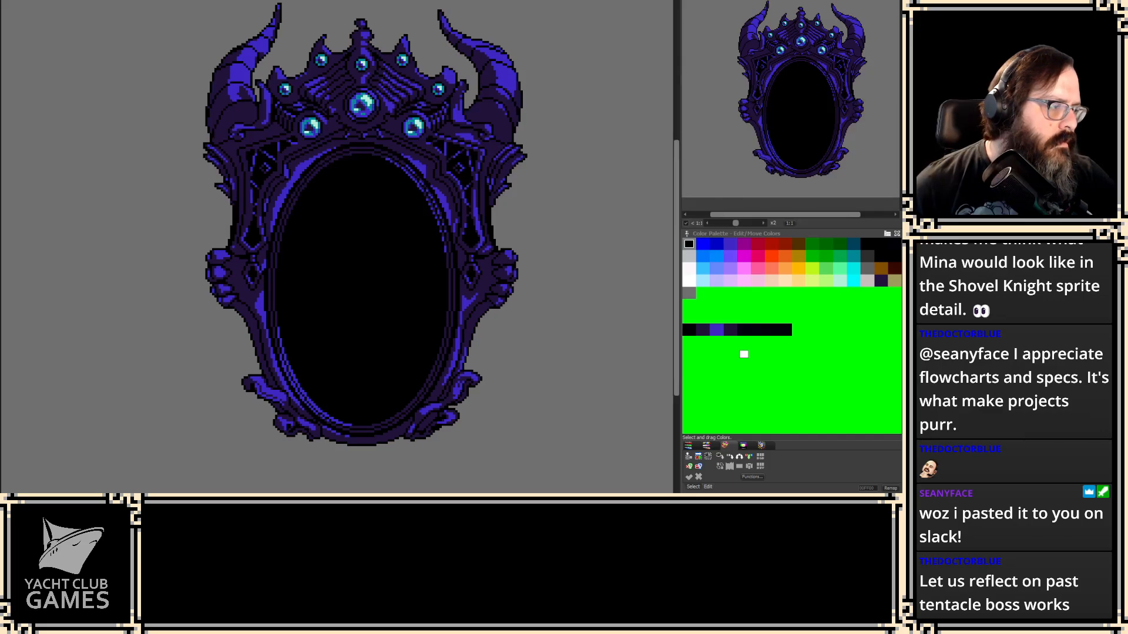
key("ctrl+Tab")
left_click_drag(520, 274, 555, 296)
key("1")
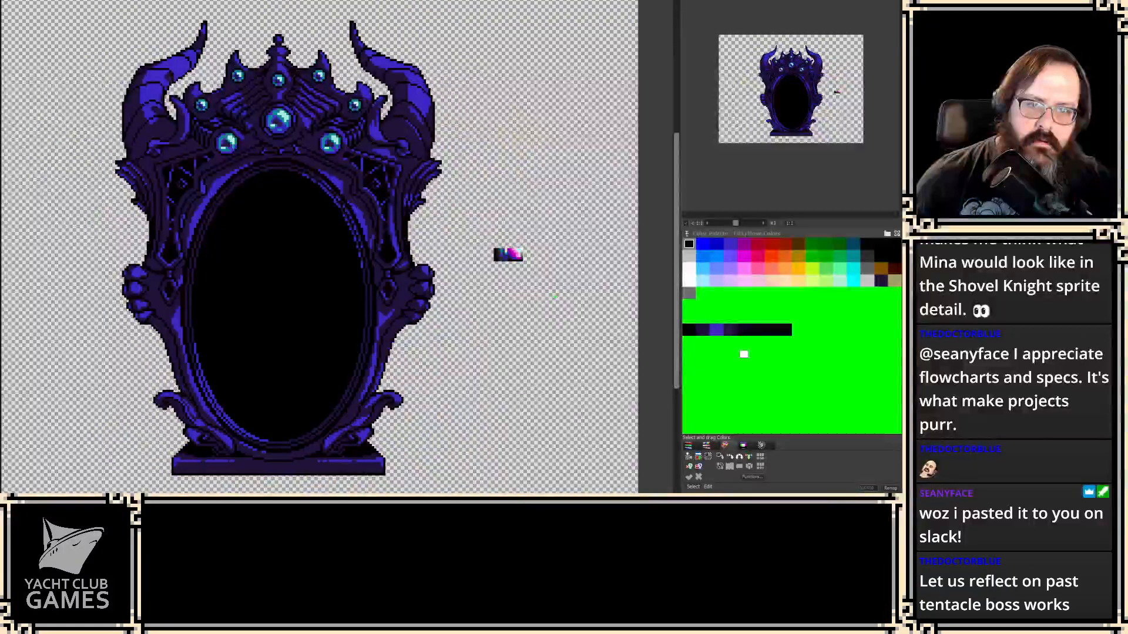
key("ctrl+Tab")
key("ctrl+Tab")
key("ctrl+Tab")
key("ctrl+Tab")
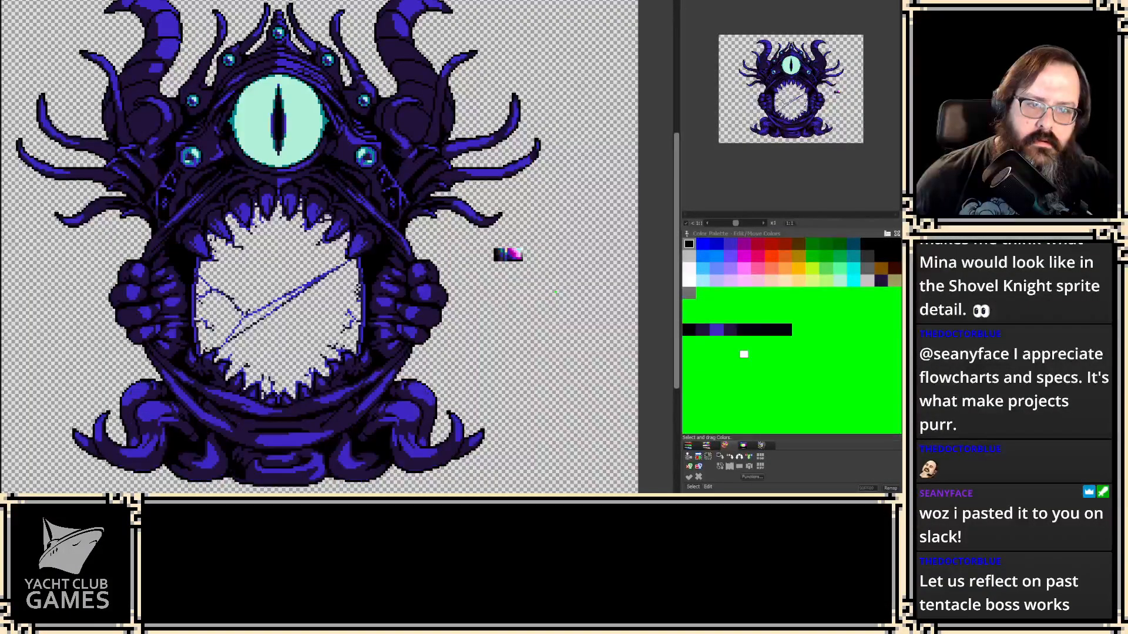
key("ctrl+Tab")
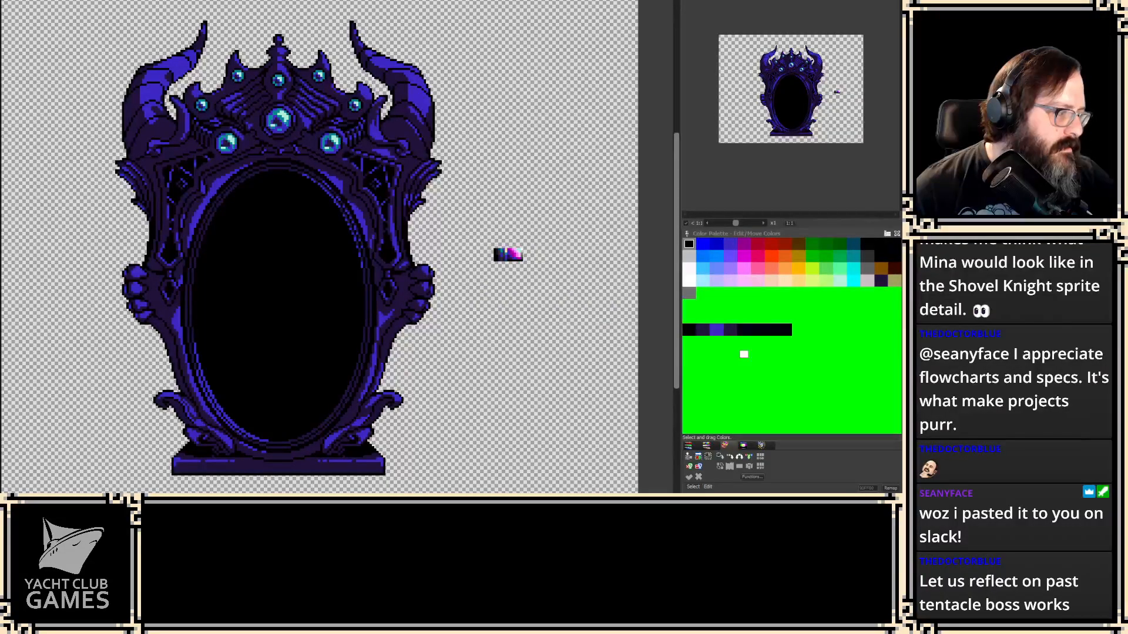
key("ctrl+Tab")
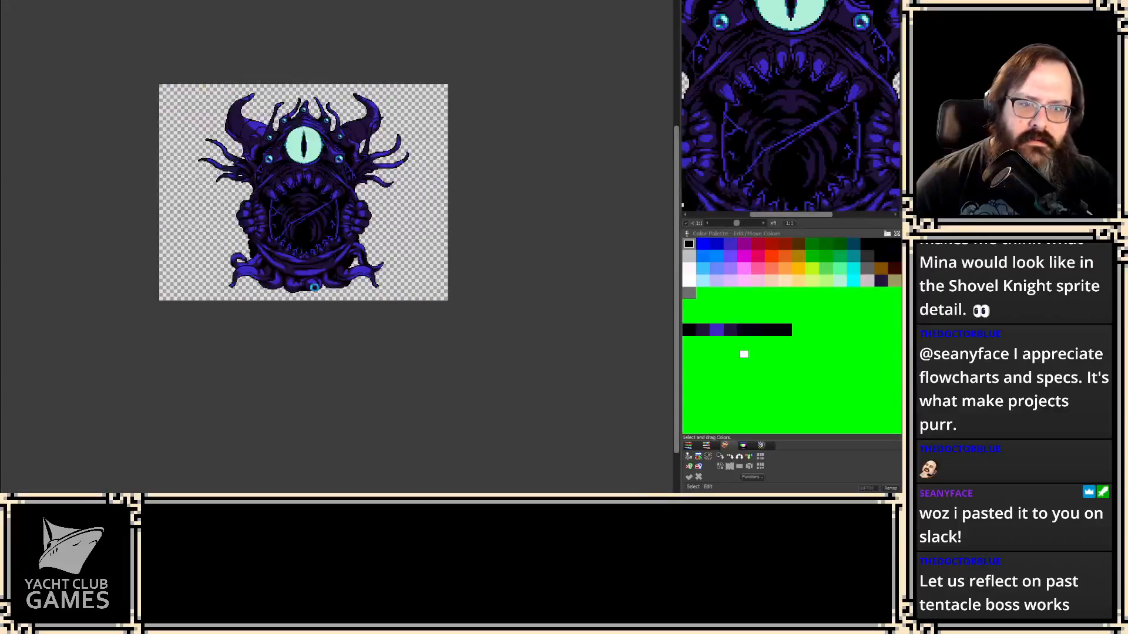
key("ctrl+Tab")
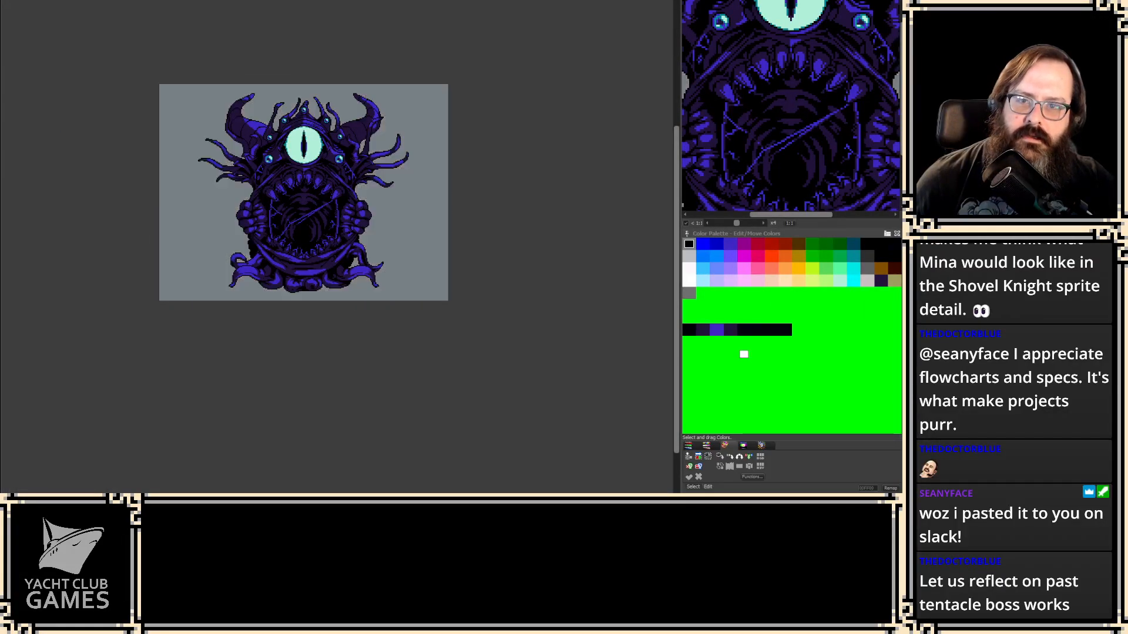
scroll(106, 186, "up", 3)
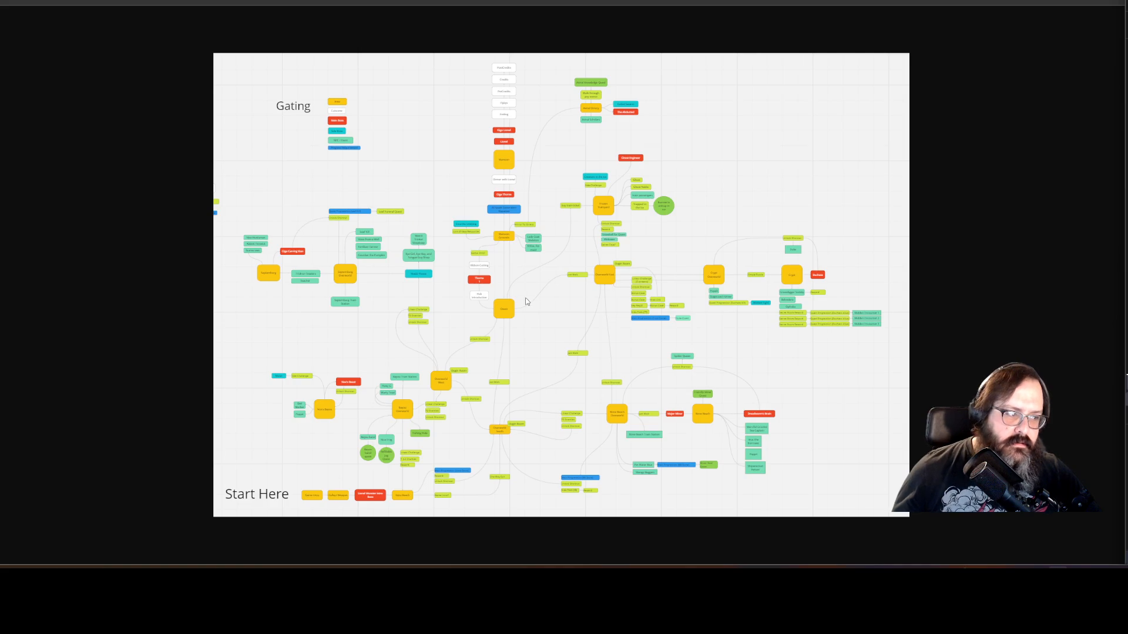
scroll(527, 301, "down", 1)
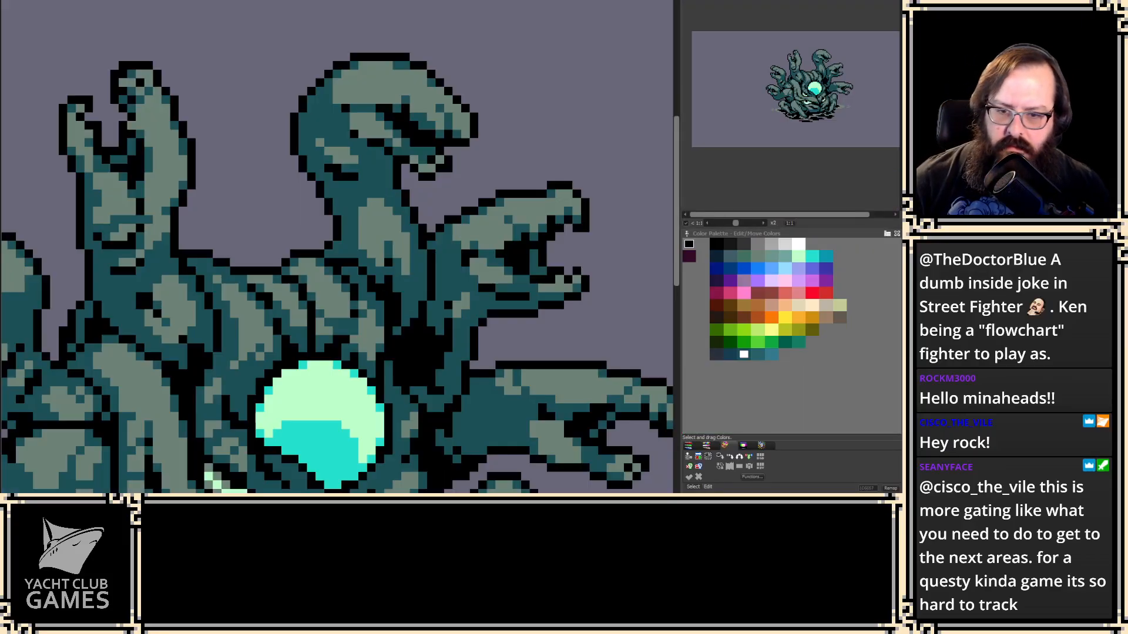
- Redraw the black outline along the left underside of the curled top tentacle's neck
scroll(387, 135, "down", 3)
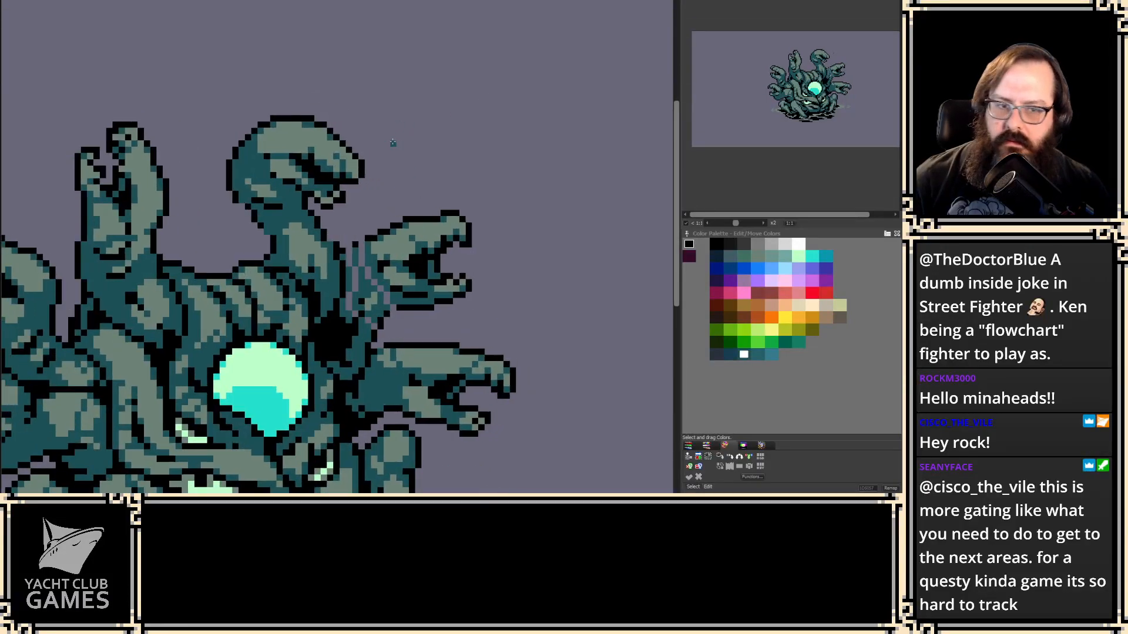
scroll(329, 144, "up", 1)
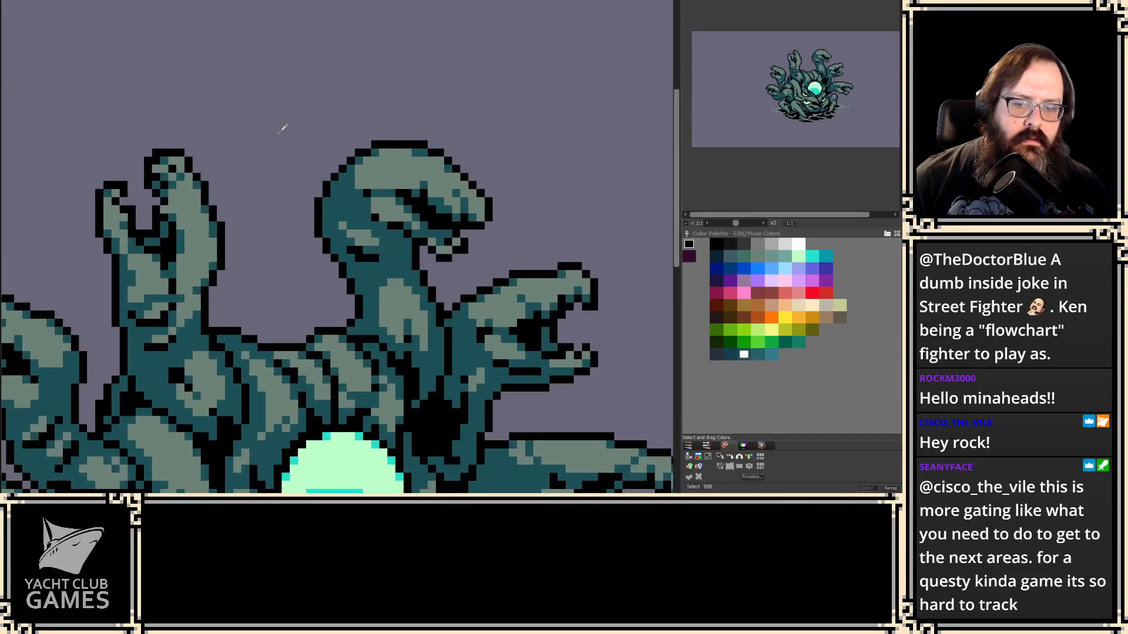
scroll(276, 185, "up", 1)
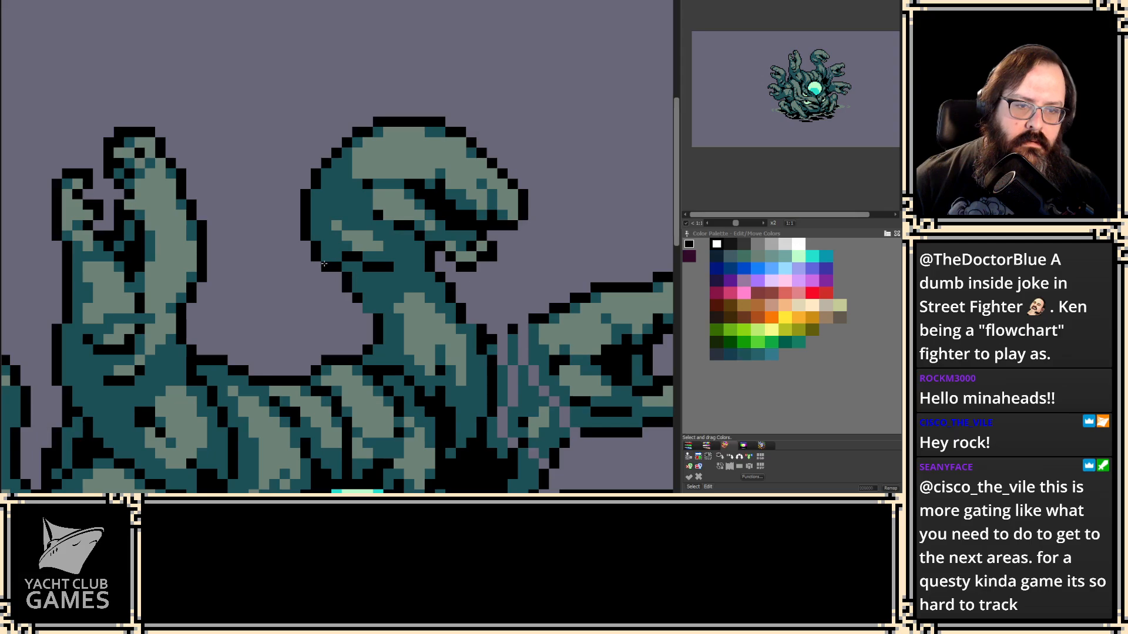
left_click_drag(362, 302, 327, 269)
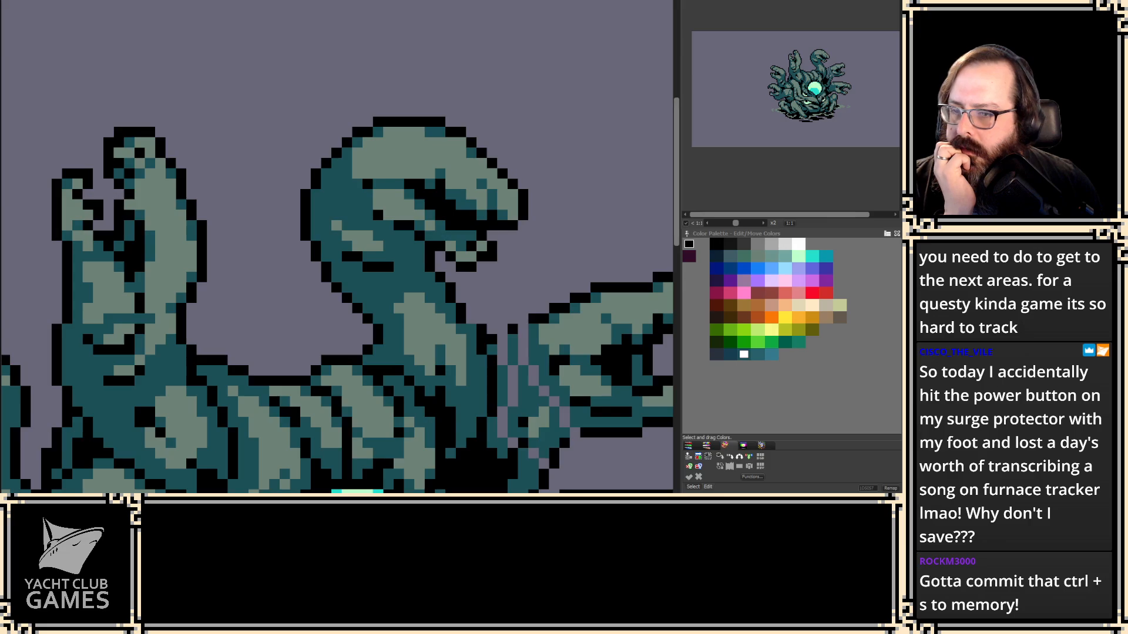
- Examine the whole tentacle boss sprite across its frames and against the grid overlay
scroll(327, 202, "down", 5)
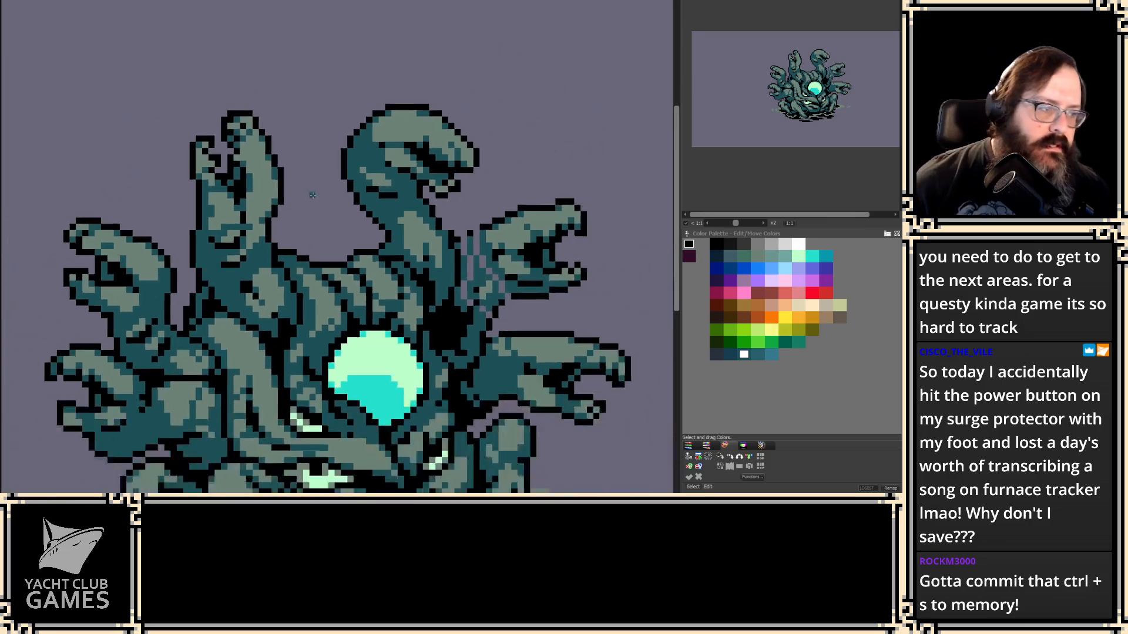
left_click_drag(317, 154, 257, 170)
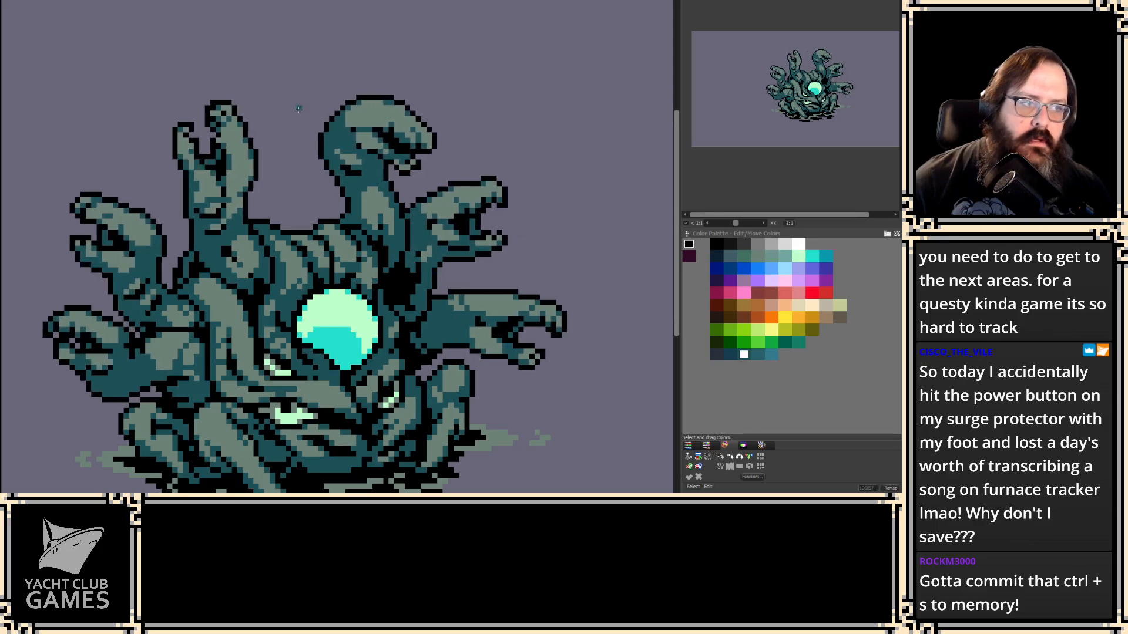
left_click_drag(323, 95, 395, 75)
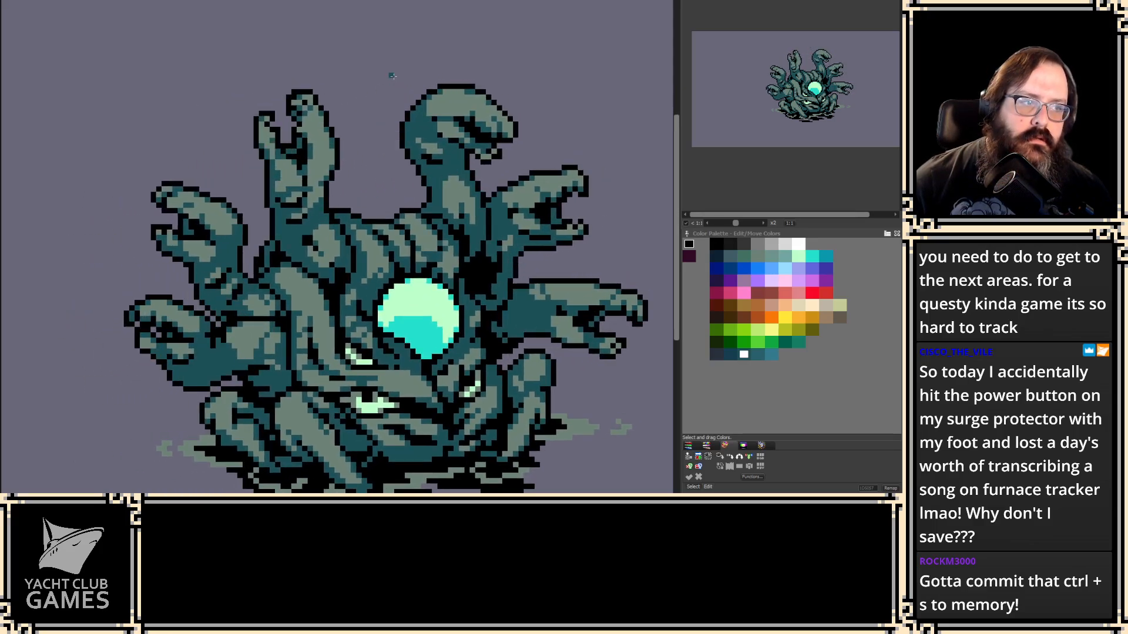
key("g")
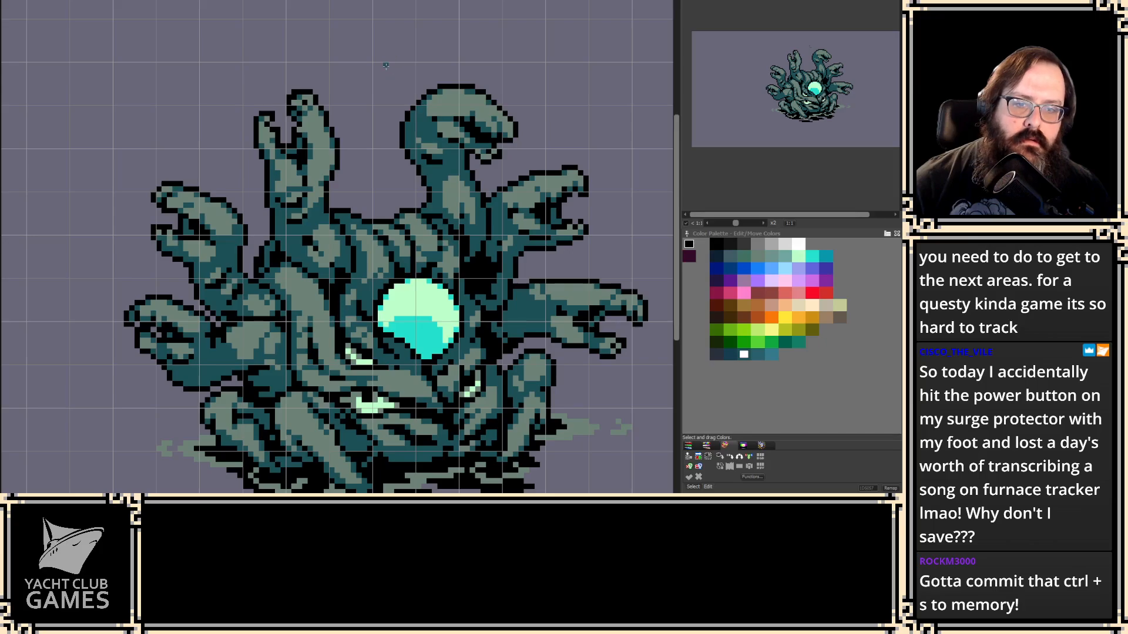
left_click_drag(386, 65, 479, 16)
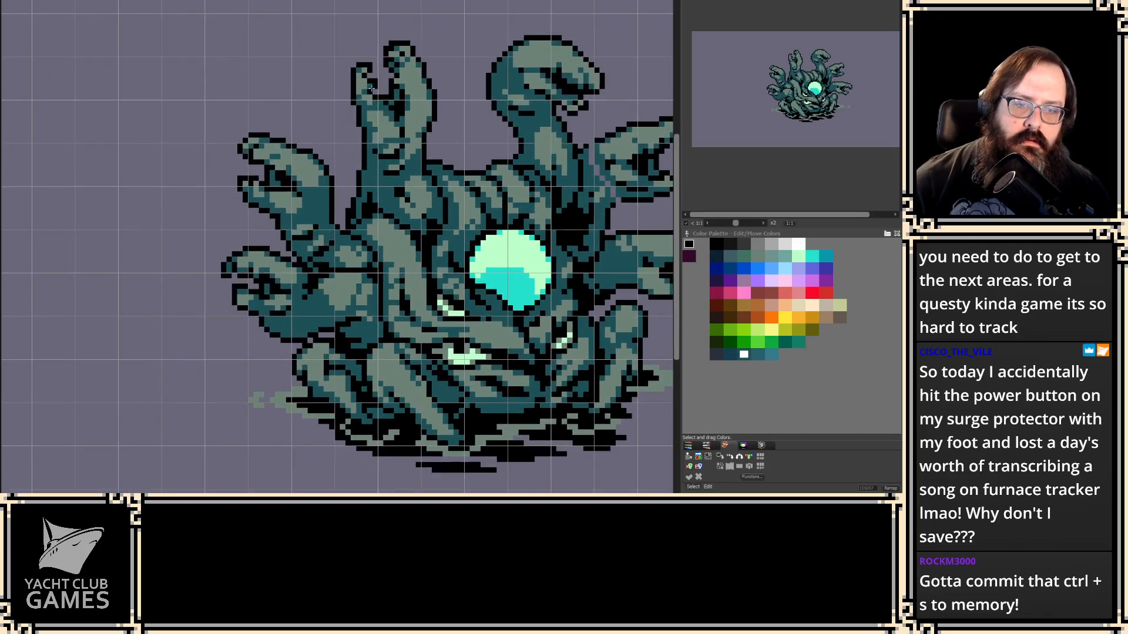
scroll(405, 82, "down", 2)
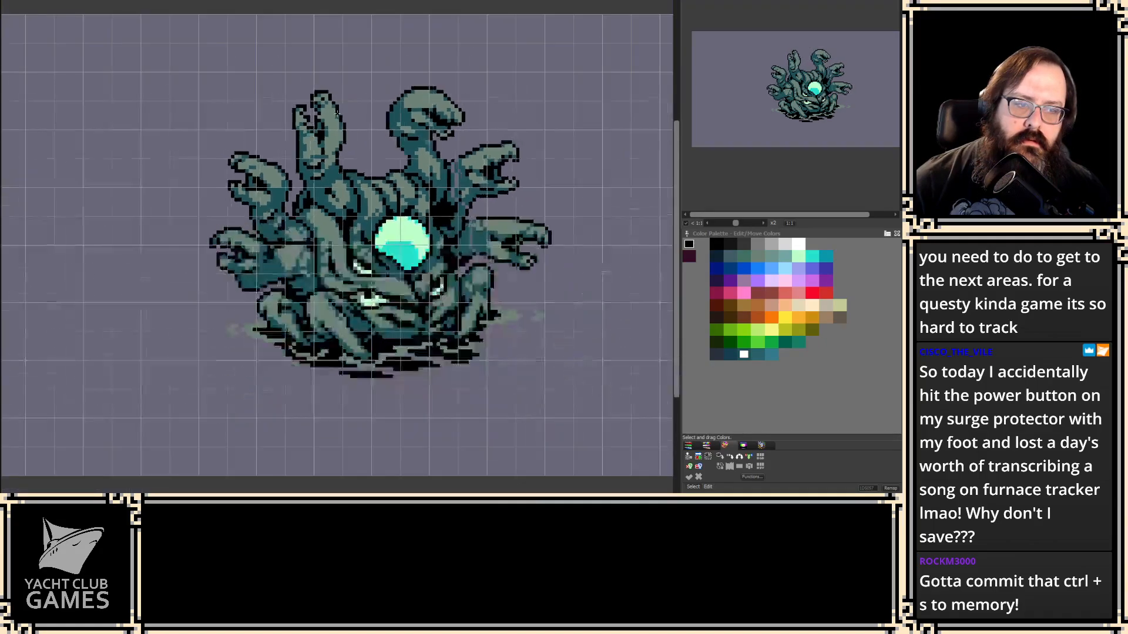
scroll(461, 240, "up", 2)
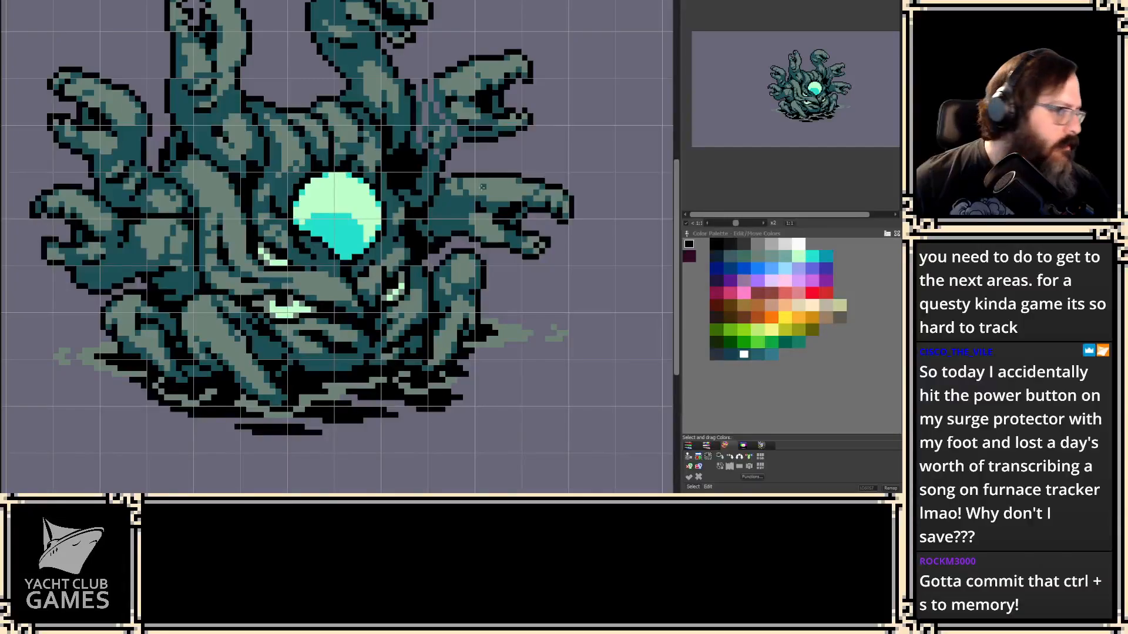
- Fill the vertical background-coloured gap at the base of the lower right tentacle arm
scroll(448, 194, "up", 5)
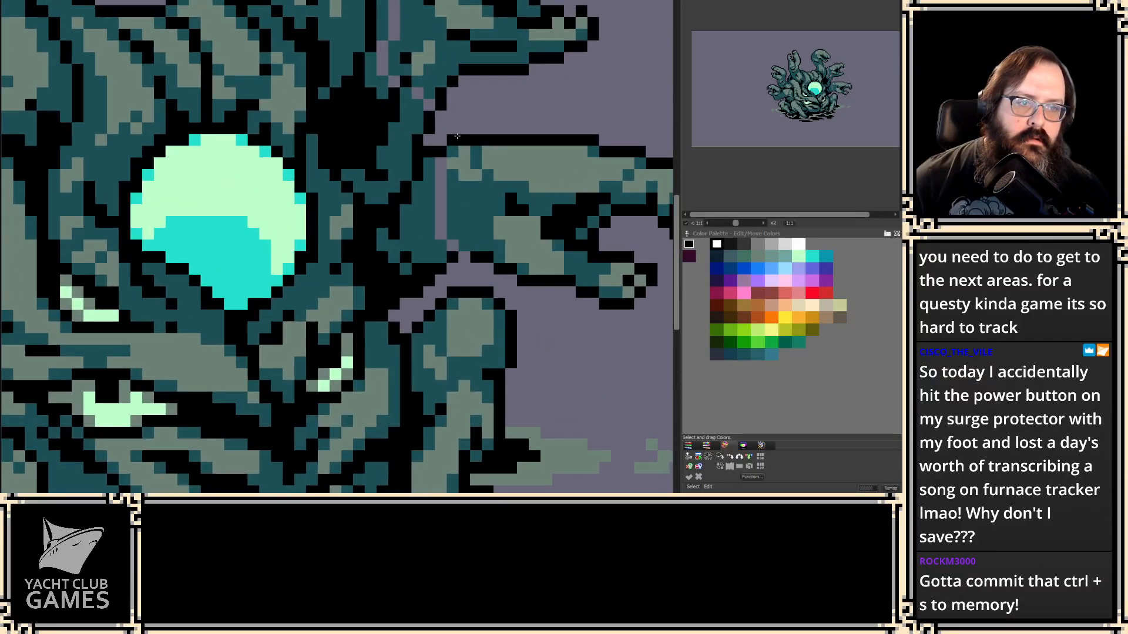
left_click_drag(440, 238, 441, 158)
left_click(483, 253)
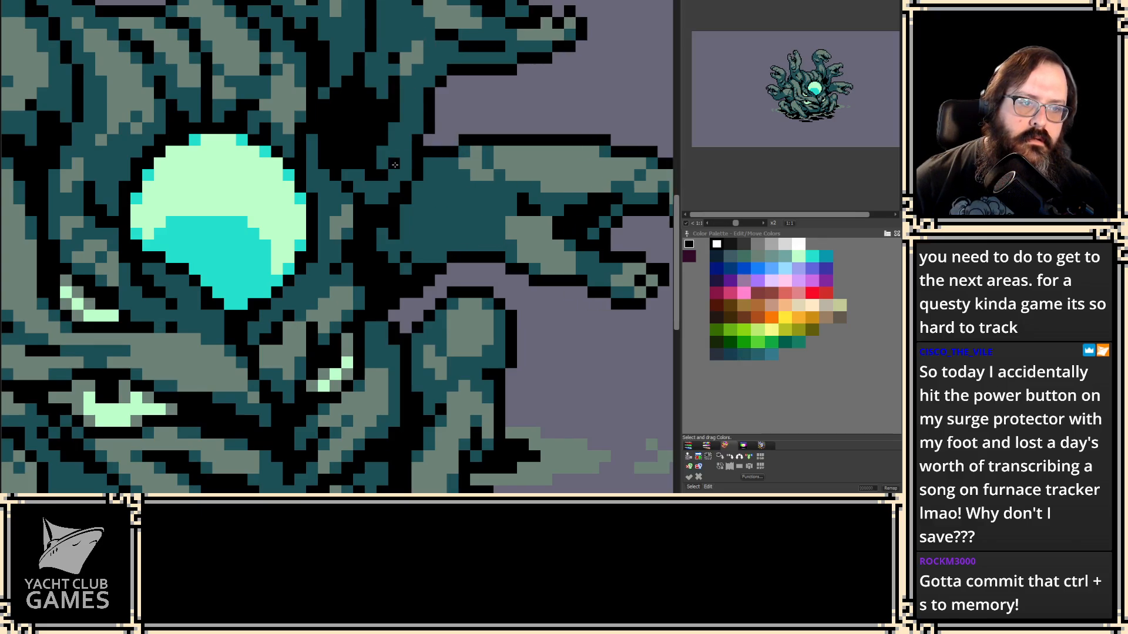
- Flip back and forth through the animation frames to compare the right-hand tentacles
left_click_drag(493, 155, 331, 195)
key("2")
key("2")
key("2")
key("2")
left_click_drag(523, 146, 547, 195)
key("2")
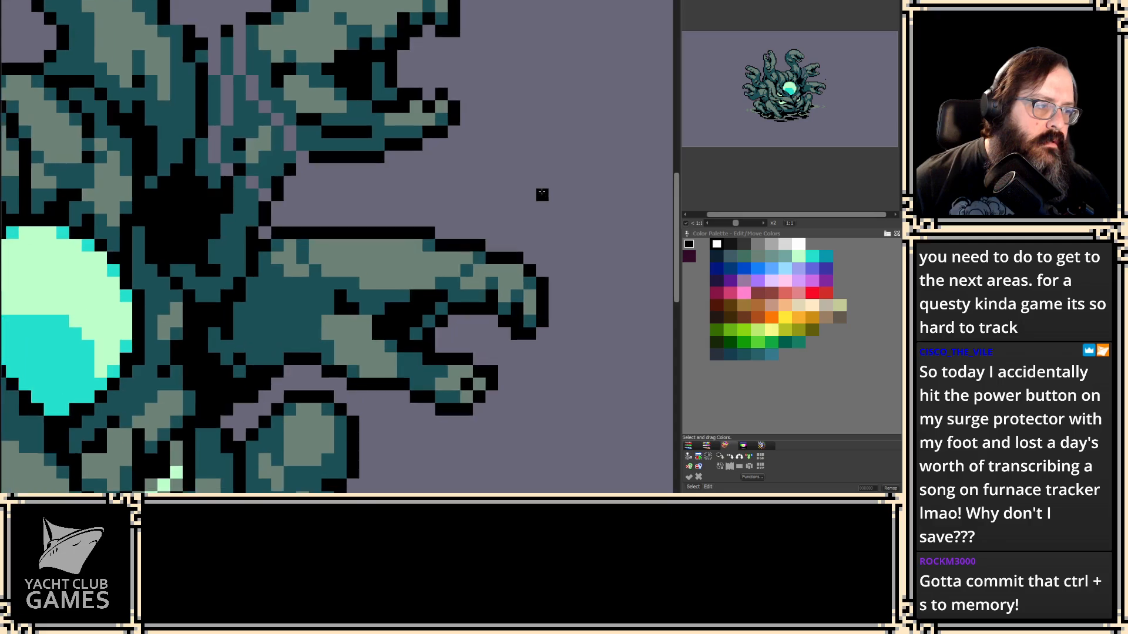
key("2")
key("2")
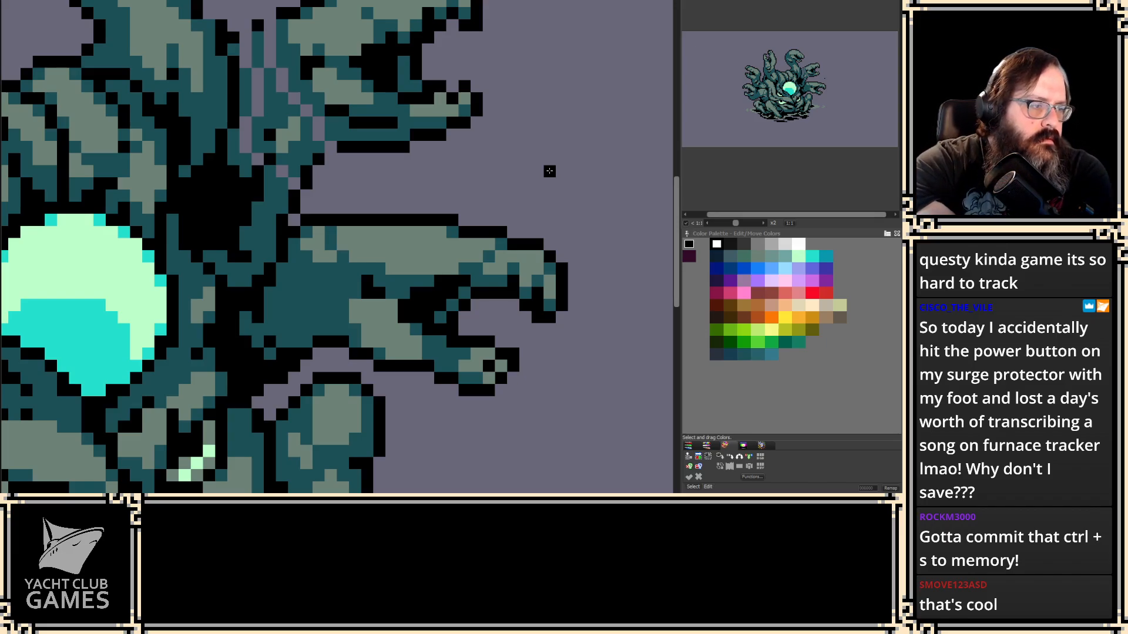
- Fill the background-coloured gap through the neck of the upper right tentacle with the sampled dark teal
scroll(489, 134, "down", 3)
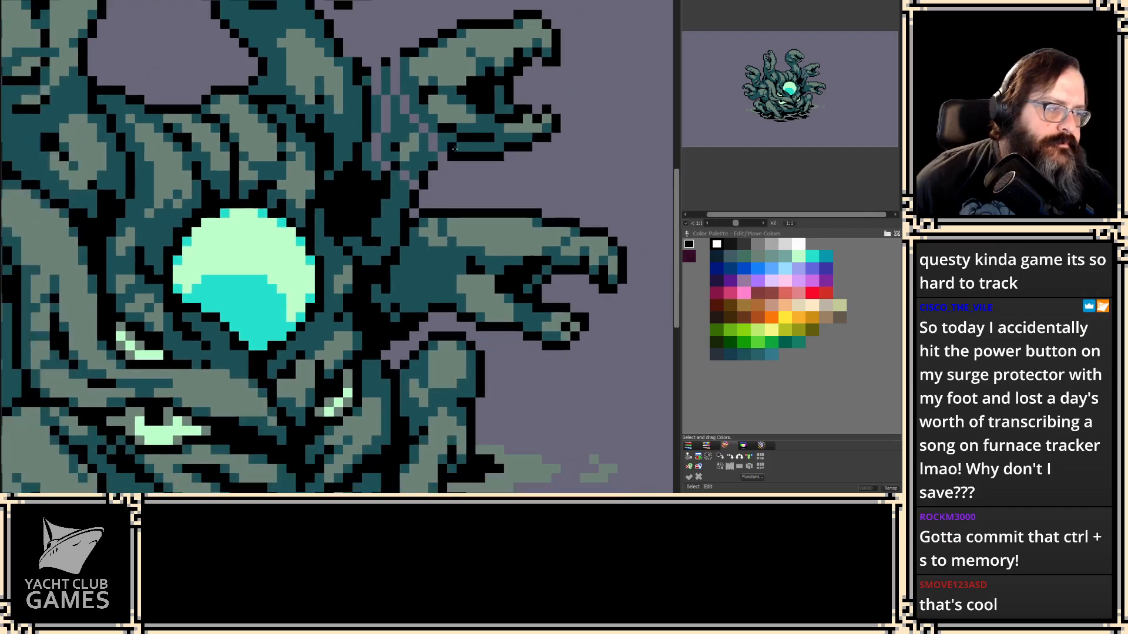
scroll(461, 135, "down", 1)
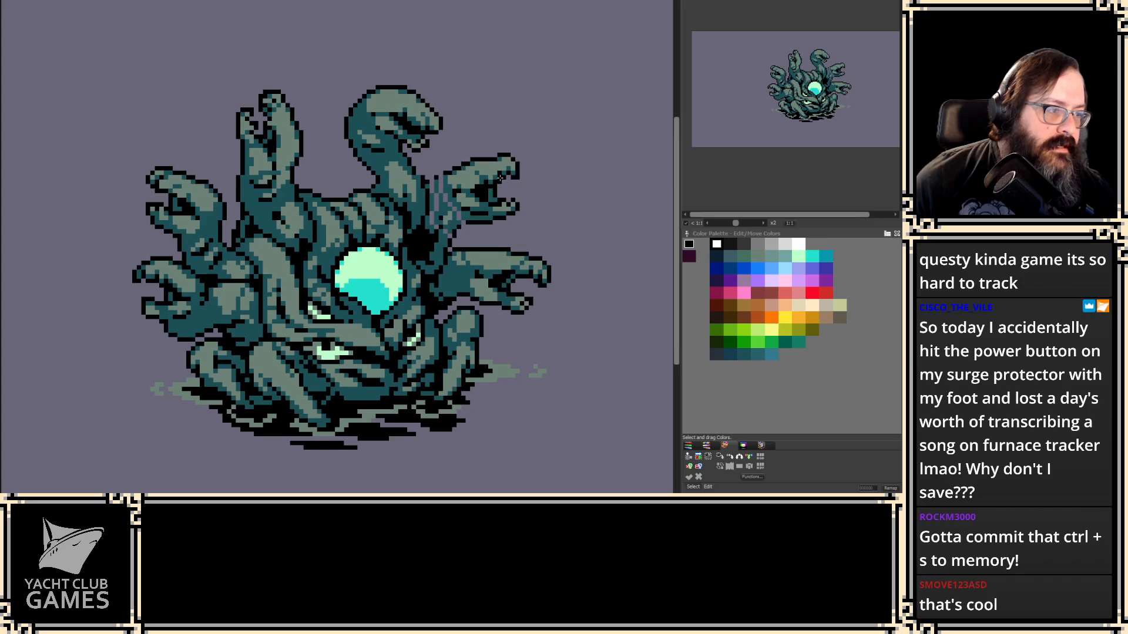
scroll(503, 157, "up", 1)
scroll(494, 159, "down", 1)
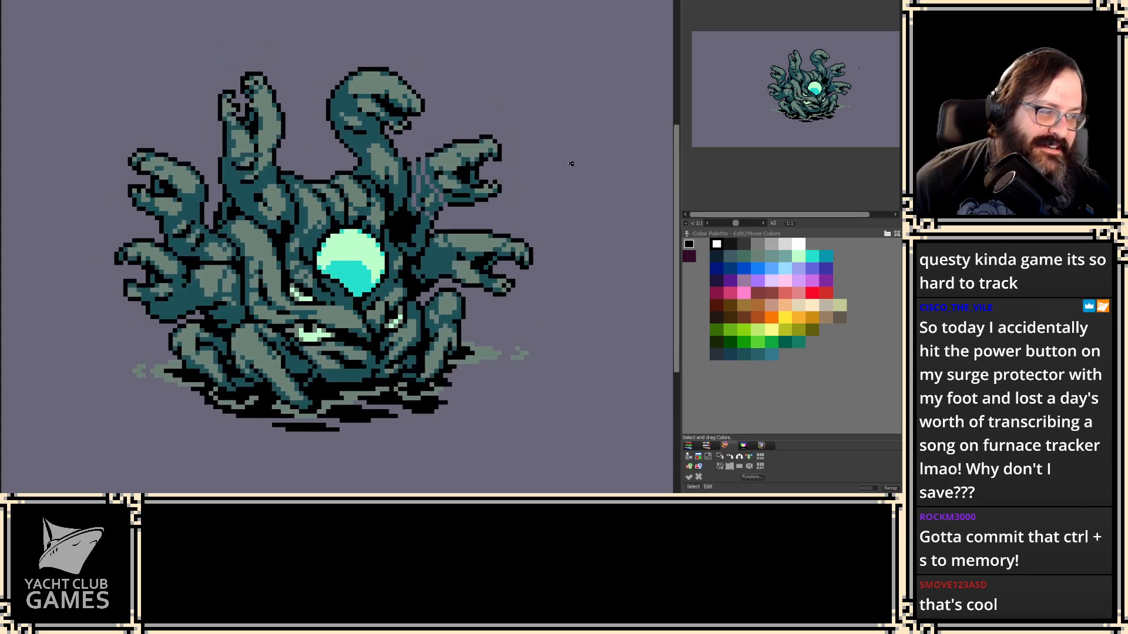
key("Right")
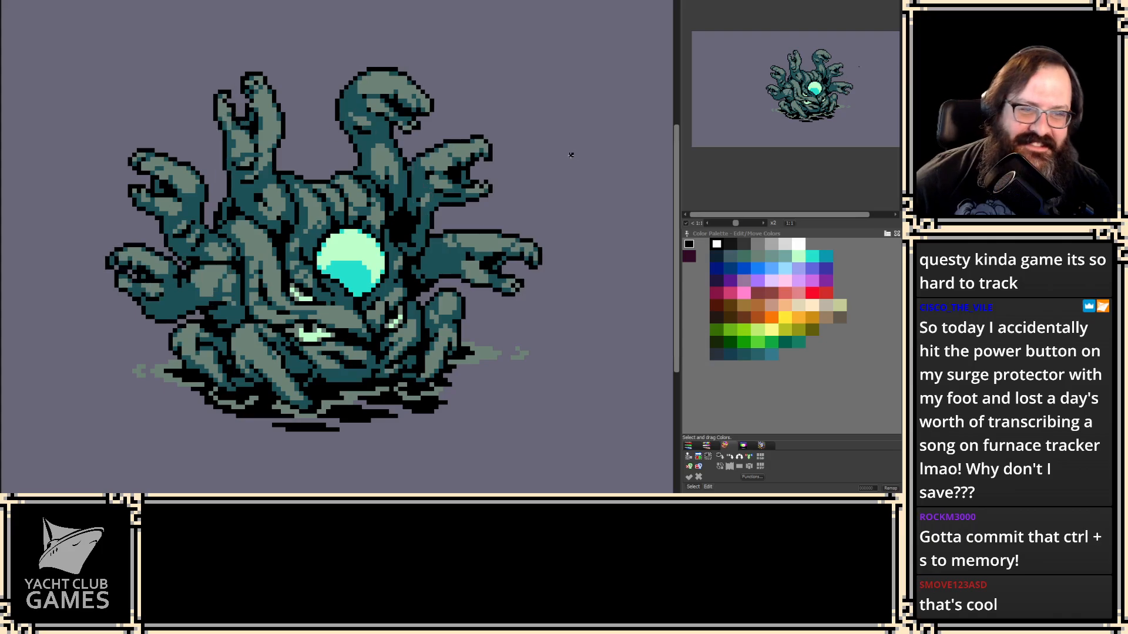
scroll(571, 155, "up", 3)
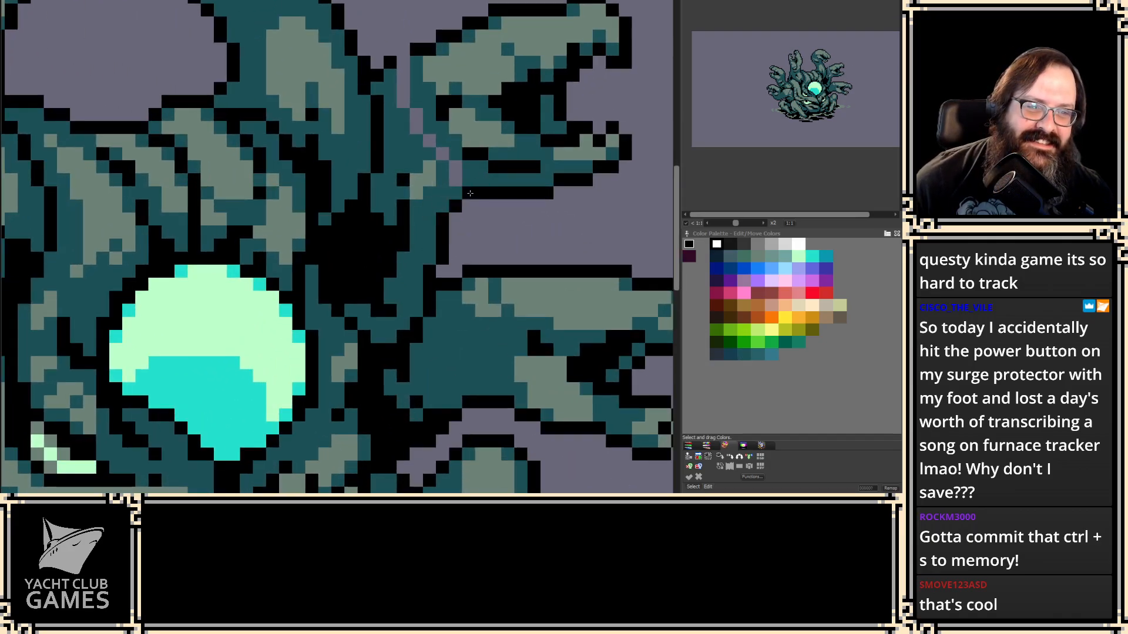
scroll(425, 108, "up", 1)
scroll(425, 109, "up", 2)
left_click(418, 302, "alt")
mouse_move(418, 302)
left_mouse_down()
mouse_move(441, 316)
mouse_move(387, 284)
mouse_move(395, 164)
mouse_move(382, 184)
mouse_move(383, 156)
mouse_move(404, 133)
mouse_move(469, 271)
left_mouse_up()
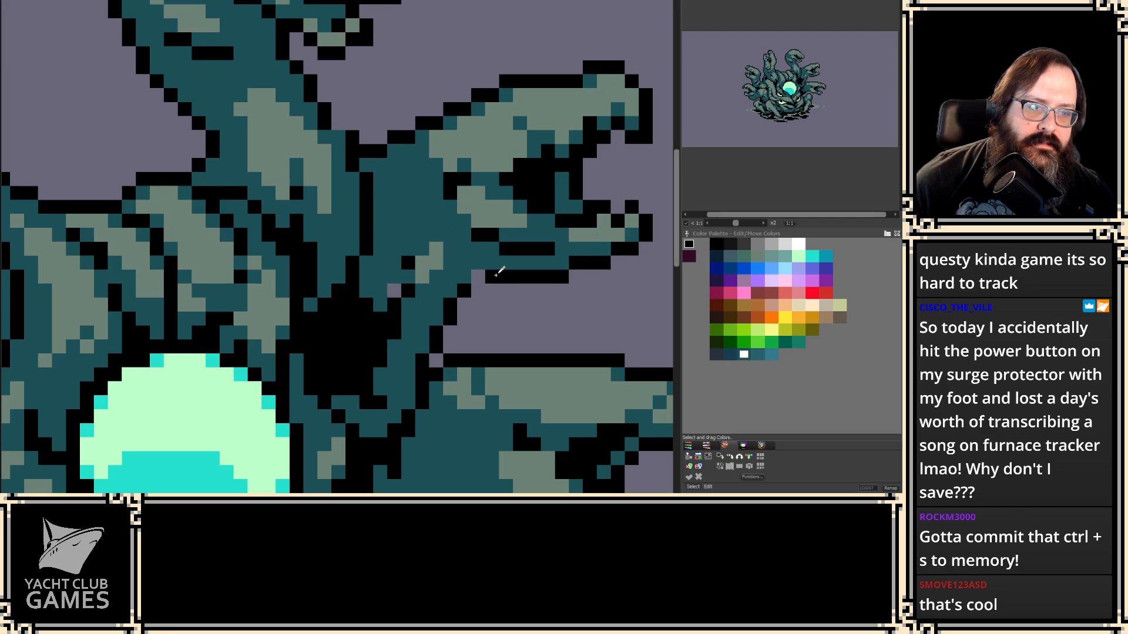
key("ctrl+z")
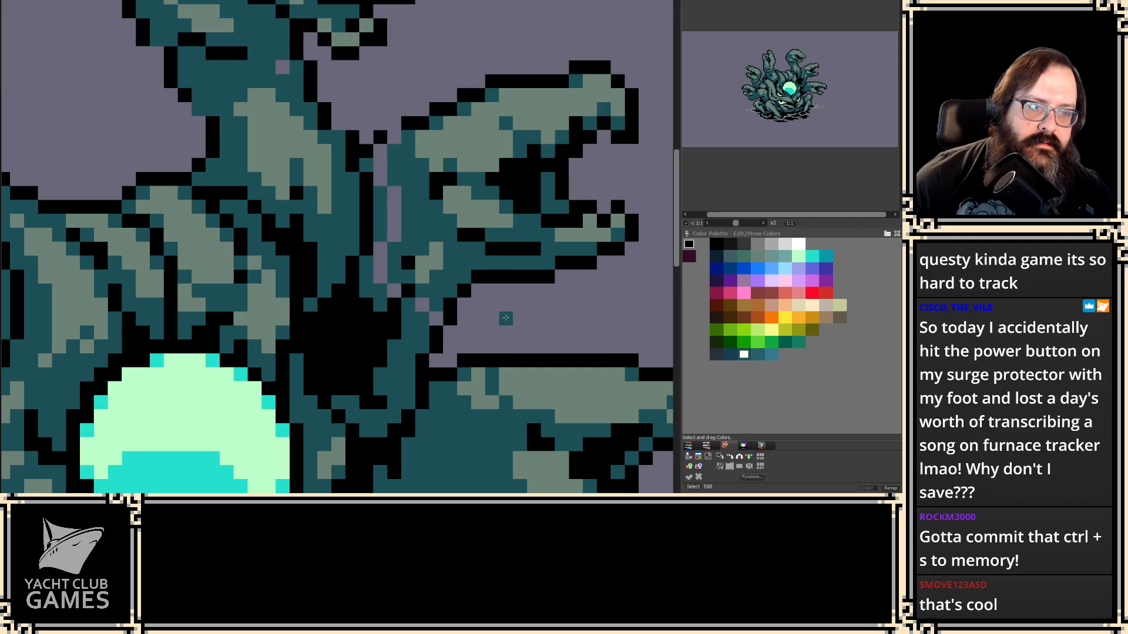
- In the adjacent frame, close the vertical gap behind the upper right tentacle's head with teal and complete the black outline above it
left_click_drag(390, 282, 387, 205)
left_click(393, 290)
left_click(380, 151)
left_click(381, 138, "alt")
left_click(395, 138)
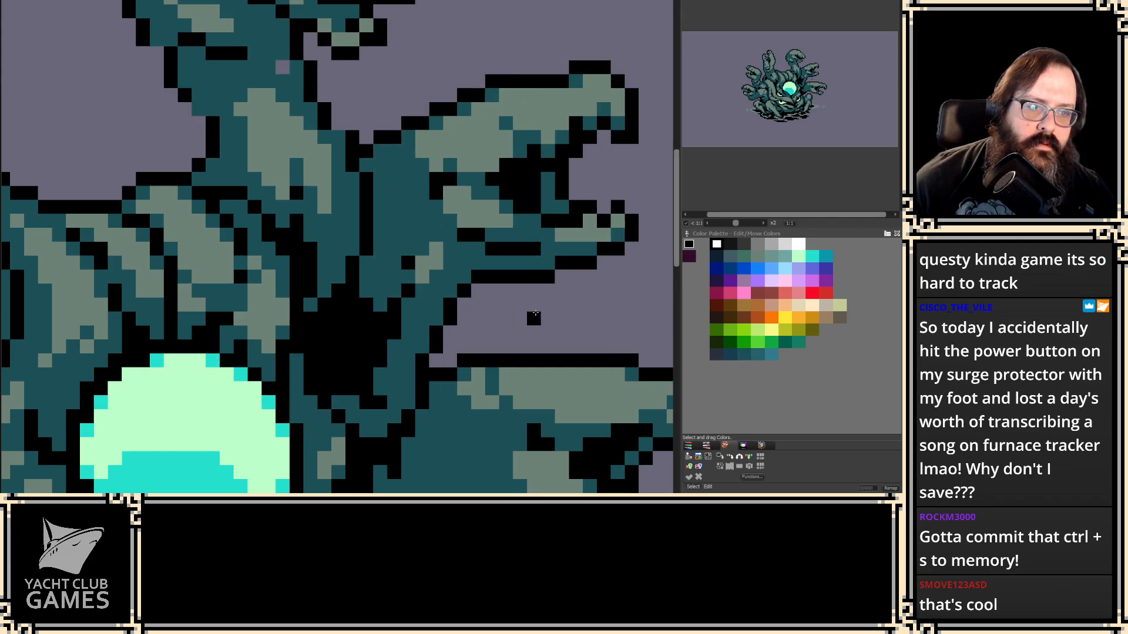
- Step through the animation frames to check the repaired neck of the upper right tentacle up close and in the whole sprite
key("Right")
key("Right")
key("Right")
key("Right")
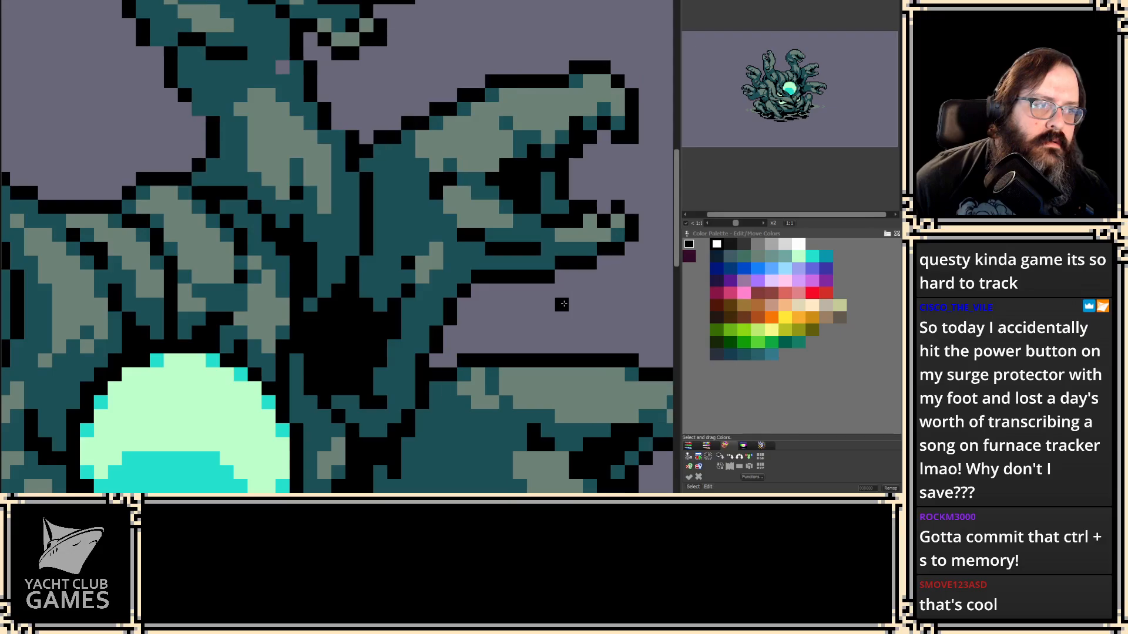
key("Right")
key("Right")
scroll(512, 314, "down", 2)
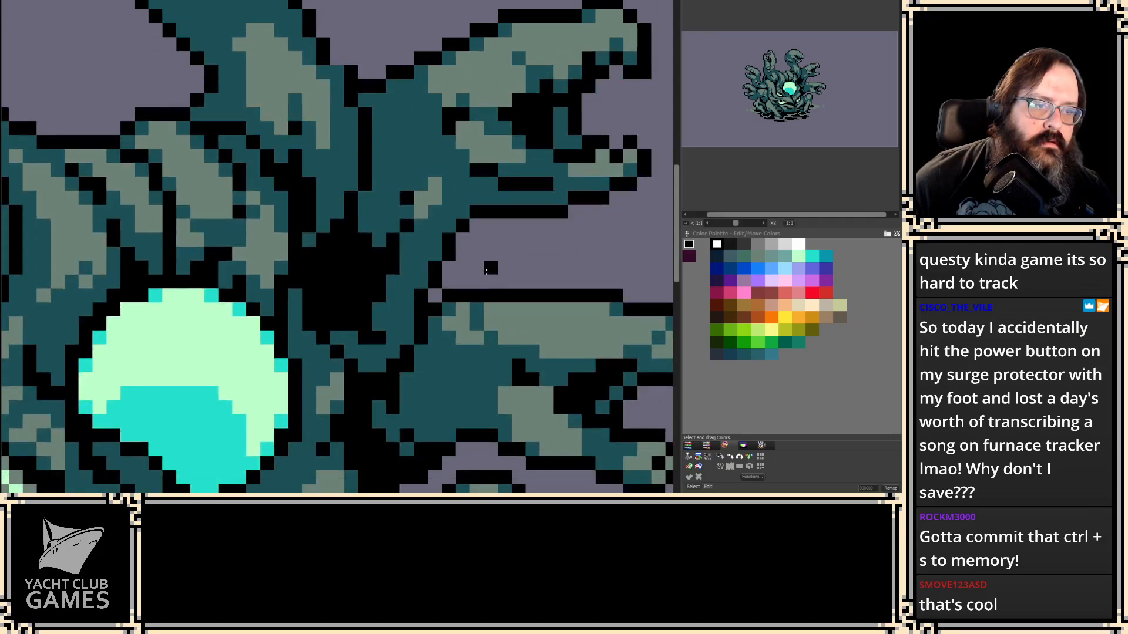
scroll(487, 270, "down", 3)
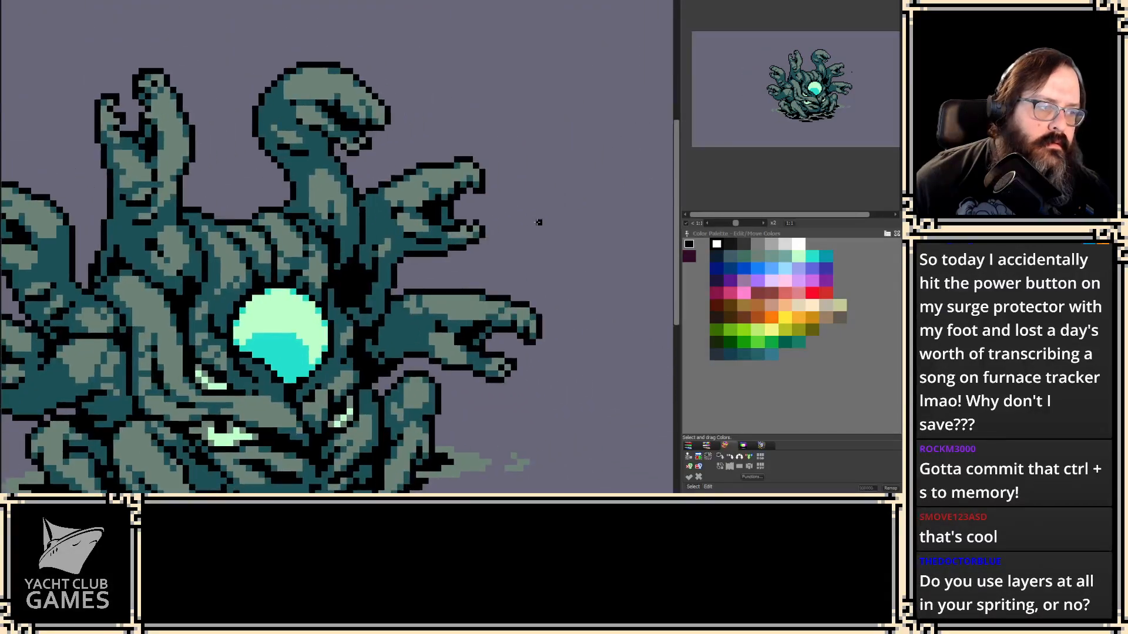
scroll(444, 252, "up", 5)
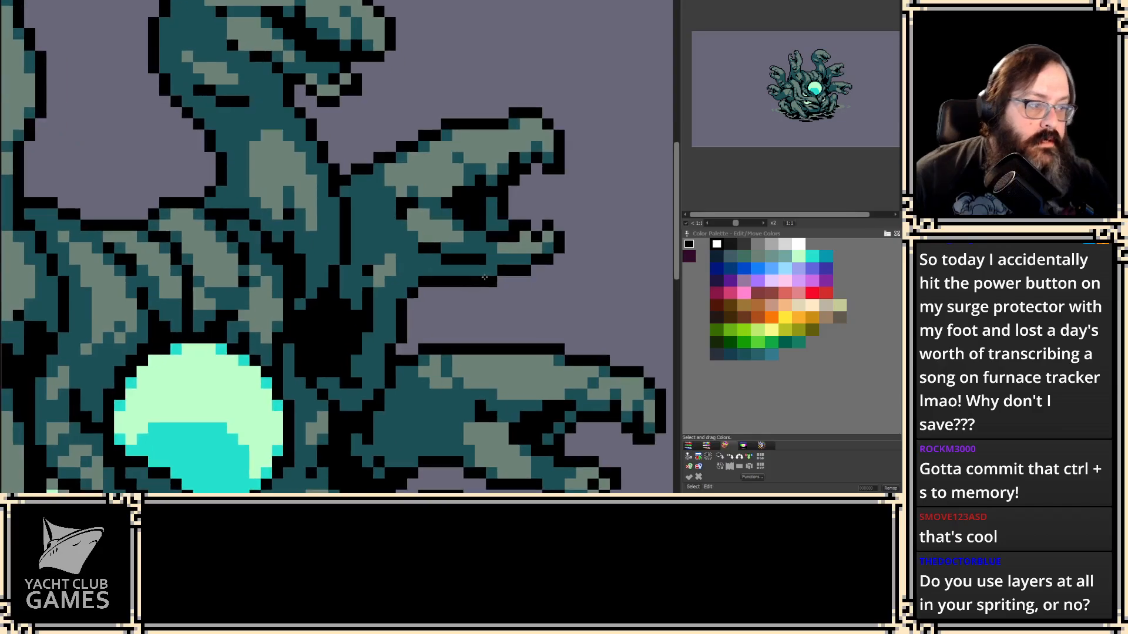
key("Right")
key("Right")
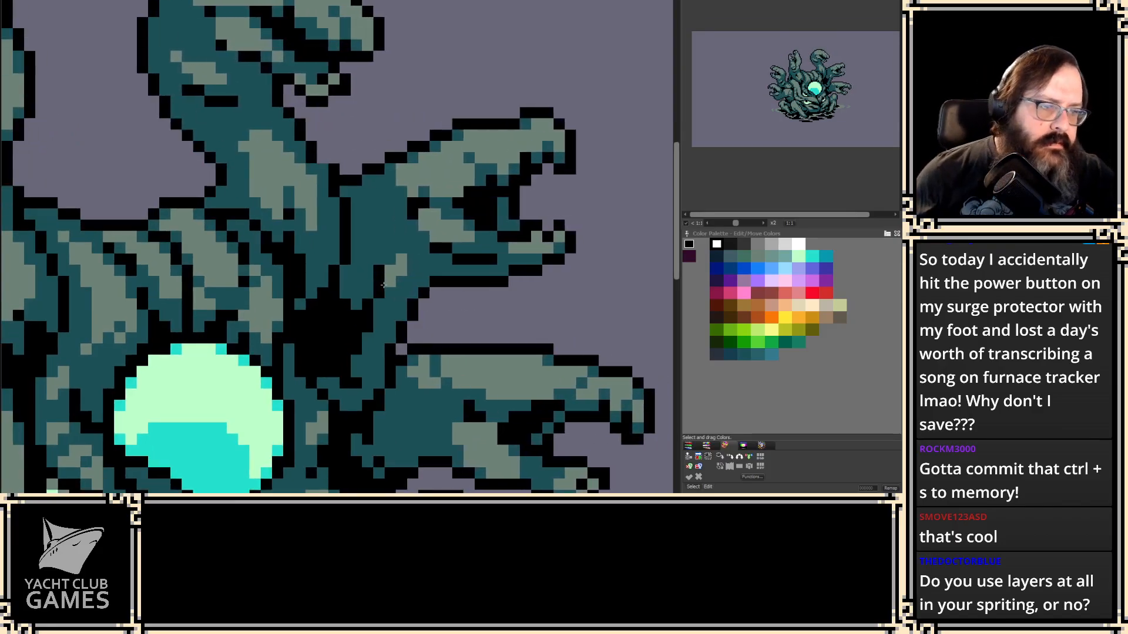
scroll(389, 289, "down", 5)
mouse_move(320, 71)
left_mouse_down()
mouse_move(261, 222)
mouse_move(323, 245)
left_mouse_up()
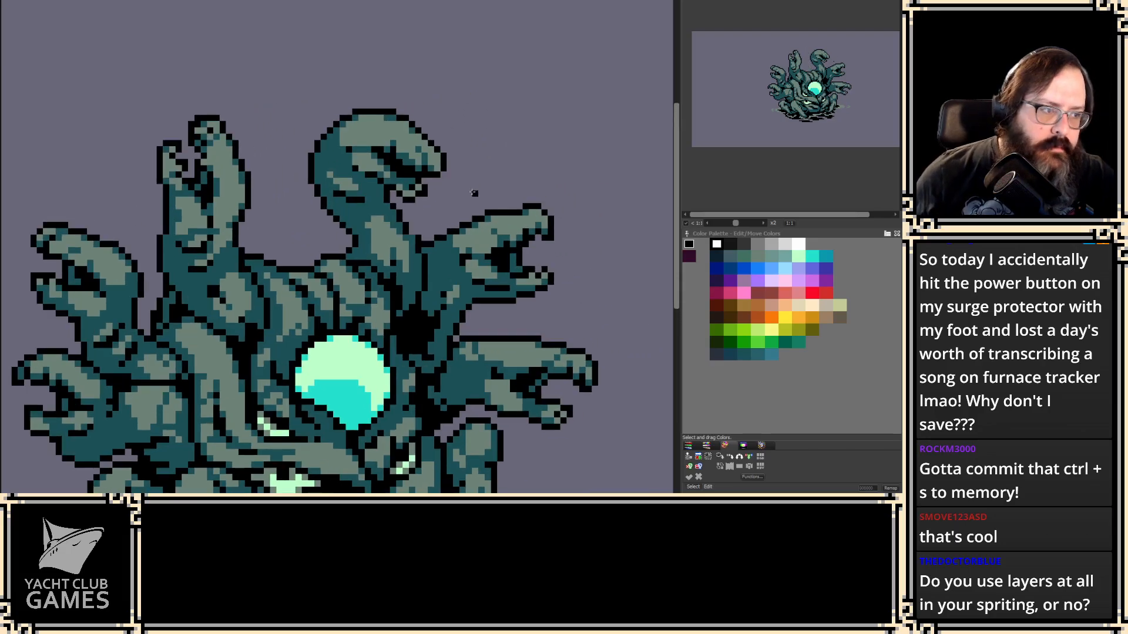
scroll(475, 193, "up", 1)
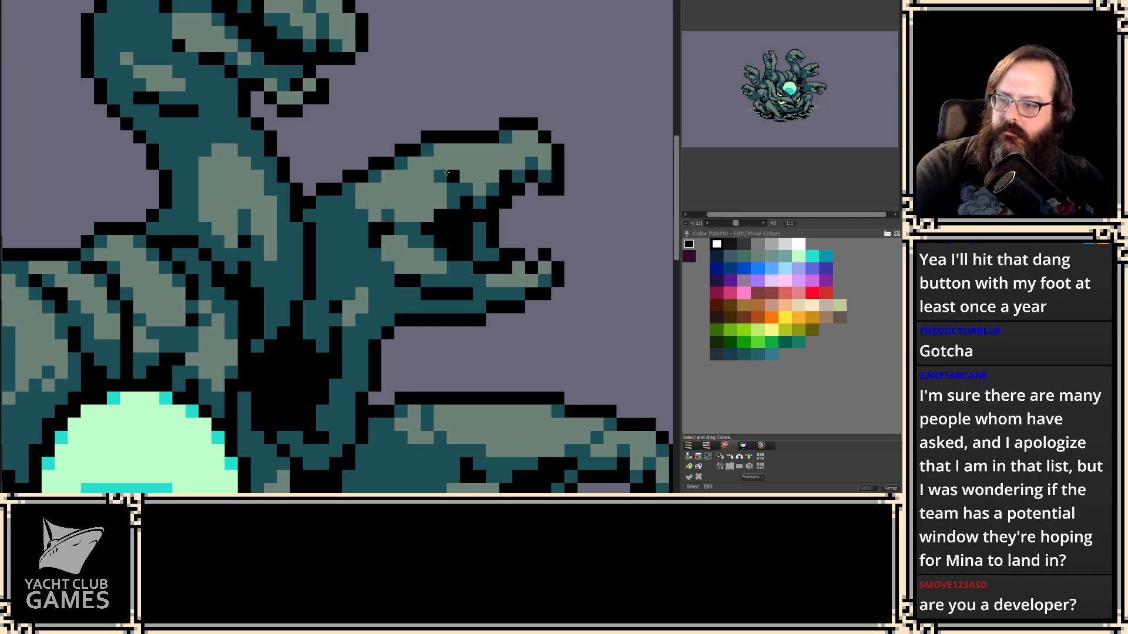
- Cycle repeatedly through the frames to compare the motion of the curled top tentacle and the right-hand tentacles
left_click(447, 174)
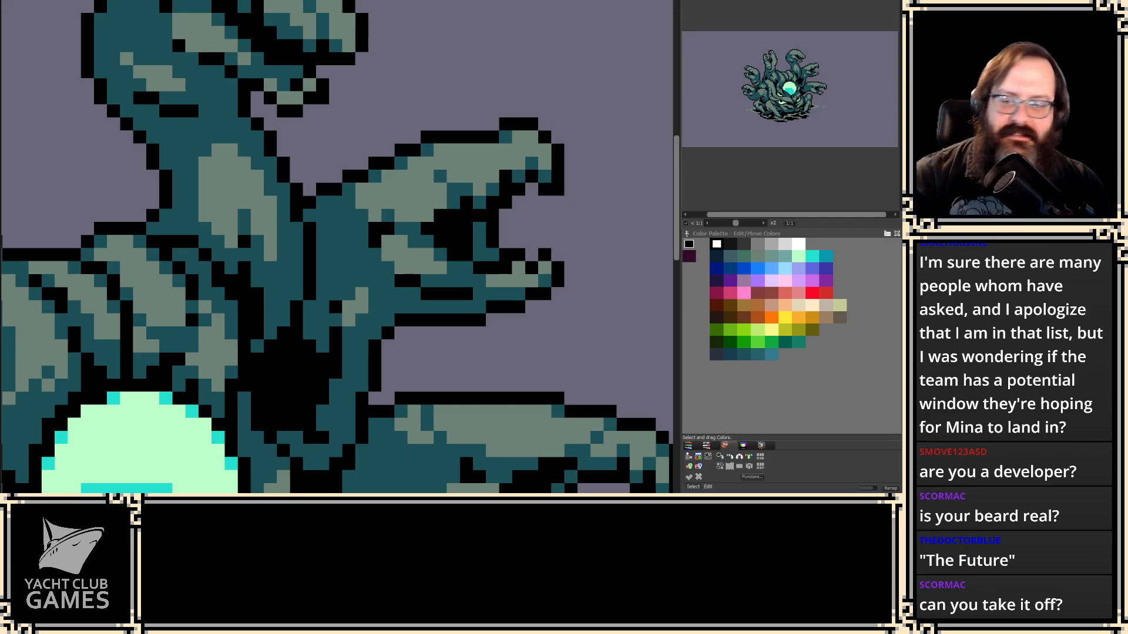
scroll(309, 284, "down", 1)
scroll(411, 276, "up", 1)
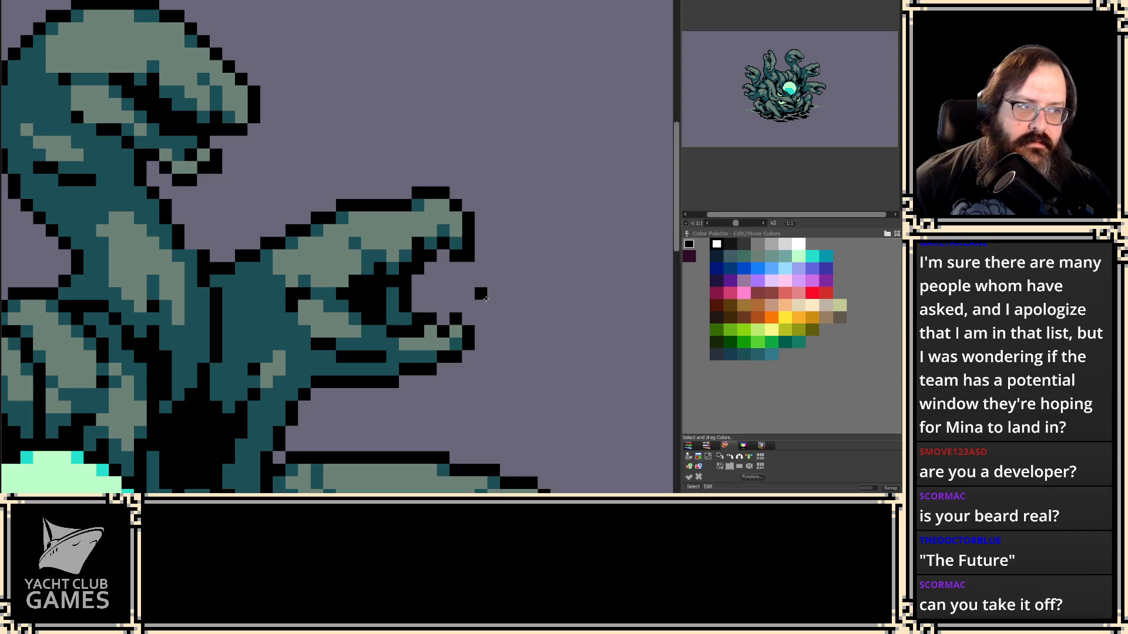
key("2")
key("2")
key("2")
key("2")
key("2")
key("2")
key("2")
key("2")
key("2")
key("2")
key("2")
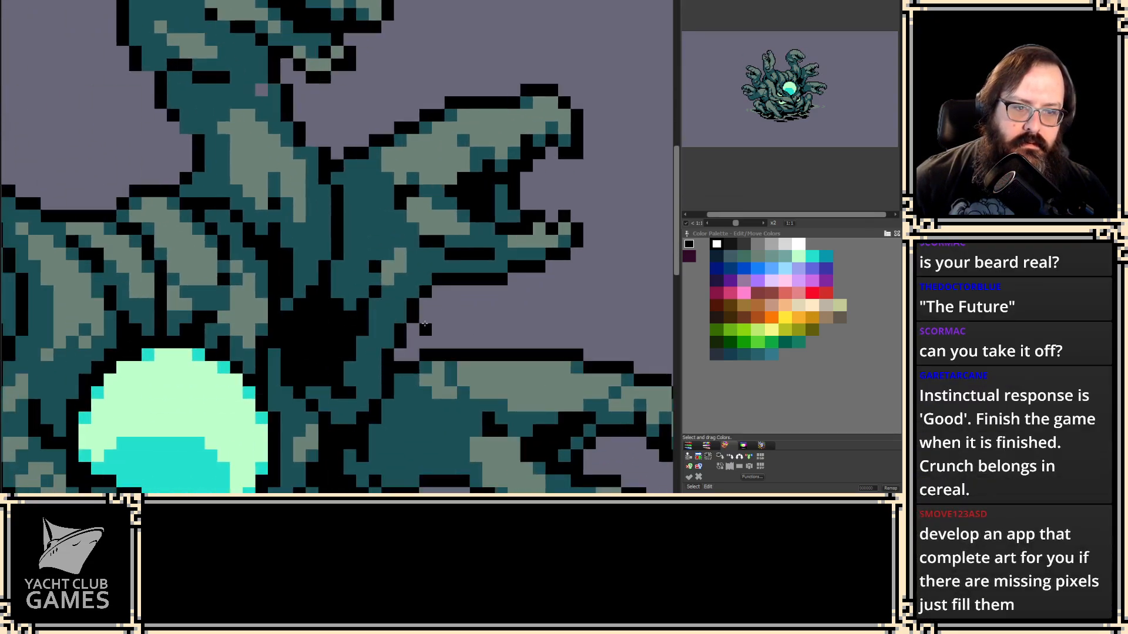
key("2")
key("2")
key("2")
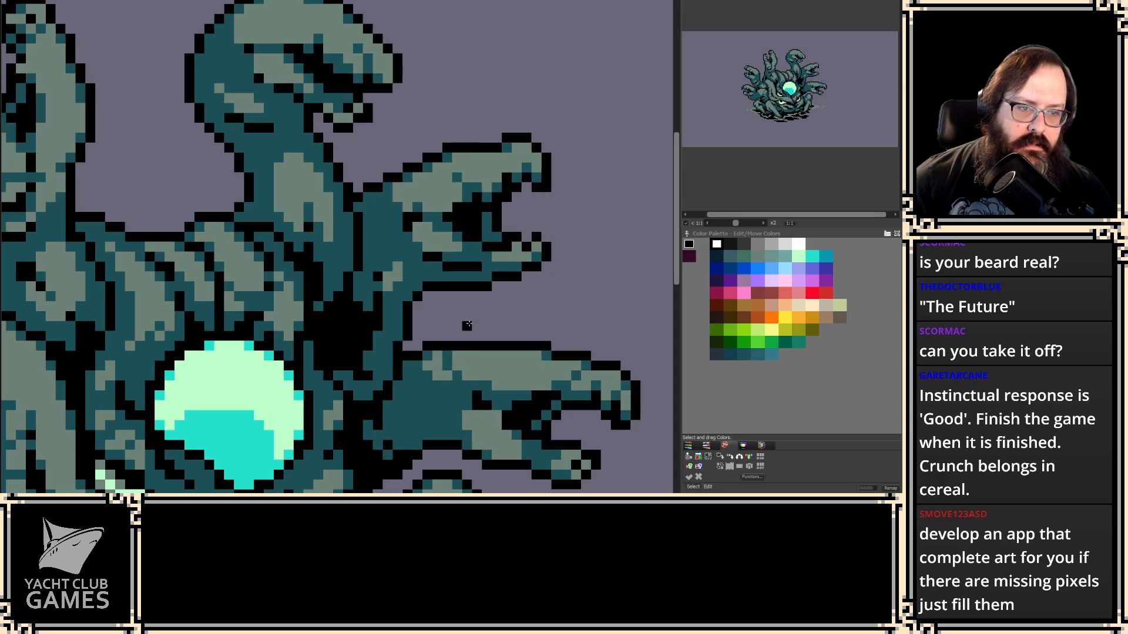
key("2")
key("2")
key("2")
key("2")
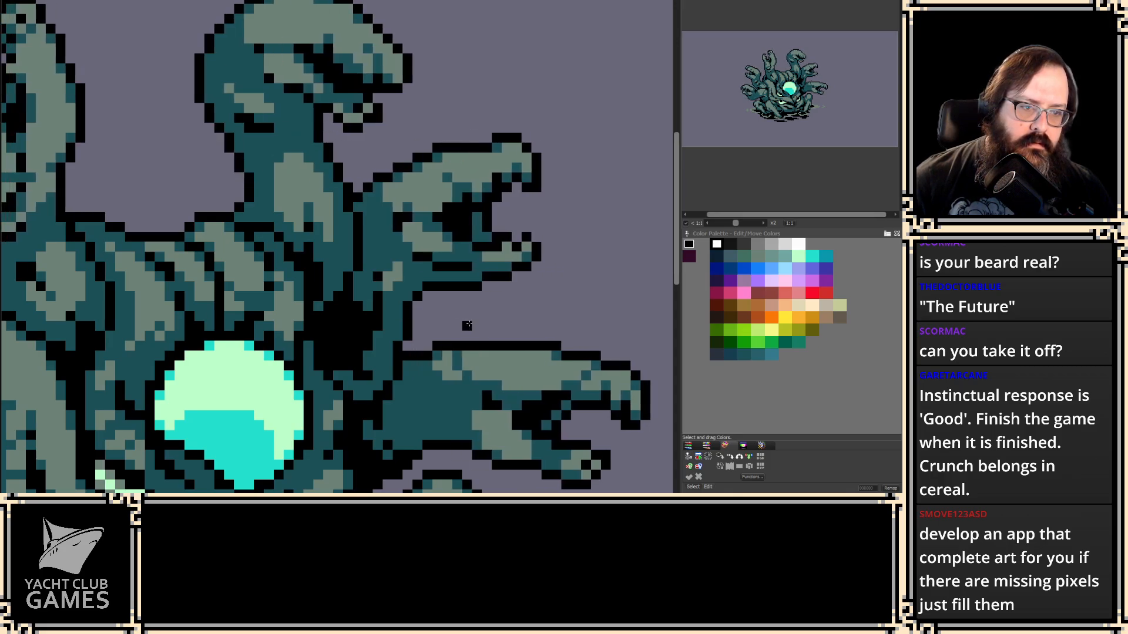
key("2")
key("2")
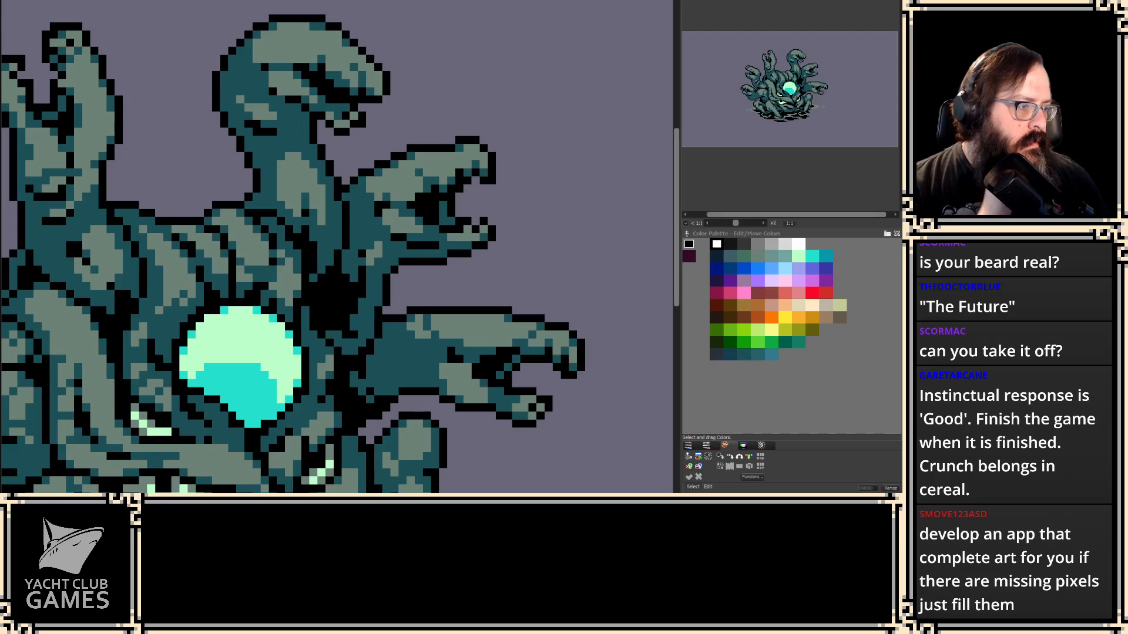
- Patch the background-coloured notch on the underside of the lower right tentacle arm with teal fill and black outline pixels
left_click_drag(527, 207, 491, 257)
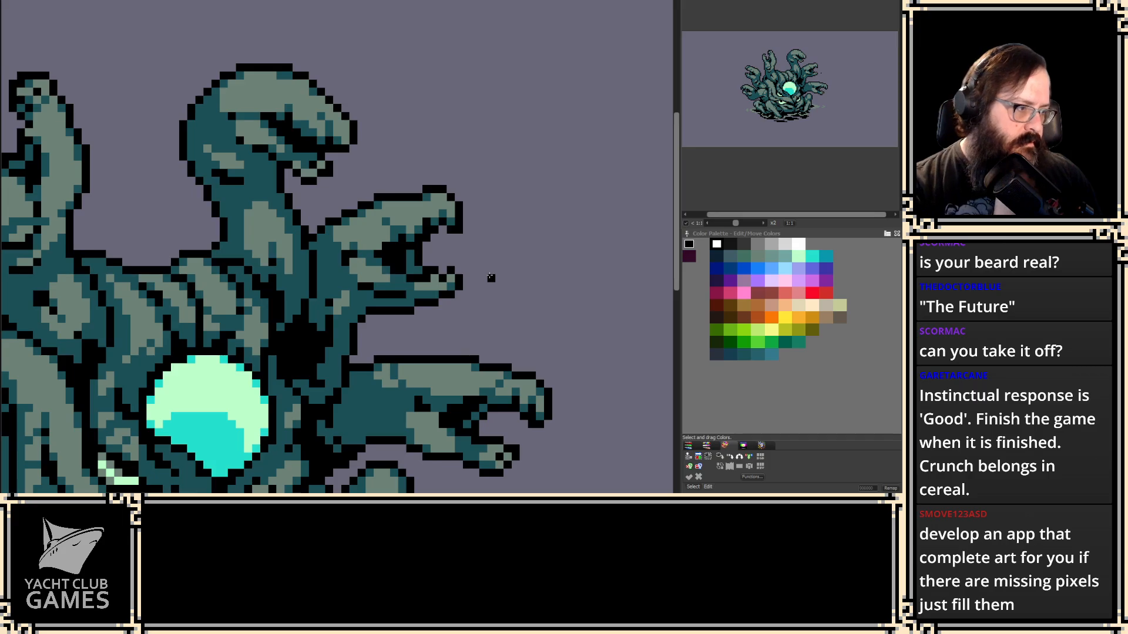
left_click_drag(485, 291, 437, 267)
scroll(437, 267, "down", 1)
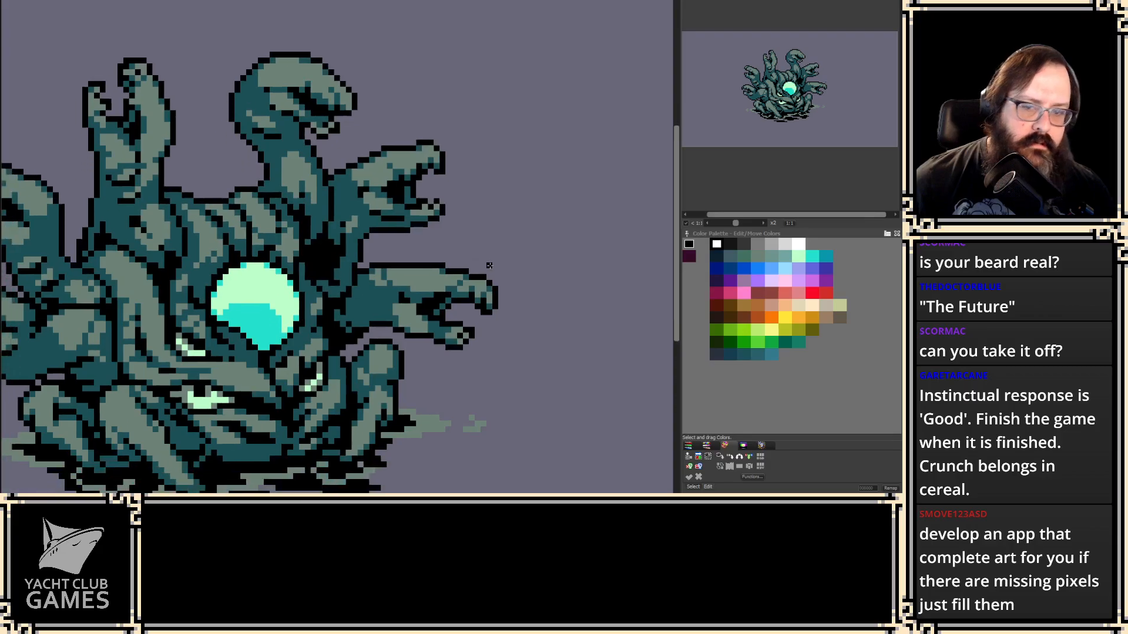
scroll(500, 260, "up", 1)
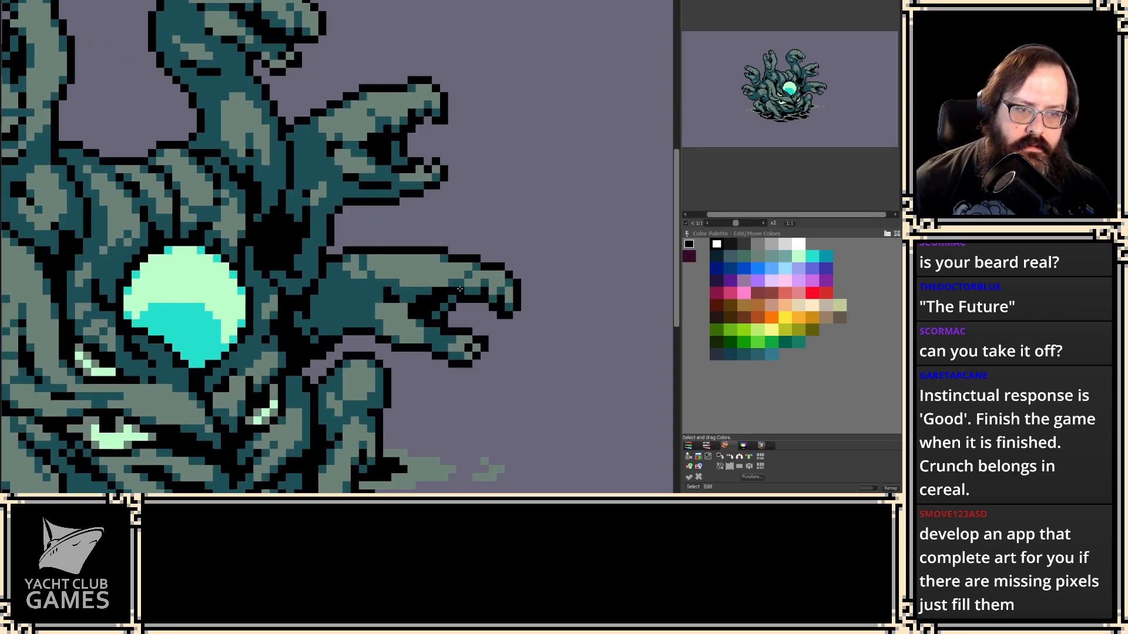
mouse_move(545, 244)
left_mouse_down()
mouse_move(463, 224)
mouse_move(406, 236)
left_mouse_up()
key("Right")
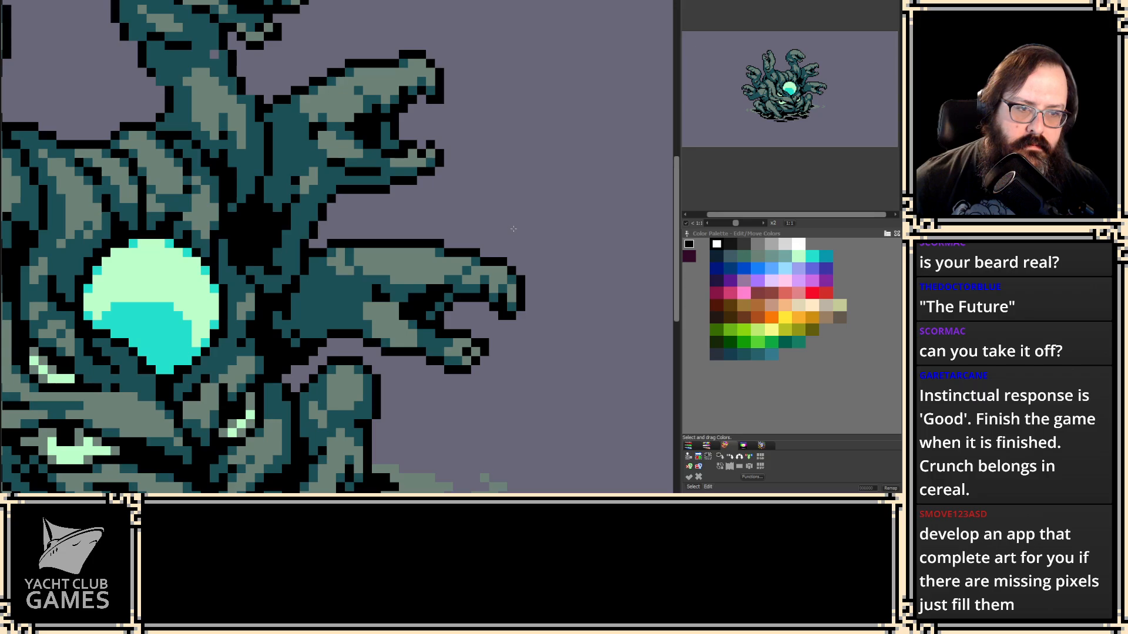
mouse_move(482, 219)
left_mouse_down()
mouse_move(391, 230)
mouse_move(340, 265)
mouse_move(339, 307)
mouse_move(356, 330)
mouse_move(441, 395)
mouse_move(594, 270)
mouse_move(467, 310)
left_mouse_up()
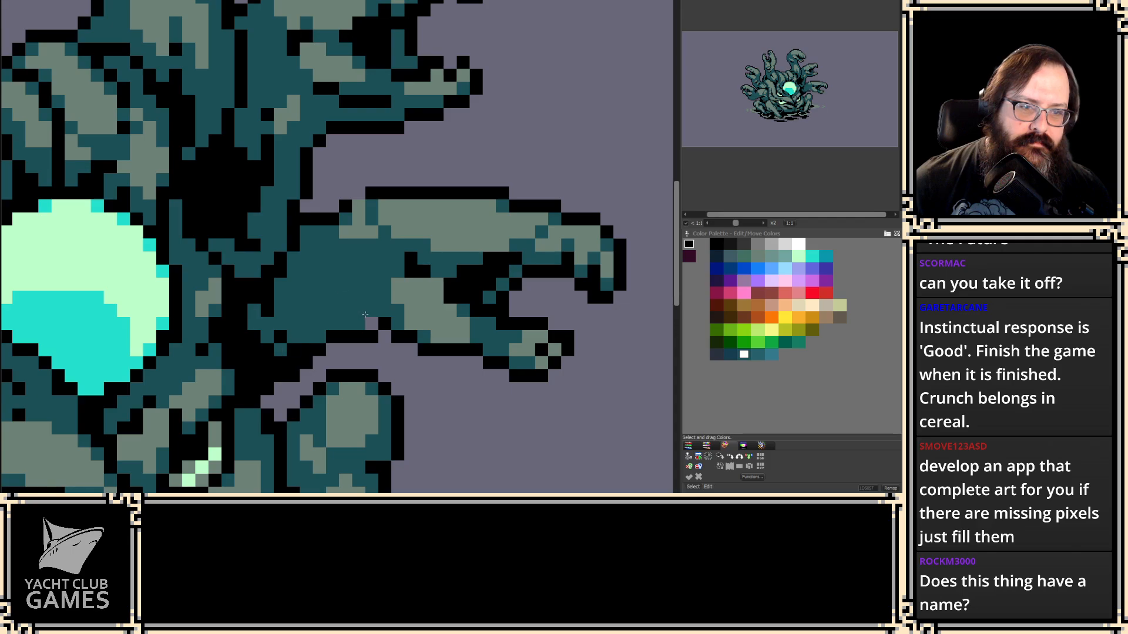
left_click(384, 324, "alt")
left_click(384, 330, "alt")
left_click(384, 338)
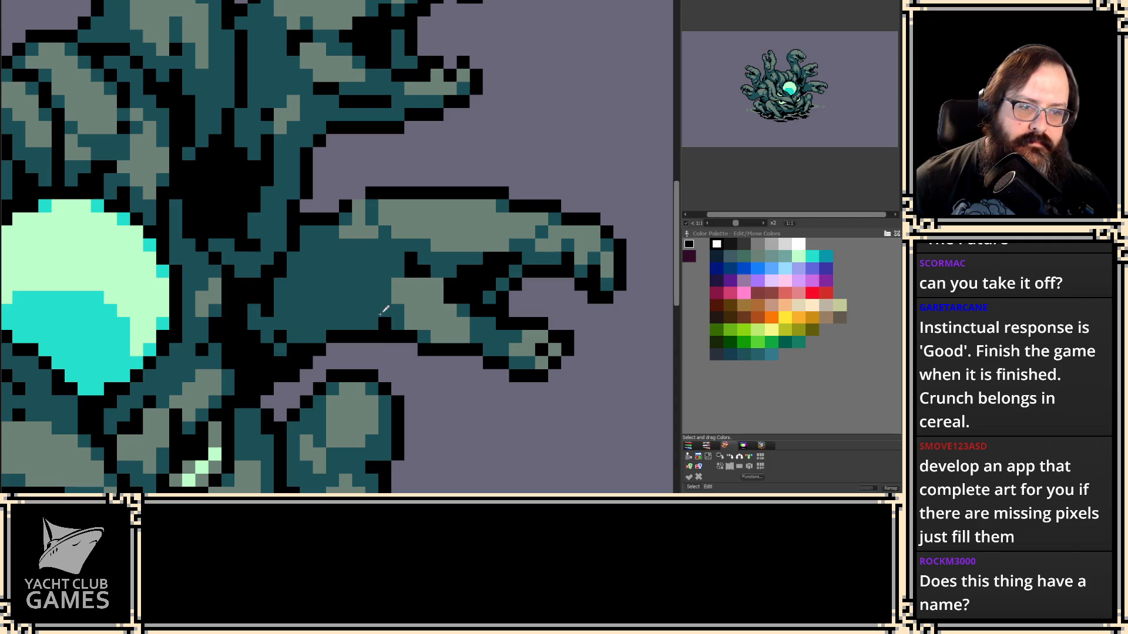
left_click(357, 192)
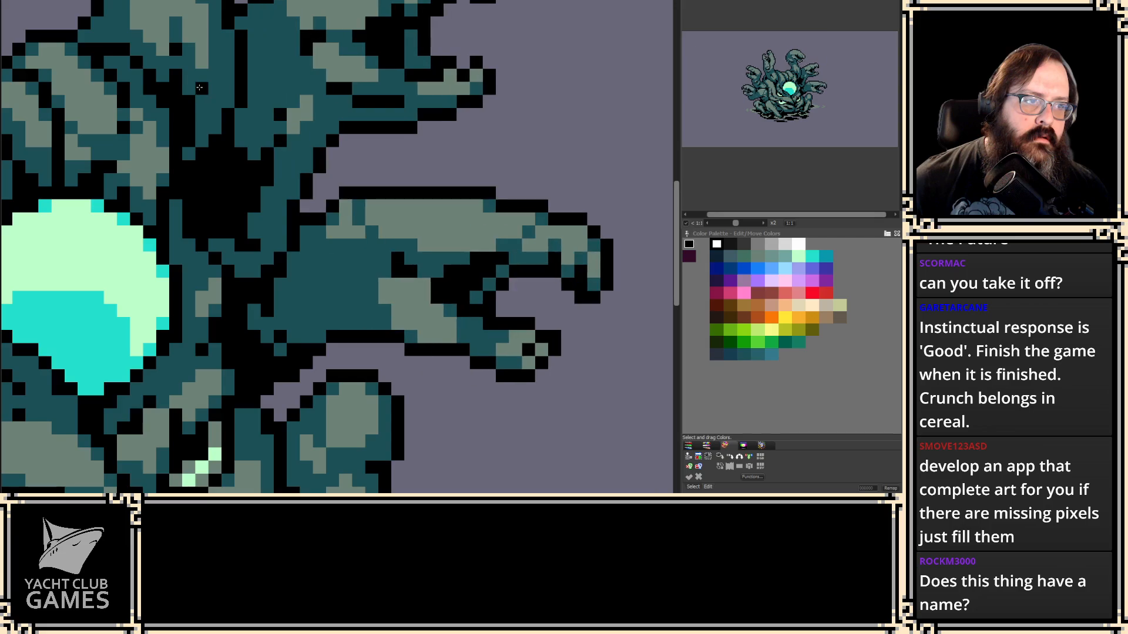
- Clean up the outline and teal edge pixels along the right side of the curled top tentacle's neck
left_click_drag(199, 89, 360, 285)
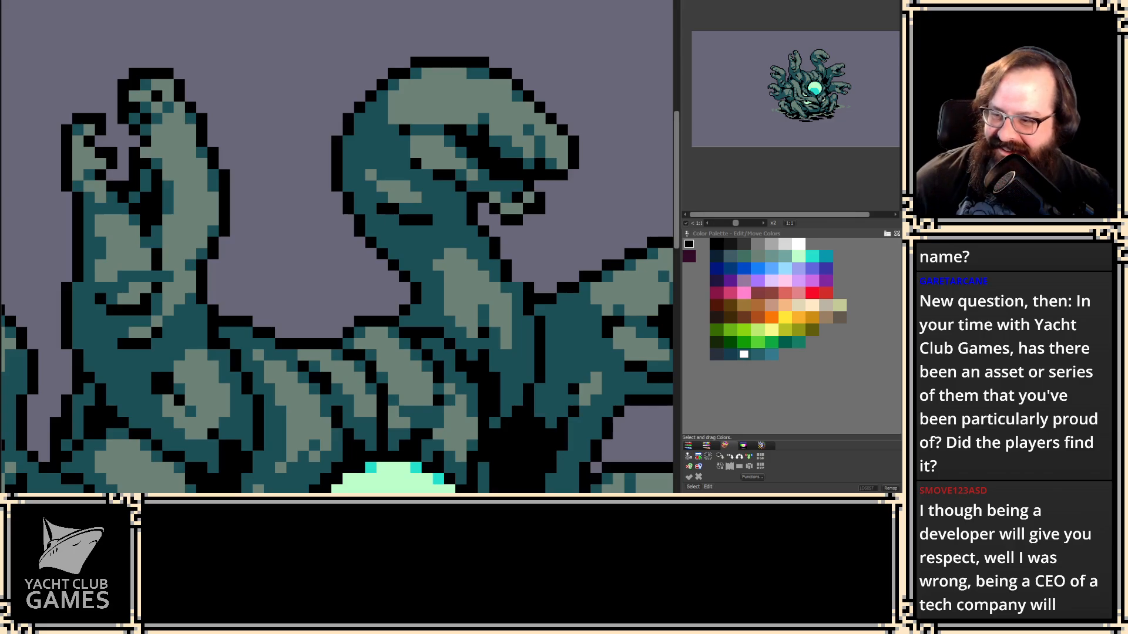
scroll(228, 287, "down", 3)
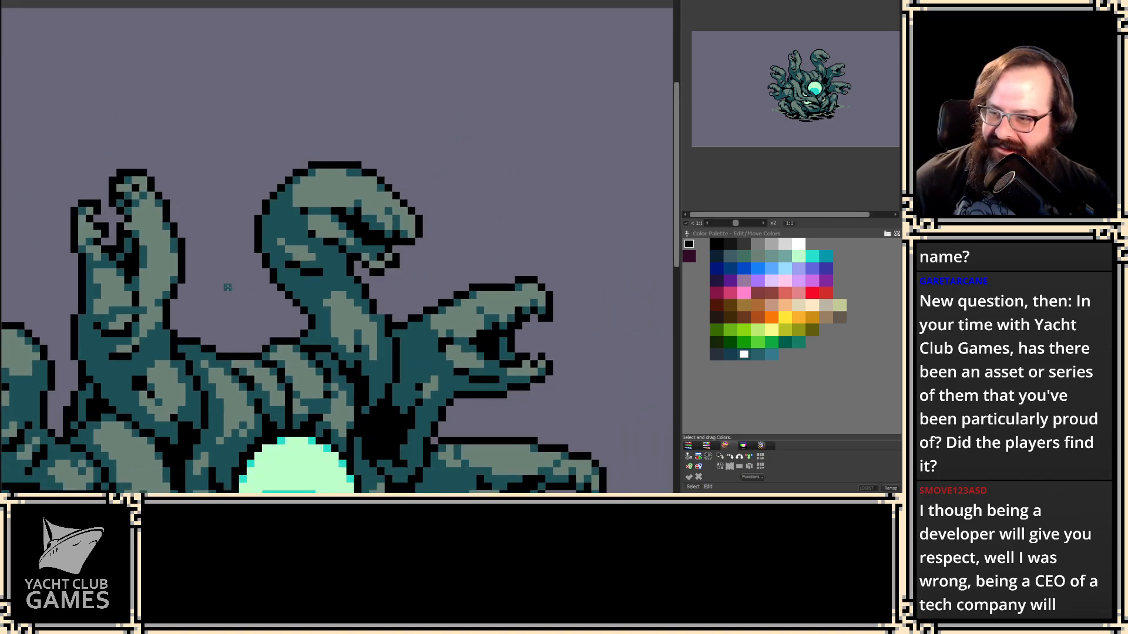
scroll(199, 285, "right", 1)
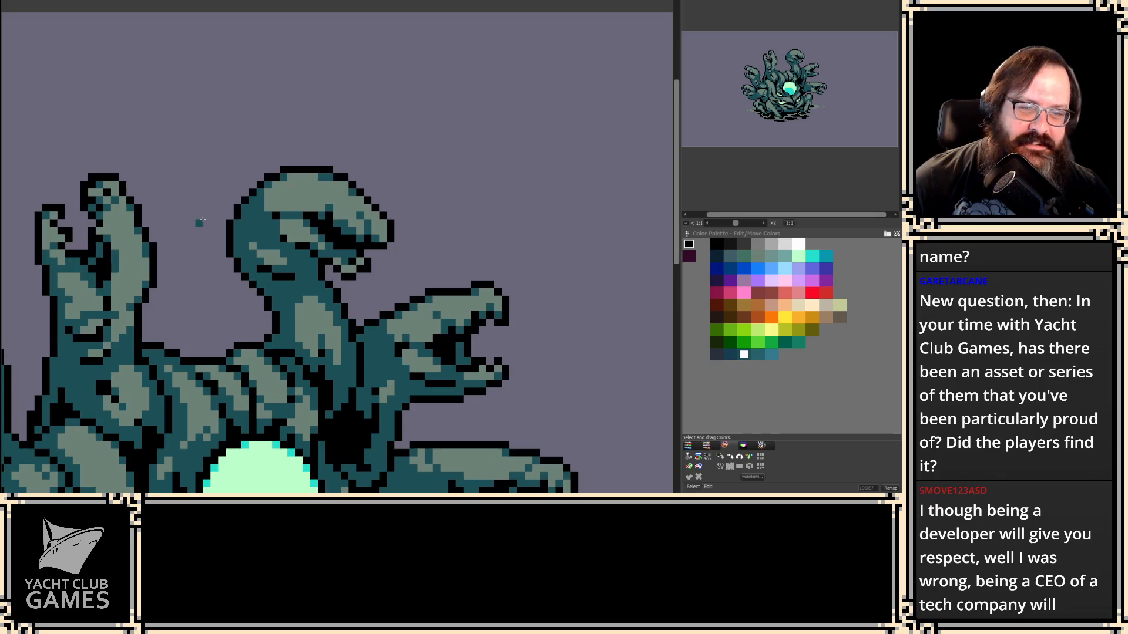
scroll(339, 338, "up", 2)
left_click(347, 276)
left_click(326, 275, "alt")
left_click(336, 276)
left_click(348, 301)
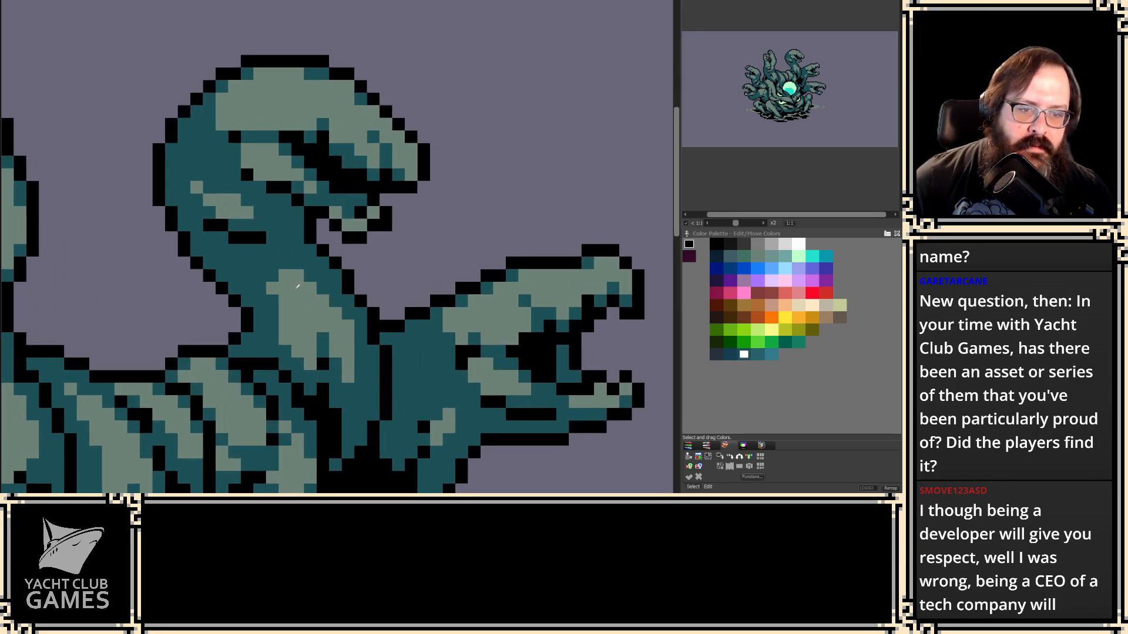
- Touch up the left edge of the neck highlight on the curled top tentacle with grey-green, comparing it across frames
left_click(298, 286, "alt")
left_click(275, 308)
key("2")
key("2")
key("1")
left_click(272, 301)
key("2")
key("2")
key("1")
key("1")
key("2")
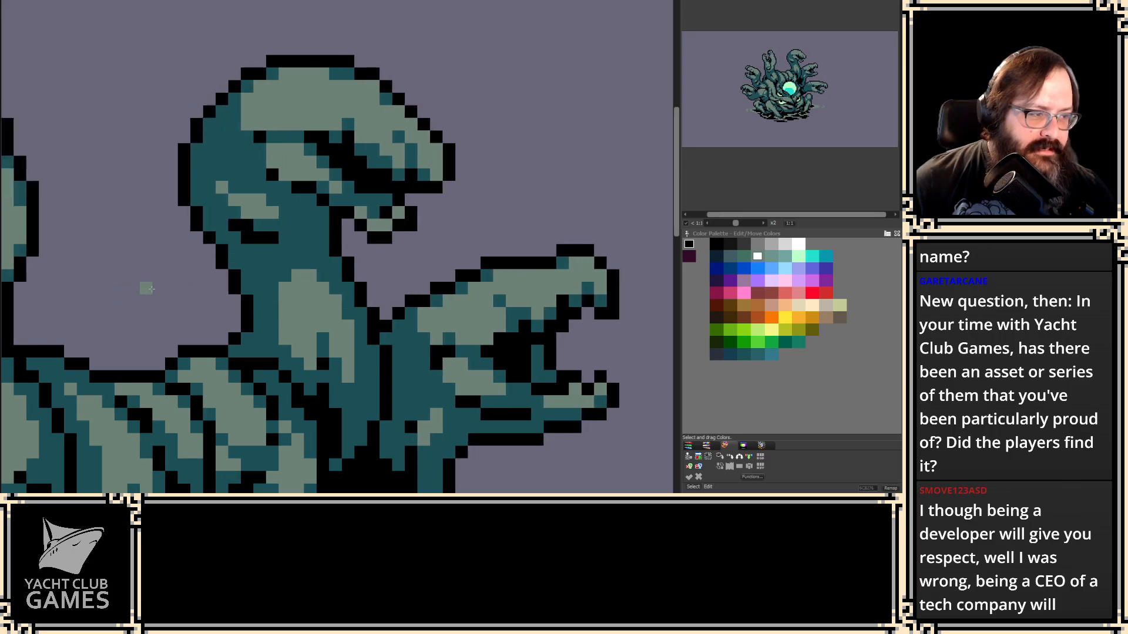
key("2")
key("2")
key("2")
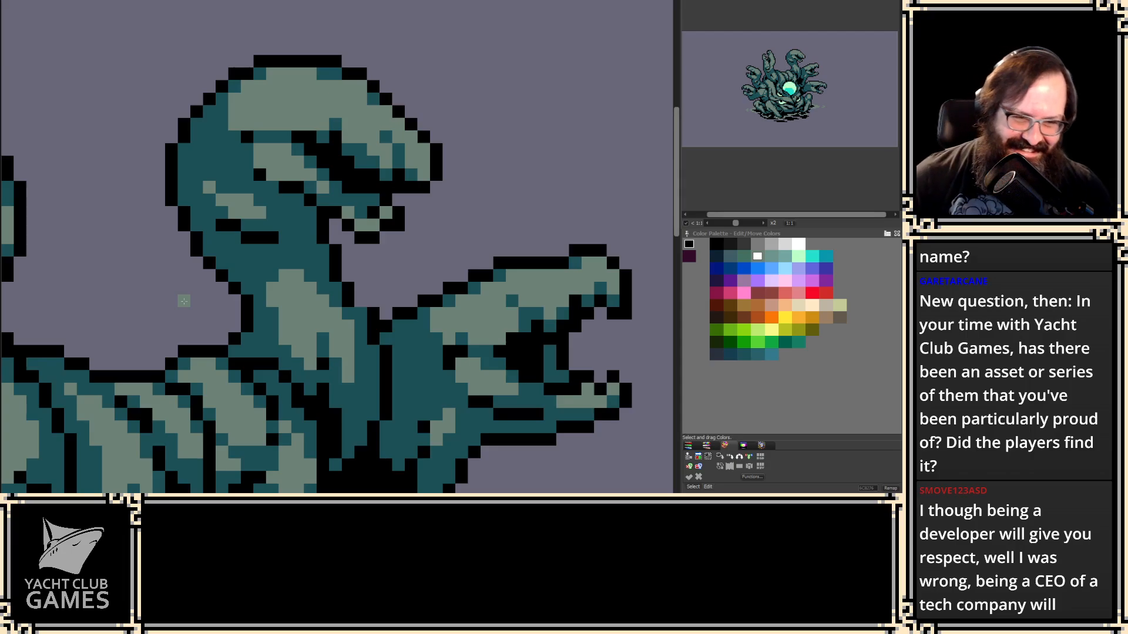
- Adjust the right-side pixels of the curled top tentacle's neck highlight and flip between frames to check its movement
key("2")
key("2")
key("2")
key("1")
key("1")
left_click(323, 301)
key("2")
mouse_move(320, 314)
left_mouse_down()
mouse_move(362, 277)
mouse_move(332, 252)
mouse_move(288, 266)
mouse_move(322, 315)
left_mouse_up()
key("2")
key("2")
key("1")
key("2")
key("1")
key("2")
key("2")
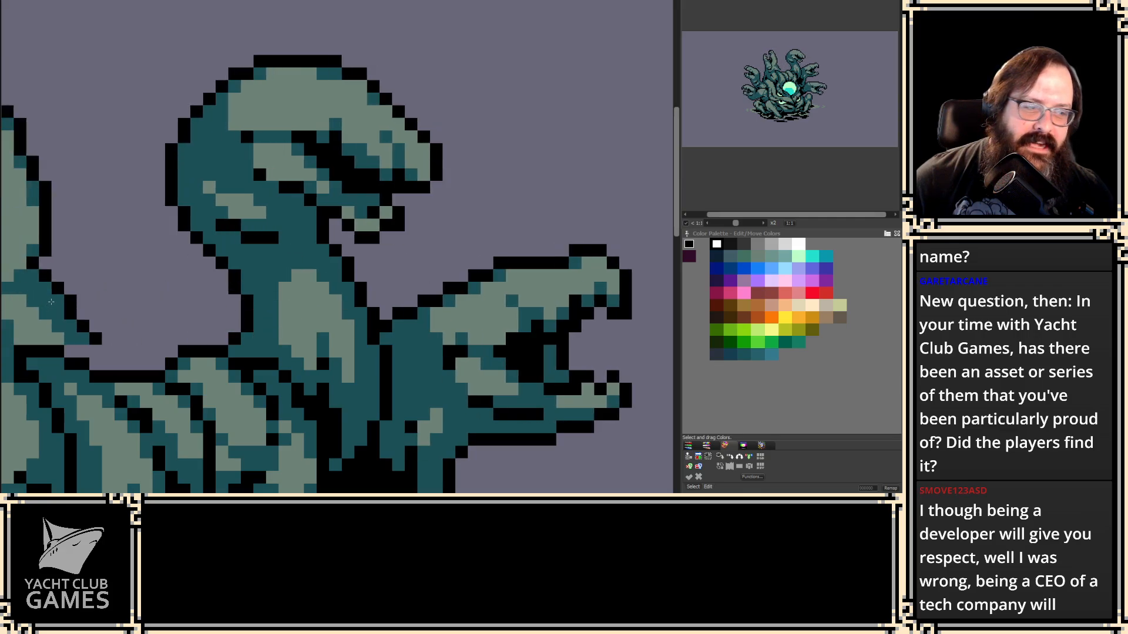
- Try teal touch-up pixels beside the curled top tentacle's neck, compare the frames and undo the edits
key("2")
key("2")
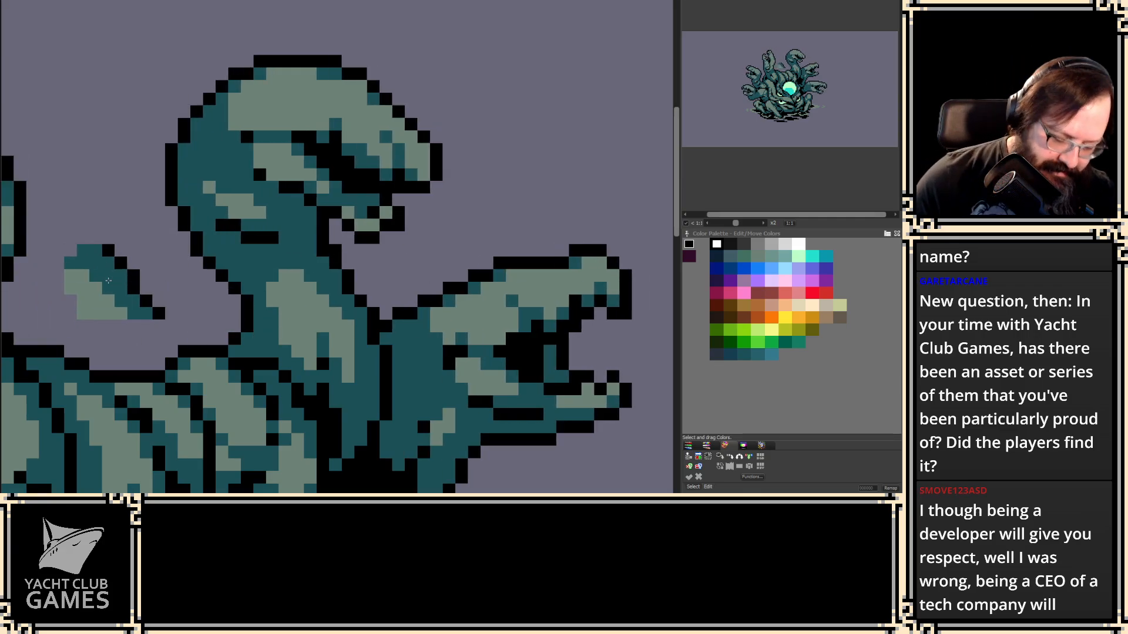
key("2")
key("2")
right_click(435, 329)
left_click(458, 257)
key("ctrl+z")
left_click(428, 255)
key("2")
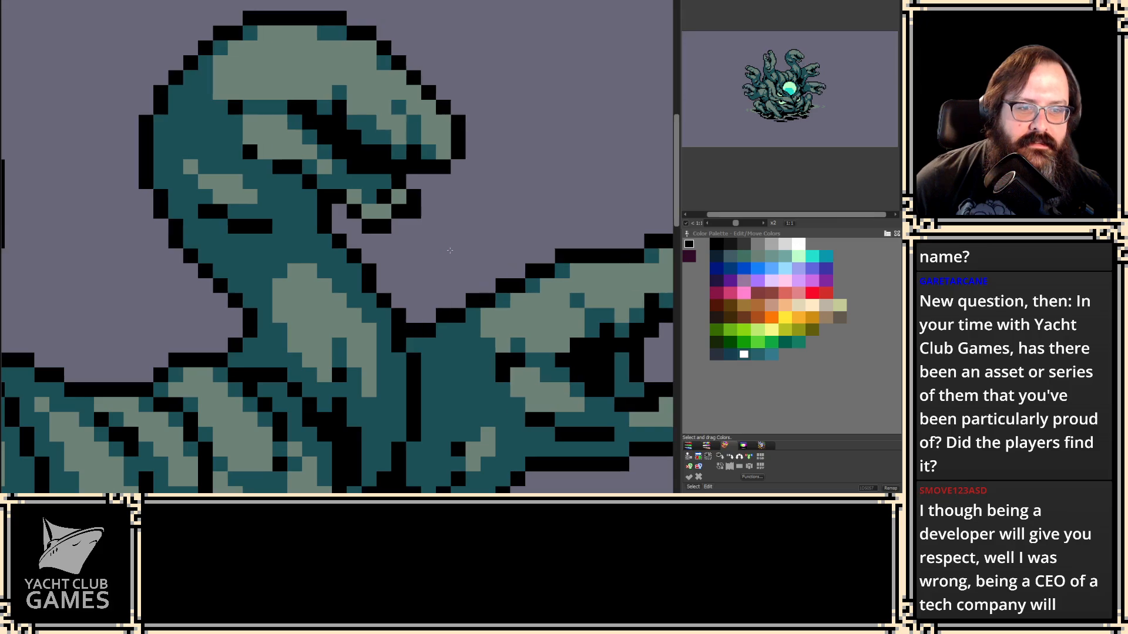
key("1")
key("2")
key("1")
key("2")
key("1")
key("ctrl+z")
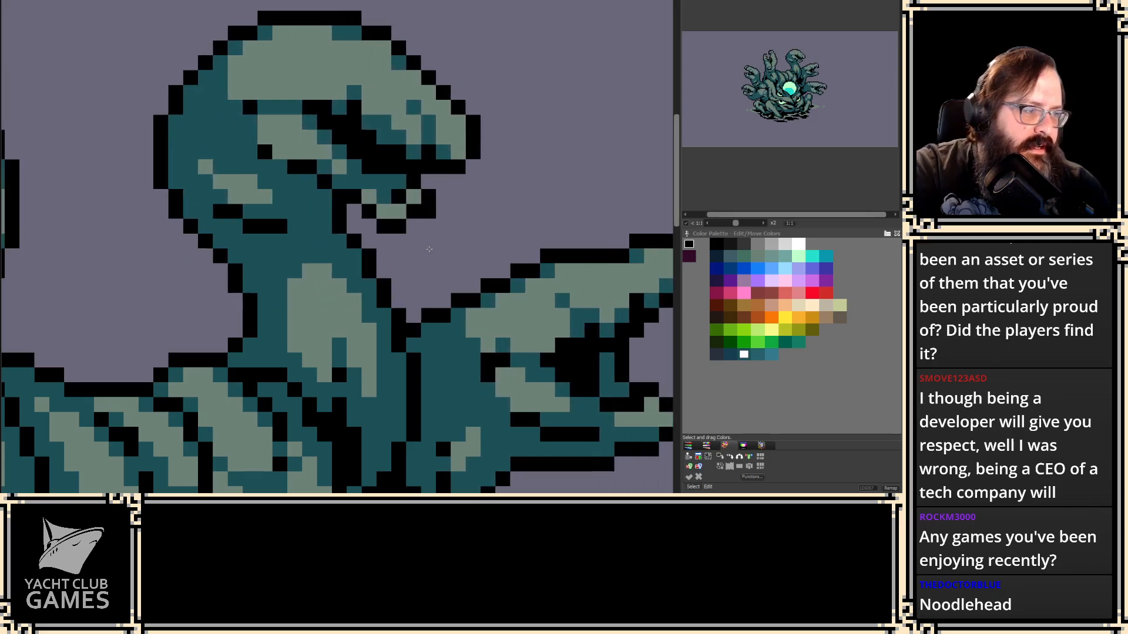
left_click_drag(371, 103, 355, 145)
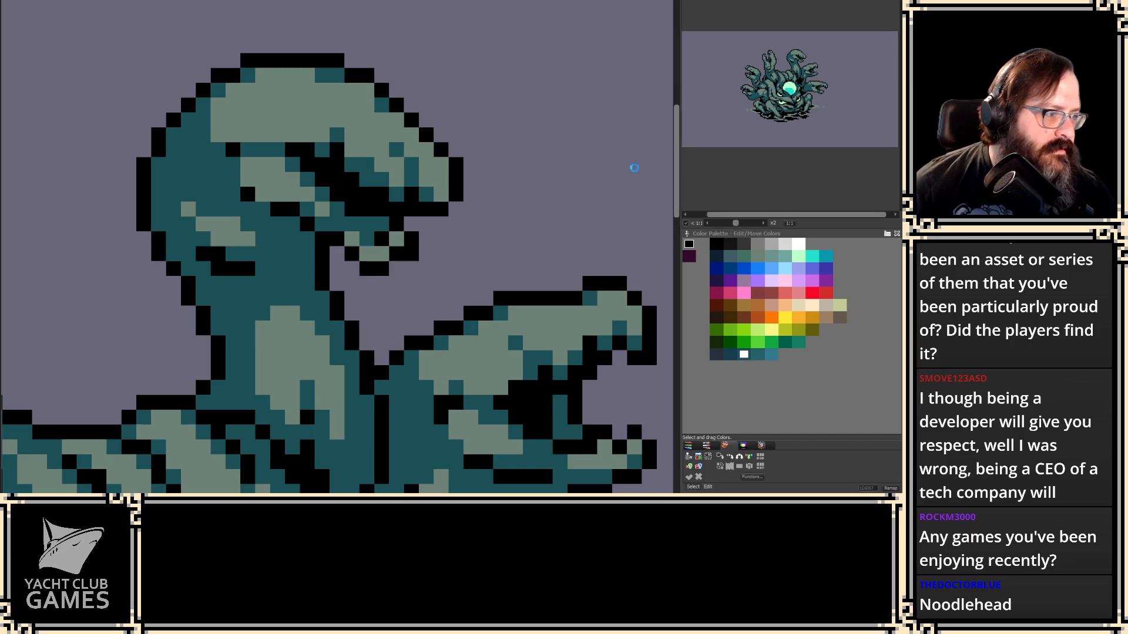
- Look through the other open images, including the purple one-eyed monster and the horned head, and return to the tentacle boss
key("ctrl+Tab")
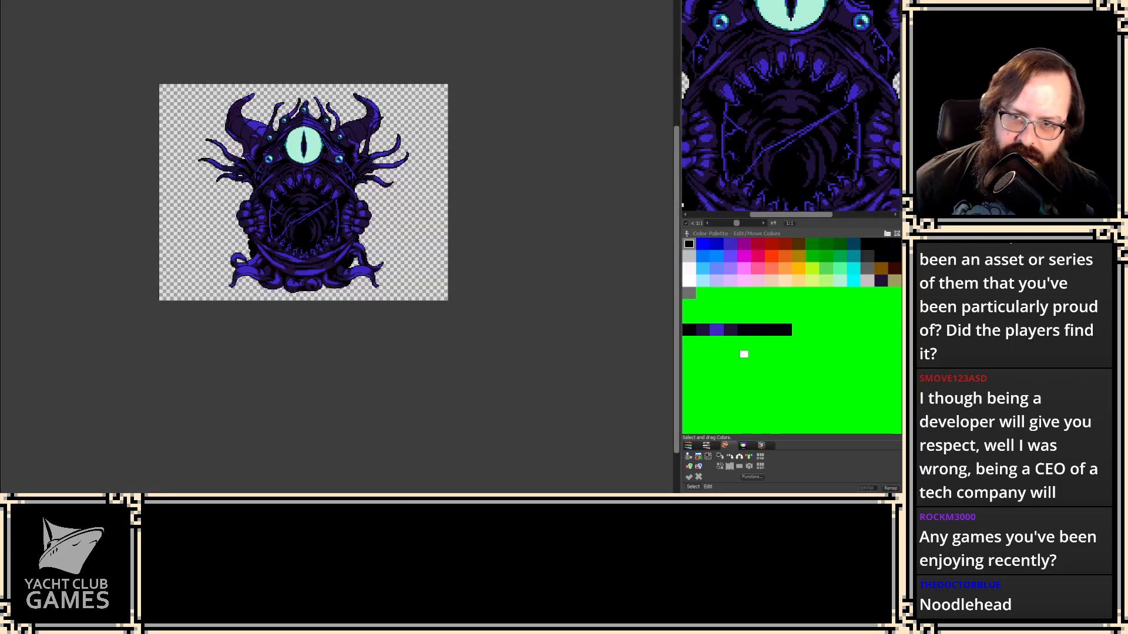
scroll(163, 150, "up", 3)
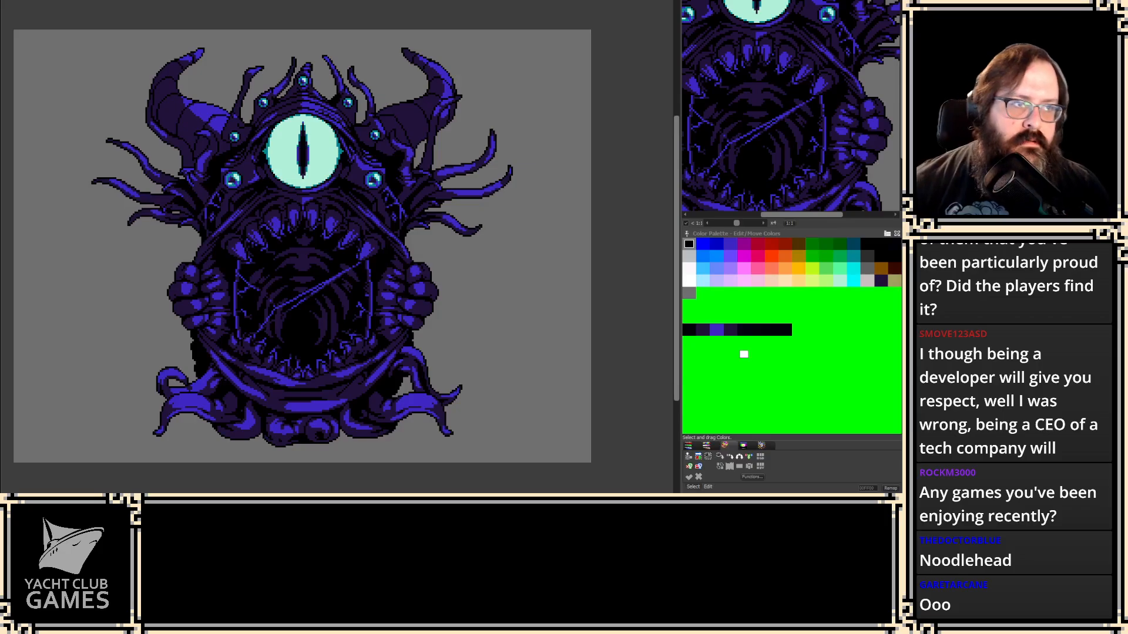
key("ctrl+Tab")
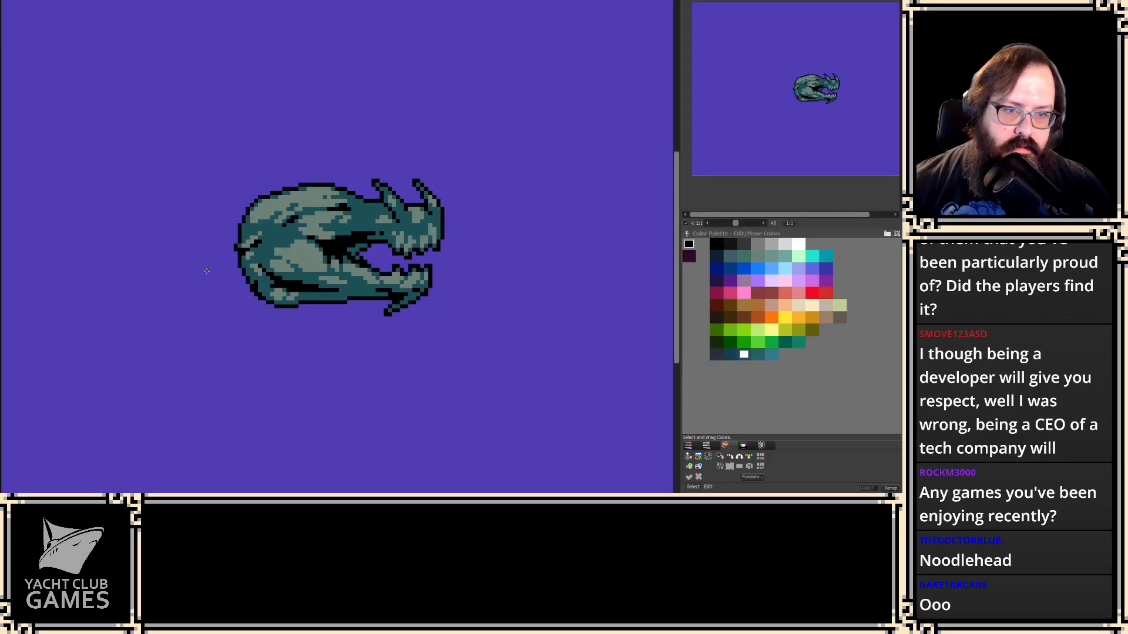
key("ctrl+Tab")
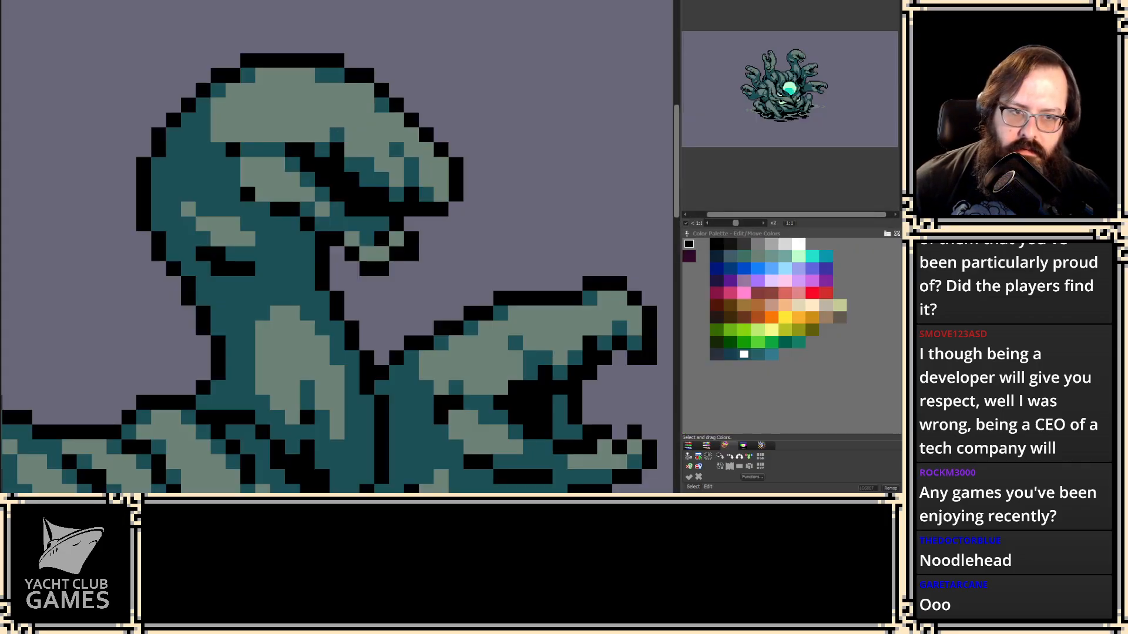
key("ctrl+Tab")
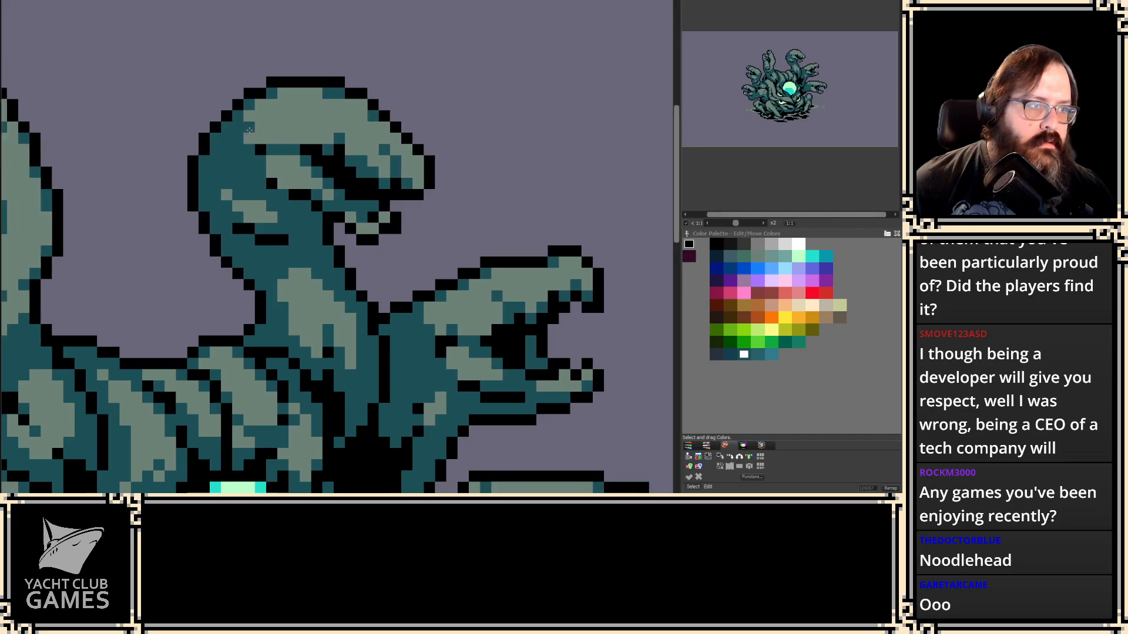
key("ctrl+Tab")
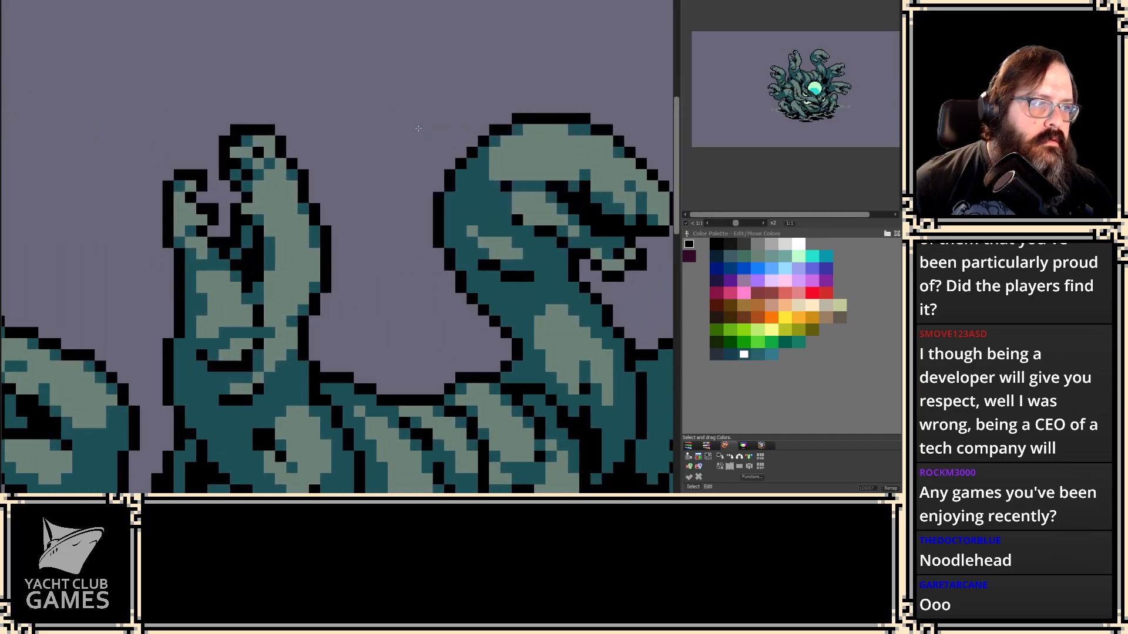
- Thin the doubled black outline on the left edge of the upright tentacle's stem with teal, comparing neighbouring frames
scroll(406, 141, "down", 3)
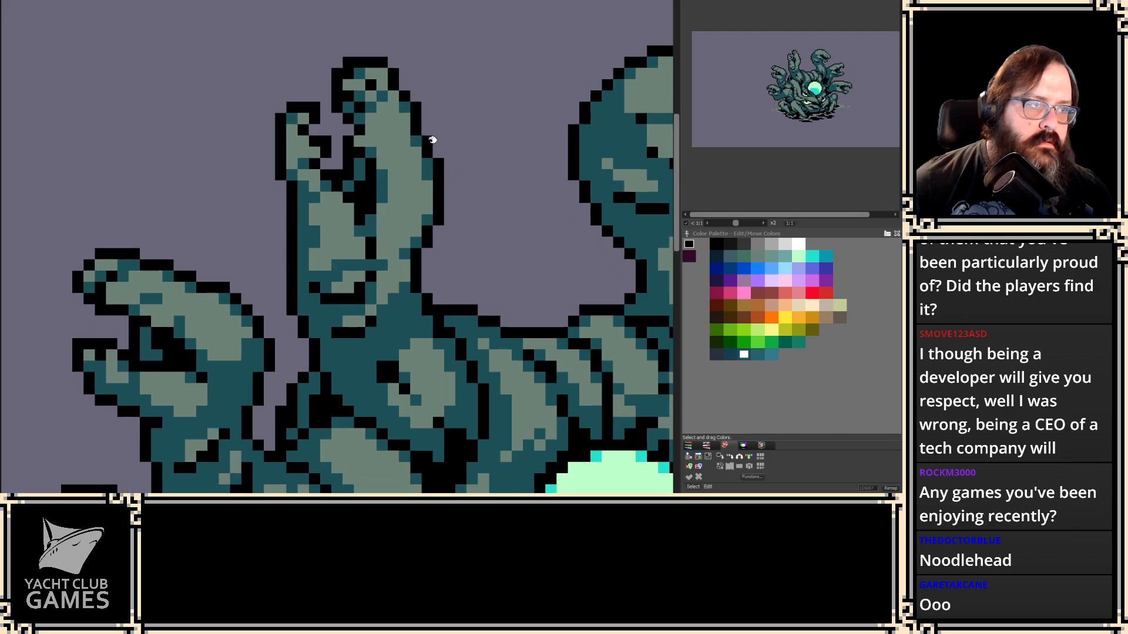
scroll(411, 177, "down", 3)
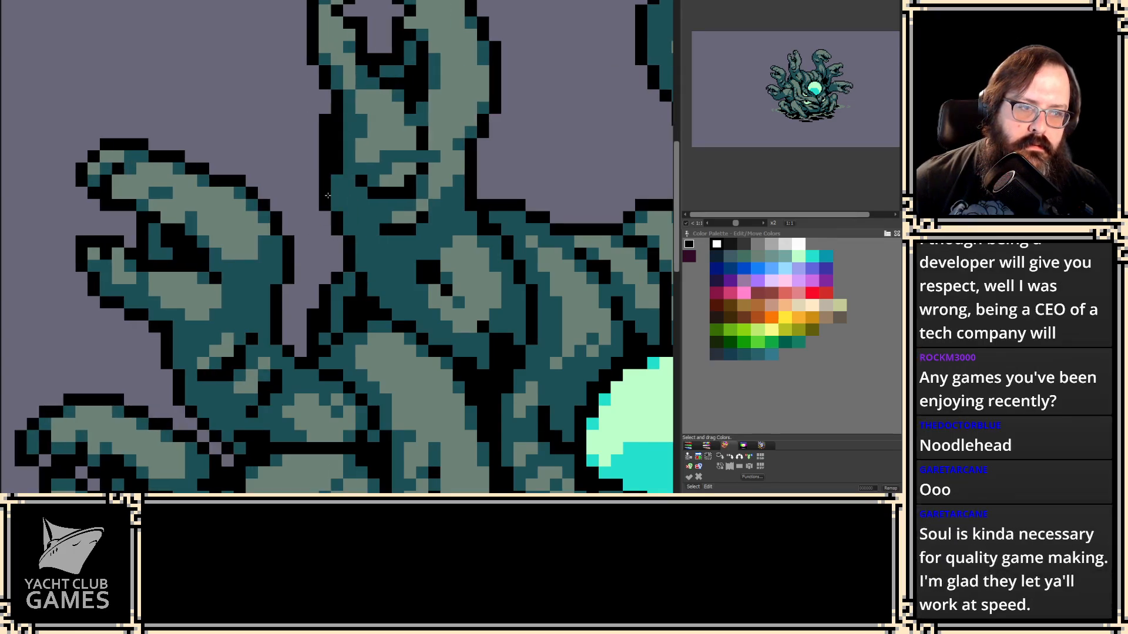
left_click_drag(227, 154, 227, 232)
key("1")
key("2")
key("2")
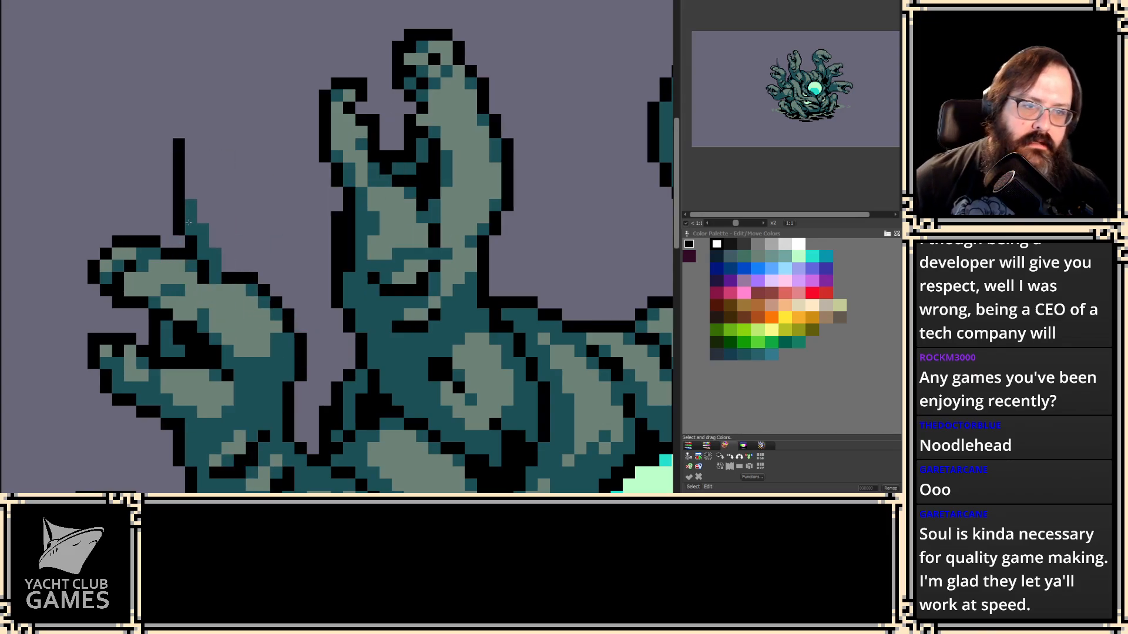
key("2")
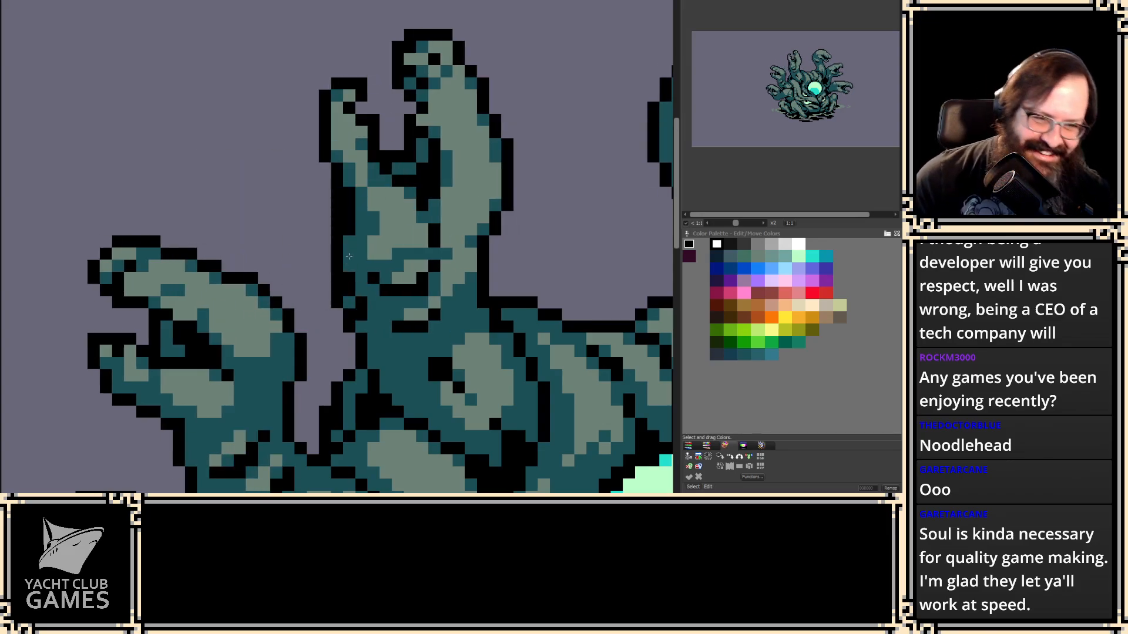
key("2")
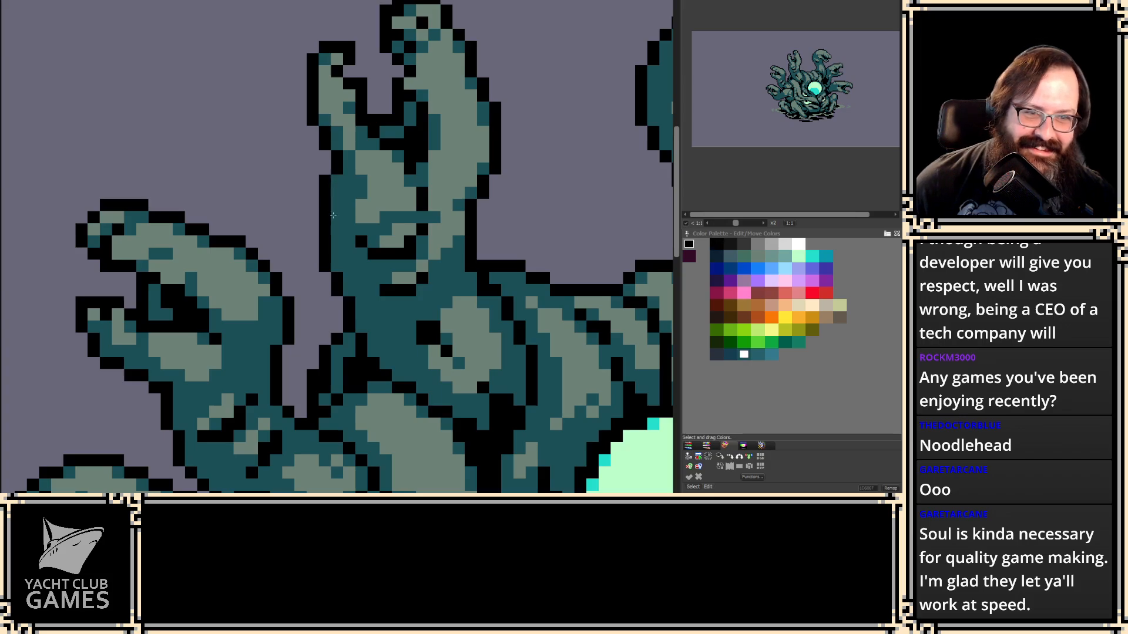
left_click(340, 187)
key("1")
key("2")
key("2")
key("2")
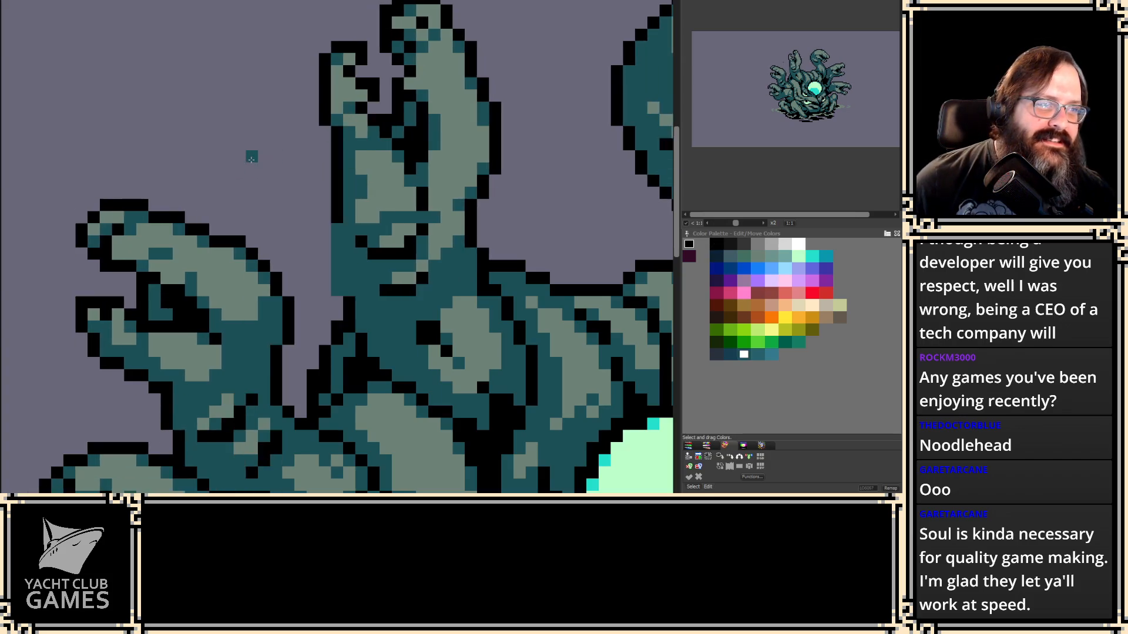
- Fill the left edge of the upright tentacle's stem with teal and redraw its missing black outline
left_click(336, 193)
left_click_drag(337, 222, 336, 265)
key("2")
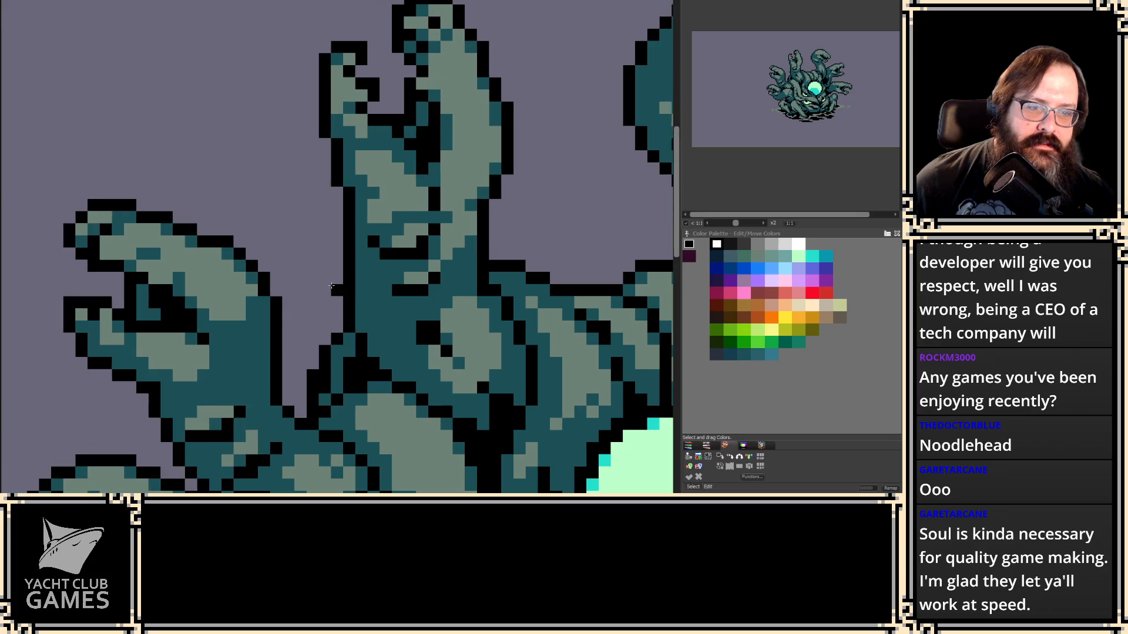
key("1")
left_click(329, 202)
key("2")
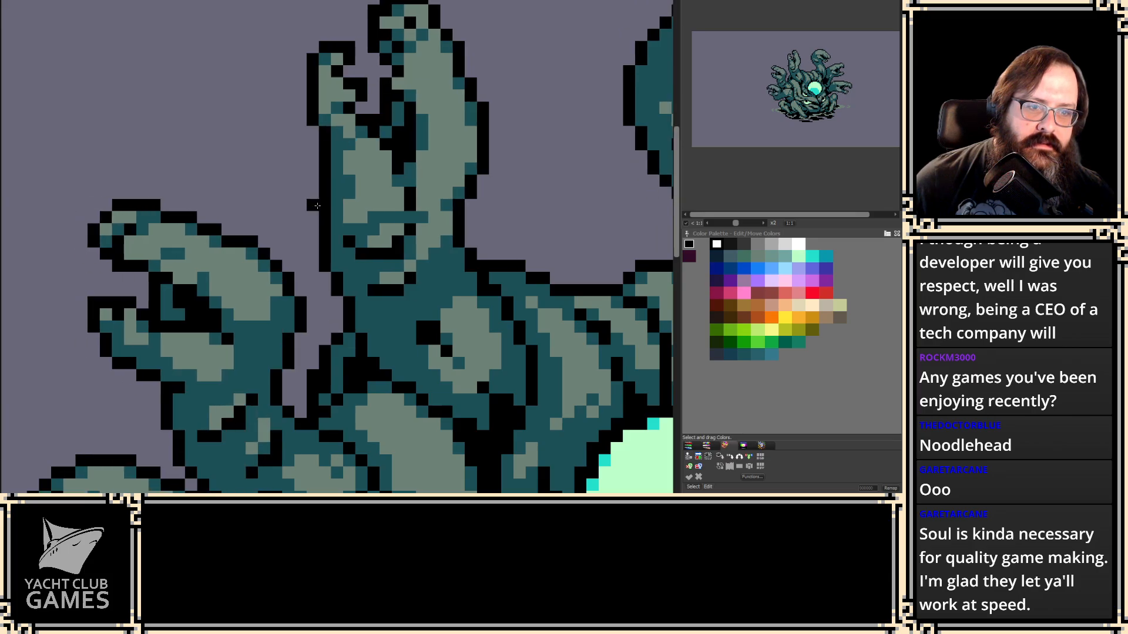
left_click(310, 205)
key("2")
key("2")
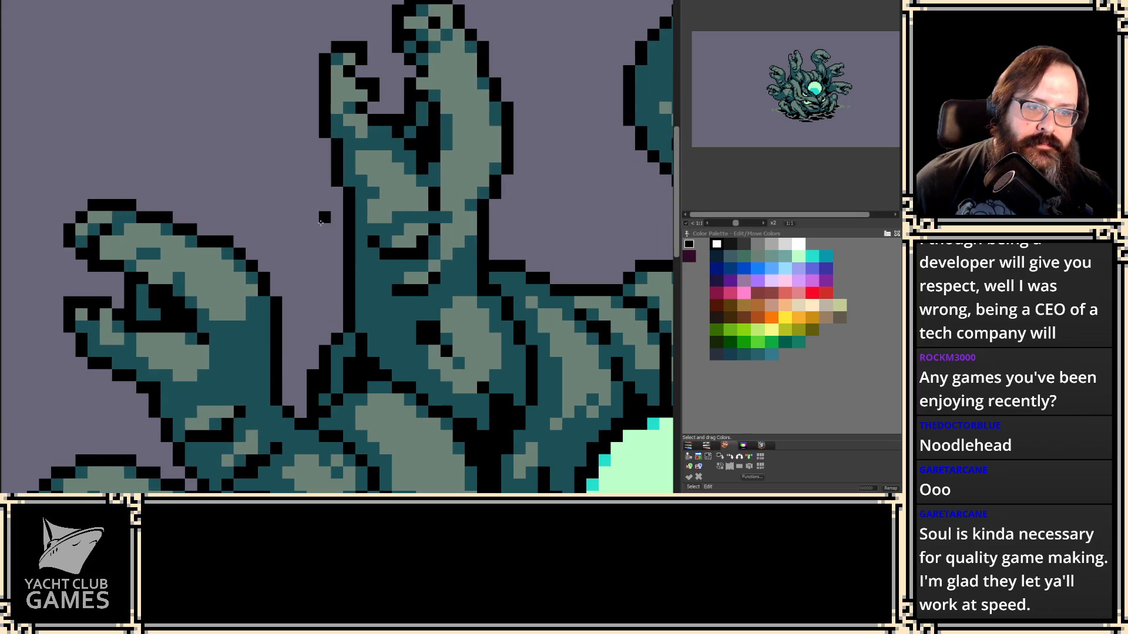
key("2")
key("2")
left_click_drag(336, 291, 336, 194)
- Flip between frames to check how the upright tentacle's left outline moves
key("2")
key("1")
key("2")
key("1")
key("2")
key("1")
key("2")
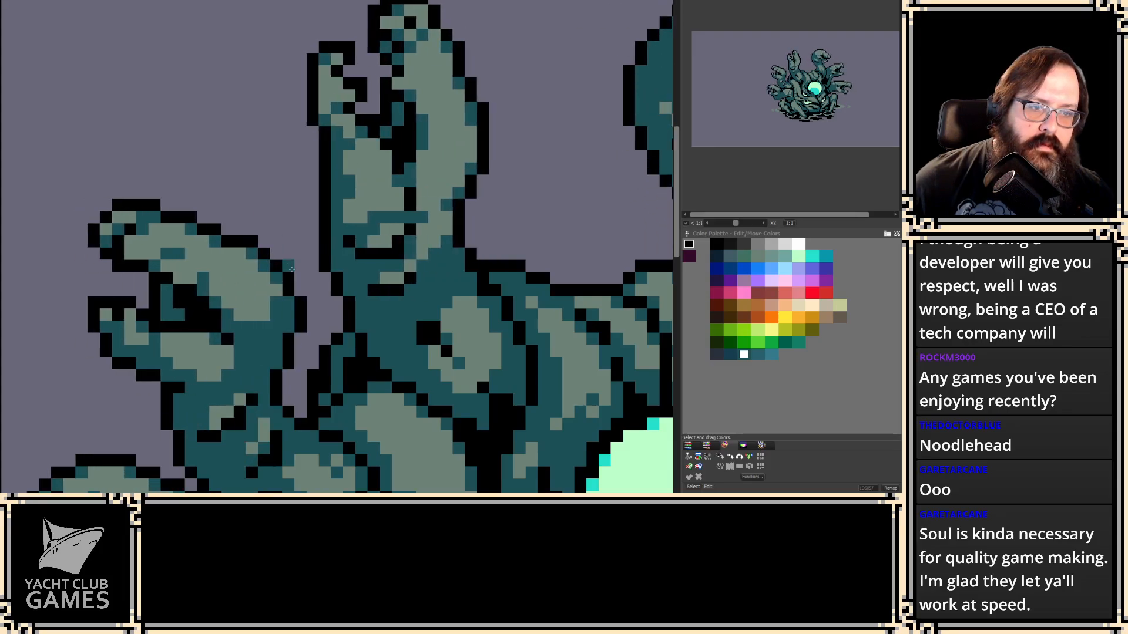
right_click(329, 239)
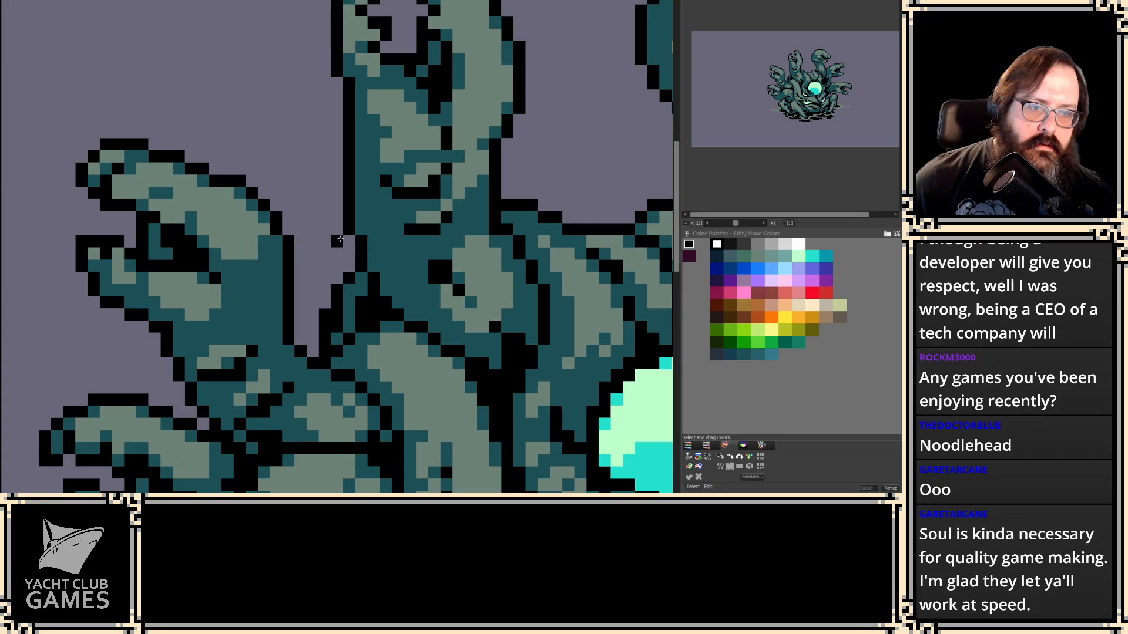
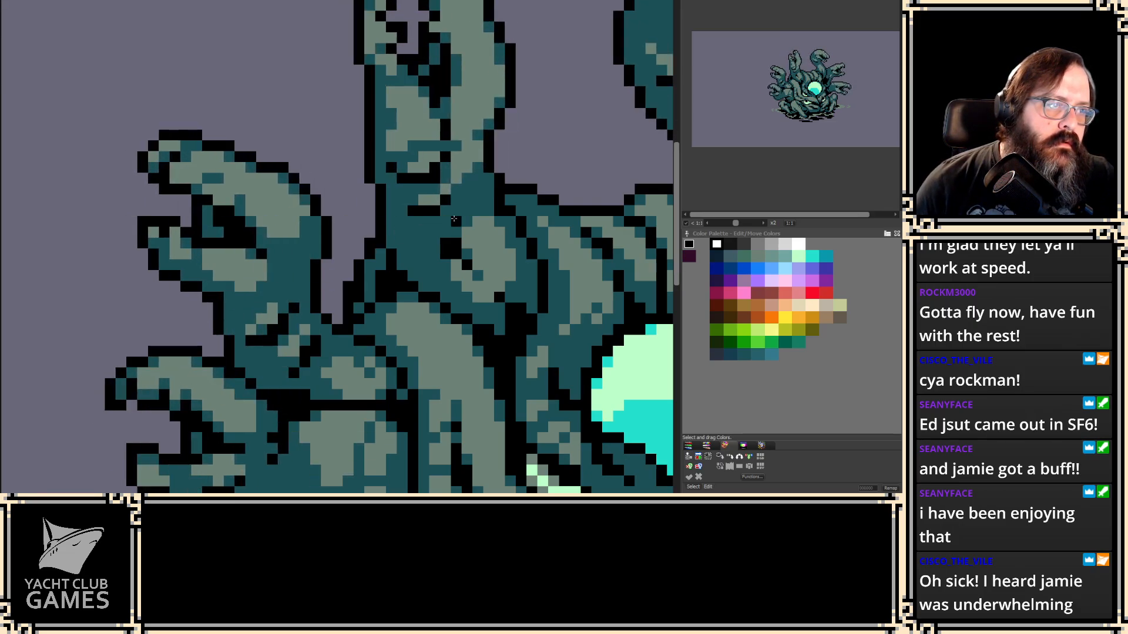
- Reposition the open-mouthed head of the upper right tentacle and patch the underside of its jaw with teal and black pixels
scroll(449, 221, "right", 3)
scroll(412, 194, "right", 3)
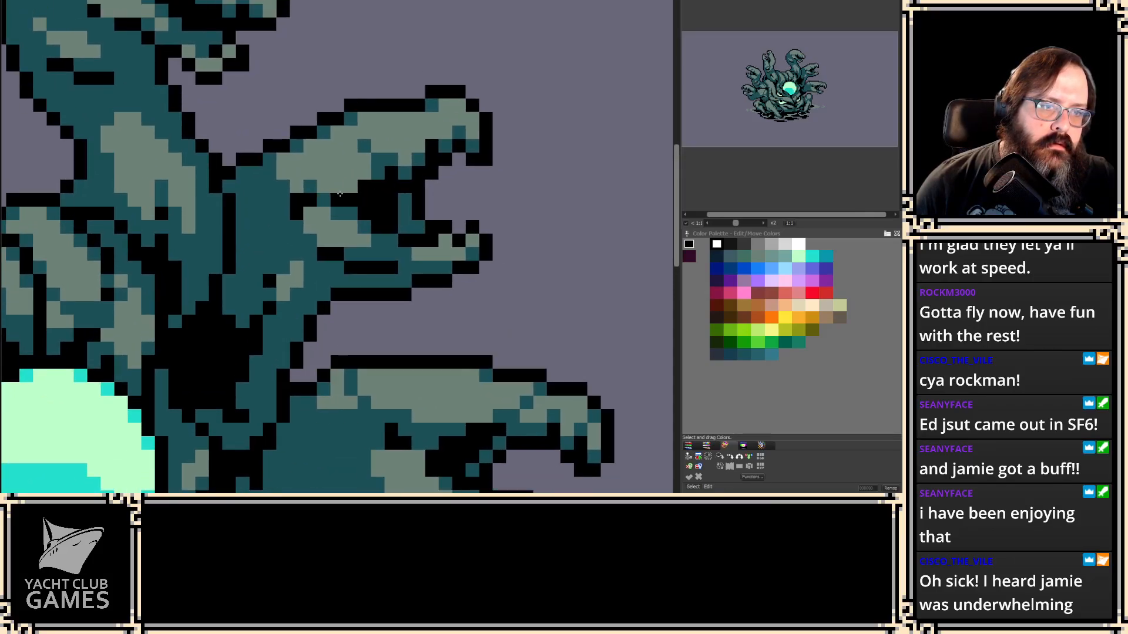
mouse_move(555, 96)
left_mouse_down()
mouse_move(433, 59)
mouse_move(292, 104)
mouse_move(277, 153)
left_mouse_up()
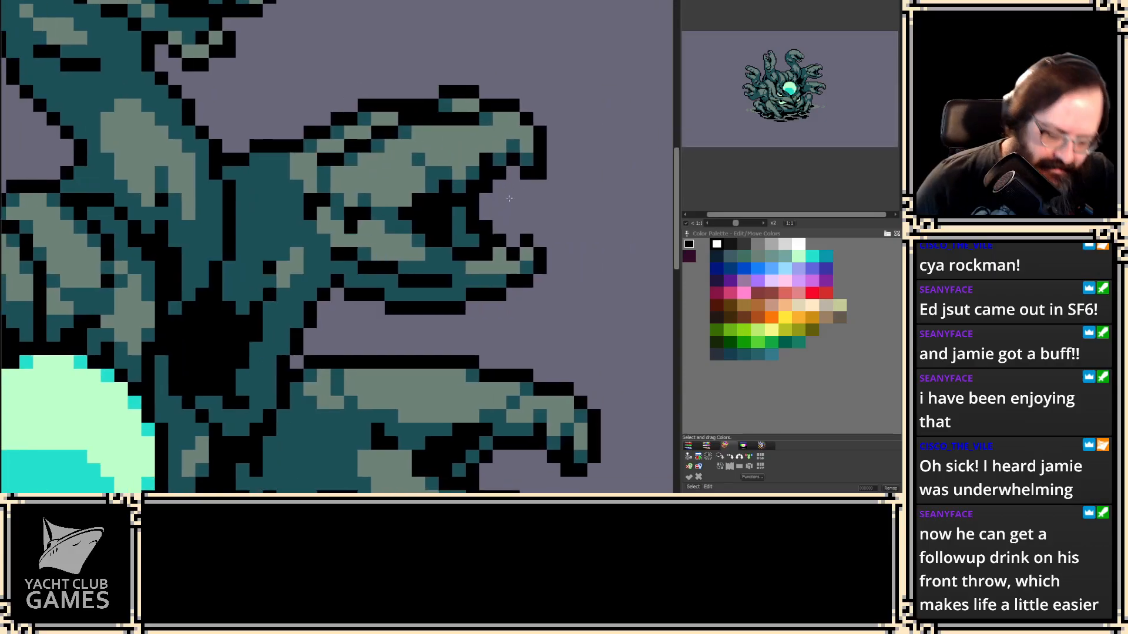
left_click(356, 286, "alt")
left_click(343, 284)
left_click(356, 297, "alt")
left_click(344, 295)
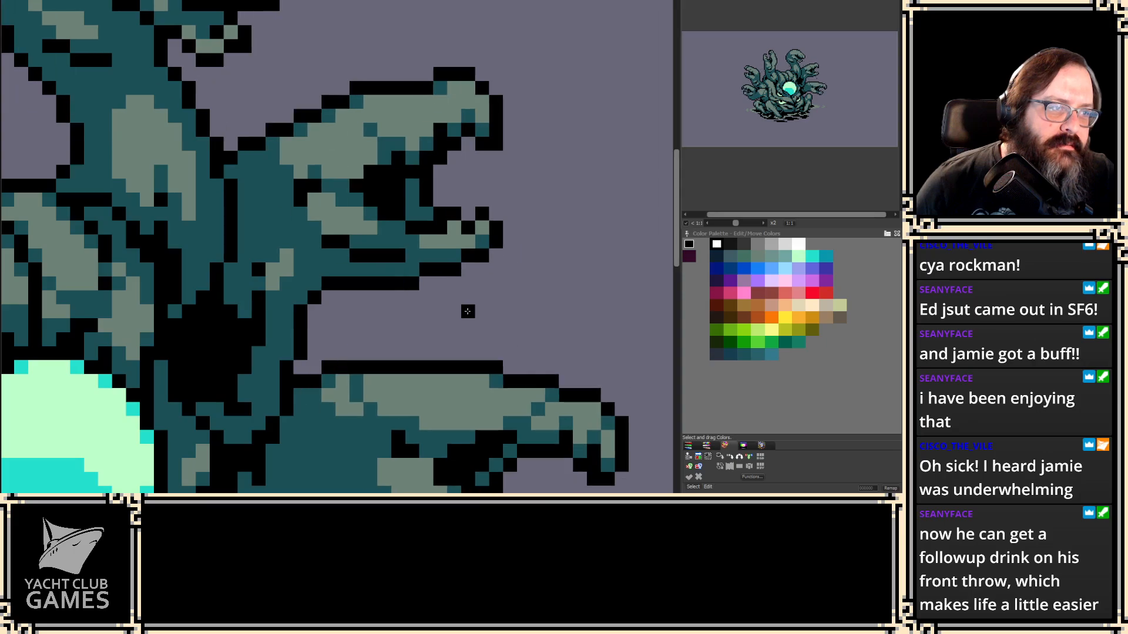
- Examine the whole boss sprite, including the lower right tentacle and the limb beneath it, across the frames
scroll(471, 309, "down", 4)
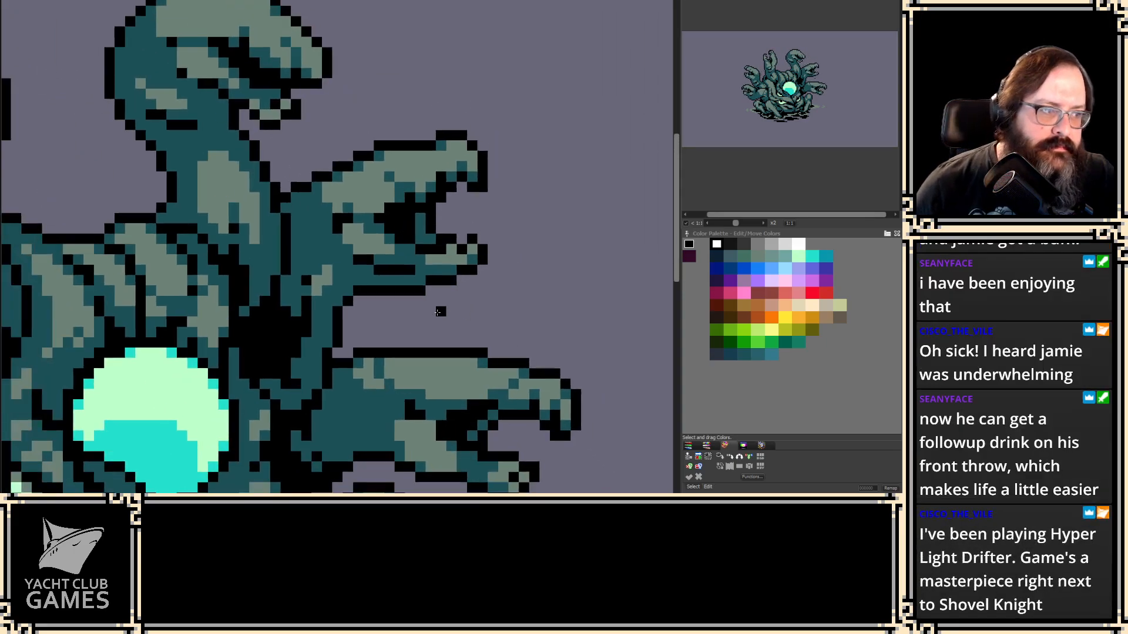
scroll(529, 164, "down", 2)
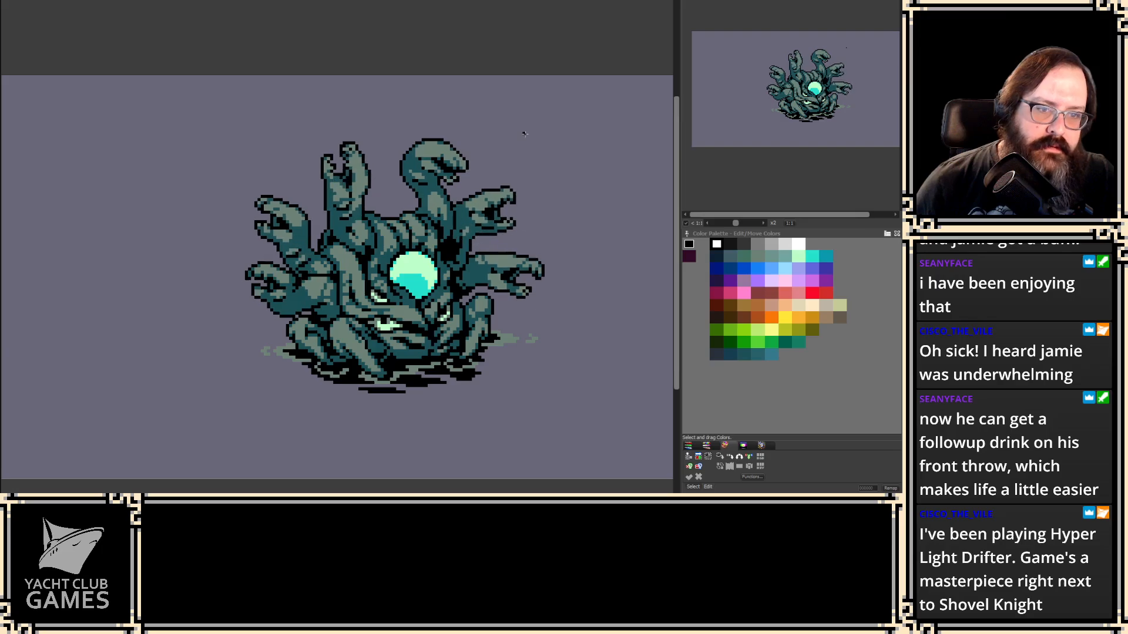
scroll(323, 234, "up", 1)
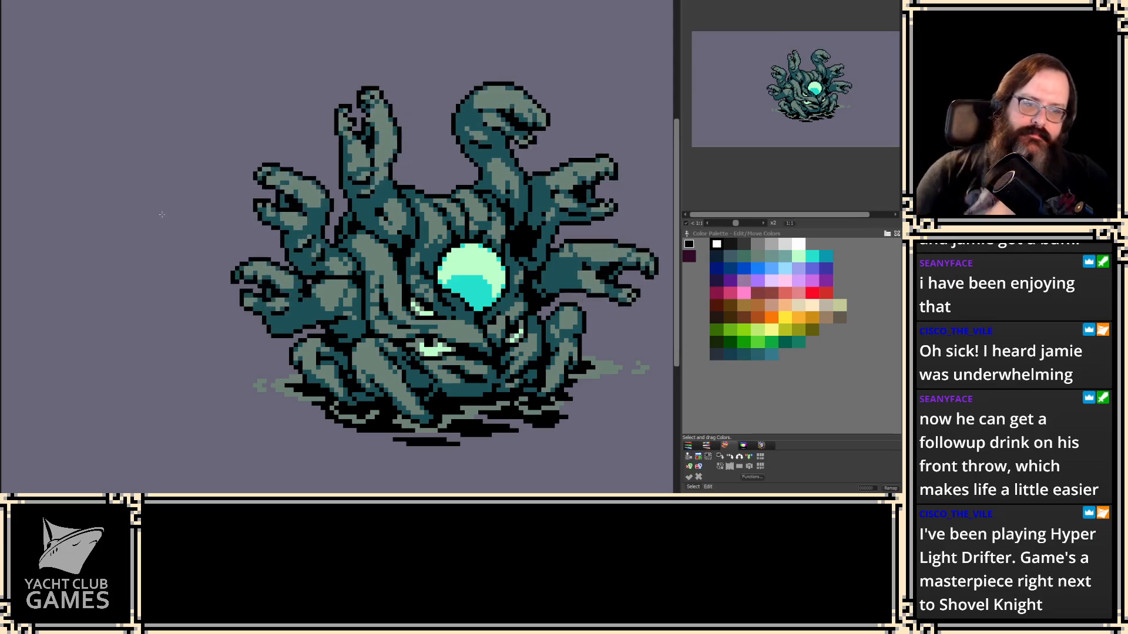
left_click_drag(237, 147, 252, 93)
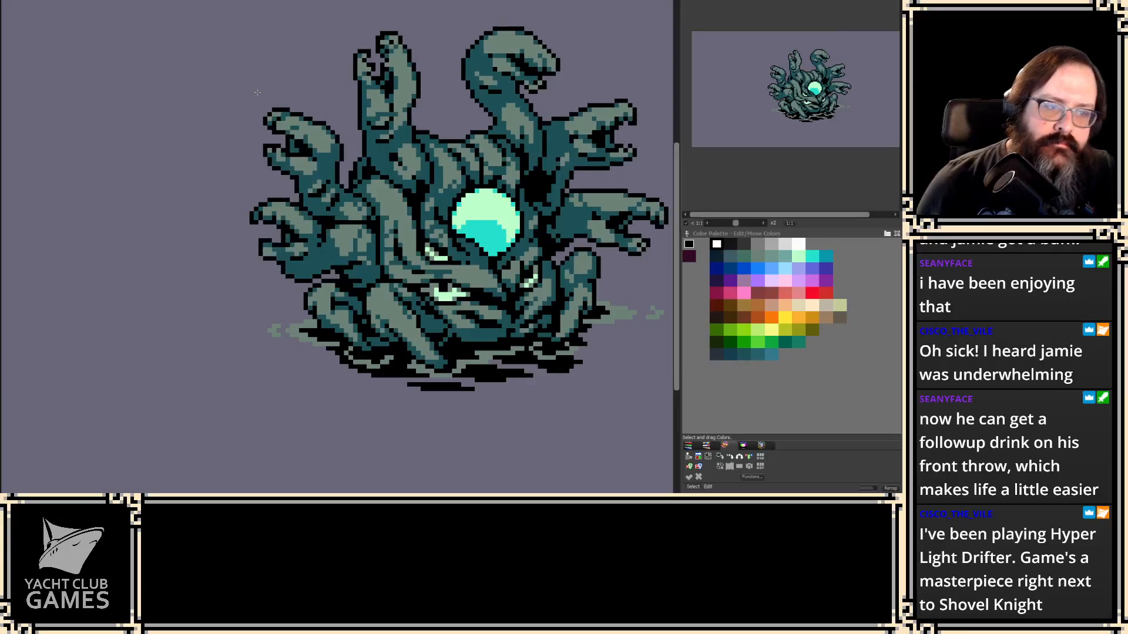
scroll(404, 238, "up", 2)
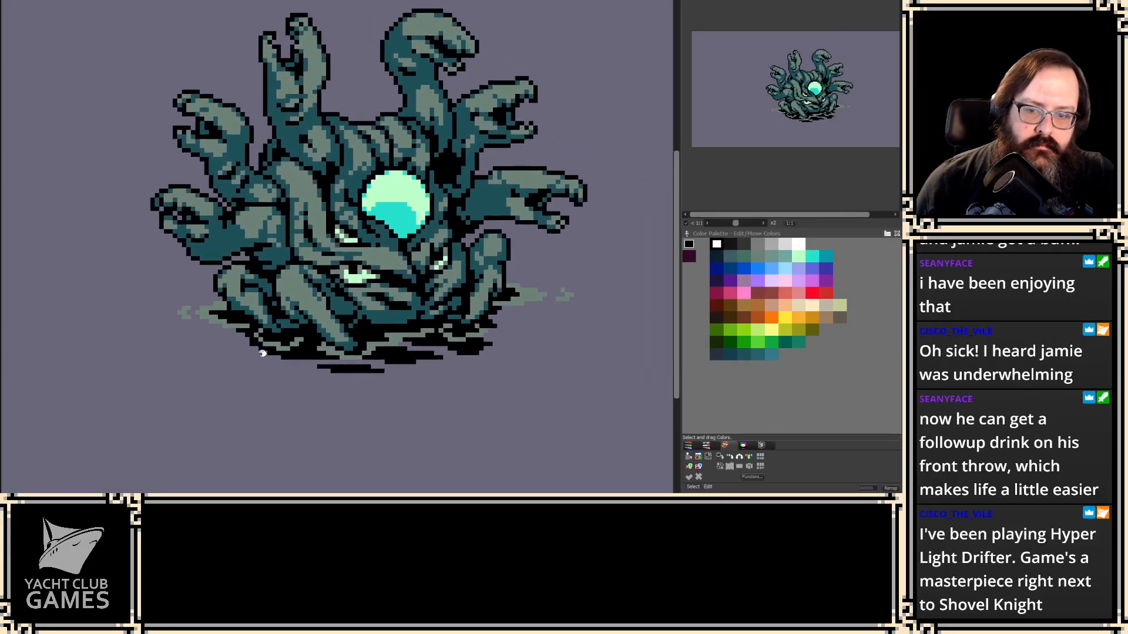
scroll(488, 341, "up", 3)
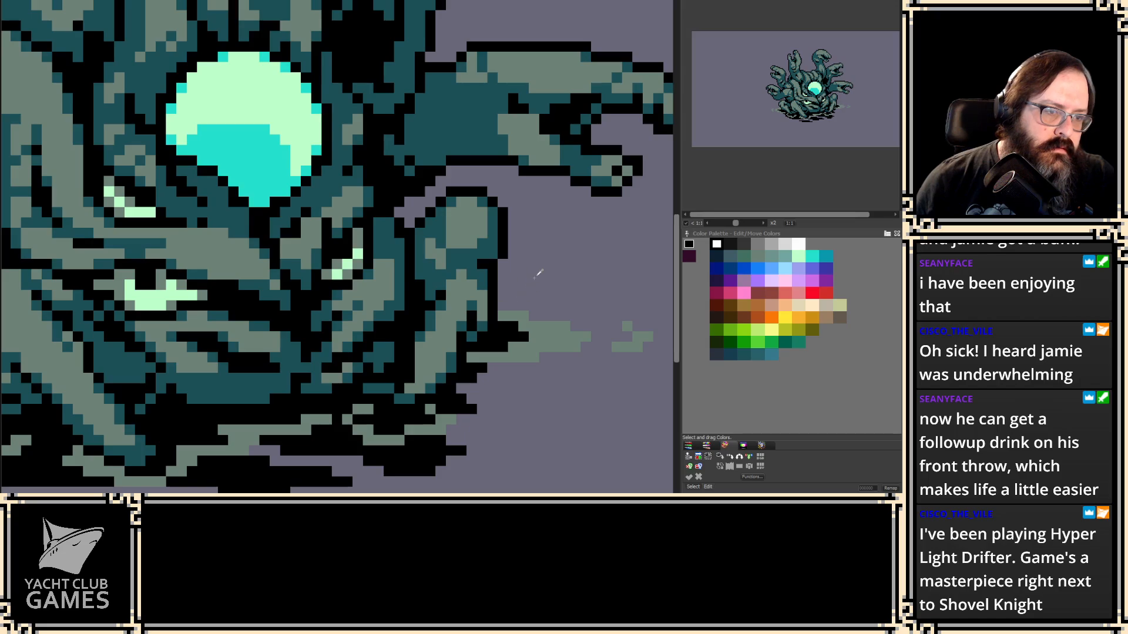
left_click_drag(533, 275, 547, 276)
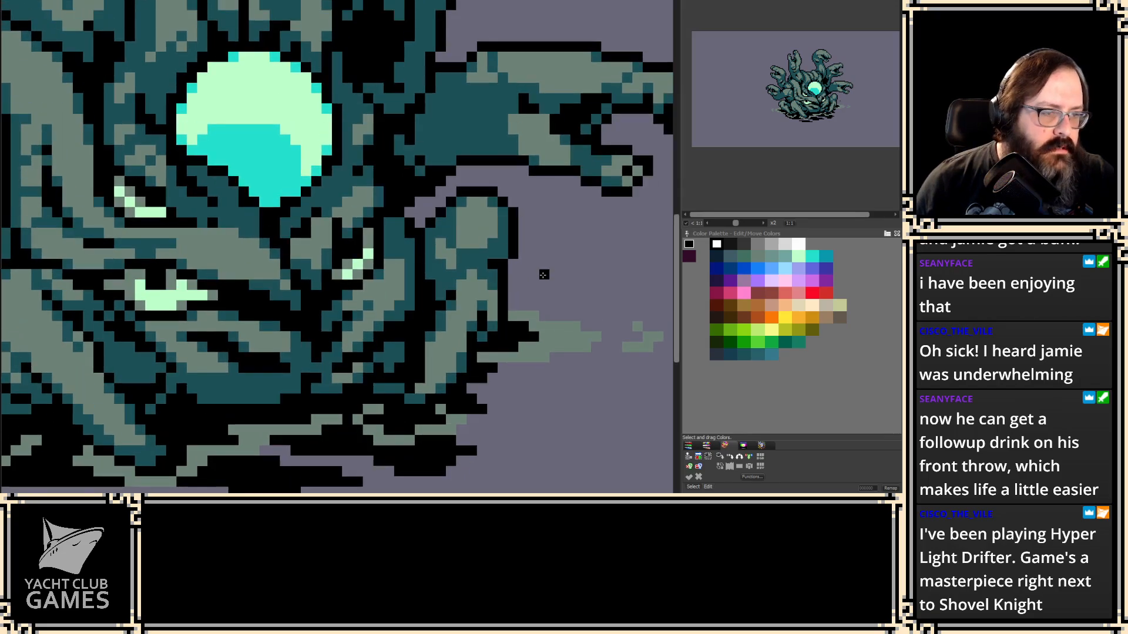
key("Right")
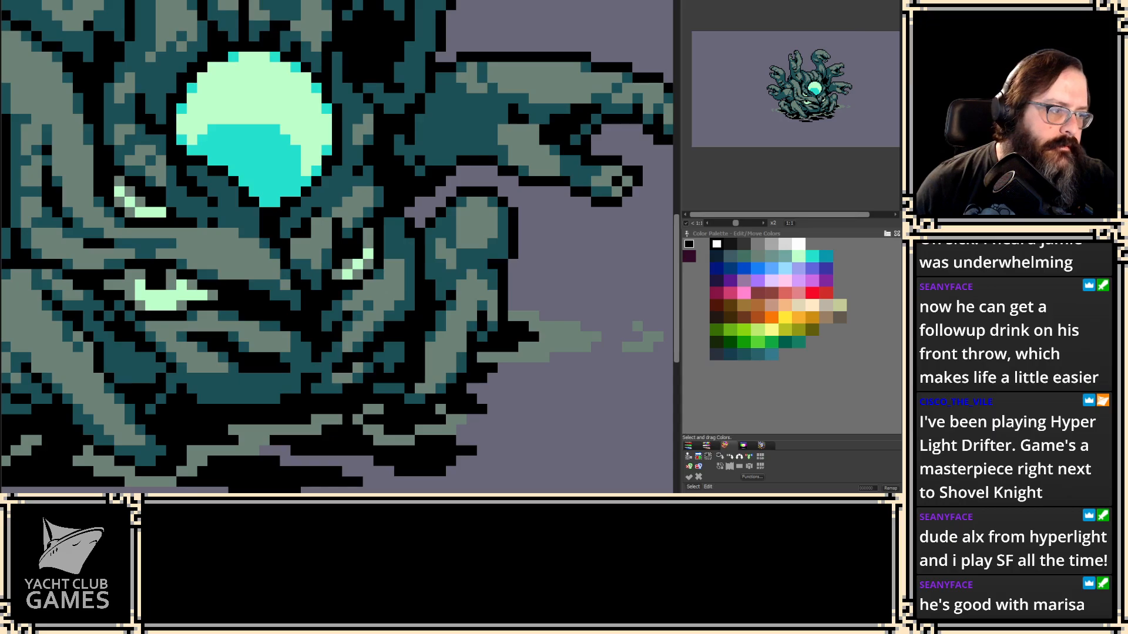
left_click_drag(480, 219, 438, 189)
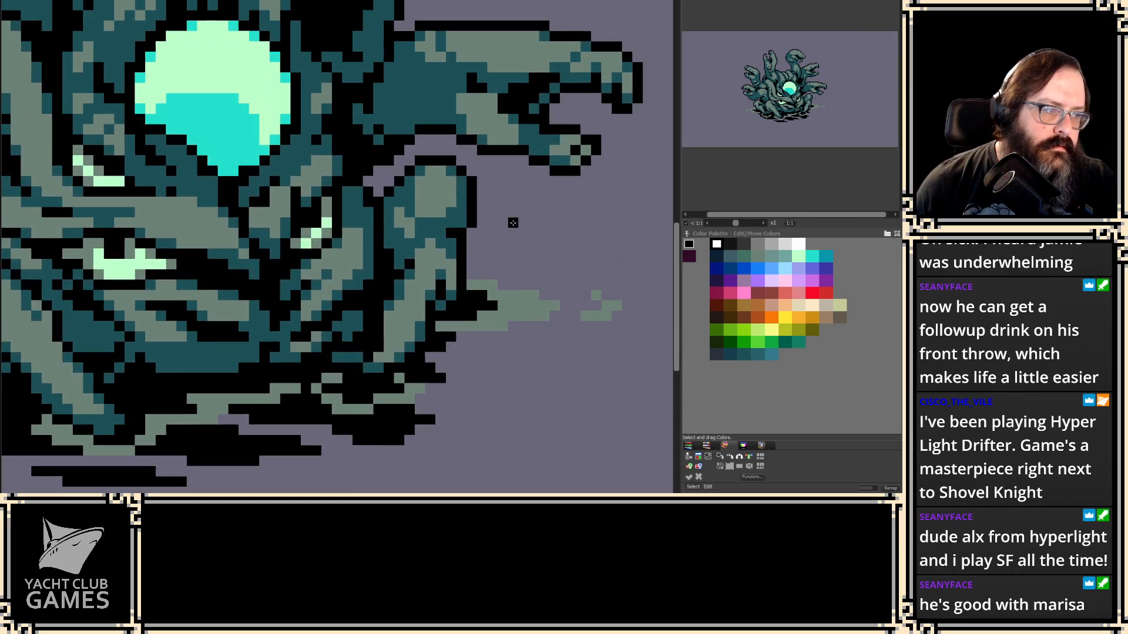
left_click_drag(513, 222, 524, 191)
scroll(513, 201, "up", 2)
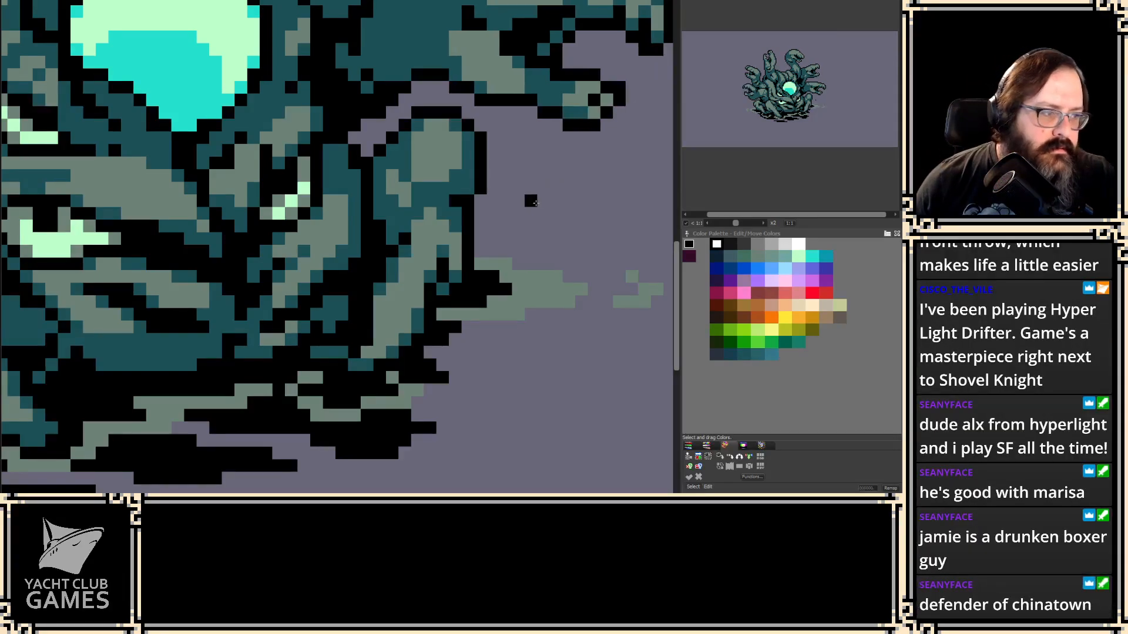
- Cut out the upright limb beneath the lower right tentacle and shift it slightly to the right
mouse_move(544, 201)
left_mouse_down()
mouse_move(564, 166)
mouse_move(539, 98)
mouse_move(485, 82)
mouse_move(421, 108)
mouse_move(401, 134)
mouse_move(400, 255)
mouse_move(370, 338)
mouse_move(399, 341)
mouse_move(485, 242)
mouse_move(491, 212)
mouse_move(546, 173)
left_mouse_up()
key("ctrl+z")
key("ctrl+z")
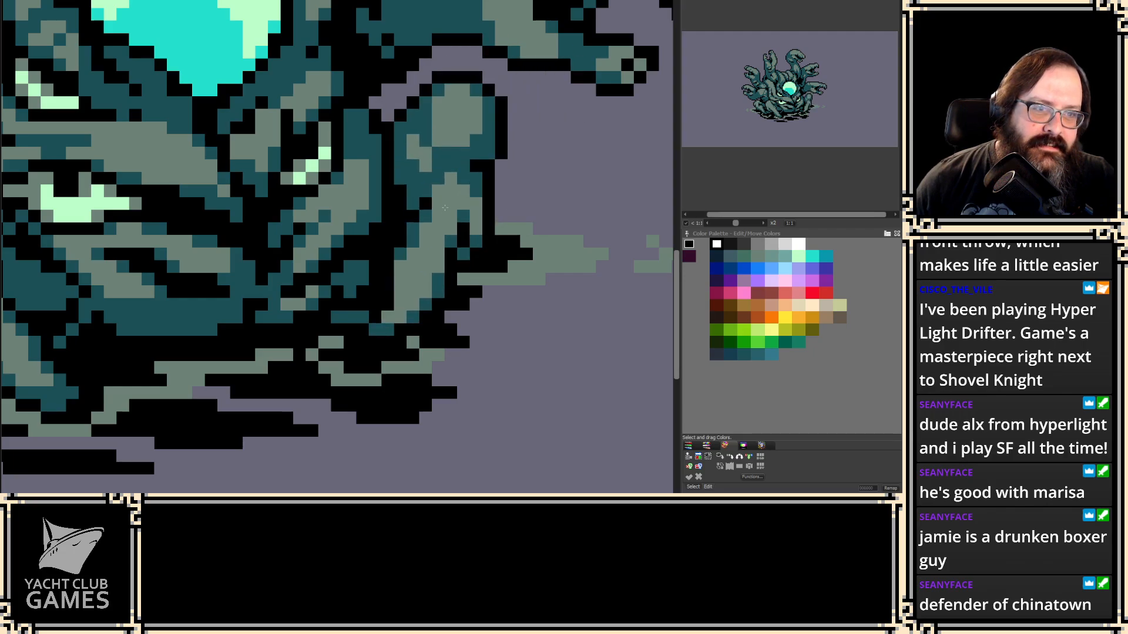
key("ctrl+z")
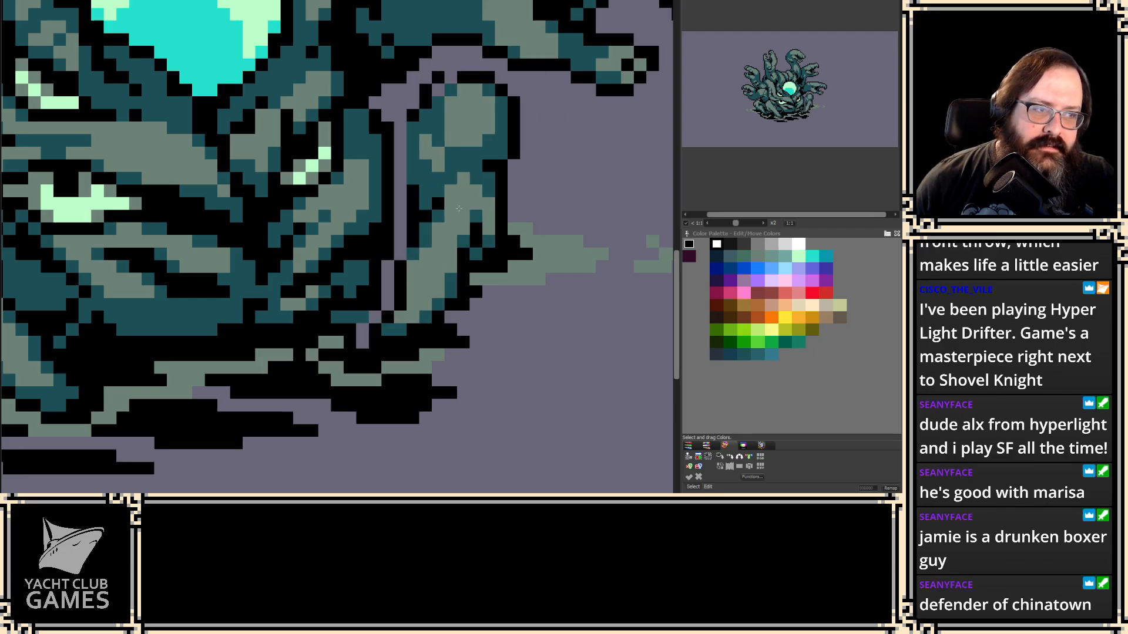
key("ctrl+z")
key("ctrl+z")
key("ctrl+z")
key("ctrl+z")
key("ctrl+z")
key("ctrl+z")
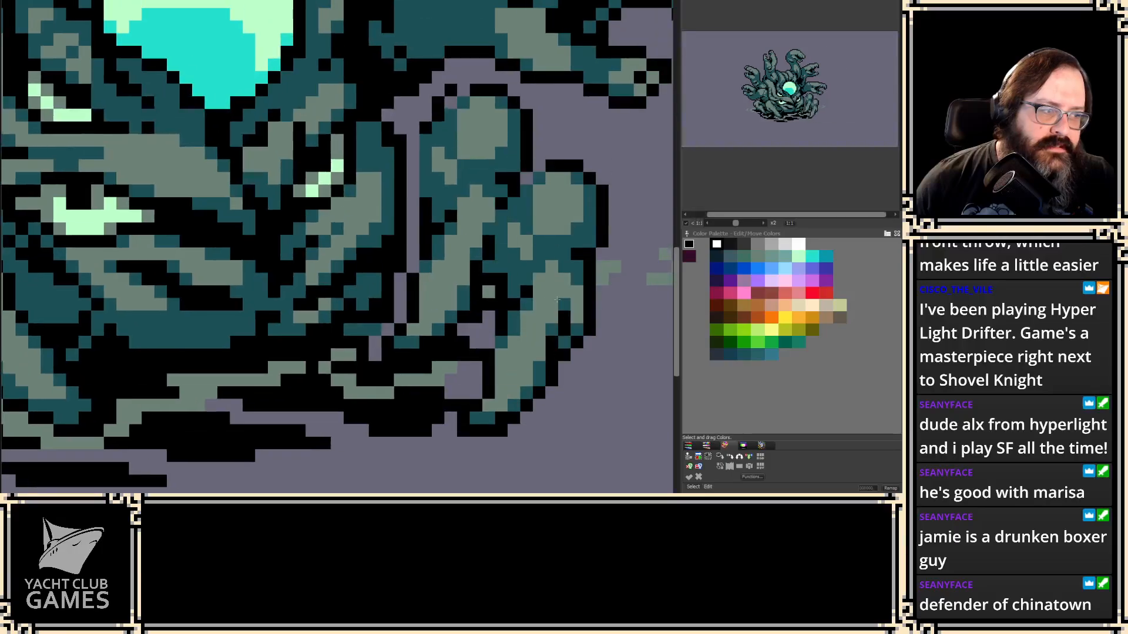
key("ctrl+z")
key("ctrl+z")
key("ctrl+z")
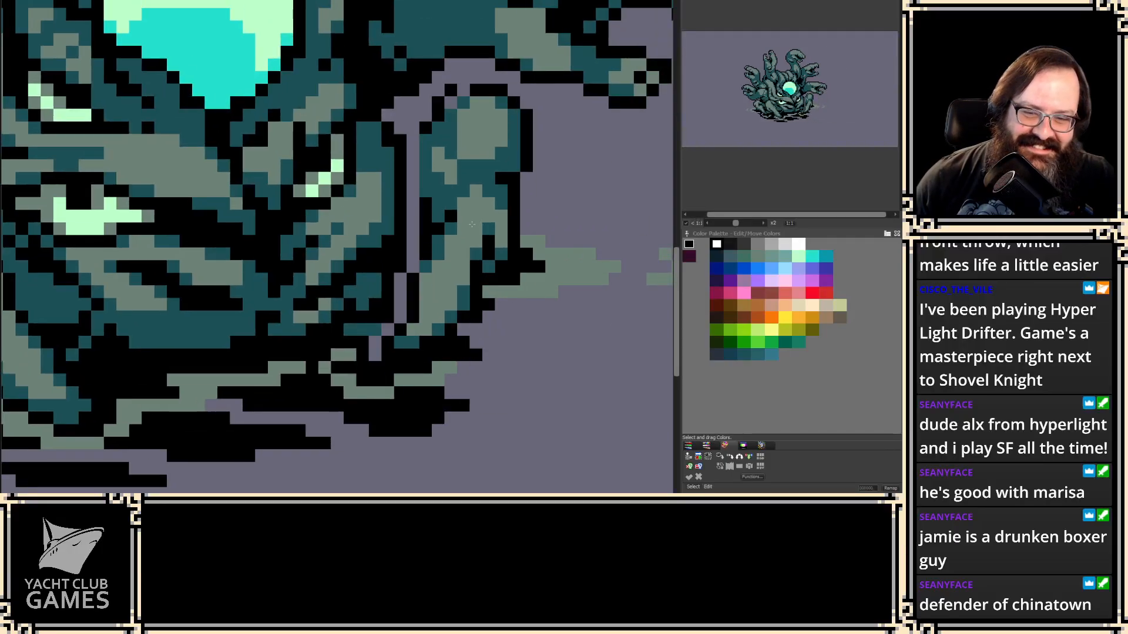
- Cut out the rounded top of the upright limb and reposition it on its stem in the neighbouring frames
key("ctrl+z")
key("ctrl+z")
key("ctrl+z")
key("ctrl+z")
key("ctrl+z")
key("ctrl+z")
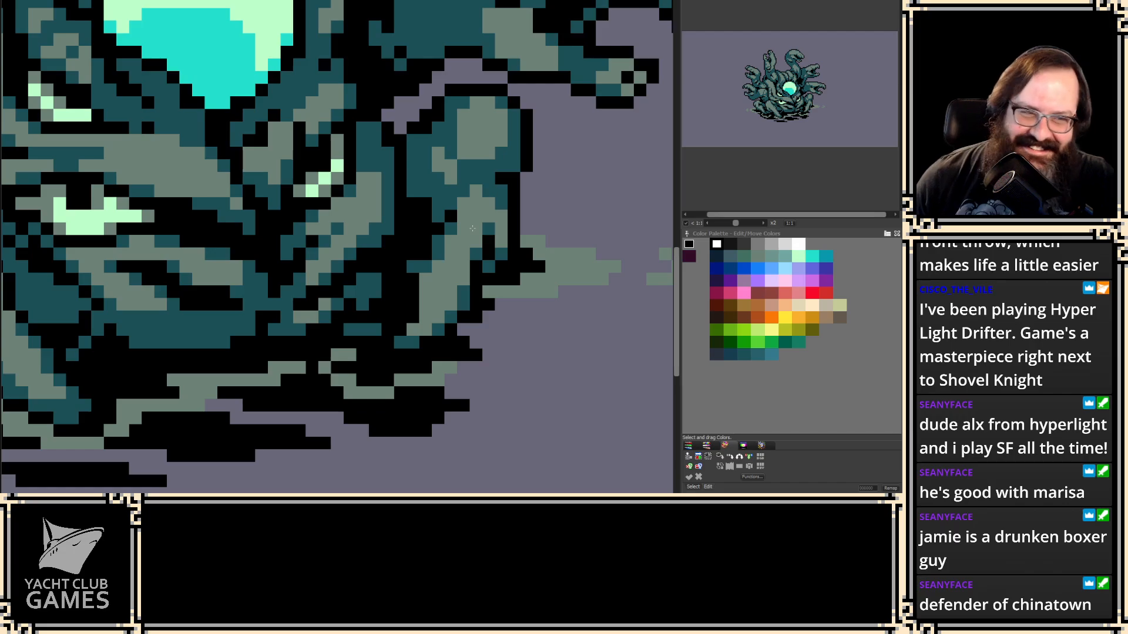
key("ctrl+z")
key("ctrl+z")
mouse_move(552, 114)
left_mouse_down()
mouse_move(517, 95)
mouse_move(476, 89)
mouse_move(428, 116)
mouse_move(425, 145)
mouse_move(460, 187)
mouse_move(489, 169)
mouse_move(542, 165)
mouse_move(553, 115)
left_mouse_up()
key("ctrl+z")
key("ctrl+z")
key("ctrl+z")
key("ctrl+z")
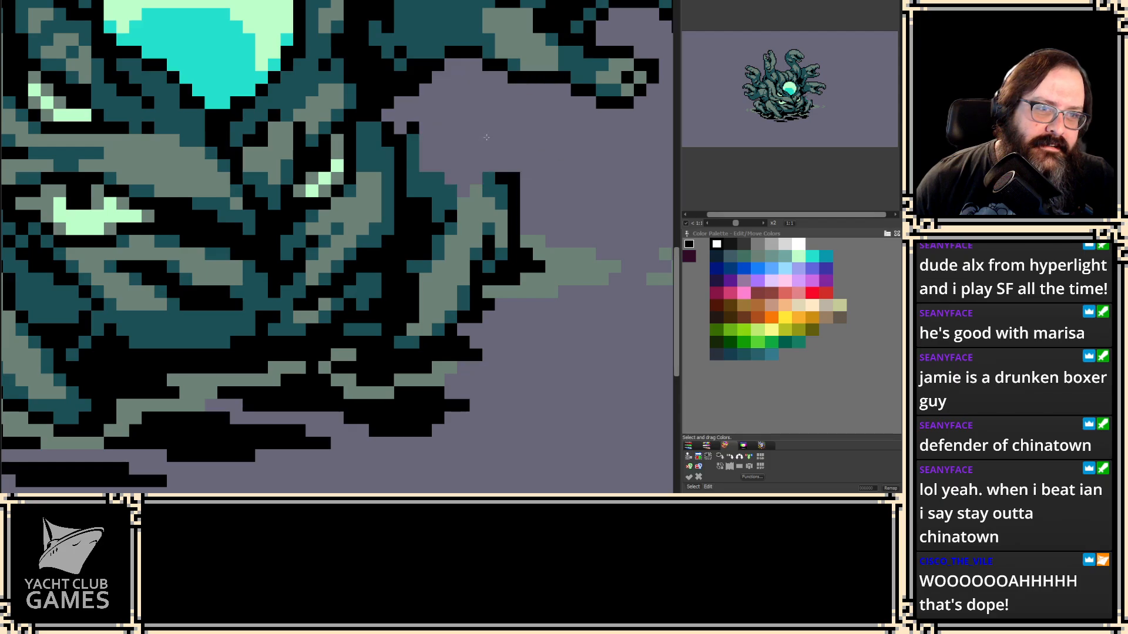
key("ctrl+z")
key("ctrl+z")
key("ctrl+z")
key("ctrl+z")
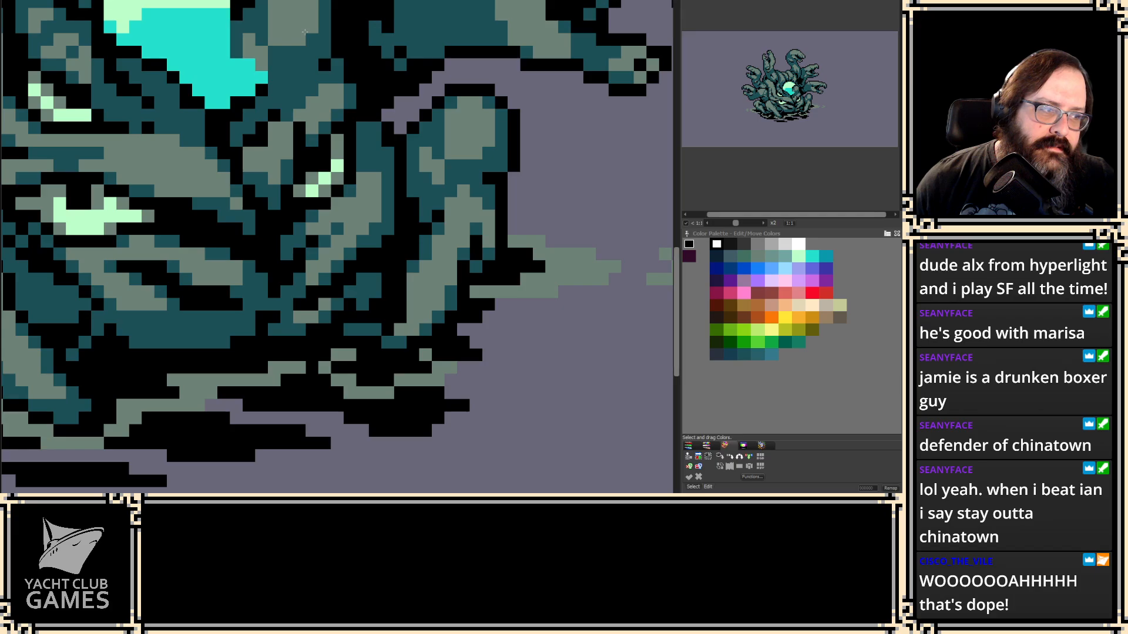
- Lasso the lower stem of the upright limb and reposition it under the rounded top
left_click_drag(354, 104, 342, 141)
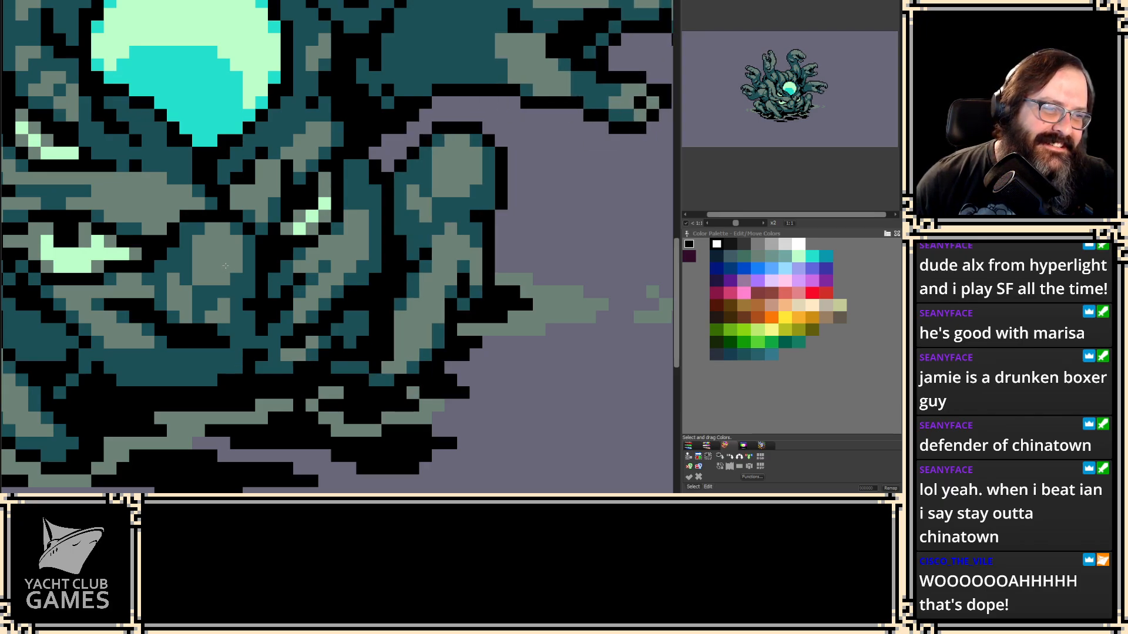
scroll(225, 266, "up", 2)
scroll(225, 266, "down", 2)
mouse_move(410, 409)
left_mouse_down()
mouse_move(453, 388)
mouse_move(472, 335)
left_mouse_up()
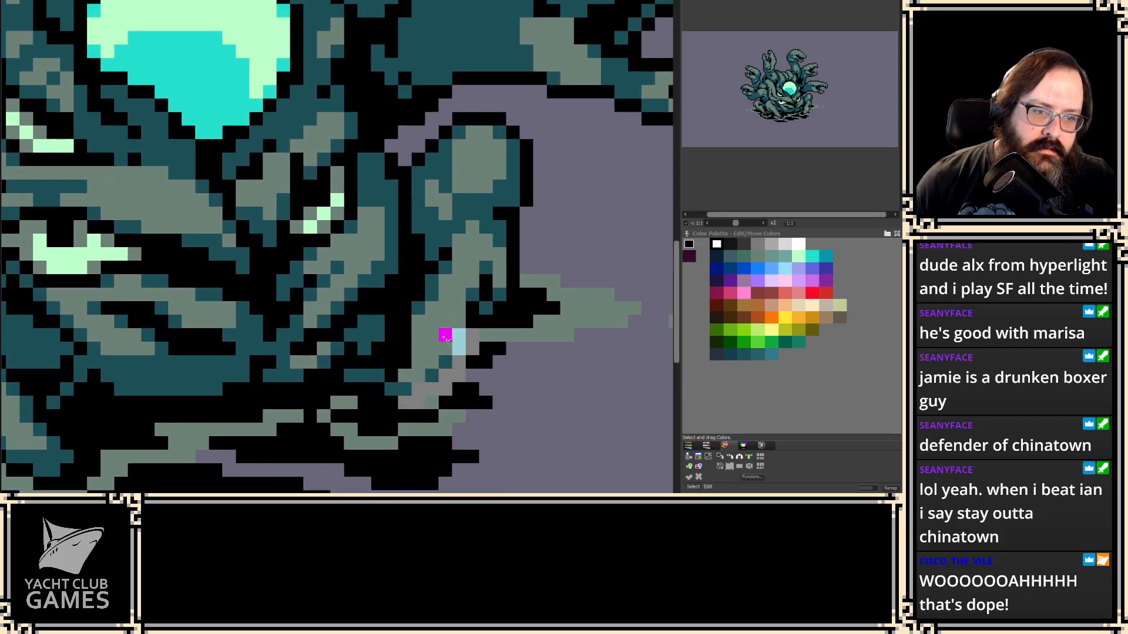
key("ctrl+z")
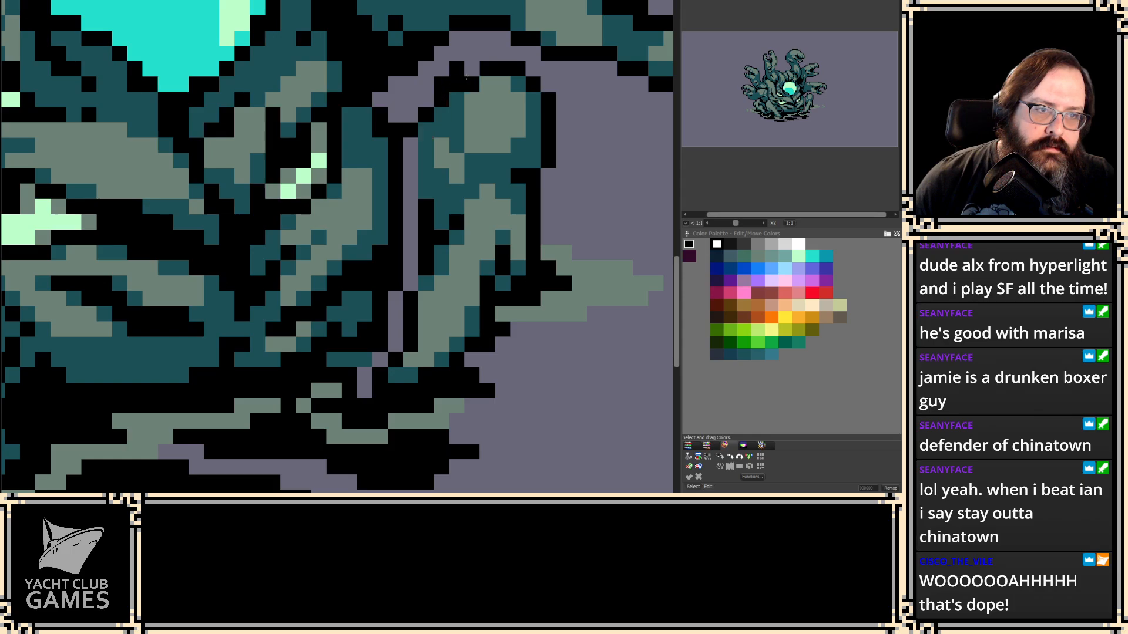
- Fill the purple gap along the left side of the shifted upright limb with black
mouse_move(410, 141)
left_mouse_down()
mouse_move(411, 243)
mouse_move(392, 347)
mouse_move(395, 329)
left_mouse_up()
left_click(411, 222)
left_click(365, 389)
left_click(364, 375)
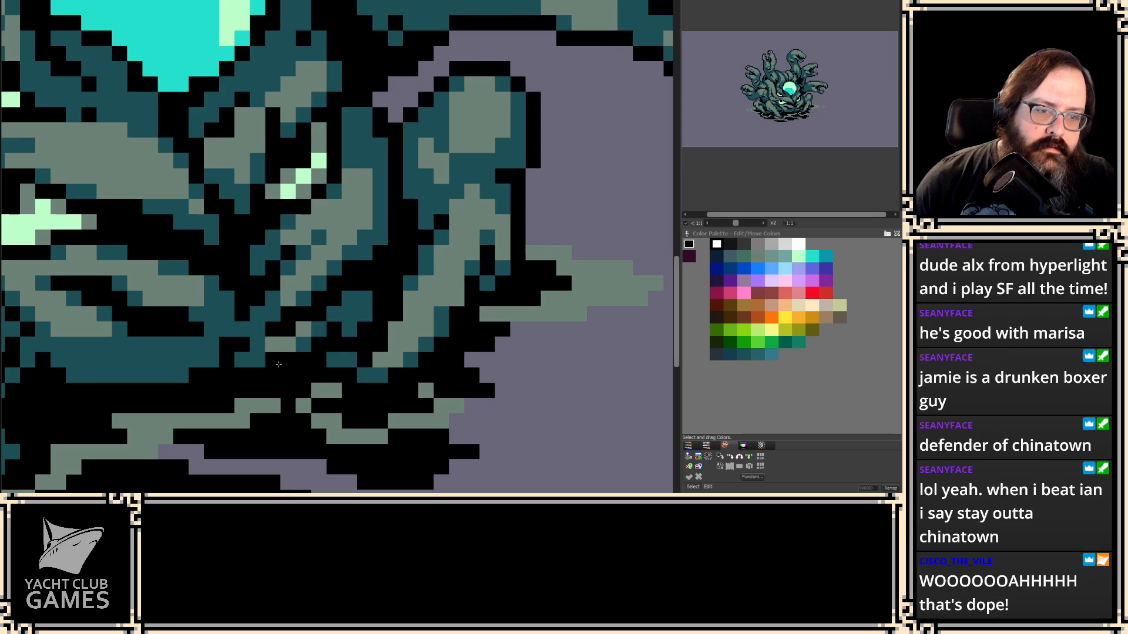
left_click(361, 363)
- Add teal pixels along the base of the limb's stem and fill the purple gap beneath its rounded top with teal
left_click(506, 411)
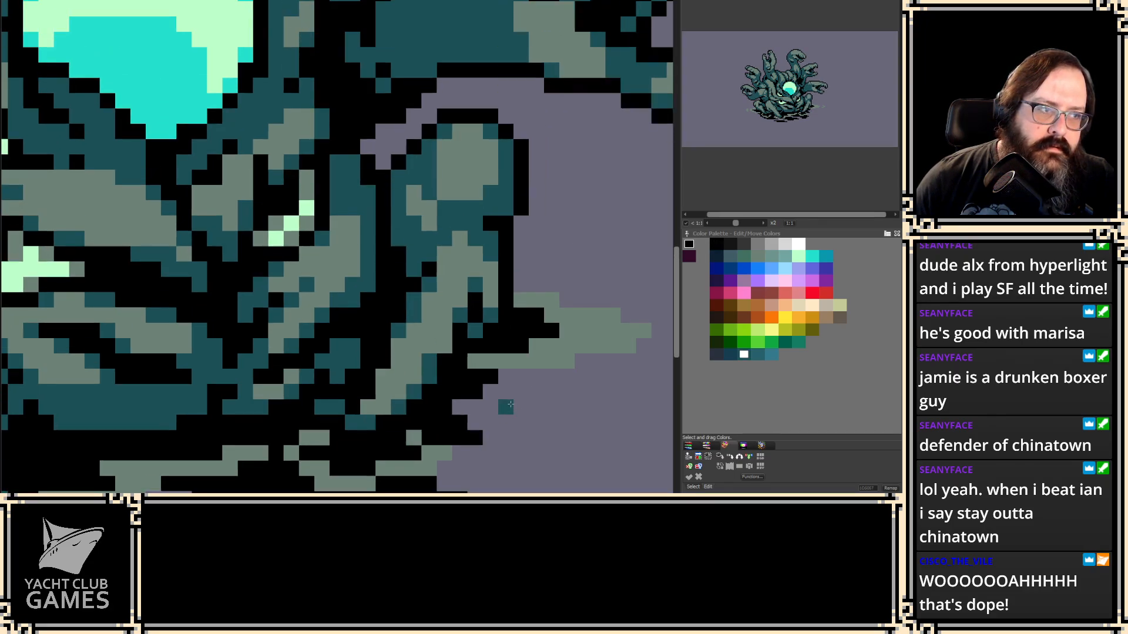
left_click(510, 398)
key("2")
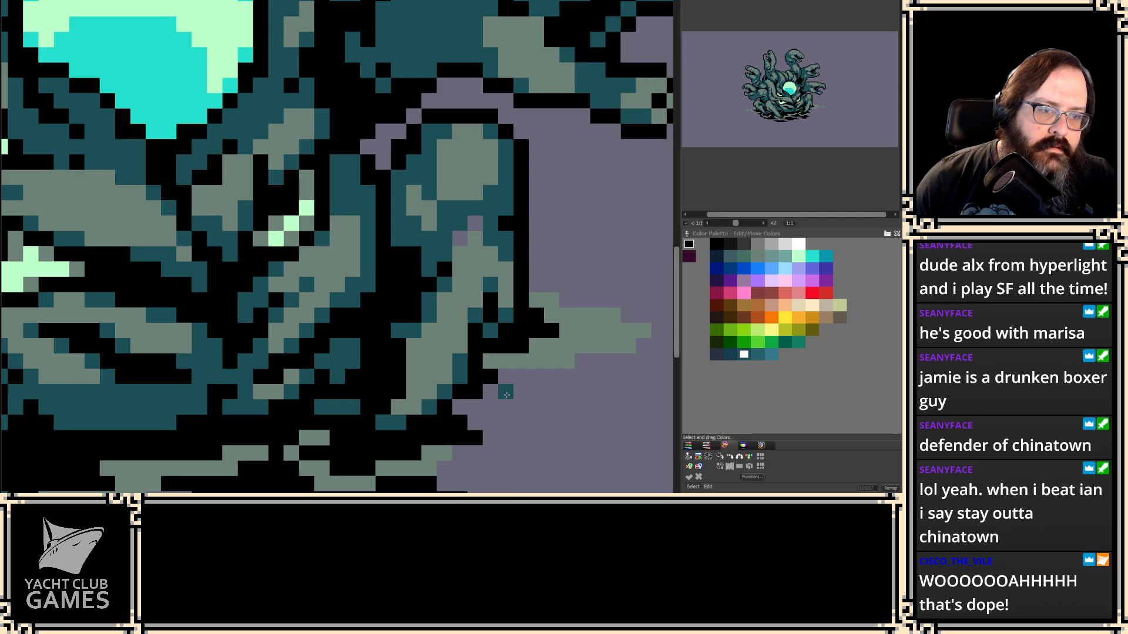
left_click(393, 326)
left_click(385, 427)
left_click(398, 422)
left_click(409, 423)
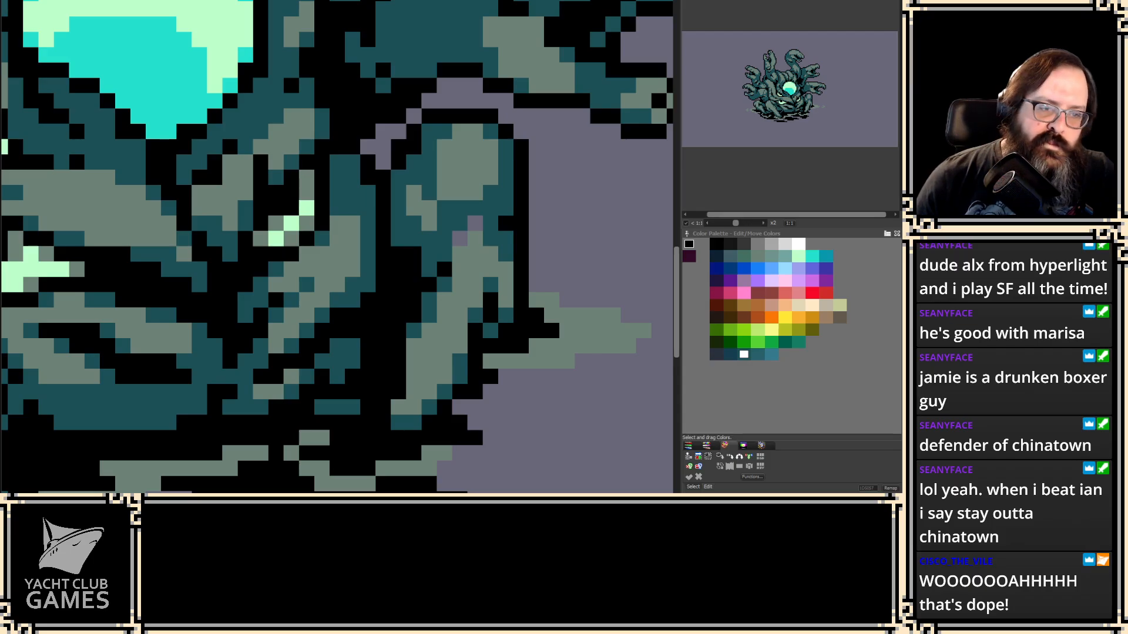
left_click_drag(463, 229, 418, 260)
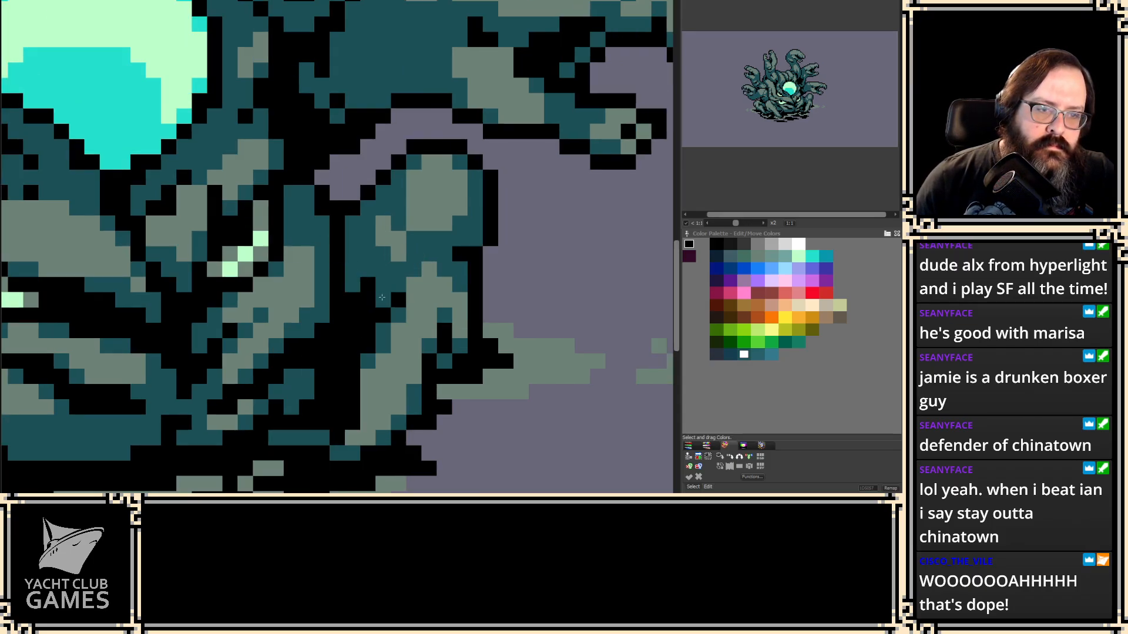
- Flip back and forth between frames to check how the upright limb sways
key("ctrl+z")
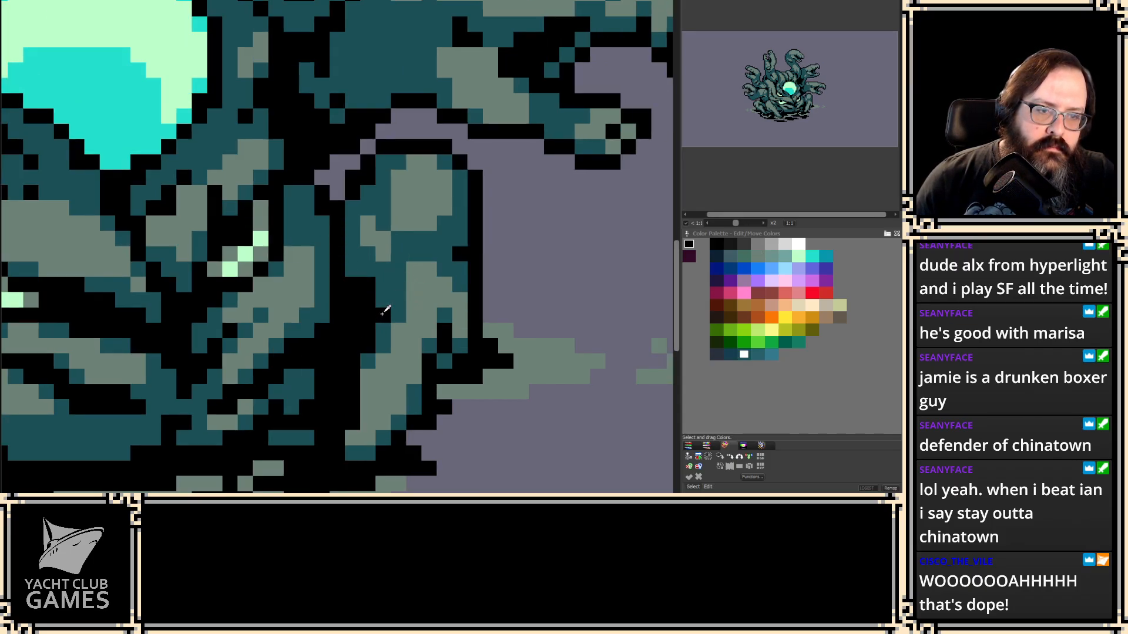
key("ctrl+y")
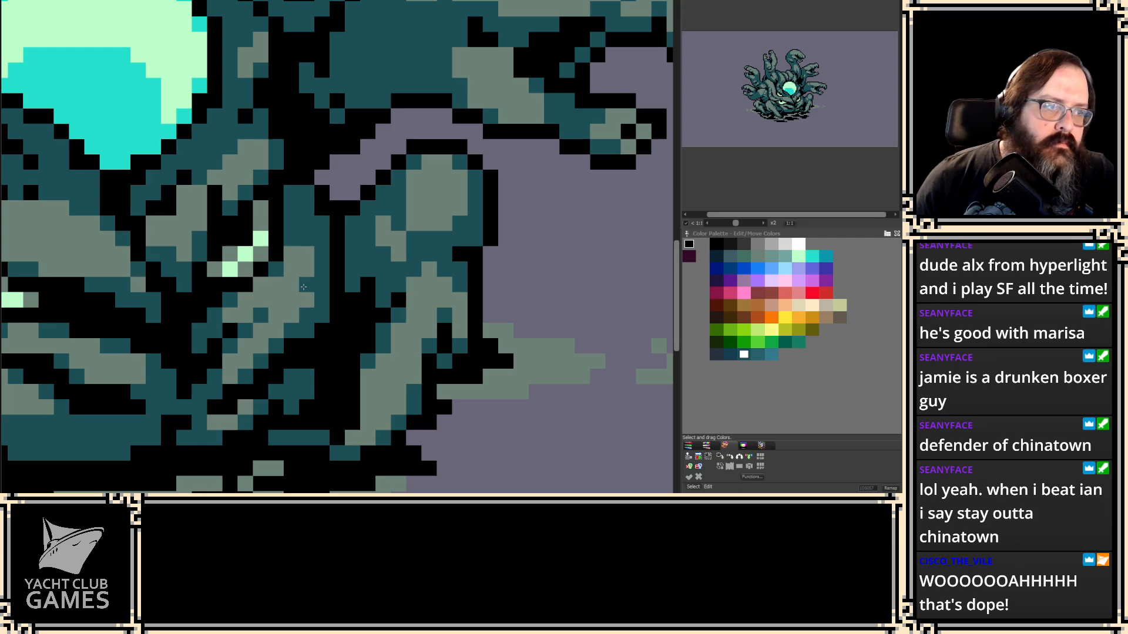
key("ctrl+z")
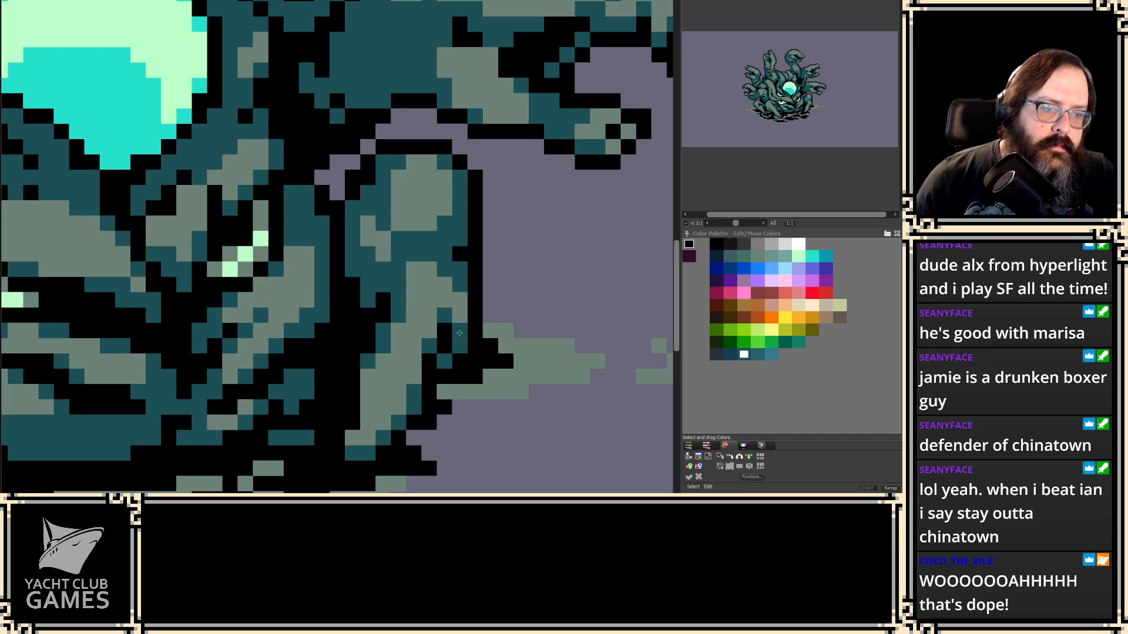
key("ctrl+y")
key("ctrl+z")
key("ctrl+y")
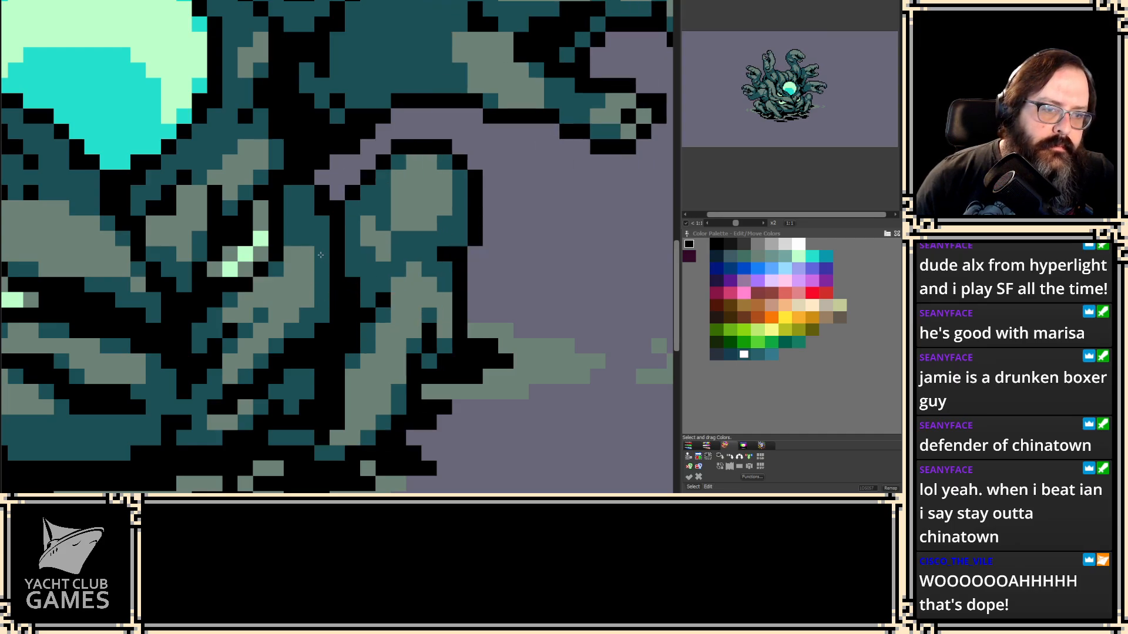
key("ctrl+z")
key("ctrl+y")
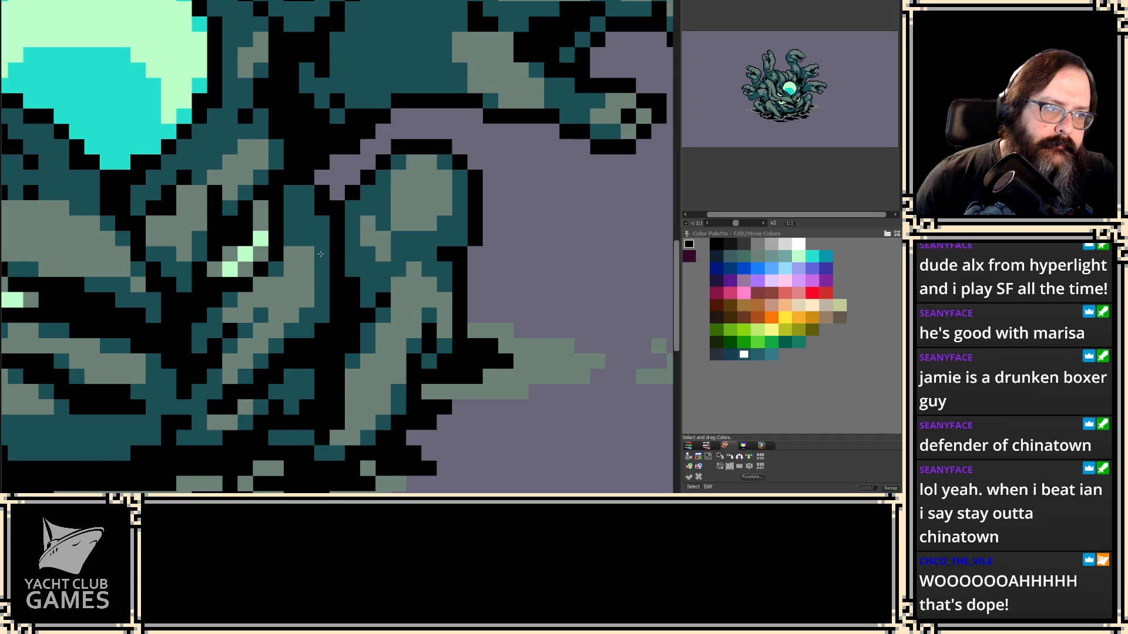
key("ctrl+y")
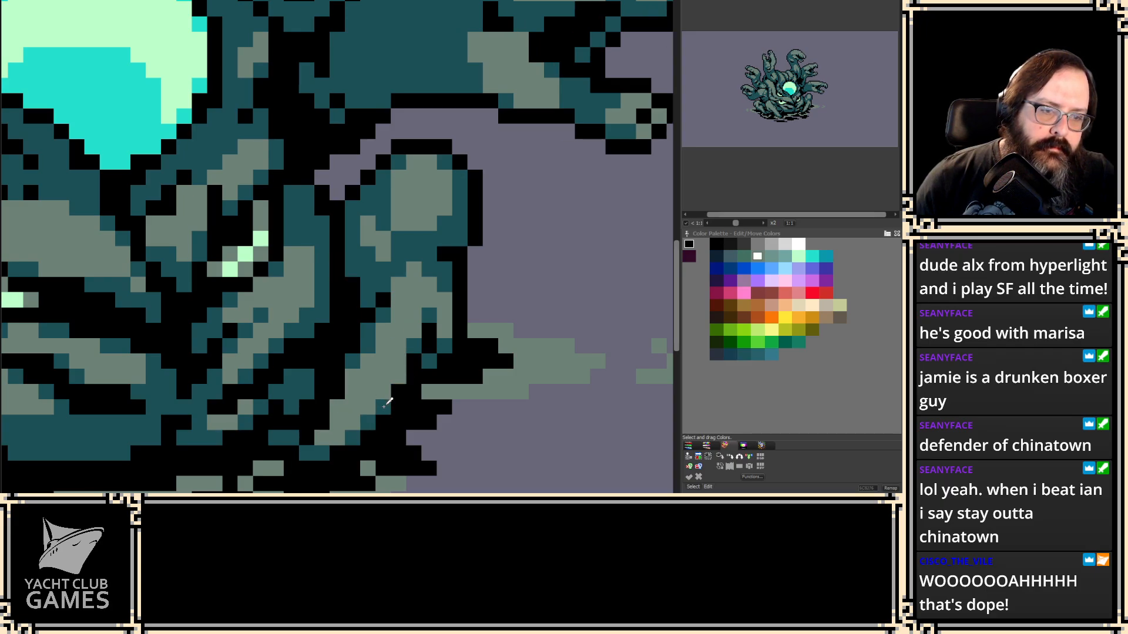
key("ctrl+z")
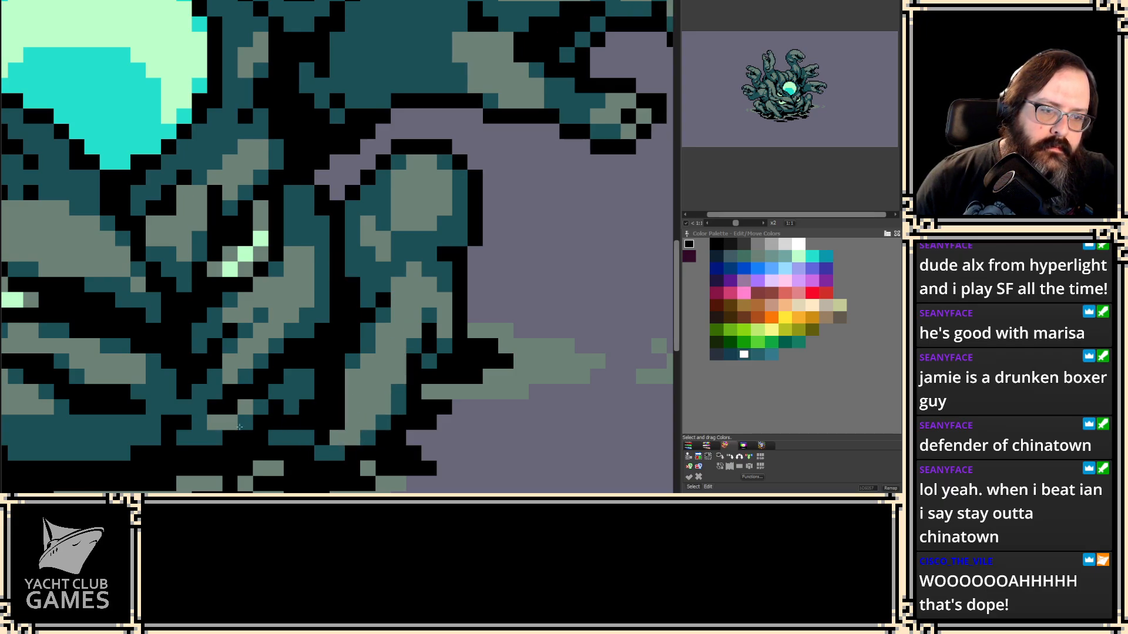
key("ctrl+y")
key("ctrl+z")
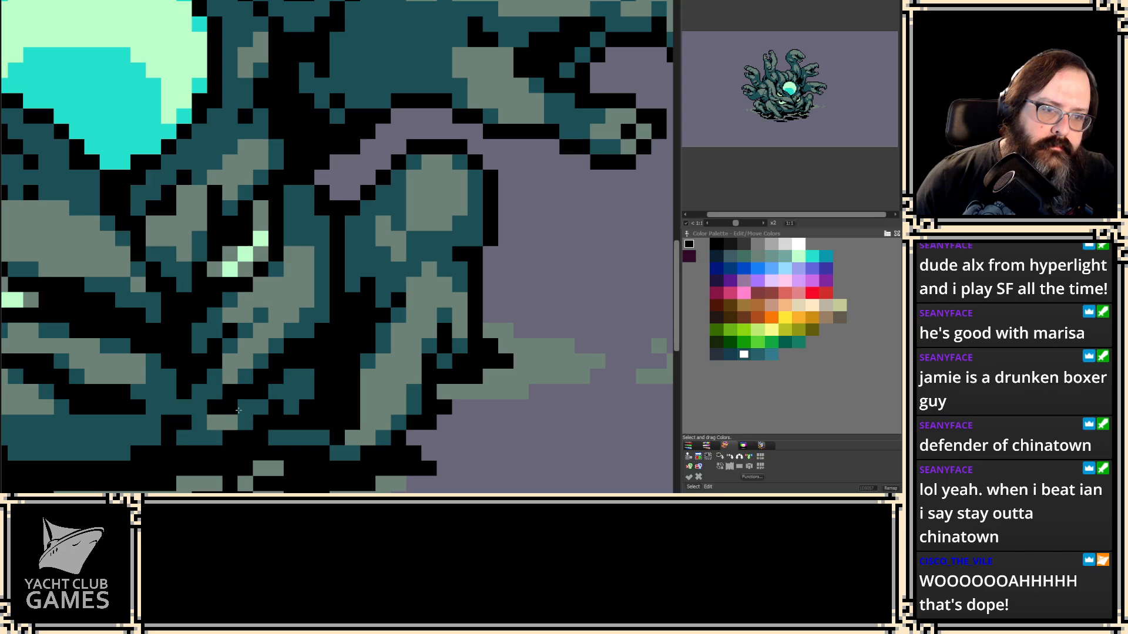
key("ctrl+y")
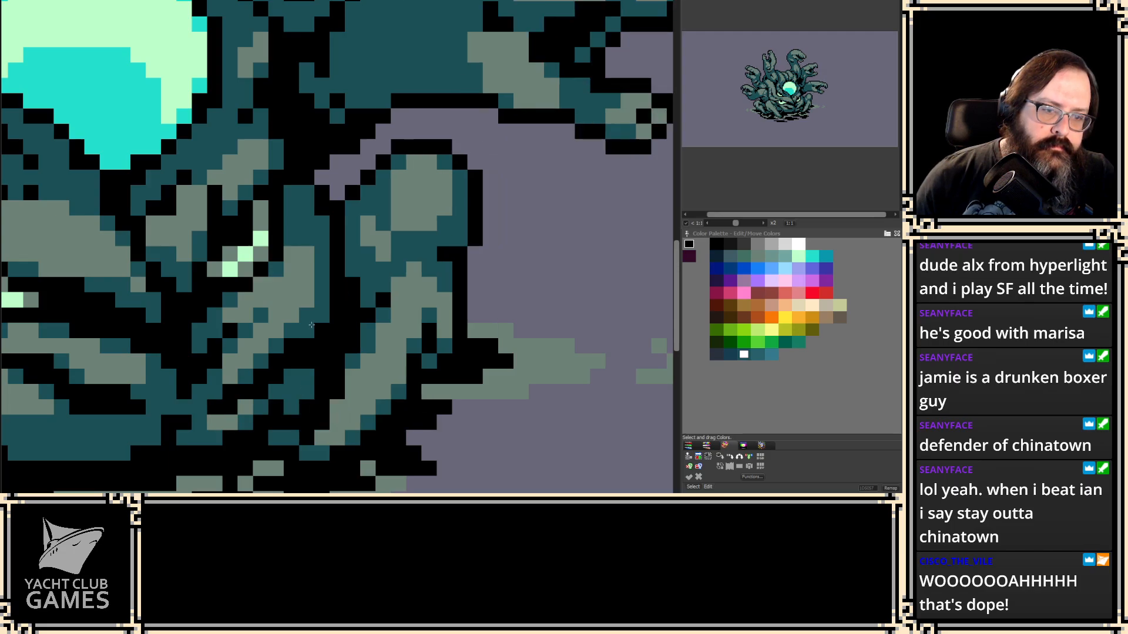
key("ctrl+z")
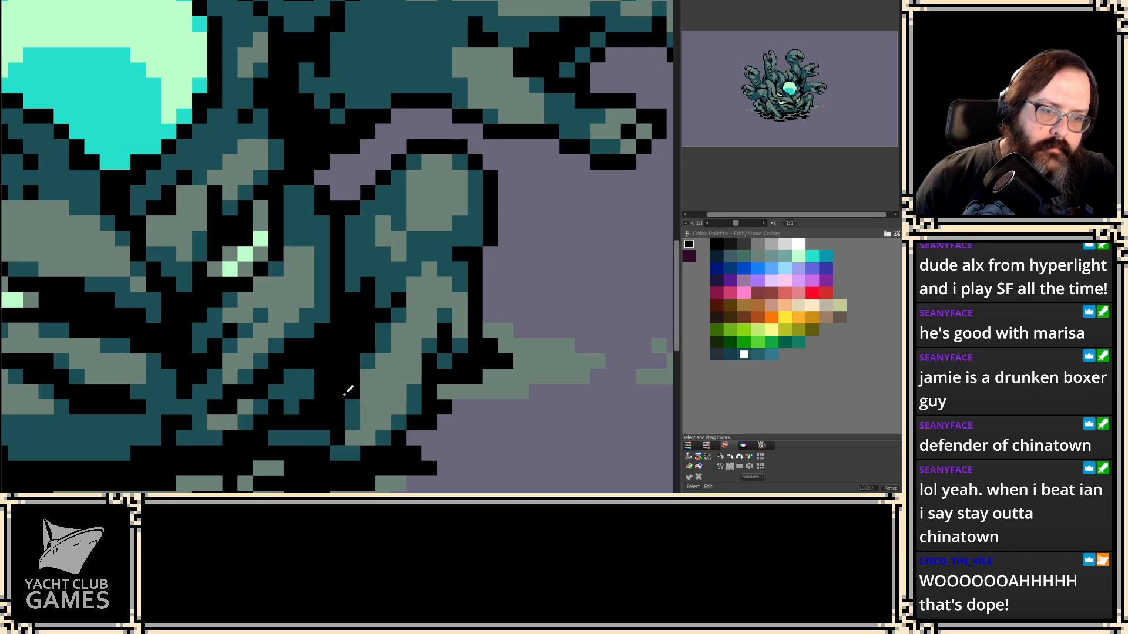
key("ctrl+y")
key("ctrl+z")
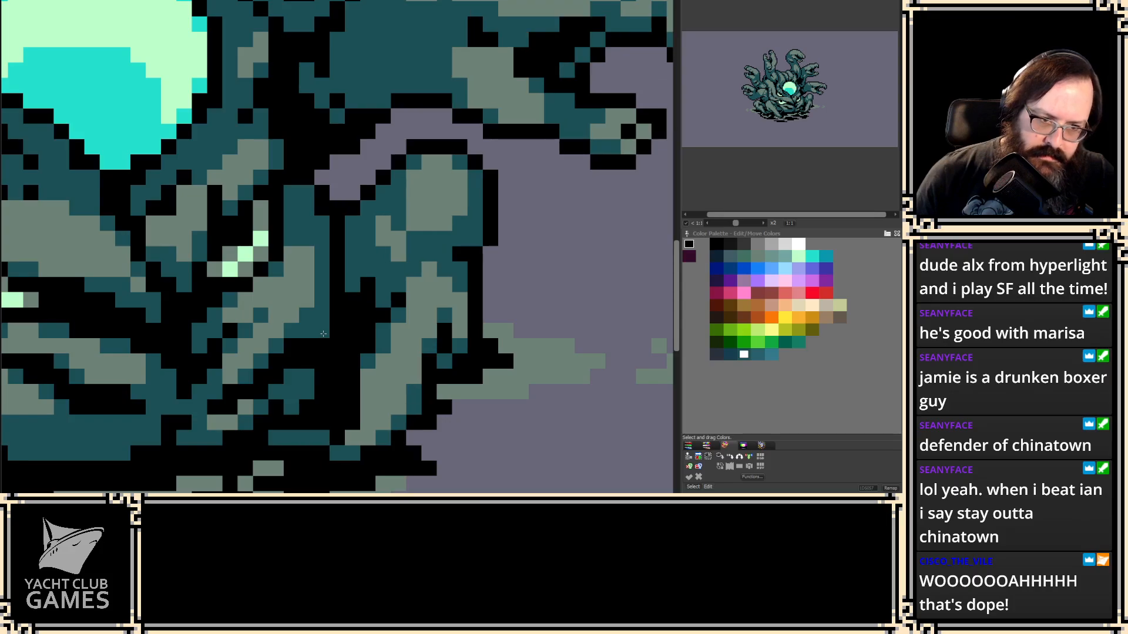
key("ctrl+y")
key("ctrl+z")
key("ctrl+y")
key("ctrl+z")
- Lasso the upright limb's lower stem and reuse it in a neighbouring frame to shift the stem's base to the left
mouse_move(330, 470)
left_mouse_down()
mouse_move(355, 461)
mouse_move(393, 416)
left_mouse_up()
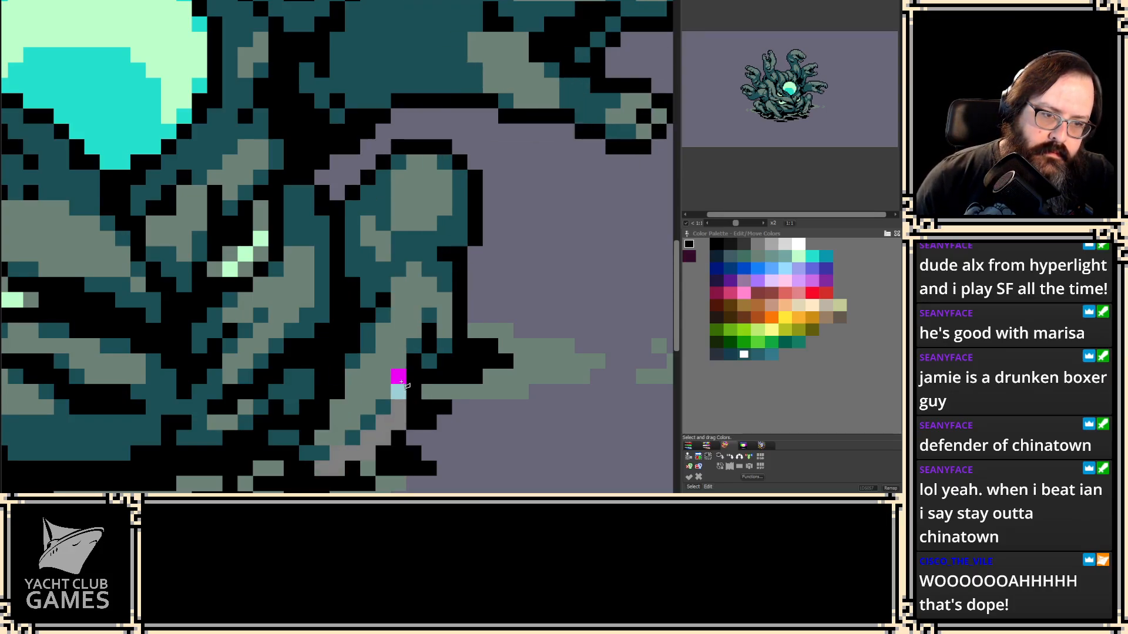
mouse_move(413, 350)
left_mouse_down()
mouse_move(385, 330)
mouse_move(364, 349)
mouse_move(319, 451)
left_mouse_up()
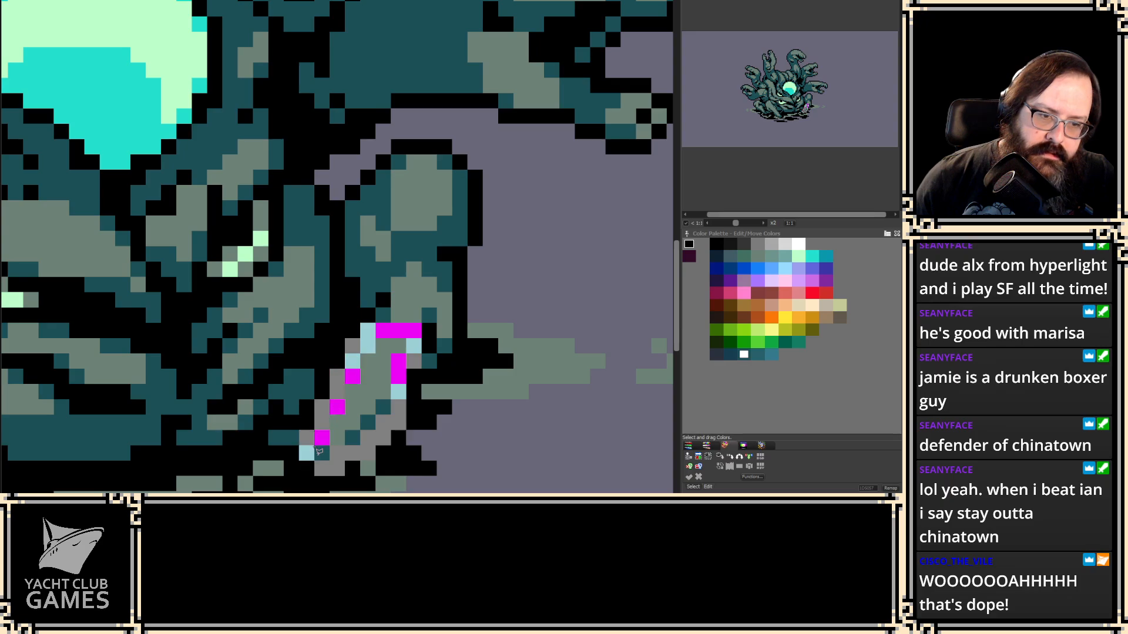
key("ctrl+z")
key("ctrl+z")
key("ctrl+z")
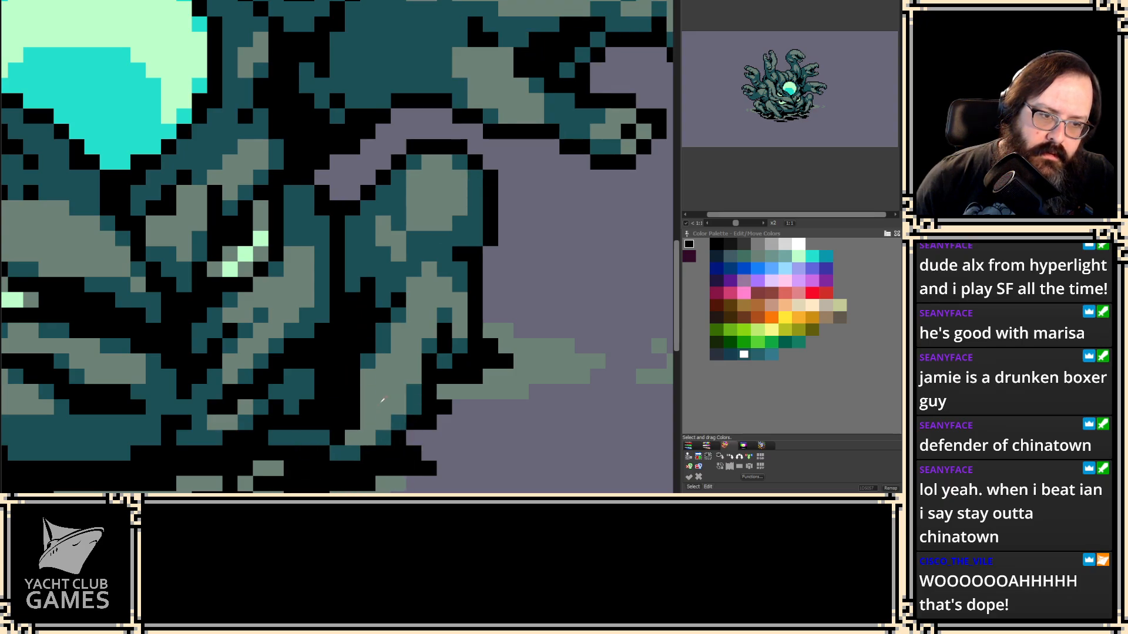
key("ctrl+z")
key("ctrl+z")
key("ctrl+z")
key("ctrl+z")
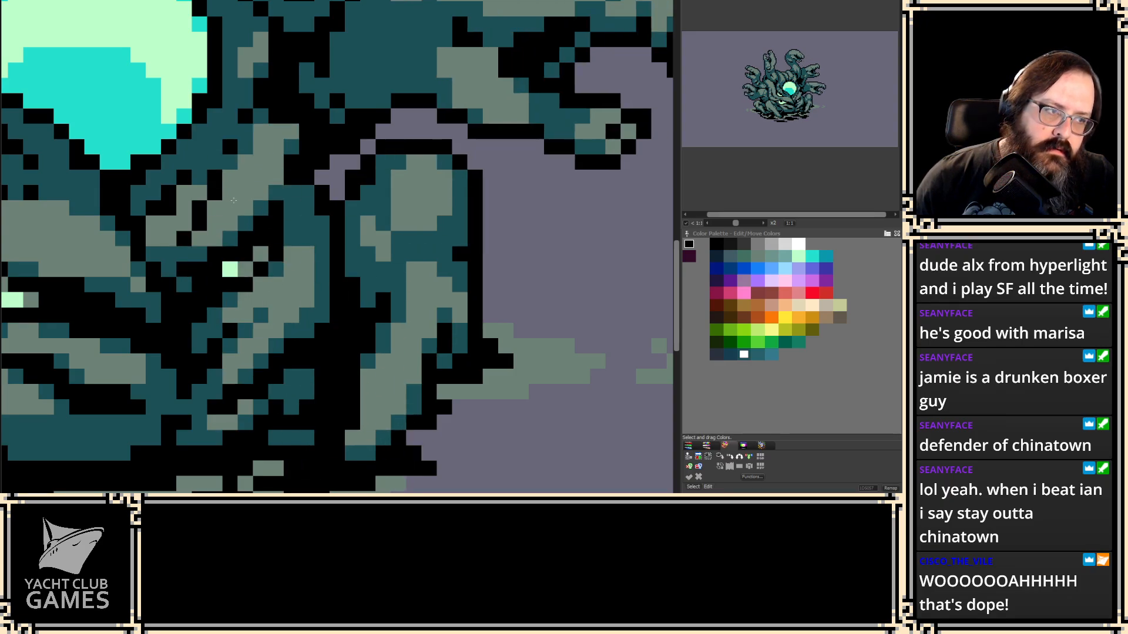
- Step through the frames to examine the limb's reworked base and the lower right tentacle above it
key("ctrl+z")
key("ctrl+z")
key("ctrl+z")
key("ctrl+z")
key("ctrl+z")
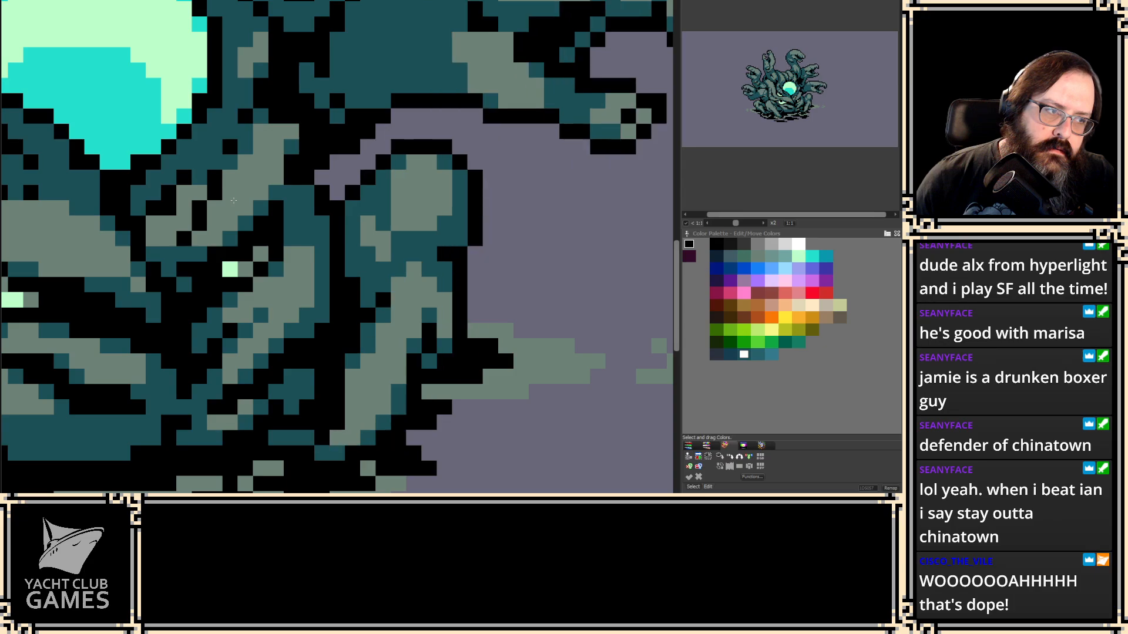
key("ctrl+y")
key("ctrl+y")
key("ctrl+y")
key("ctrl+y")
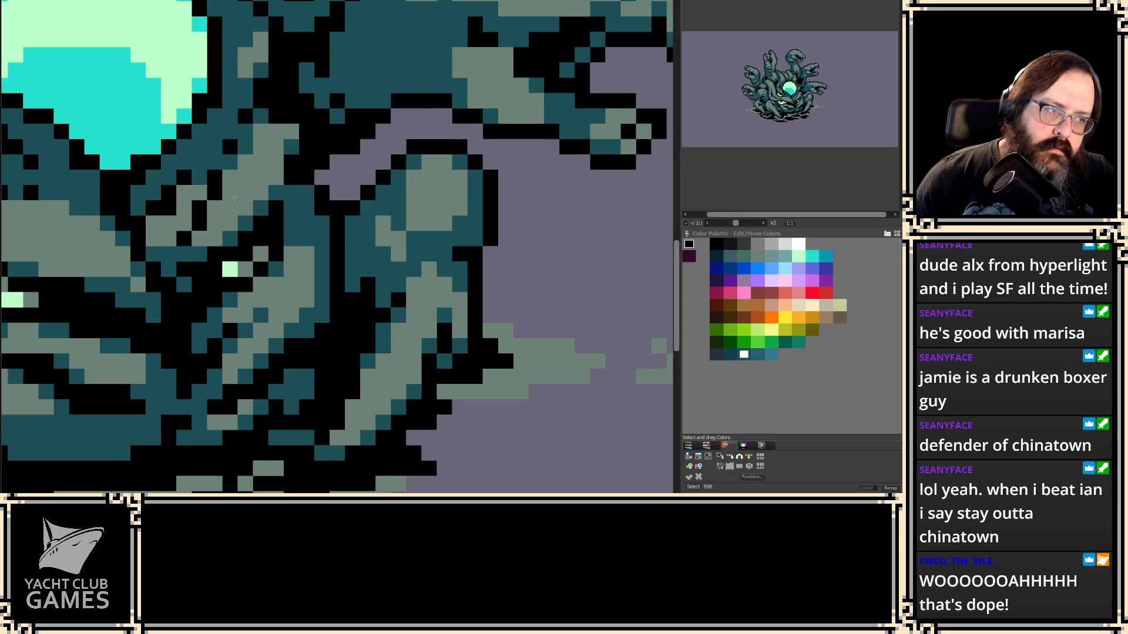
key("ctrl+z")
key("ctrl+y")
key("ctrl+z")
key("ctrl+y")
key("ctrl+z")
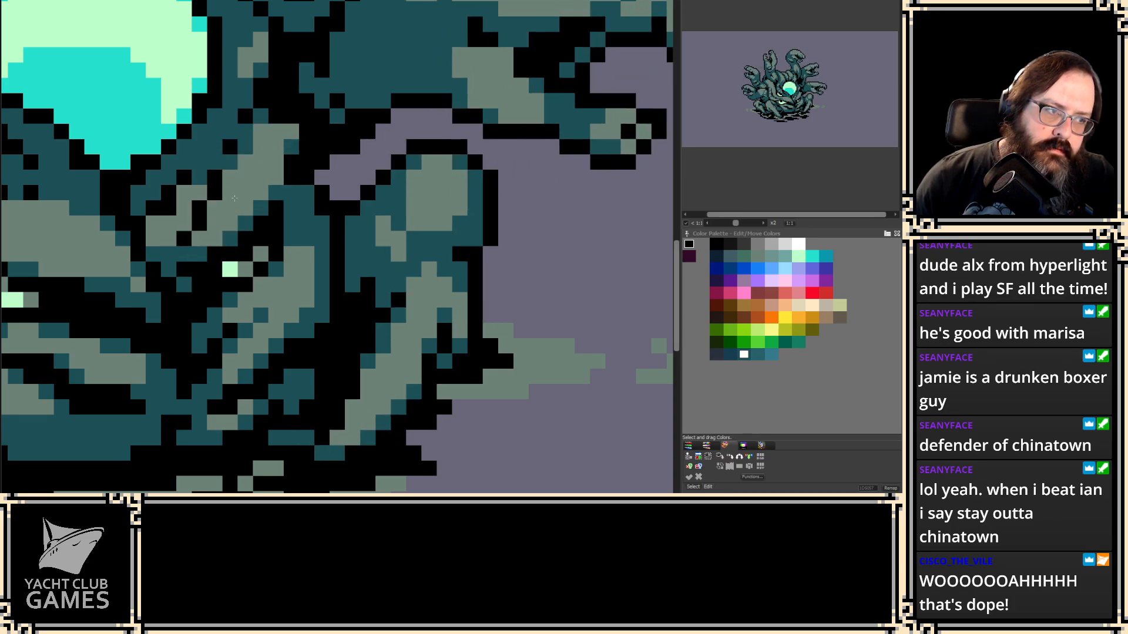
key("ctrl+z")
key("ctrl+z")
key("ctrl+z")
key("ctrl+y")
key("ctrl+y")
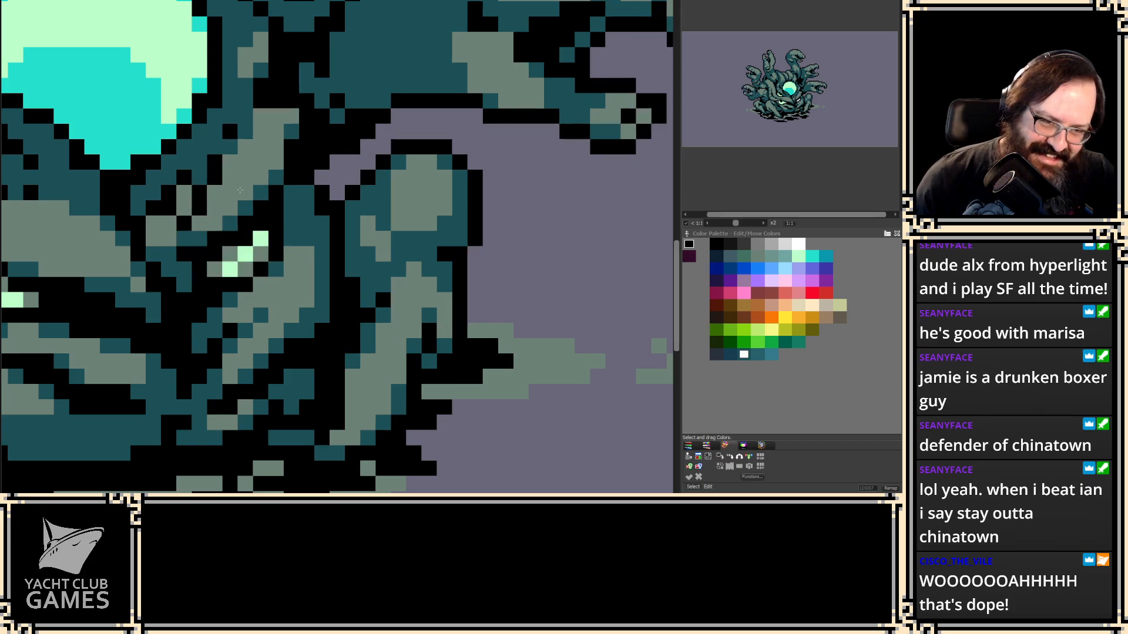
key("ctrl+z")
left_click_drag(363, 182, 365, 259)
key("2")
key("2")
key("2")
key("2")
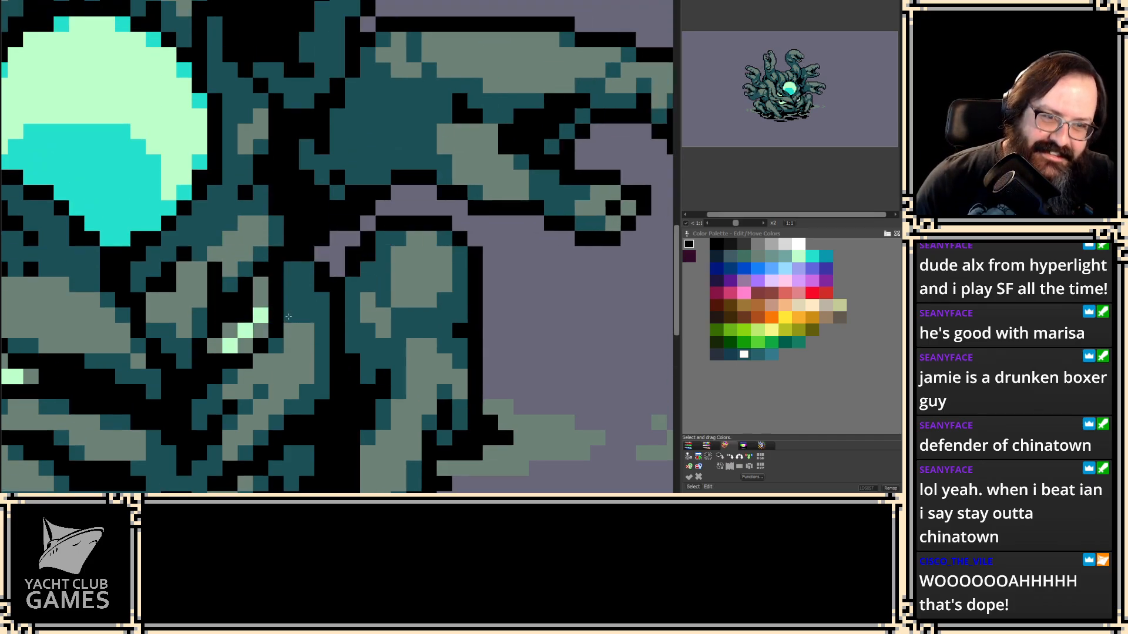
- Step through the neighbouring frames to compare the position and outline of the upright limb and the tentacle above it
key("ctrl+z")
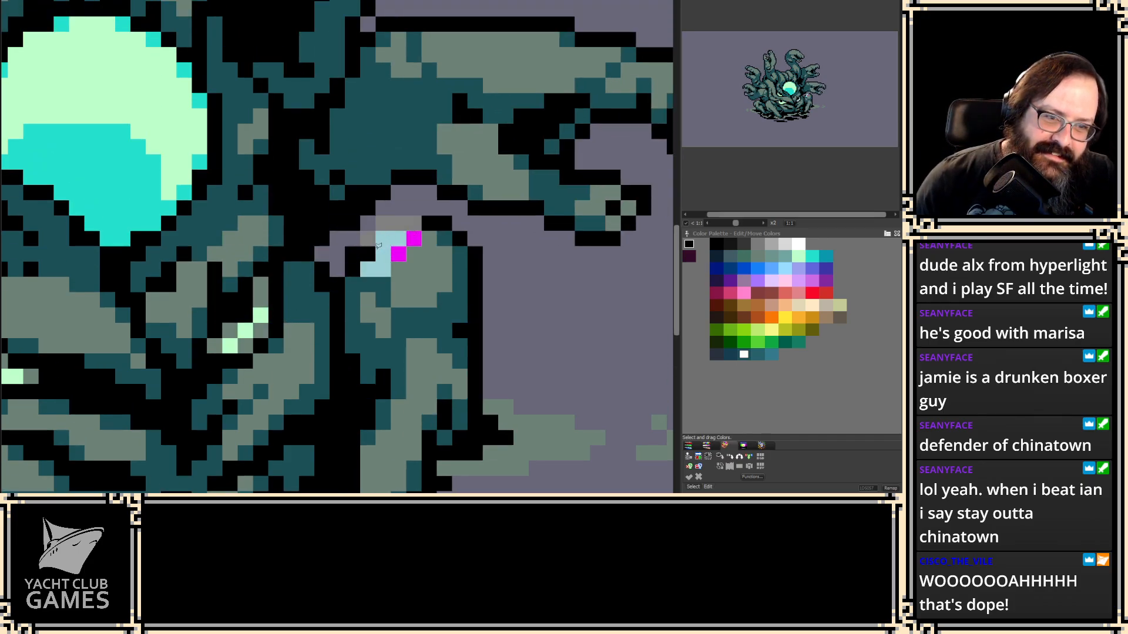
key("ctrl+y")
key("2")
key("2")
key("2")
key("2")
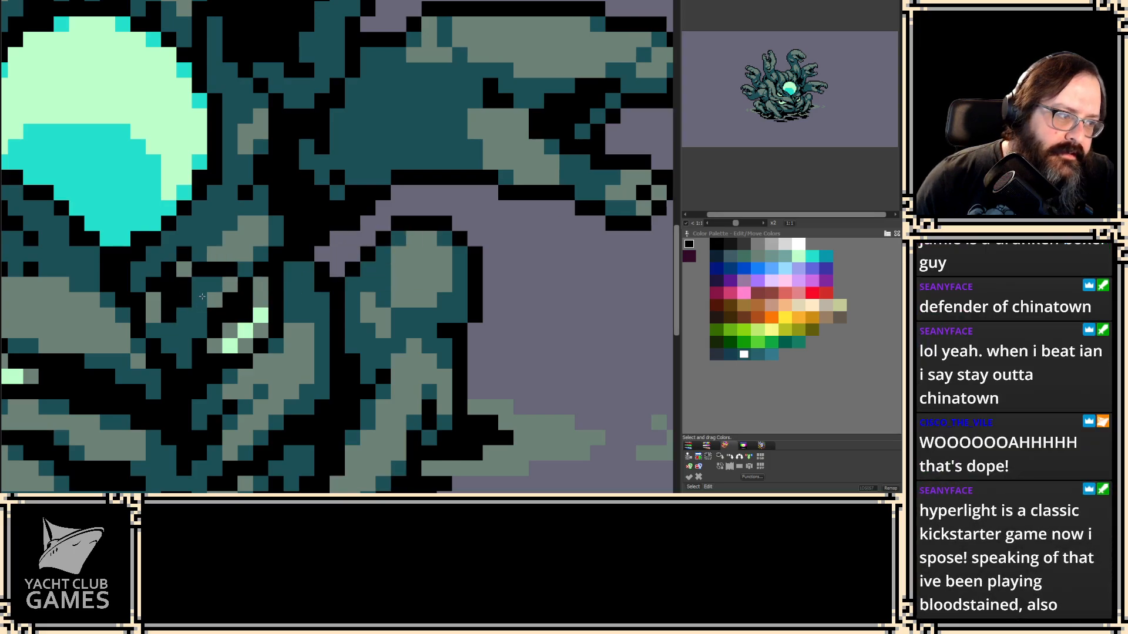
key("2")
key("2")
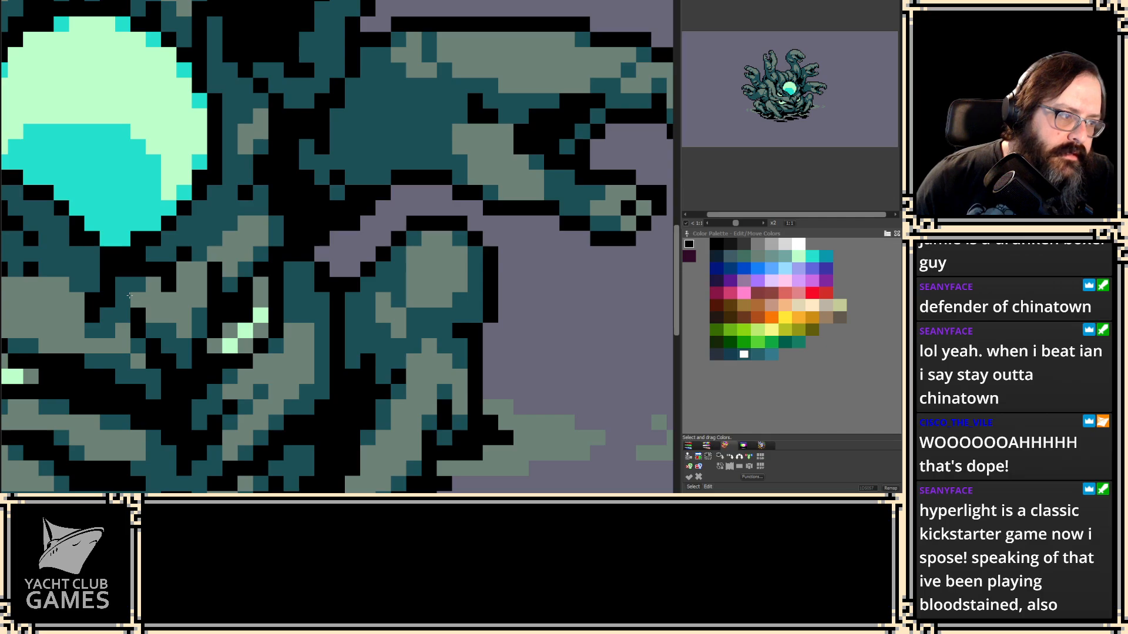
scroll(299, 297, "up", 1)
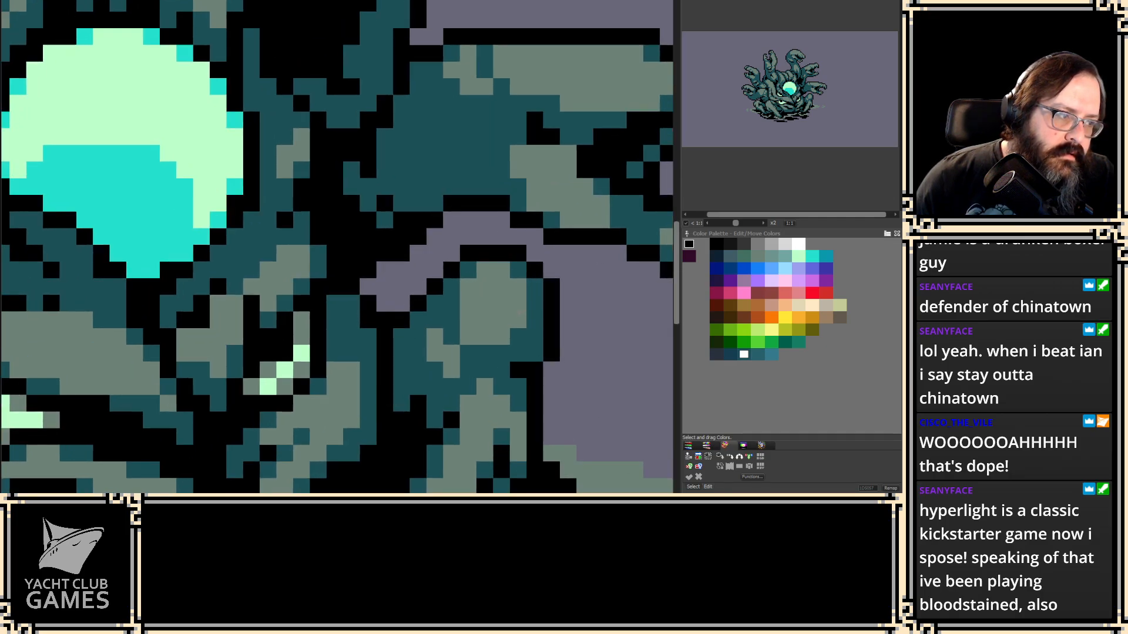
- Return the colour palette from colour editing to Select mode
left_click(709, 457)
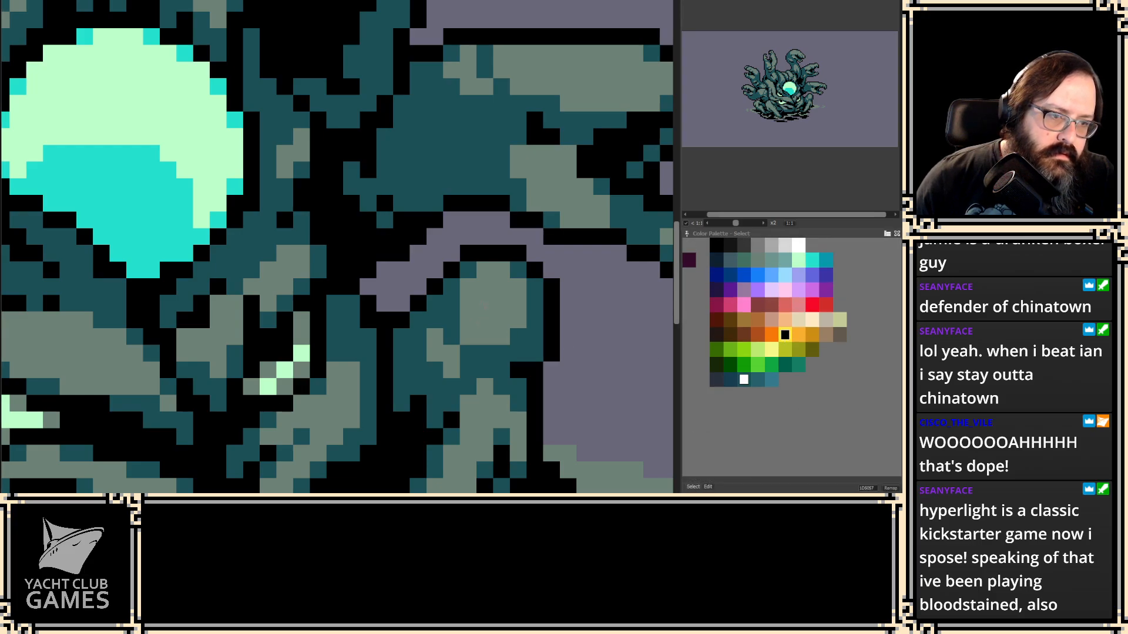
mouse_move(427, 326)
left_mouse_down()
mouse_move(500, 299)
mouse_move(517, 268)
mouse_move(470, 244)
mouse_move(434, 265)
mouse_move(406, 290)
mouse_move(413, 346)
left_mouse_up()
key("Return")
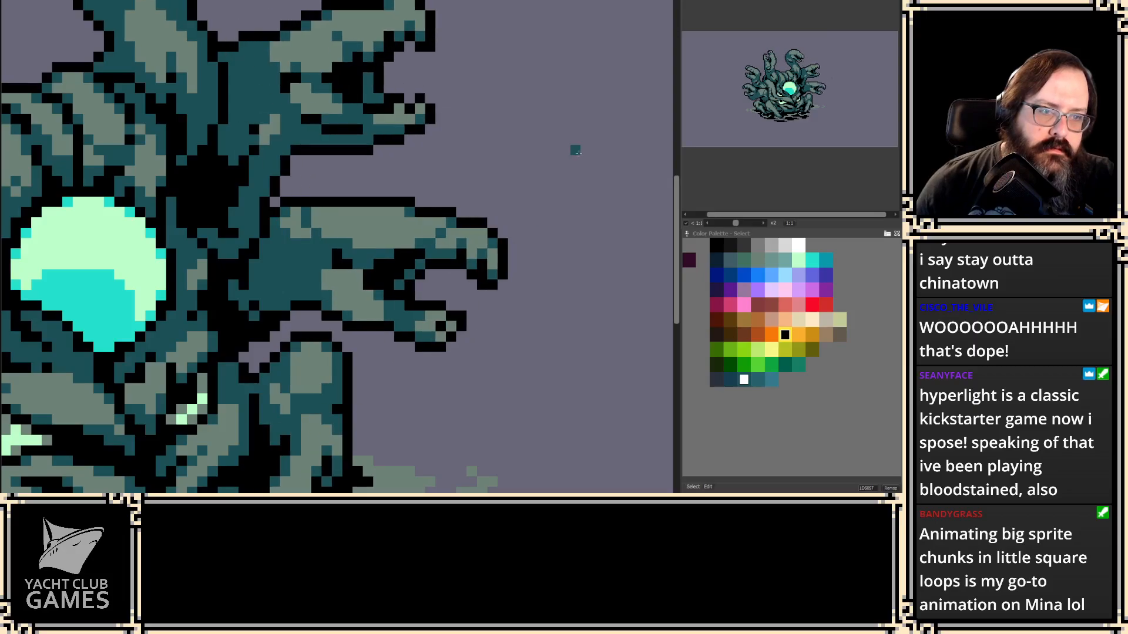
- Examine the whole sprite, from the left tentacles across to the right ones and down to the water at its base
scroll(410, 274, "down", 2)
scroll(470, 160, "left", 3)
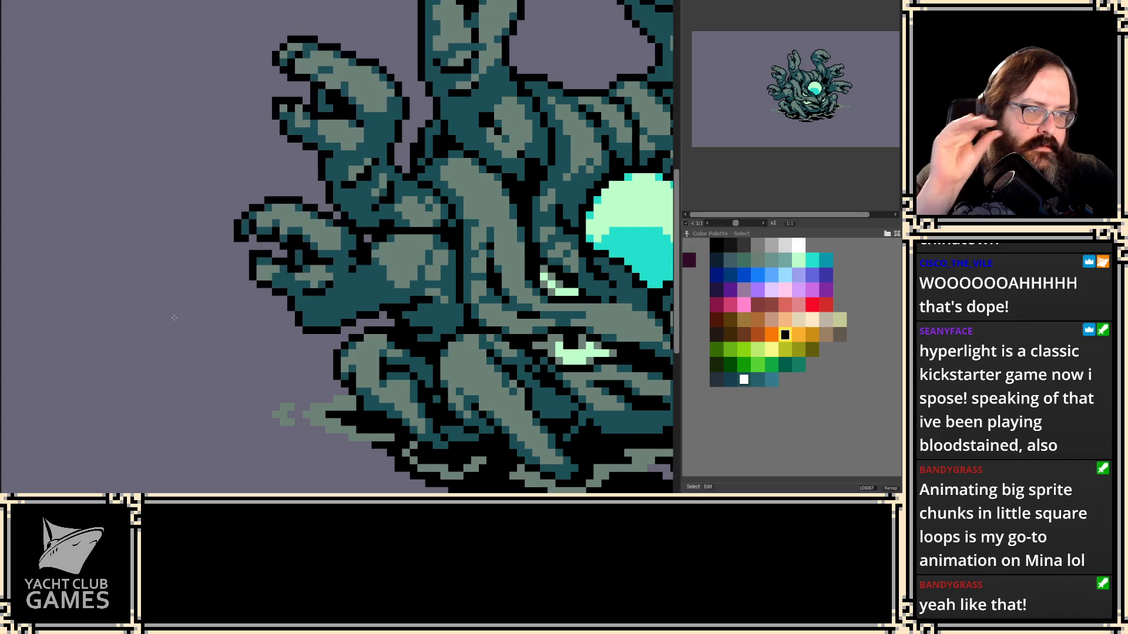
left_click_drag(174, 317, 29, 347)
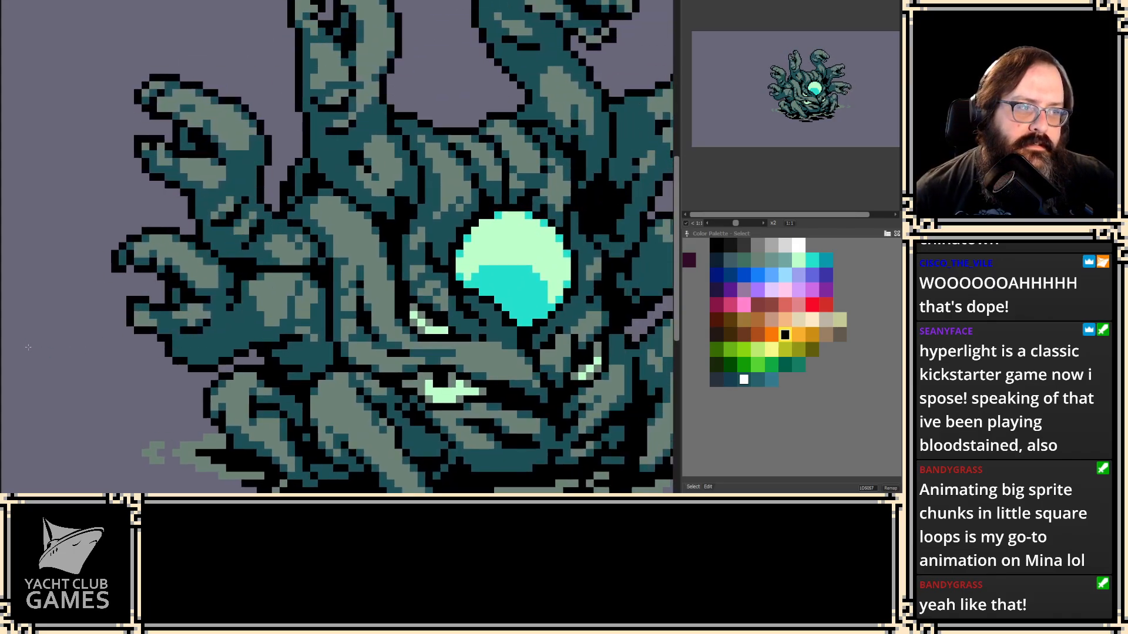
scroll(135, 298, "down", 1)
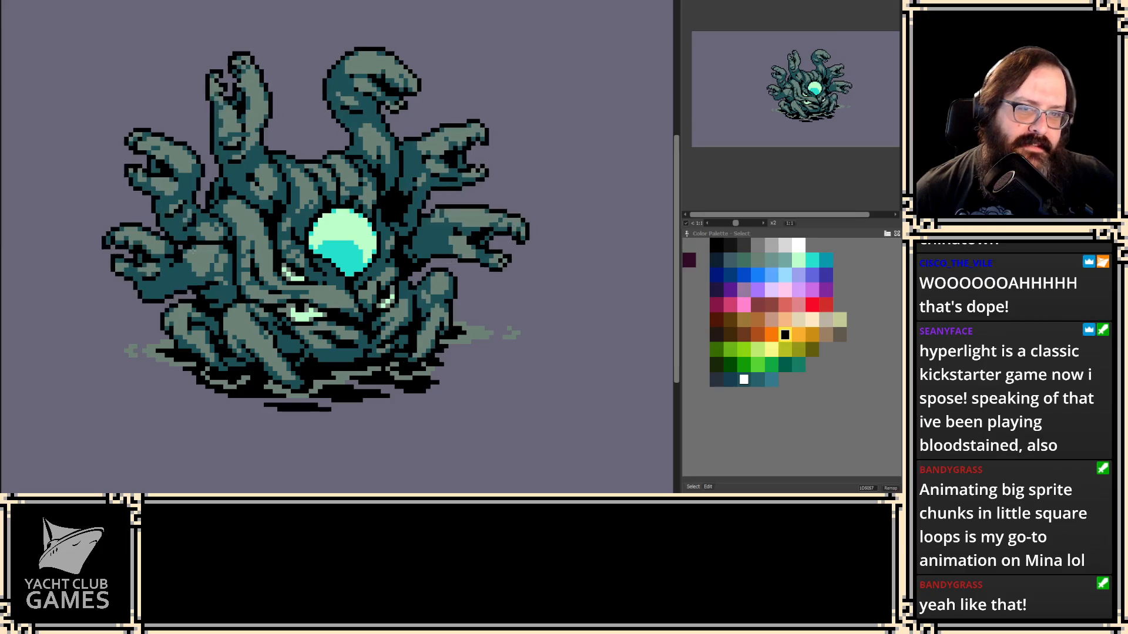
left_click_drag(398, 434, 398, 409)
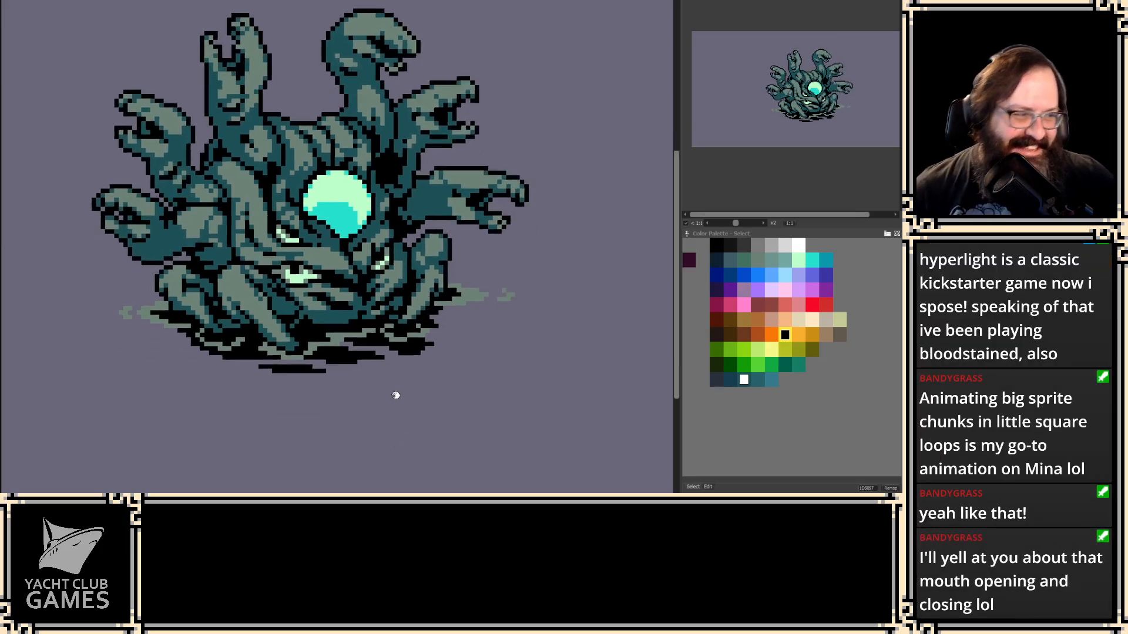
scroll(480, 409, "up", 1)
scroll(473, 394, "down", 1)
scroll(516, 453, "up", 3)
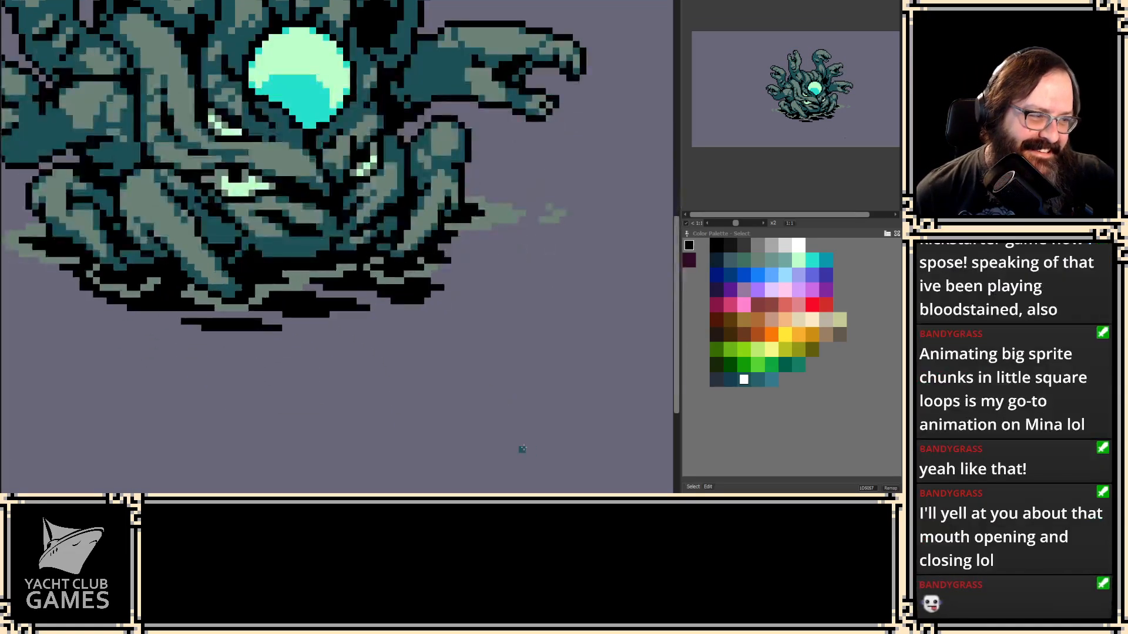
scroll(575, 467, "down", 1)
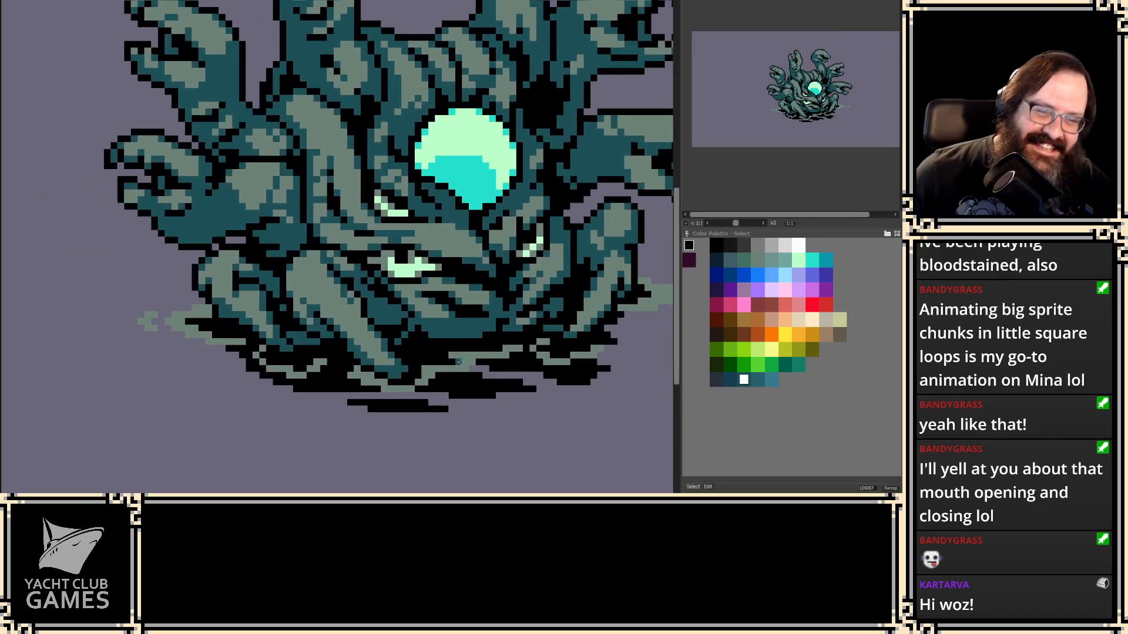
- Lasso the lower part of the large front left tentacle, starting from its tip at the waterline
left_click_drag(414, 382, 421, 324)
scroll(338, 436, "up", 1)
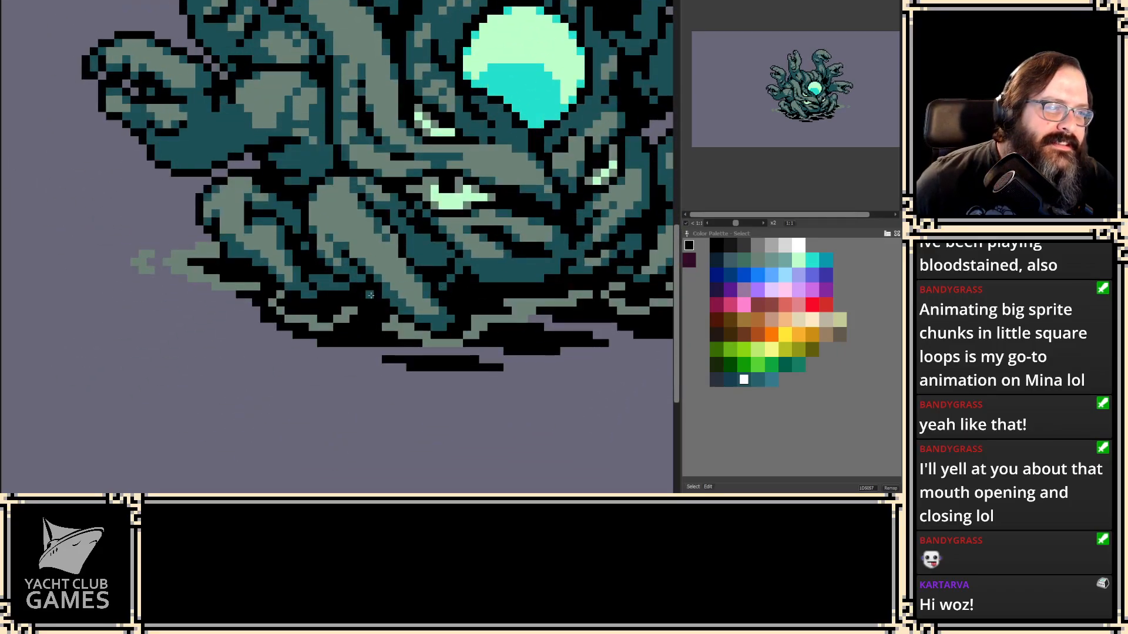
left_click_drag(370, 295, 320, 360)
scroll(320, 360, "up", 1)
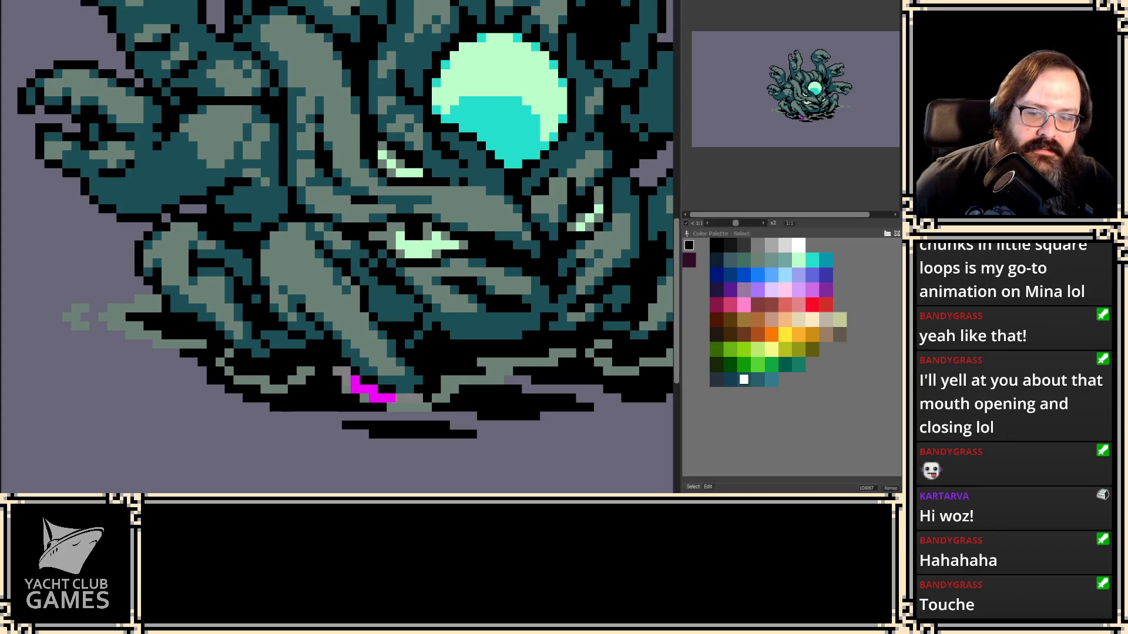
left_click_drag(435, 364, 374, 306)
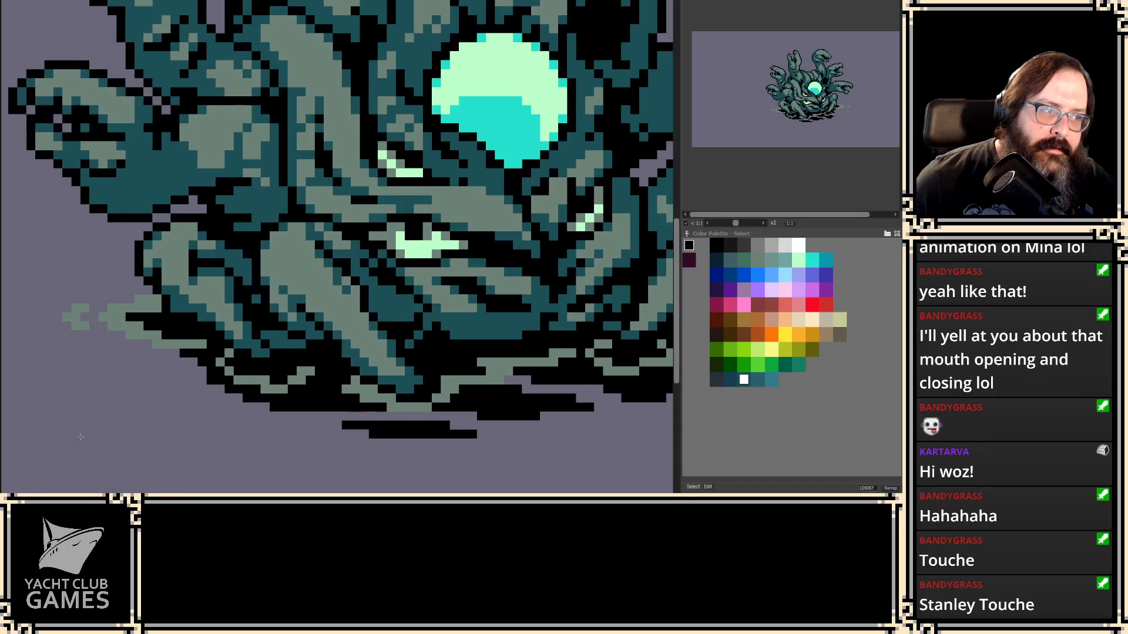
- Lasso the stem of the small curled tentacle at the sprite's lower left, from its base up to its bend
left_click_drag(308, 359, 351, 350)
scroll(326, 375, "up", 2)
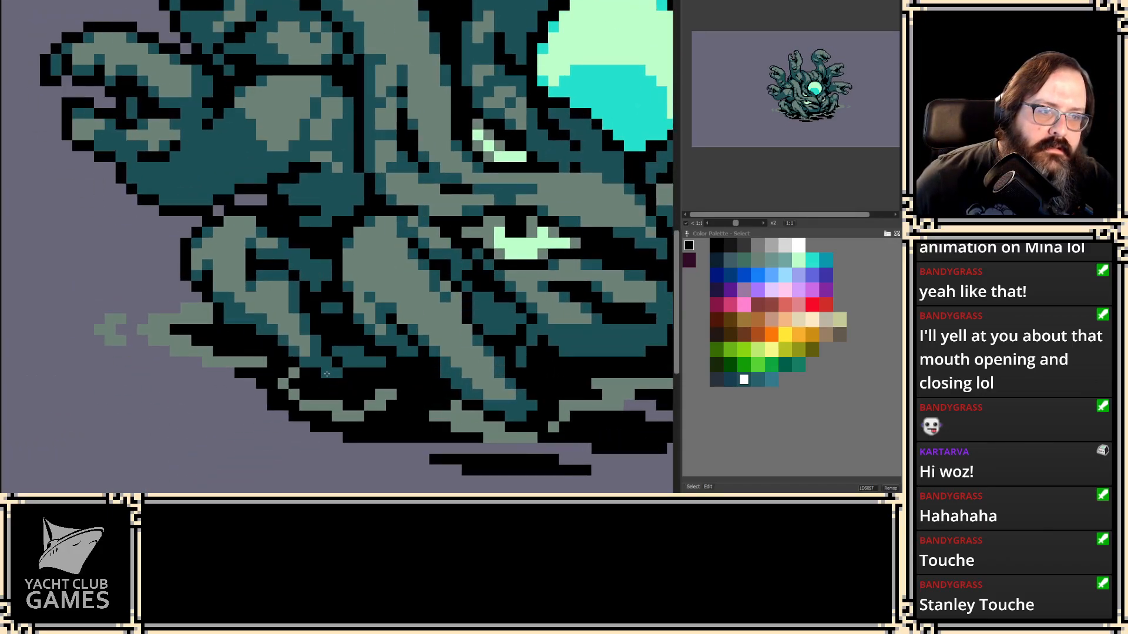
scroll(333, 369, "up", 3)
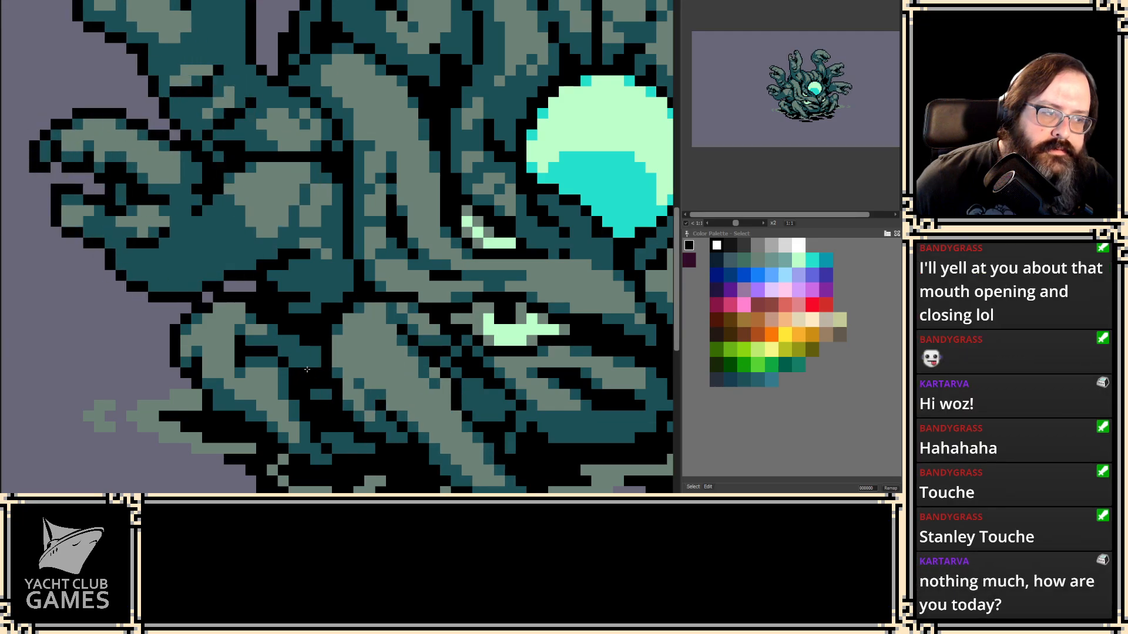
scroll(310, 368, "down", 2)
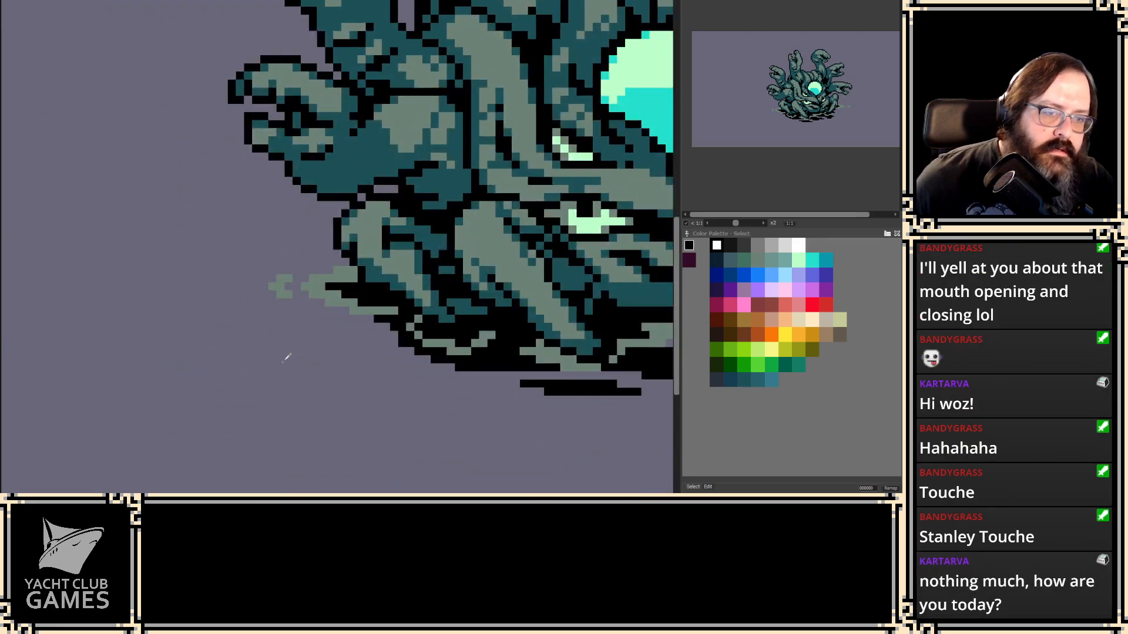
left_click_drag(312, 343, 280, 367)
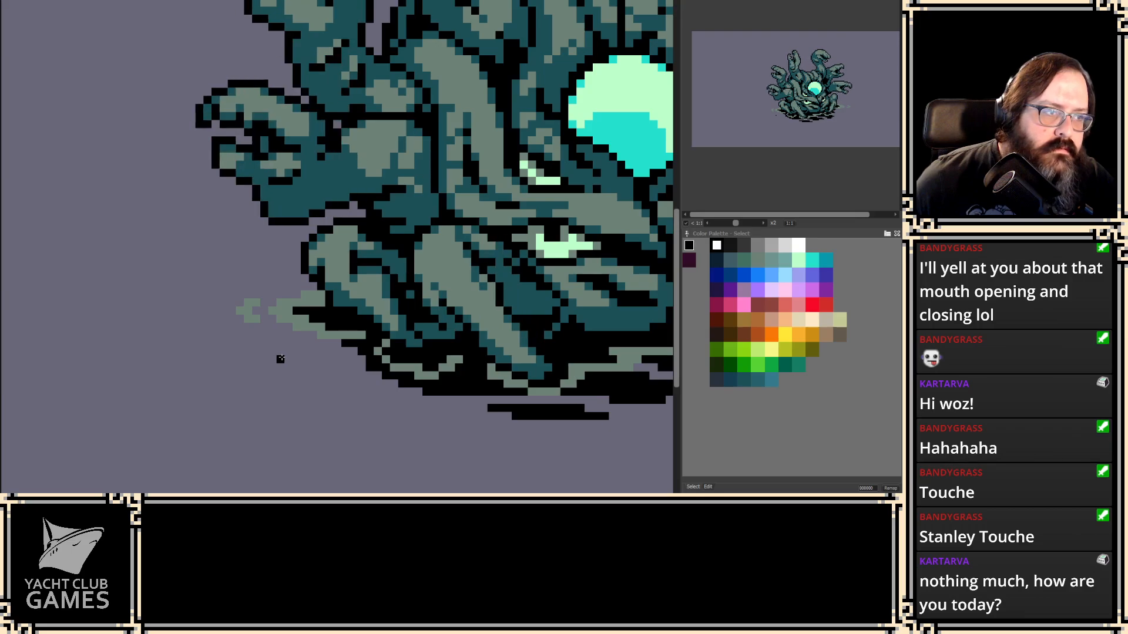
scroll(350, 359, "up", 1)
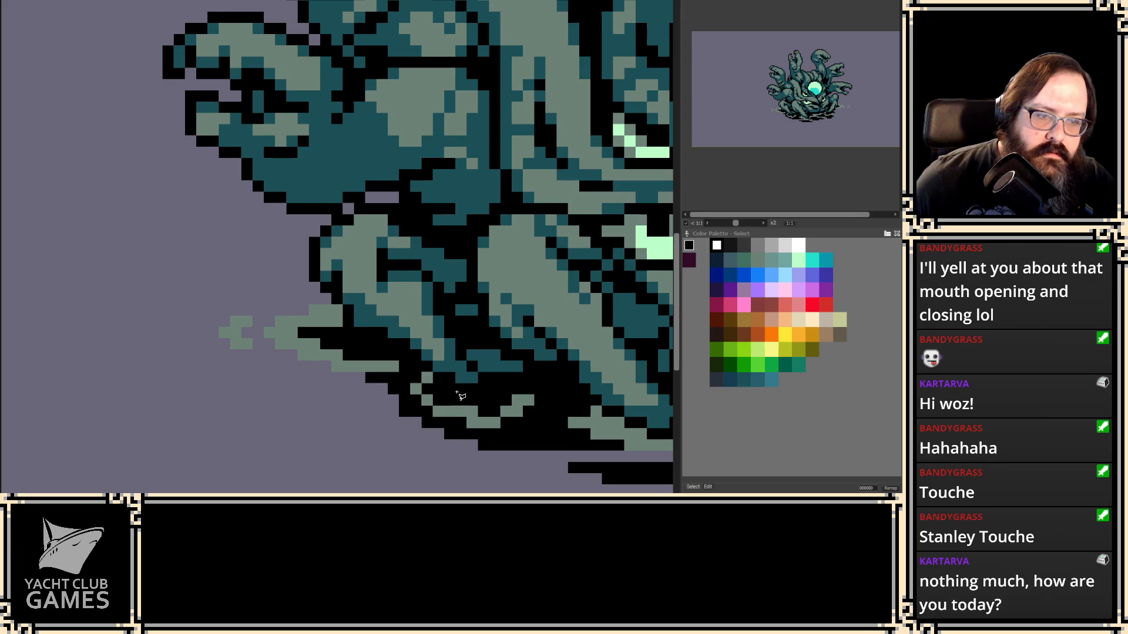
mouse_move(484, 396)
left_mouse_down()
mouse_move(478, 344)
mouse_move(442, 275)
left_mouse_up()
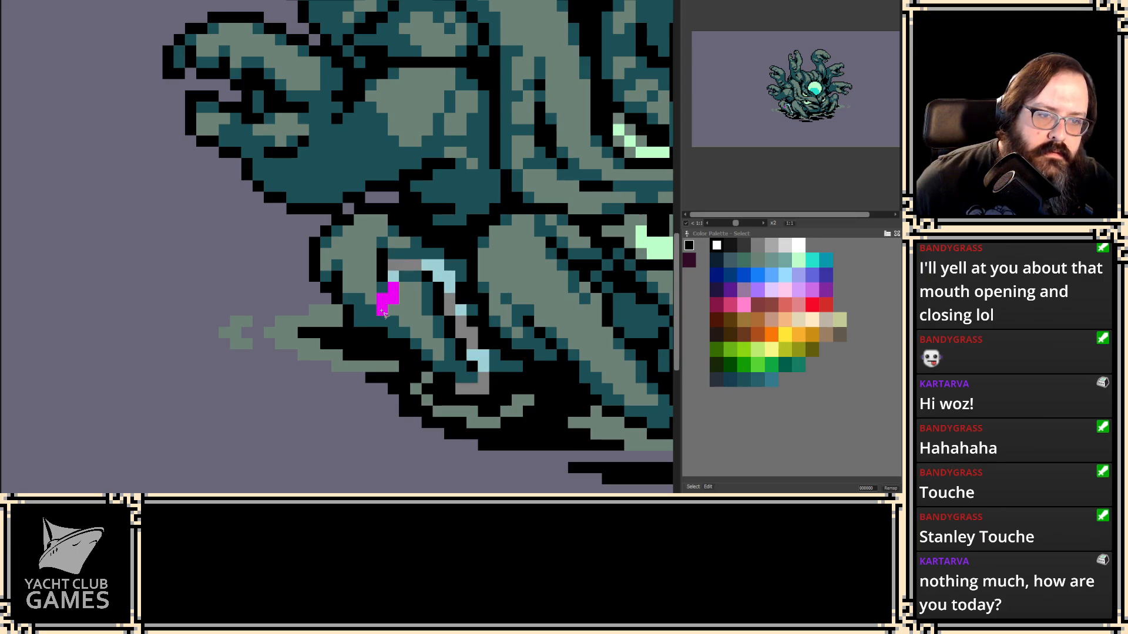
mouse_move(383, 310)
left_mouse_down()
mouse_move(376, 338)
mouse_move(415, 360)
left_mouse_up()
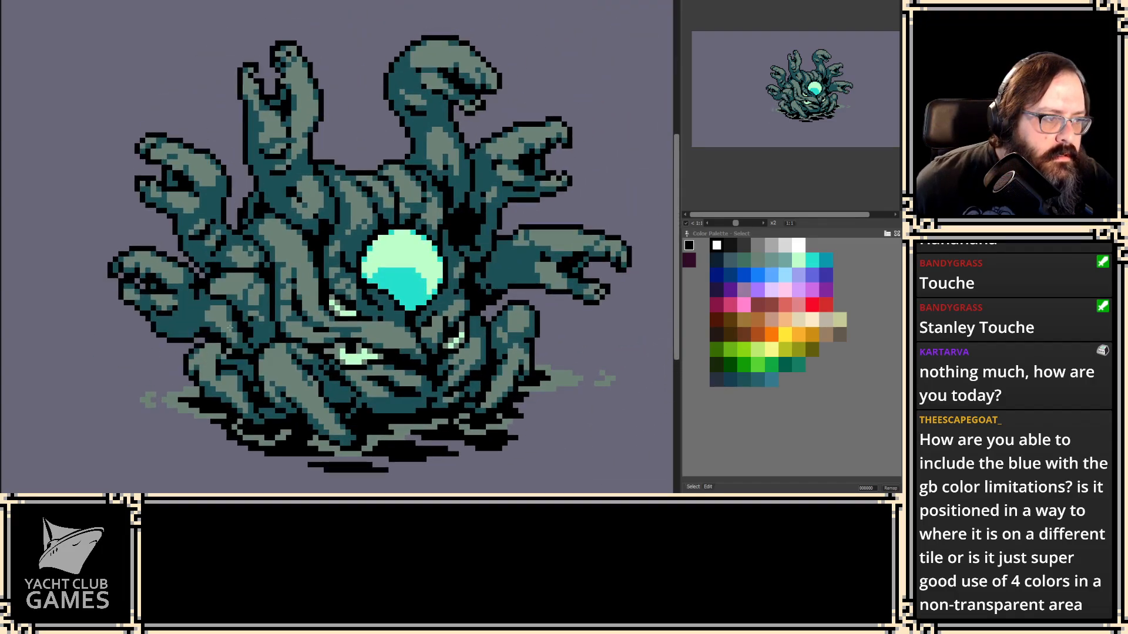
- Show the tile grid and pick up a tile of the large eye to examine the colours it contains
scroll(273, 323, "up", 2)
scroll(277, 326, "up", 2)
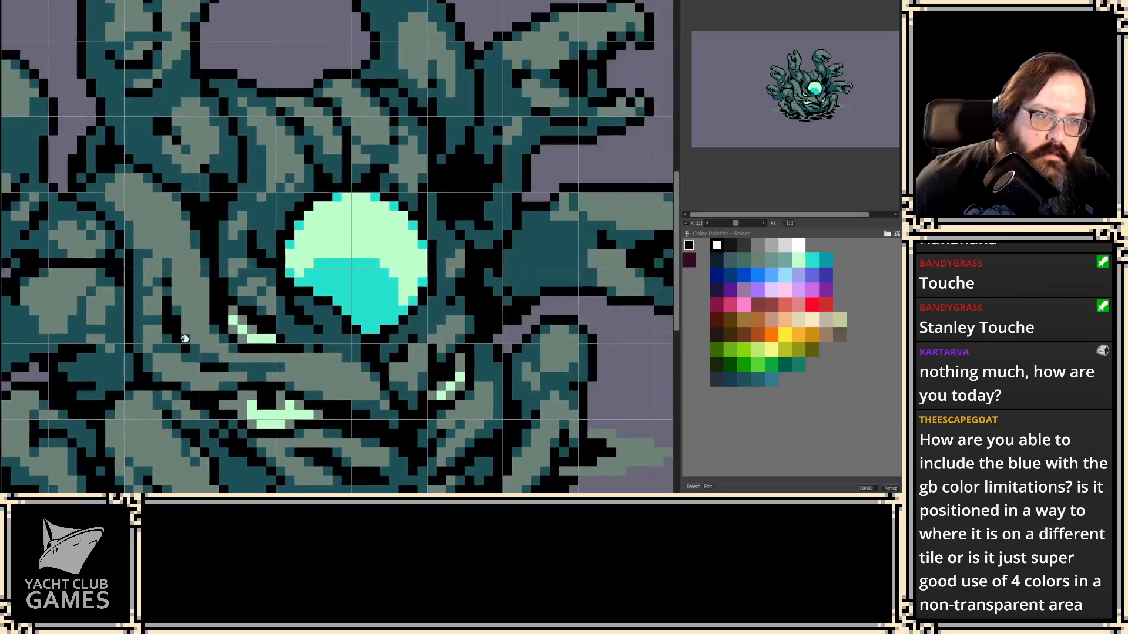
scroll(182, 332, "down", 1)
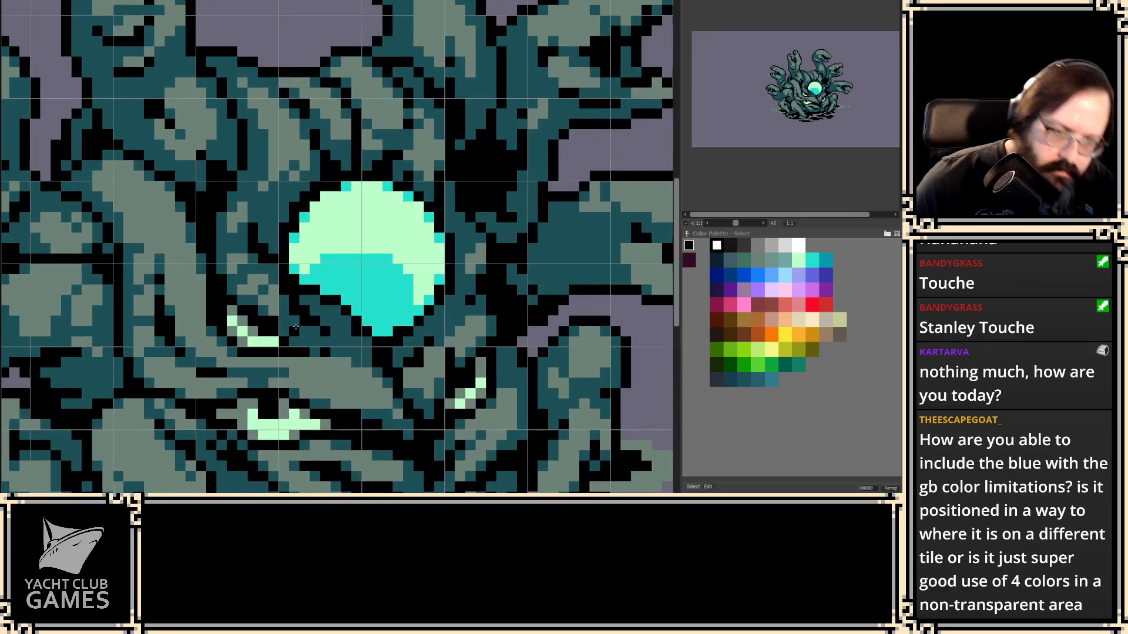
scroll(317, 360, "up", 2)
scroll(318, 360, "up", 1)
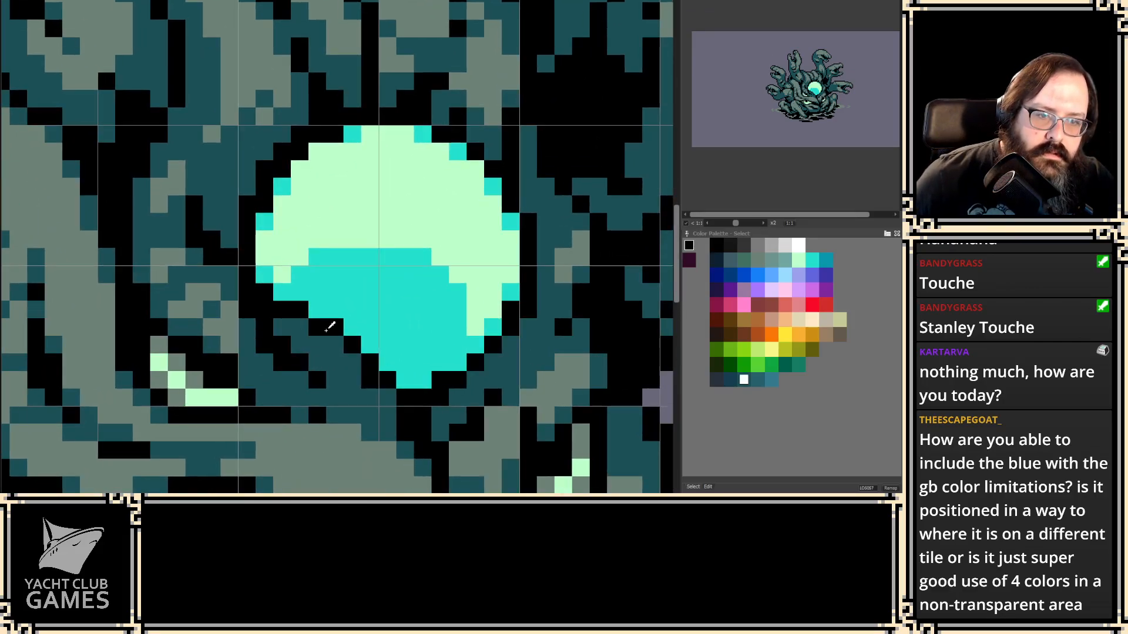
key("ctrl+z")
key("ctrl+z")
key("ctrl+z")
key("ctrl+z")
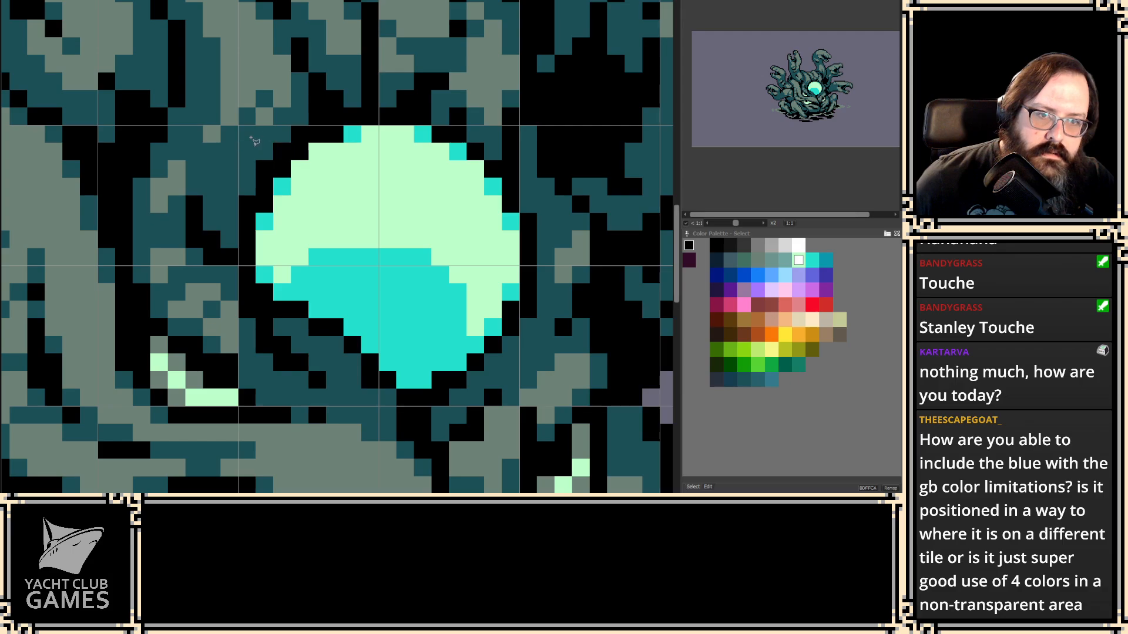
key("ctrl+z")
key("ctrl+z")
key("ctrl+z")
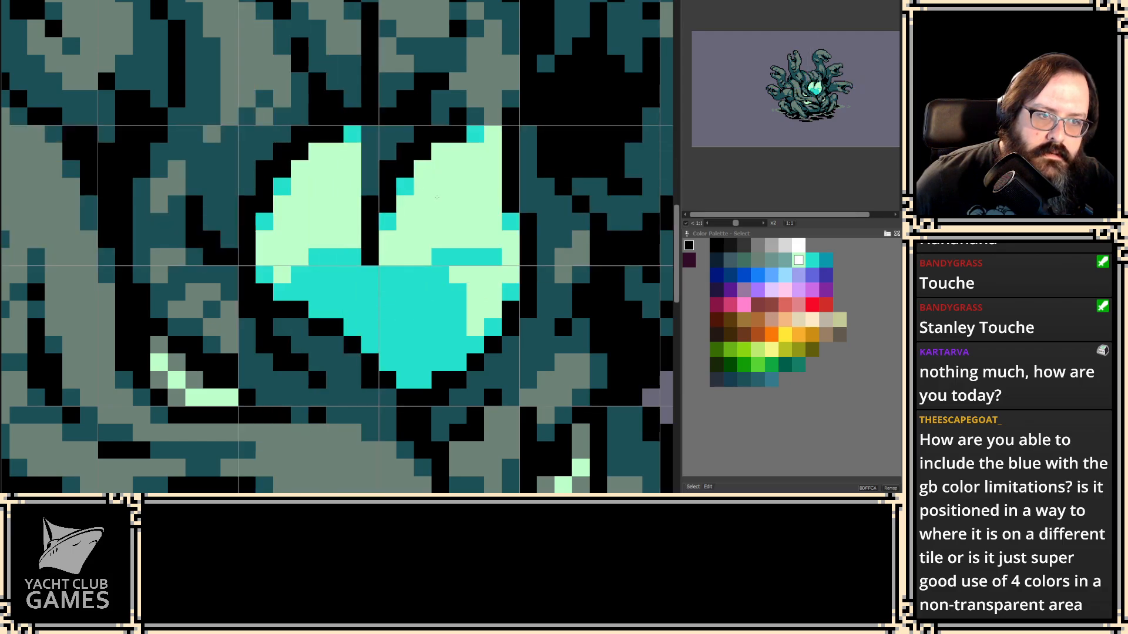
- Pick up the grid tile containing the small right eye to examine its colours apart from the large eye
left_click_drag(333, 322, 440, 219)
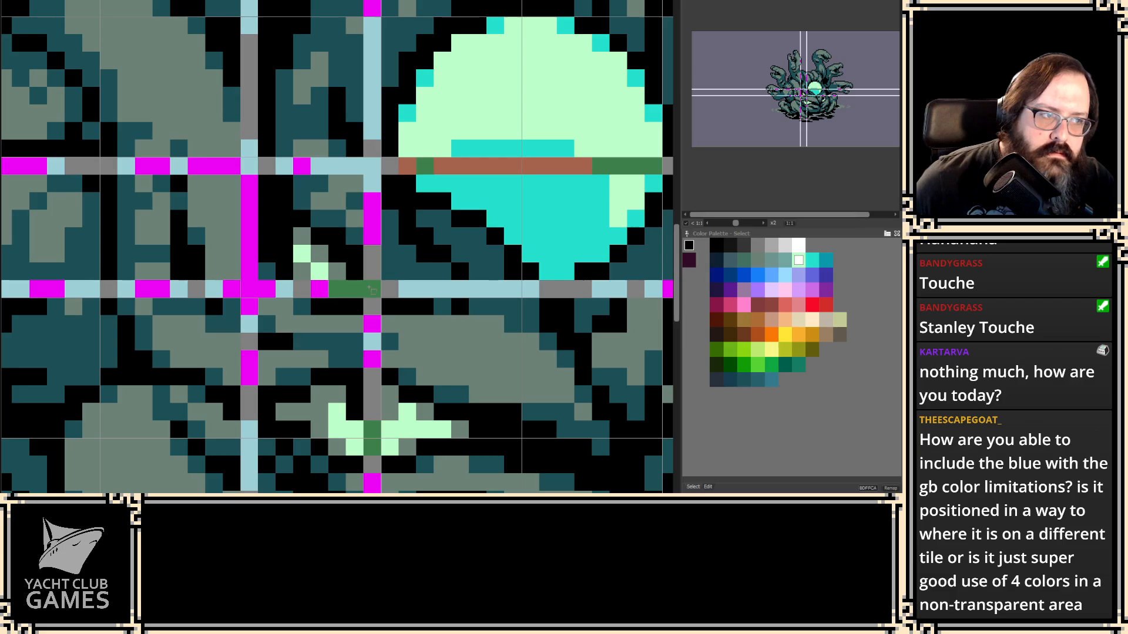
left_click_drag(290, 466, 214, 261)
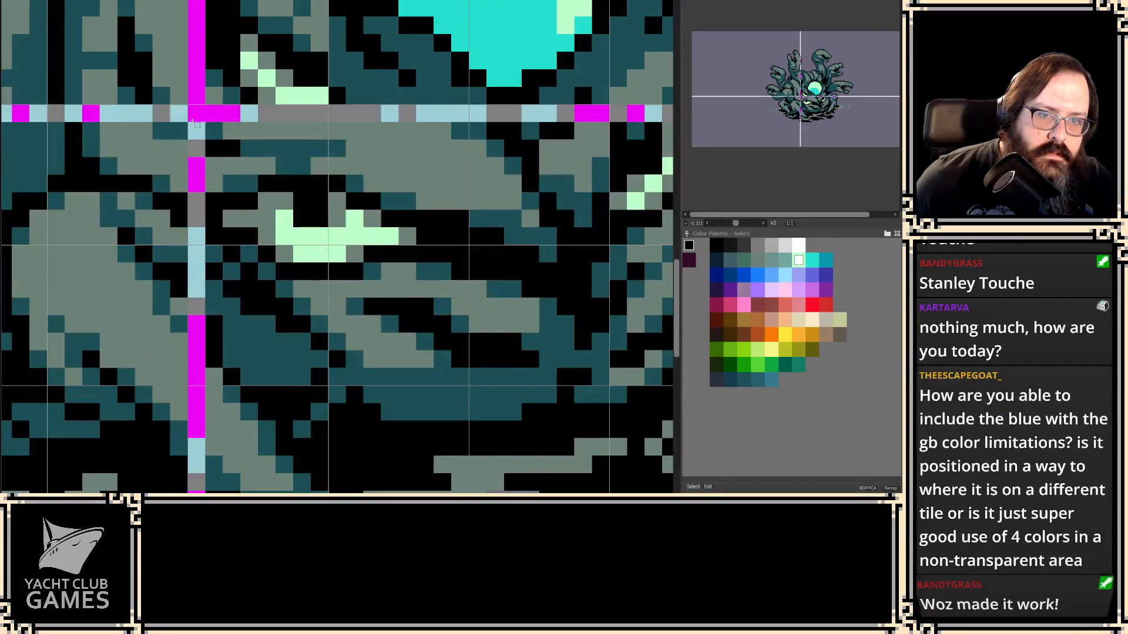
scroll(321, 307, "down", 1)
scroll(321, 307, "down", 2)
scroll(378, 272, "up", 1)
scroll(441, 332, "up", 1)
left_click_drag(439, 328, 463, 337)
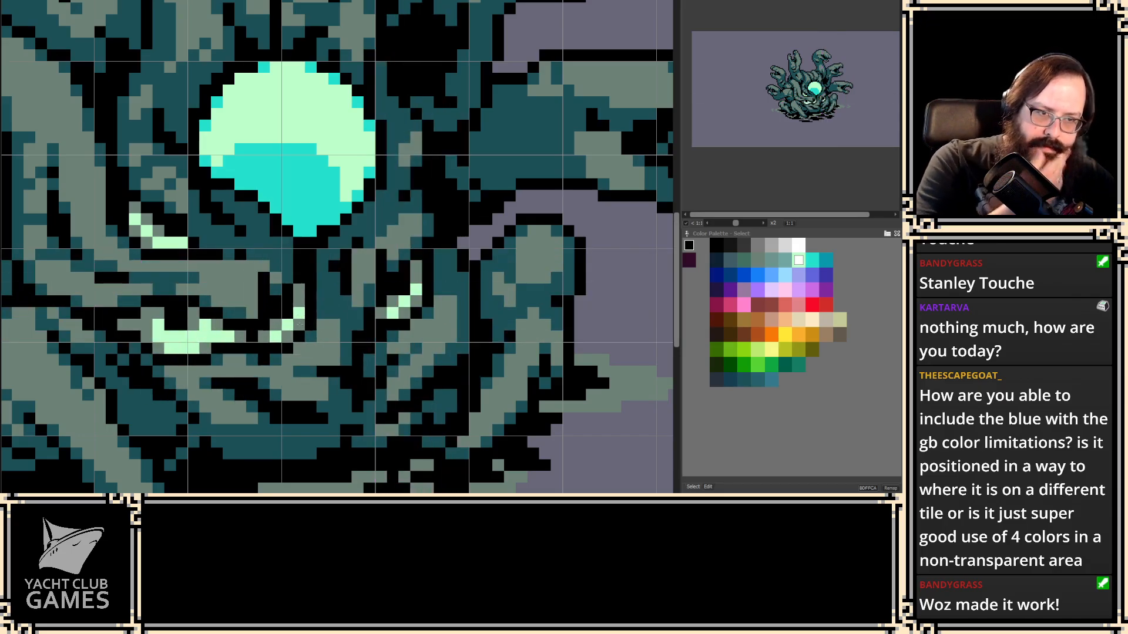
- Return to a single-pixel brush and pick black from the outline beside the upright limb as the drawing colour
scroll(300, 312, "up", 1)
key("period")
scroll(458, 312, "up", 1)
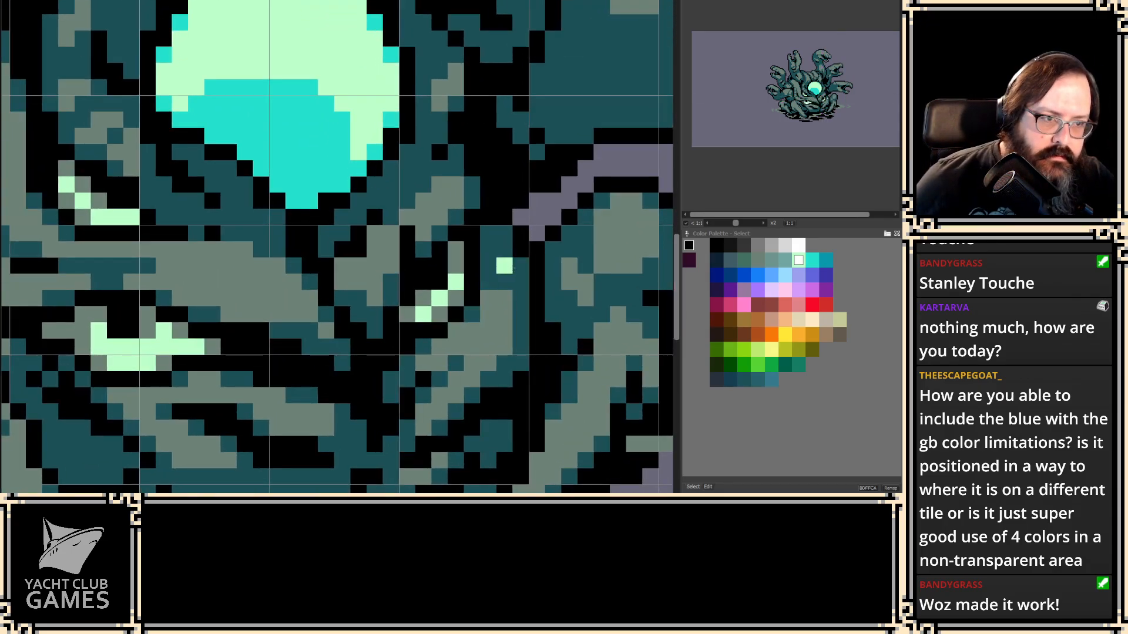
key("comma")
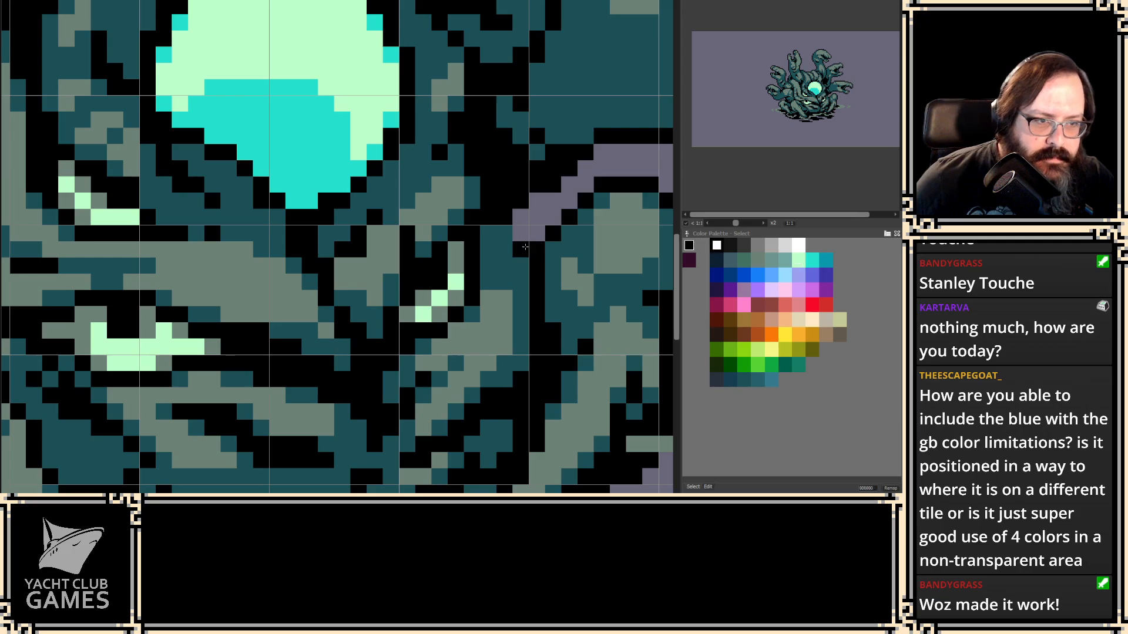
scroll(277, 395, "down", 1)
scroll(270, 361, "down", 1)
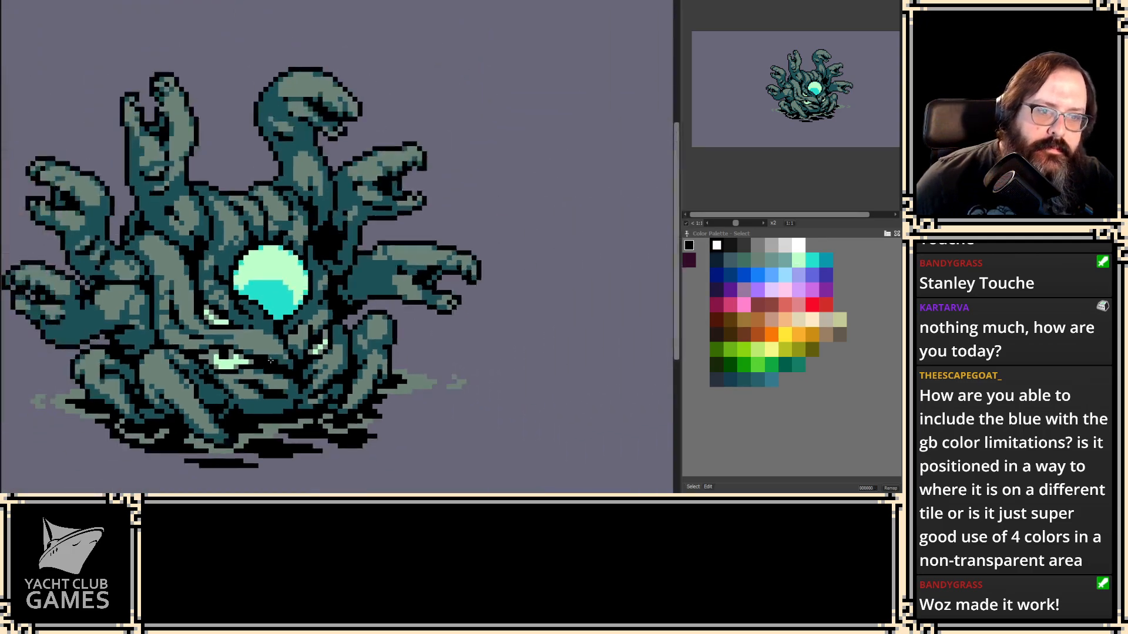
scroll(258, 361, "up", 1)
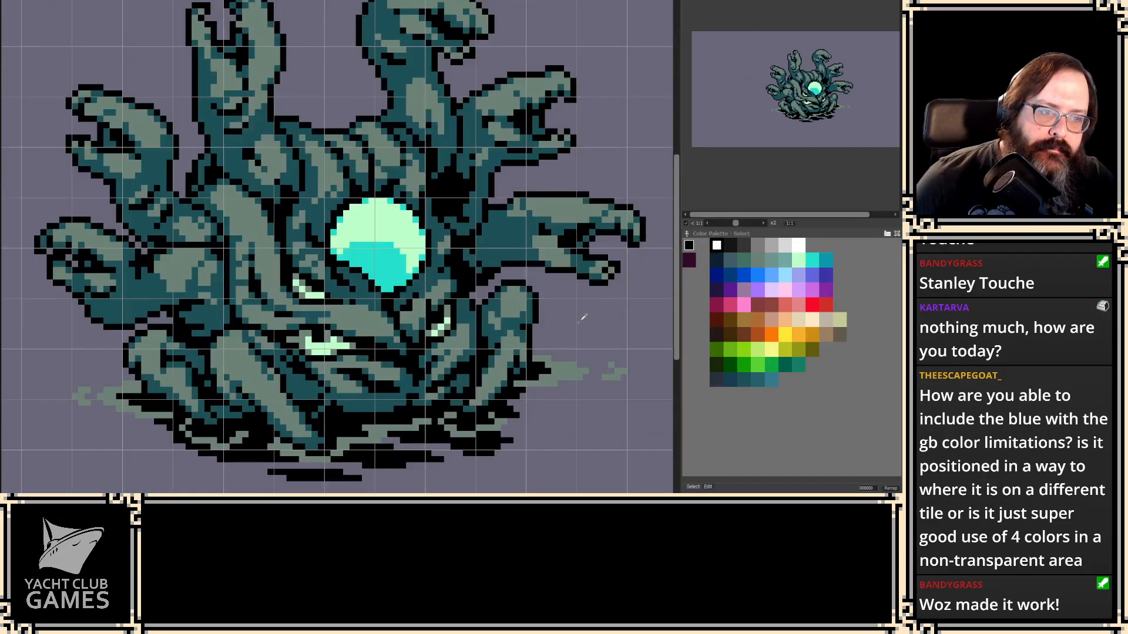
scroll(401, 320, "up", 1)
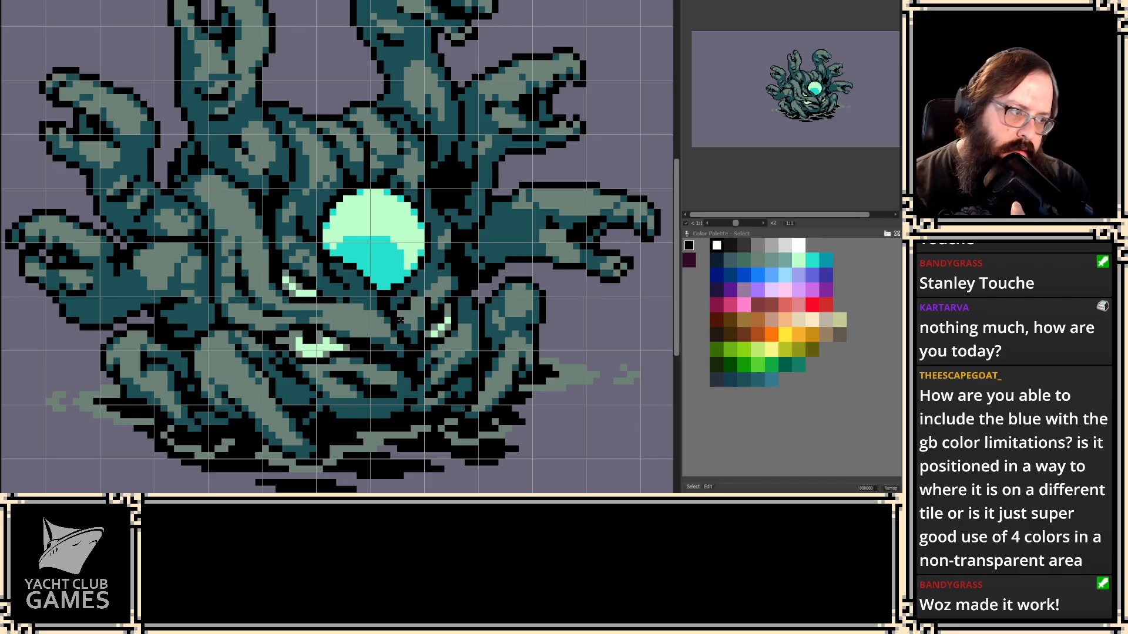
- Examine how the colours of the large eye and its dark surroundings are divided among the grid tiles
scroll(401, 321, "up", 5)
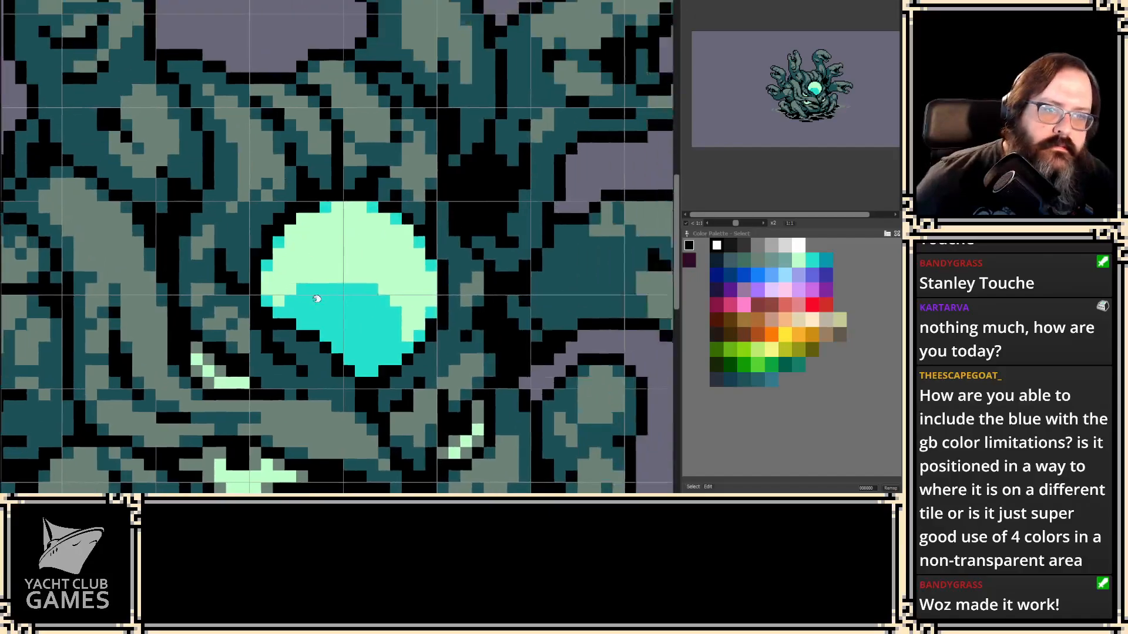
key("s")
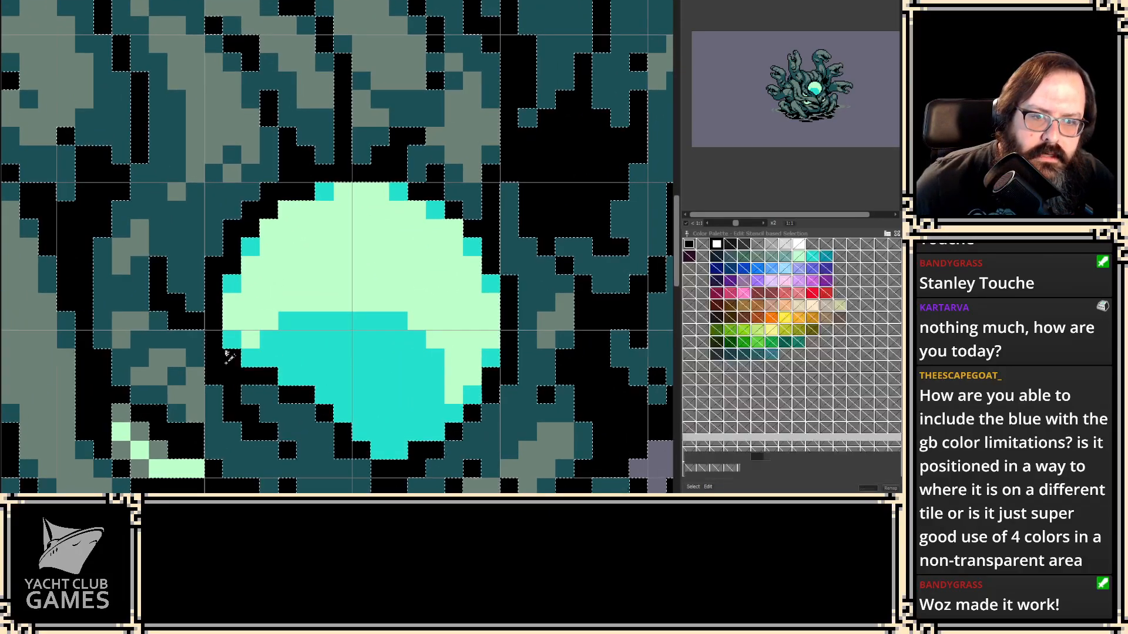
key("s")
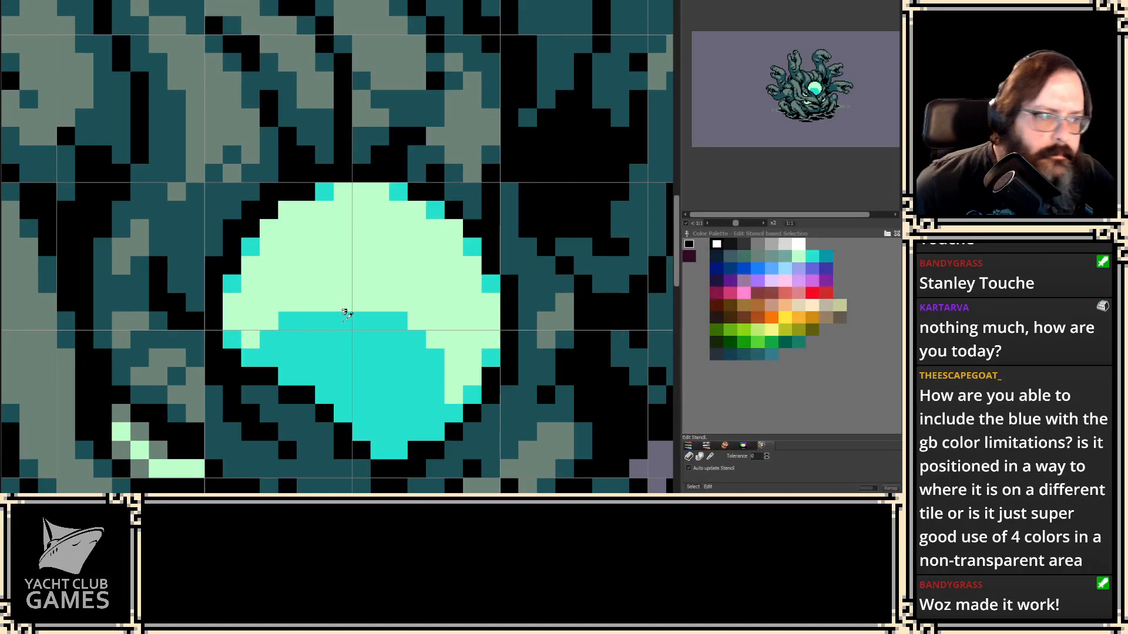
scroll(348, 314, "down", 3)
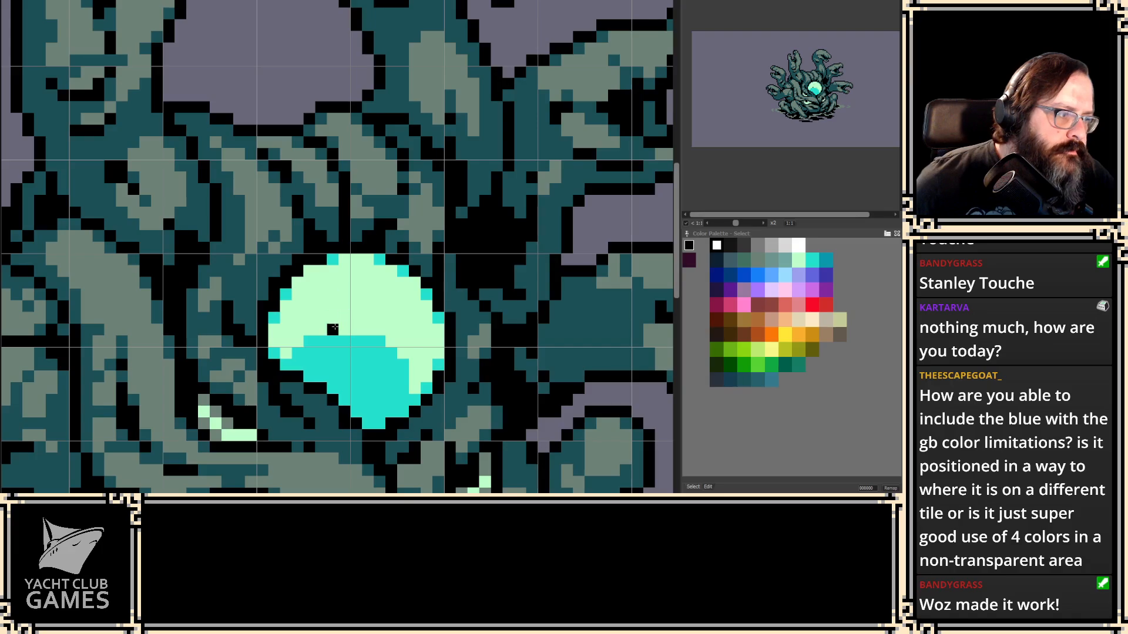
left_click_drag(336, 330, 353, 242)
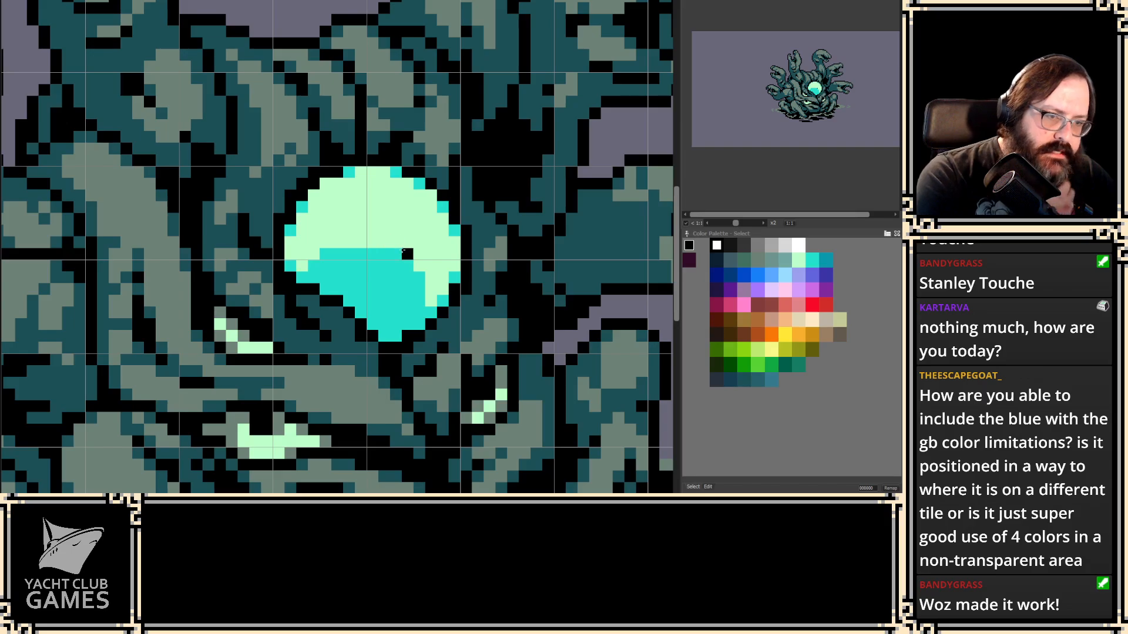
scroll(398, 250, "up", 1)
scroll(399, 250, "down", 2)
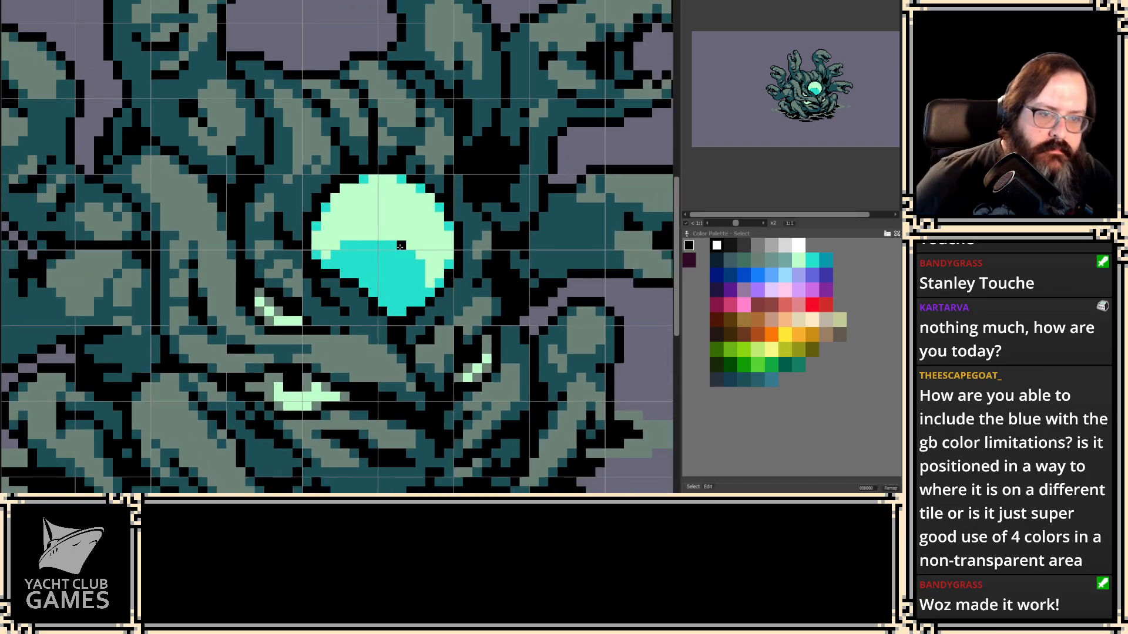
scroll(402, 245, "down", 5)
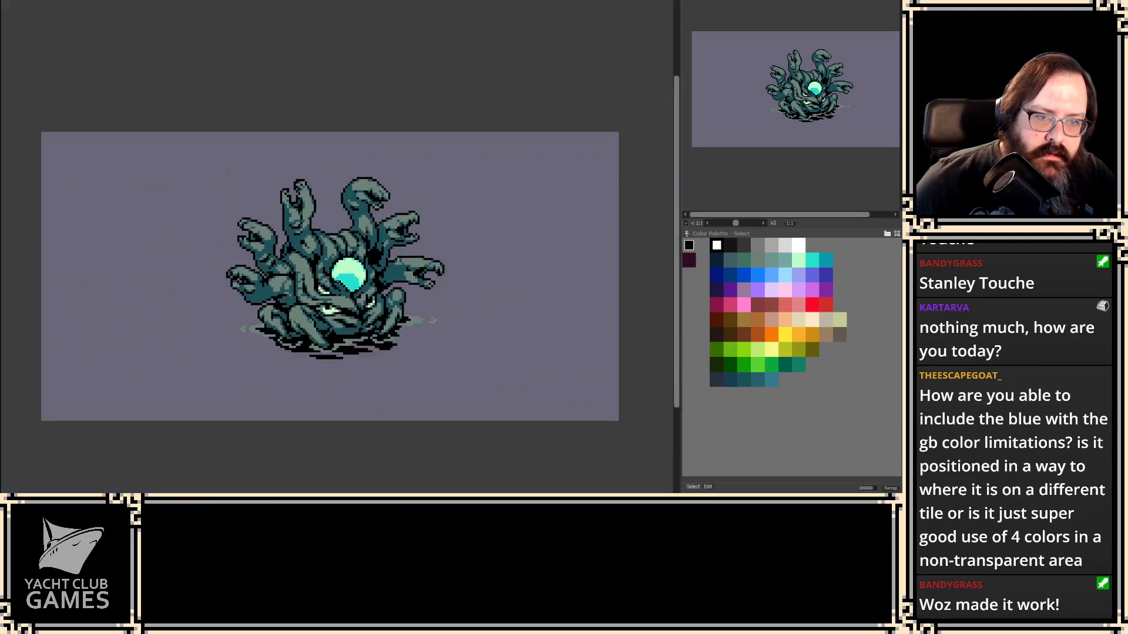
scroll(345, 275, "up", 5)
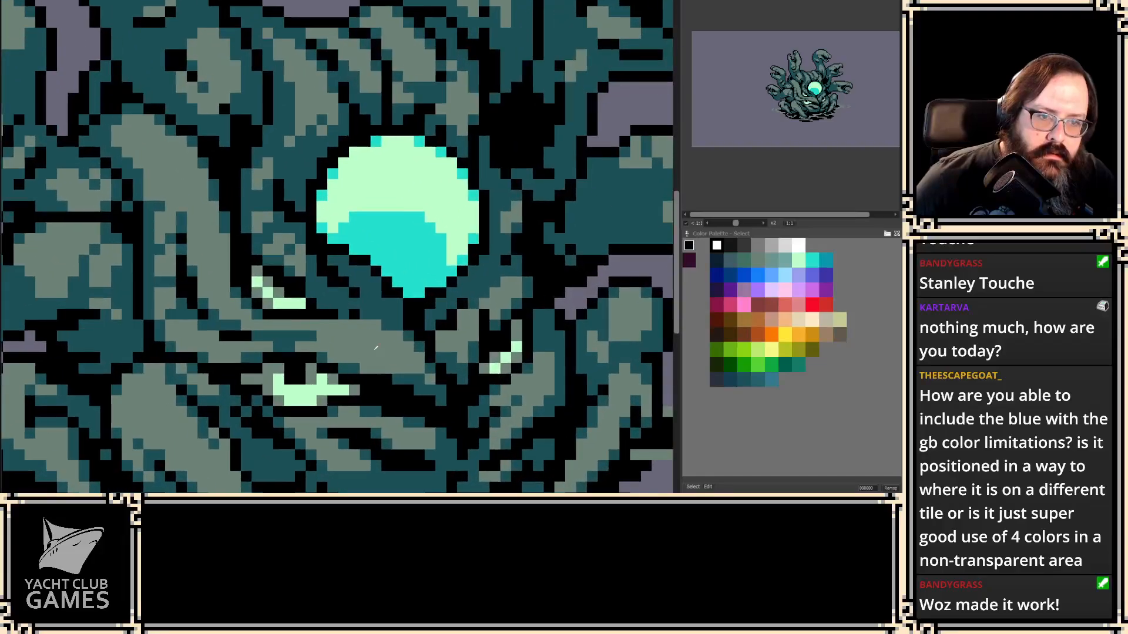
- Try softening the large eye's lower edge with pixels in the sprite's dark teal and grey-green
left_click(348, 274, "alt")
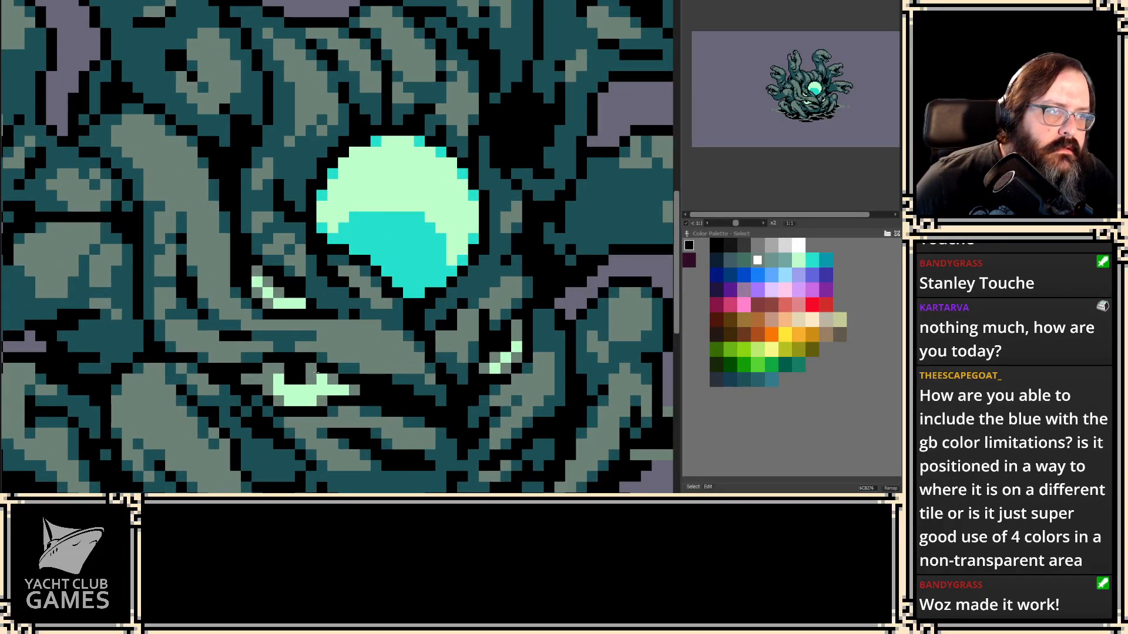
left_click(368, 326, "alt")
scroll(368, 326, "down", 5)
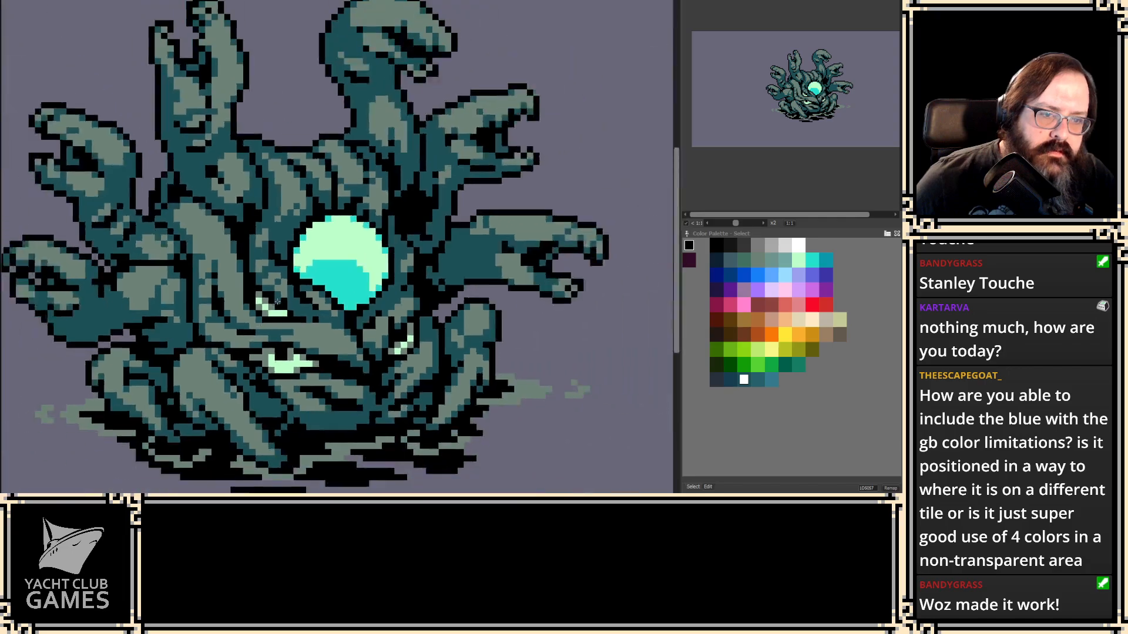
scroll(280, 332, "up", 5)
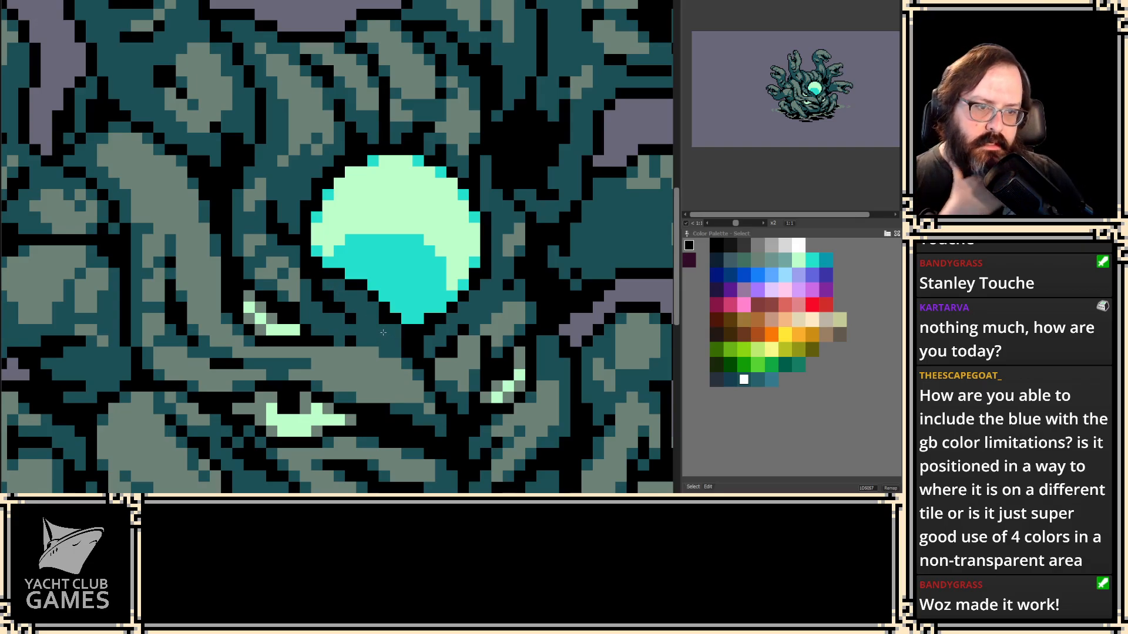
left_click(408, 322)
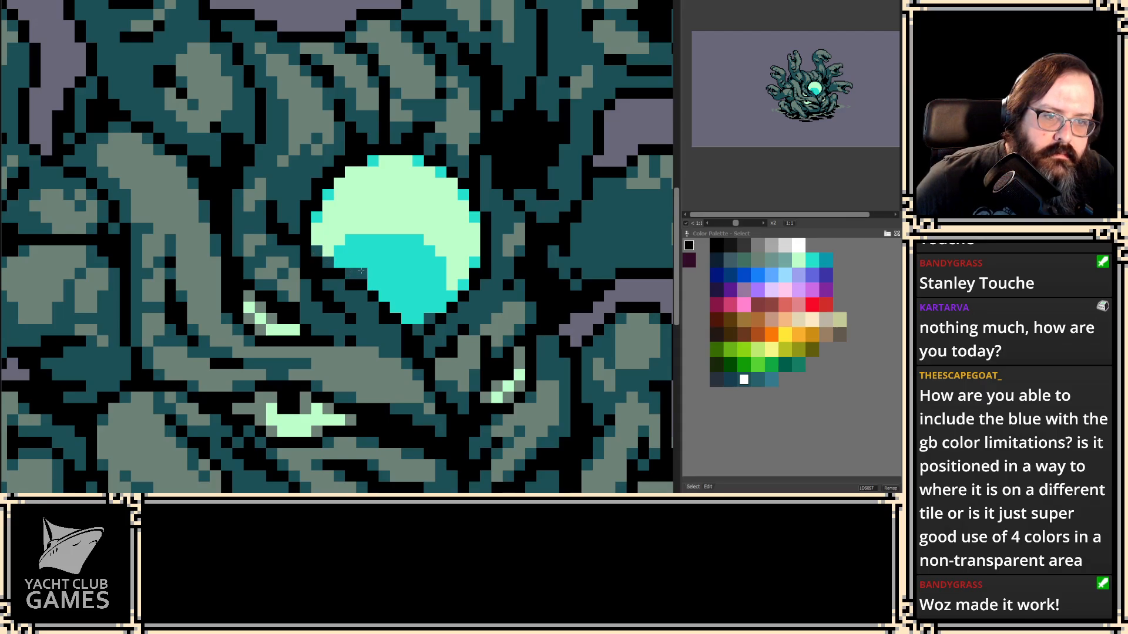
scroll(317, 318, "down", 5)
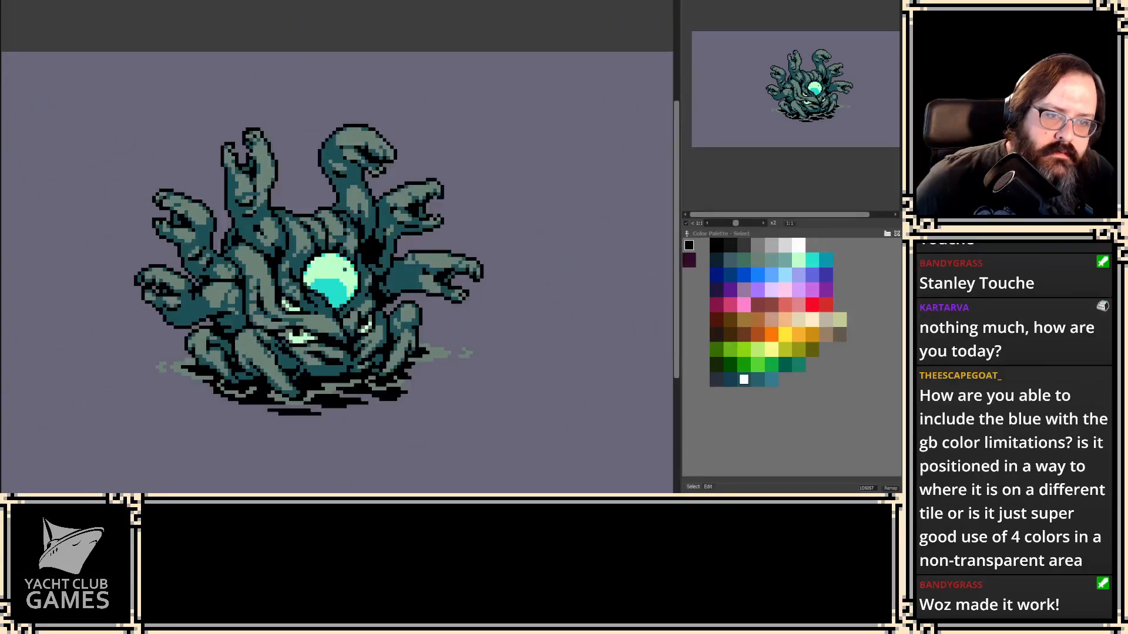
scroll(321, 322, "up", 5)
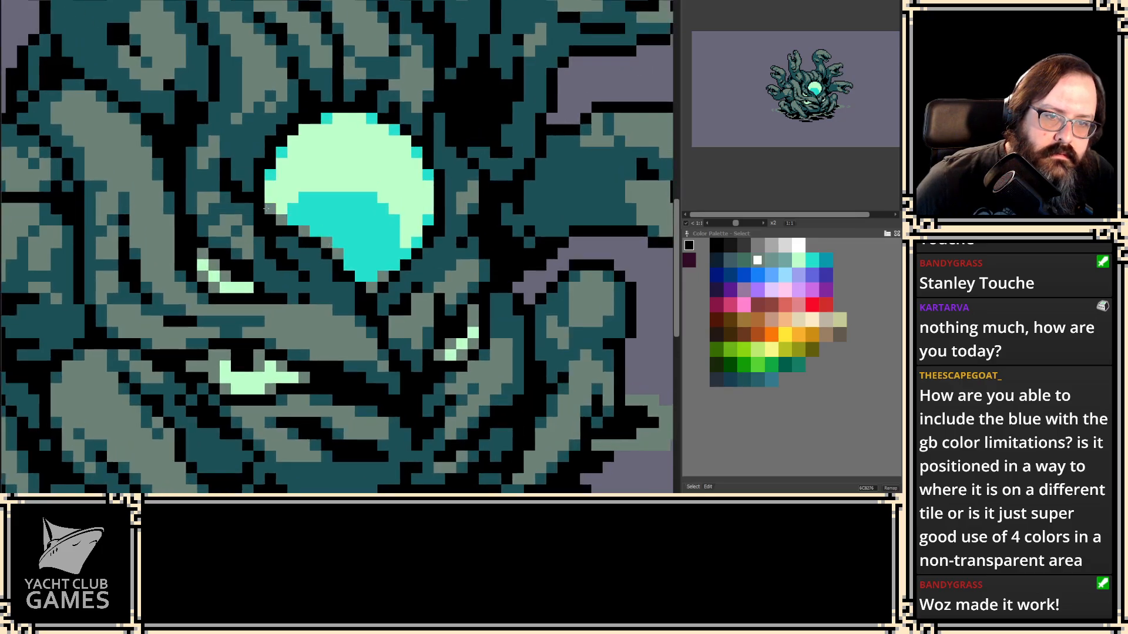
scroll(221, 293, "down", 6)
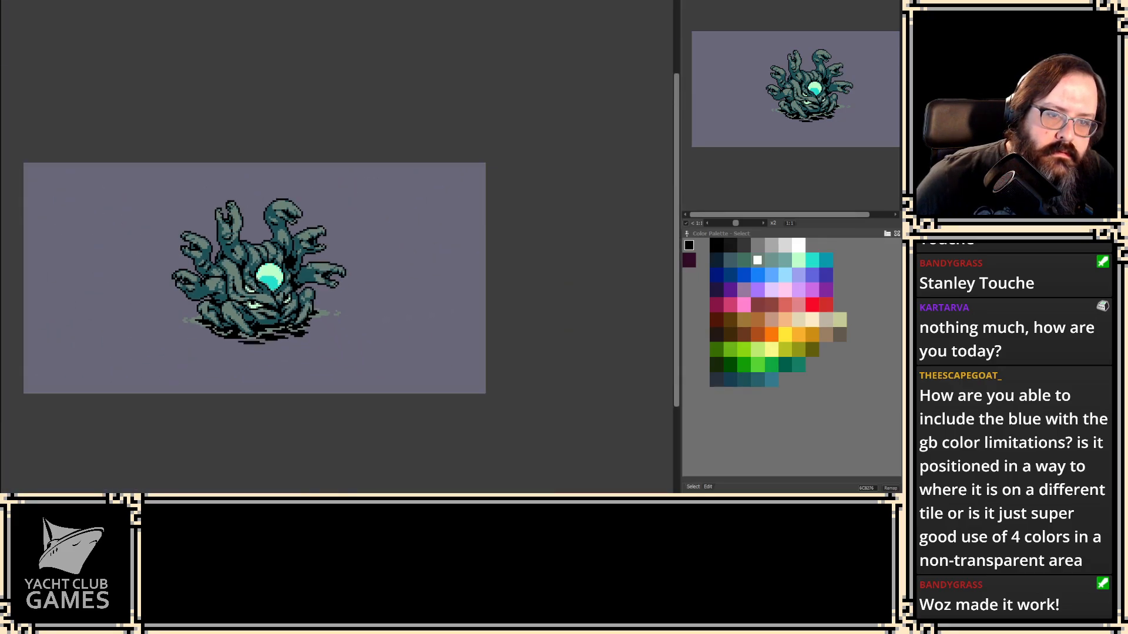
scroll(251, 292, "up", 6)
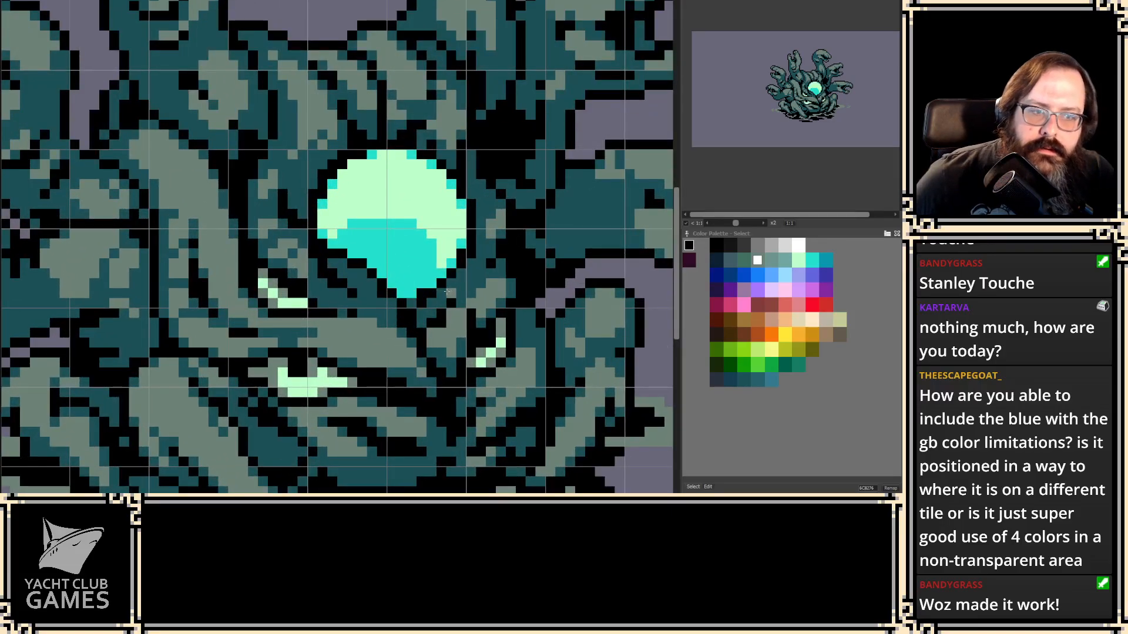
scroll(419, 293, "down", 4)
scroll(159, 422, "down", 2)
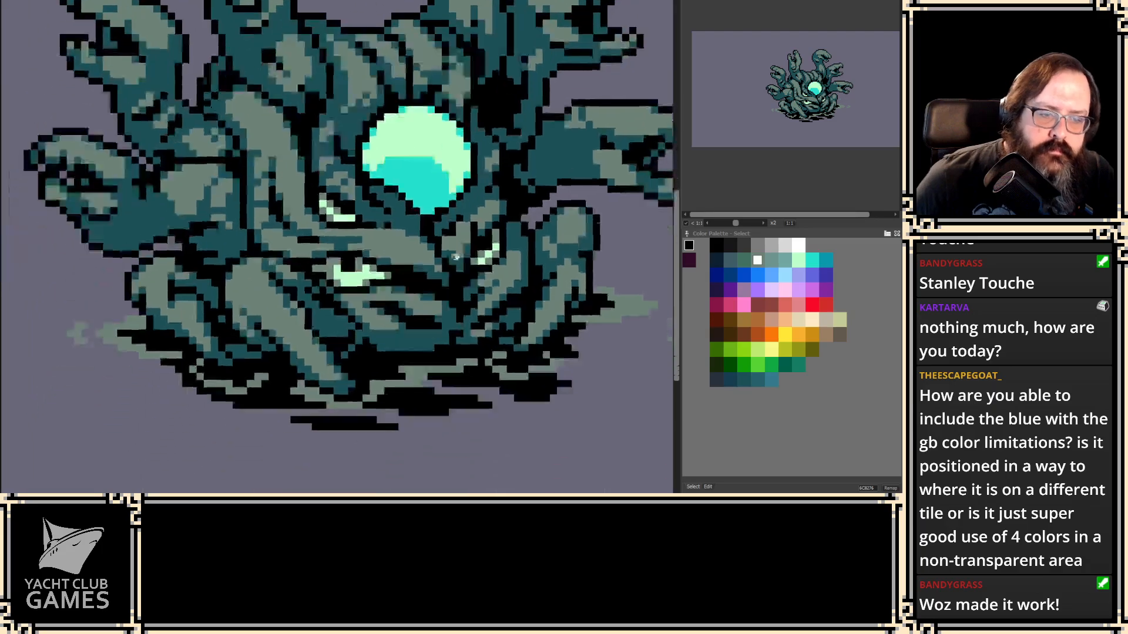
- Pick up the small curled tentacle at the sprite's lower left and shift it one pixel to the right
scroll(159, 422, "up", 2)
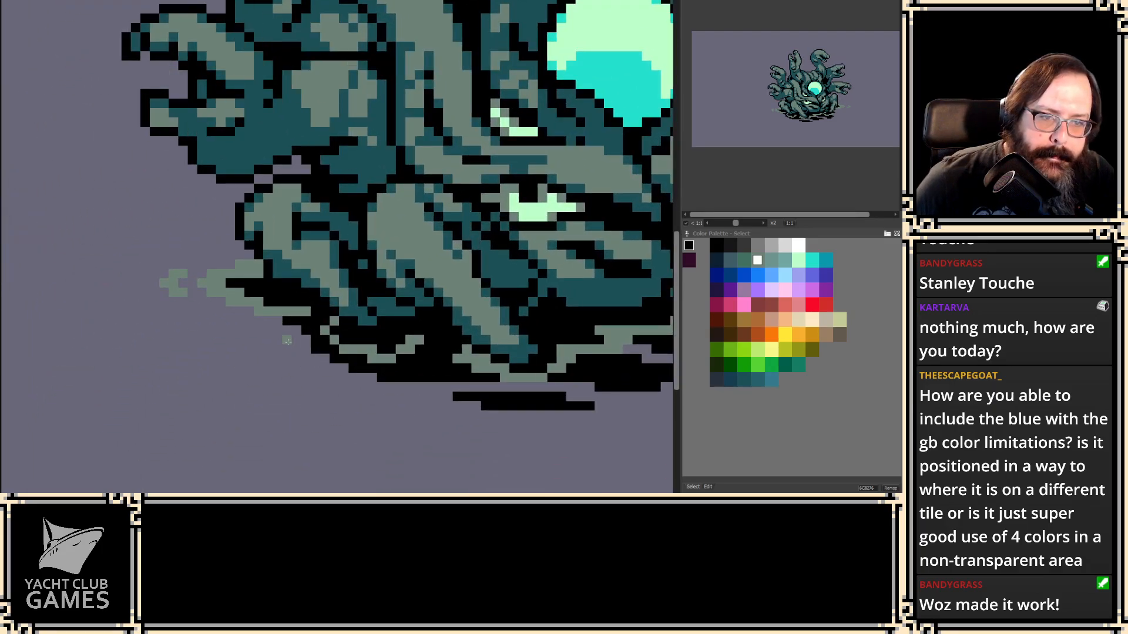
scroll(281, 336, "up", 3)
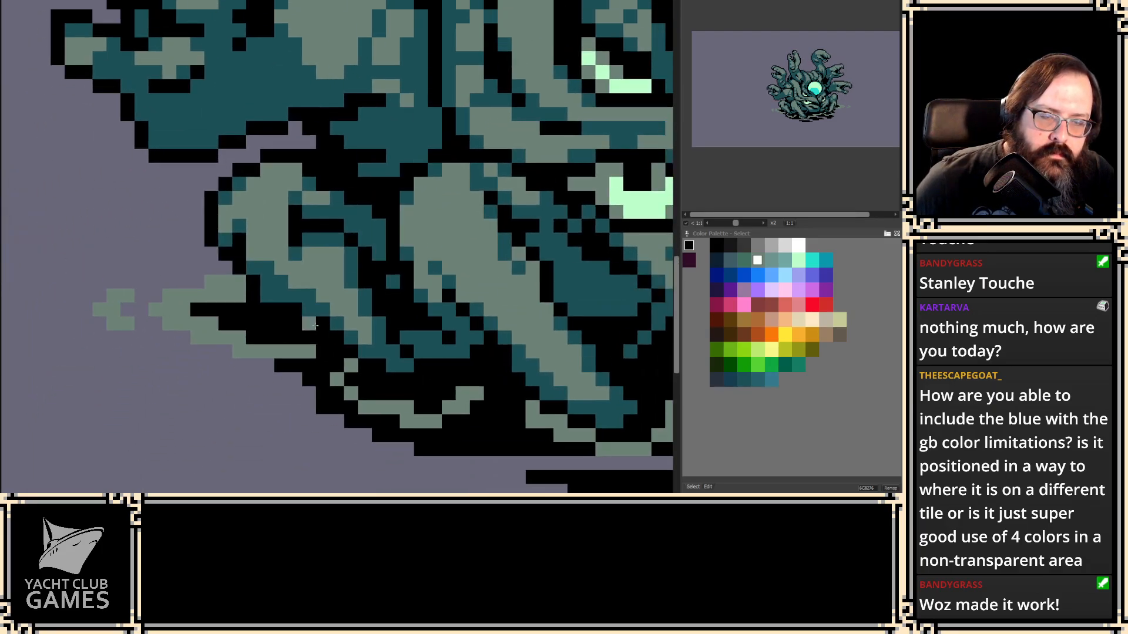
mouse_move(296, 333)
left_mouse_down()
mouse_move(360, 358)
mouse_move(383, 382)
mouse_move(416, 386)
mouse_move(427, 366)
mouse_move(378, 308)
mouse_move(351, 248)
mouse_move(306, 209)
mouse_move(318, 191)
mouse_move(295, 155)
mouse_move(250, 157)
mouse_move(192, 201)
mouse_move(250, 279)
left_mouse_up()
key("ctrl+z")
key("ctrl+z")
key("ctrl+z")
key("ctrl+z")
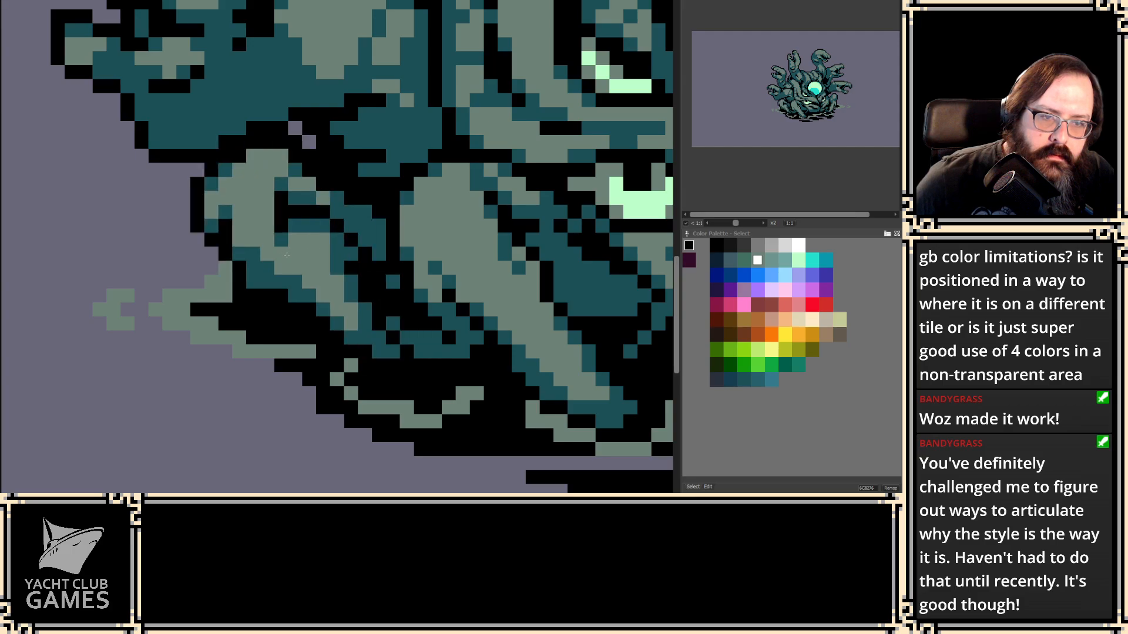
key("ctrl+z")
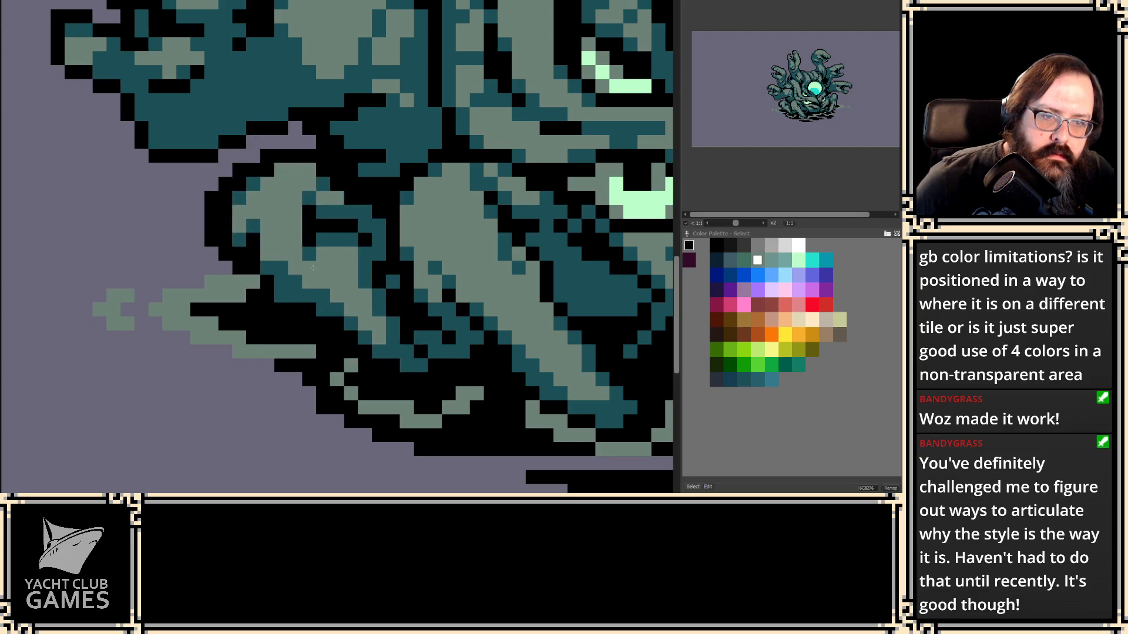
key("ctrl+z")
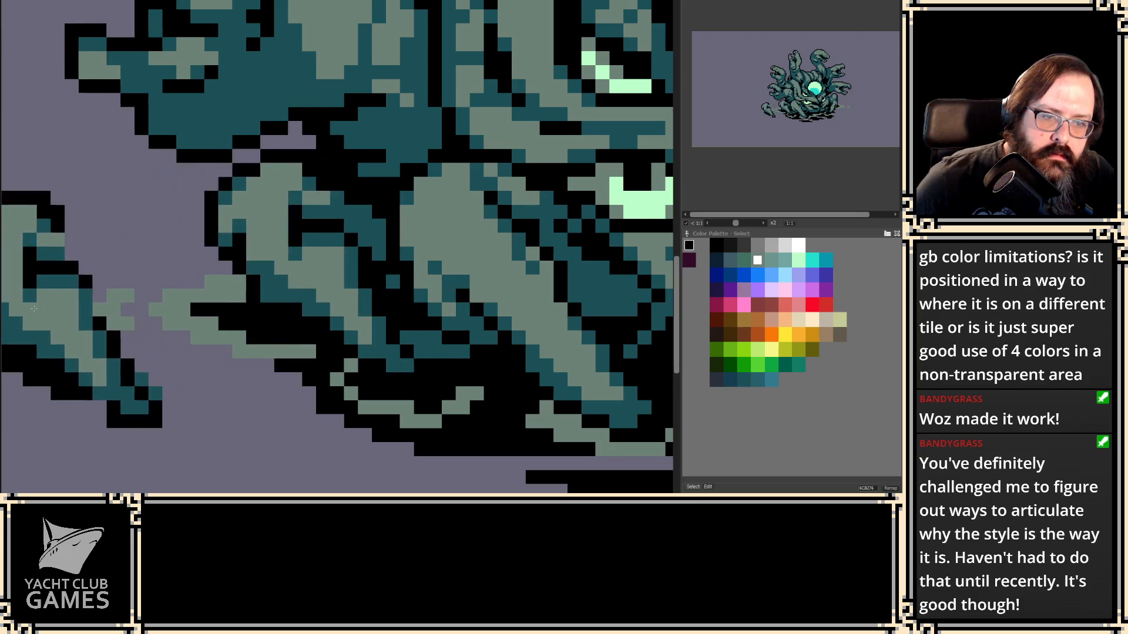
- Fill the background-coloured gaps around the base of the small curled tentacle with black
scroll(264, 338, "up", 1)
left_click(265, 338, "alt")
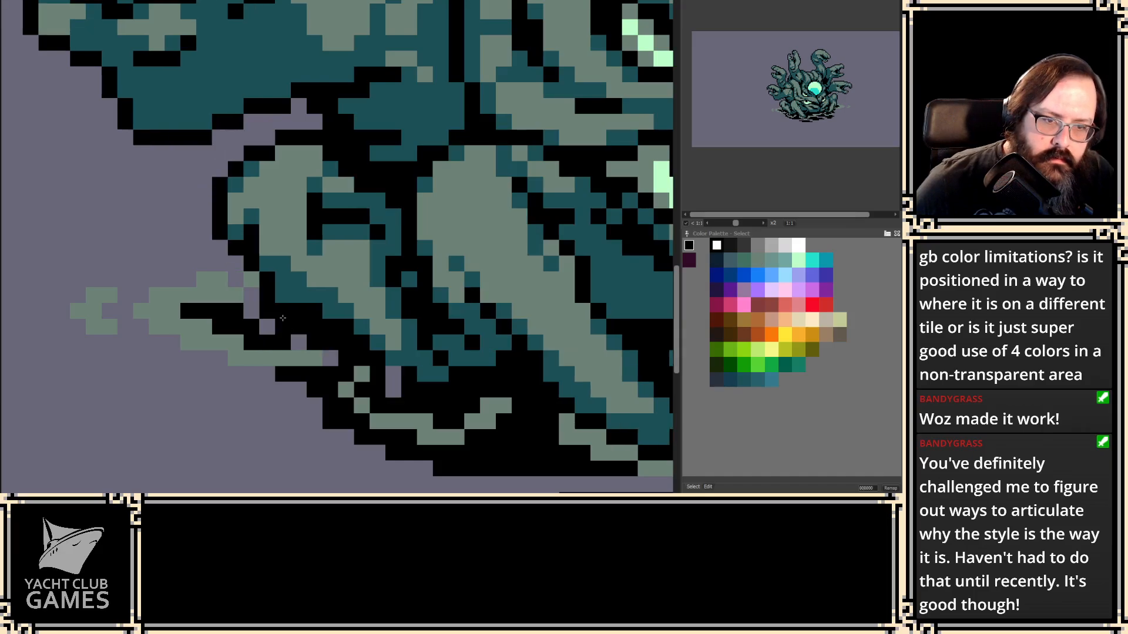
left_click_drag(404, 382, 400, 371)
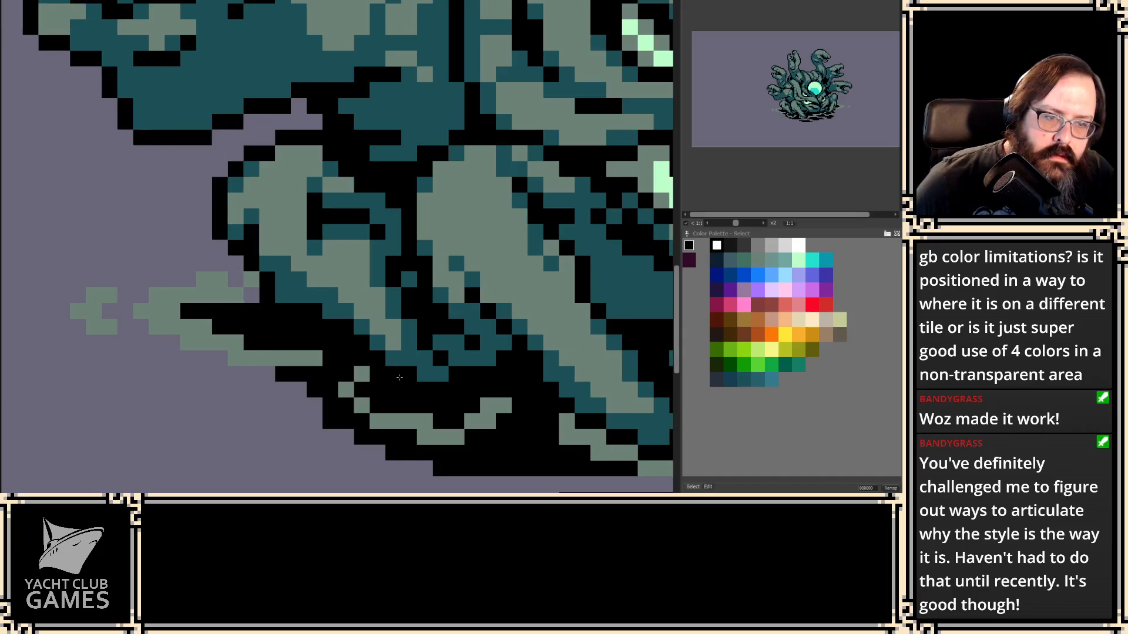
scroll(326, 315, "down", 1)
scroll(357, 290, "down", 1)
scroll(351, 284, "down", 1)
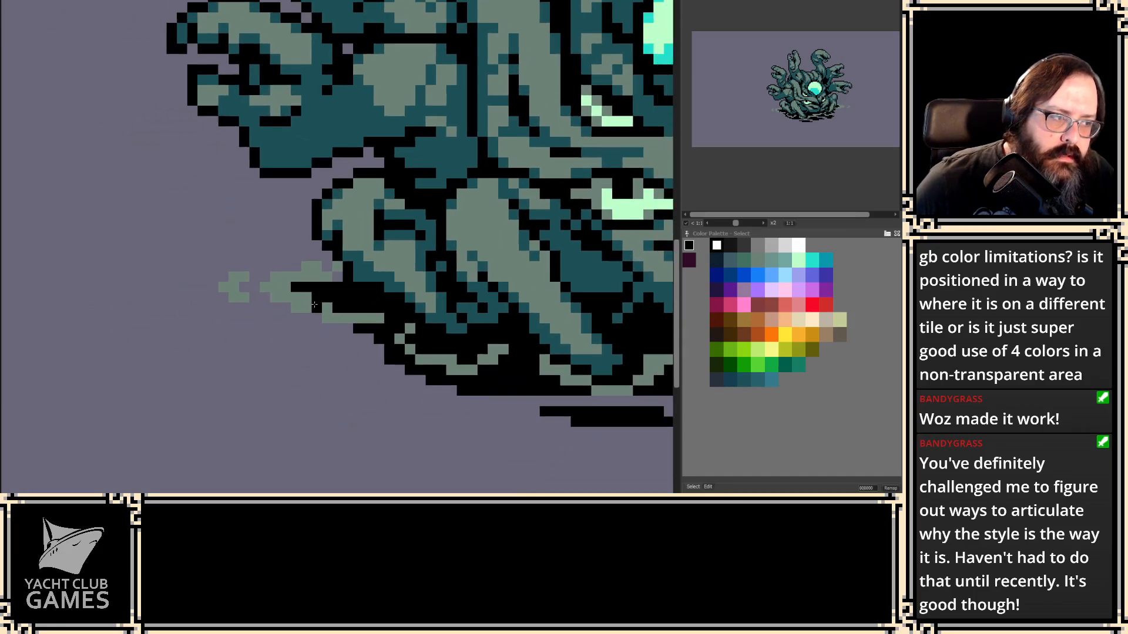
scroll(312, 306, "up", 1)
- Mask the sprite with a stencil and try painting solid blue water behind the ripples at its lower left
key("w")
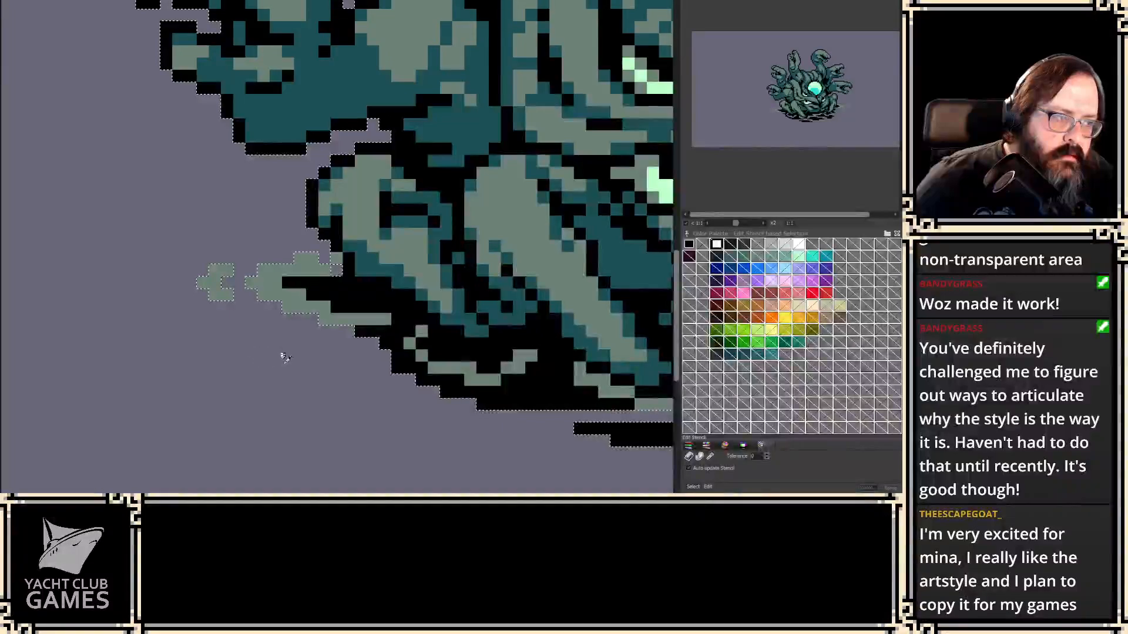
key("d")
mouse_move(540, 332)
left_mouse_down()
mouse_move(410, 406)
mouse_move(355, 355)
mouse_move(401, 271)
mouse_move(398, 318)
mouse_move(322, 297)
mouse_move(459, 352)
mouse_move(551, 359)
left_mouse_up()
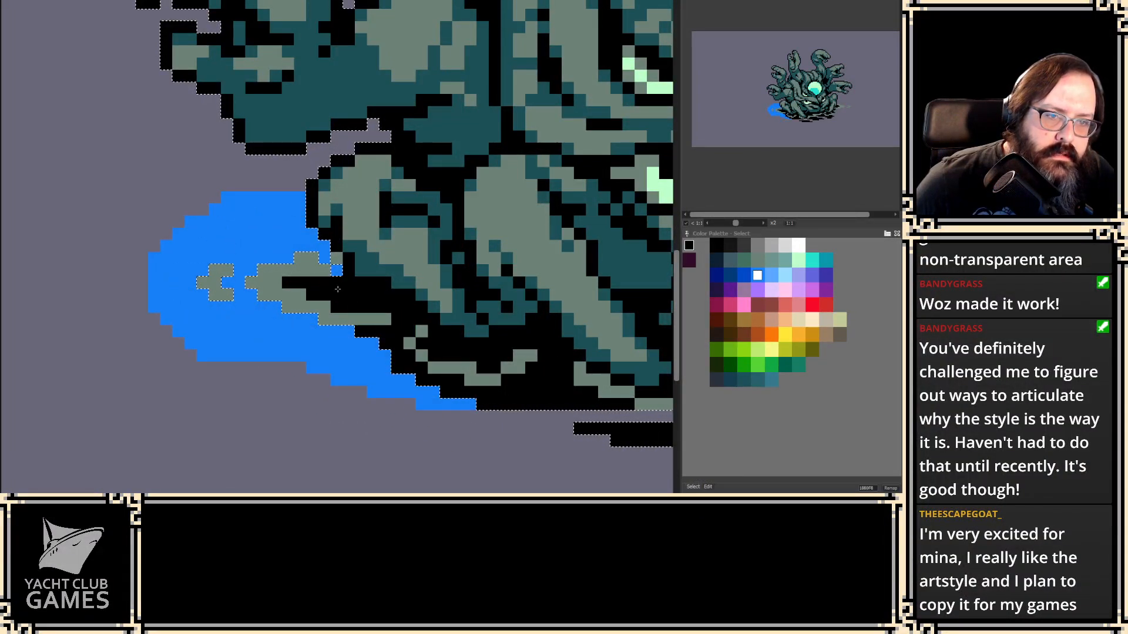
scroll(551, 358, "down", 2)
left_click_drag(264, 259, 297, 238)
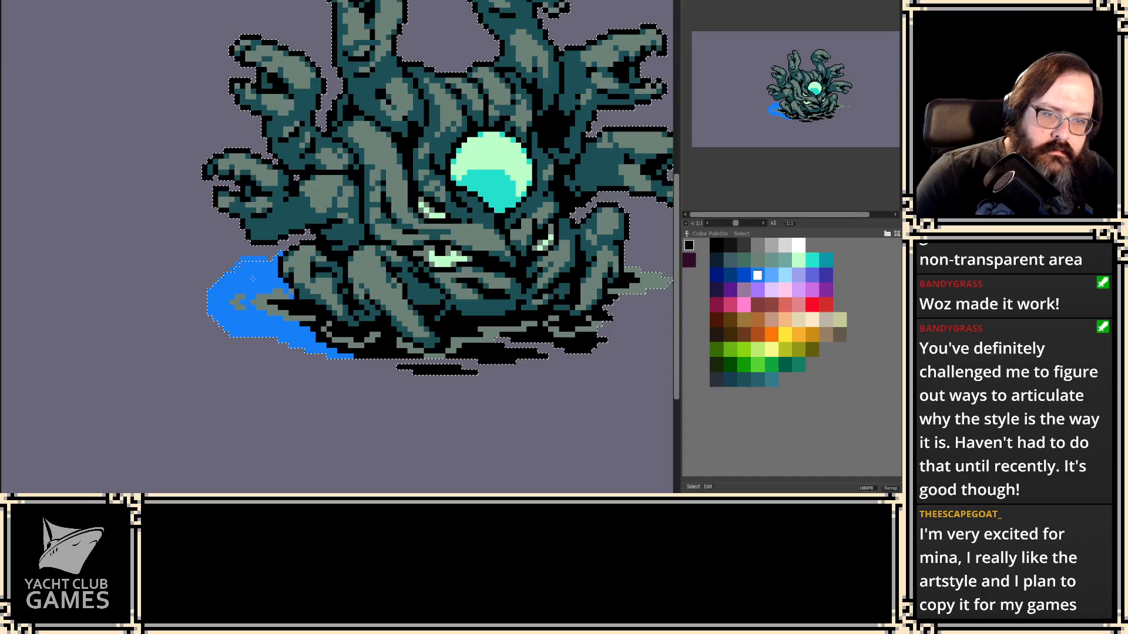
key("ctrl+z")
key("ctrl+z")
- Show the tile grid and try filling the background tiles around the sprite's whole base with solid blue
key("g")
mouse_move(295, 274)
left_mouse_down()
mouse_move(246, 347)
mouse_move(264, 288)
mouse_move(244, 226)
mouse_move(306, 237)
mouse_move(288, 341)
mouse_move(253, 382)
mouse_move(623, 367)
mouse_move(638, 352)
mouse_move(510, 352)
mouse_move(531, 371)
mouse_move(566, 367)
mouse_move(546, 261)
mouse_move(575, 300)
mouse_move(546, 345)
mouse_move(511, 258)
mouse_move(564, 261)
mouse_move(552, 238)
mouse_move(523, 232)
left_mouse_up()
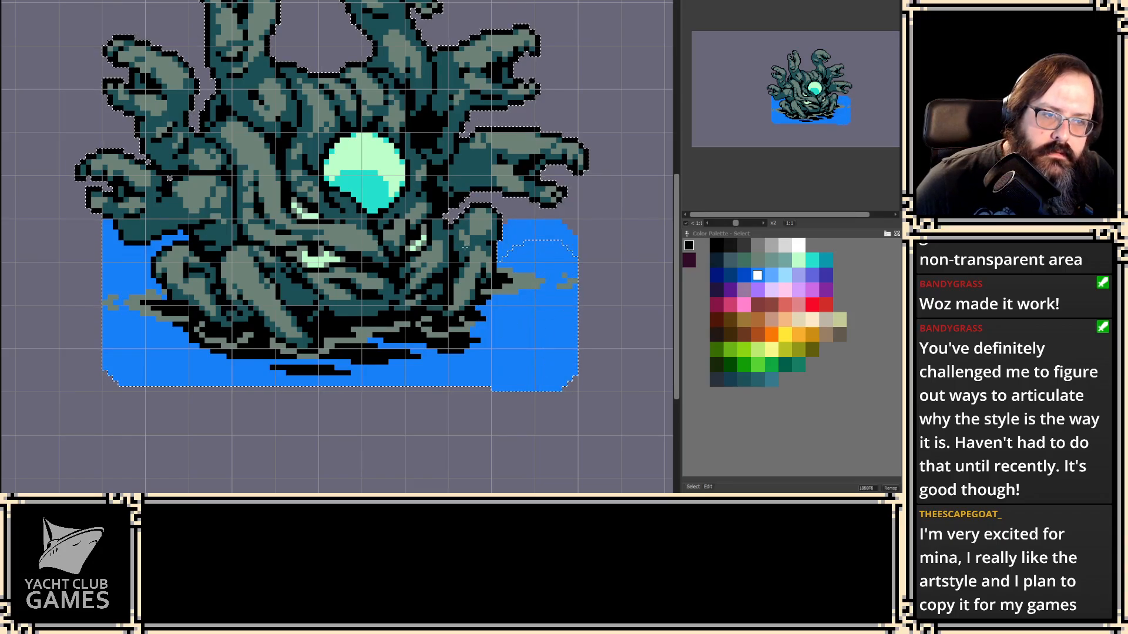
key("minus")
scroll(165, 292, "down", 1)
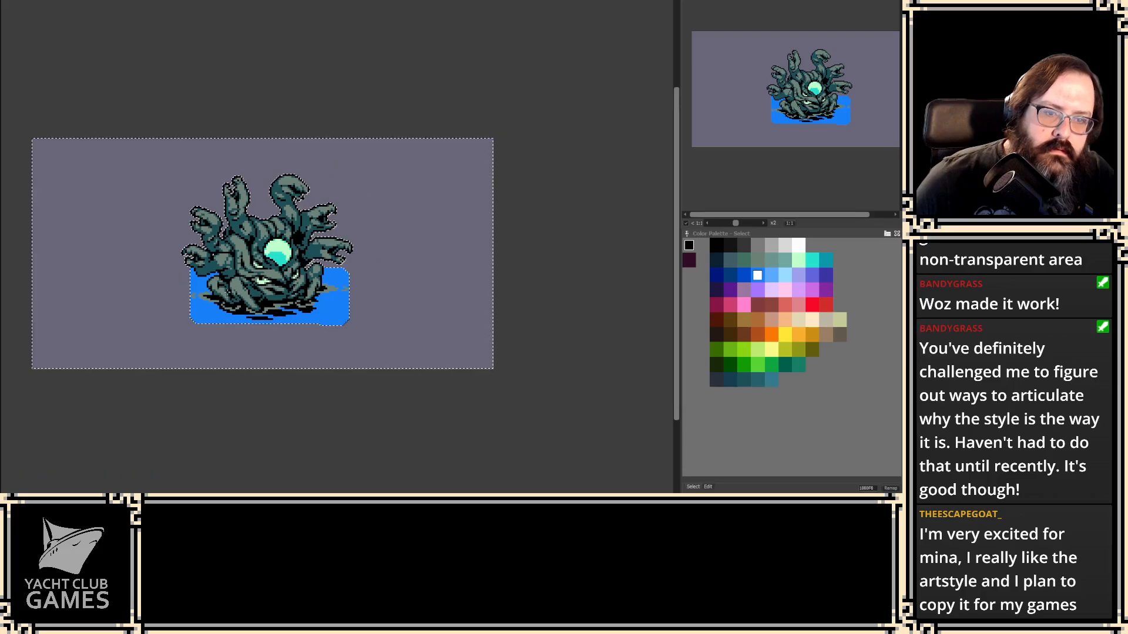
left_click(164, 292)
scroll(164, 292, "up", 2)
scroll(164, 292, "up", 1)
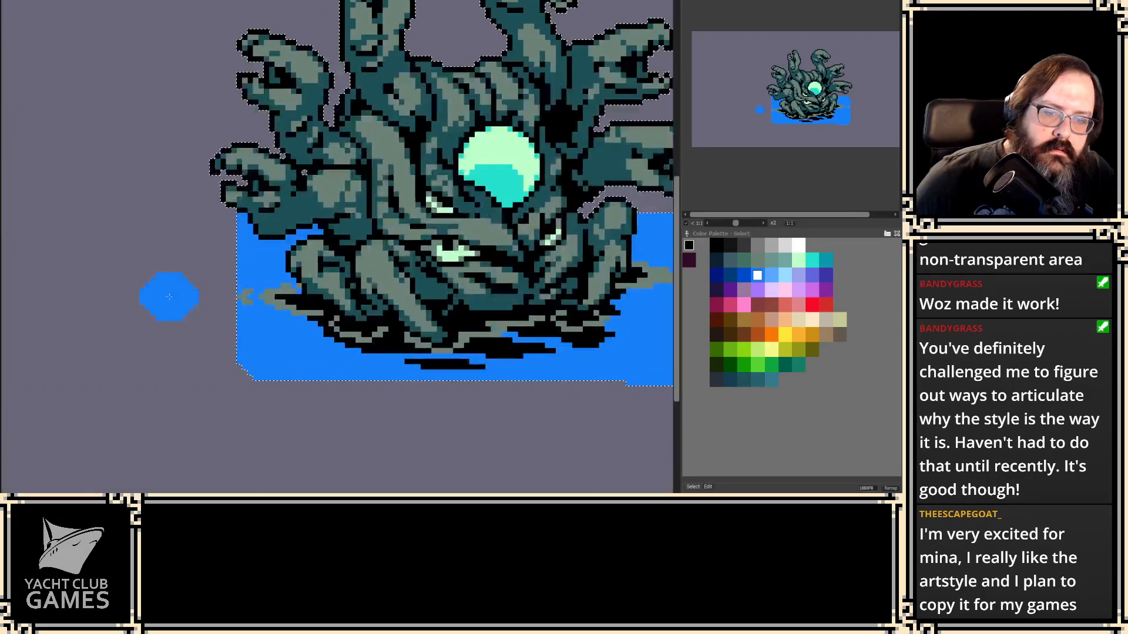
- Undo the blue water tiles around the base and return to the ripples beside the small curled tentacle
key("ctrl+z")
key("ctrl+z")
key("ctrl+z")
key("ctrl+z")
key("ctrl+z")
key("ctrl+z")
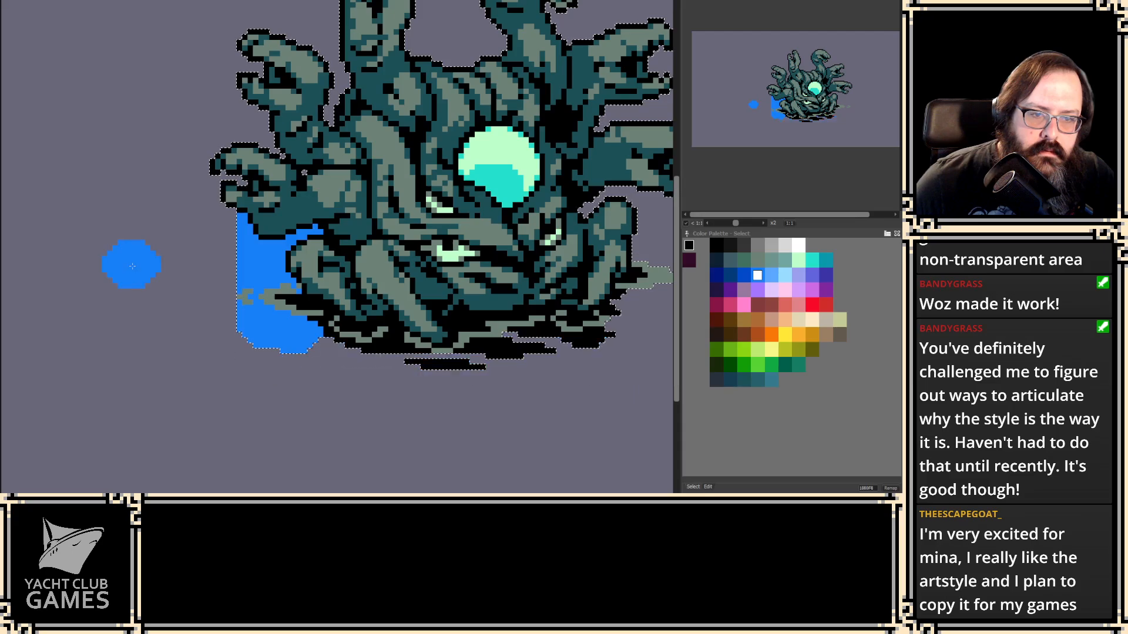
key("ctrl+z")
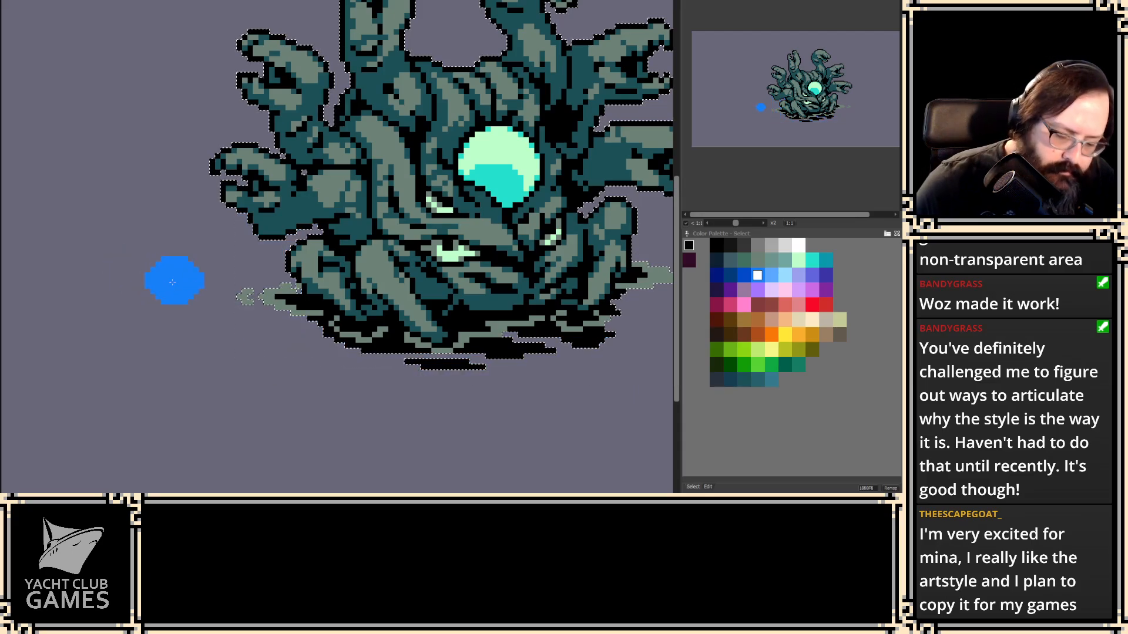
key("ctrl+z")
scroll(250, 296, "up", 2)
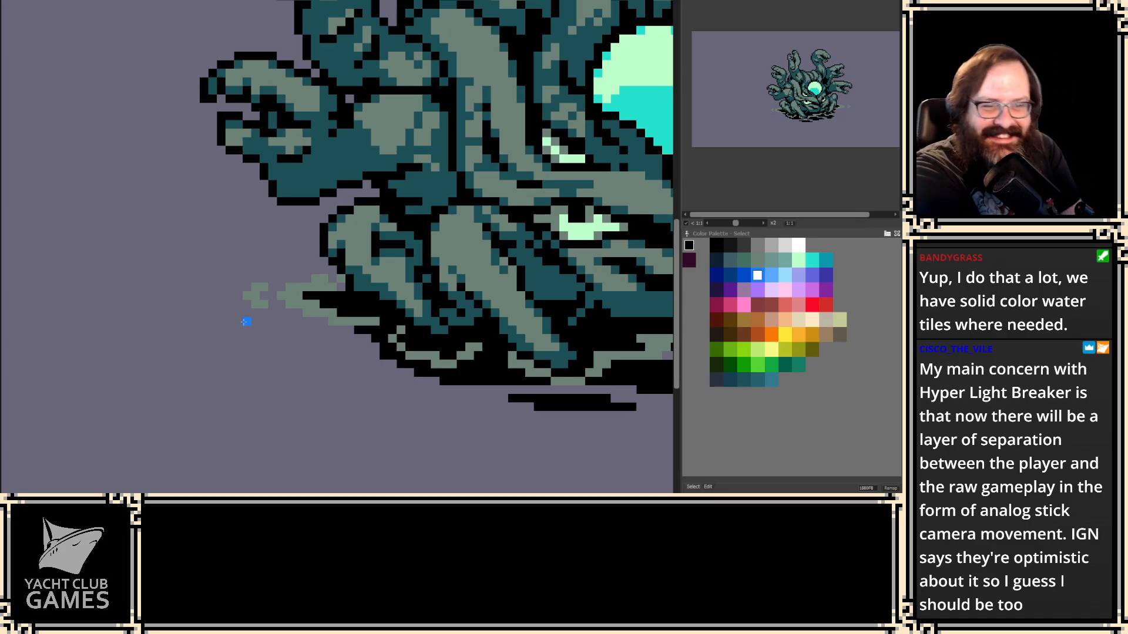
scroll(217, 318, "up", 1)
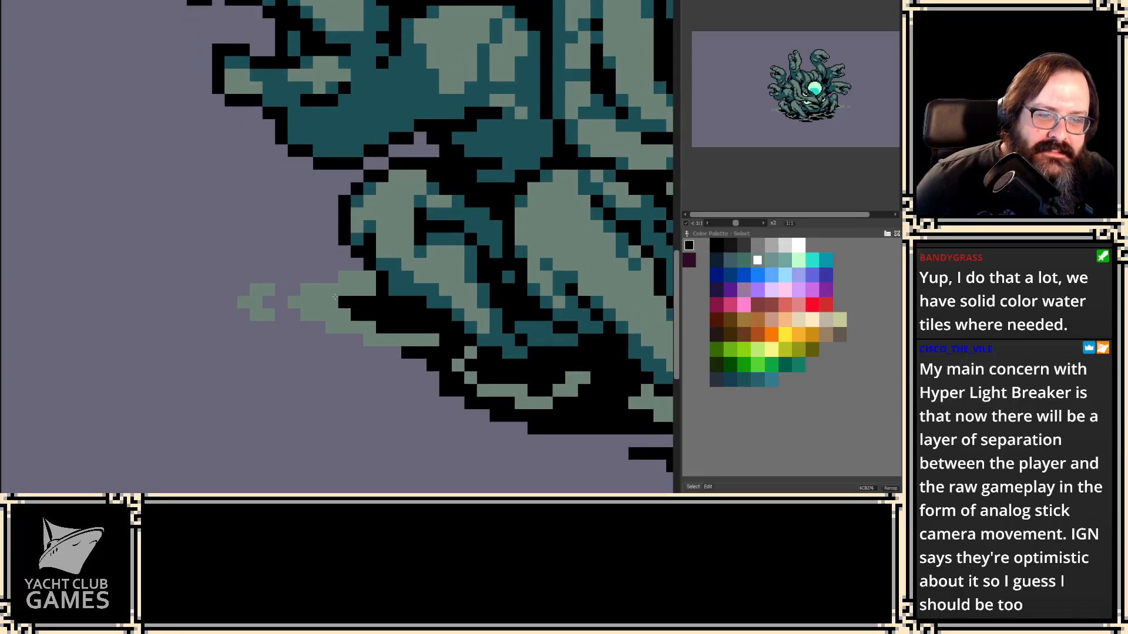
- Extend the grey-green ripple below the small curled tentacle with sampled pixels and touch up its outer edge in black
left_click(365, 292, "alt")
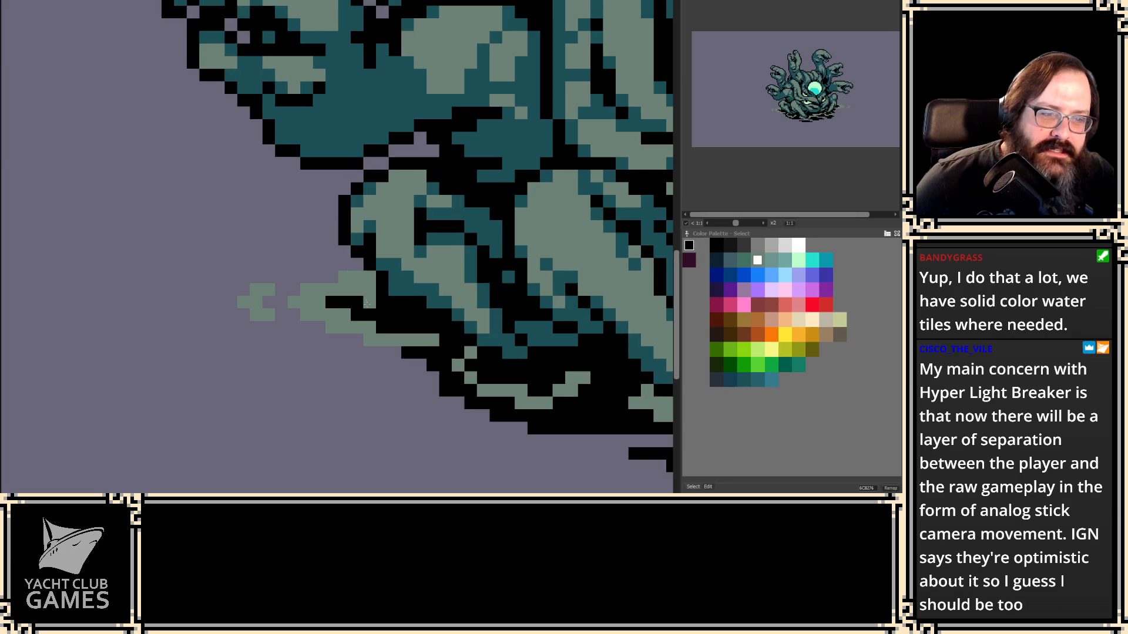
scroll(400, 332, "down", 1)
scroll(400, 331, "right", 2)
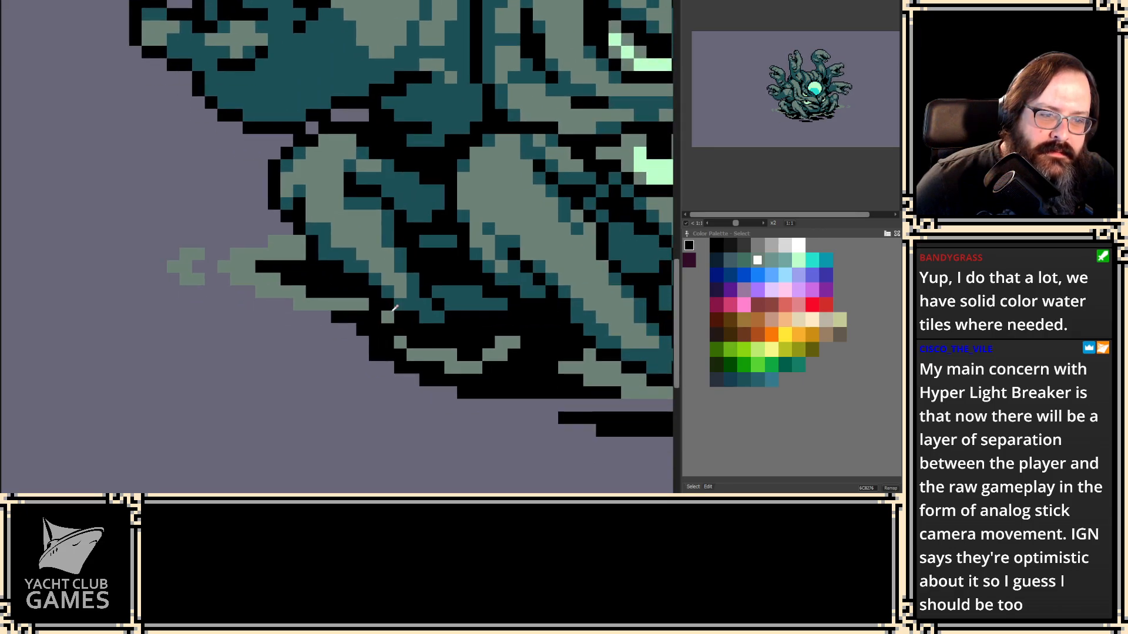
left_click(387, 329)
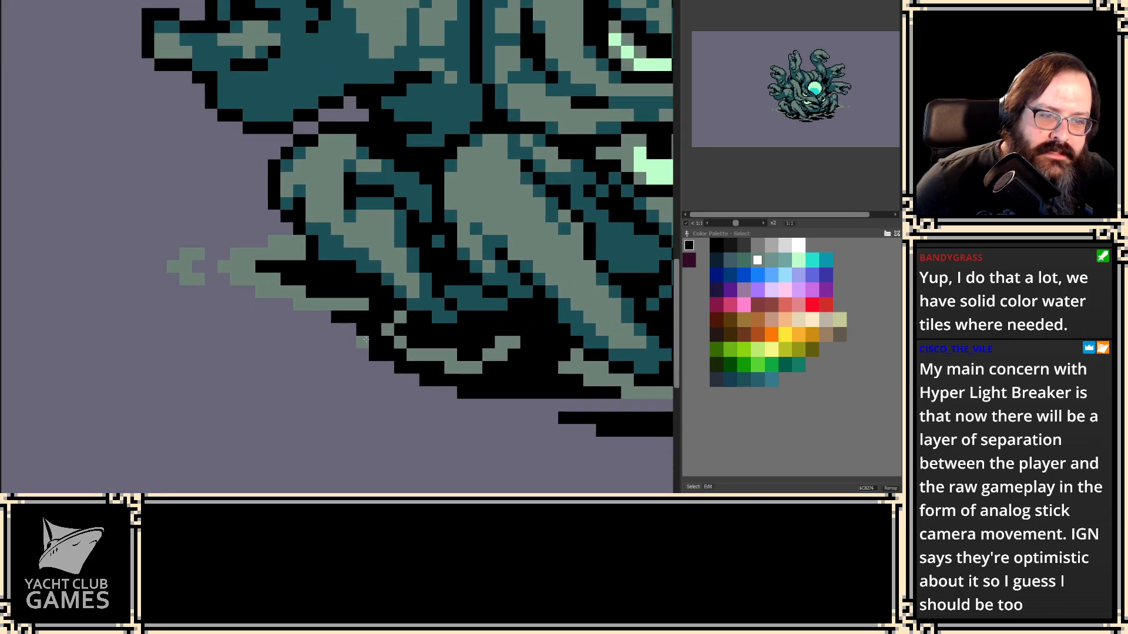
left_click(410, 332, "alt")
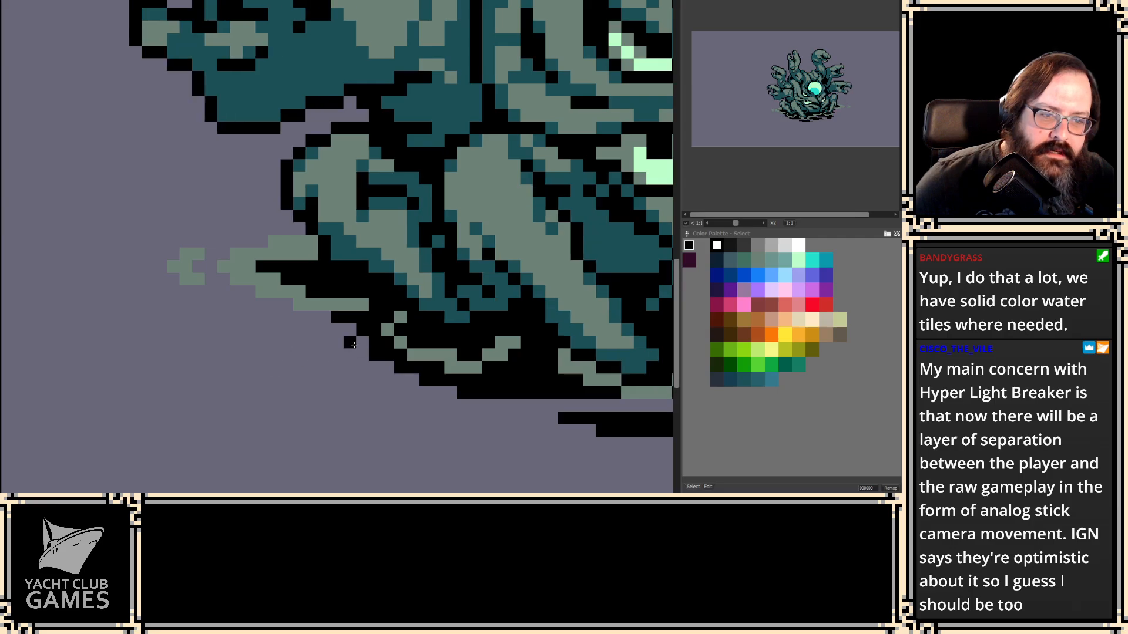
left_click(410, 317, "alt")
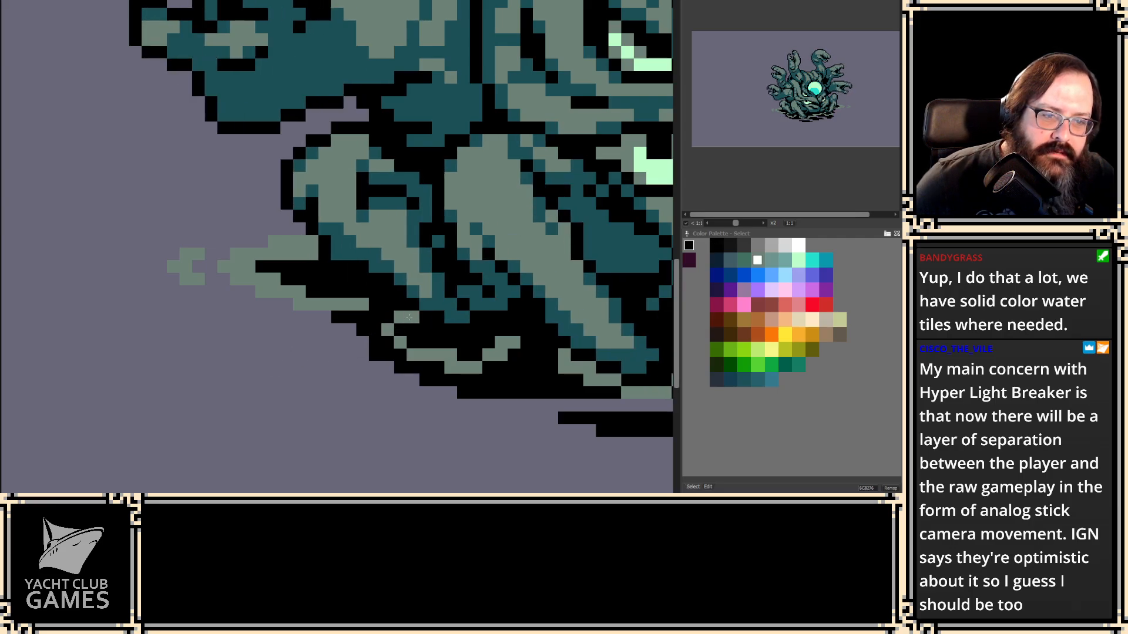
scroll(312, 405, "down", 2)
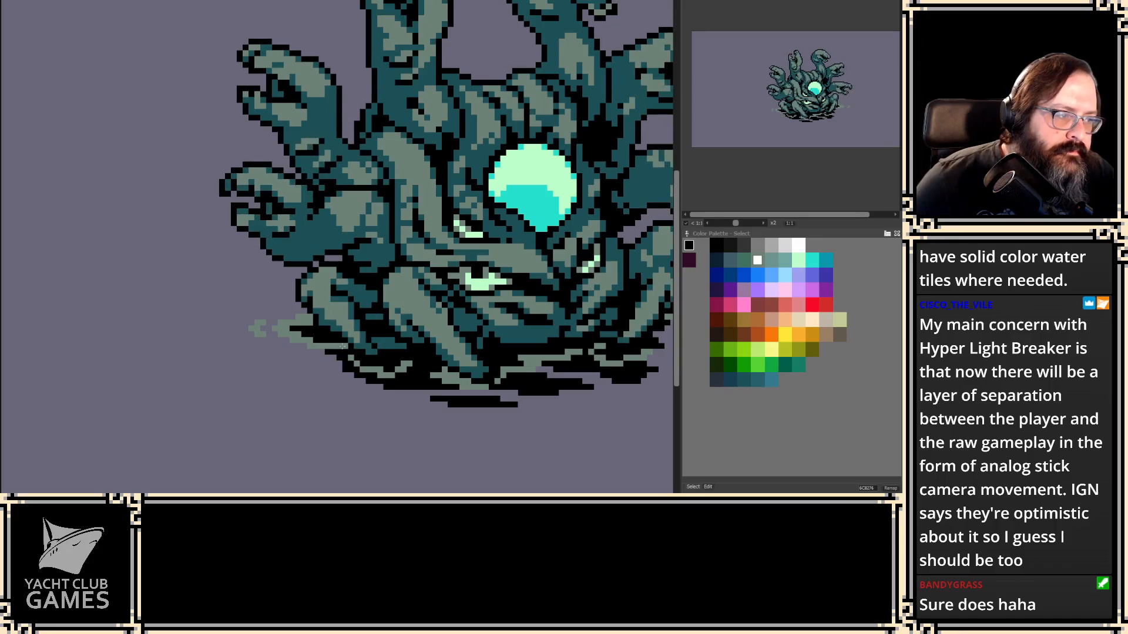
- Flip repeatedly through the animation frames to examine how the lower tentacles move against the water ripples
scroll(342, 348, "up", 3)
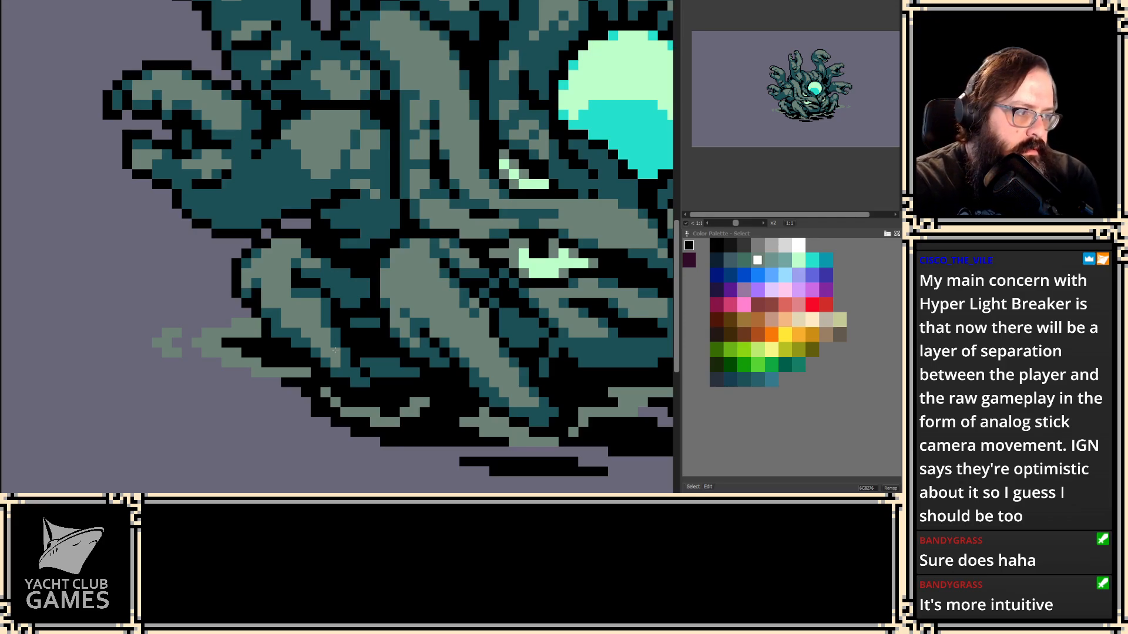
left_click_drag(226, 253, 208, 234)
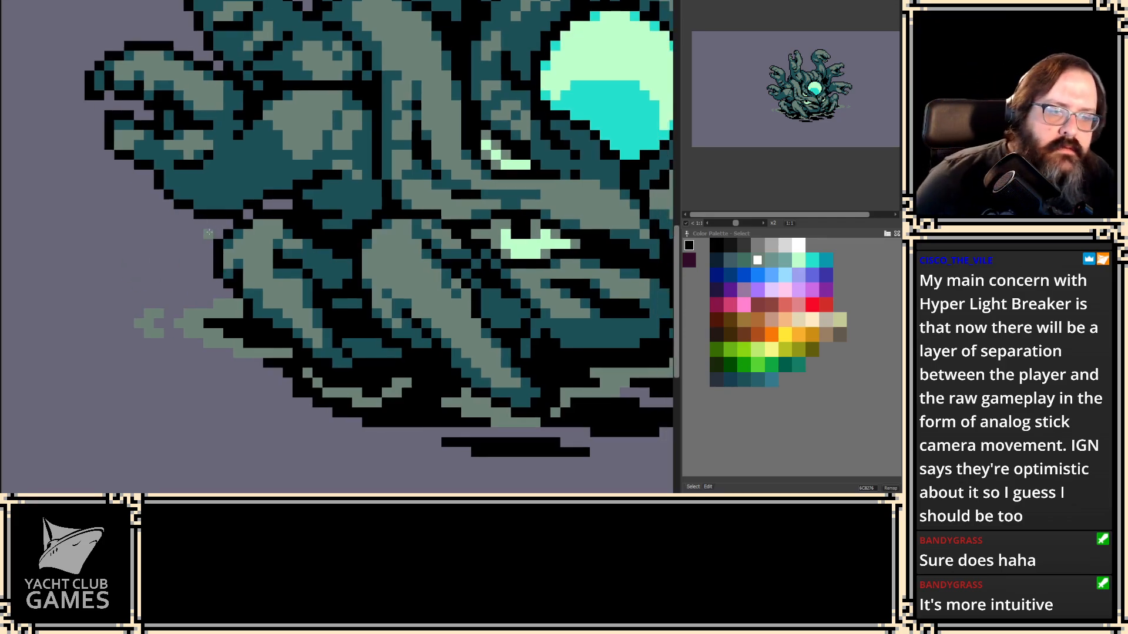
key("2")
key("2")
key("2")
key("2")
key("2")
key("2")
key("2")
key("2")
key("2")
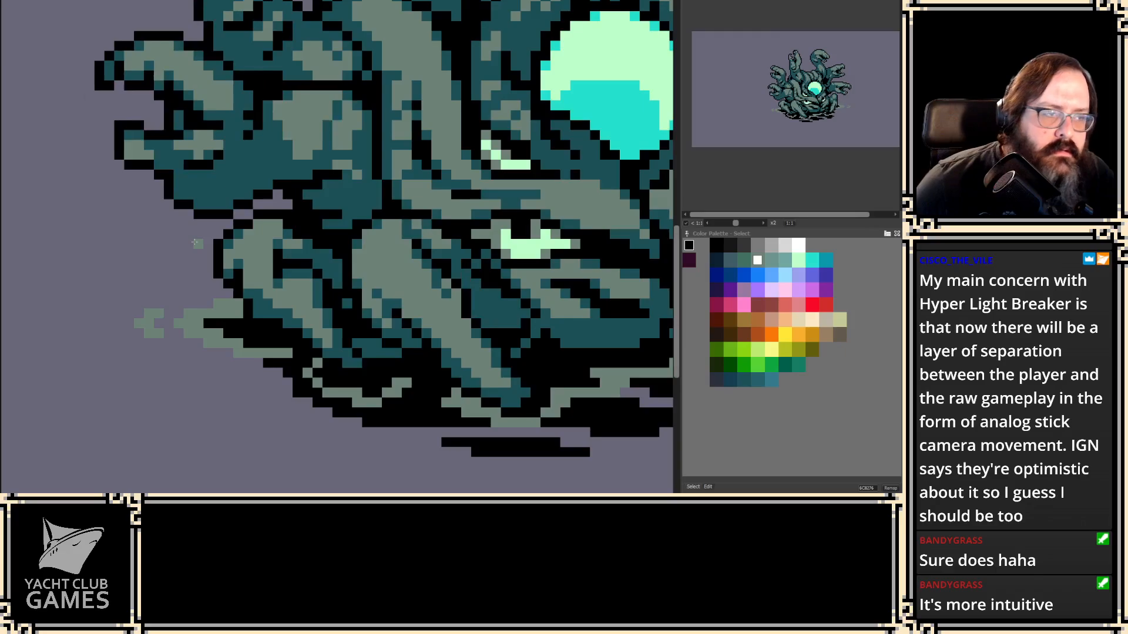
key("2")
key("2")
key("2")
key("2")
key("2")
key("2")
key("2")
key("2")
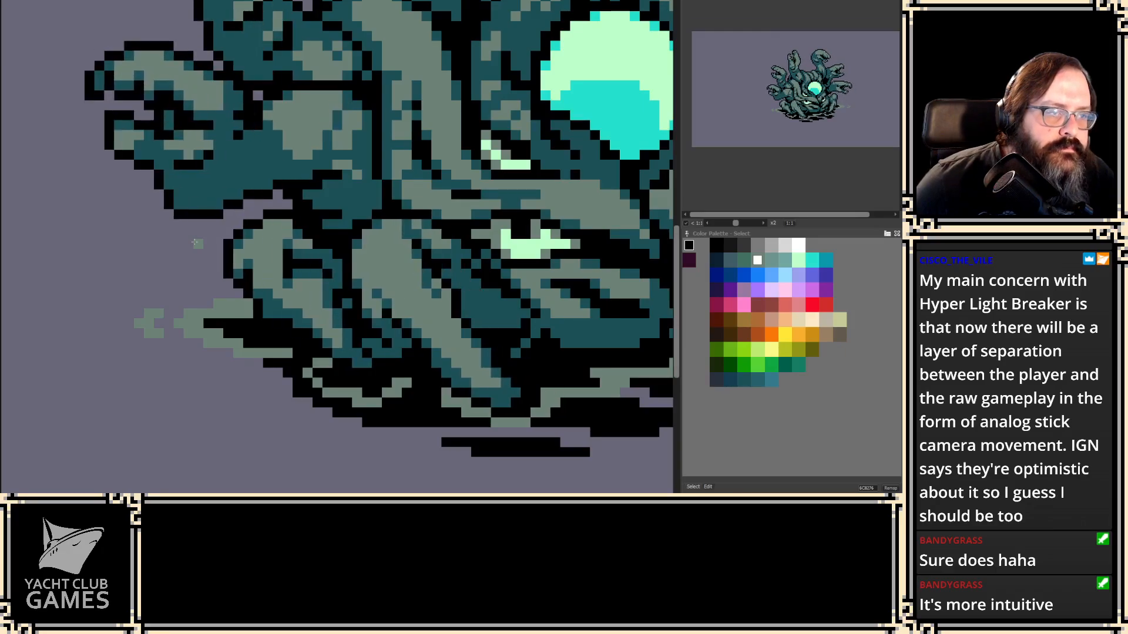
key("2")
key("2")
key("2")
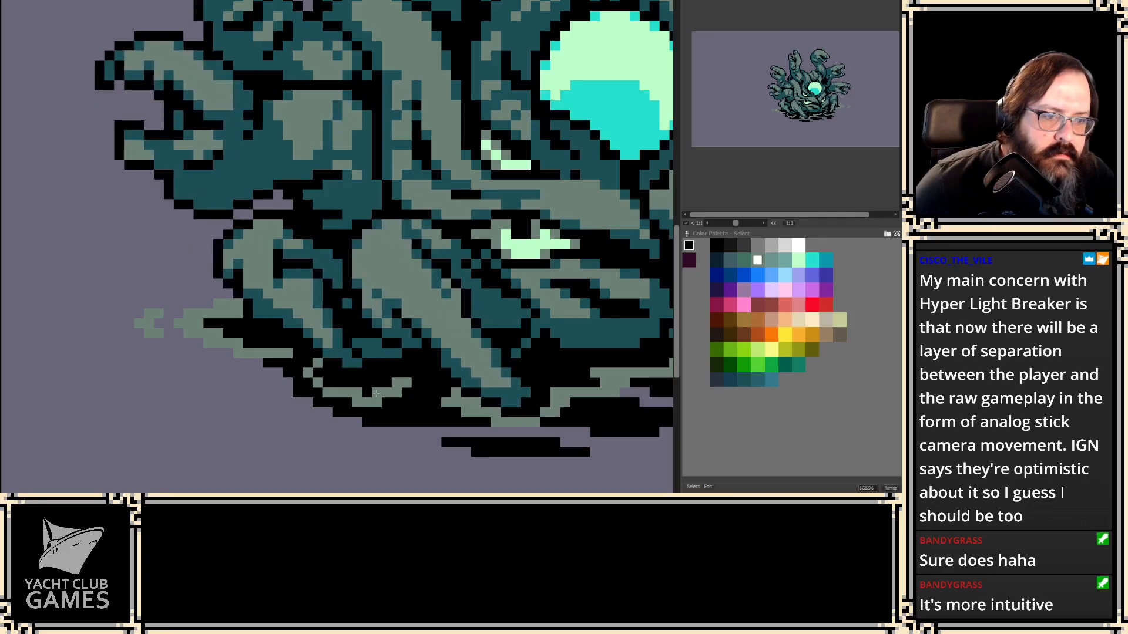
- Copy a piece of the grey-green ripples and place it beside the tip of the small curled tentacle
key("2")
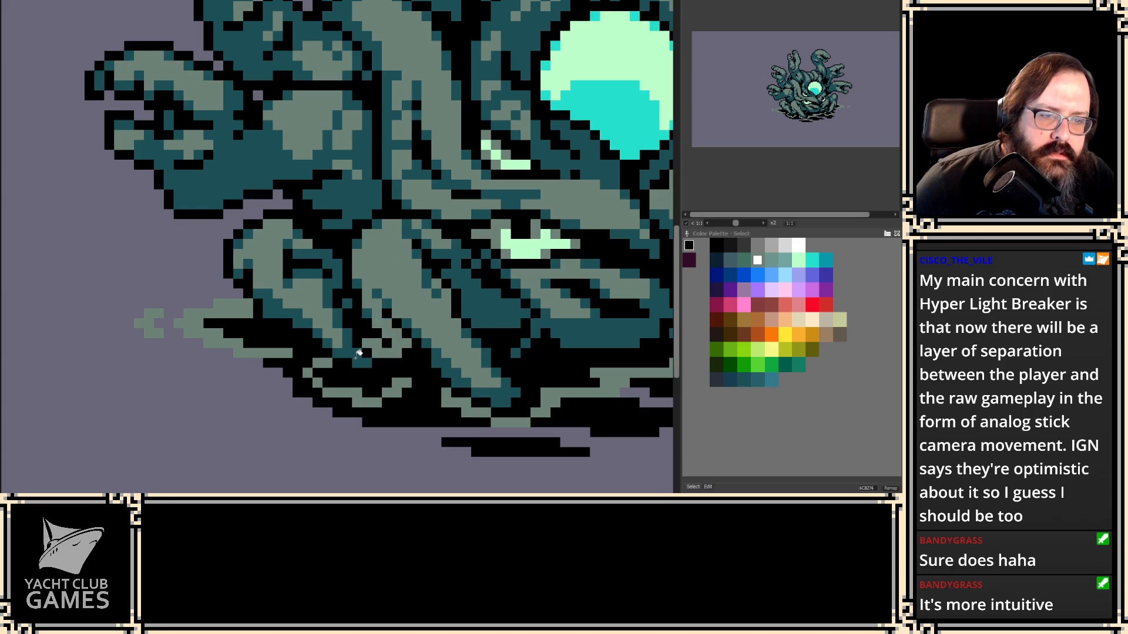
key("2")
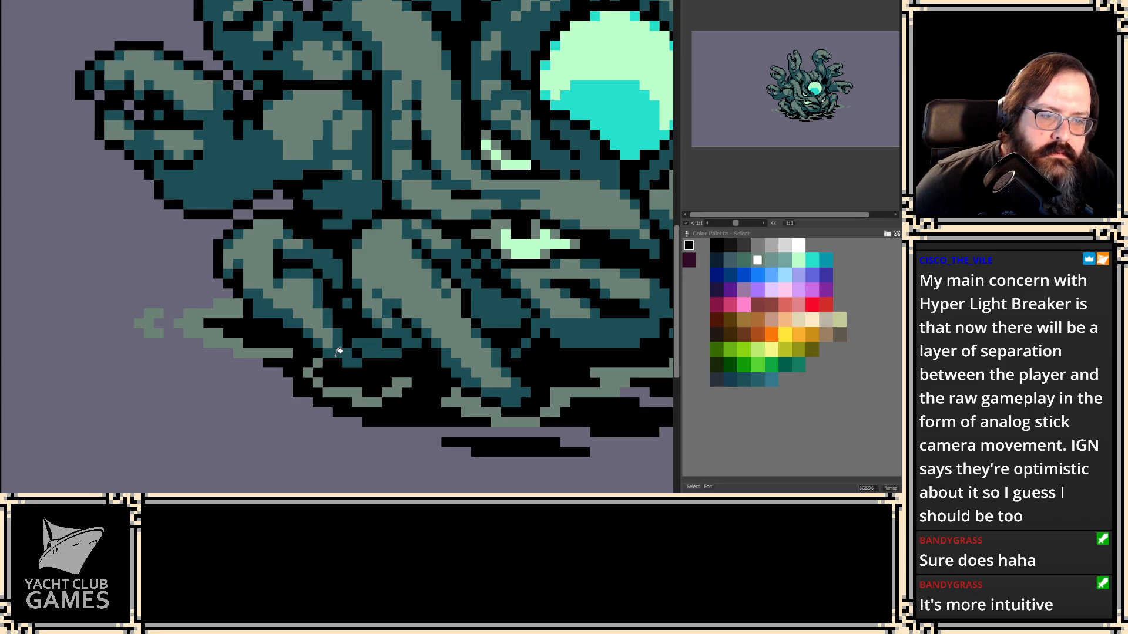
scroll(370, 340, "down", 1)
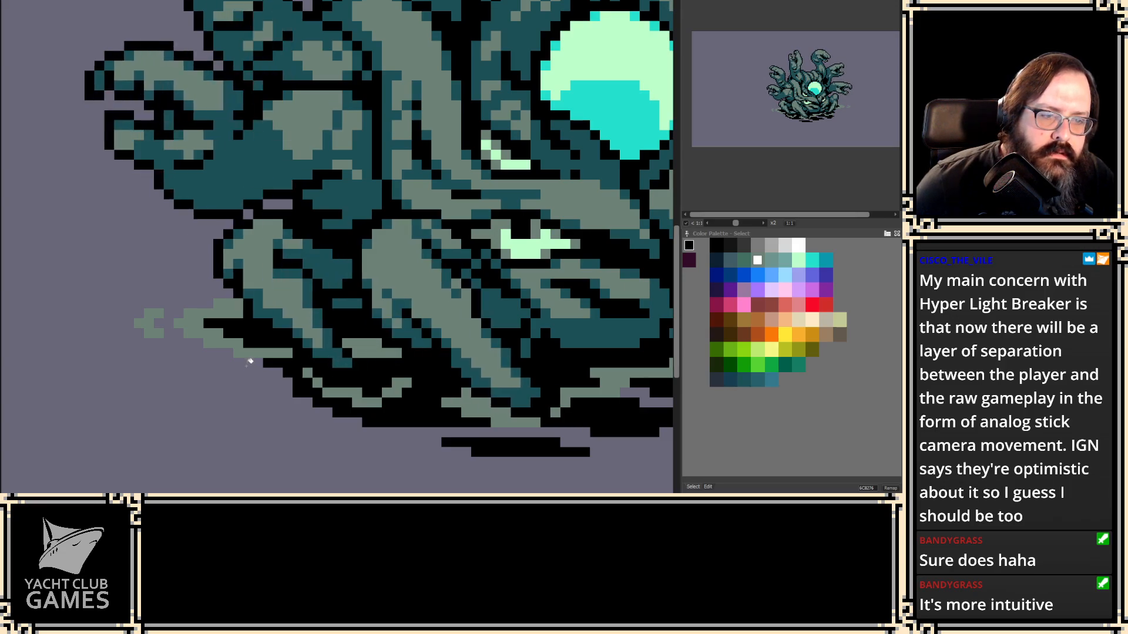
scroll(233, 347, "down", 1)
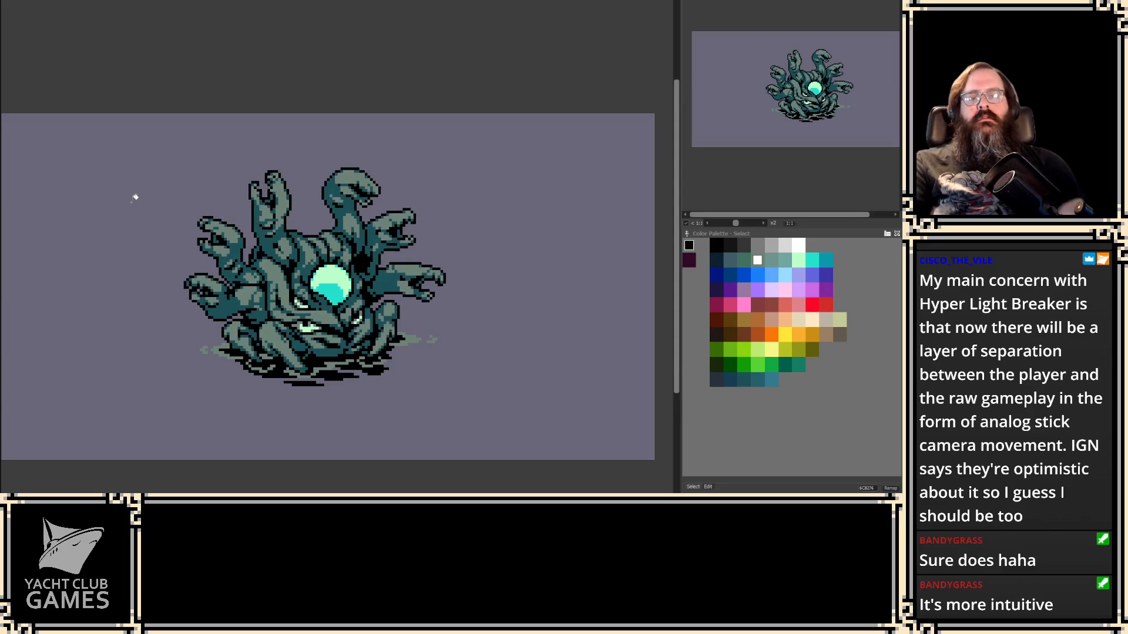
- Examine the claw-shaped tentacles on the sprite's left side up close and against the whole sprite
scroll(134, 198, "up", 5)
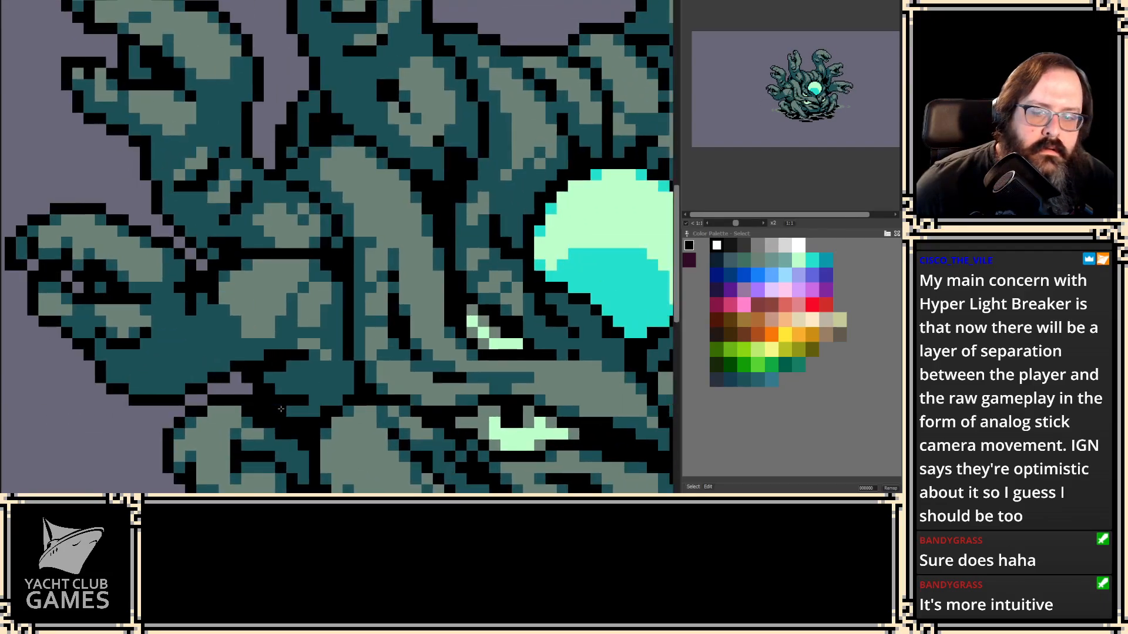
mouse_move(292, 364)
left_mouse_down()
mouse_move(354, 278)
mouse_move(314, 267)
mouse_move(238, 275)
mouse_move(233, 335)
mouse_move(291, 363)
left_mouse_up()
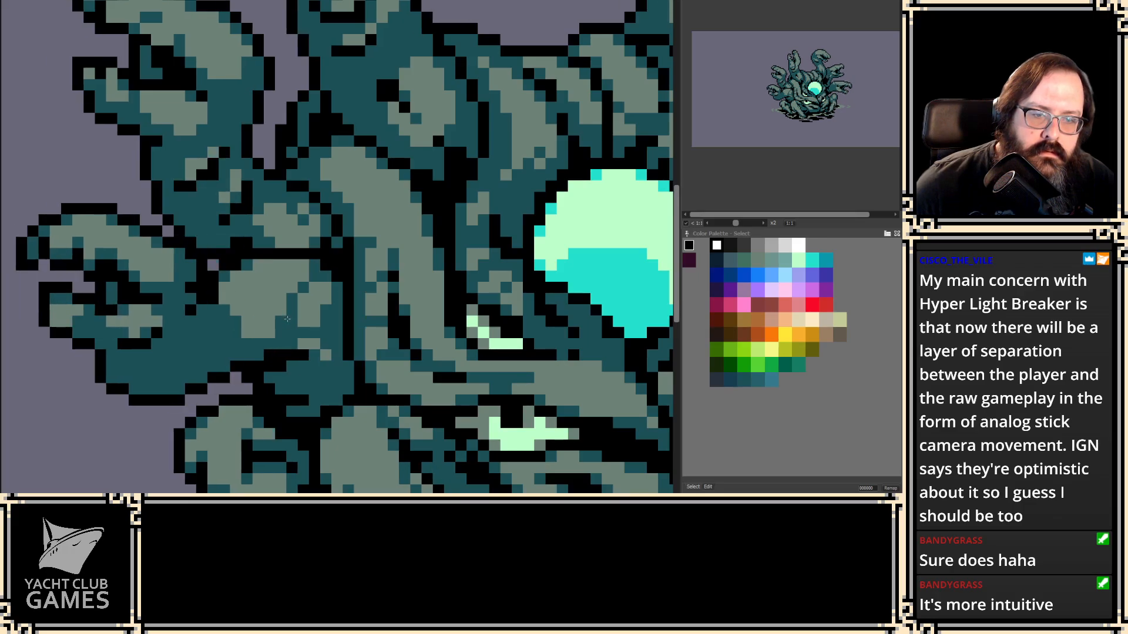
scroll(288, 318, "down", 2)
scroll(304, 282, "up", 1)
scroll(303, 282, "down", 2)
mouse_move(303, 282)
left_mouse_down()
mouse_move(82, 406)
mouse_move(45, 307)
mouse_move(136, 86)
left_mouse_up()
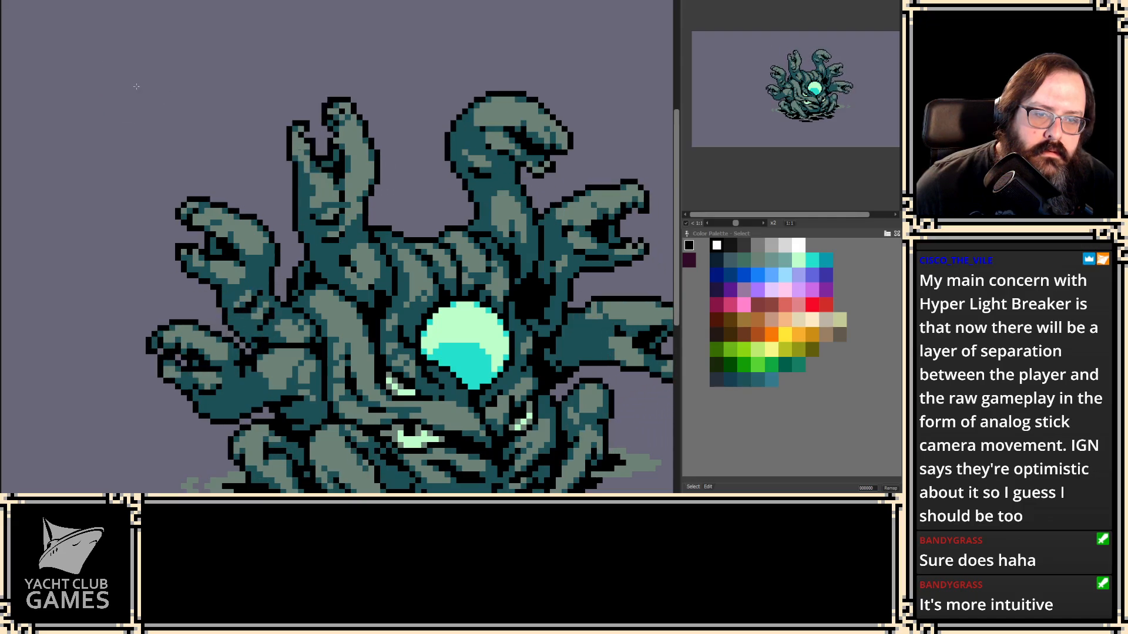
key("Delete")
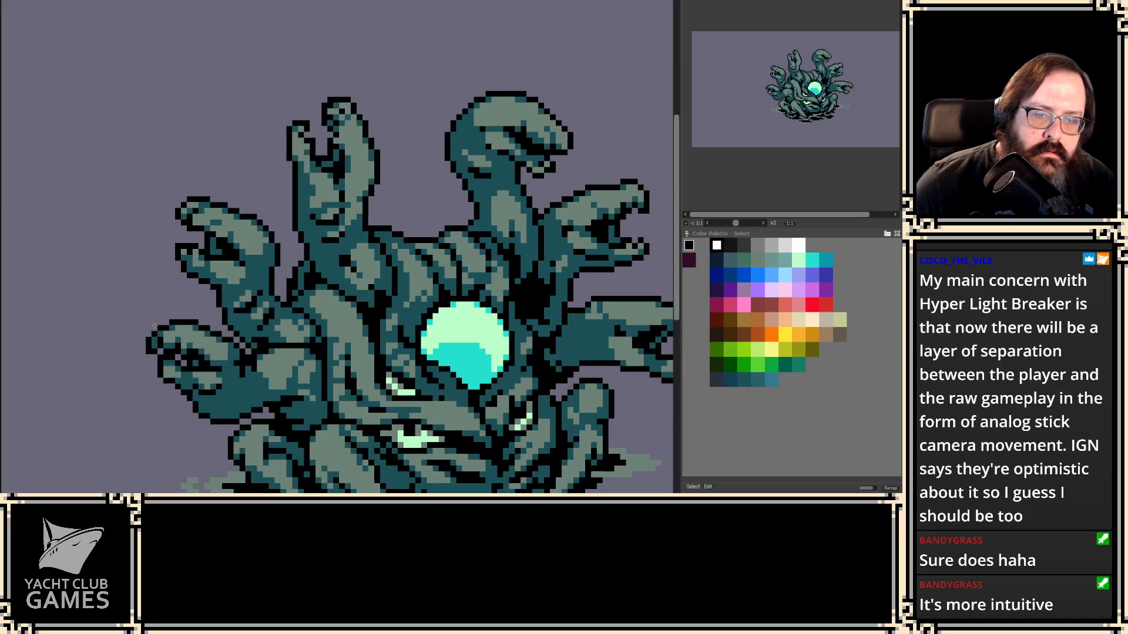
- Cut out the lower jaw of the upper-left tentacle head and reposition it against the head
scroll(314, 345, "up", 2)
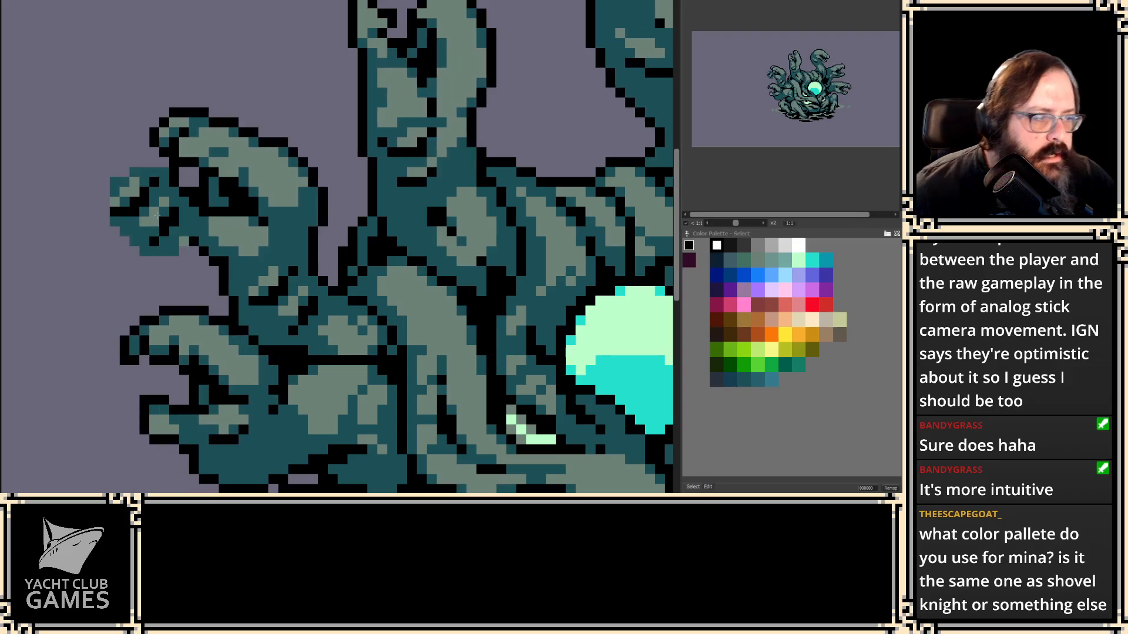
scroll(158, 231, "down", 3)
left_click_drag(168, 210, 263, 184)
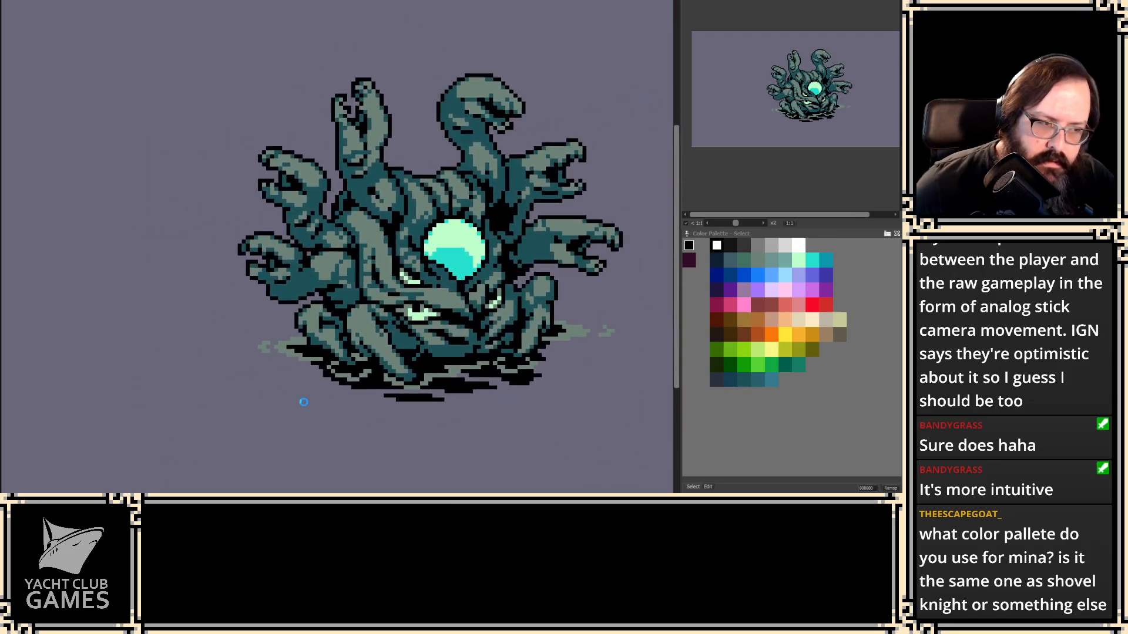
scroll(291, 388, "up", 2)
scroll(328, 289, "up", 1)
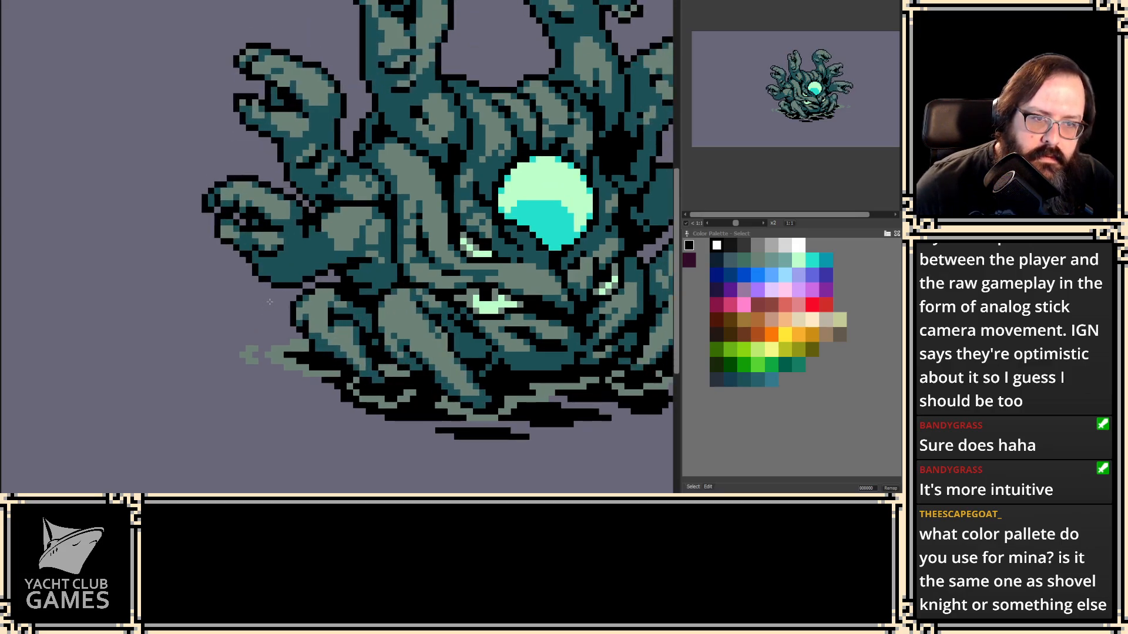
scroll(331, 256, "up", 3)
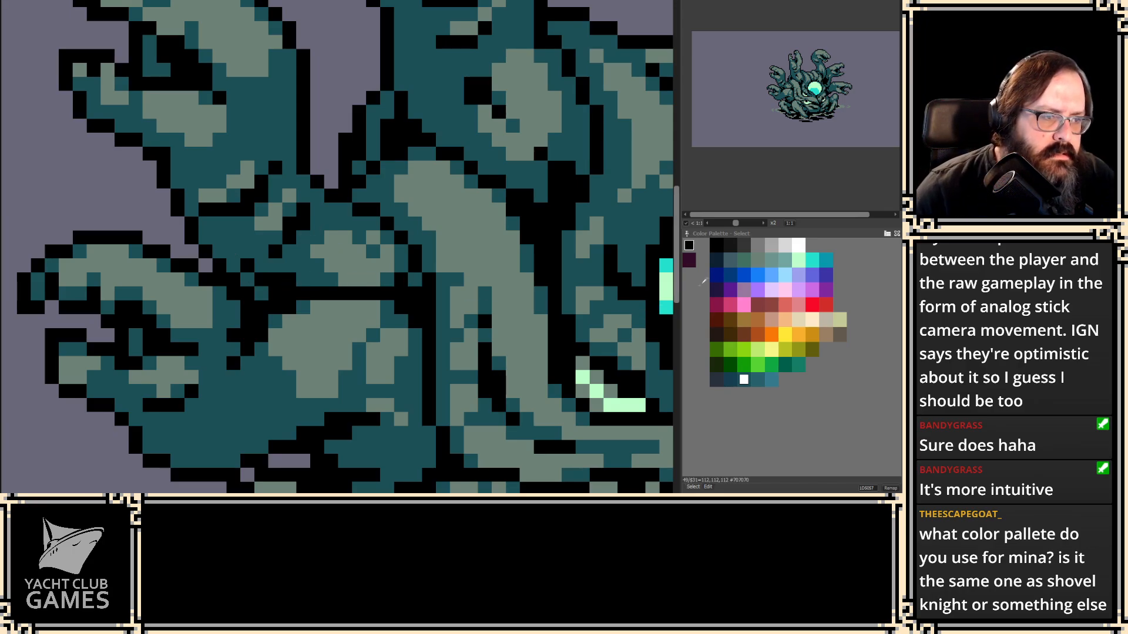
- Review the sprite's colour palette by picking its dark greys, mid grey and orange swatches
left_click(743, 246)
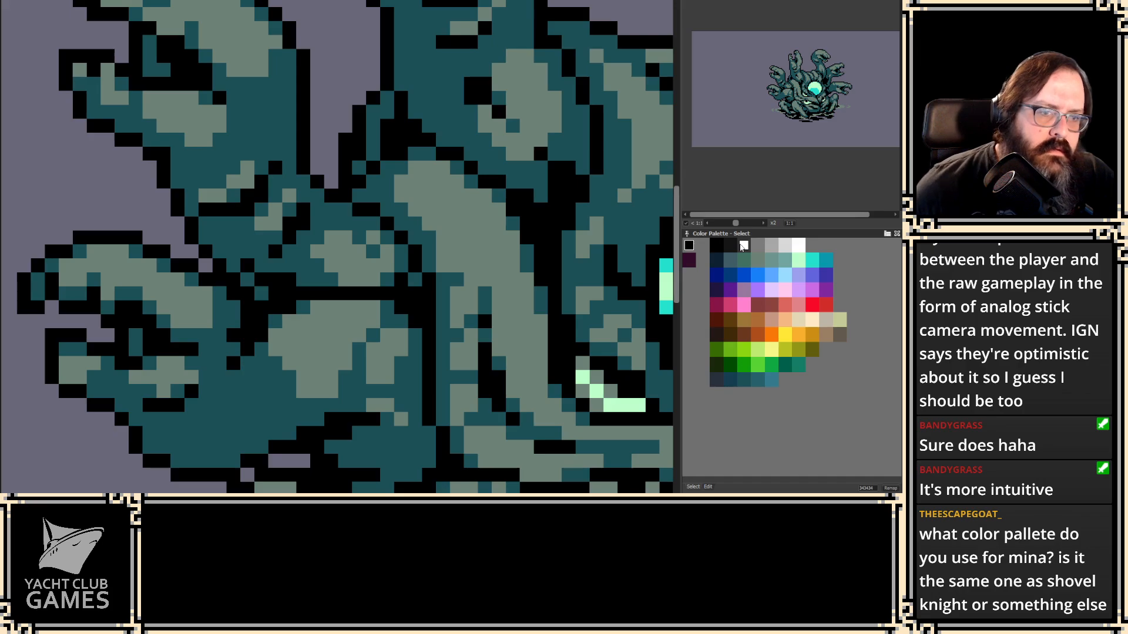
left_click(731, 245)
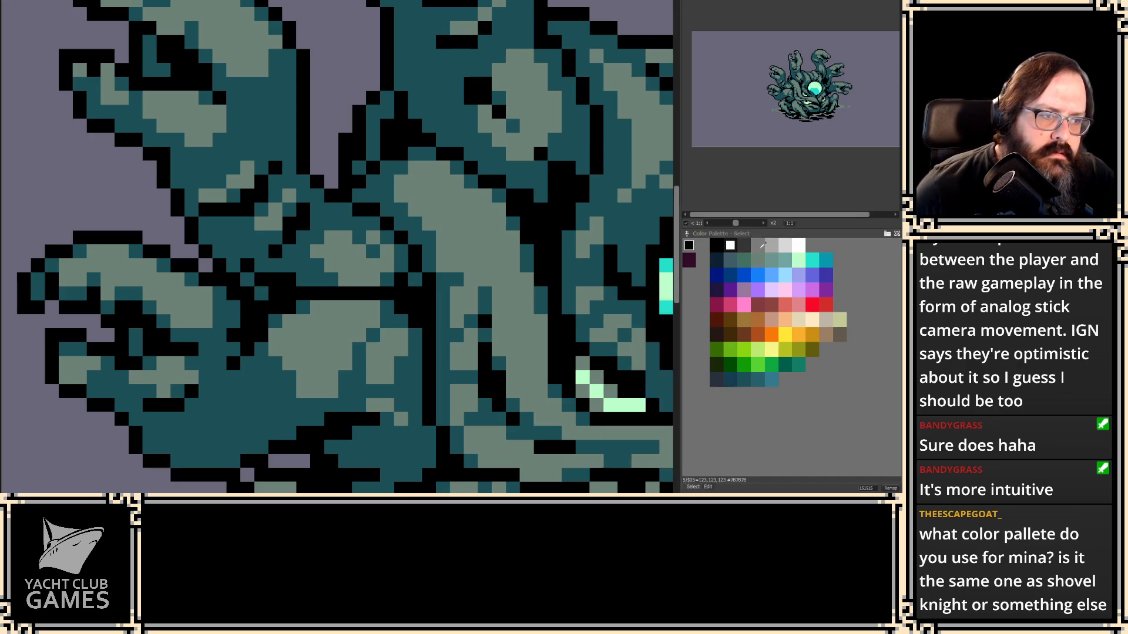
left_click(757, 245)
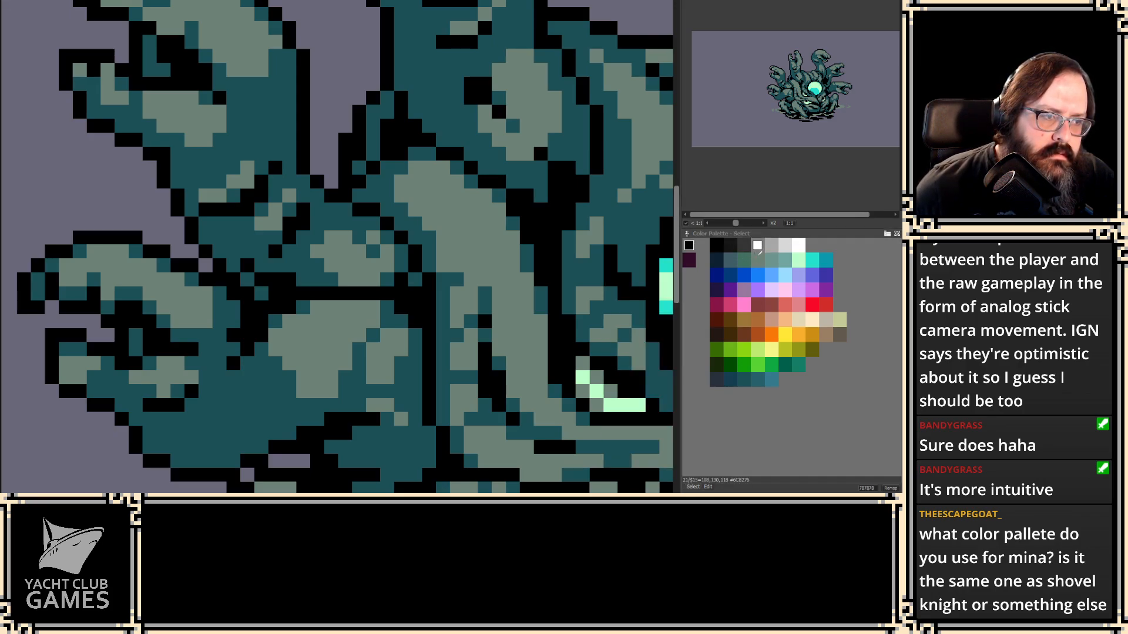
left_click(785, 335)
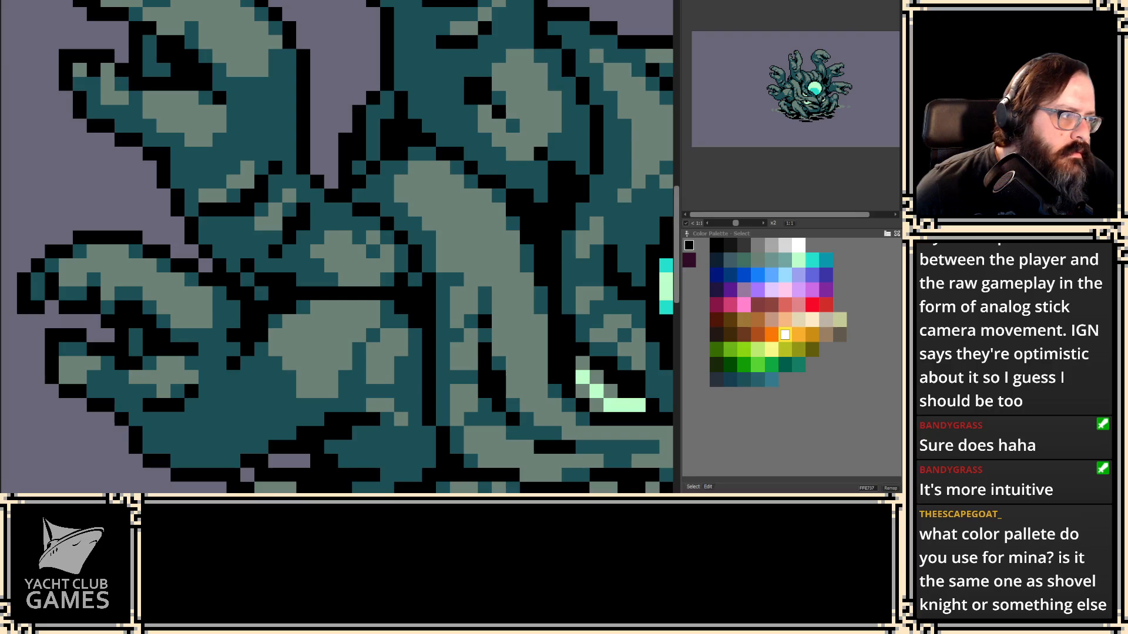
- Switch to the purple one-eyed monster image, inspect its palette's yellow-orange swatch, and return to the boss sprite
key("ctrl+Tab")
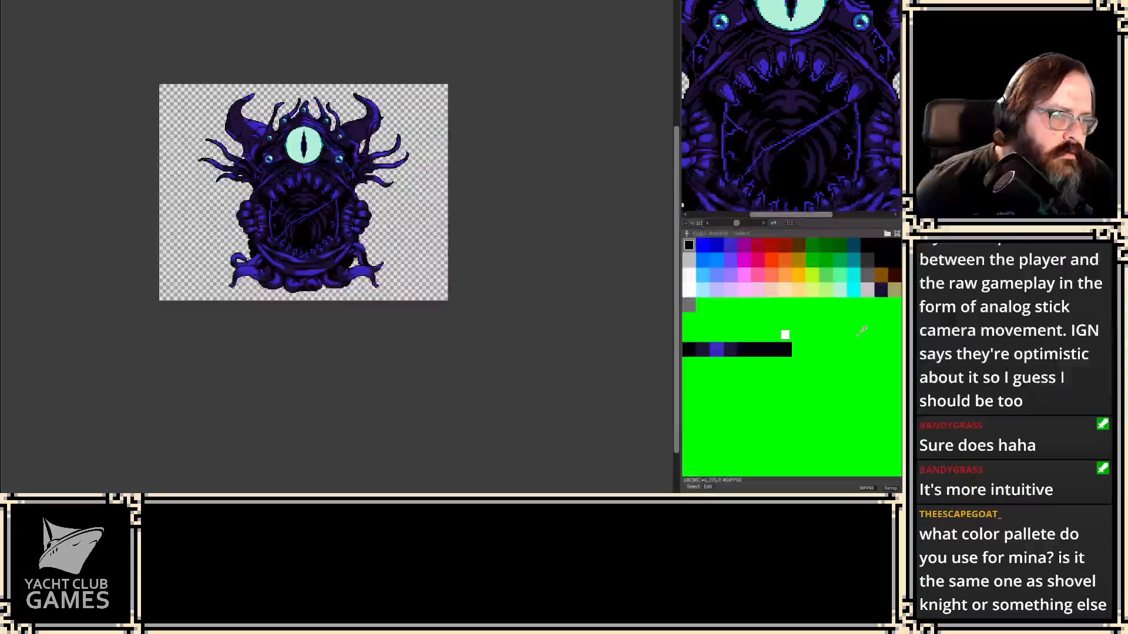
left_click(798, 279)
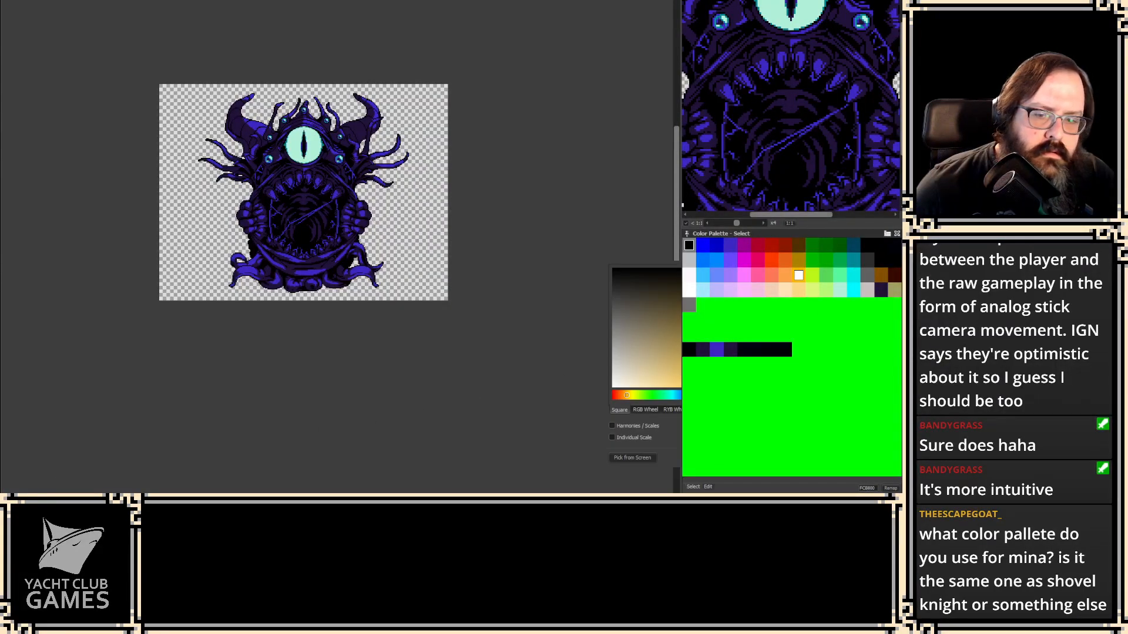
key("ctrl+Tab")
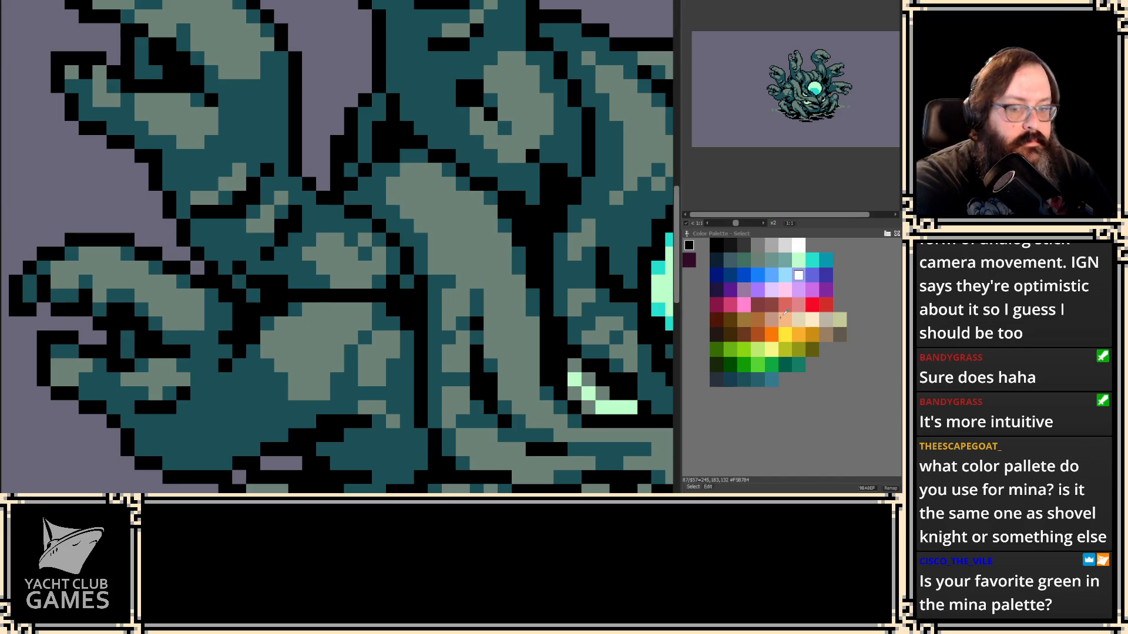
- Compare the dark teal swatch of the one-eyed monster image's palette with the dark blue-teal swatches in the boss sprite's palette
key("ctrl+Tab")
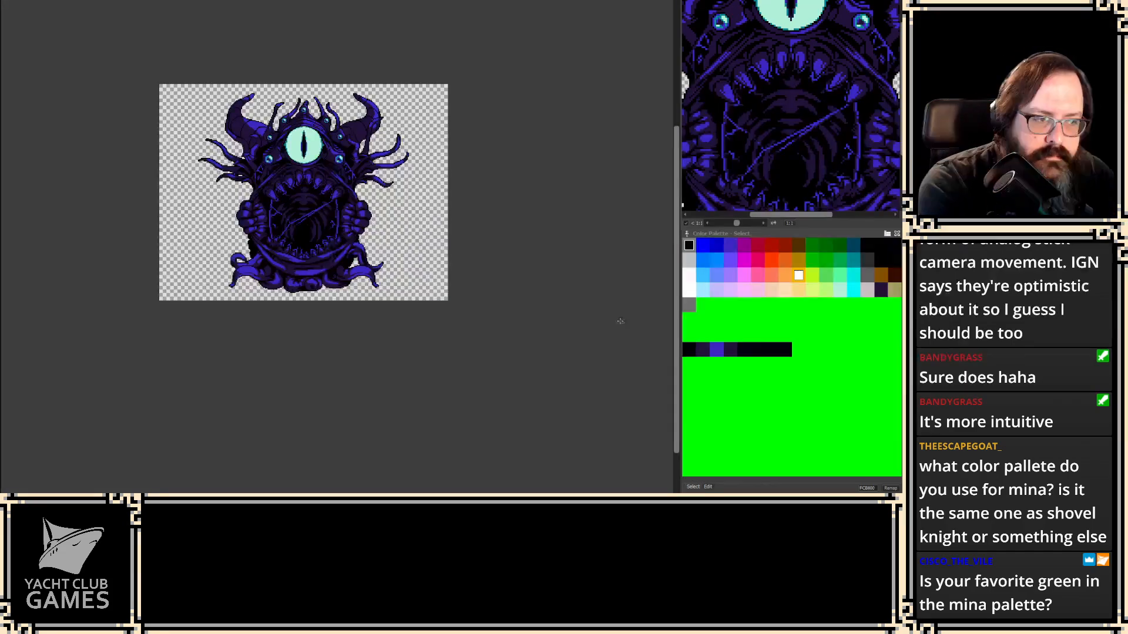
left_click(852, 244)
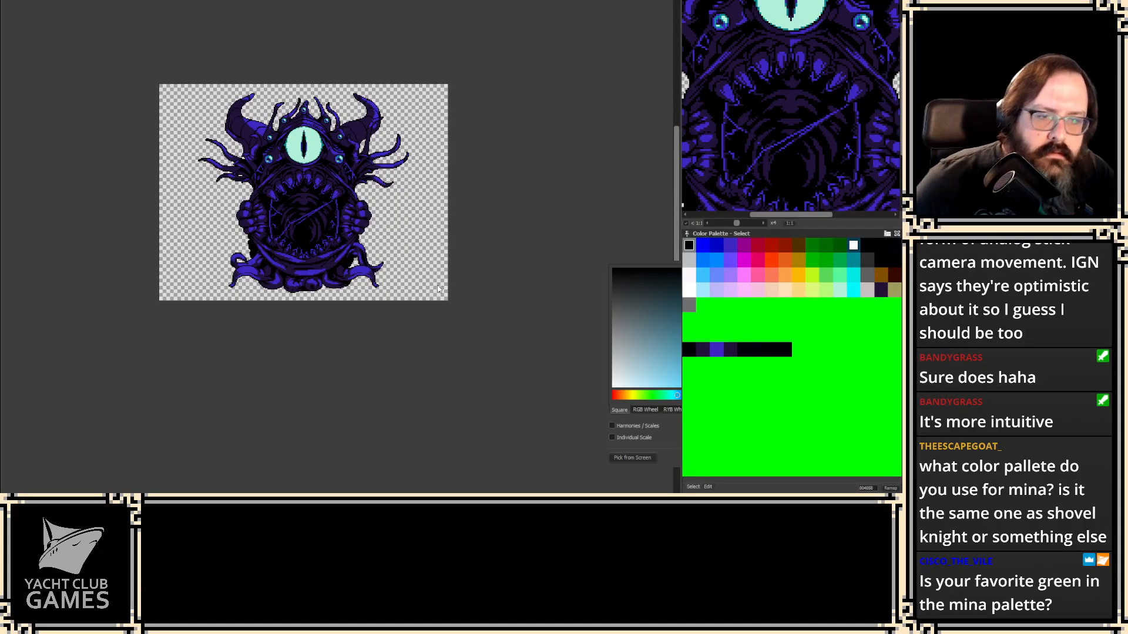
key("ctrl+Tab")
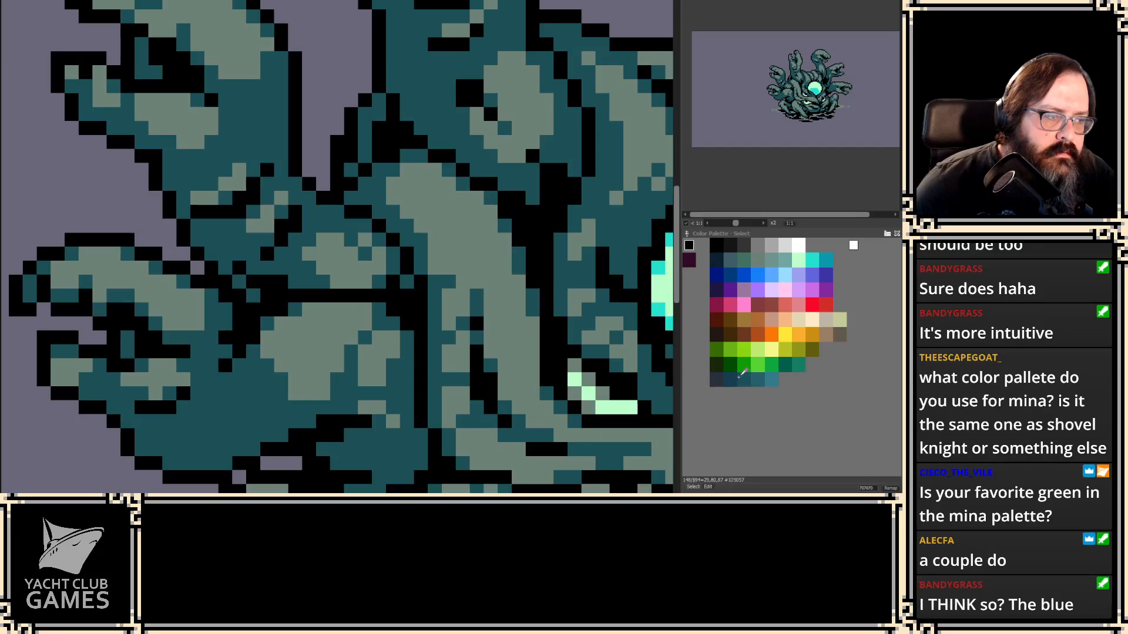
left_click(733, 376)
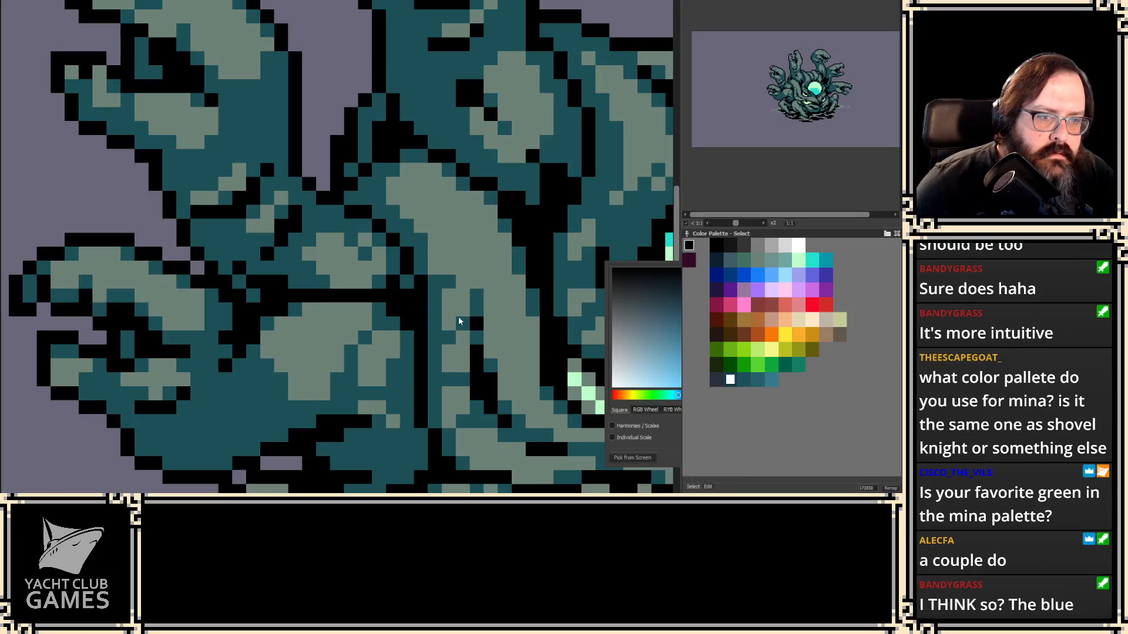
left_click(742, 379)
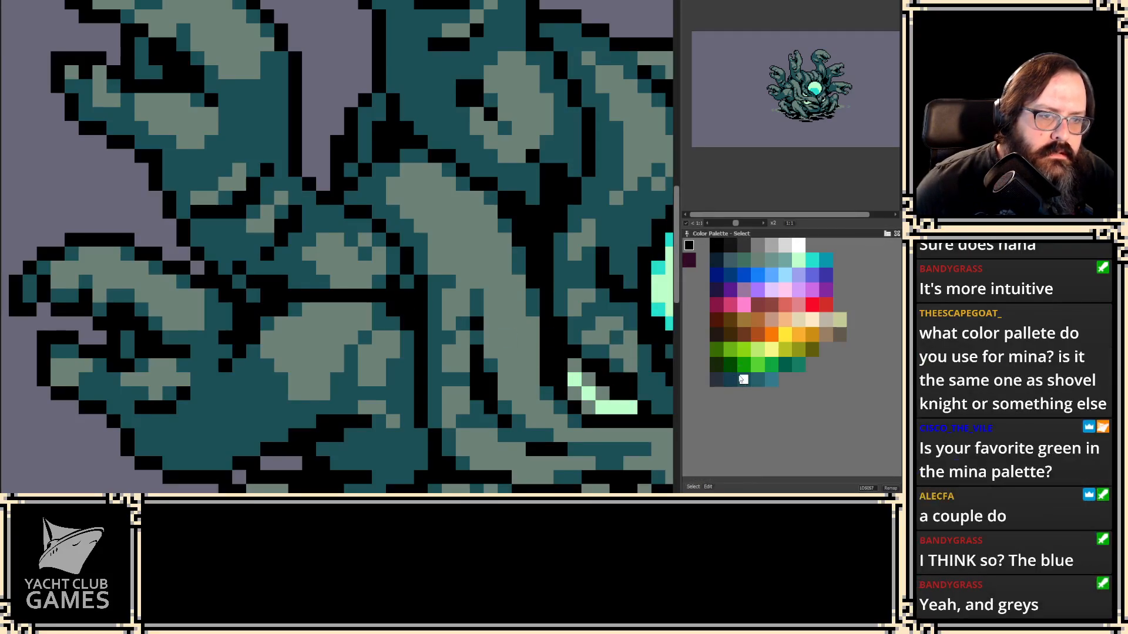
- Review the boss palette by picking its dark blue-teal, green, saturated blue, dark teal and mid grey swatches
left_click(719, 380)
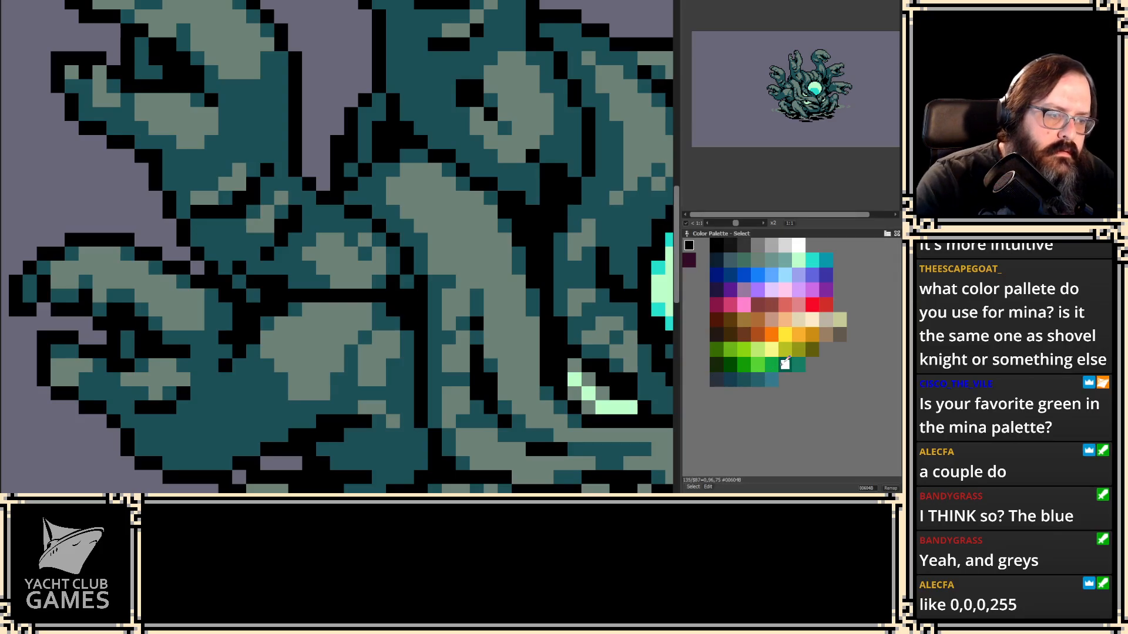
left_click(785, 364)
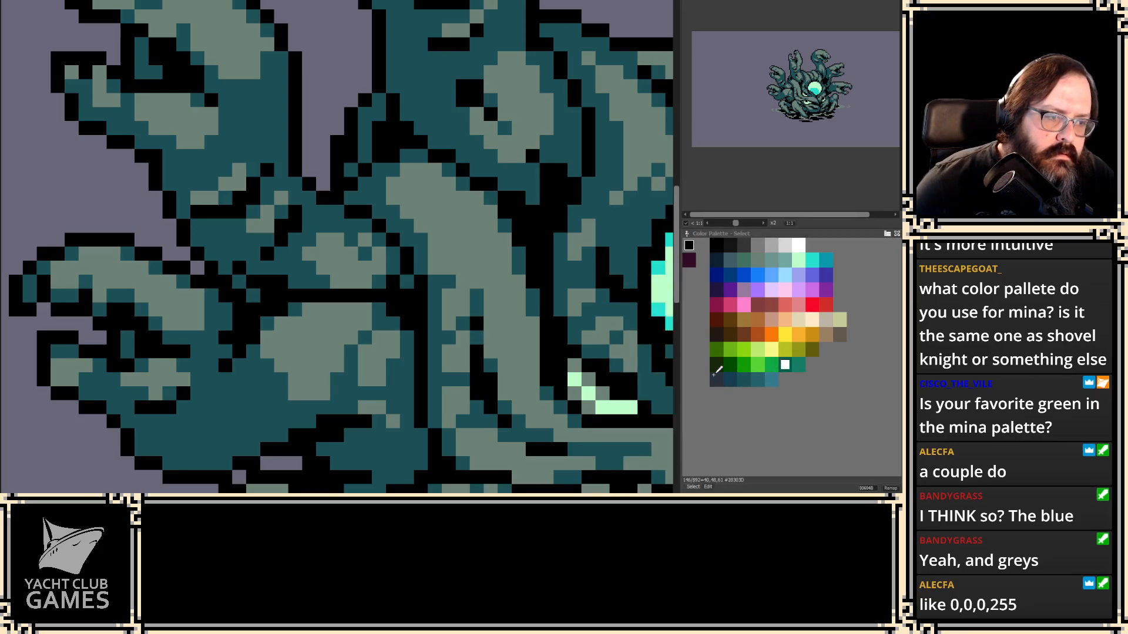
left_click(730, 275)
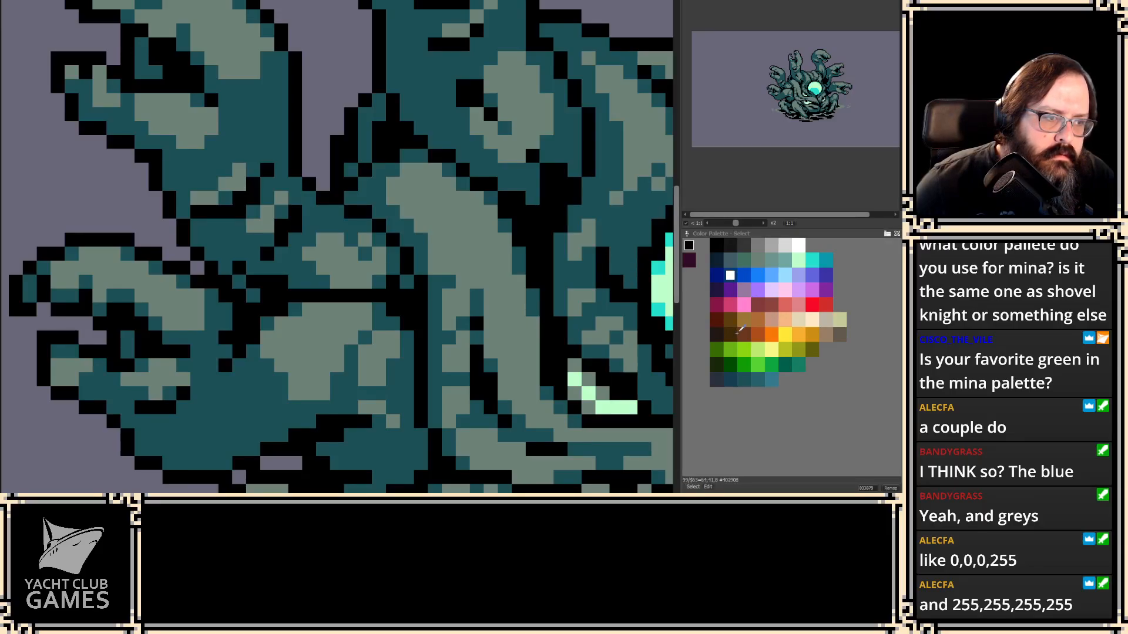
left_click(718, 260)
left_click(730, 260)
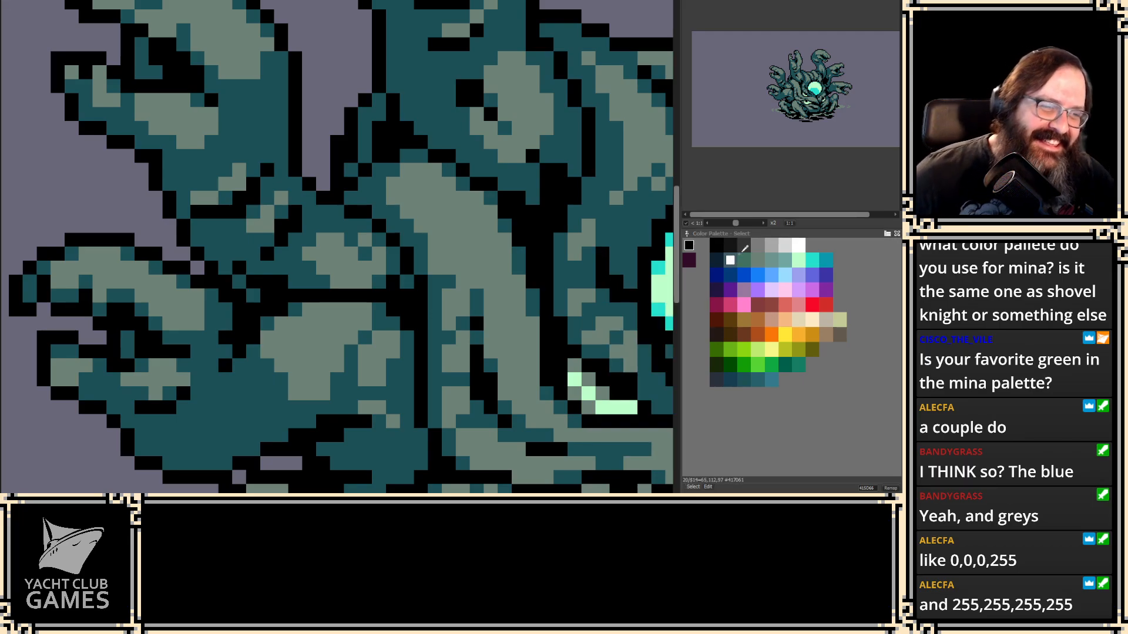
left_click(757, 245)
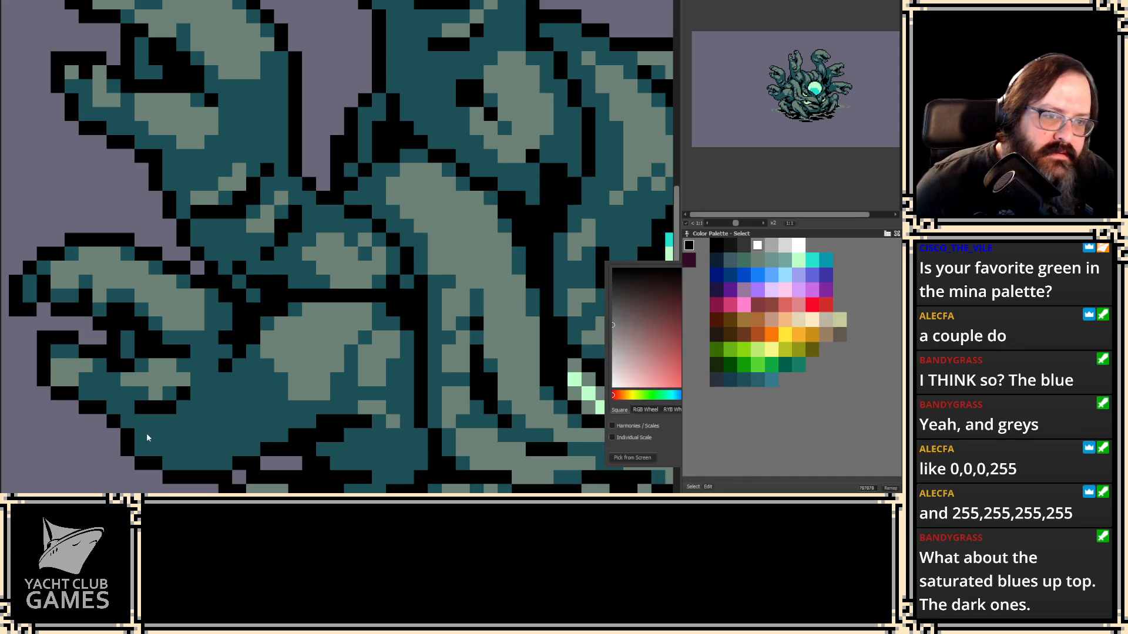
- Switch to the purple one-eyed monster image, inspect its palette's grey swatches, and return to the boss sprite
key("ctrl+Tab")
left_click(691, 249)
left_click(865, 278)
left_click(866, 288)
left_click(867, 275)
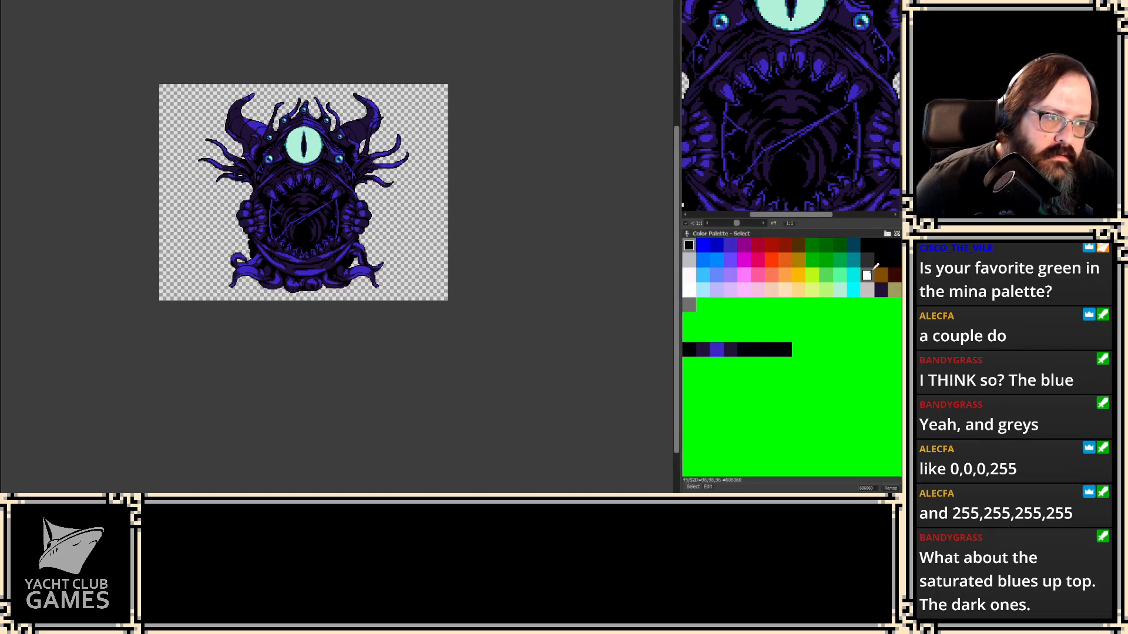
double_click(869, 261)
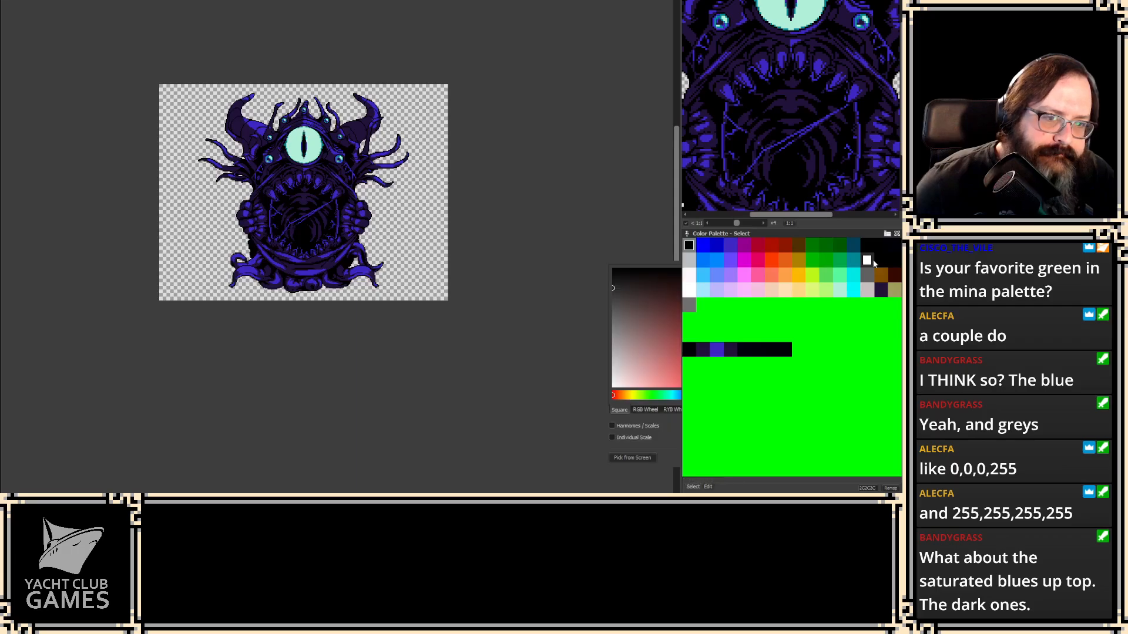
key("Escape")
key("ctrl+Tab")
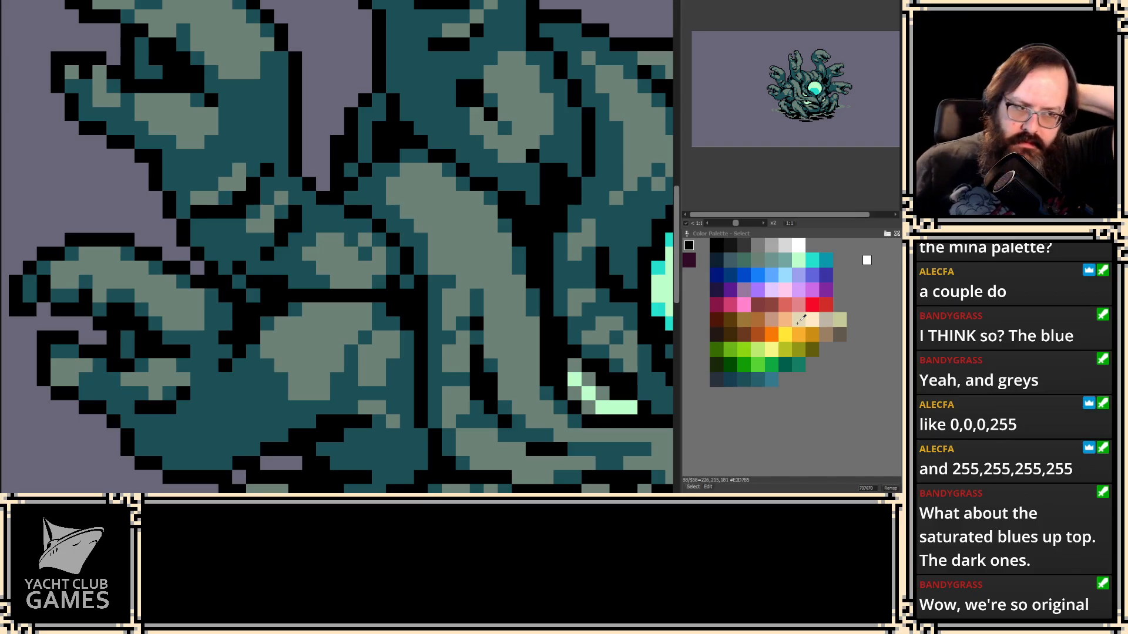
- Examine the boss sprite's raised tentacle heads, left limbs and water ripples up close and as a whole
left_click_drag(491, 295, 291, 268)
scroll(291, 268, "down", 1)
left_click_drag(418, 149, 432, 204)
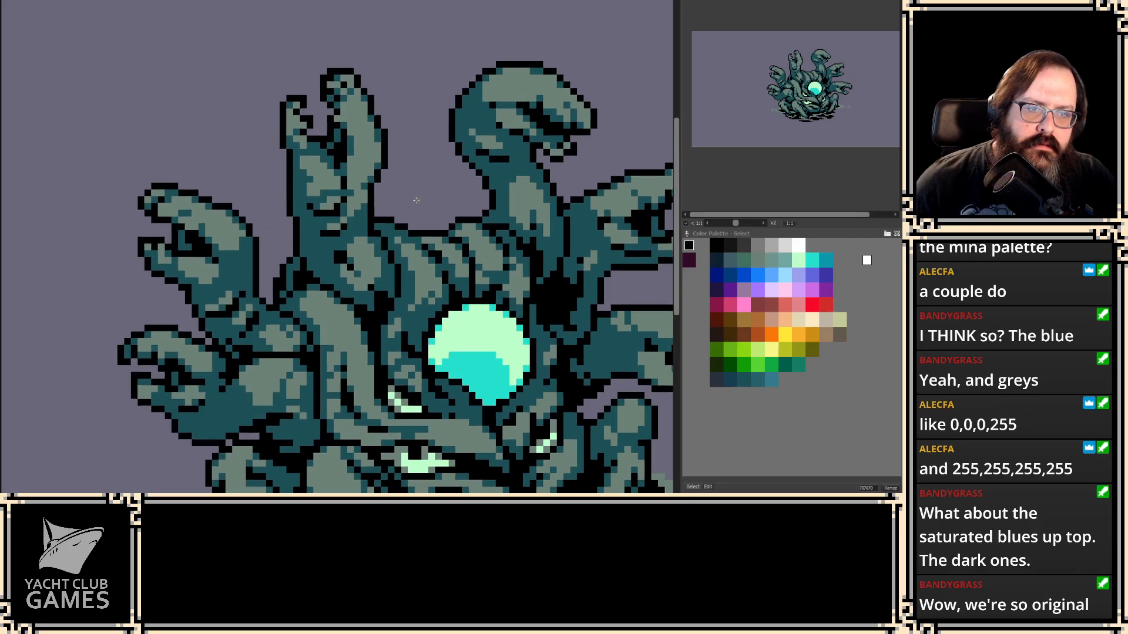
scroll(427, 202, "up", 3)
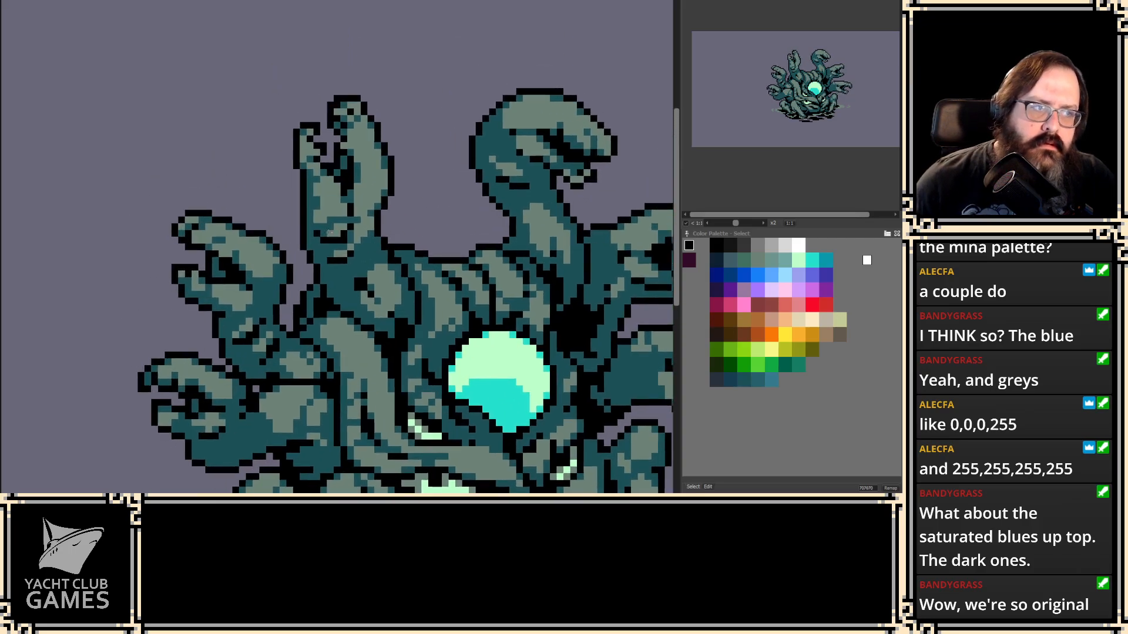
scroll(223, 124, "up", 1)
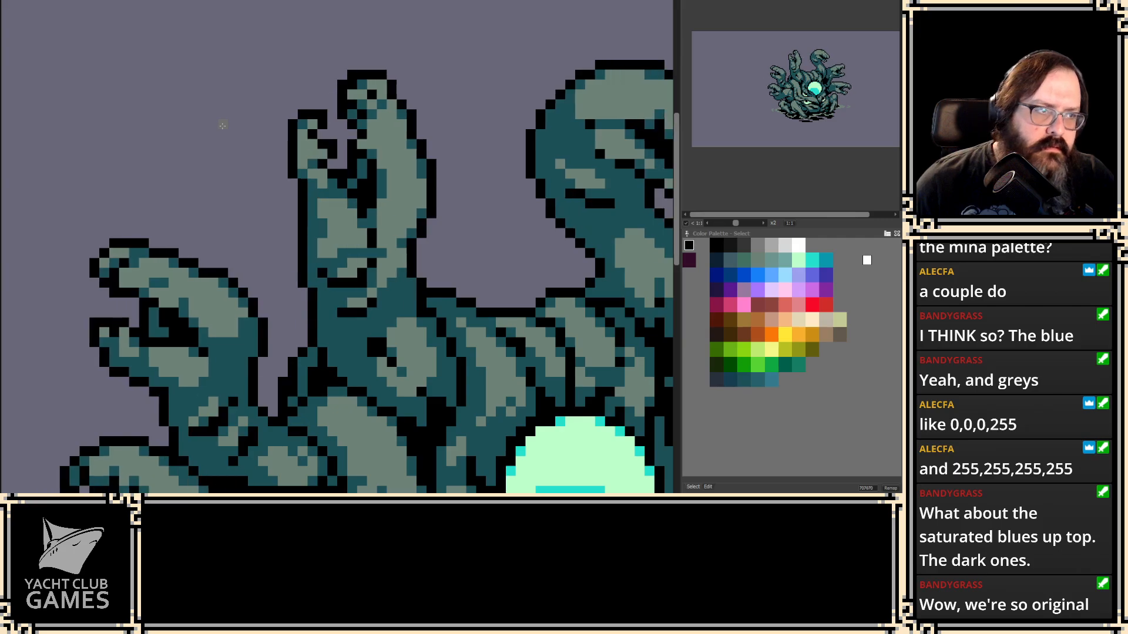
scroll(311, 182, "down", 3)
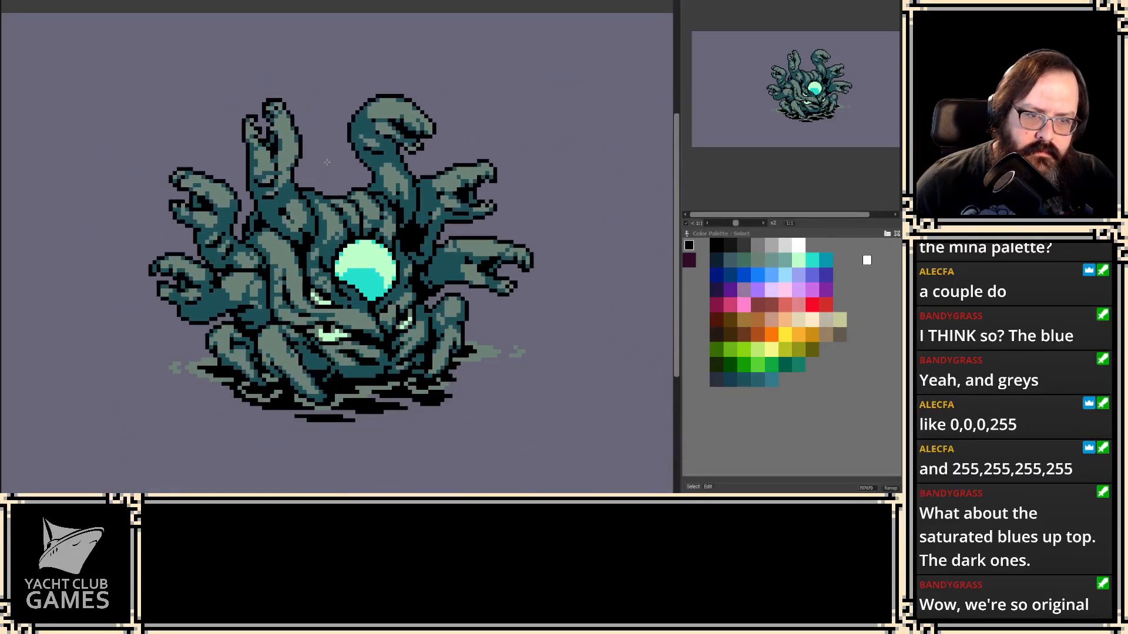
scroll(328, 162, "down", 2)
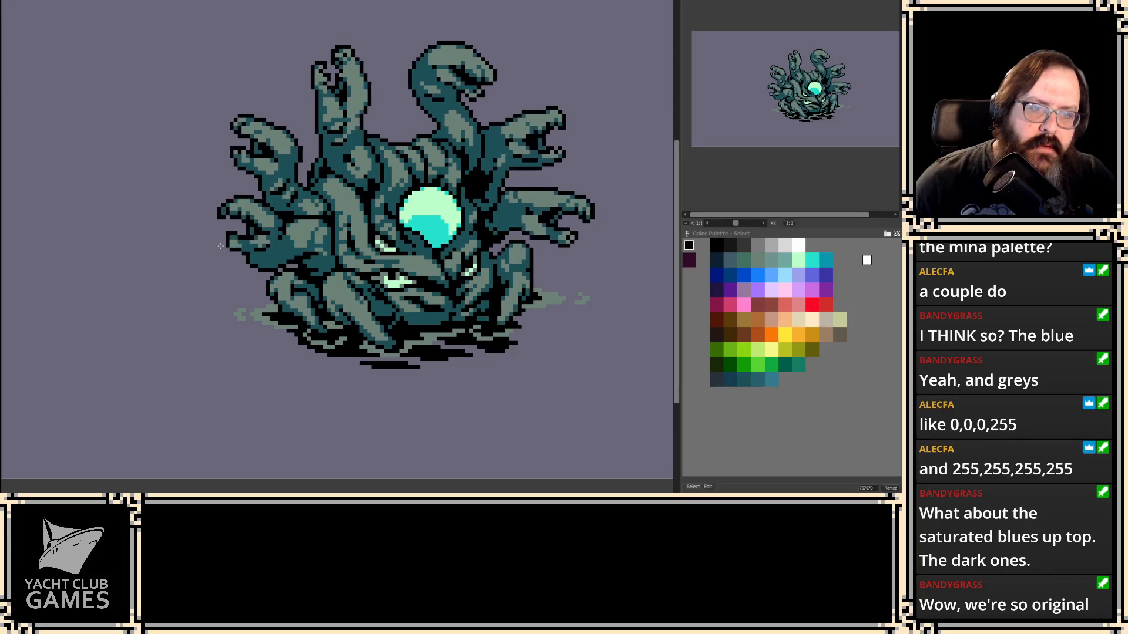
scroll(285, 303, "up", 2)
mouse_move(367, 345)
left_mouse_down()
mouse_move(392, 345)
mouse_move(388, 310)
left_mouse_up()
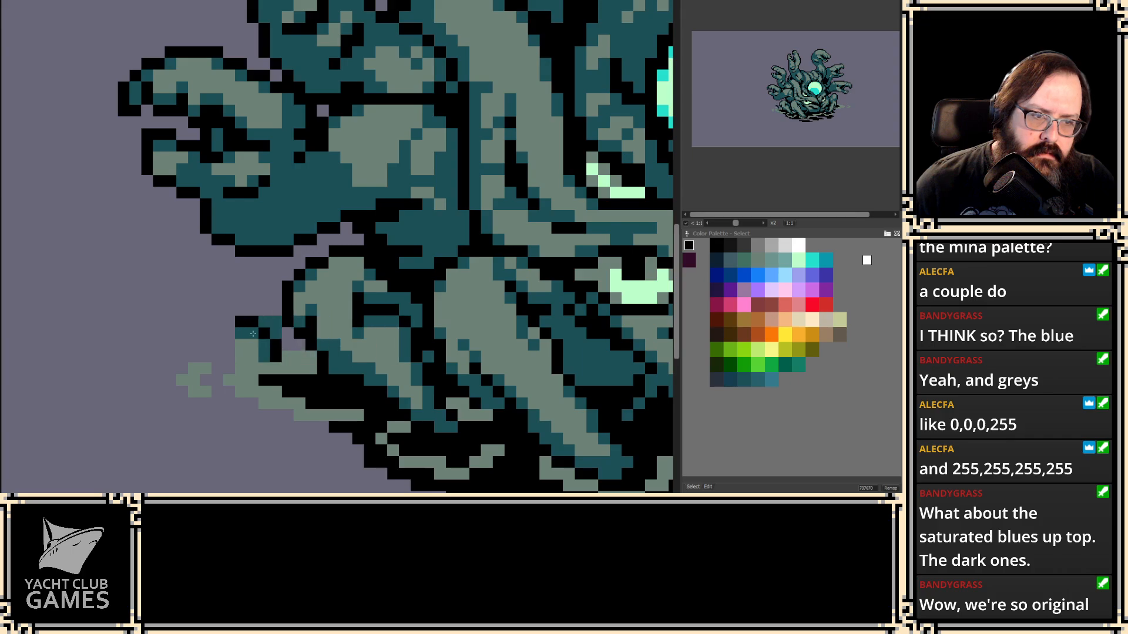
scroll(287, 301, "down", 3)
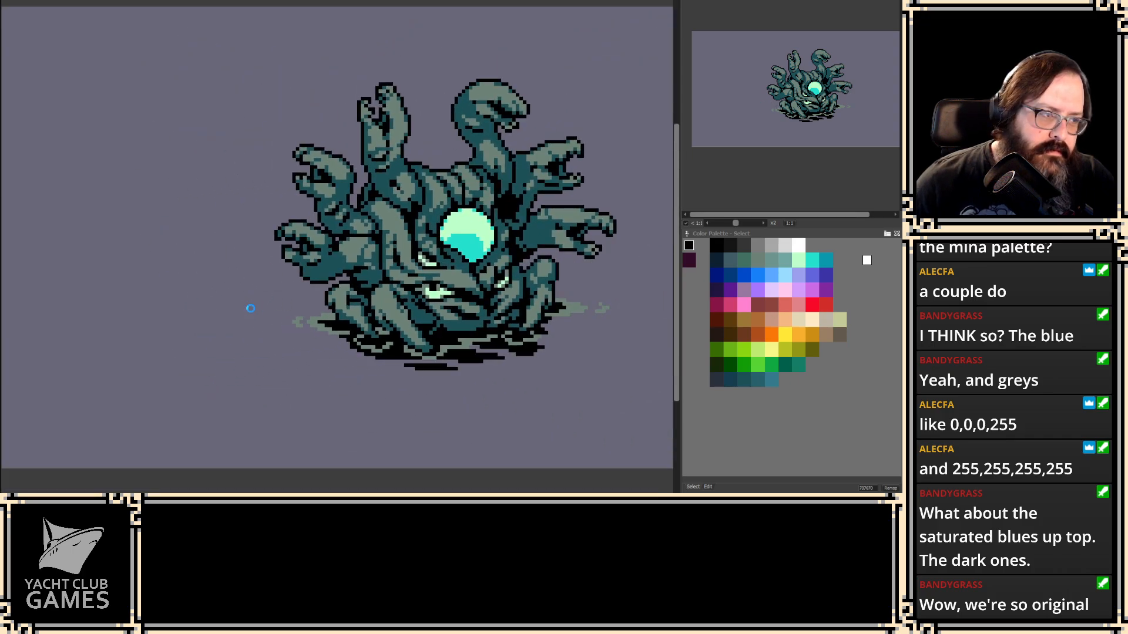
scroll(252, 309, "down", 1)
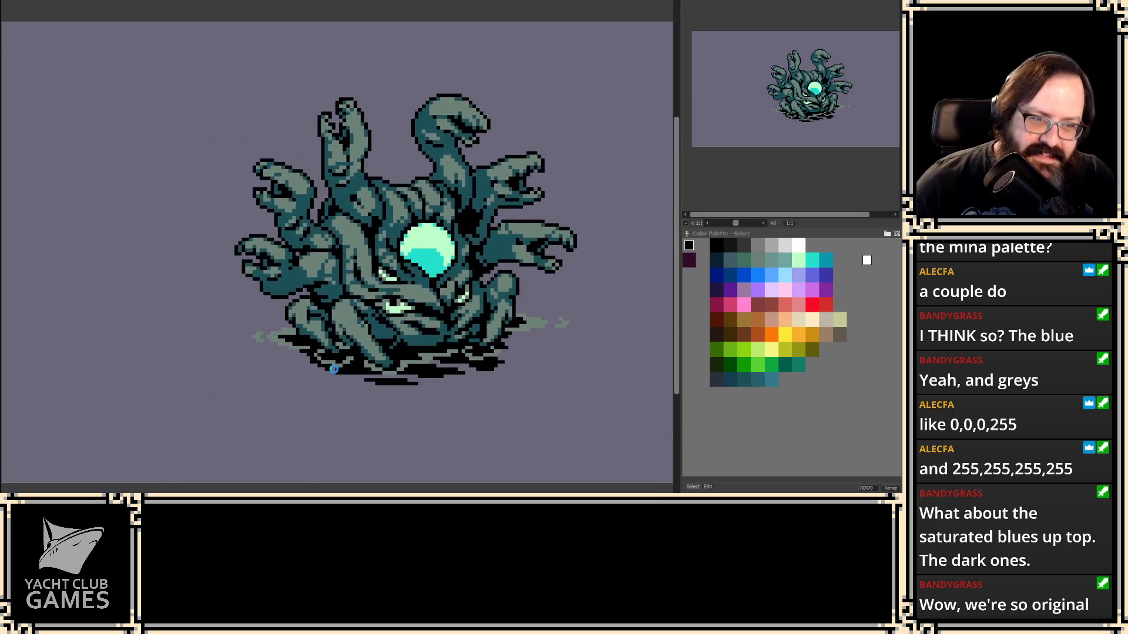
scroll(332, 371, "up", 1)
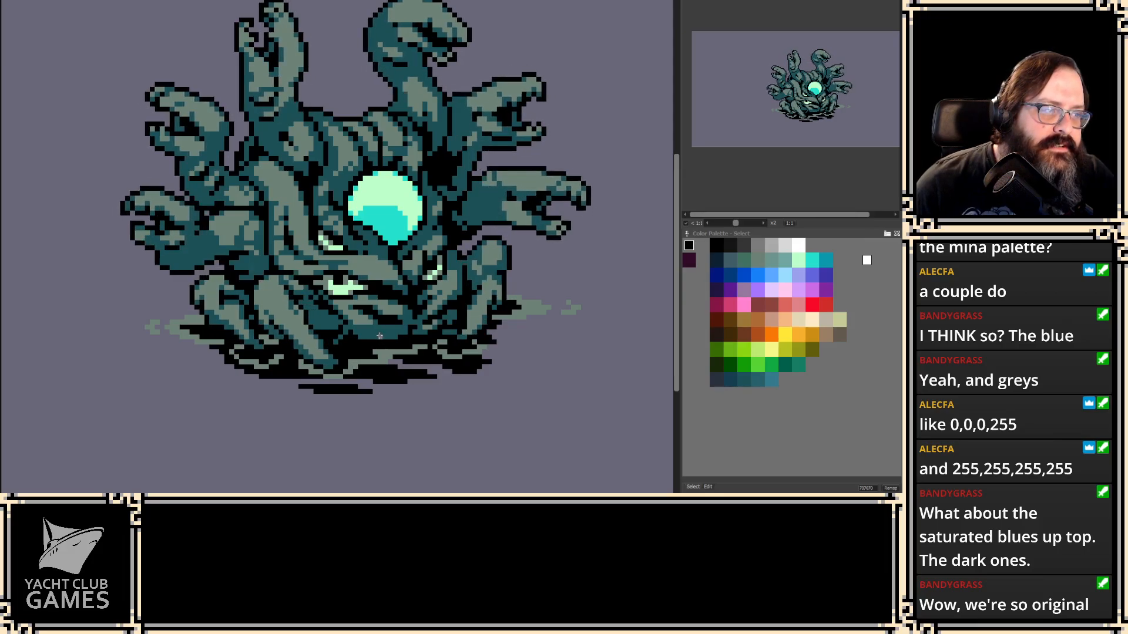
- Compare the boss palette's pure white swatch with the cream off-white swatch in the red mouse sprite's palette
left_click(802, 245)
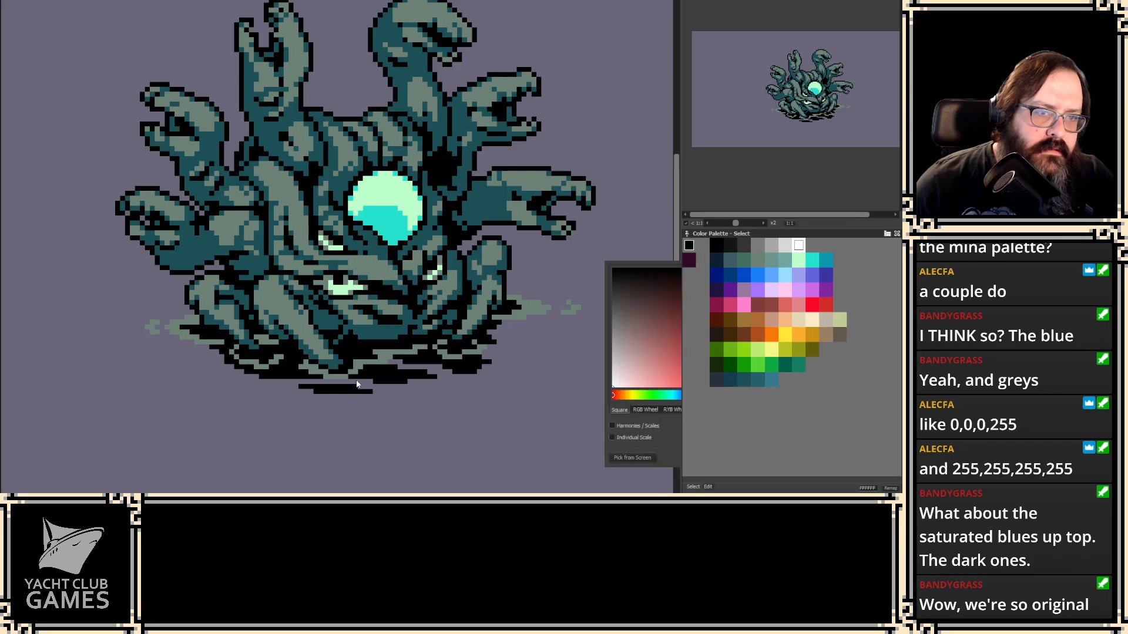
scroll(558, 342, "down", 1)
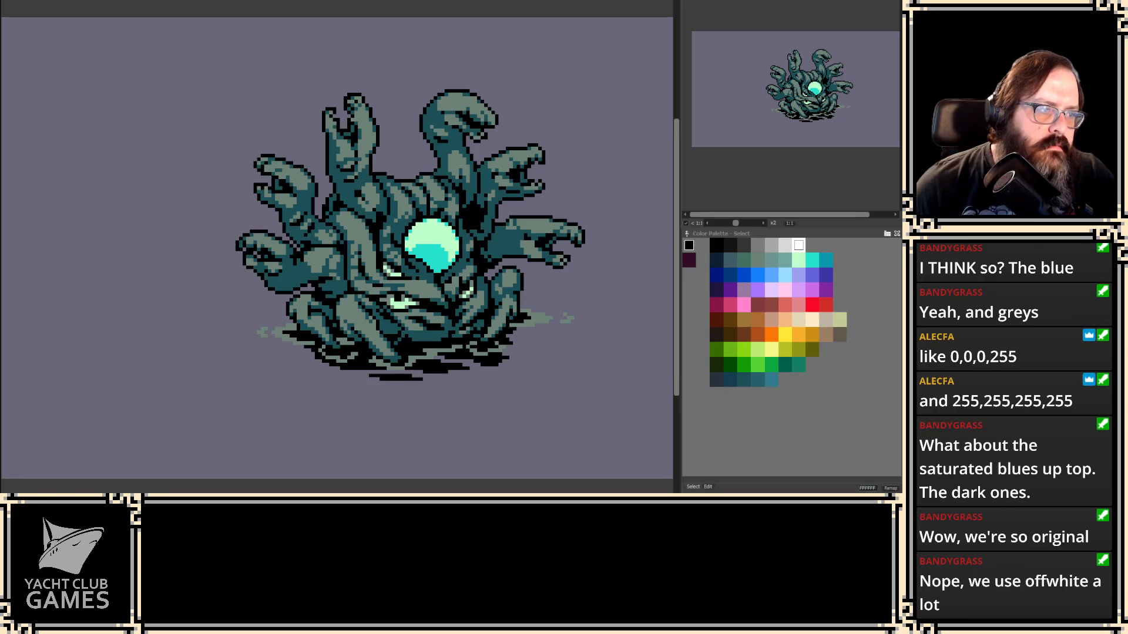
key("ctrl+Tab")
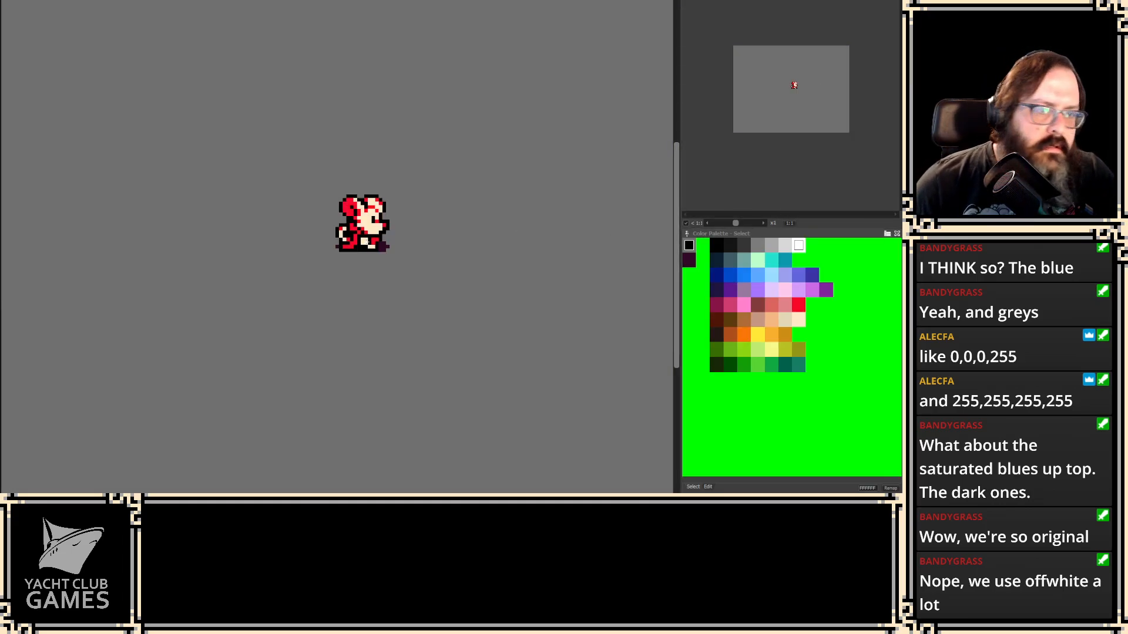
scroll(365, 219, "up", 1)
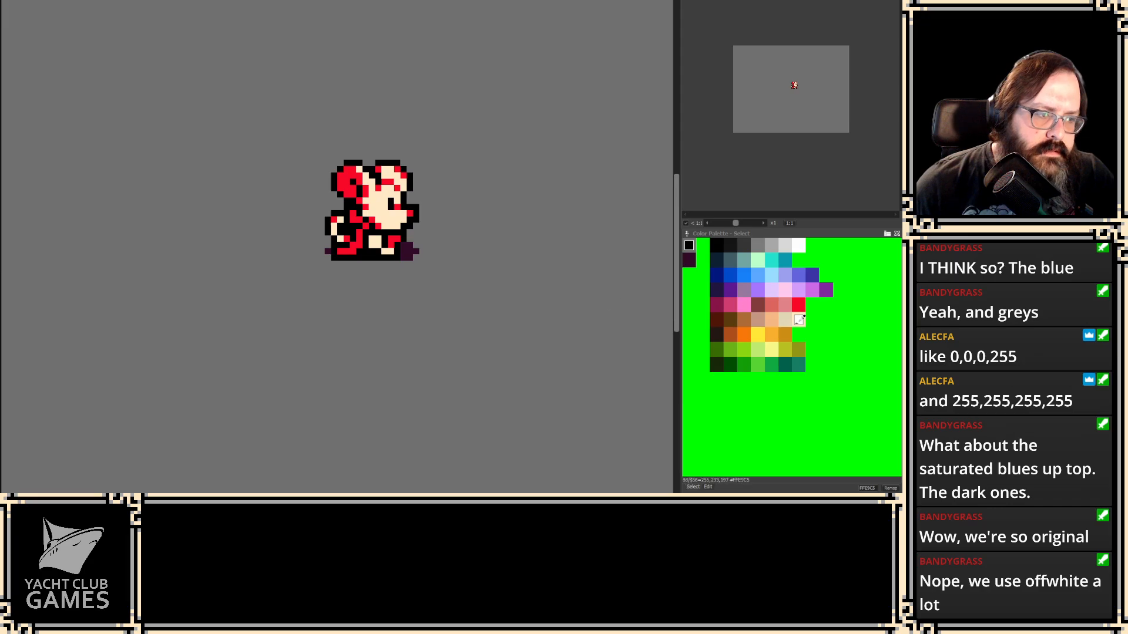
left_click(798, 320)
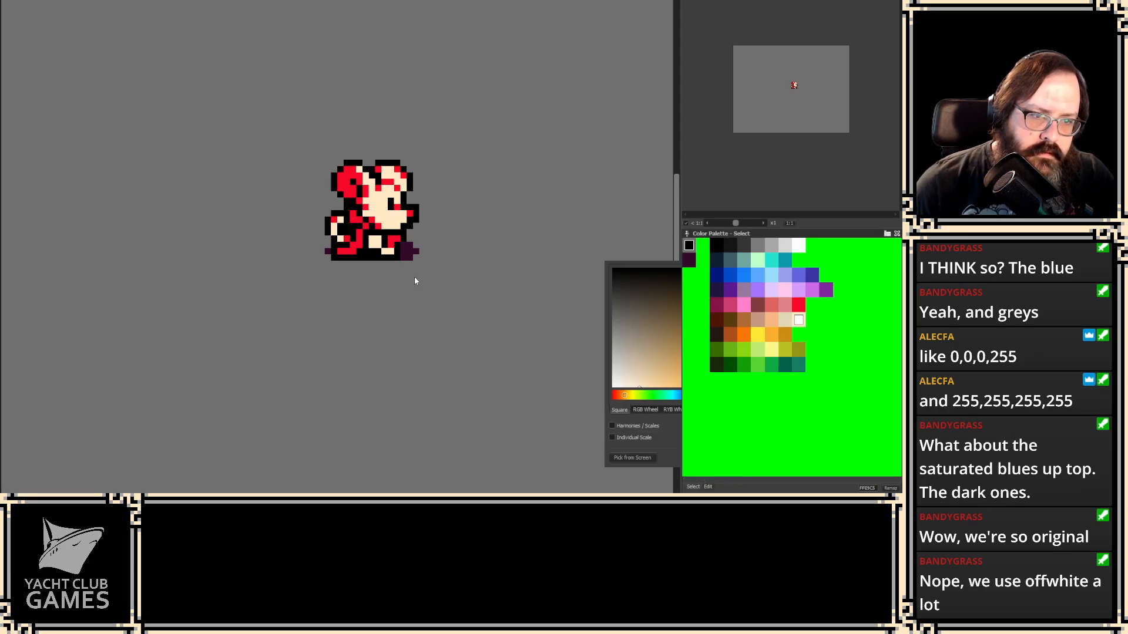
scroll(464, 282, "up", 2)
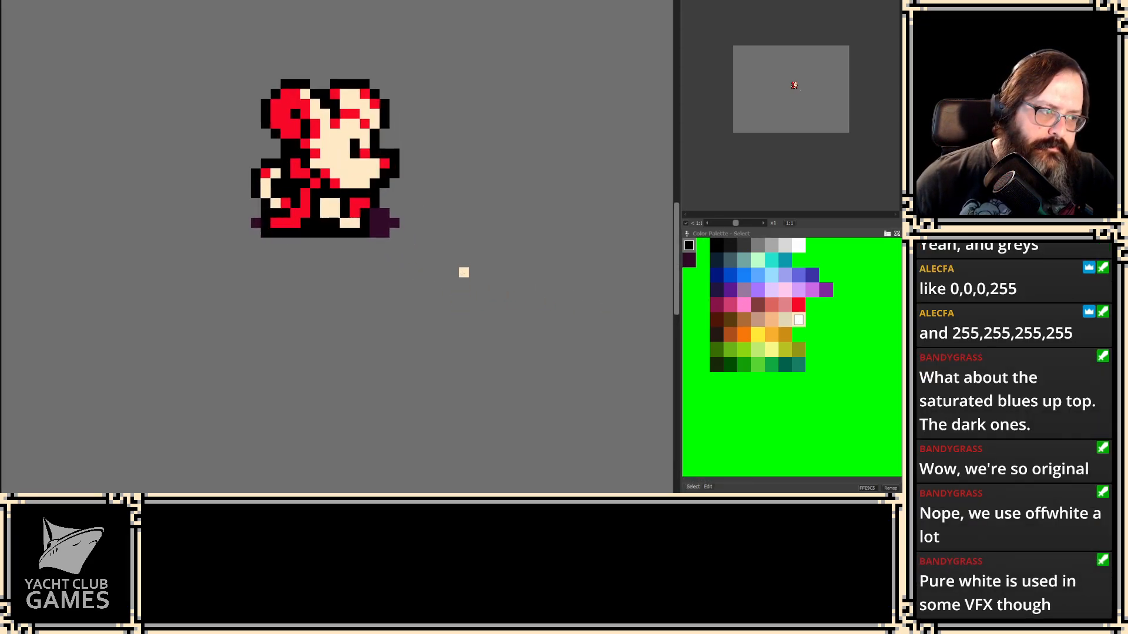
left_click_drag(483, 257, 566, 338)
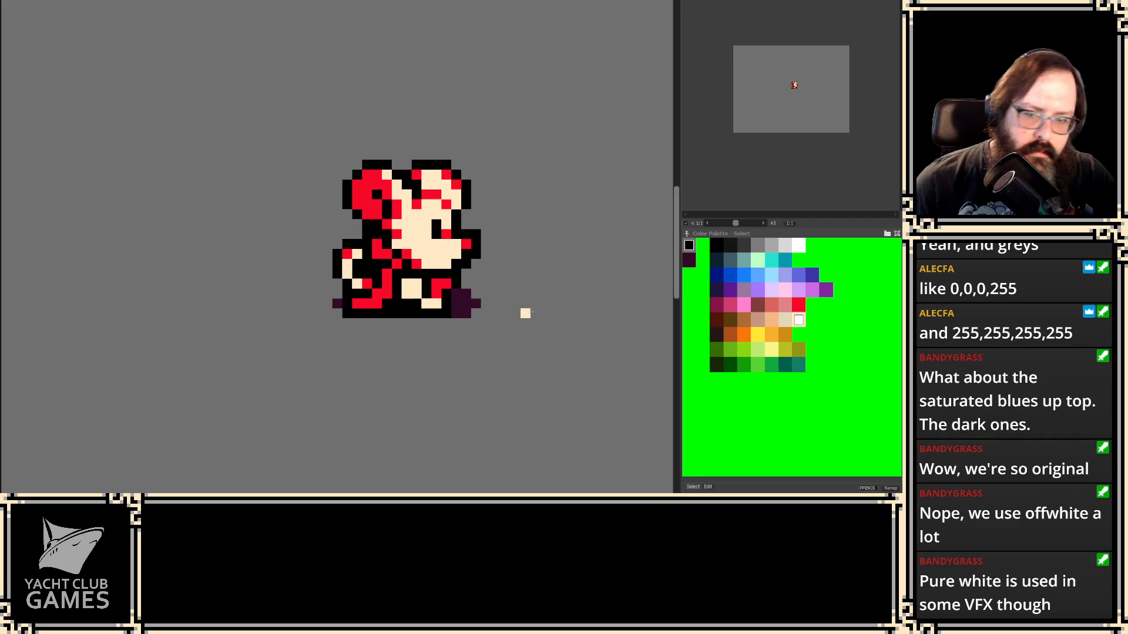
- Return to the boss sprite by way of the one-eyed monster image and look over the whole figure
key("ctrl+Tab")
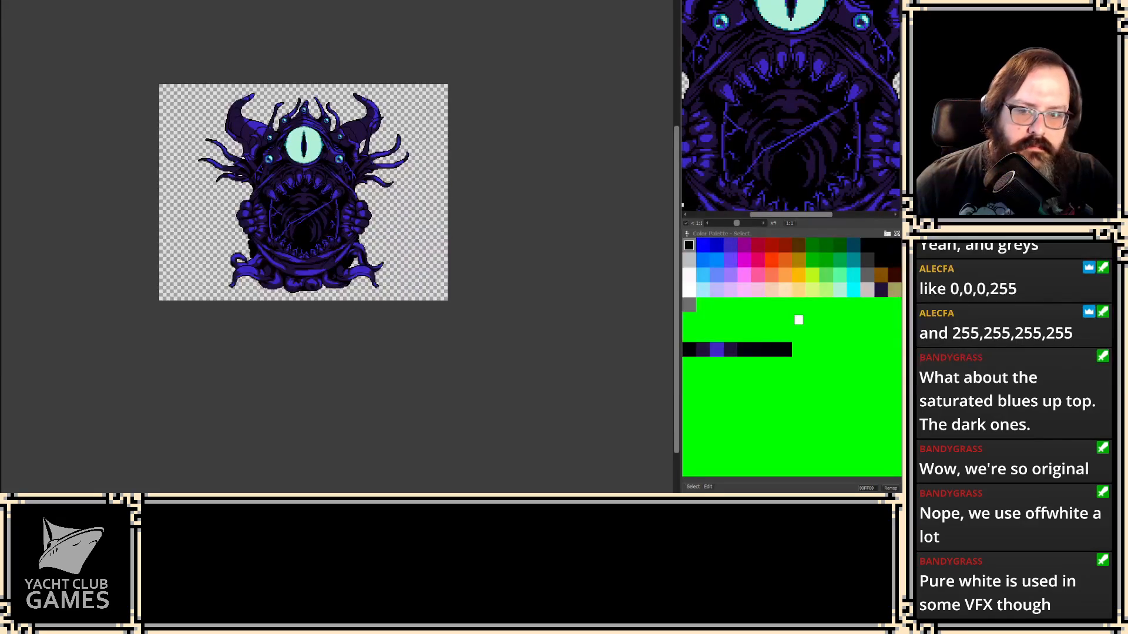
key("ctrl+Tab")
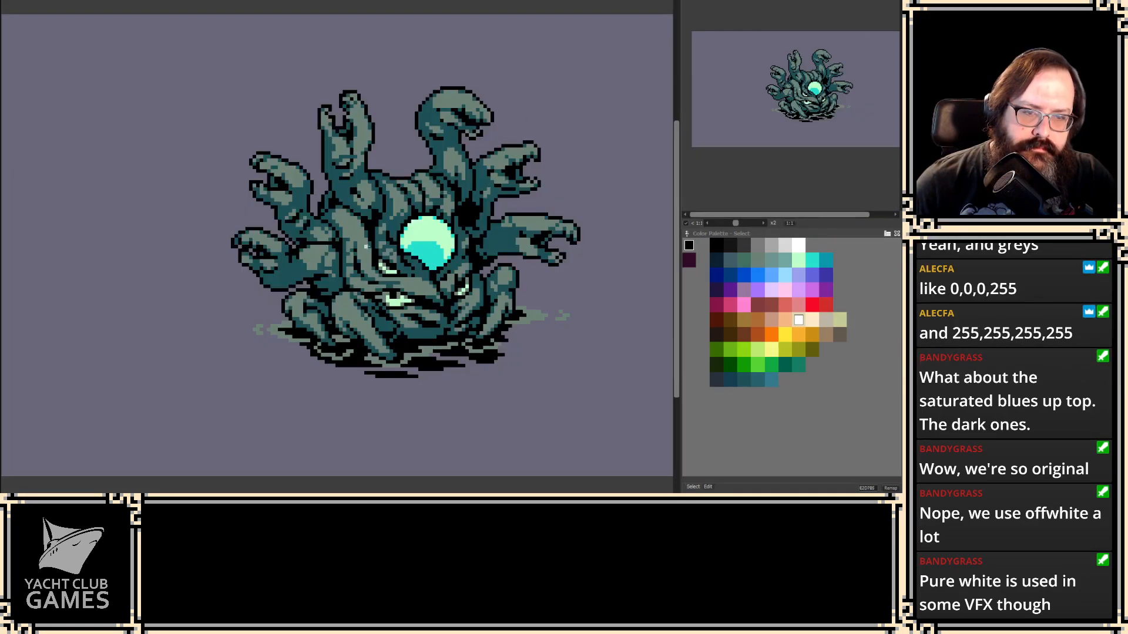
key("ctrl+Tab")
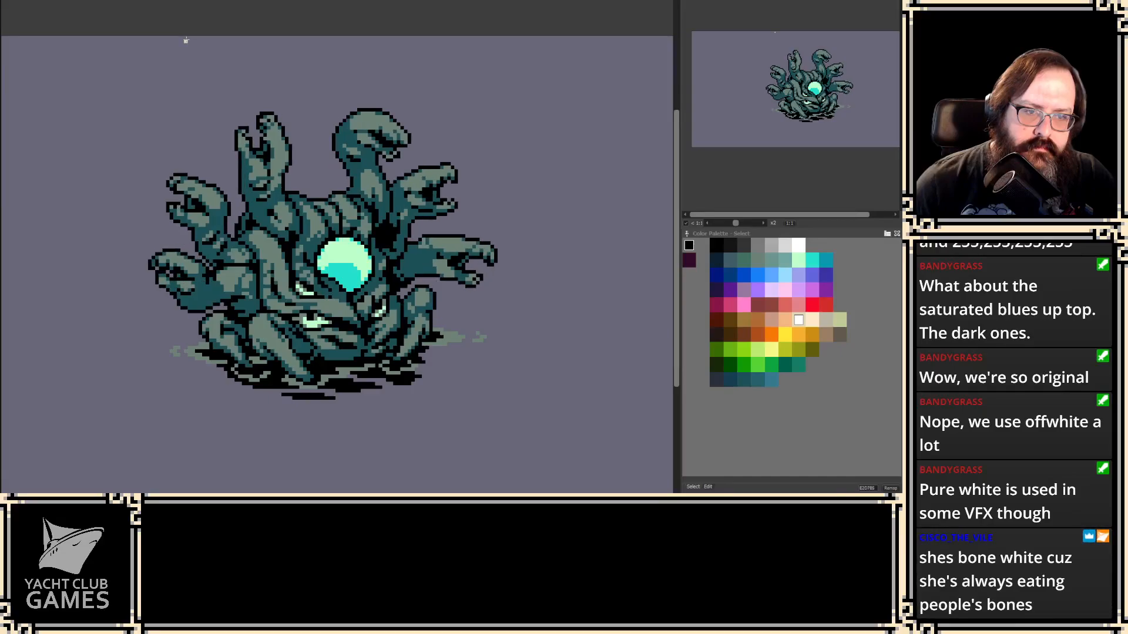
scroll(176, 71, "down", 2)
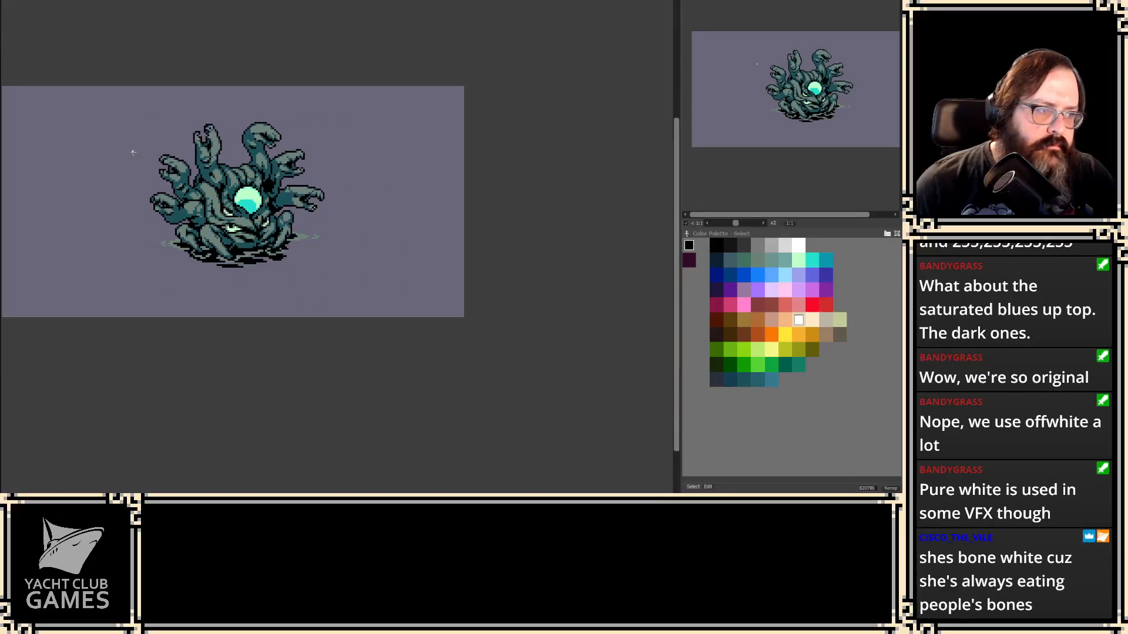
scroll(188, 222, "up", 2)
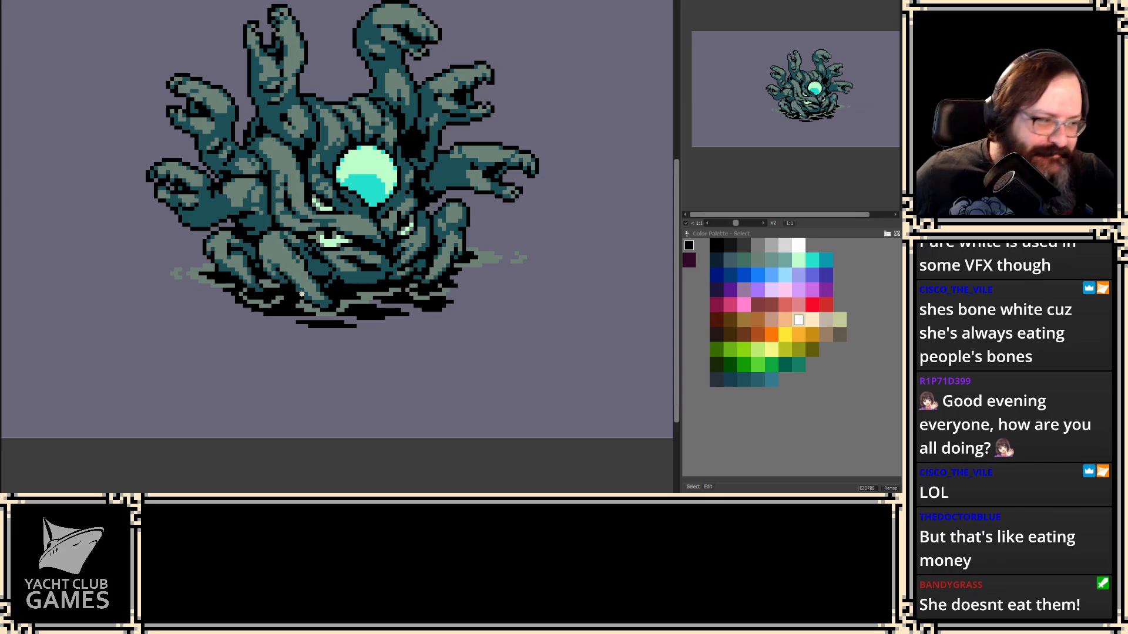
left_click_drag(566, 135, 458, 172)
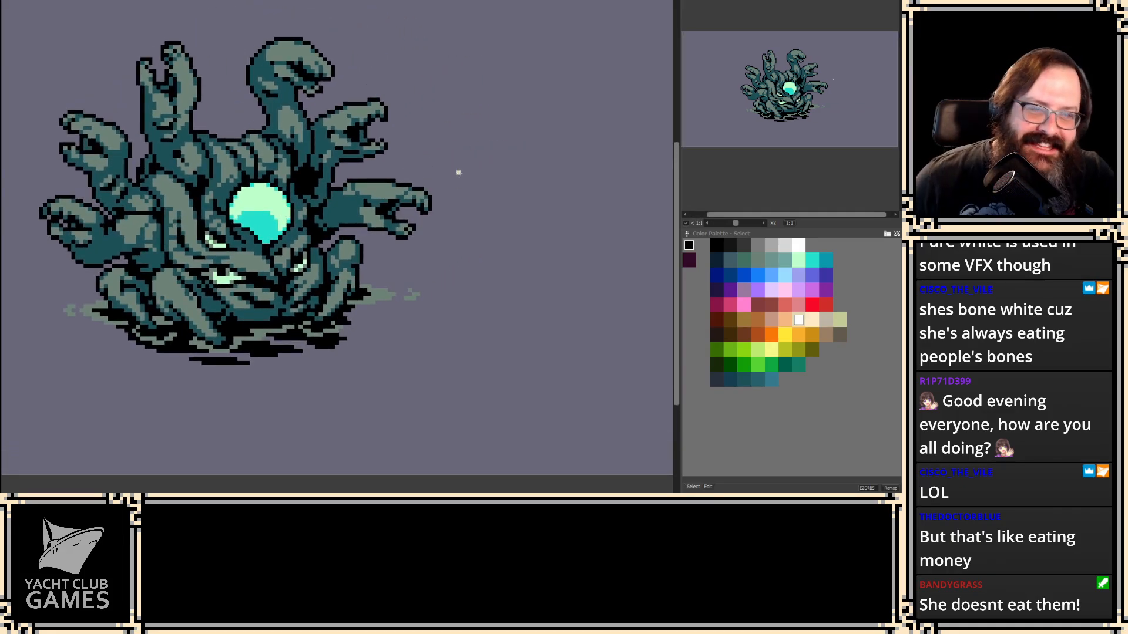
- Show the tile grid over the boss's face and compare the small eye beside the orb before and after the last change
scroll(175, 244, "up", 6)
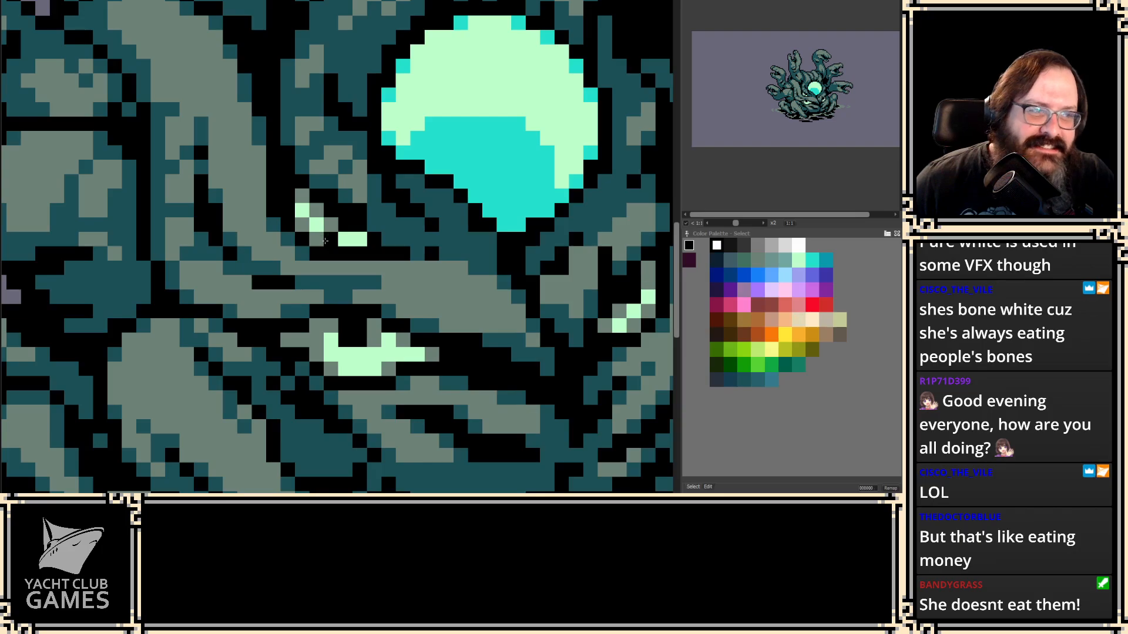
scroll(295, 315, "up", 2)
key("g")
key("ctrl+z")
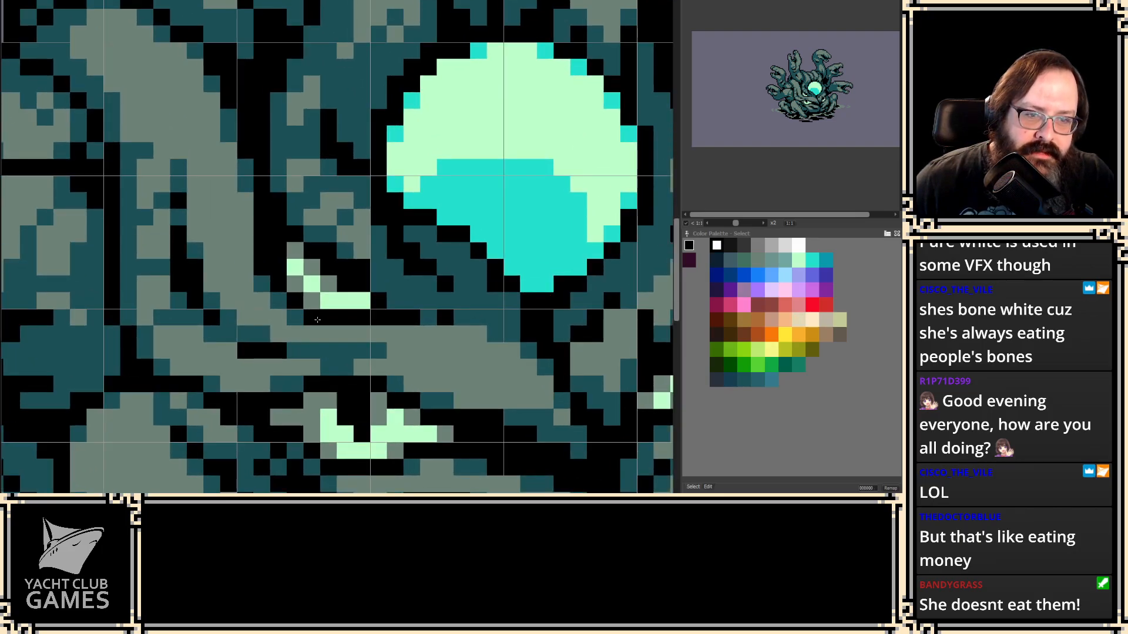
key("ctrl+y")
key("ctrl+z")
key("ctrl+y")
- Try painting out the small glowing eye beside the orb while keeping a few grey-green pixels, and undo the attempt
left_click(359, 302)
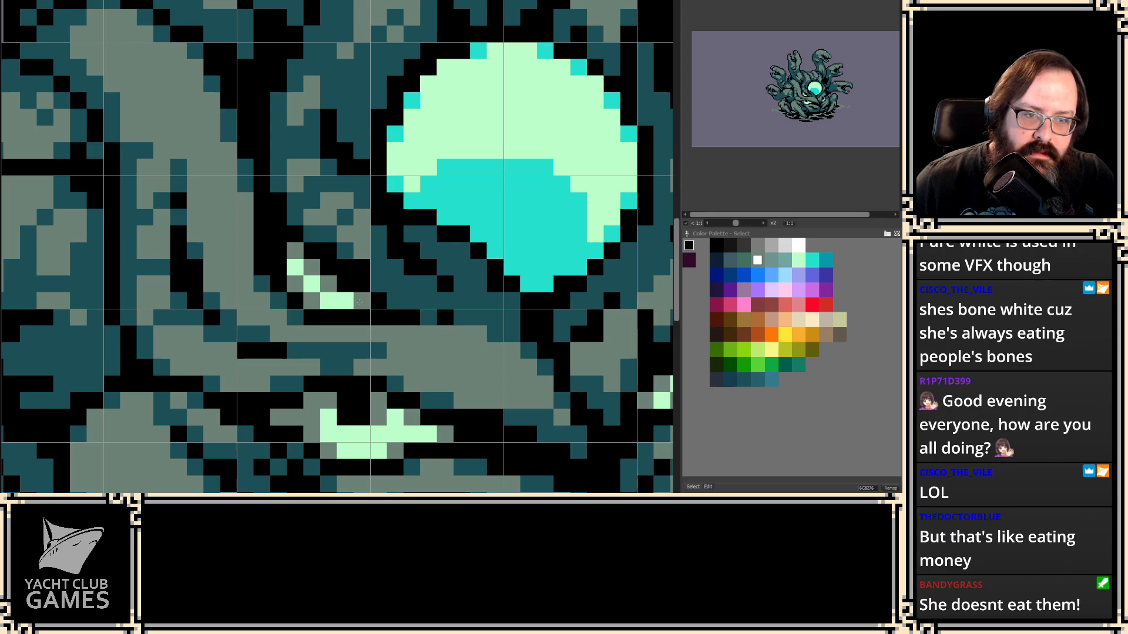
left_click_drag(295, 268, 352, 301)
left_click(325, 294)
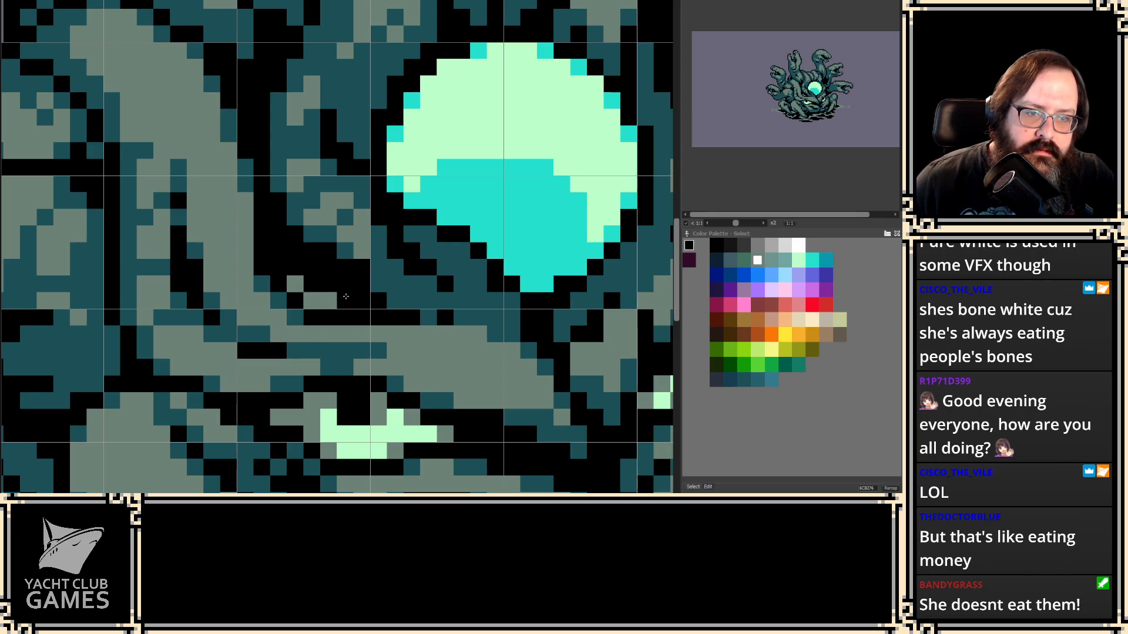
key("ctrl+z")
key("ctrl+z")
key("ctrl+z")
key("ctrl+z")
- Paint out the small glowing eye below and left of the orb with black and dark teal pixels
mouse_move(370, 297)
left_mouse_down()
mouse_move(331, 294)
mouse_move(280, 246)
mouse_move(312, 299)
left_mouse_up()
left_click(399, 274, "alt")
mouse_move(361, 268)
left_mouse_down()
mouse_move(298, 228)
mouse_move(279, 201)
left_mouse_up()
left_click(362, 282)
left_click(443, 276)
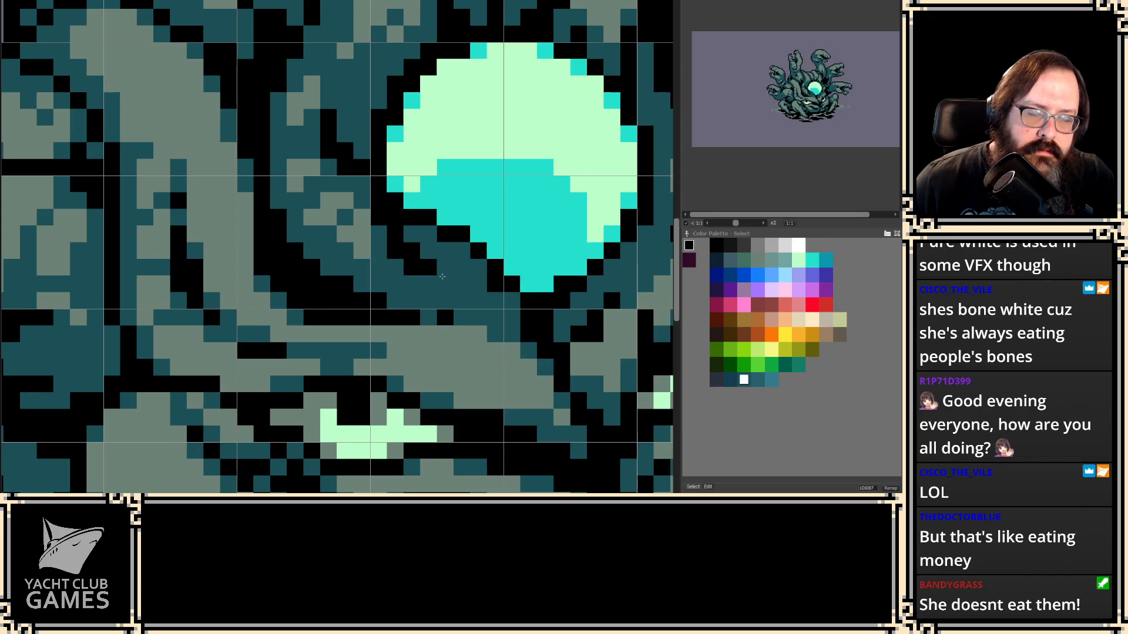
- Add a black pixel to the shading below the orb and pick up the nearly closed small eye from the adjacent frame as a brush
left_click(438, 279)
key("1")
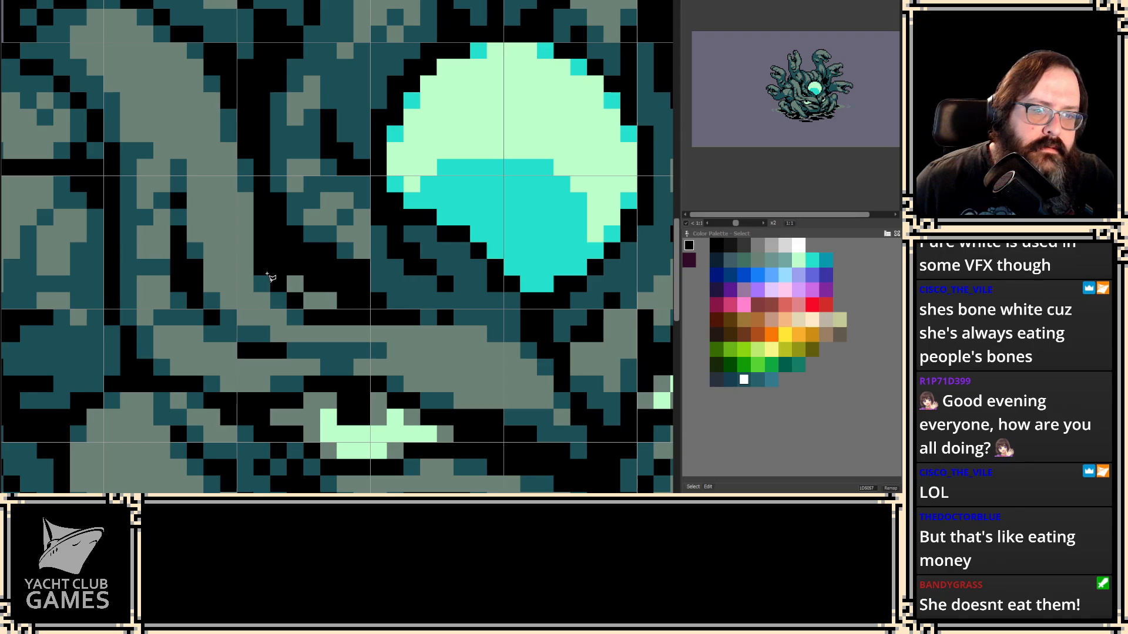
key("b")
mouse_move(245, 184)
left_mouse_down()
mouse_move(294, 212)
mouse_move(361, 300)
left_mouse_up()
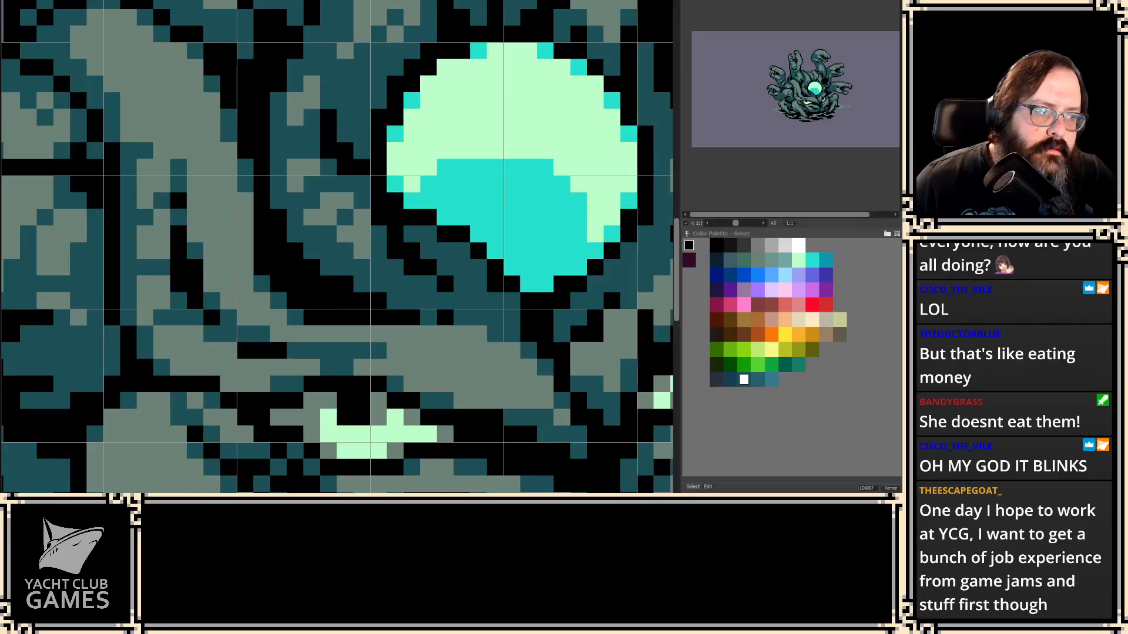
- Touch up the dark outline above the lower glowing eye with black and compare the small eye's blink across the frames
left_click_drag(240, 366, 230, 252)
scroll(230, 253, "down", 2)
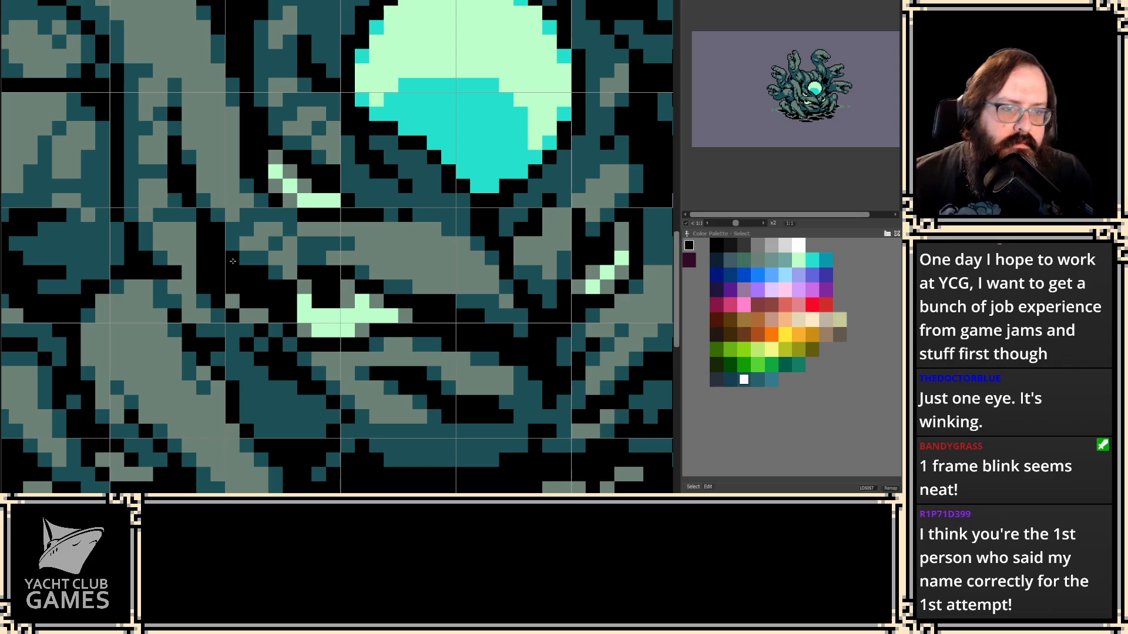
scroll(233, 261, "down", 2)
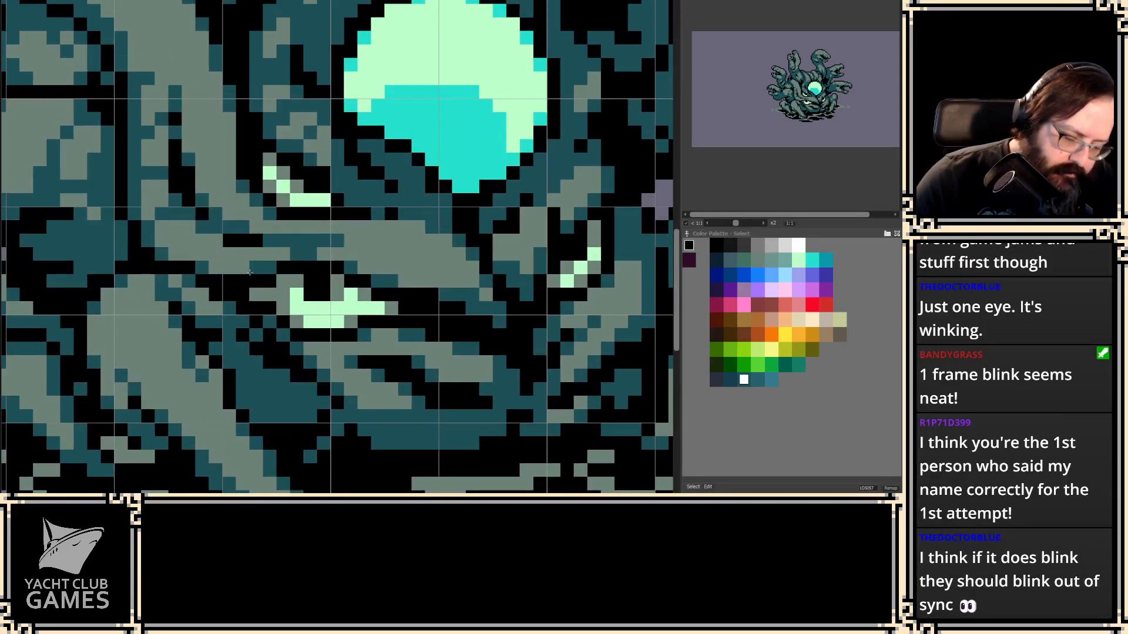
scroll(253, 271, "up", 1)
scroll(282, 259, "up", 1)
right_click(294, 251)
left_click(259, 249)
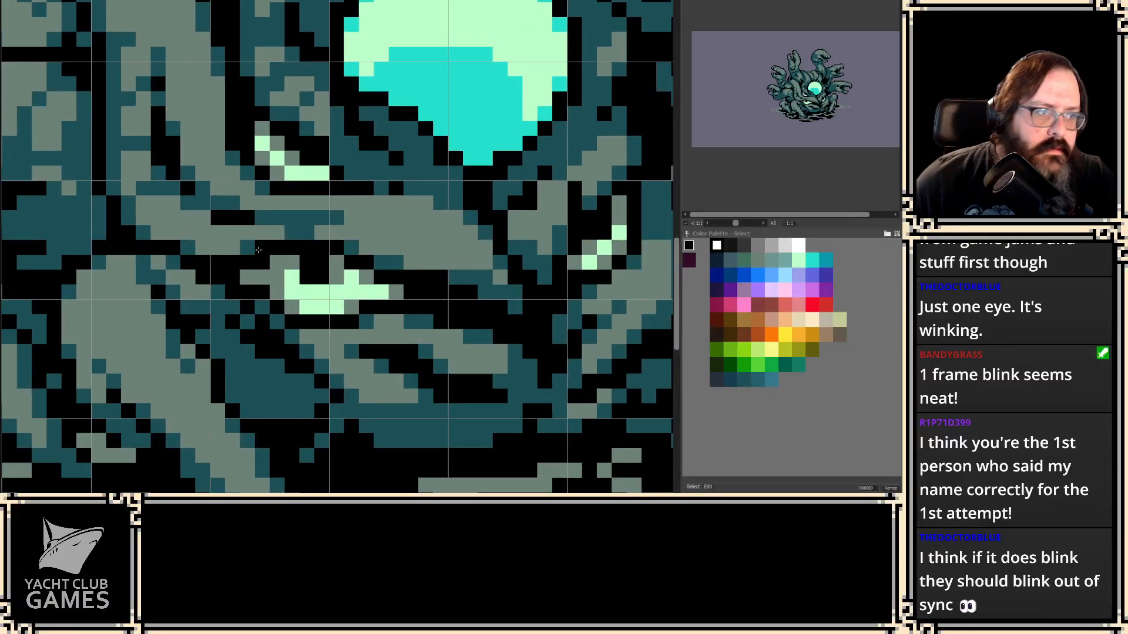
left_click(277, 158)
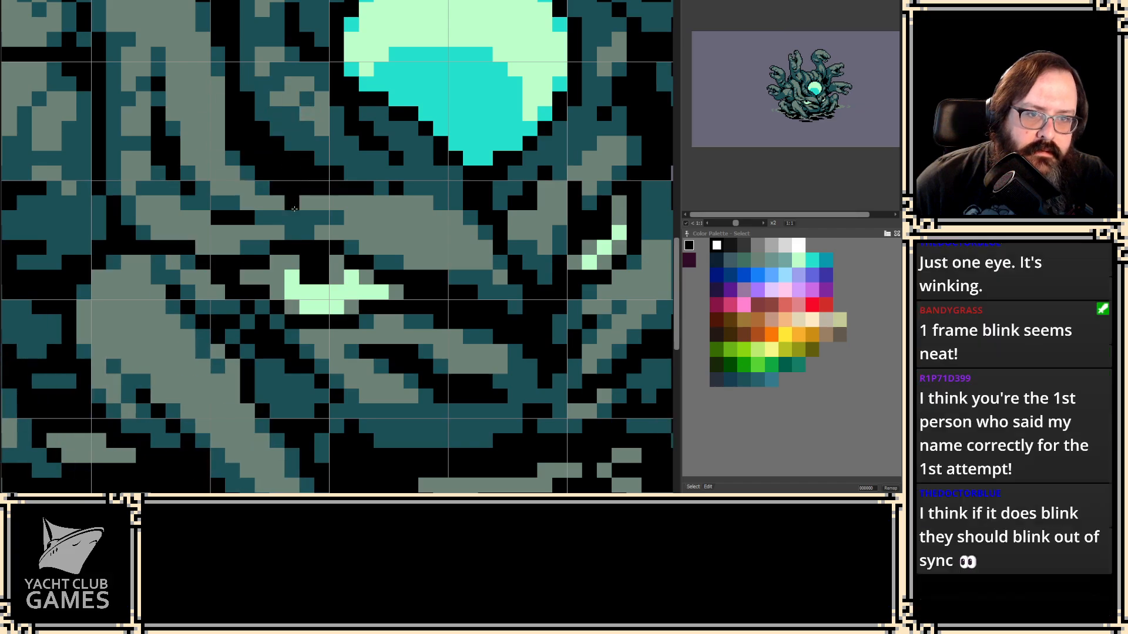
scroll(298, 245, "up", 3)
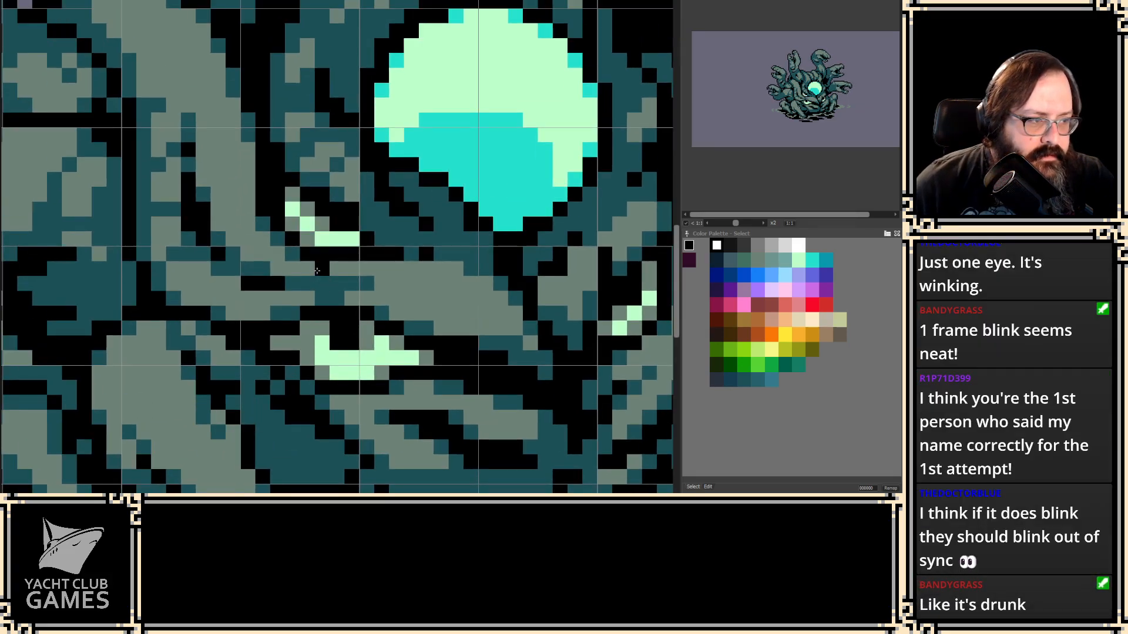
scroll(316, 270, "up", 3)
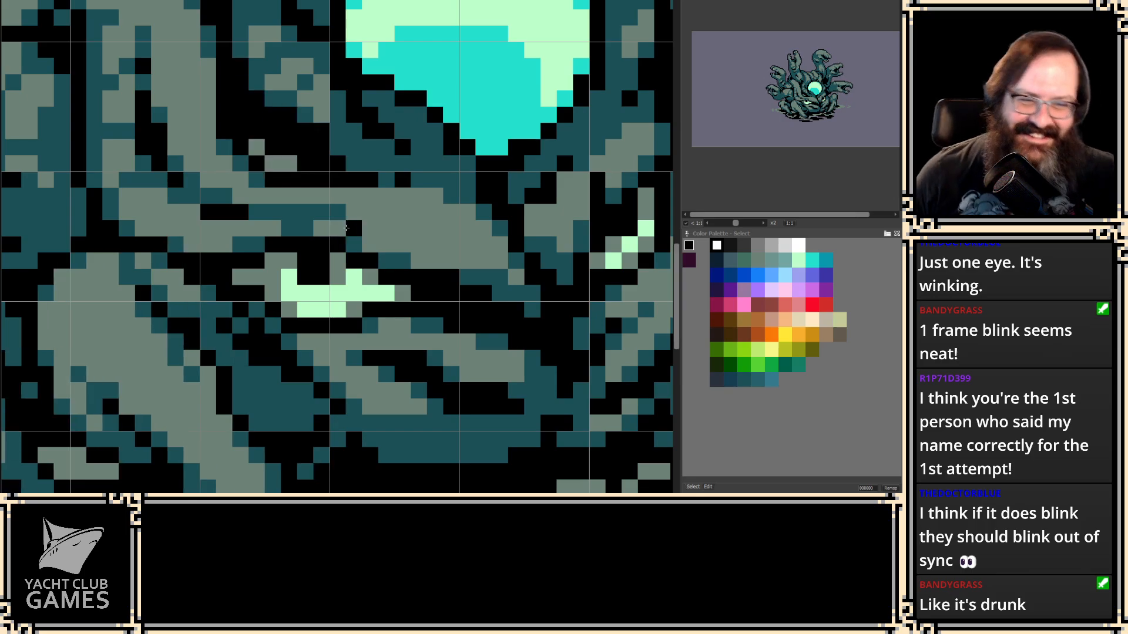
scroll(317, 212, "down", 2)
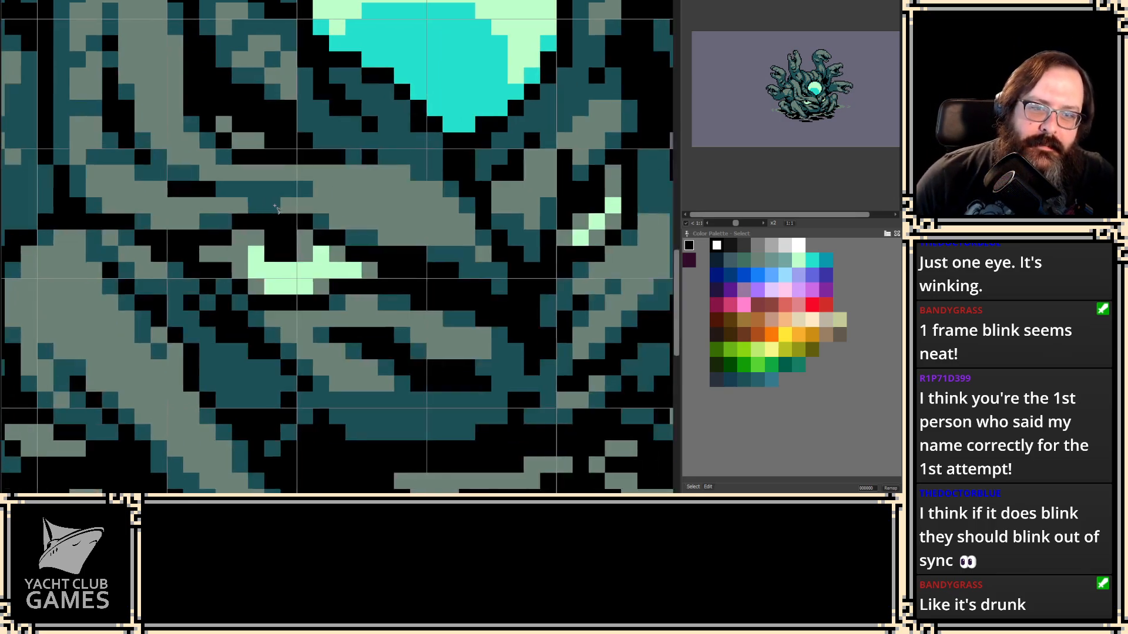
- Lower the eyelid over the creature's large left eye in the blink frame, using black, dark teal and grey-green pixels
mouse_move(278, 203)
left_mouse_down()
mouse_move(226, 203)
mouse_move(202, 224)
mouse_move(217, 239)
mouse_move(306, 256)
mouse_move(378, 258)
mouse_move(412, 234)
mouse_move(250, 215)
left_mouse_up()
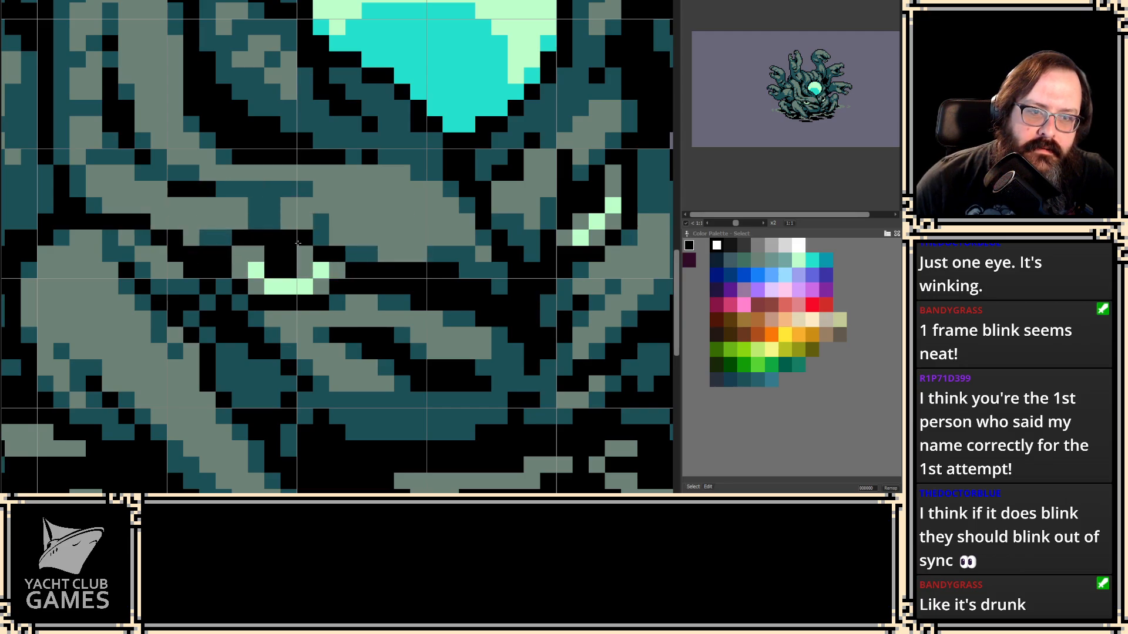
scroll(299, 243, "up", 1)
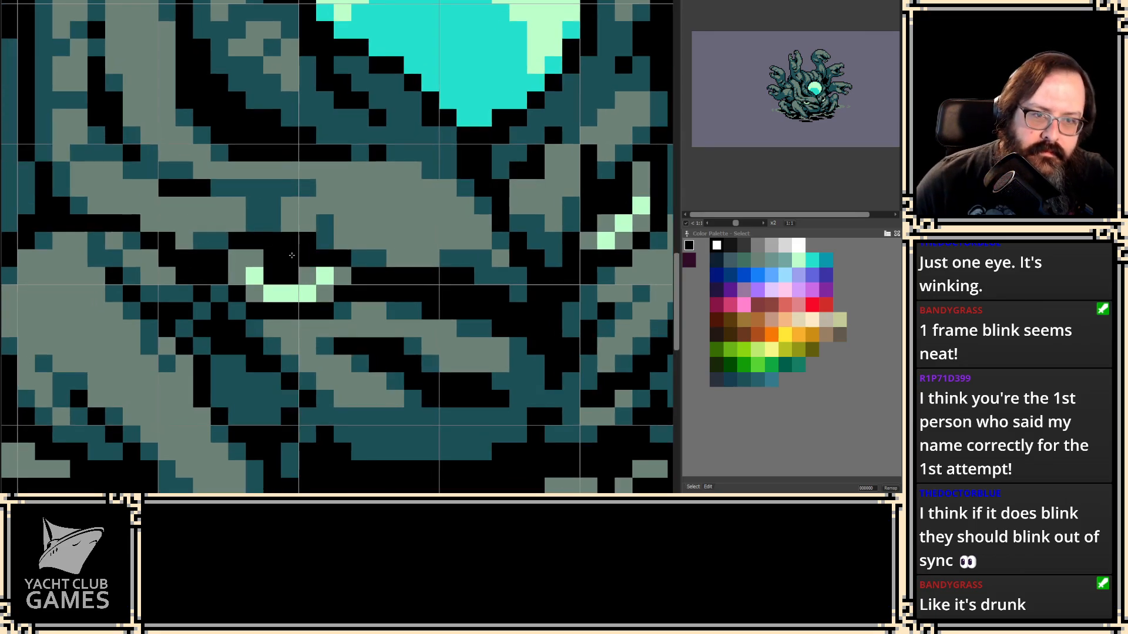
left_click_drag(323, 240, 232, 241)
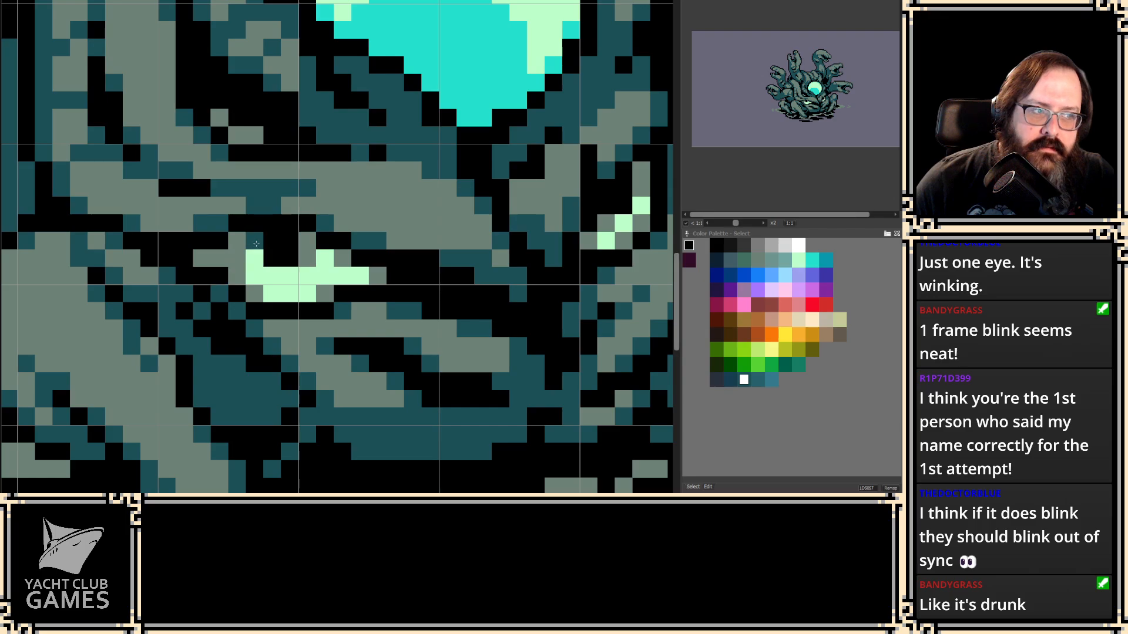
left_click(277, 214)
left_click(254, 223)
left_click(325, 223)
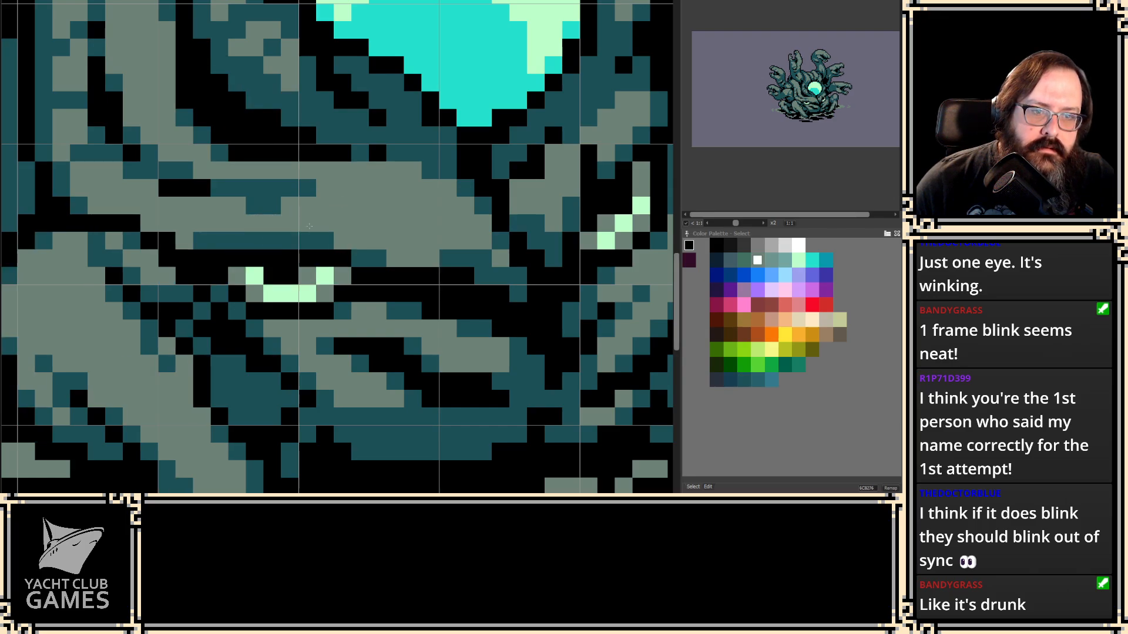
- Narrow the left eye further by painting out its lower glow, leaving two small pale-green pixels between black lid lines
left_click(202, 258)
left_click(148, 294)
left_click_drag(147, 288, 177, 266)
mouse_move(284, 271)
left_mouse_down()
mouse_move(372, 288)
mouse_move(286, 284)
left_mouse_up()
left_click(402, 267, "alt")
key("period")
key("1")
key("b")
mouse_move(337, 184)
left_mouse_down()
mouse_move(318, 167)
mouse_move(221, 225)
mouse_move(403, 285)
mouse_move(336, 229)
left_mouse_up()
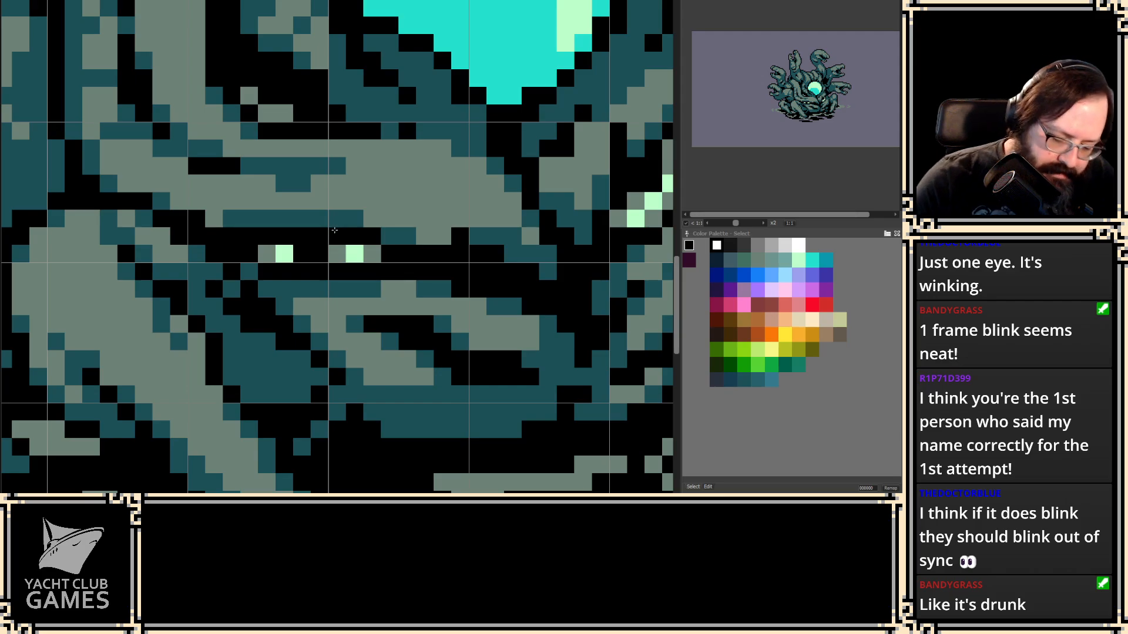
- Close the left eye fully in its frame by covering the pale-green pixels with black and reshaping the grey-green and dark teal lid
left_click(486, 235, "alt")
left_click(218, 211, "alt")
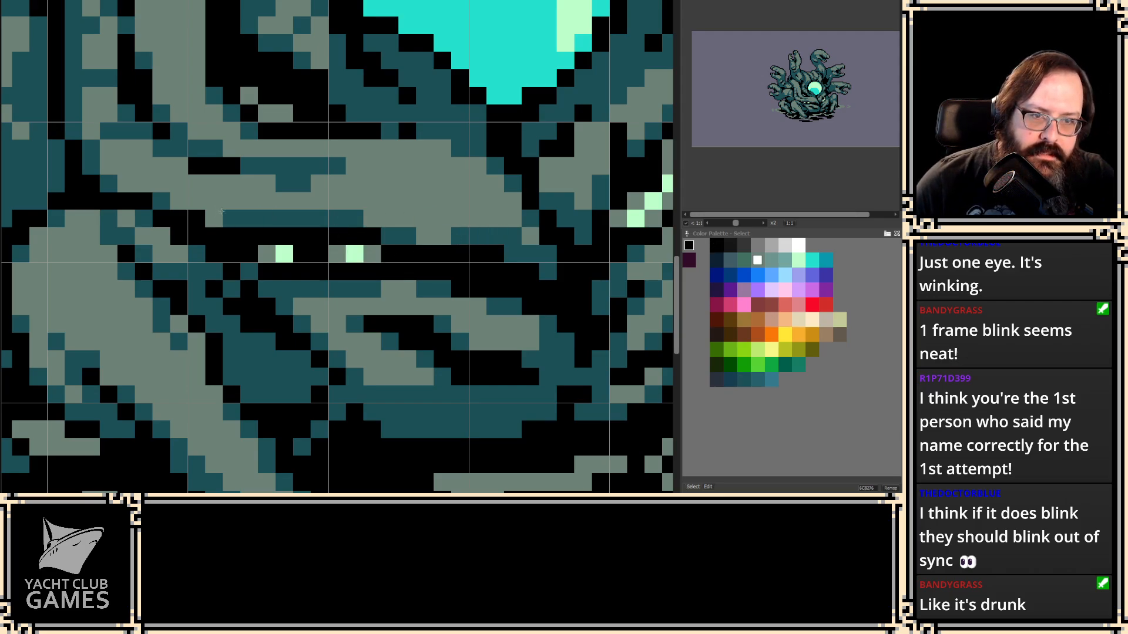
left_click_drag(218, 211, 271, 219)
left_click(369, 235, "alt")
left_click(356, 252)
left_click(416, 227, "alt")
left_click_drag(379, 236, 332, 236)
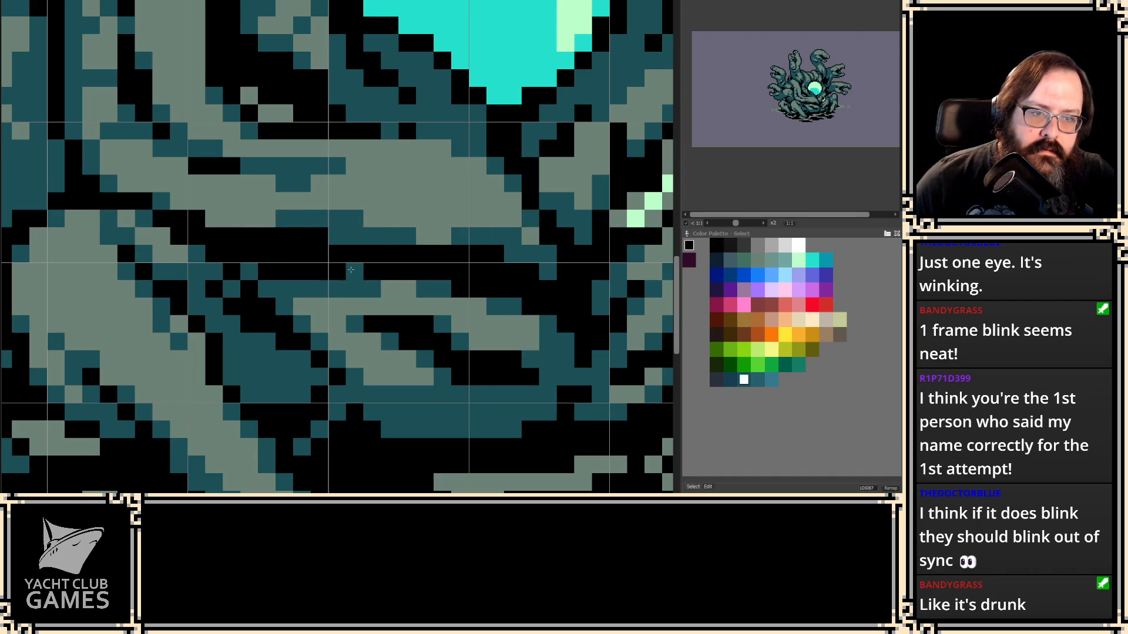
left_click_drag(268, 271, 301, 276)
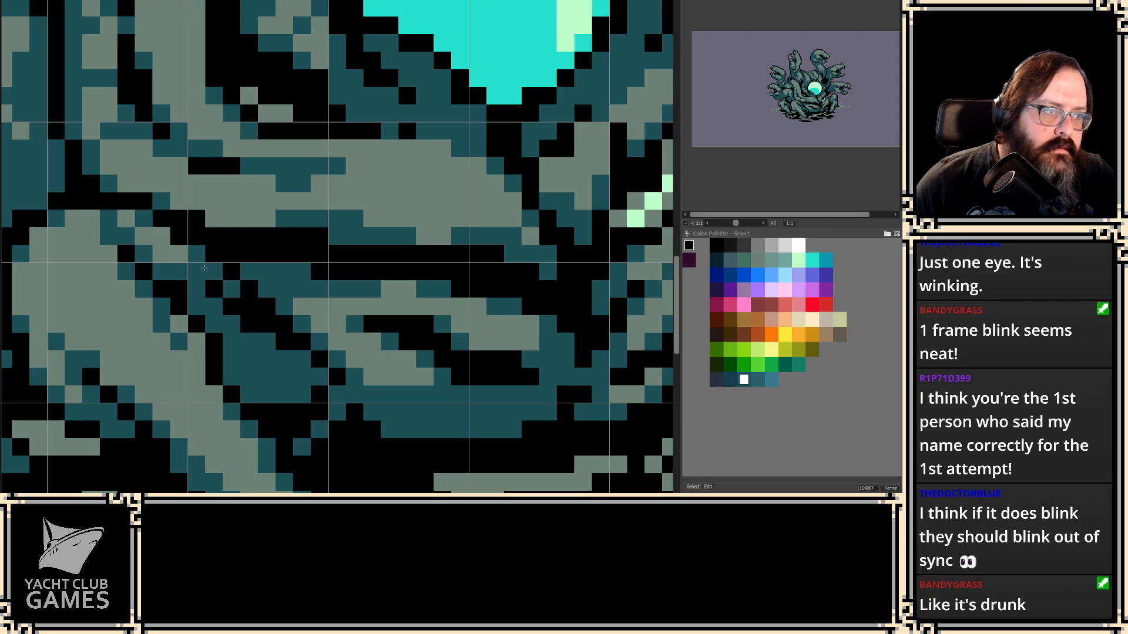
- Step repeatedly through the animation frames to examine how the left eye's blink reads alongside the other eyes
key("period")
mouse_move(311, 185)
left_mouse_down()
mouse_move(242, 185)
mouse_move(222, 232)
mouse_move(269, 280)
mouse_move(386, 291)
mouse_move(373, 196)
mouse_move(326, 197)
left_mouse_up()
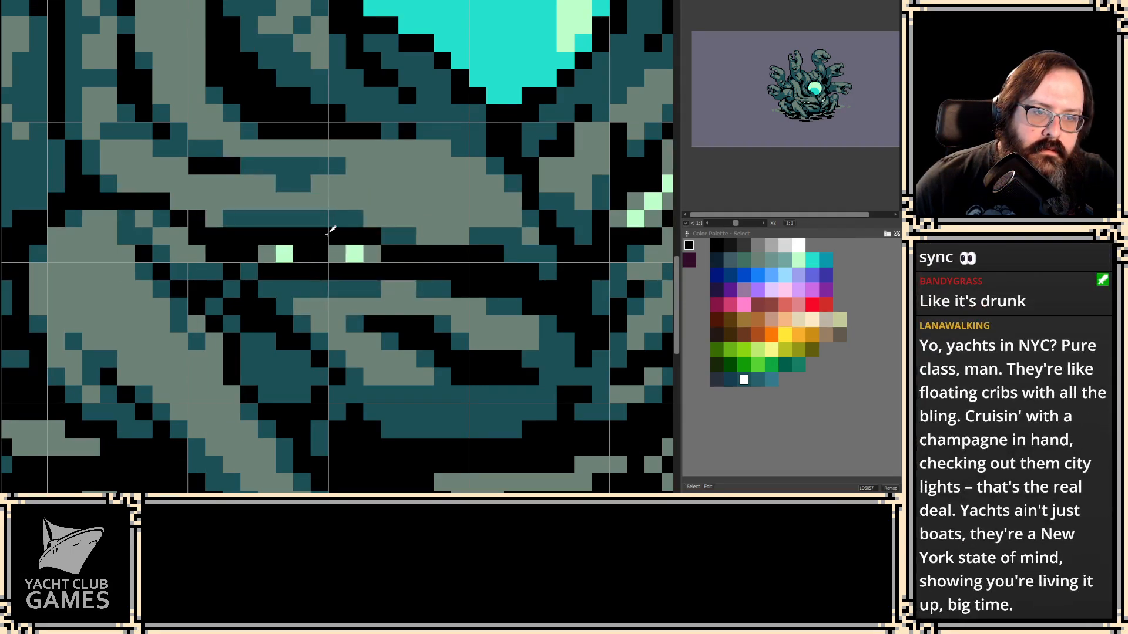
key("2")
key("2")
key("2")
key("2")
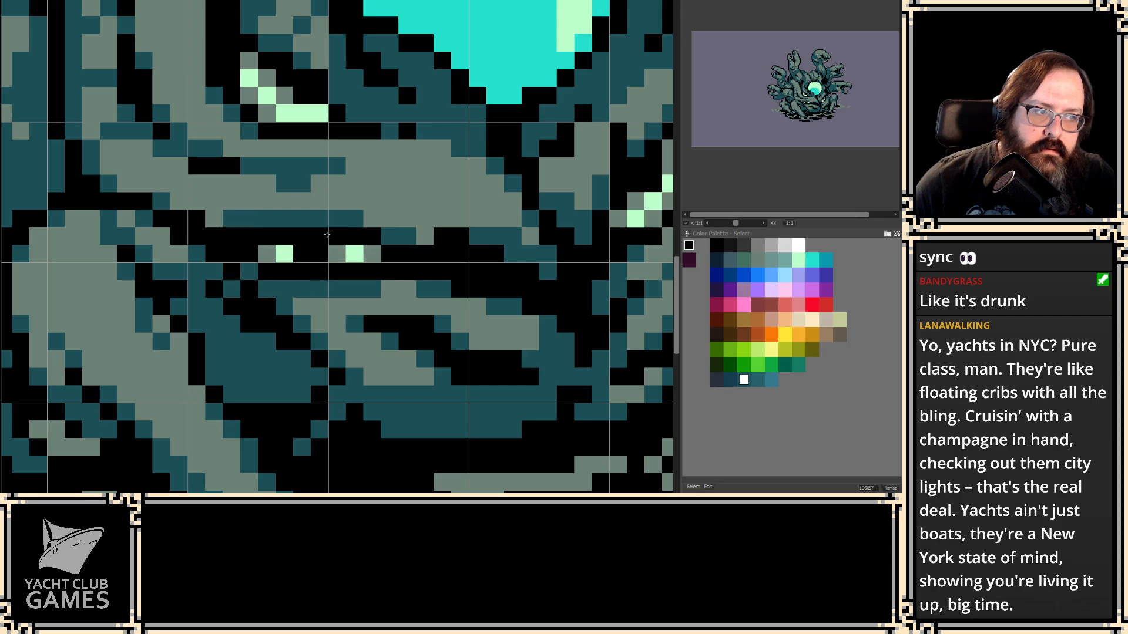
key("2")
key("2")
key("2")
key("2")
key("2")
key("2")
key("2")
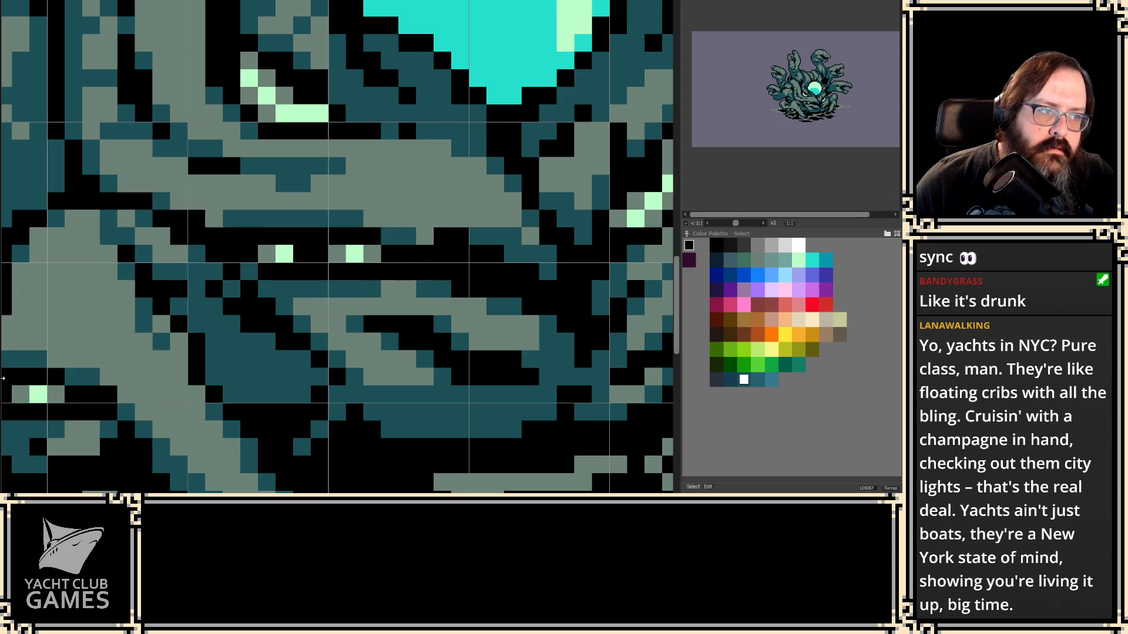
key("2")
key("2")
key("2")
key("2")
key("2")
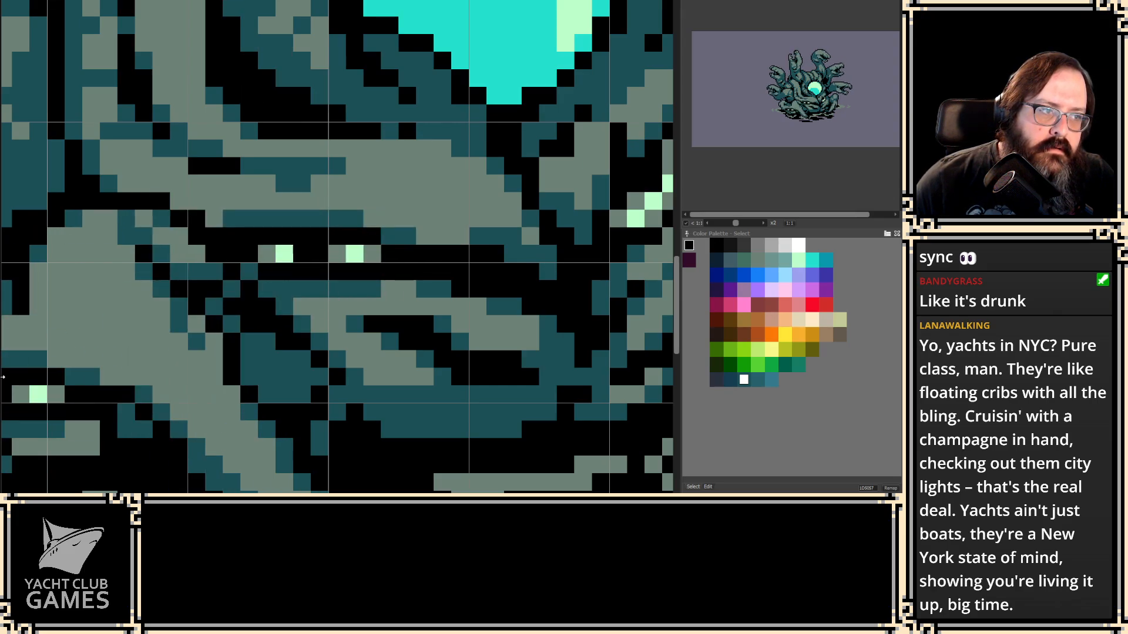
key("2")
key("2")
key("2")
key("2")
key("2")
key("2")
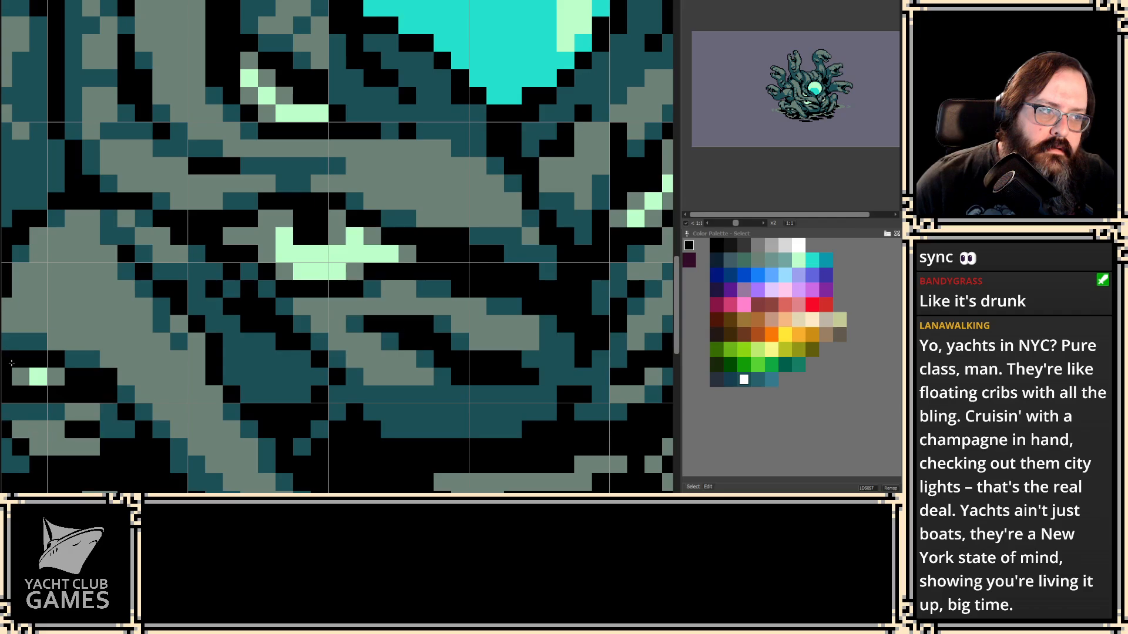
key("2")
key("2")
key("2")
key("2")
key("2")
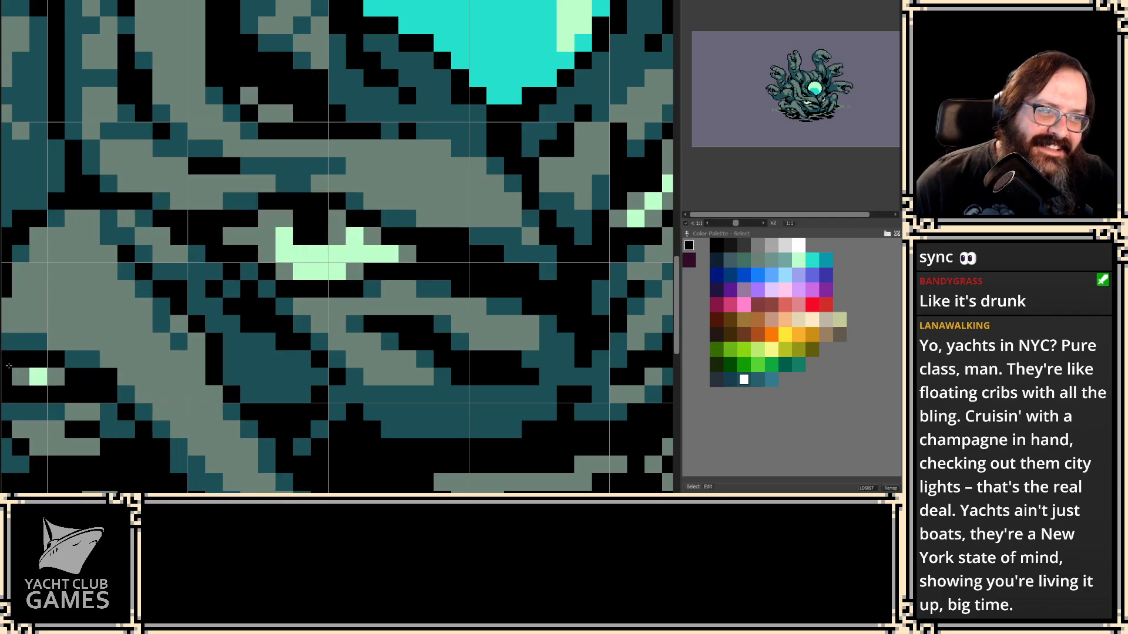
key("2")
key("2")
key("2")
key("2")
key("2")
key("2")
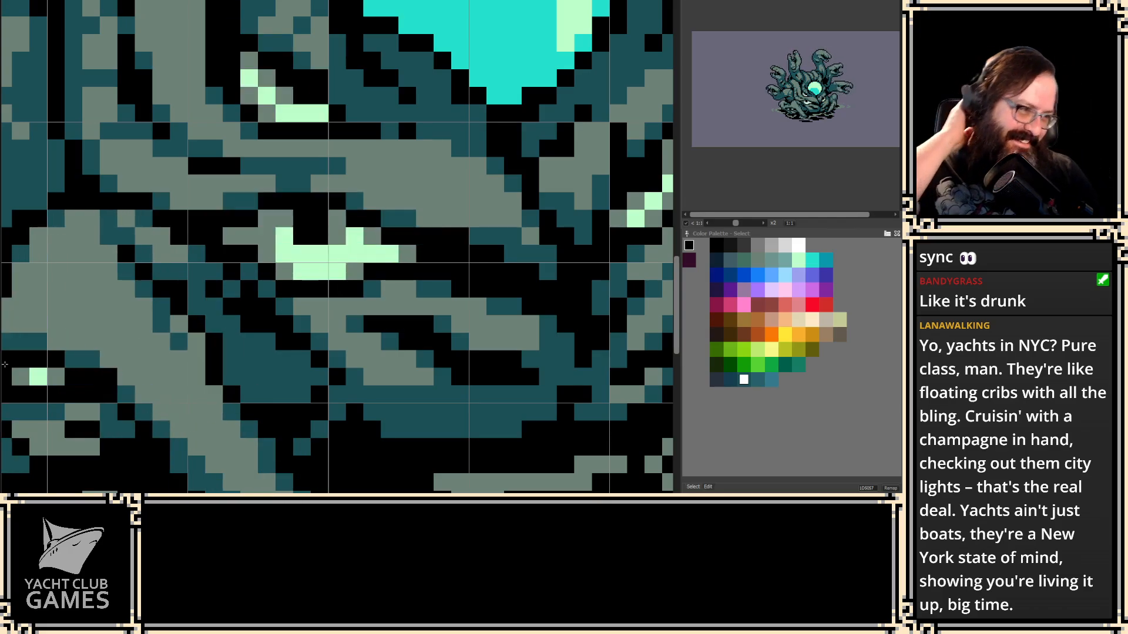
key("2")
key("2")
key("2")
key("2")
key("2")
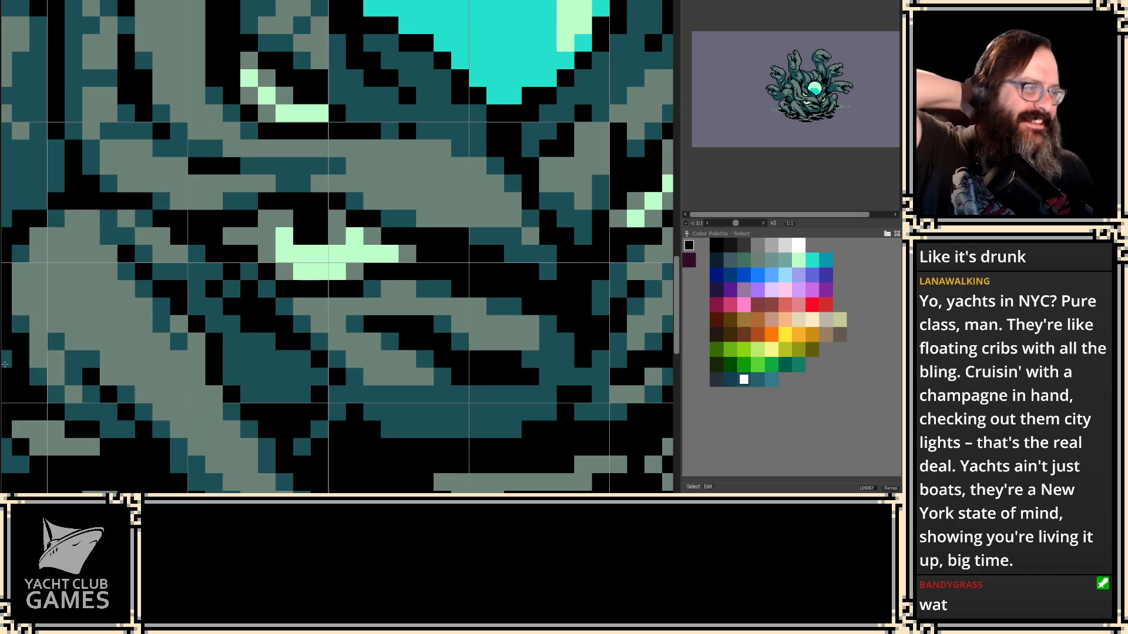
key("2")
key("2")
key("2")
key("2")
key("2")
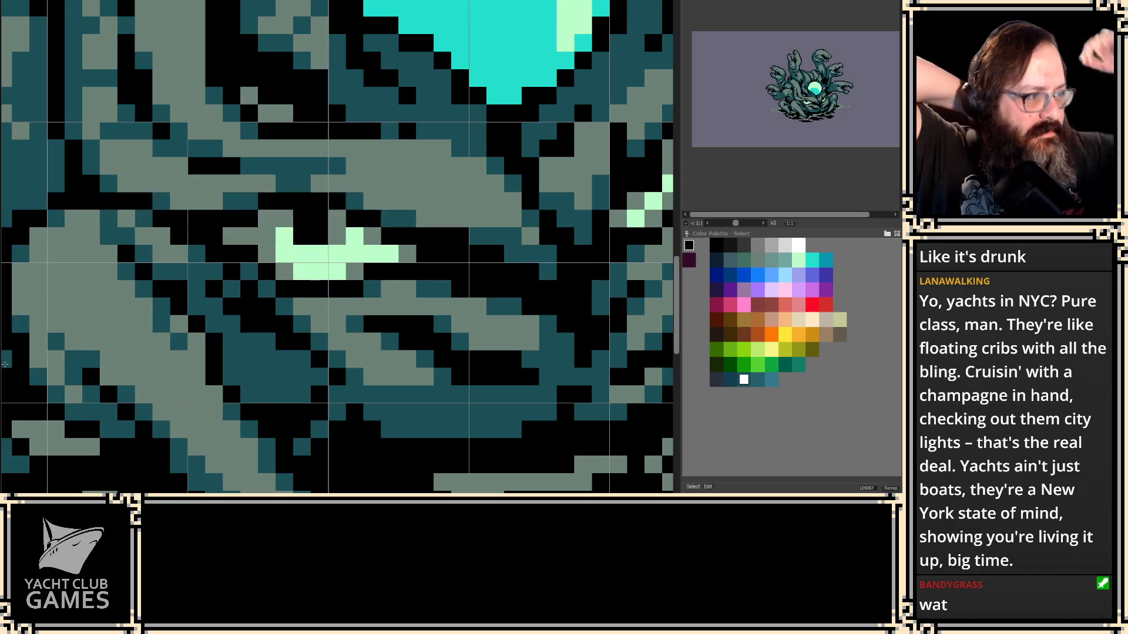
key("2")
key("2")
key("2")
key("2")
key("2")
key("2")
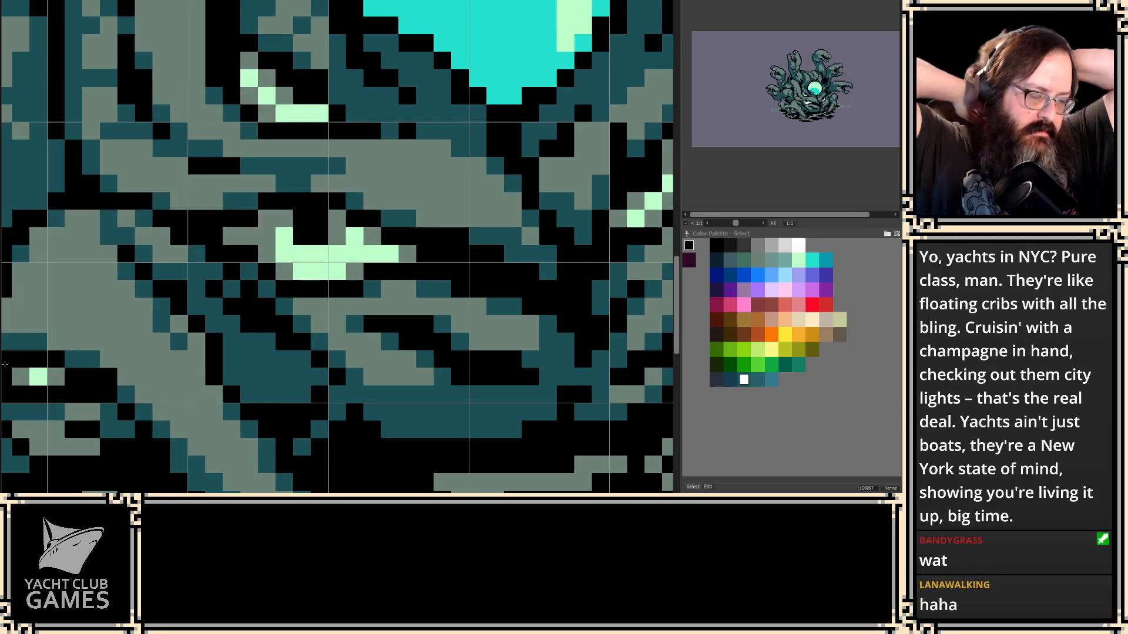
key("2")
key("2")
key("2")
key("2")
key("2")
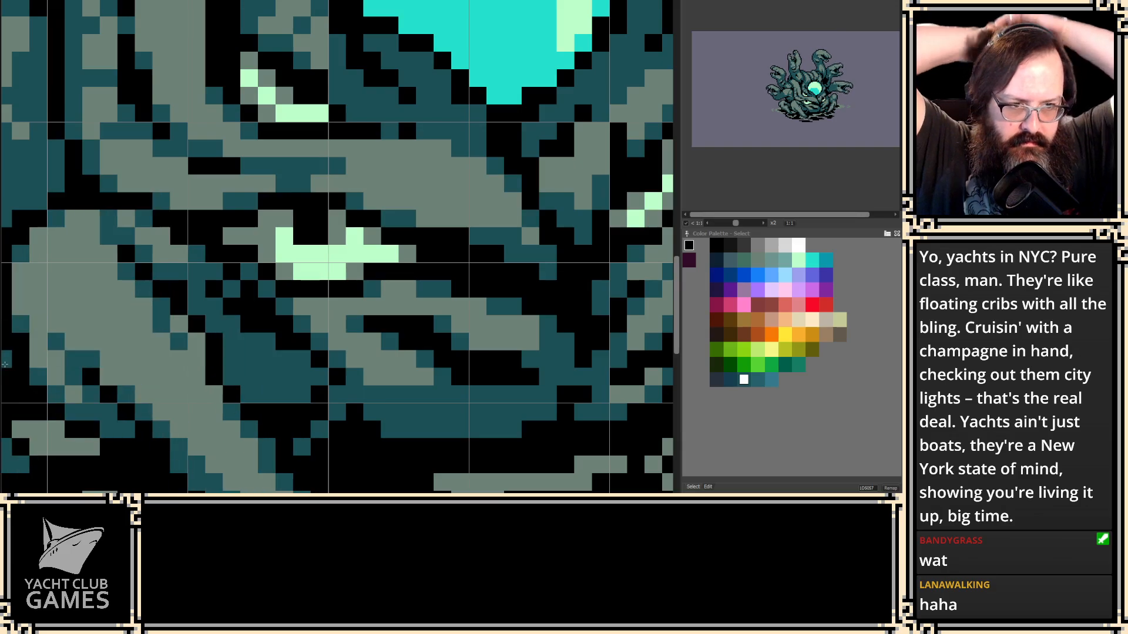
key("2")
key("2")
key("2")
key("2")
key("2")
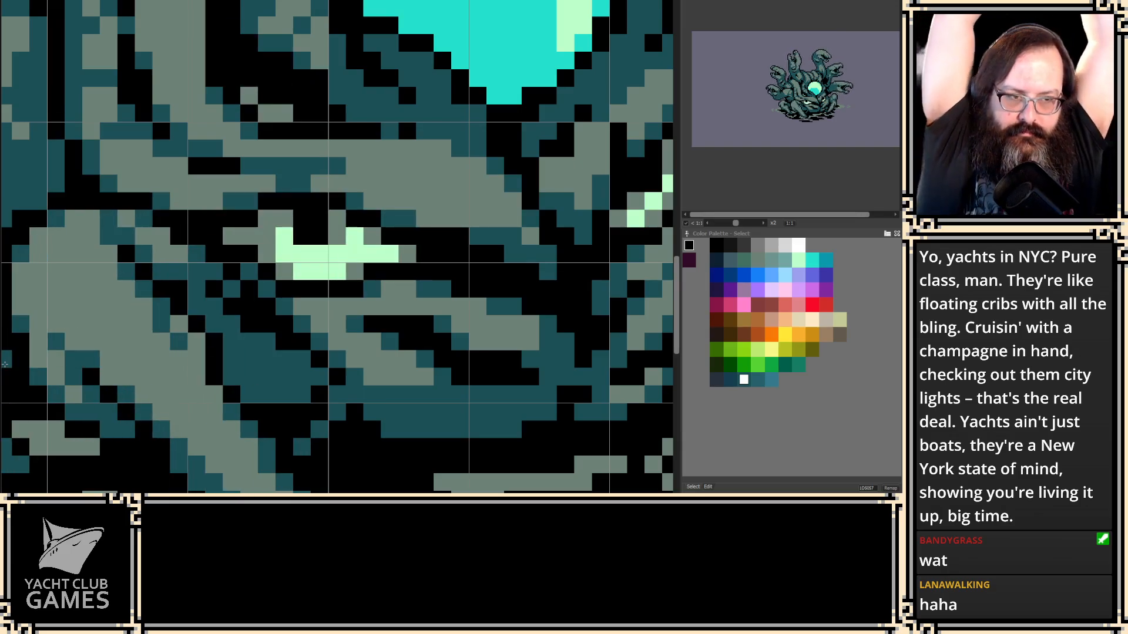
key("2")
key("2")
key("2")
key("2")
key("2")
key("2")
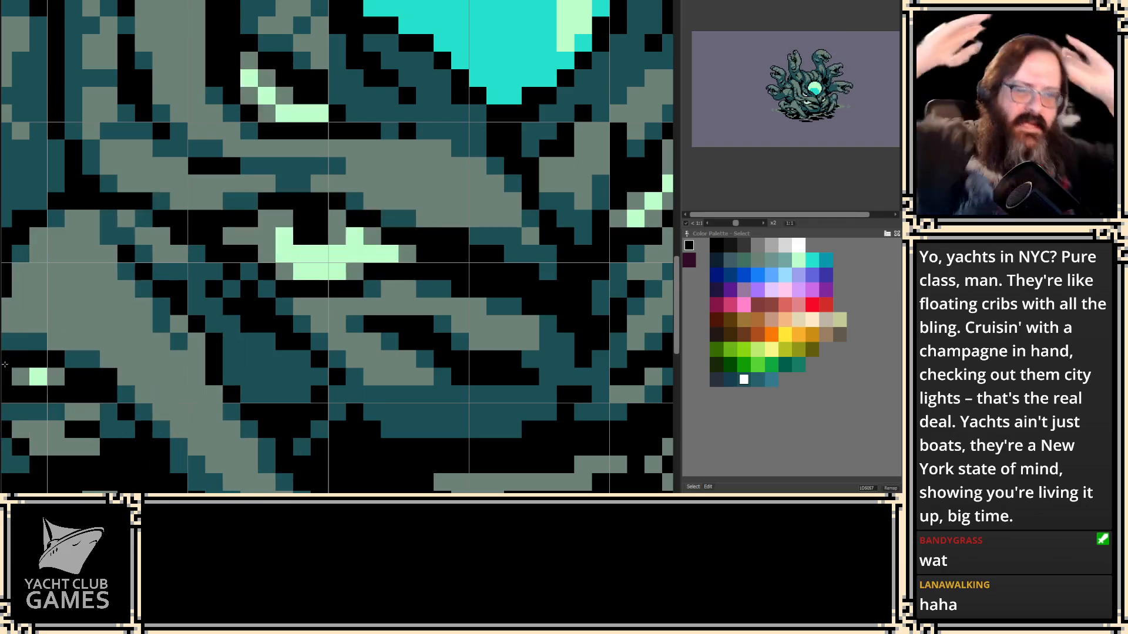
key("2")
key("2")
key("2")
key("2")
key("2")
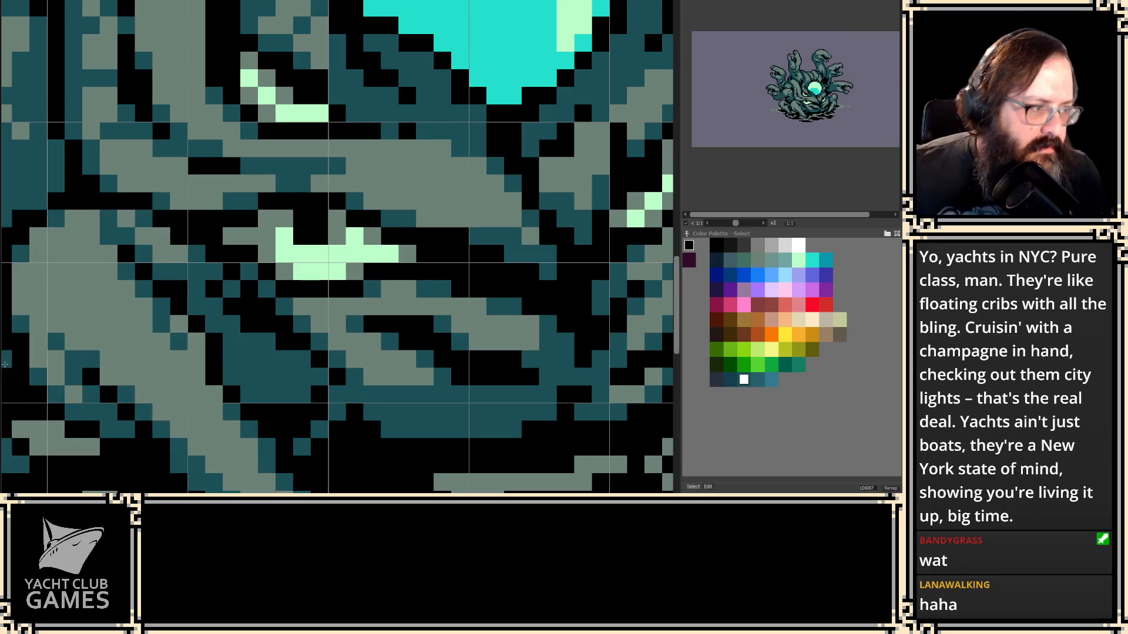
key("2")
key("2")
key("2")
key("2")
key("2")
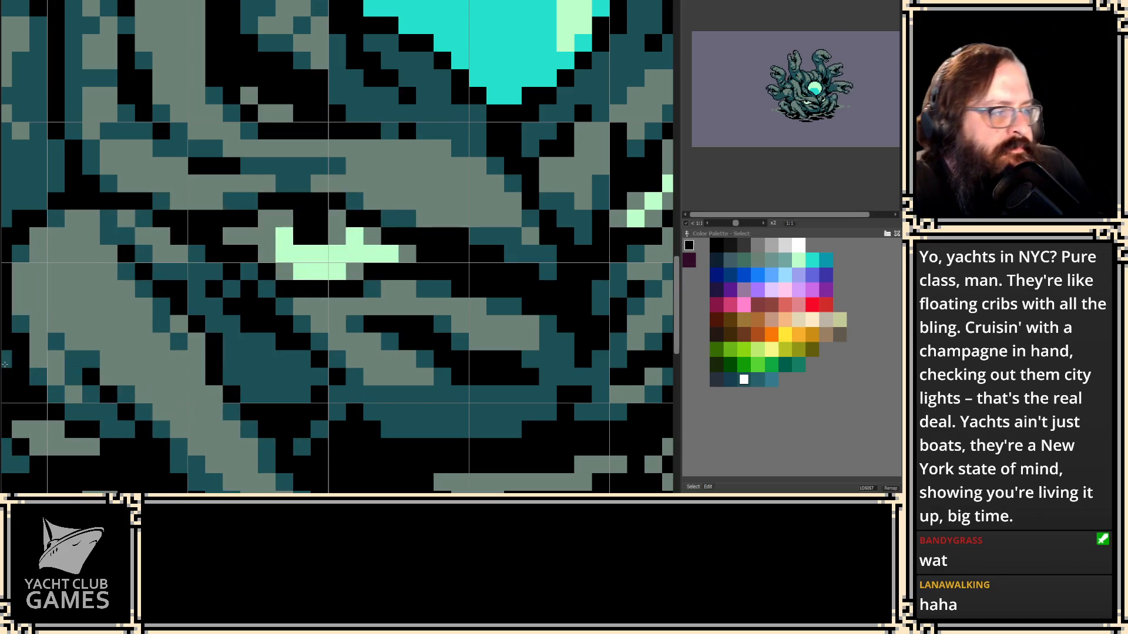
key("2")
key("2")
key("2")
key("2")
key("2")
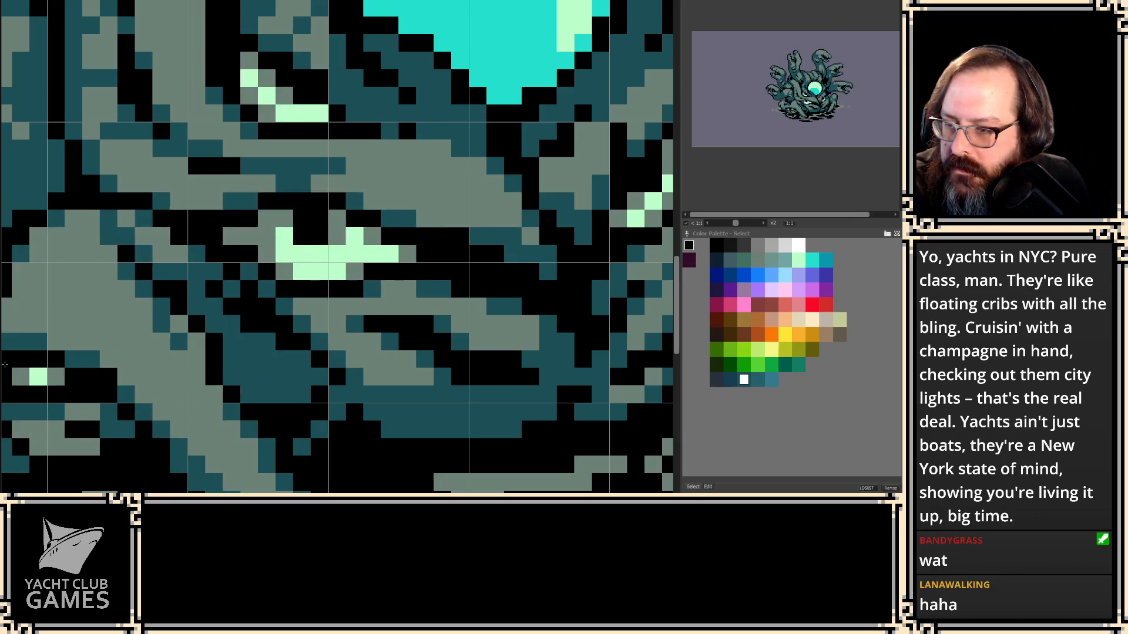
key("2")
key("2")
key("2")
key("2")
key("2")
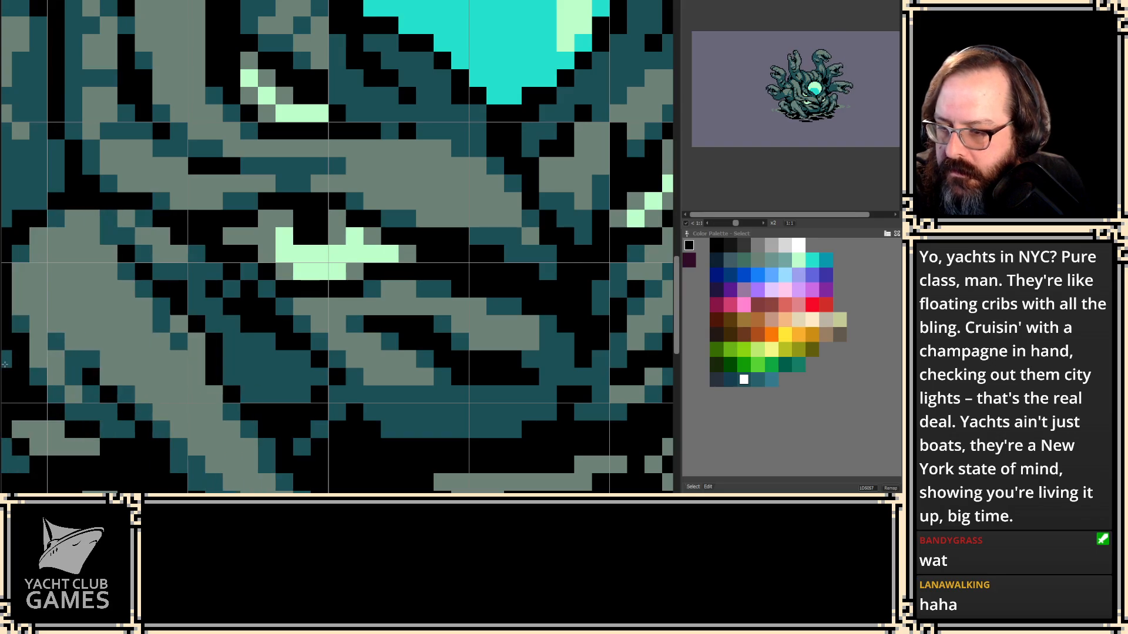
key("2")
key("2")
key("2")
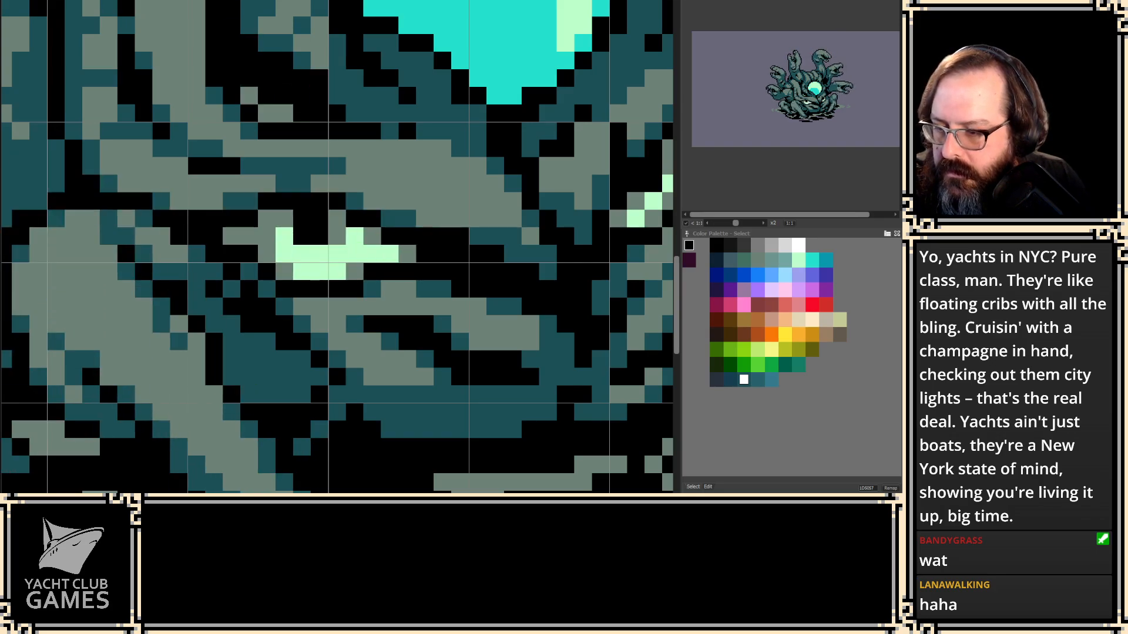
key("2")
key("2")
key("2")
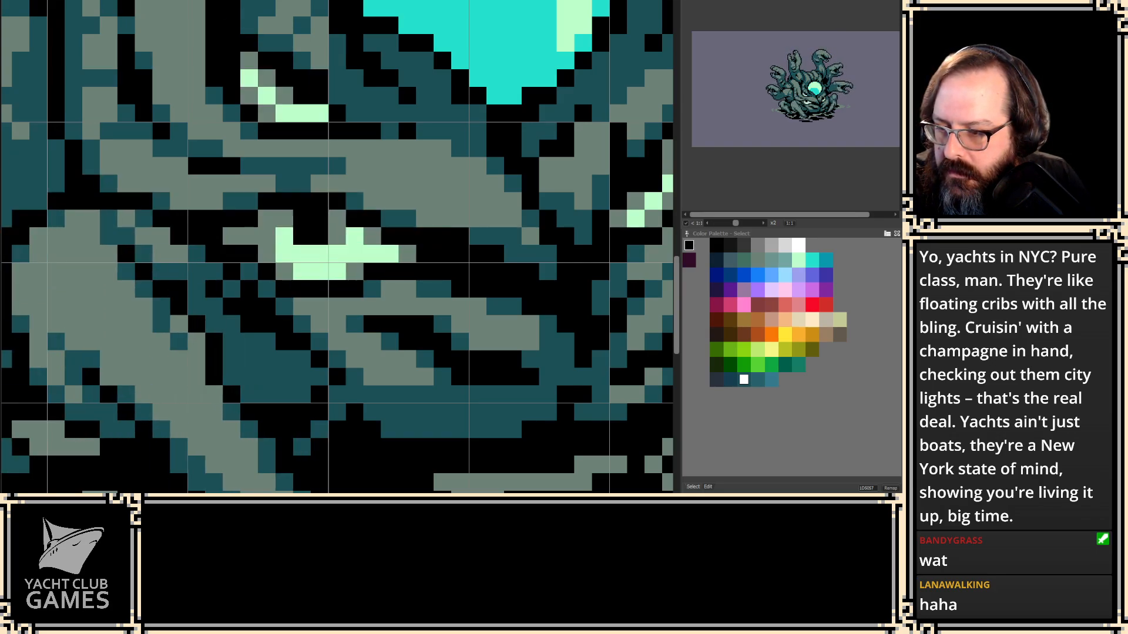
key("2")
key("2")
key("2")
key("2")
key("2")
key("2")
key("2")
key("2")
key("2")
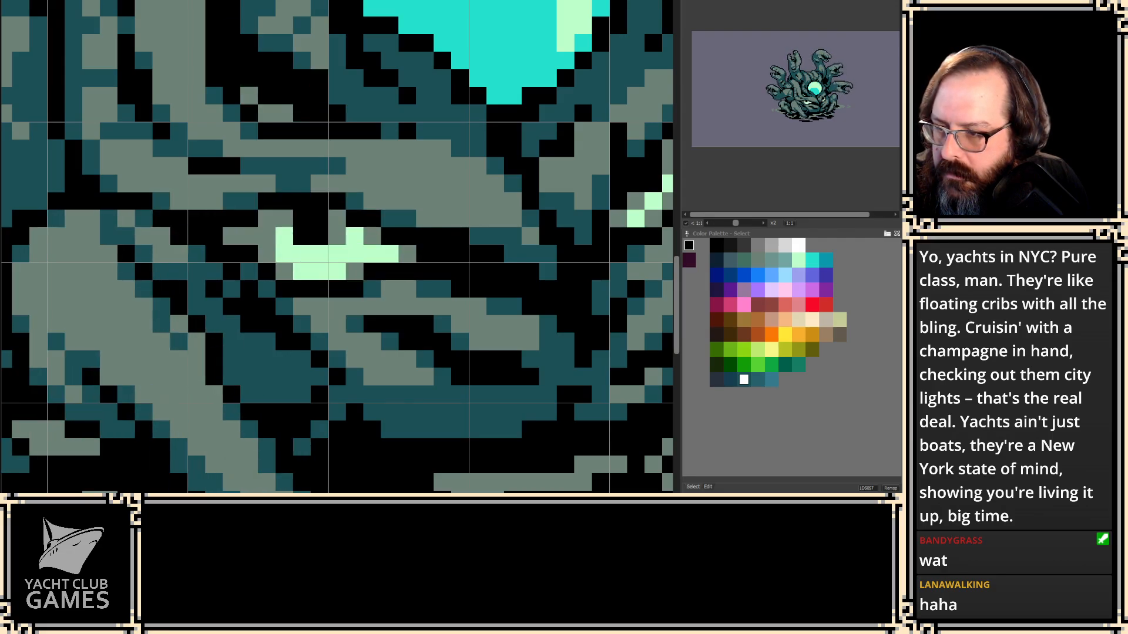
key("2")
key("2")
key("2")
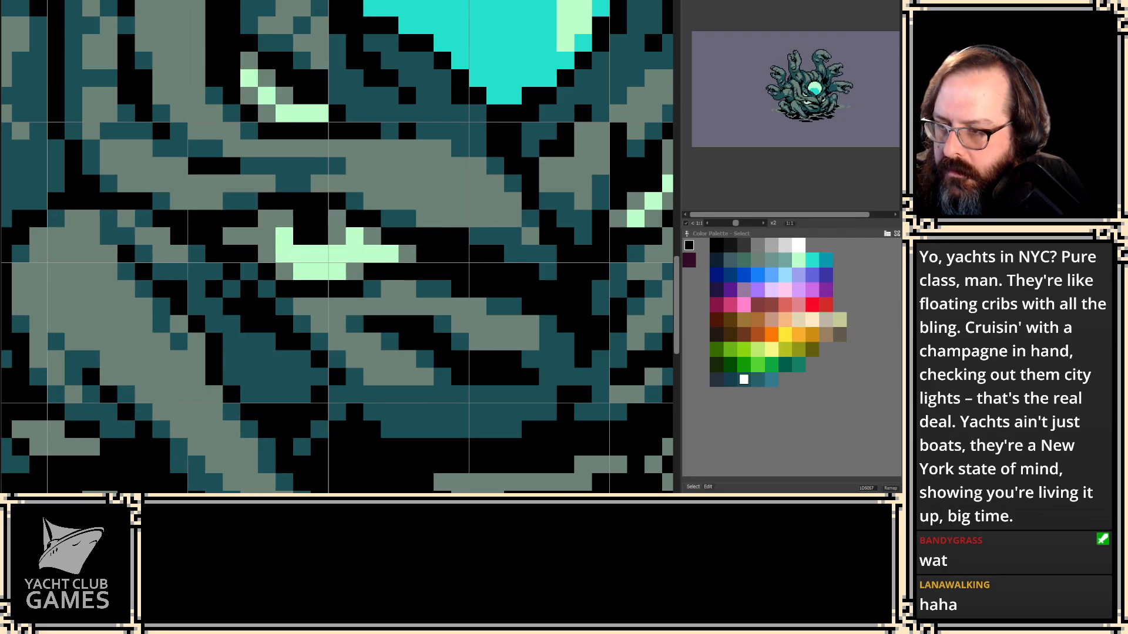
key("2")
key("2")
key("2")
key("2")
key("2")
key("2")
key("2")
key("2")
key("2")
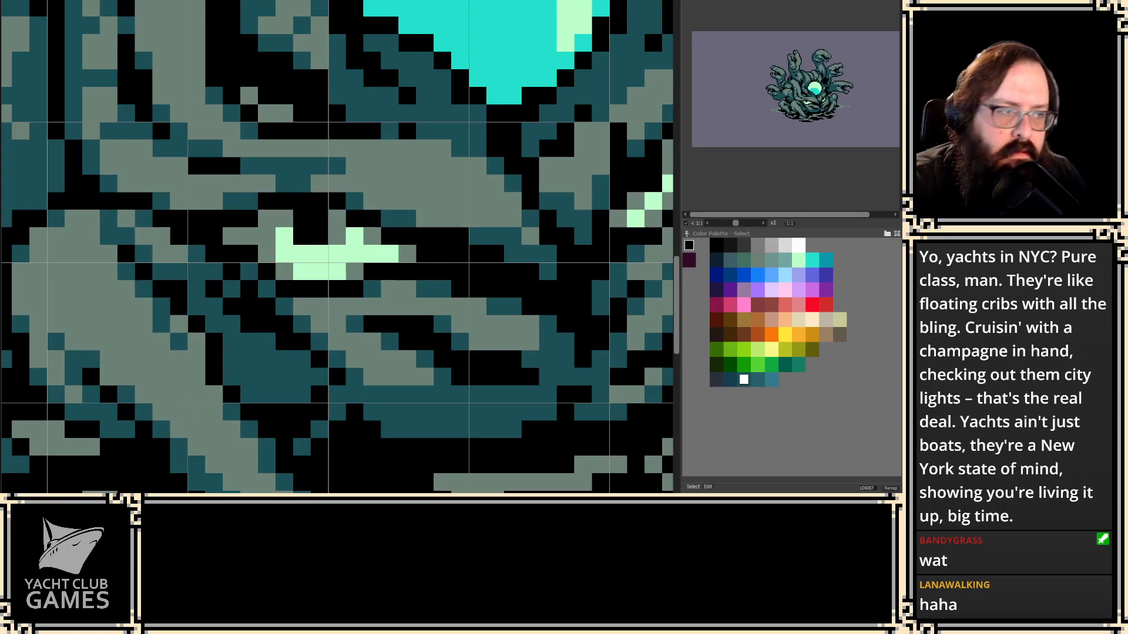
key("2")
key("2")
key("2")
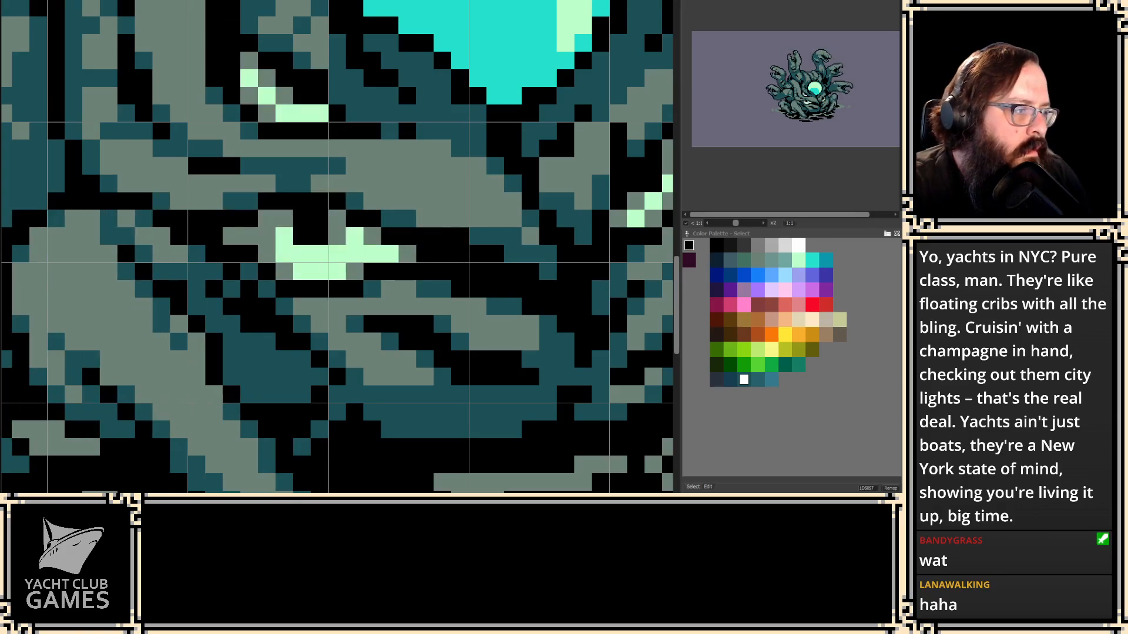
key("2")
key("2")
key("2")
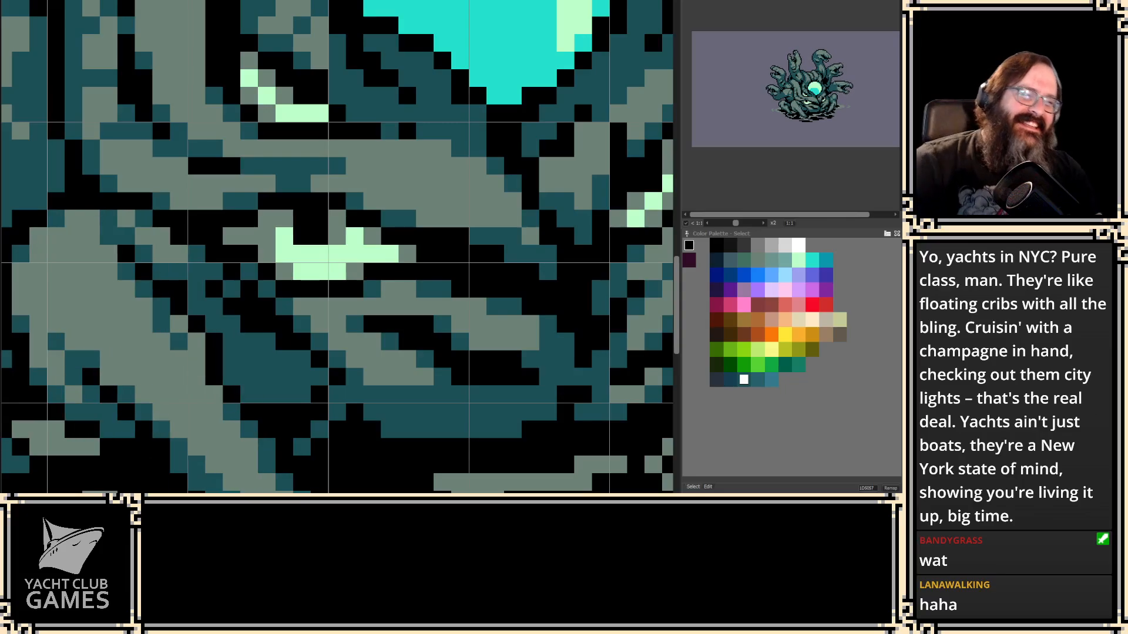
- Narrow the creature's right eye in the closed-lid blink frame by covering its upper glow with black and grey-green pixels
left_click_drag(351, 139, 316, 174)
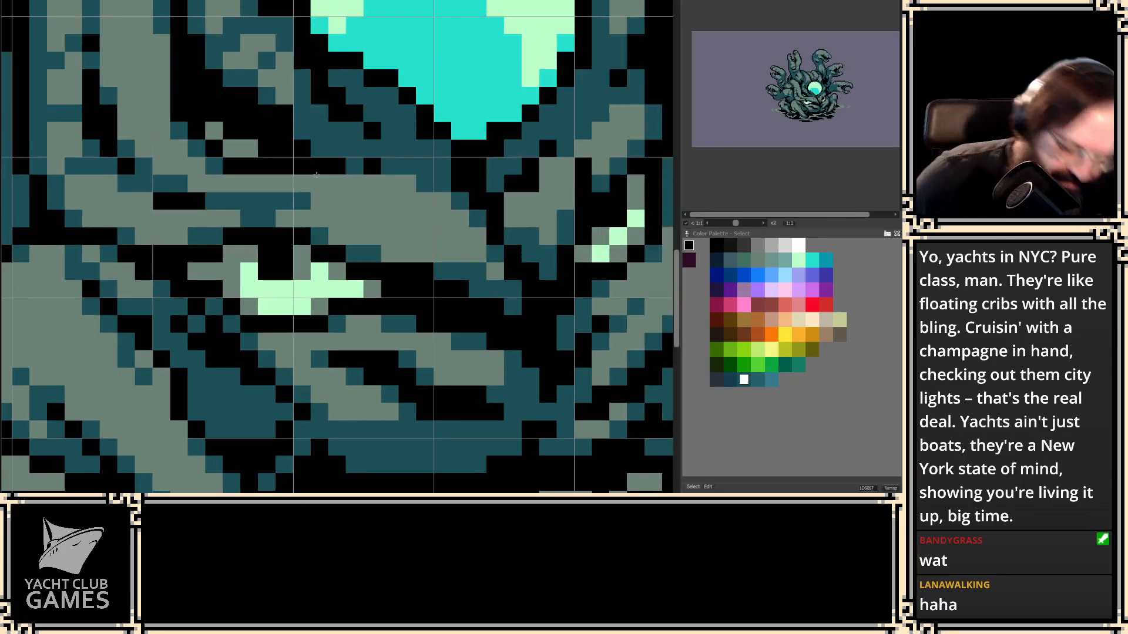
key("ctrl+z")
scroll(470, 237, "down", 1)
left_click_drag(493, 237, 353, 233)
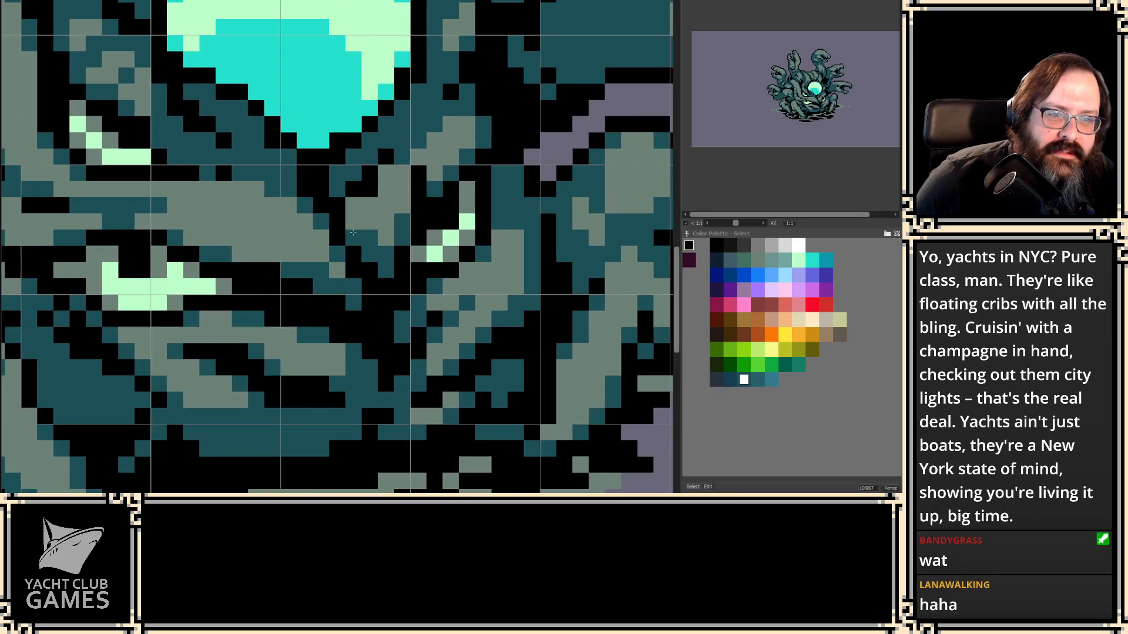
scroll(426, 251, "up", 1)
scroll(425, 251, "up", 1)
left_click(442, 231)
left_click(424, 249)
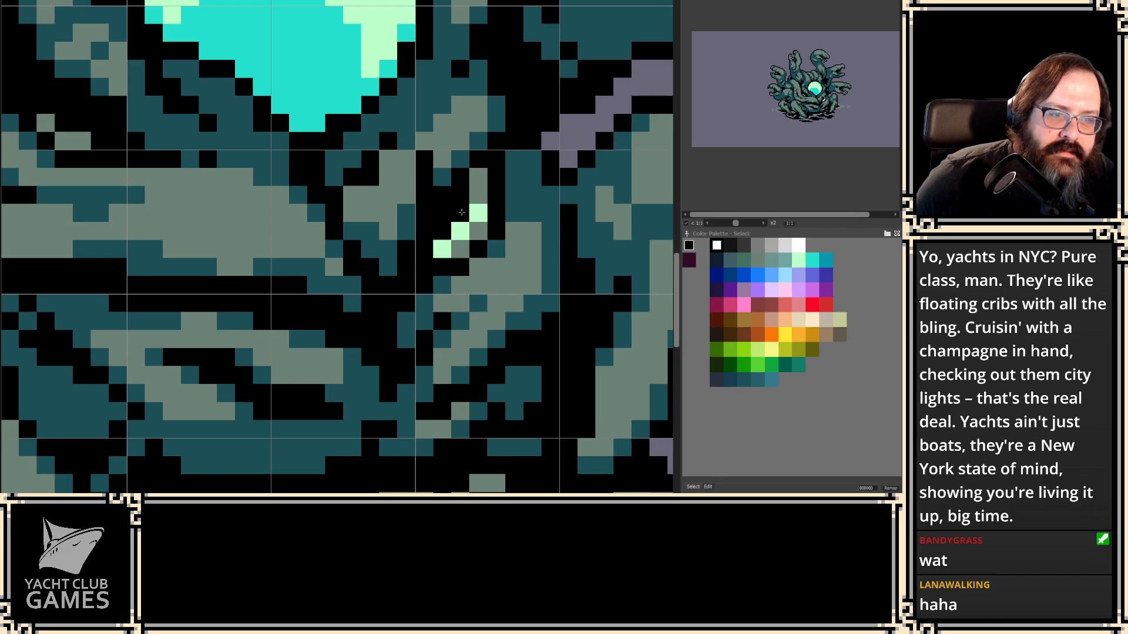
left_click_drag(478, 194, 477, 176)
left_click(442, 194)
left_click(460, 177)
left_click(478, 213)
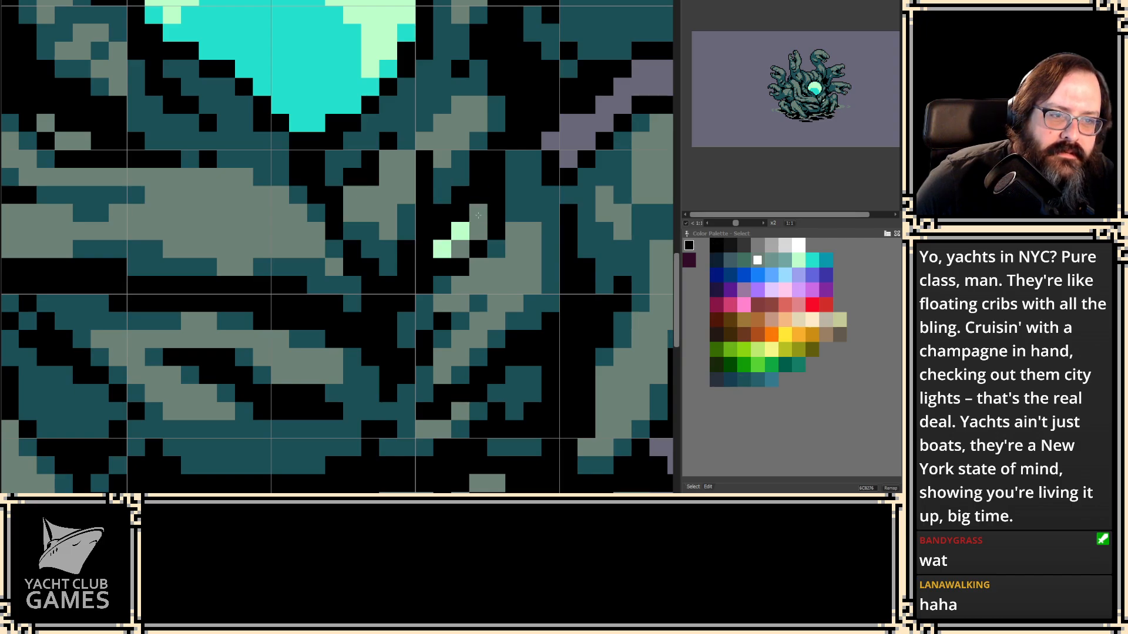
- Close the right eye by replacing its last pale-green pixels with grey-green and refining the black and teal pixels around the lid
right_click(462, 261)
left_click(461, 251)
left_click(478, 231)
right_click(500, 245)
left_click(496, 232)
left_click(461, 267)
- Copy the closed right-eye area as a custom brush and cover the right eye's pale-green pixels in the half-closed blink frame
key(".")
key(".")
key("x")
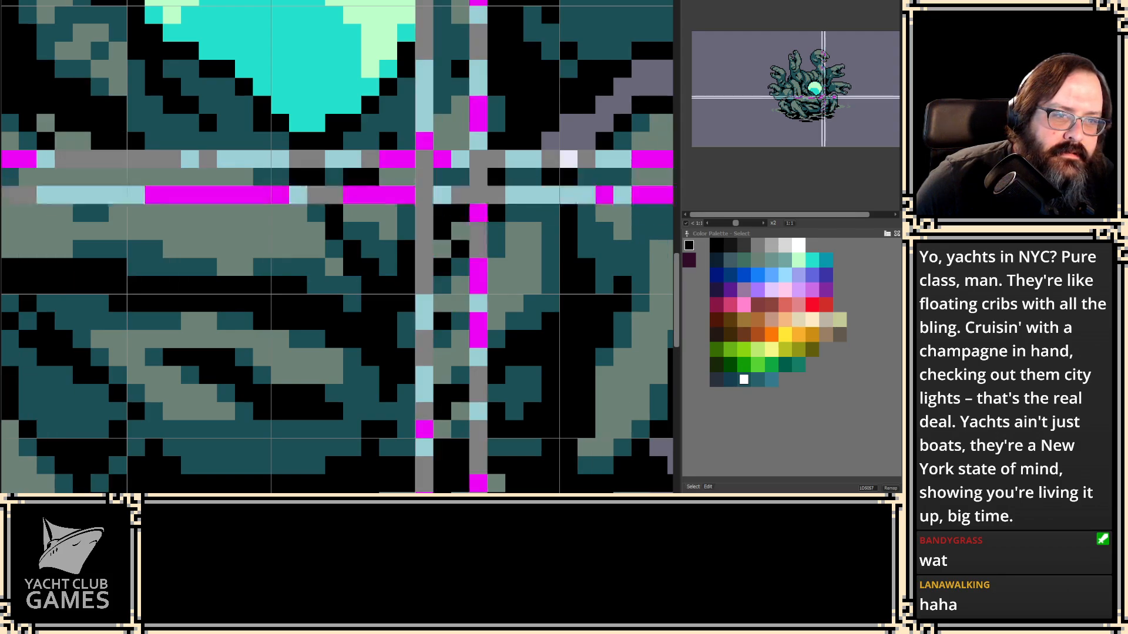
key("x")
key(".")
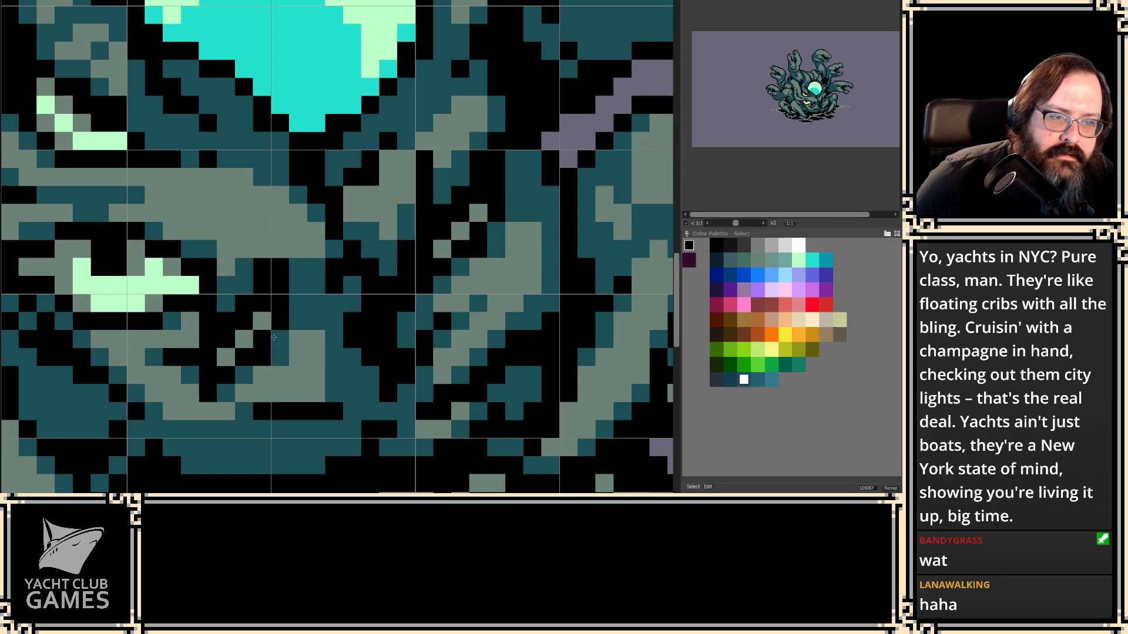
scroll(271, 376, "up", 1)
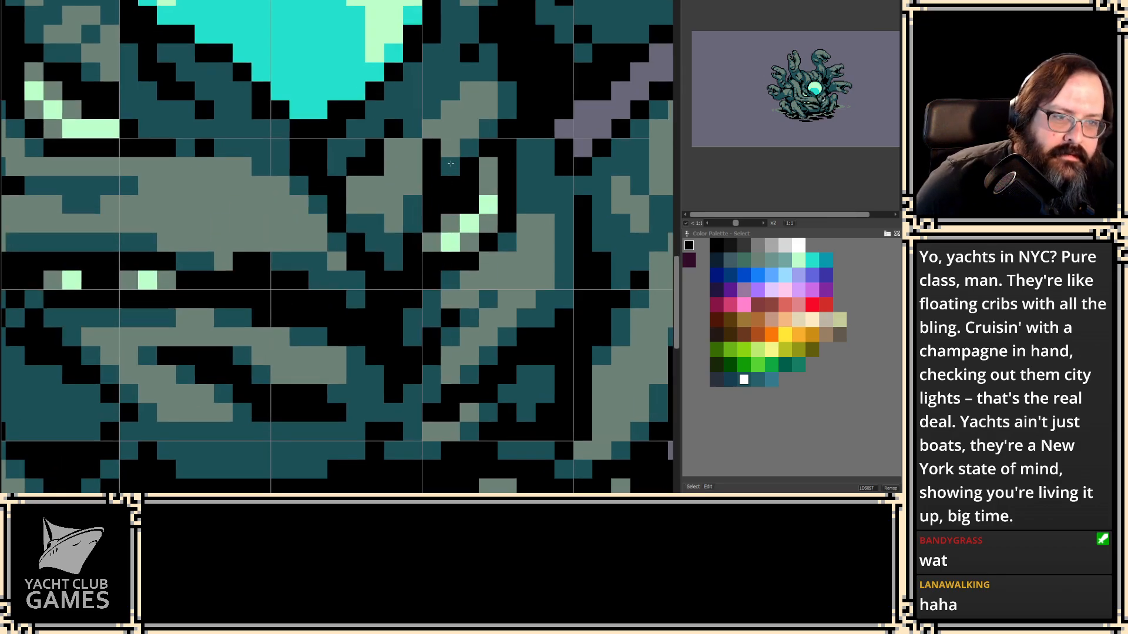
mouse_move(433, 258)
left_mouse_down()
mouse_move(477, 203)
mouse_move(491, 161)
mouse_move(522, 172)
mouse_move(469, 243)
left_mouse_up()
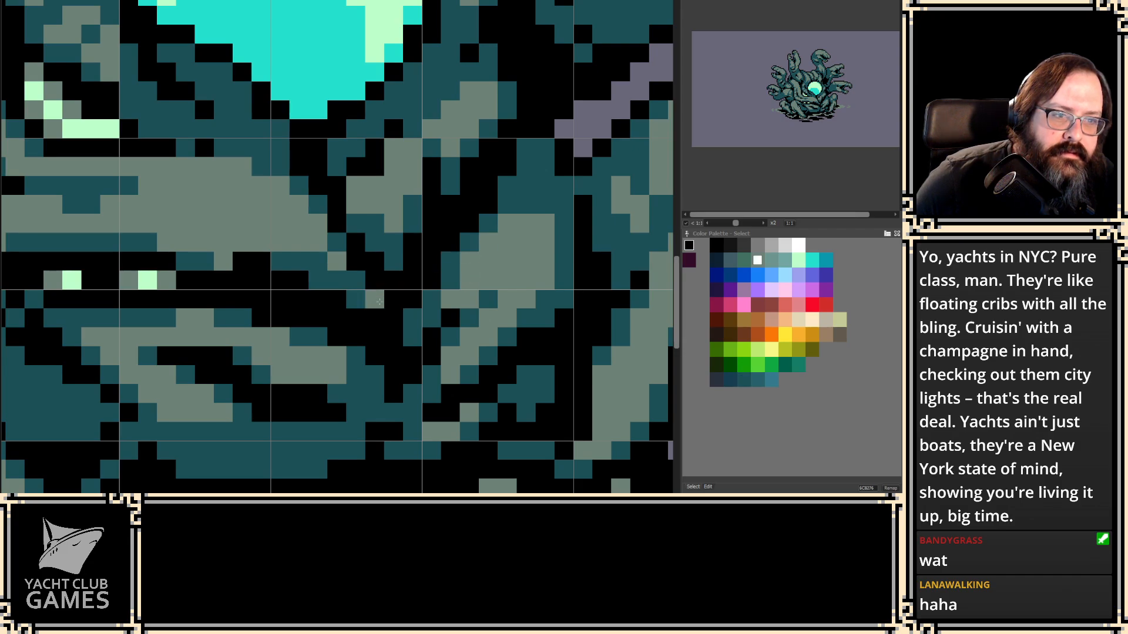
- Preview the blink animation on the whole creature with the pixel grid hidden, examining how the eyelids close together
scroll(338, 280, "down", 3)
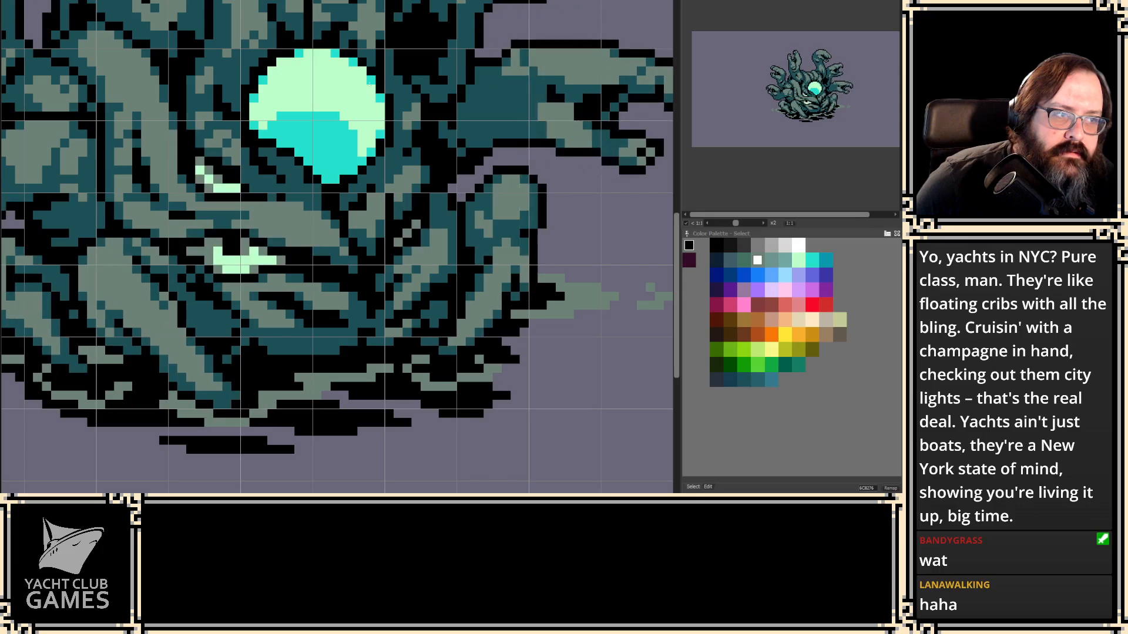
scroll(536, 145, "down", 3)
key("4")
left_click_drag(555, 166, 584, 290)
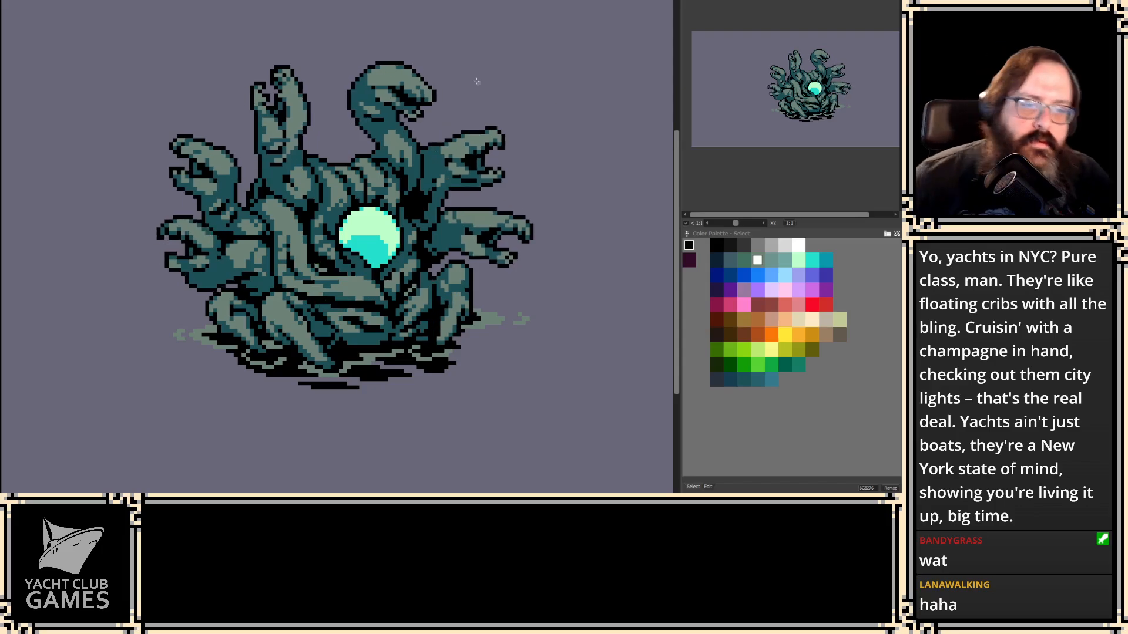
key("g")
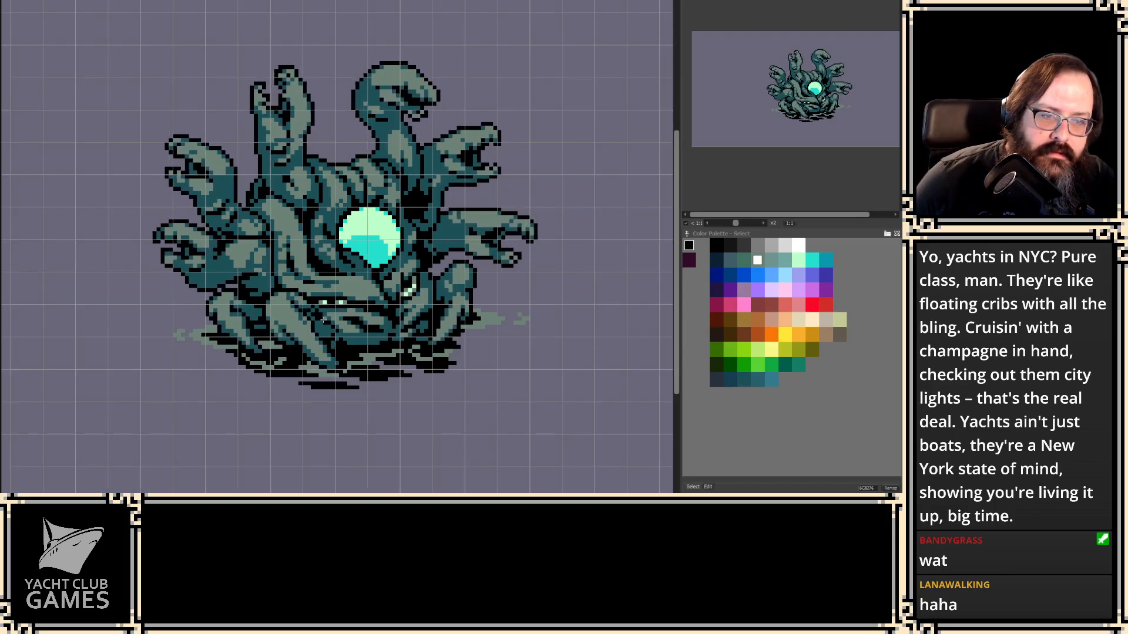
scroll(325, 238, "up", 3)
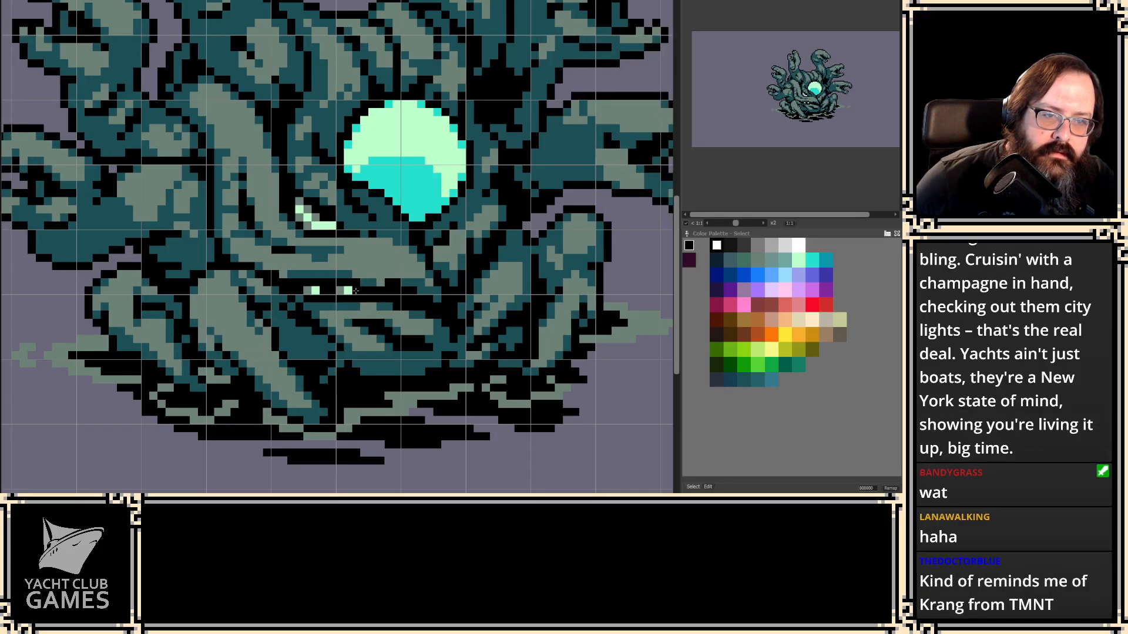
scroll(380, 285, "down", 2)
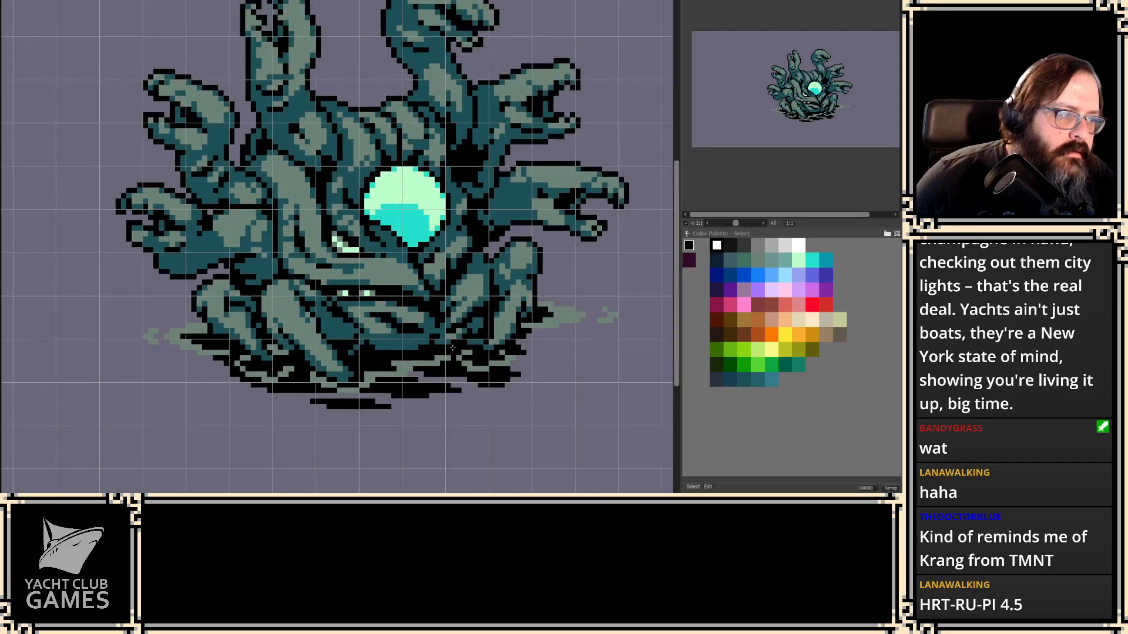
left_click_drag(529, 401, 553, 401)
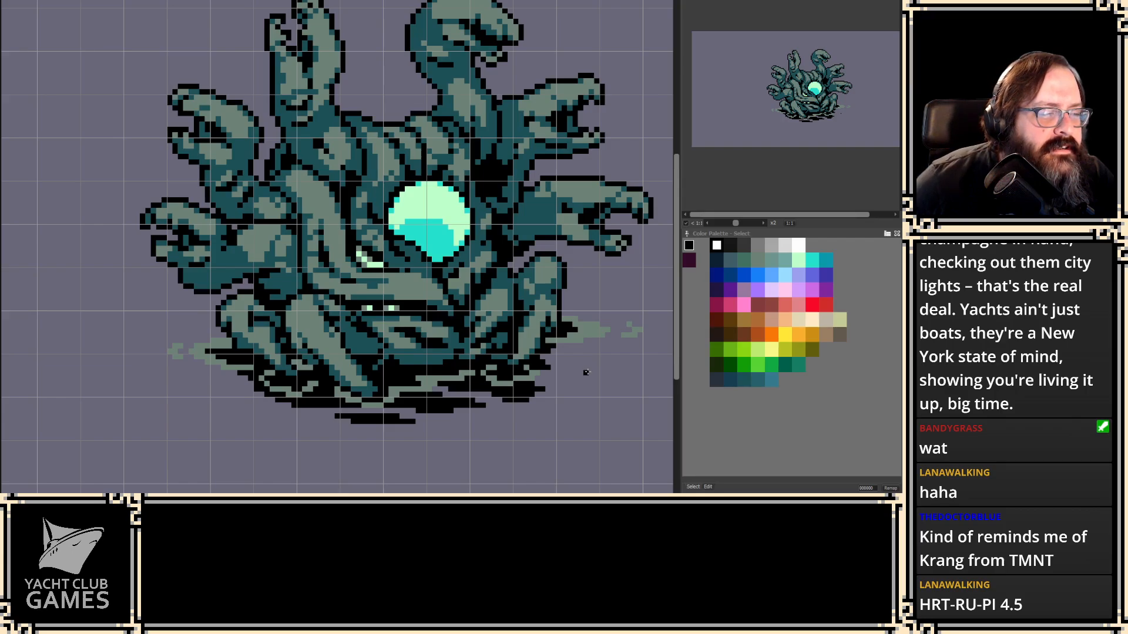
left_click_drag(612, 373, 596, 364)
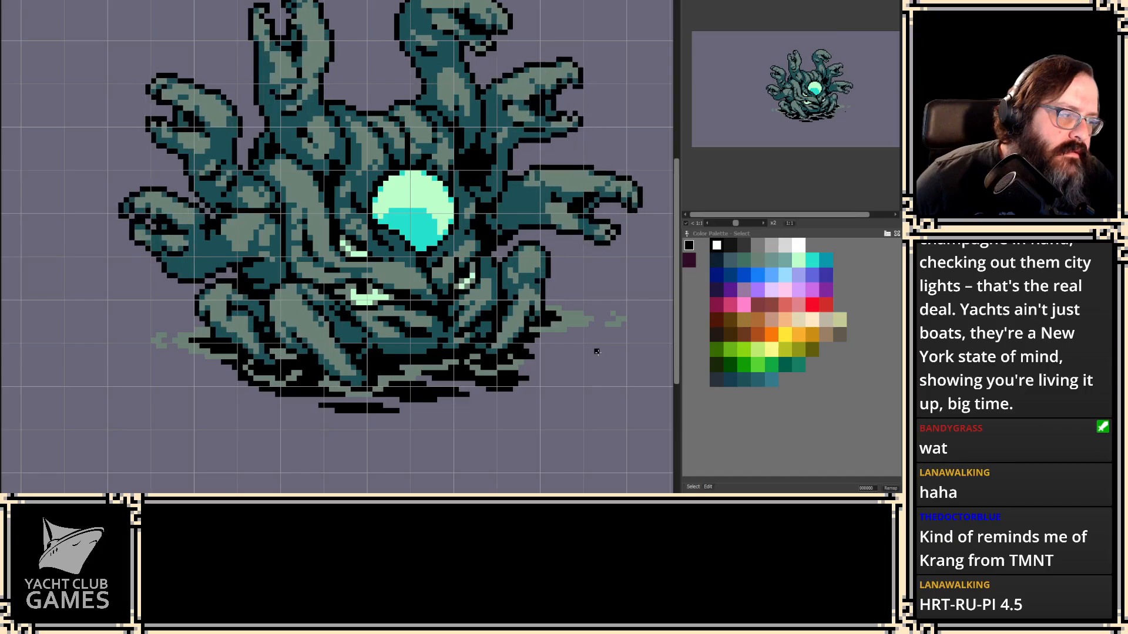
key("g")
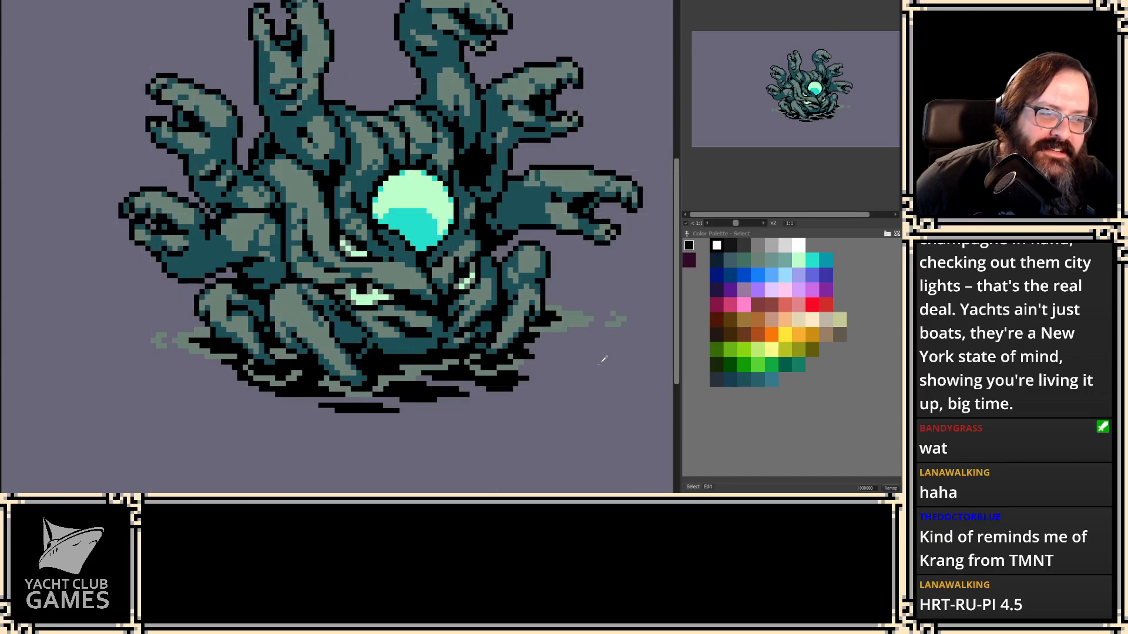
scroll(597, 361, "down", 2)
scroll(574, 378, "up", 2)
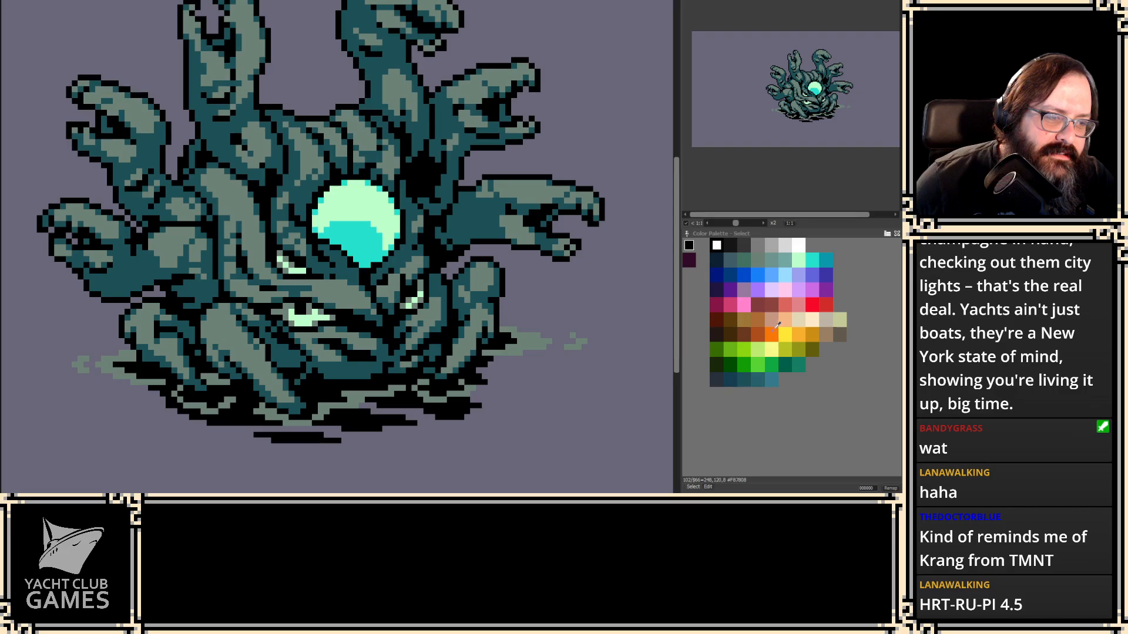
- Try recolouring the creature with amber highlights and orange and coral body fills, and undo all three fills
left_click(798, 335)
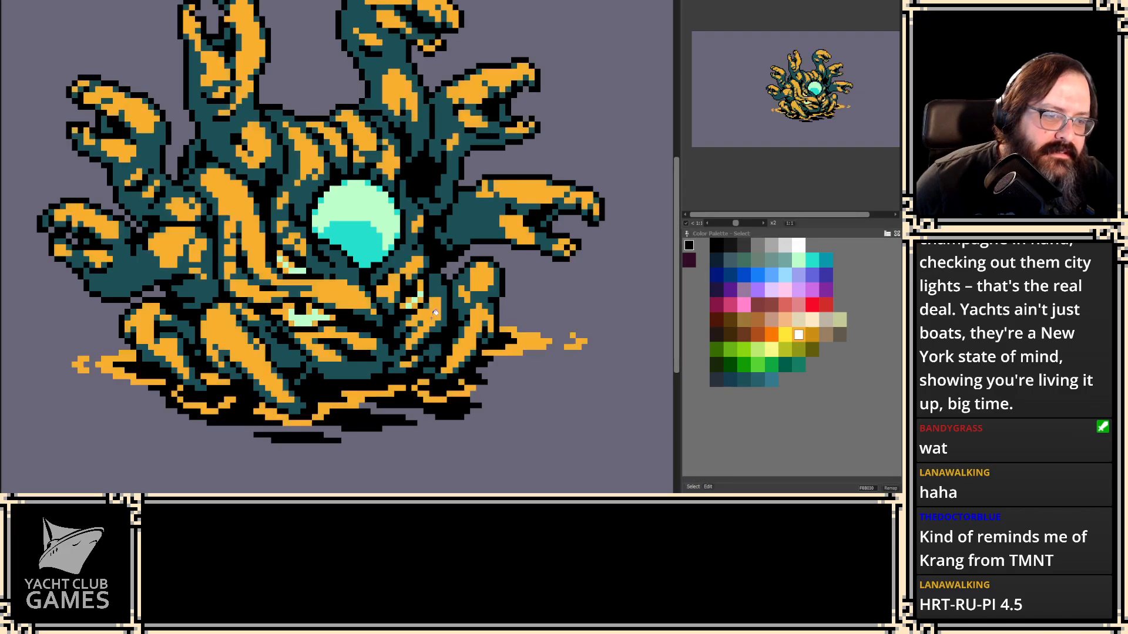
left_click(772, 335)
left_click(470, 303)
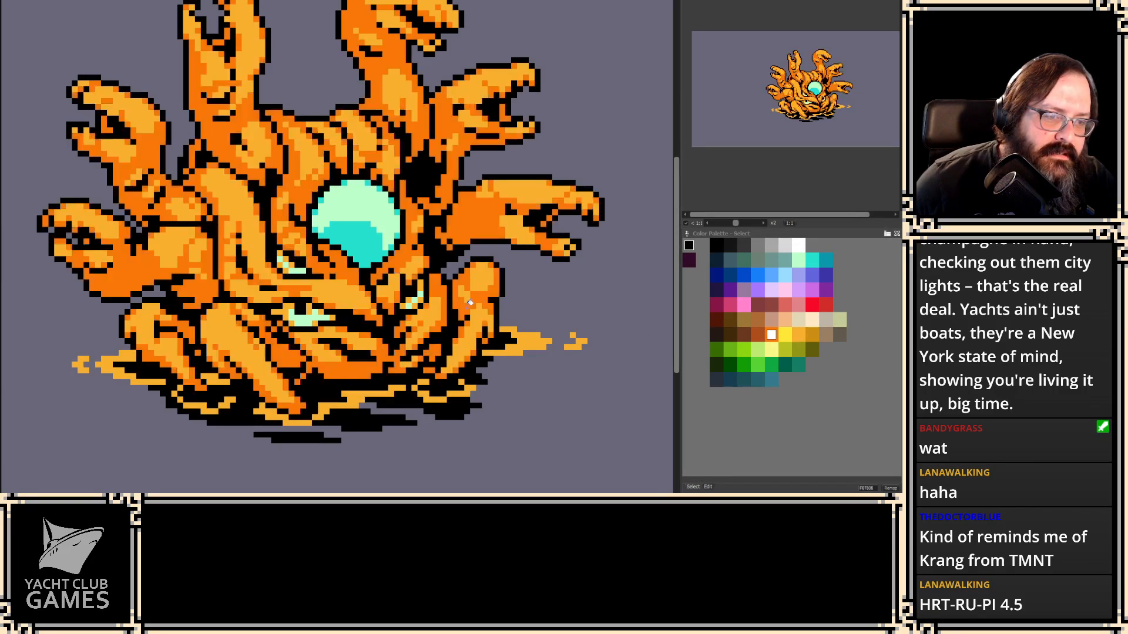
left_click(785, 305)
left_click(369, 364)
left_click_drag(490, 325, 542, 338)
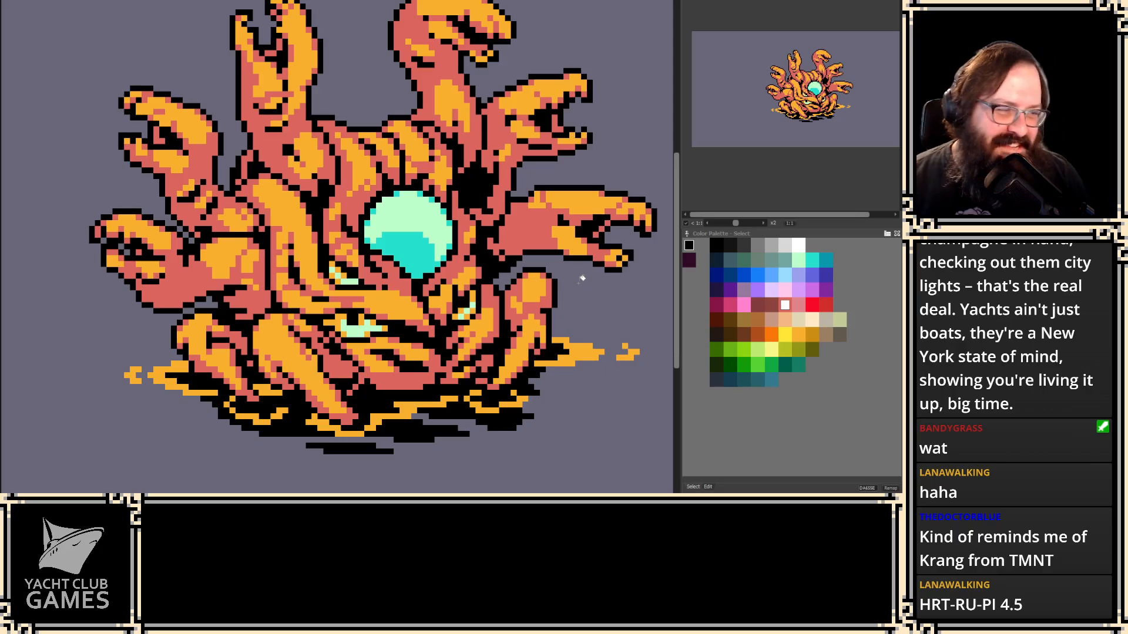
key("ctrl+z")
key("ctrl+z")
key("ctrl+z")
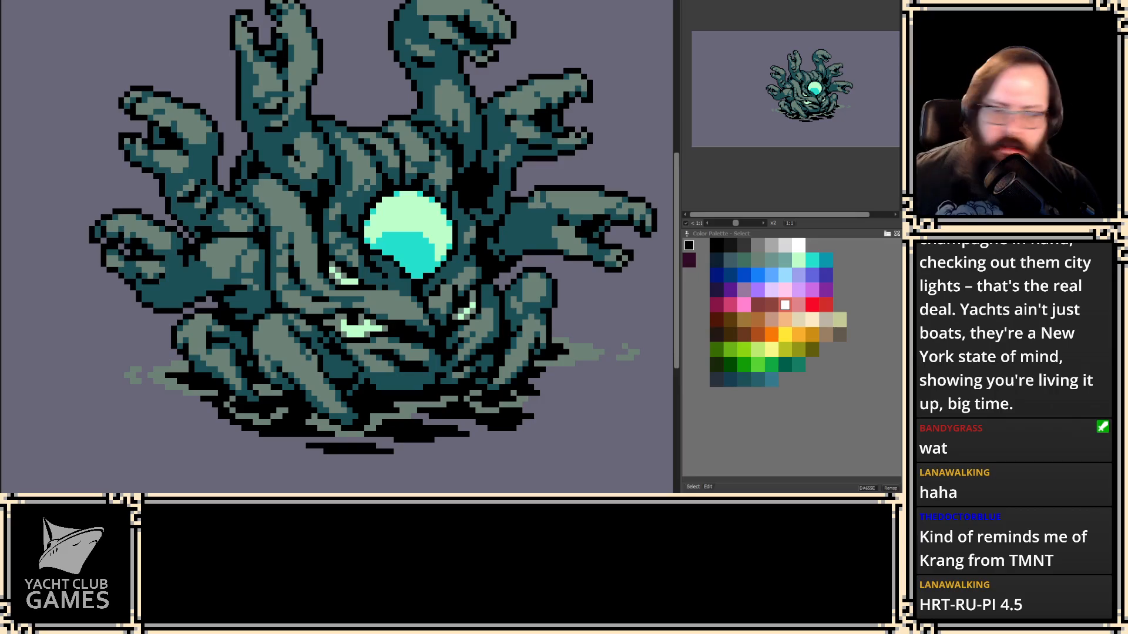
- Examine the creature's eyes, lower face and overall silhouette at several magnifications
left_click_drag(246, 245, 193, 258)
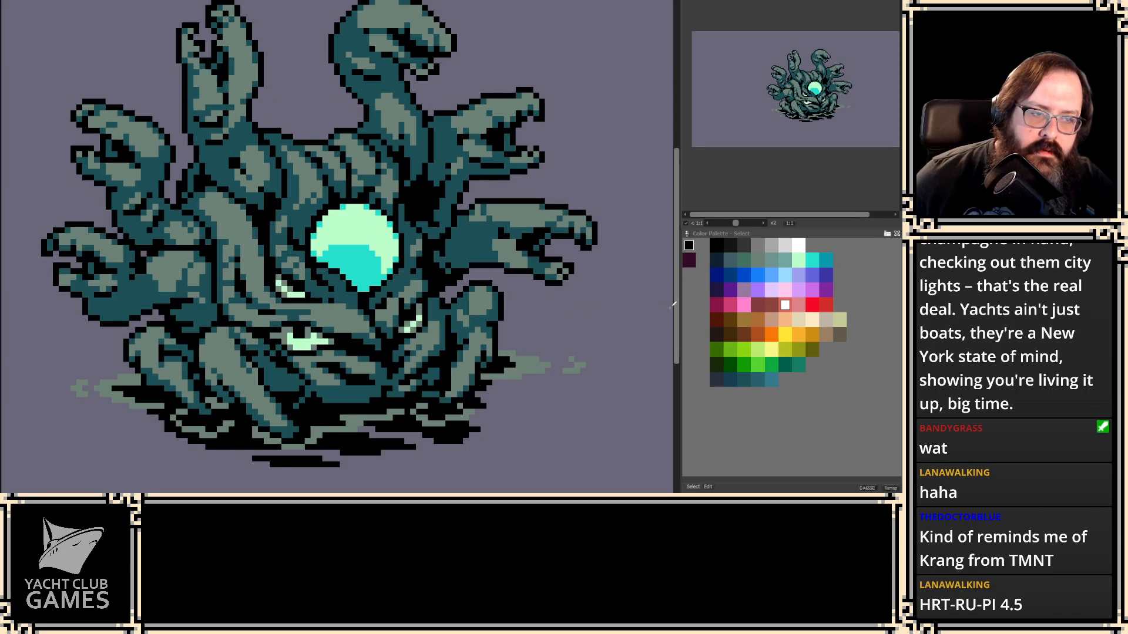
scroll(634, 301, "down", 2)
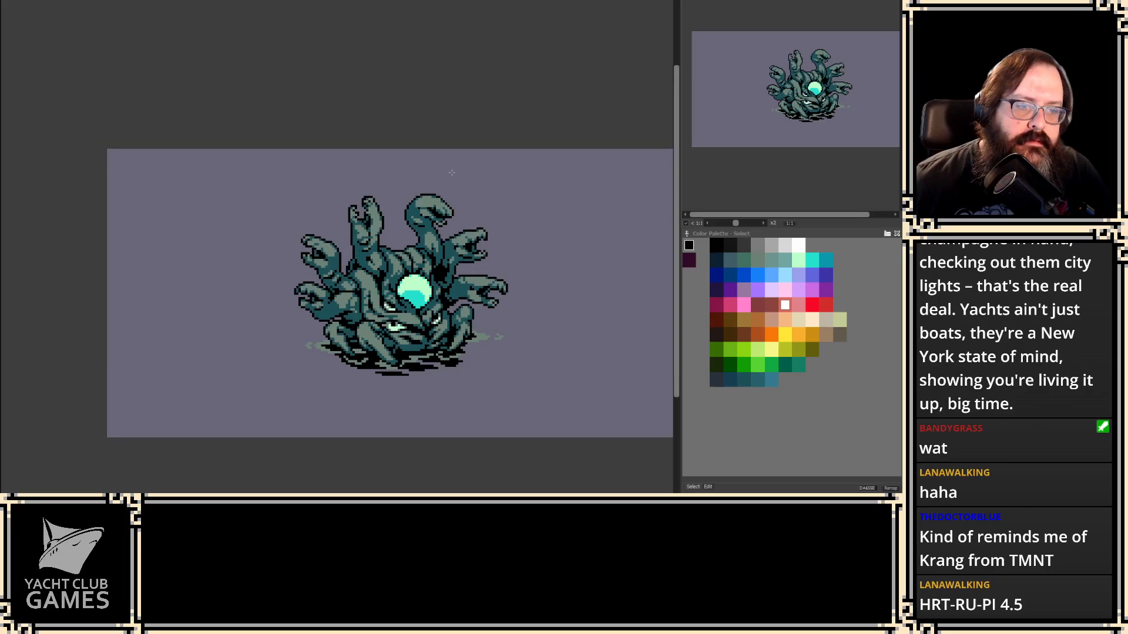
scroll(451, 334, "up", 4)
left_click(448, 338)
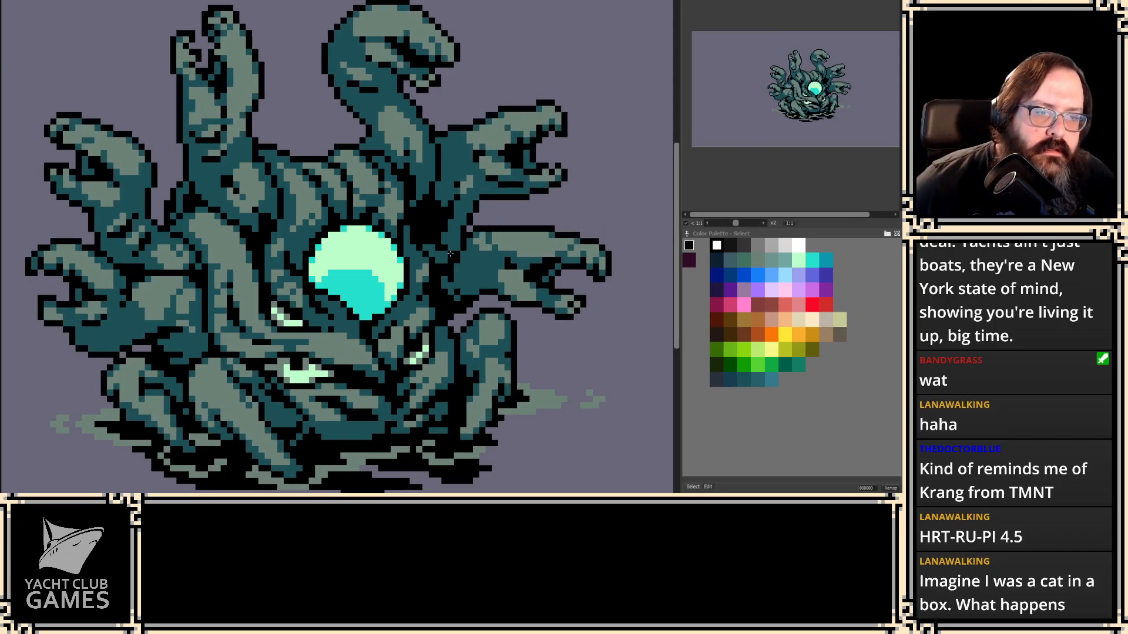
scroll(450, 246, "up", 1)
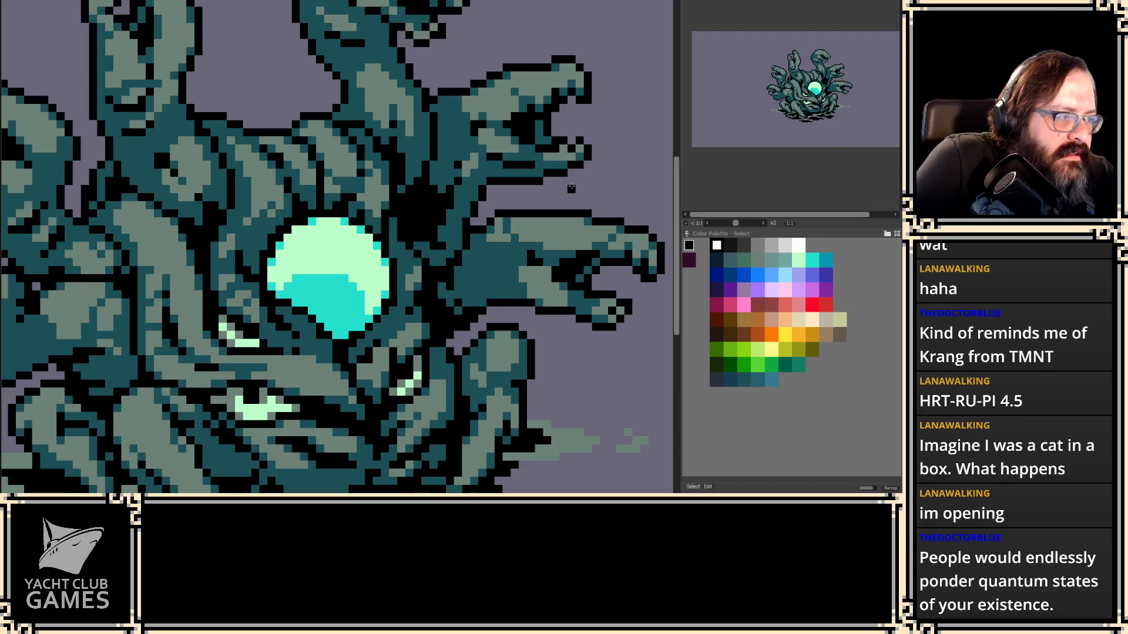
scroll(567, 167, "down", 3)
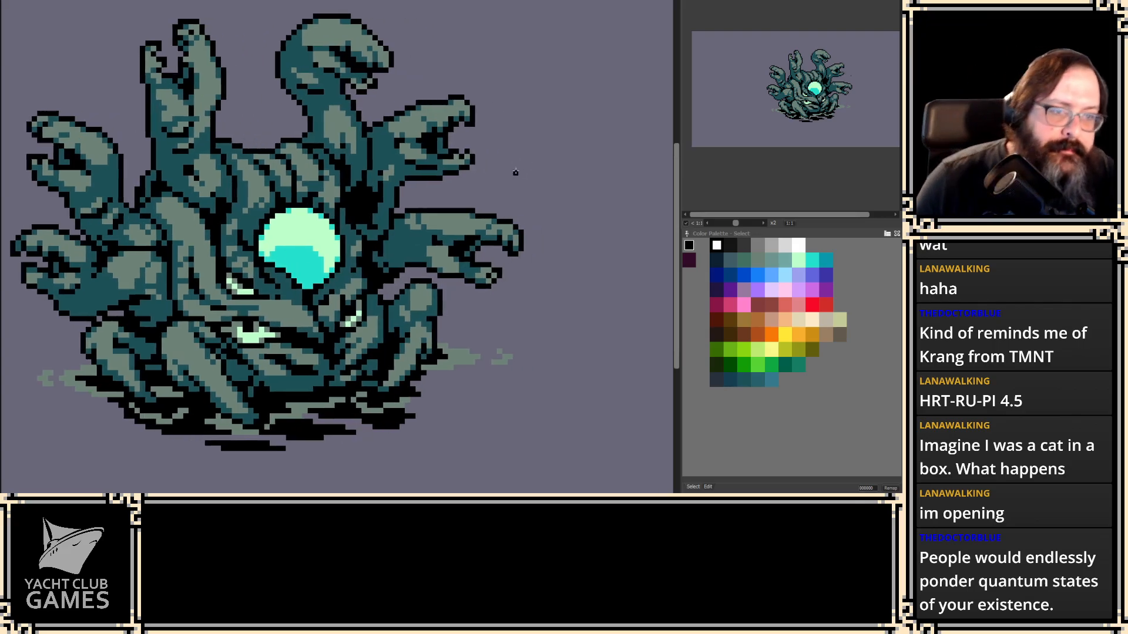
scroll(528, 168, "down", 2)
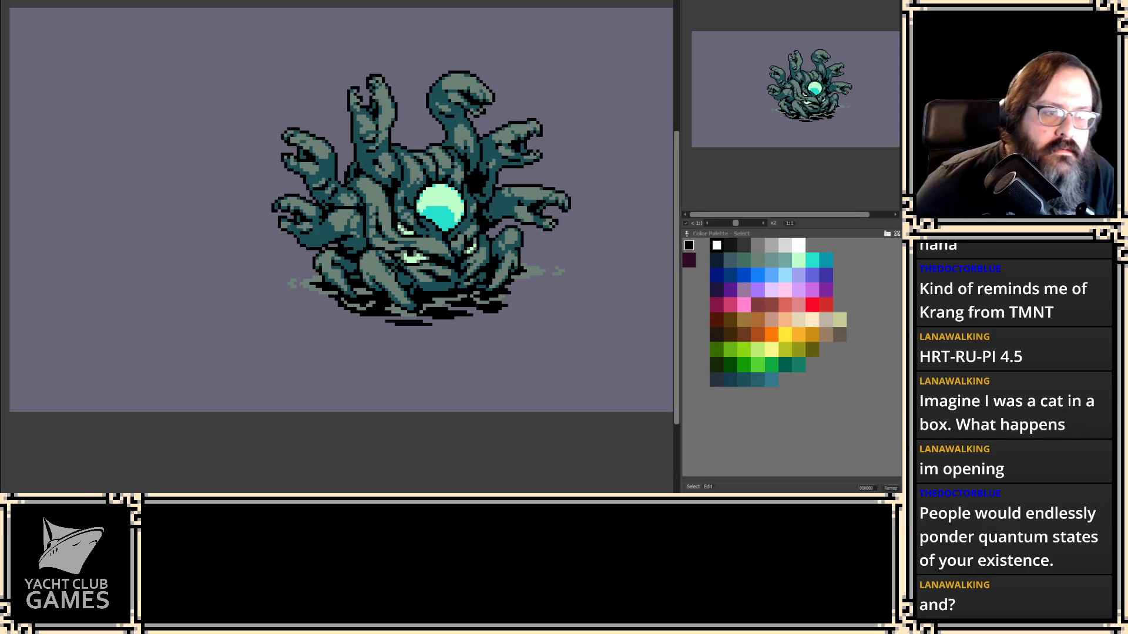
scroll(486, 233, "up", 4)
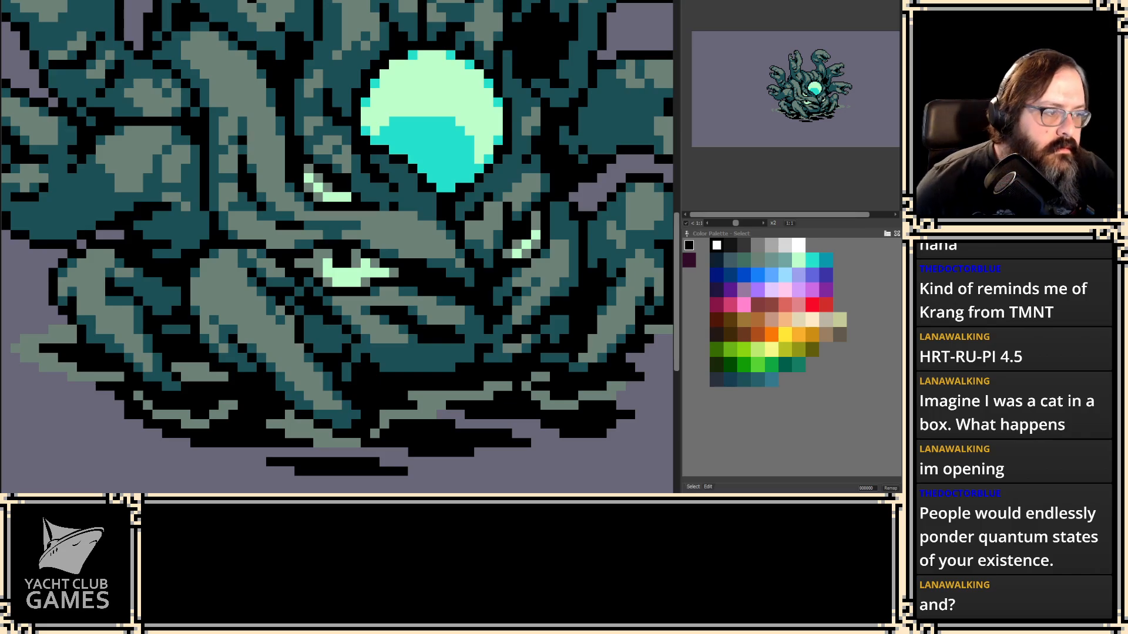
scroll(410, 176, "down", 3)
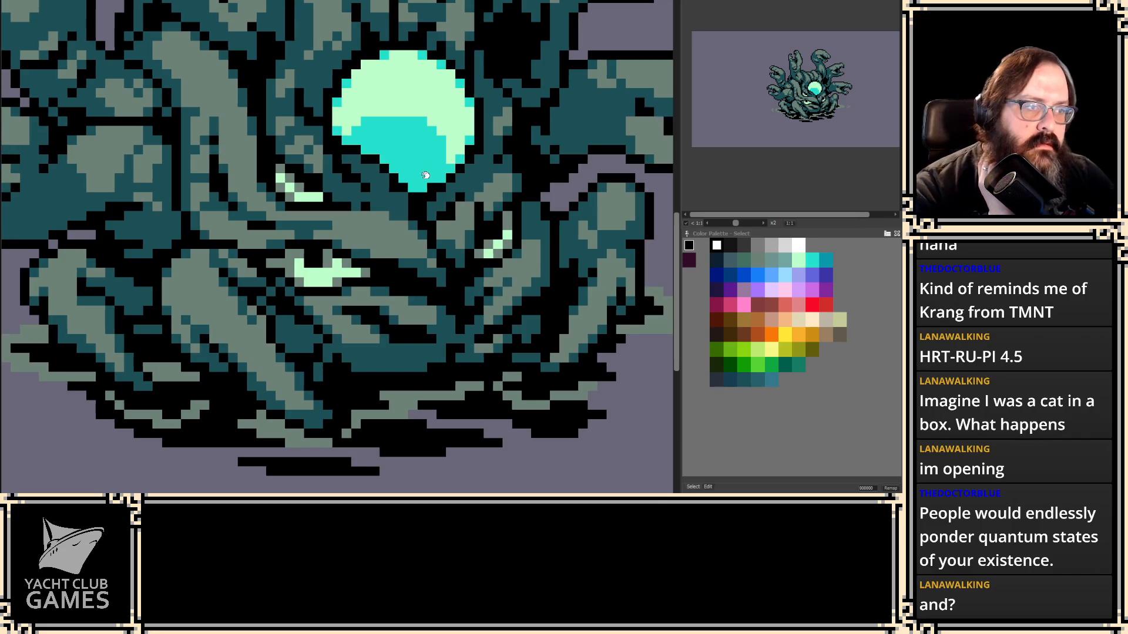
left_click_drag(411, 175, 415, 154)
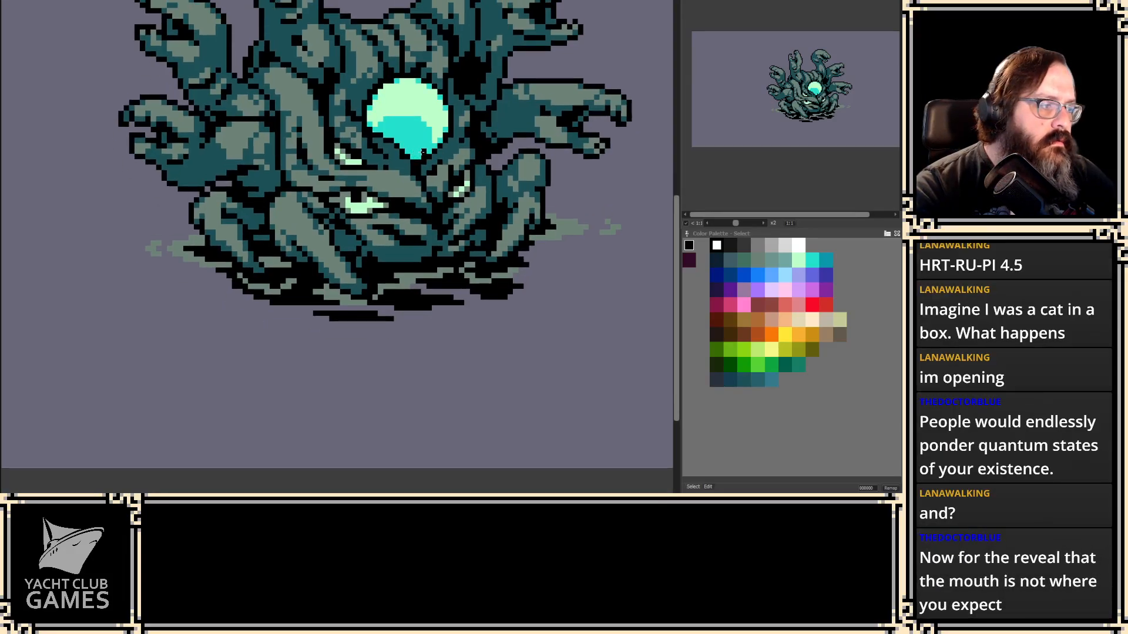
scroll(417, 151, "up", 3)
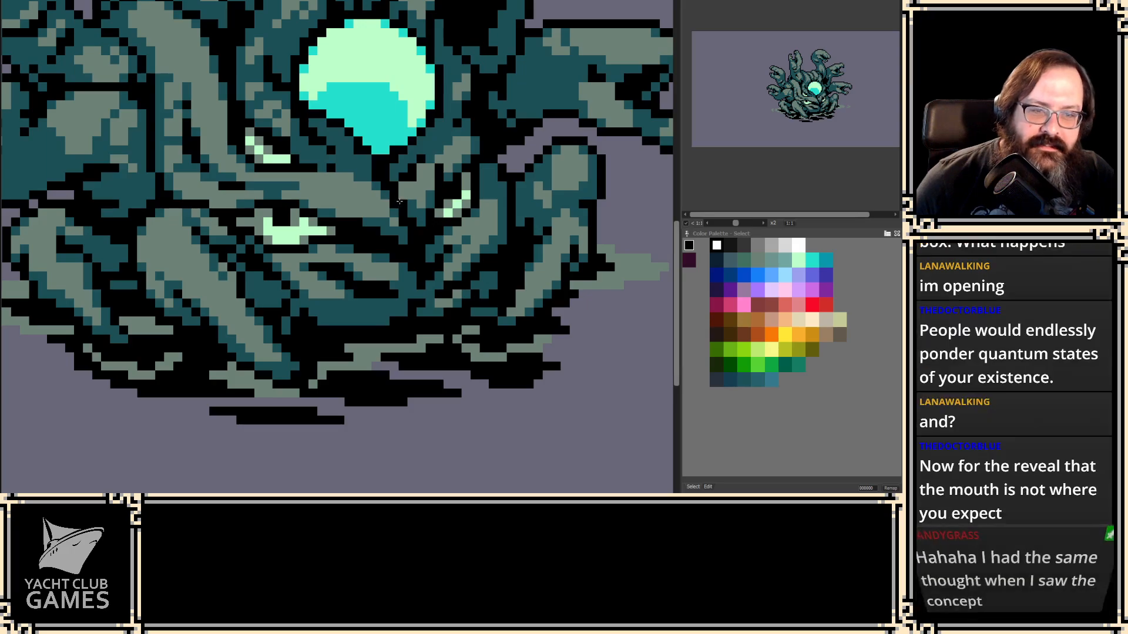
left_click_drag(398, 205, 433, 216)
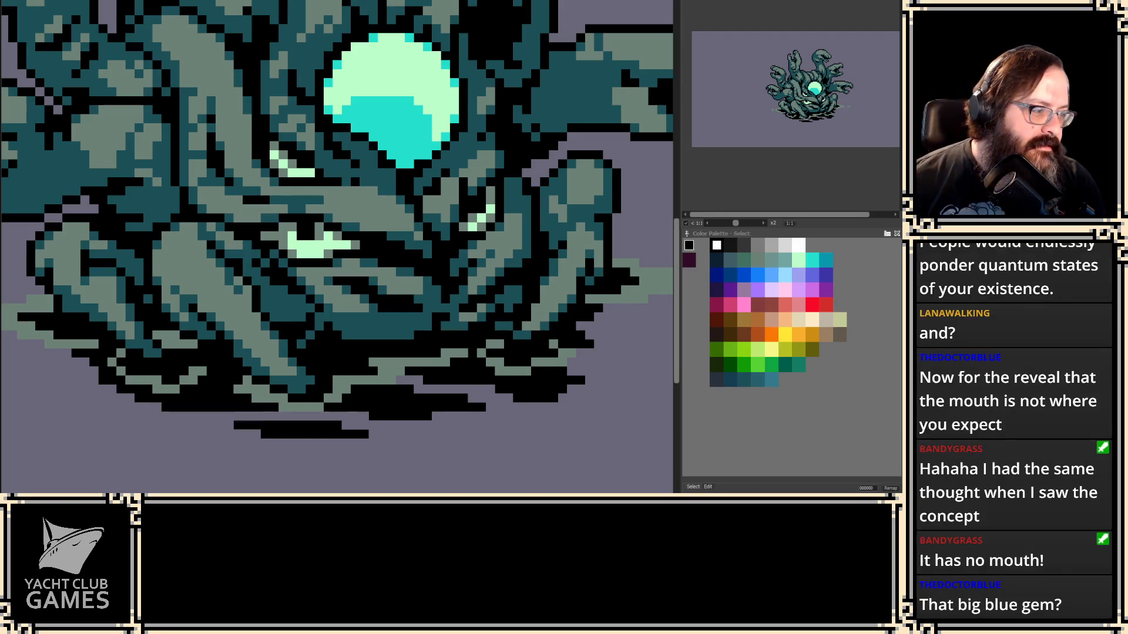
scroll(376, 273, "down", 4)
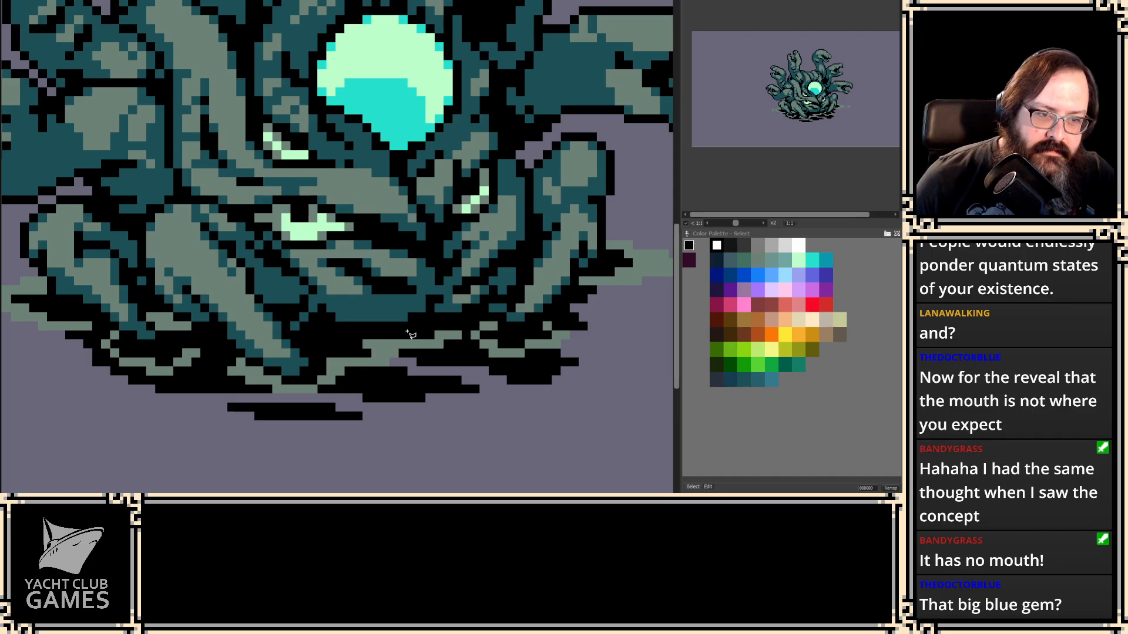
scroll(406, 336, "up", 2)
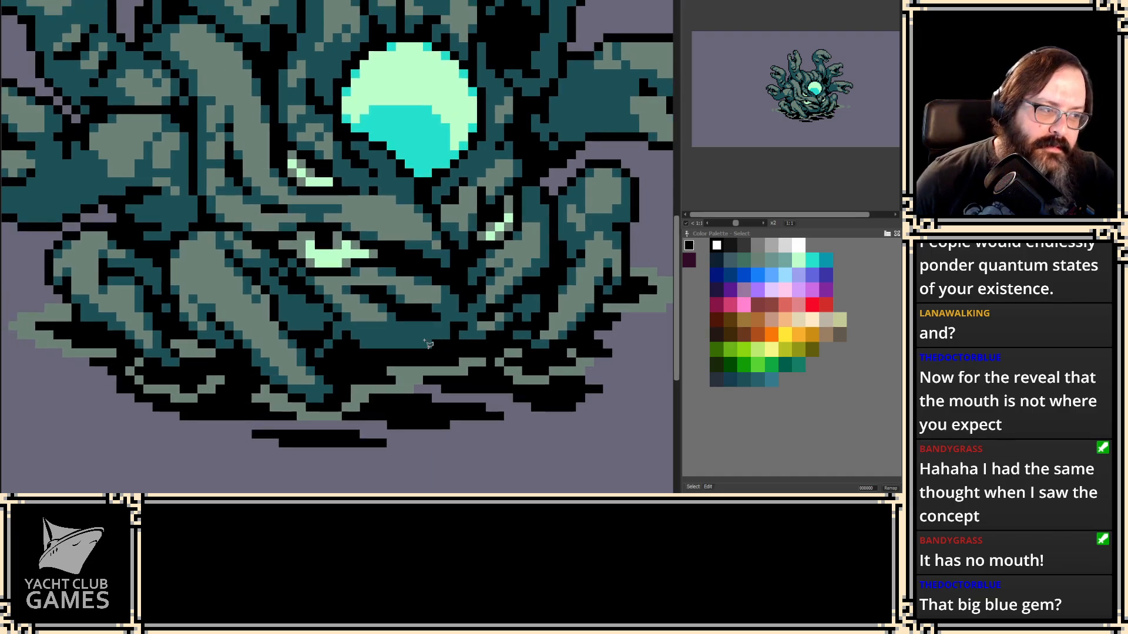
mouse_move(407, 365)
left_mouse_down()
mouse_move(457, 357)
mouse_move(468, 335)
mouse_move(423, 200)
mouse_move(366, 151)
mouse_move(310, 137)
mouse_move(284, 155)
mouse_move(274, 197)
mouse_move(286, 245)
mouse_move(368, 373)
mouse_move(407, 365)
left_mouse_up()
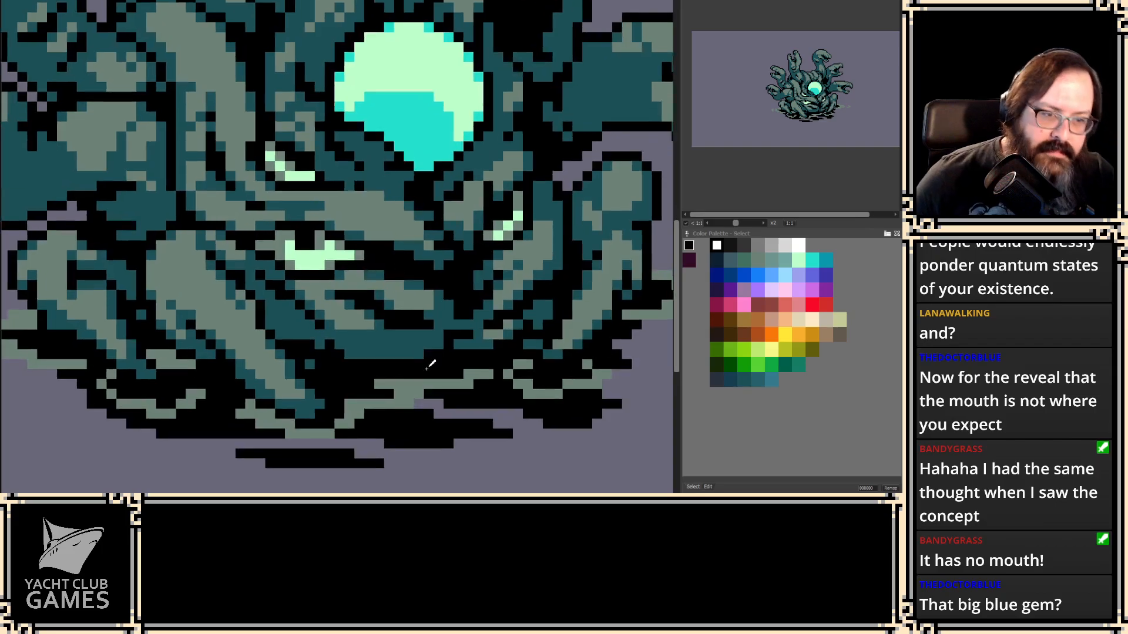
- Paint a black vertical mouth opening beneath the gem, down the middle of the creature's lower face
mouse_move(442, 328)
left_mouse_down()
mouse_move(437, 251)
mouse_move(417, 199)
mouse_move(428, 238)
mouse_move(435, 215)
mouse_move(455, 298)
mouse_move(423, 334)
mouse_move(414, 188)
mouse_move(418, 263)
mouse_move(441, 300)
mouse_move(433, 311)
mouse_move(409, 292)
mouse_move(388, 212)
mouse_move(404, 249)
mouse_move(378, 212)
mouse_move(340, 201)
mouse_move(371, 189)
mouse_move(375, 173)
mouse_move(389, 187)
mouse_move(367, 225)
mouse_move(374, 203)
left_mouse_up()
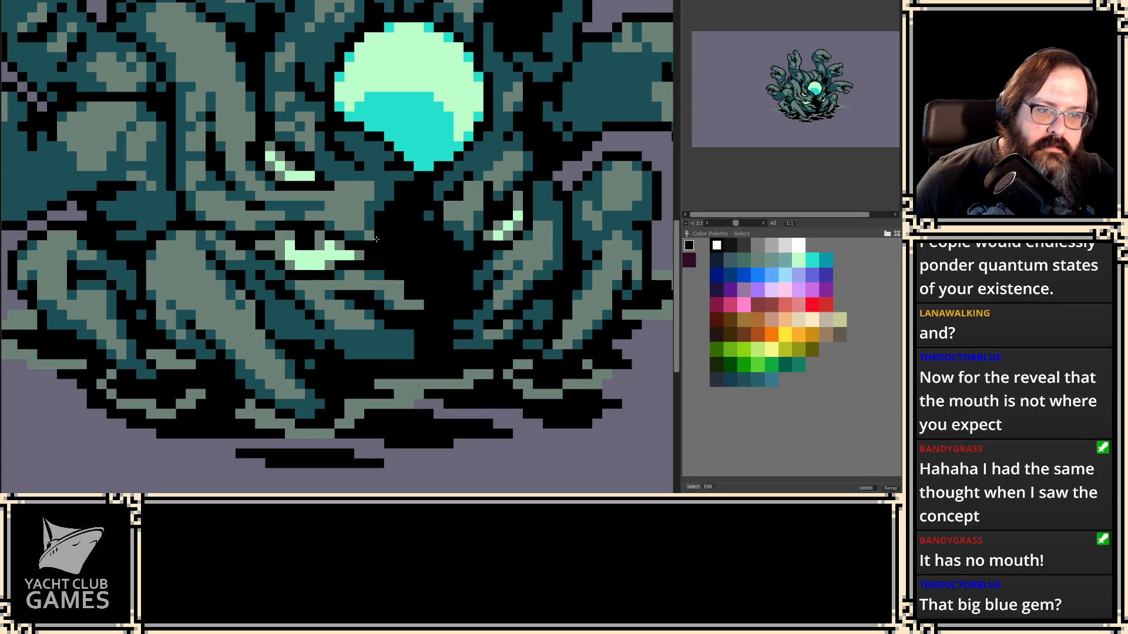
scroll(391, 302, "right", 3)
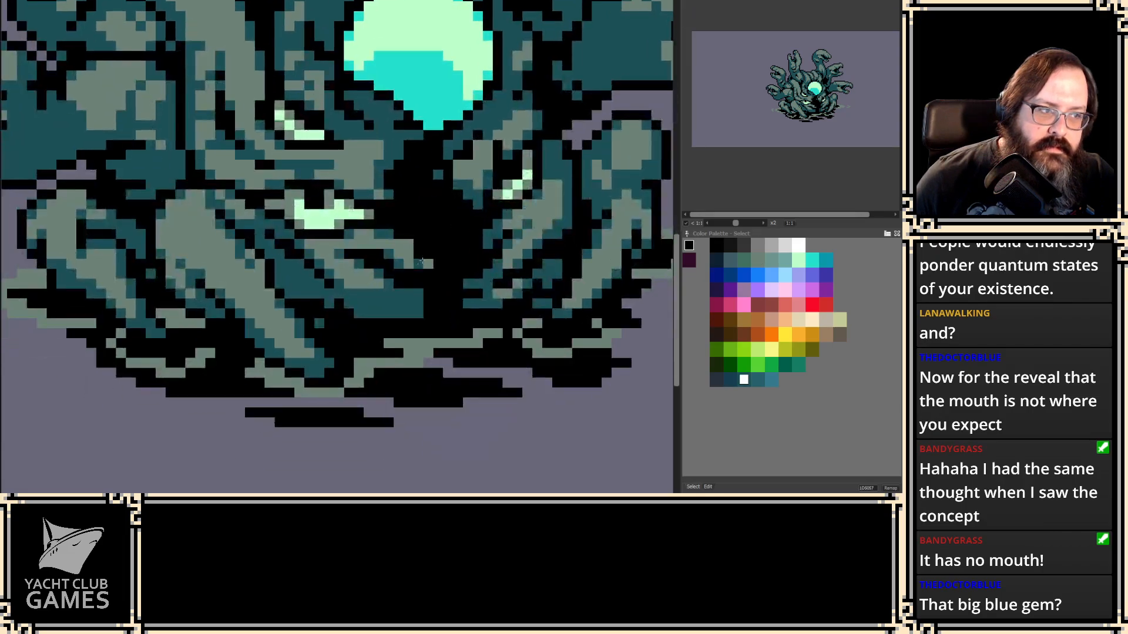
mouse_move(410, 357)
left_mouse_down()
mouse_move(434, 351)
mouse_move(469, 311)
mouse_move(489, 250)
mouse_move(489, 197)
mouse_move(452, 166)
mouse_move(407, 183)
mouse_move(373, 215)
mouse_move(410, 357)
left_mouse_up()
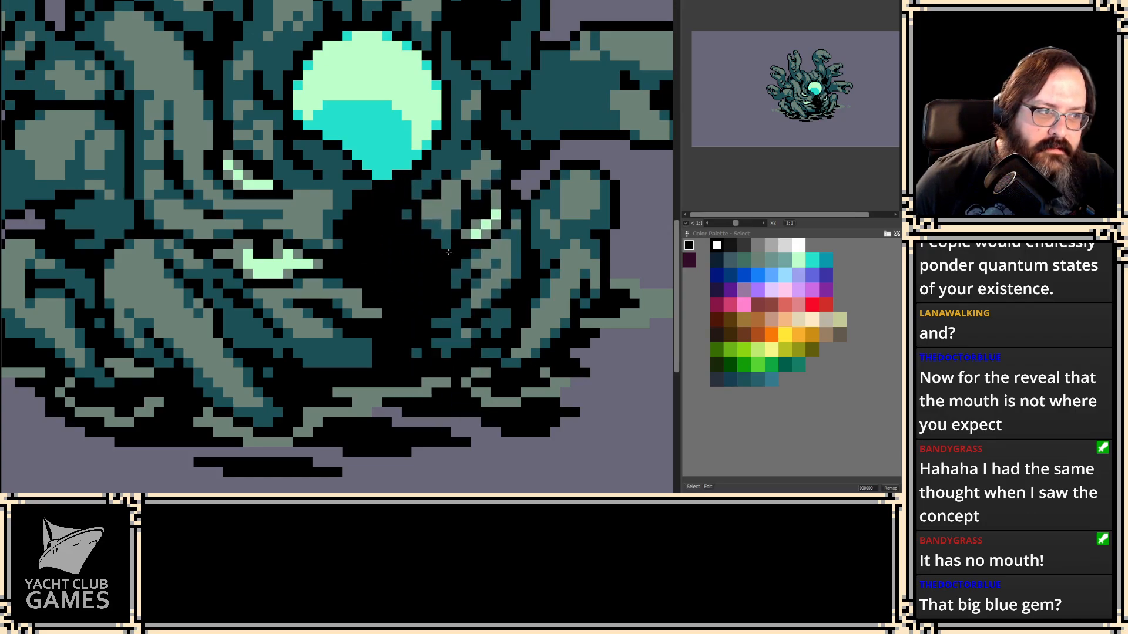
scroll(400, 201, "down", 2)
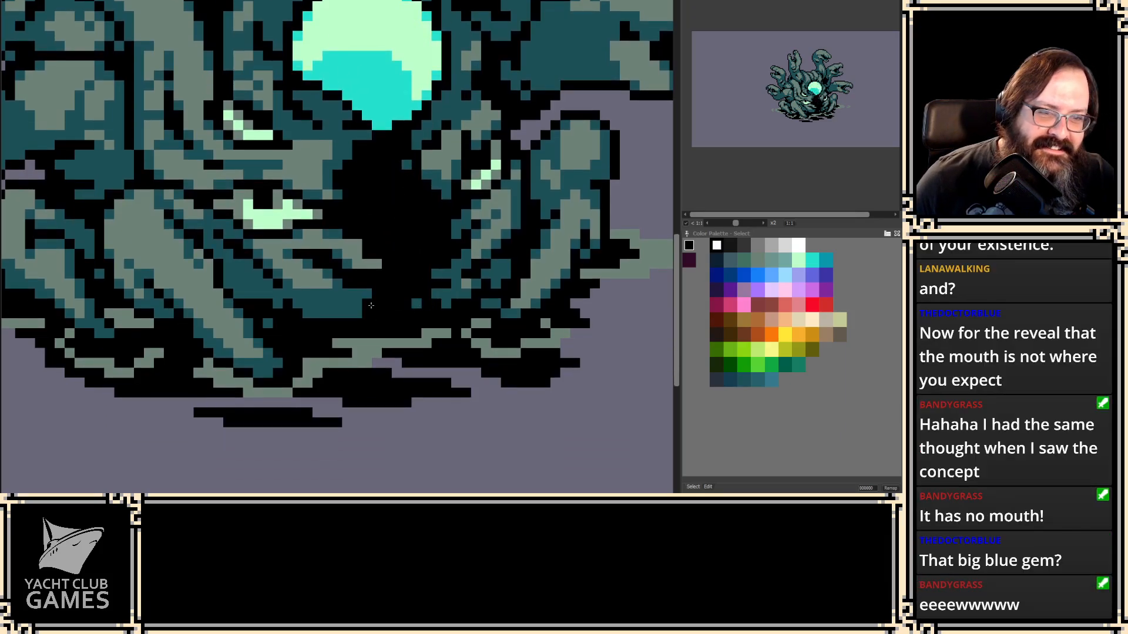
- Refine both edges of the open mouth with sampled black and dark-teal pixels, breaking up the surrounding skin folds
left_click(353, 264, "alt")
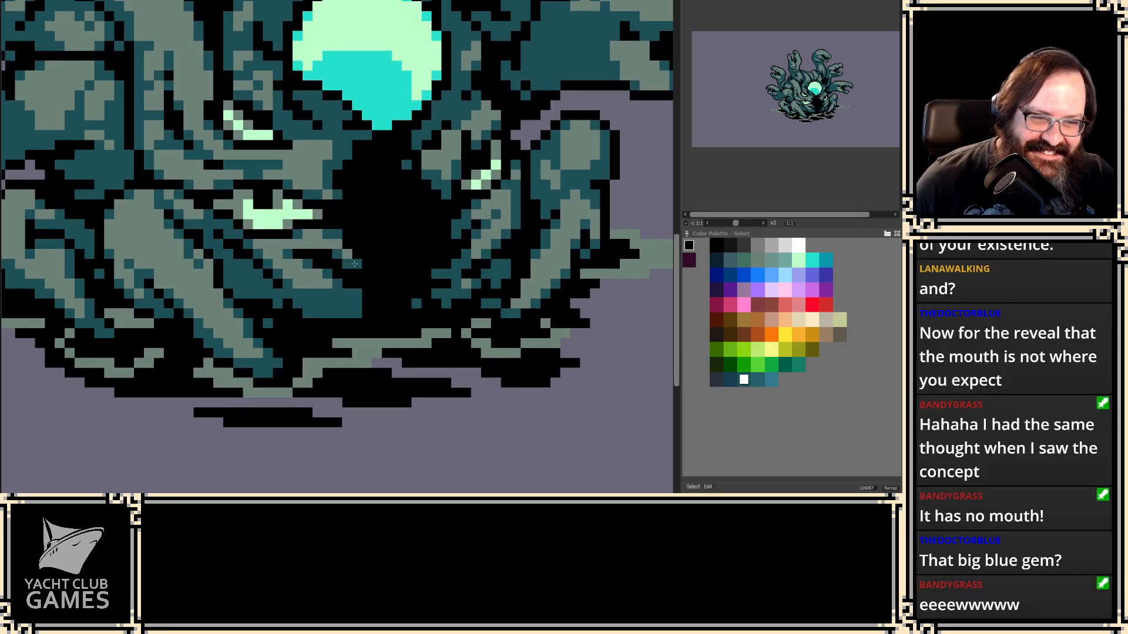
left_click_drag(404, 244, 442, 245)
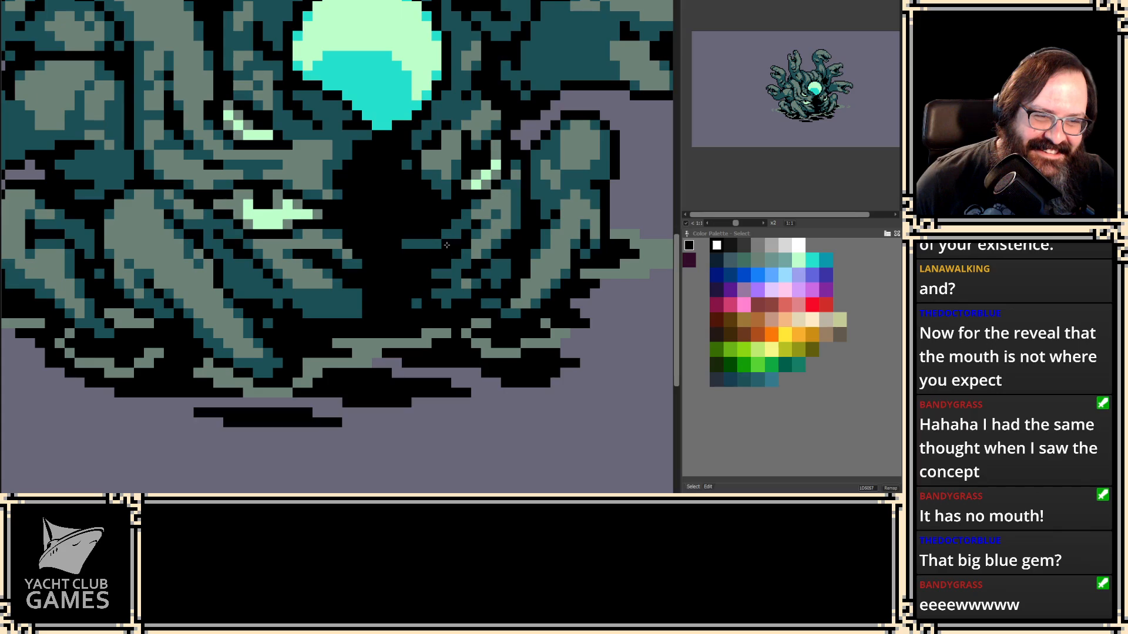
left_click_drag(433, 284, 445, 284)
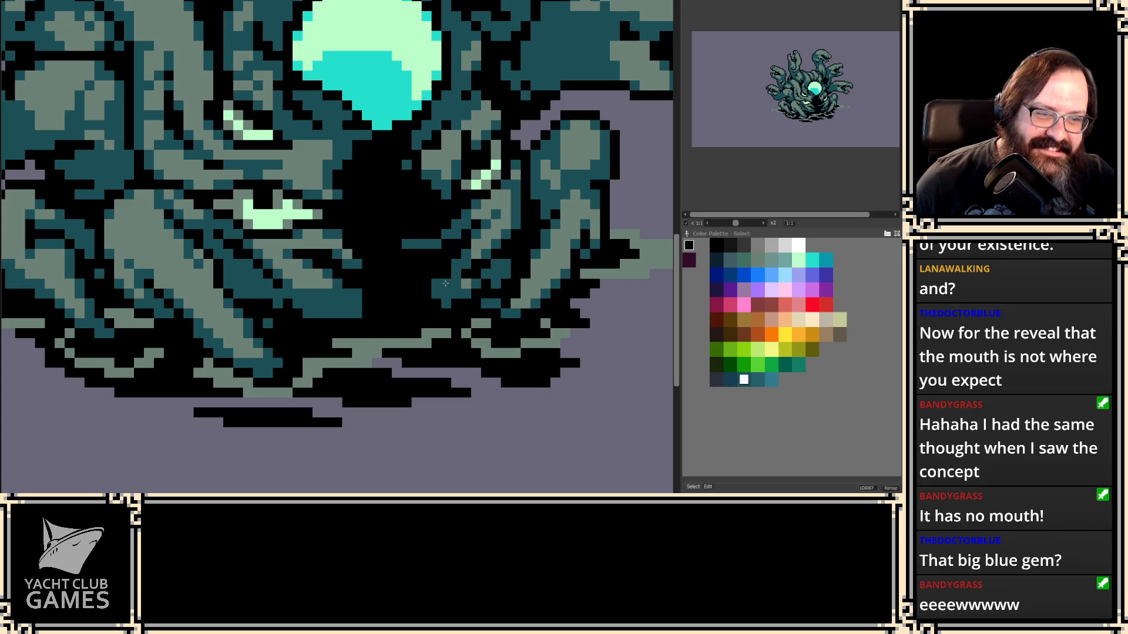
left_click(437, 294, "alt")
left_click(462, 302, "alt")
left_click(355, 300, "alt")
left_click(356, 214, "alt")
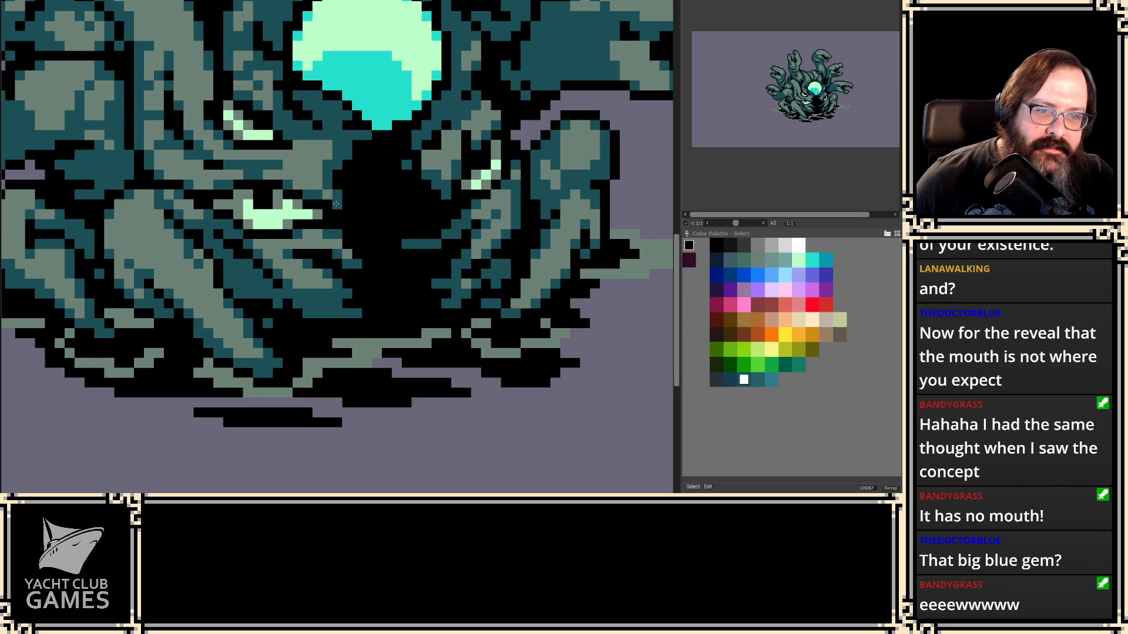
left_click(403, 194, "alt")
left_click(406, 172)
left_click(426, 175)
scroll(359, 327, "up", 1)
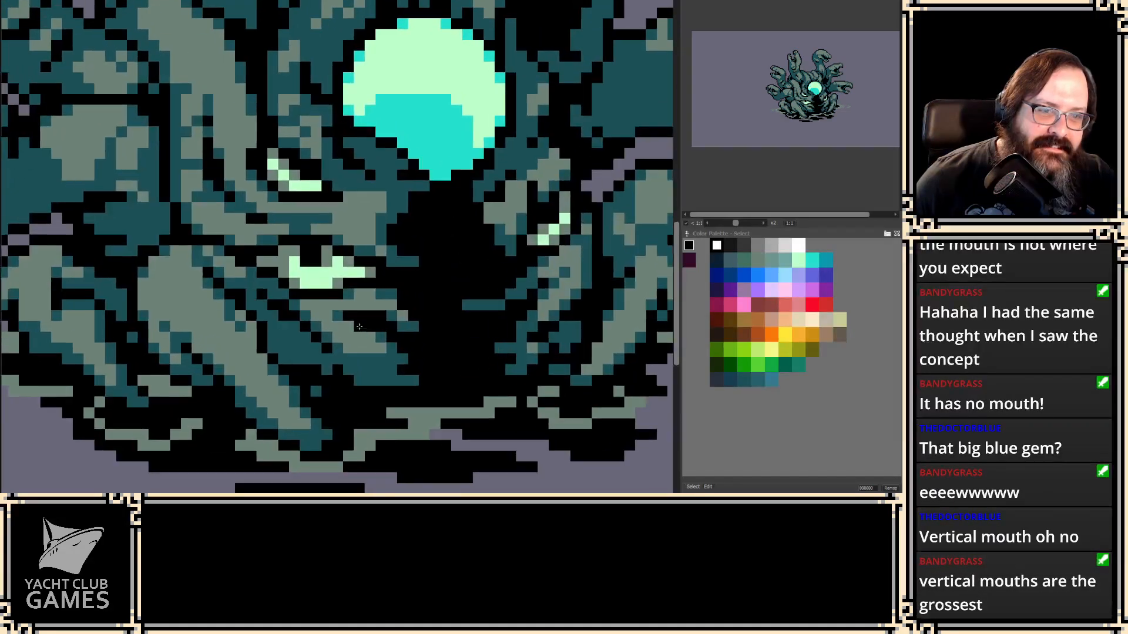
- Open the lower-left eye wider by moving its lower edge down, outlining it in black and redrawing the pupil and pale-green eye white
scroll(359, 327, "up", 2)
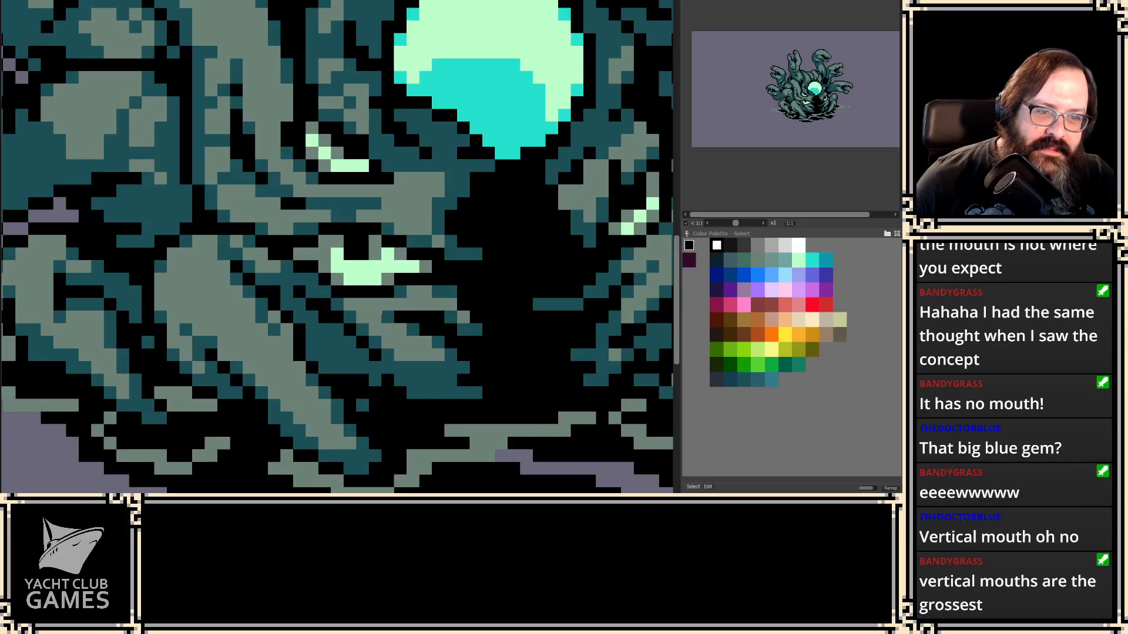
left_click_drag(375, 305, 426, 291)
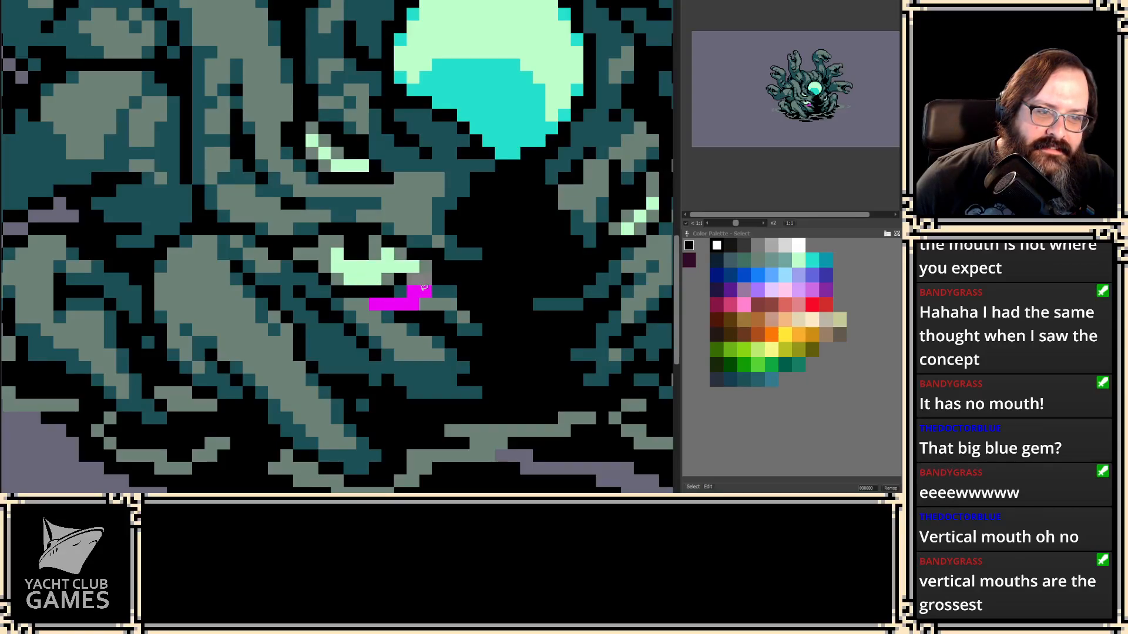
mouse_move(379, 240)
left_mouse_down()
mouse_move(301, 259)
mouse_move(302, 288)
mouse_move(341, 351)
mouse_move(370, 356)
mouse_move(405, 307)
mouse_move(377, 305)
left_mouse_up()
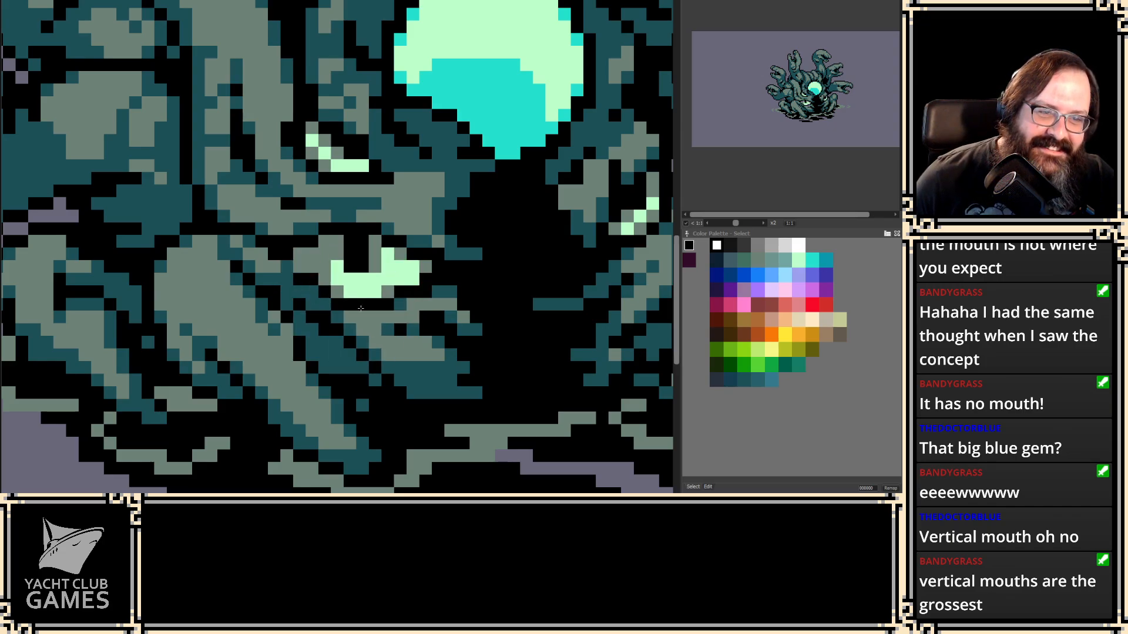
left_click_drag(349, 305, 391, 311)
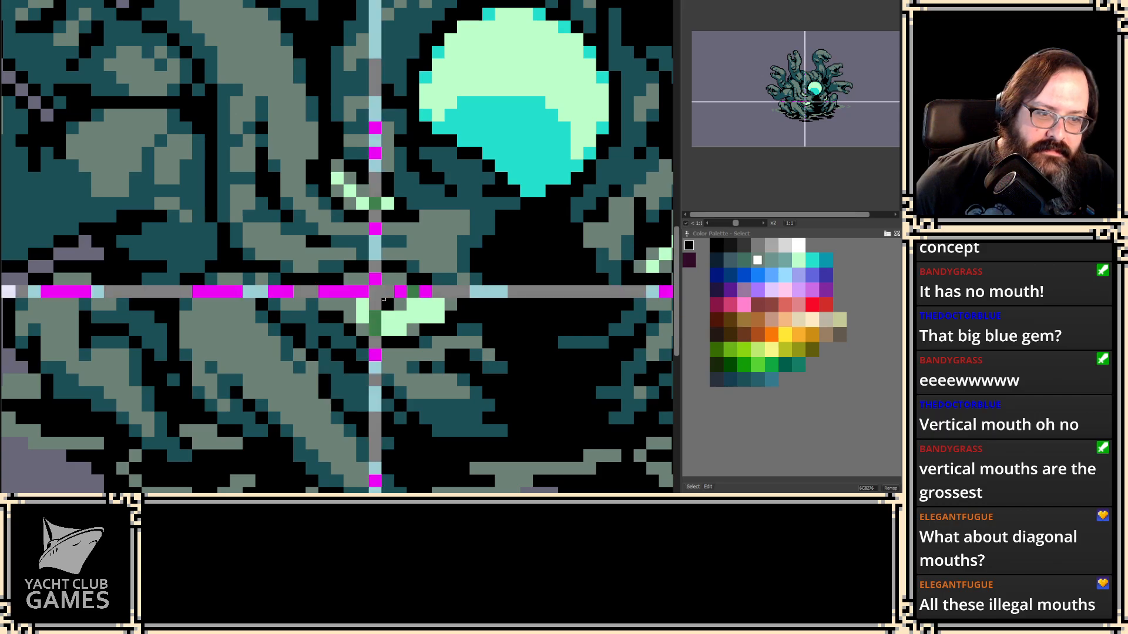
left_click(391, 307)
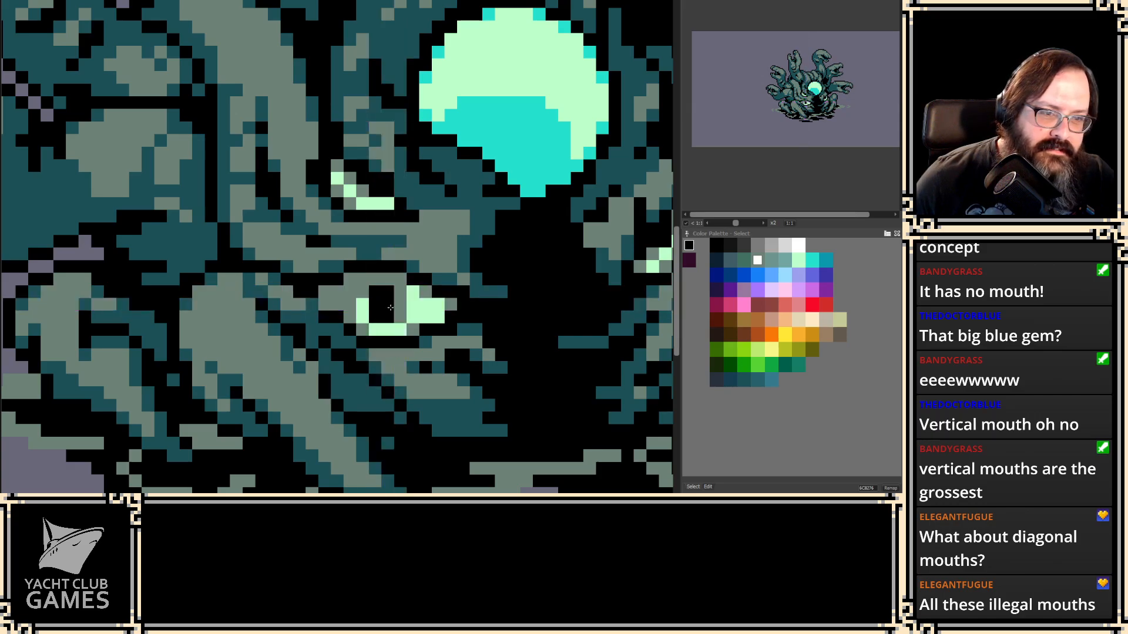
left_click(425, 304, "alt")
left_click_drag(375, 293, 400, 292)
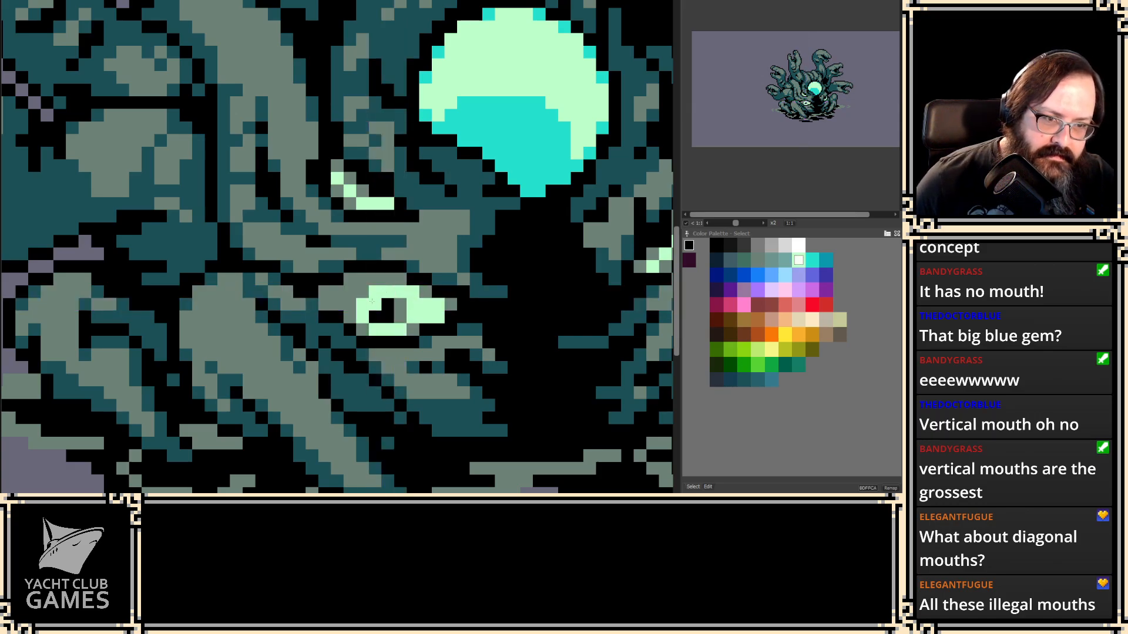
- Review the widened lower-left eye on the whole creature and compare the open-mouth frame with the closed-mouth frame
scroll(349, 368, "down", 5)
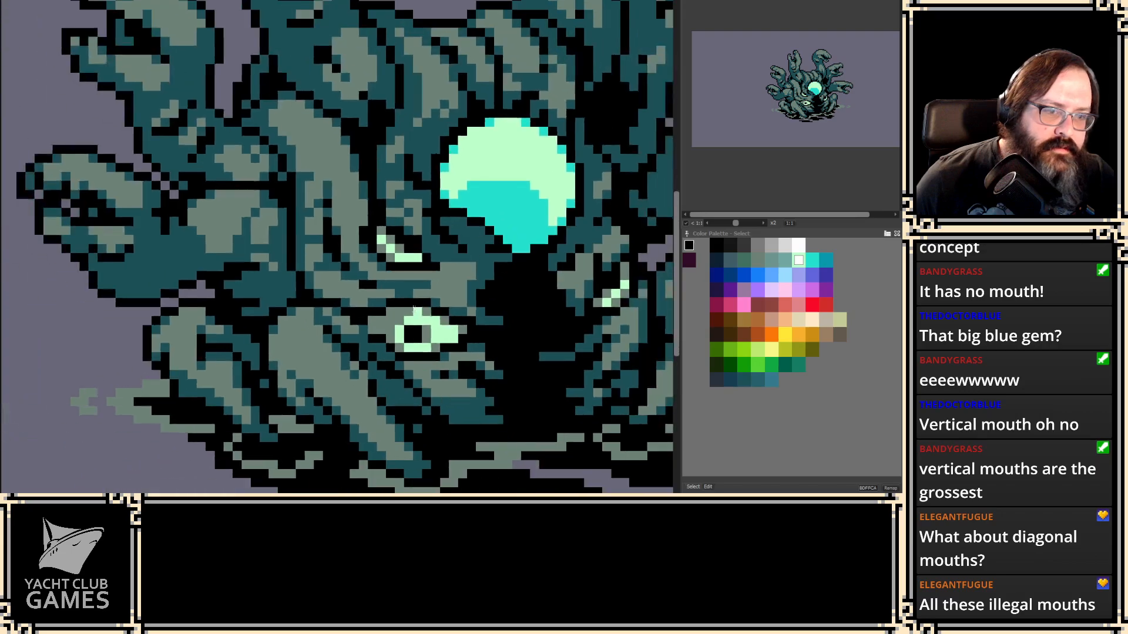
scroll(400, 305, "up", 4)
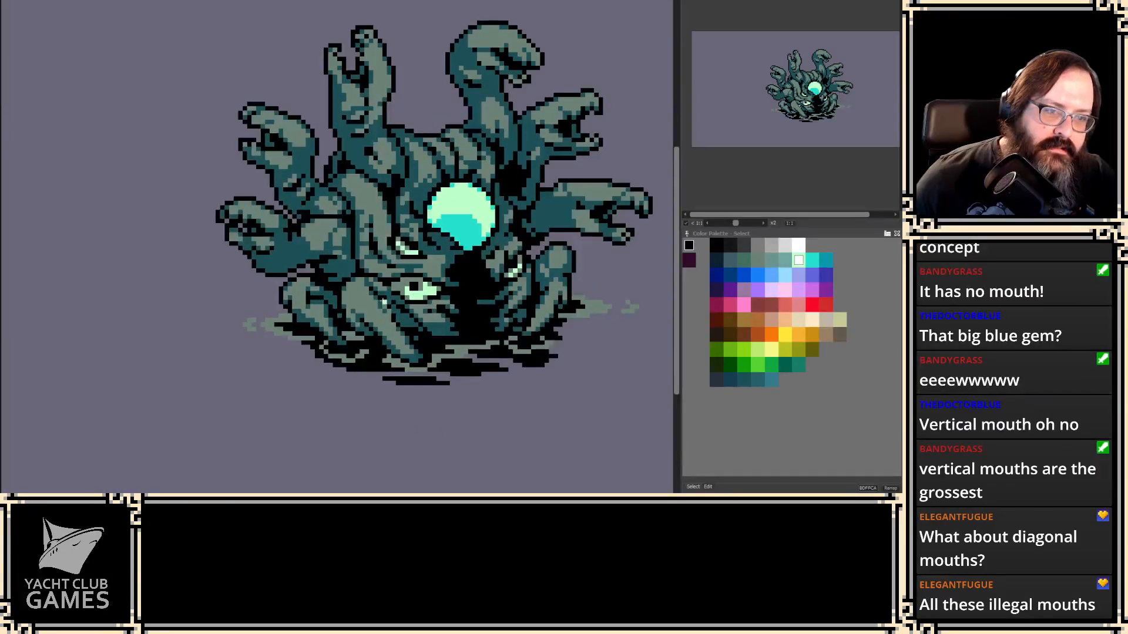
scroll(384, 301, "up", 3)
left_click_drag(407, 314, 373, 353)
scroll(373, 354, "up", 1)
key("1")
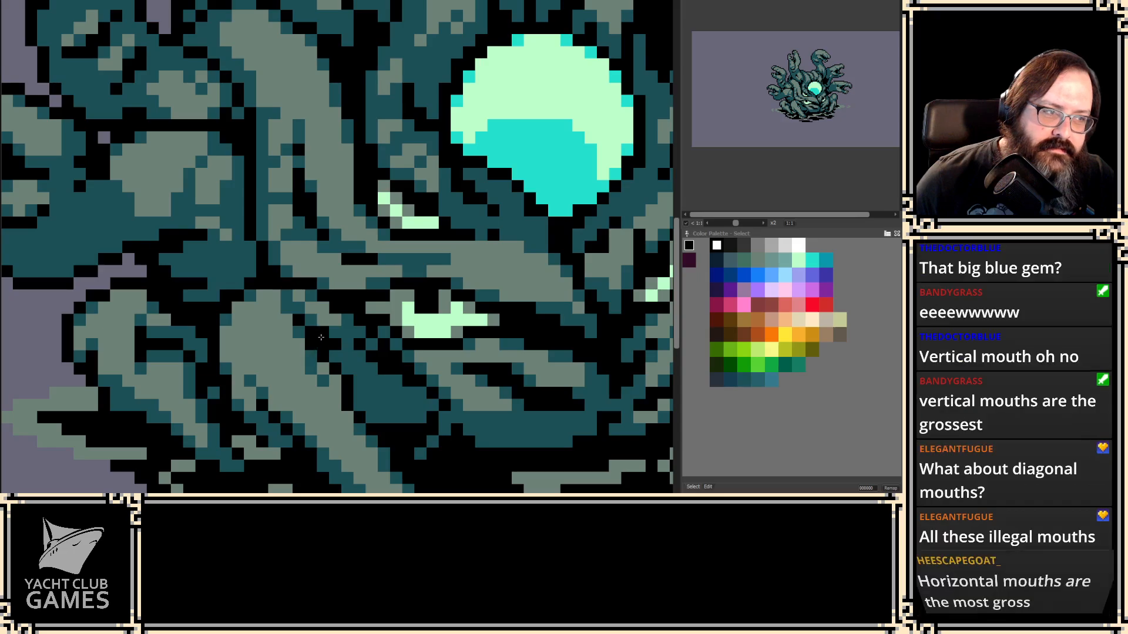
left_click_drag(373, 320, 386, 354)
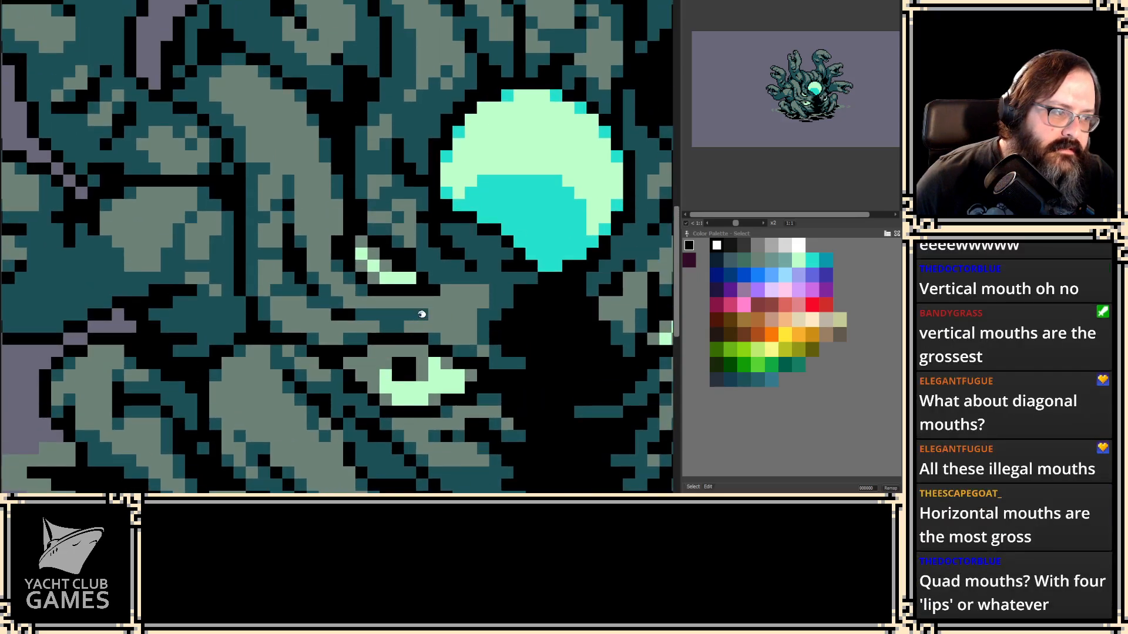
- Enlarge the upper-left eye downward, reshaping the skin fold beneath it and the dark-teal edge of its lid
left_click_drag(421, 317, 407, 317)
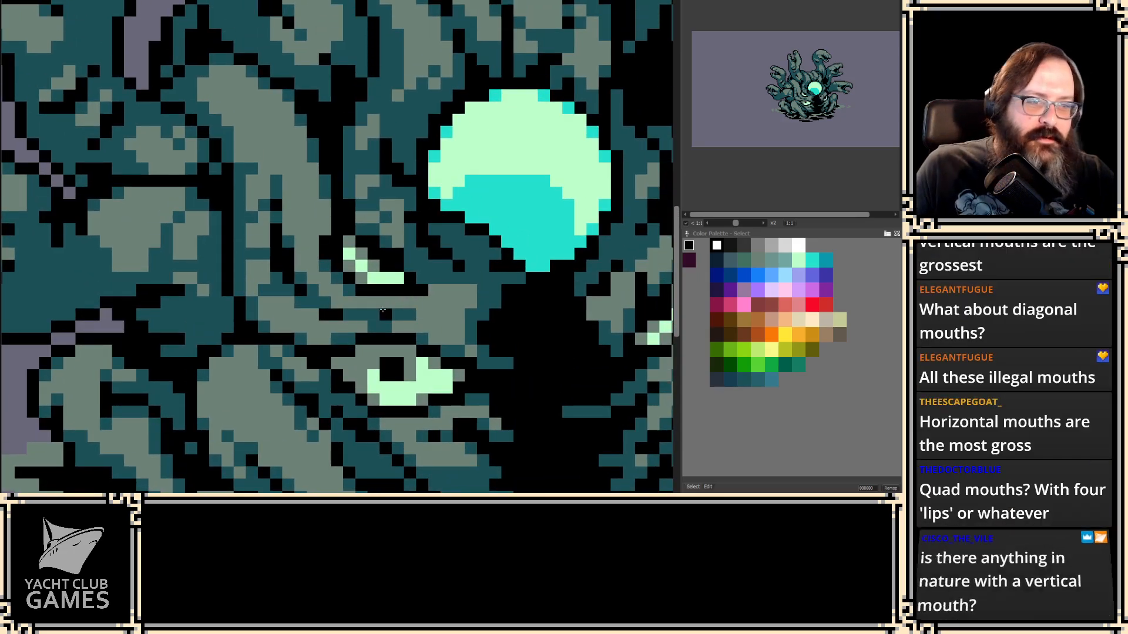
mouse_move(385, 312)
left_mouse_down()
mouse_move(402, 315)
mouse_move(397, 278)
mouse_move(361, 265)
mouse_move(349, 242)
mouse_move(324, 263)
mouse_move(376, 313)
mouse_move(332, 297)
mouse_move(318, 305)
left_mouse_up()
key("ctrl+z")
scroll(352, 282, "up", 1)
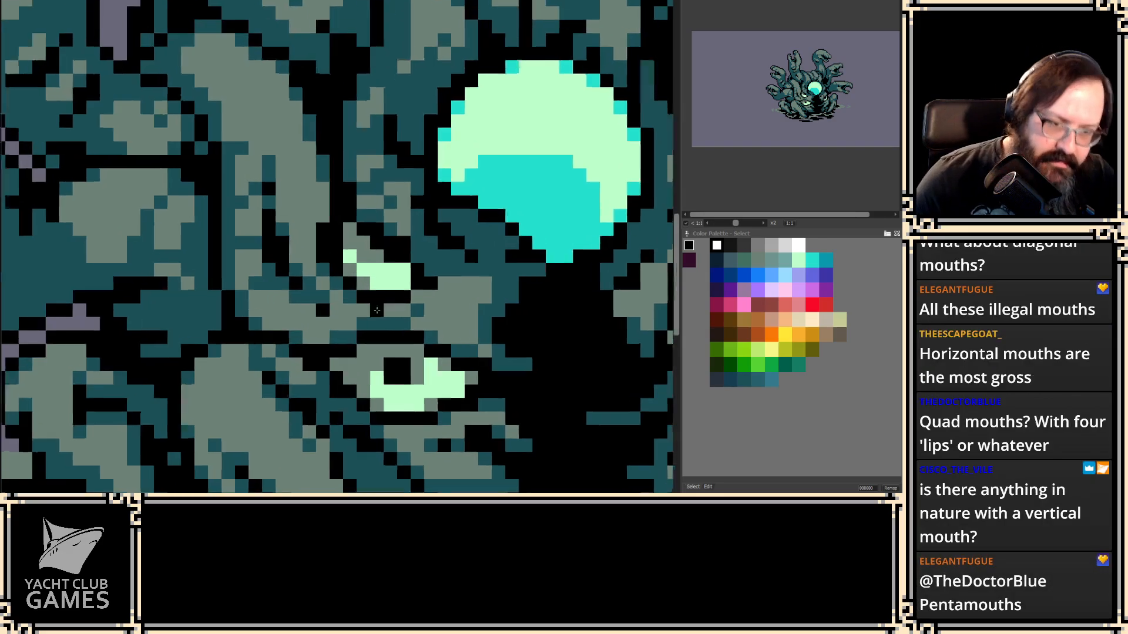
left_click(372, 257)
left_click(403, 267)
left_click(417, 251)
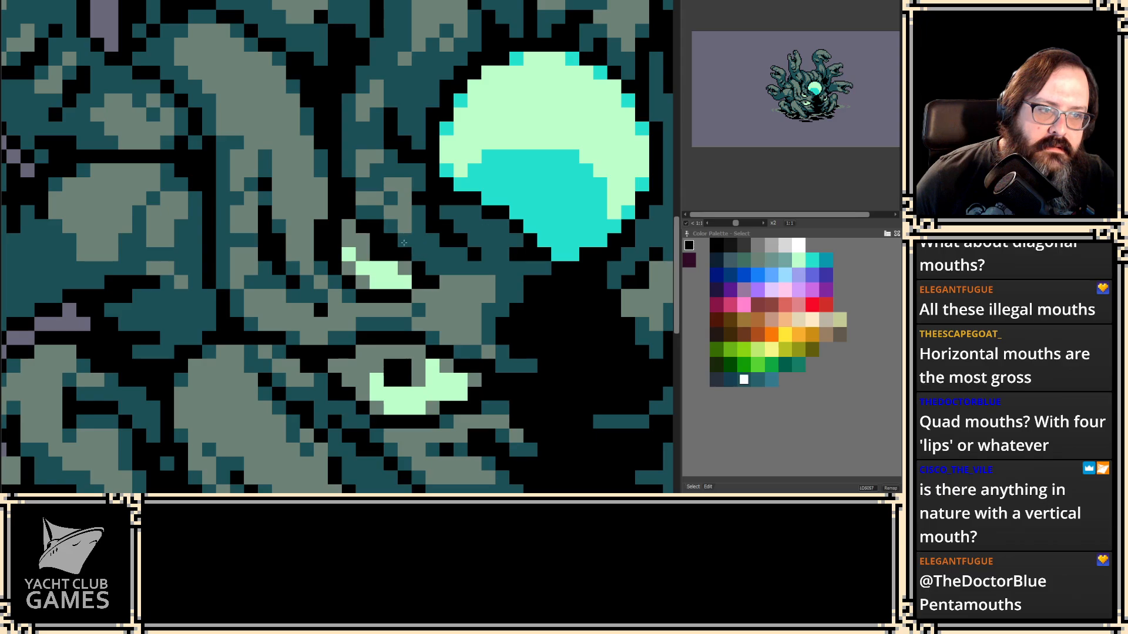
- Widen the right eye with grey, black and pale-green pixels and compare it with the neighbouring frame
scroll(452, 344, "down", 3)
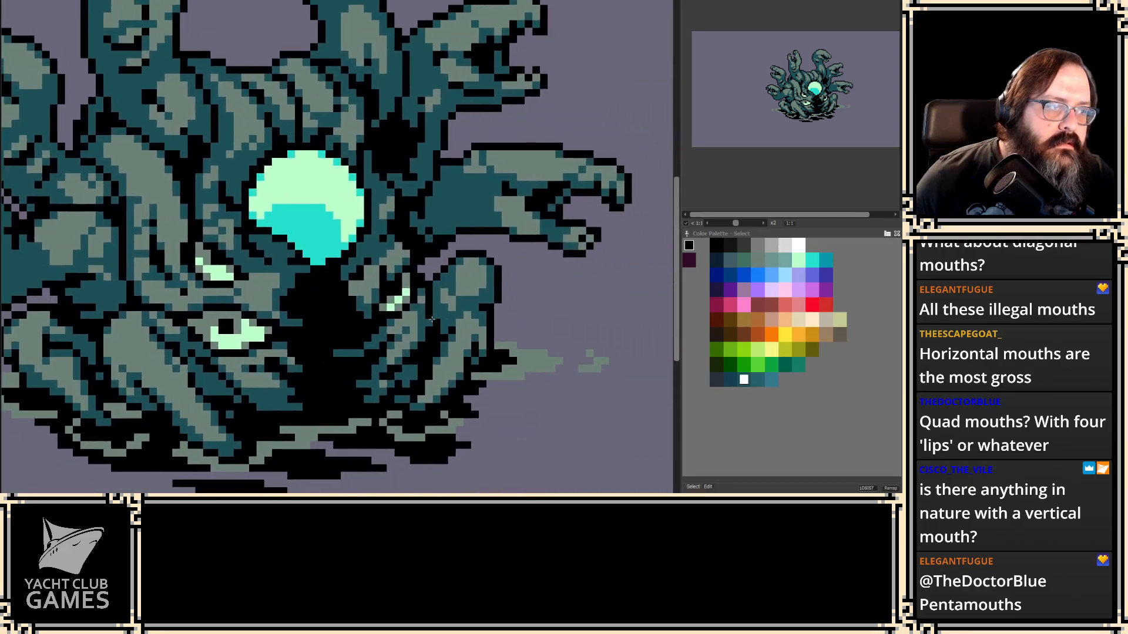
scroll(352, 323, "up", 3)
scroll(350, 321, "up", 2)
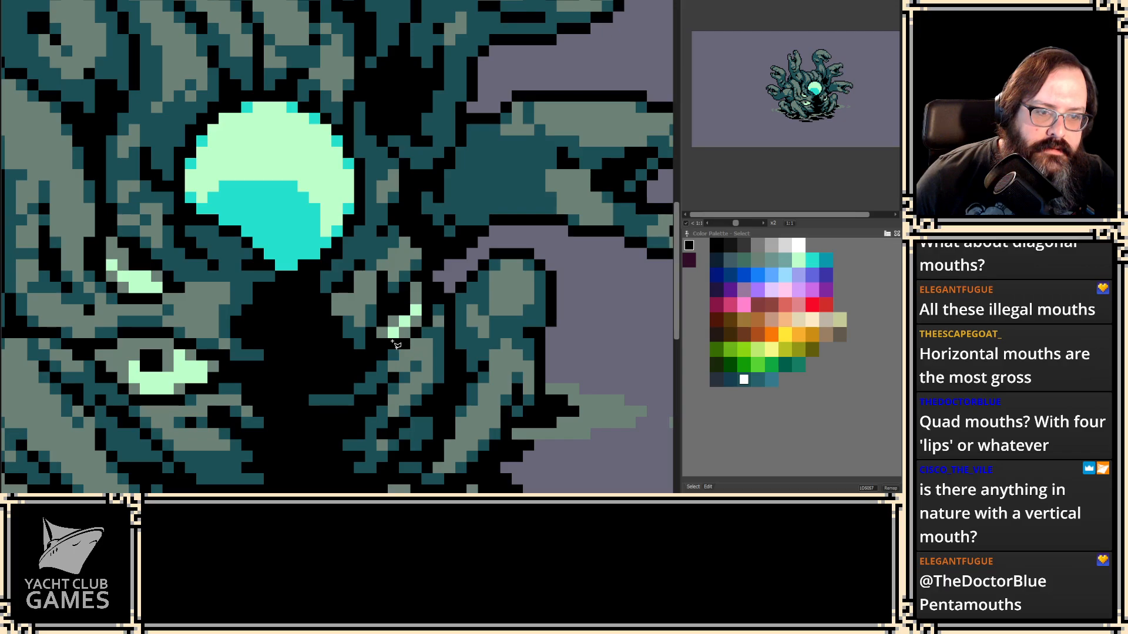
left_click(410, 277)
left_click(414, 275)
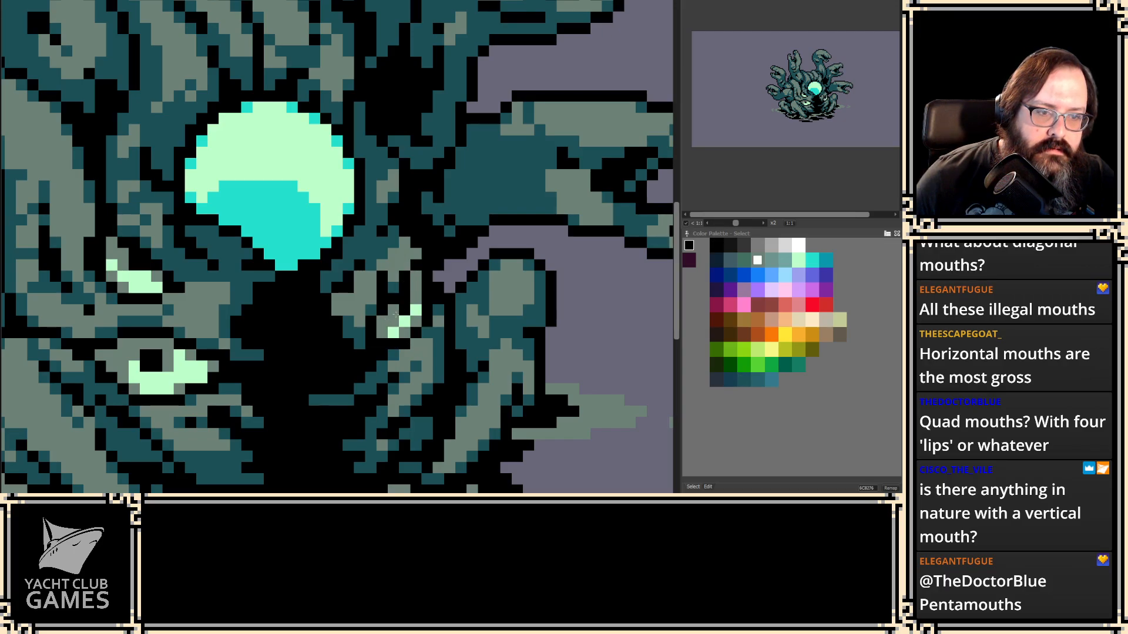
left_click(404, 321)
left_click(416, 300)
key("period")
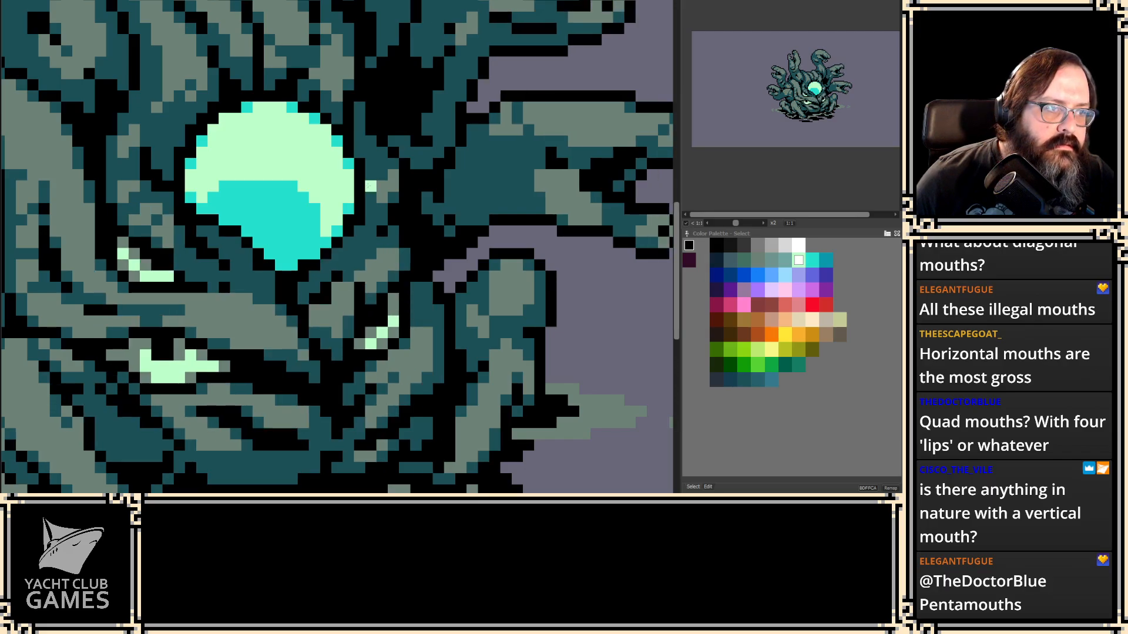
key("comma")
scroll(370, 186, "down", 4)
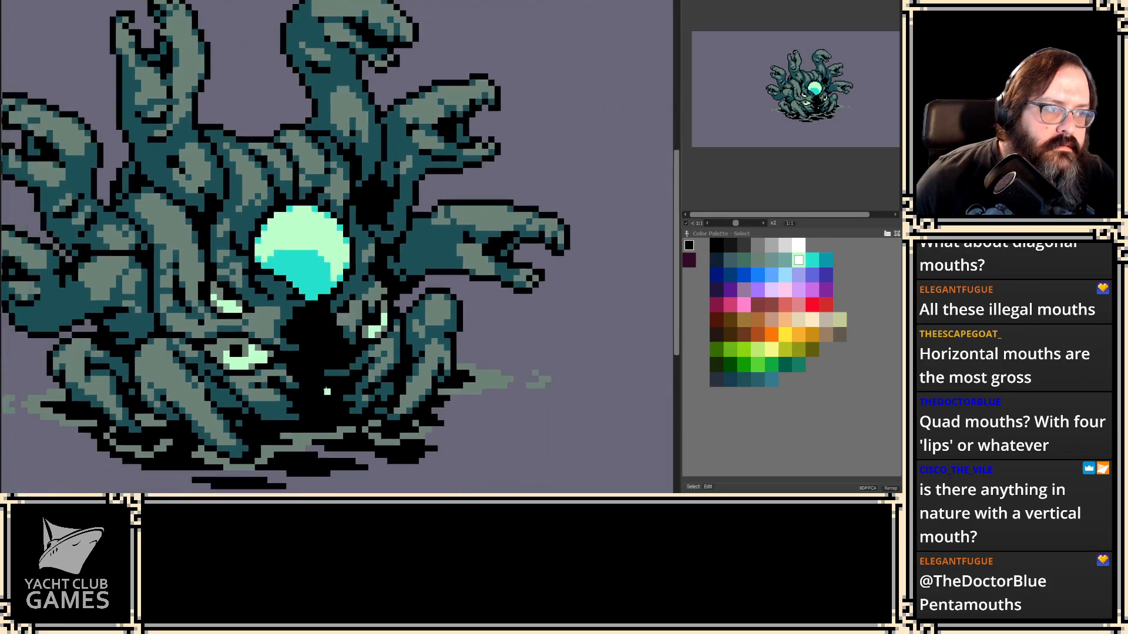
- Touch up the edge of the open mouth with dark-teal pixels and check it on the whole creature
scroll(375, 294, "up", 2)
scroll(375, 294, "up", 1)
left_click(361, 327)
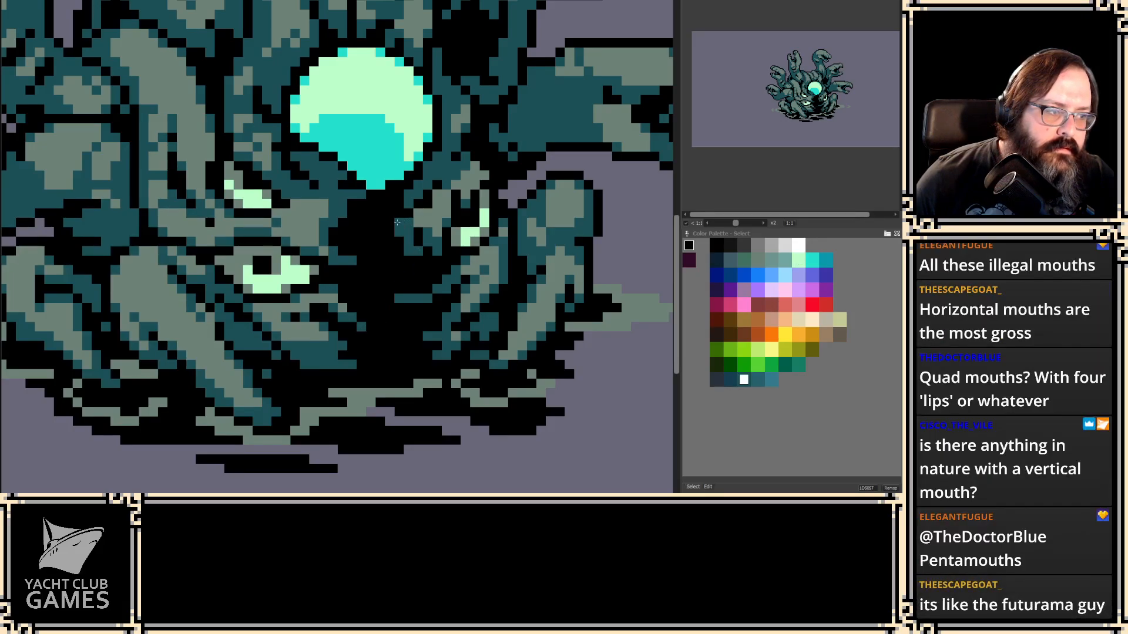
scroll(397, 222, "down", 1)
scroll(344, 369, "up", 1)
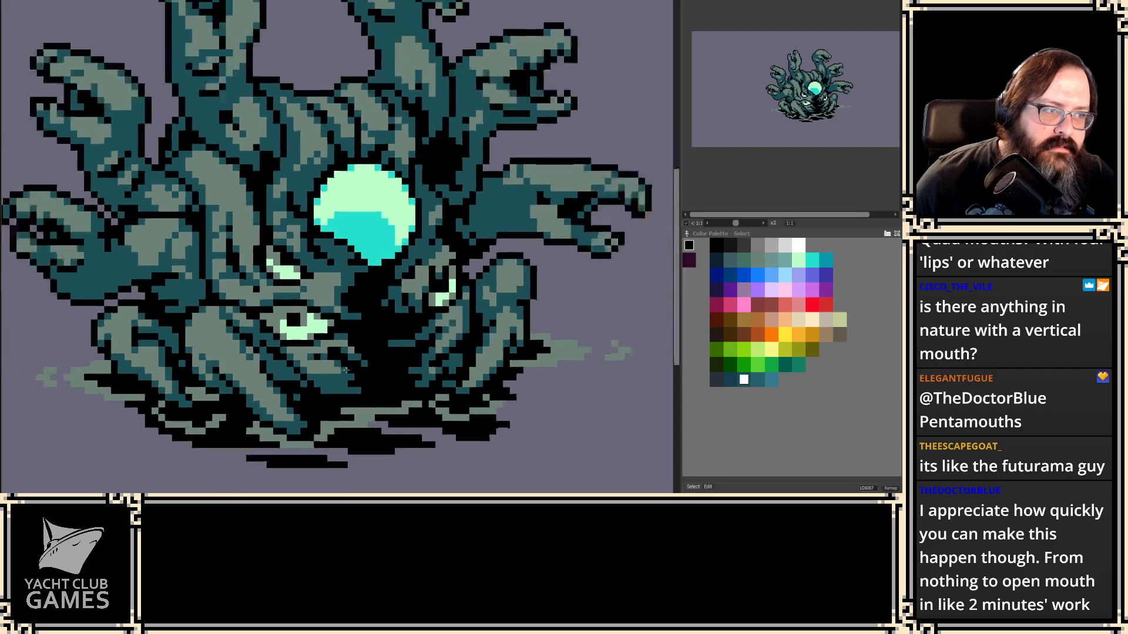
scroll(345, 370, "down", 2)
scroll(433, 372, "up", 2)
scroll(353, 381, "up", 1)
- Pick up the lower face with its widened eyes and open mouth as a custom brush
mouse_move(357, 374)
left_mouse_down()
mouse_move(346, 413)
mouse_move(377, 405)
mouse_move(419, 334)
left_mouse_up()
key("ctrl+z")
mouse_move(372, 415)
left_mouse_down()
mouse_move(423, 336)
mouse_move(400, 282)
mouse_move(318, 301)
mouse_move(256, 259)
mouse_move(220, 327)
mouse_move(276, 382)
mouse_move(359, 415)
left_mouse_up()
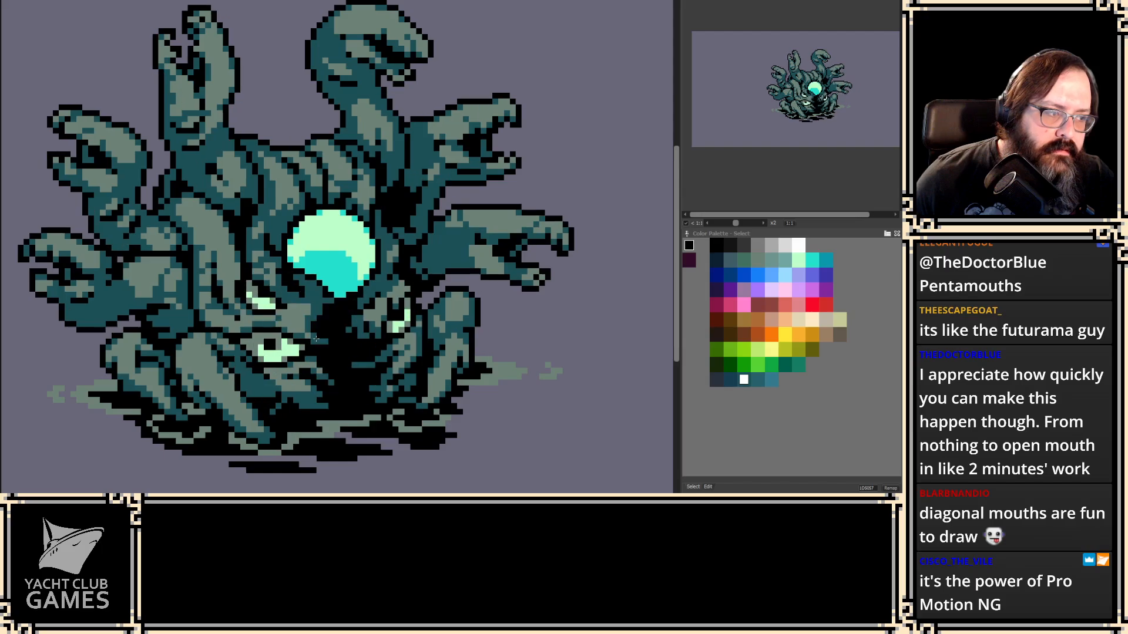
scroll(183, 475, "down", 2)
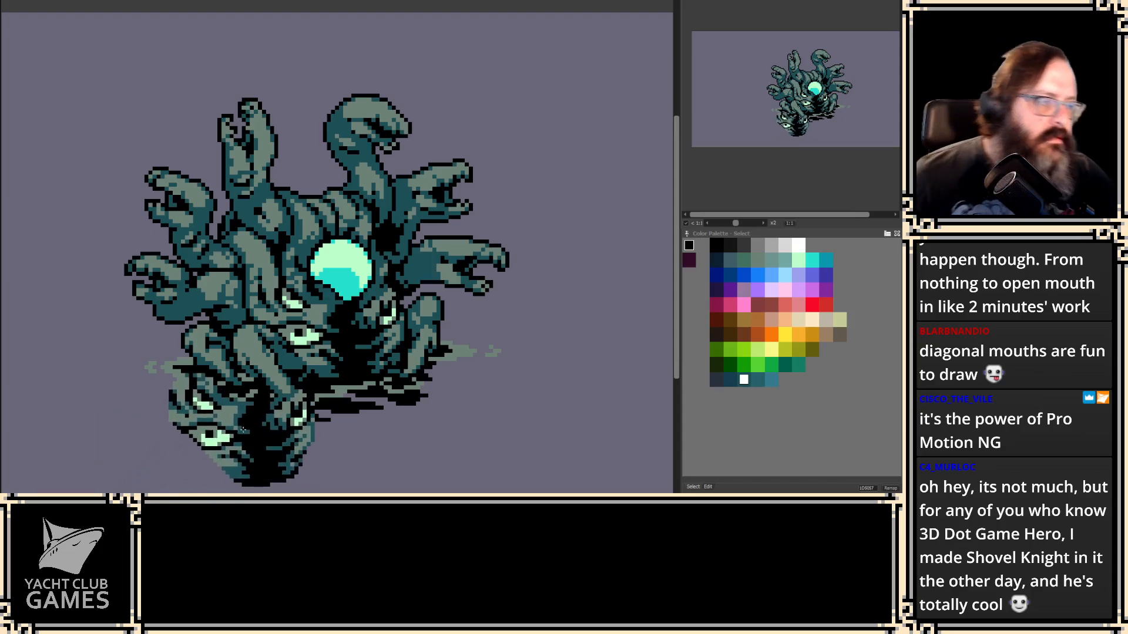
scroll(225, 439, "up", 1)
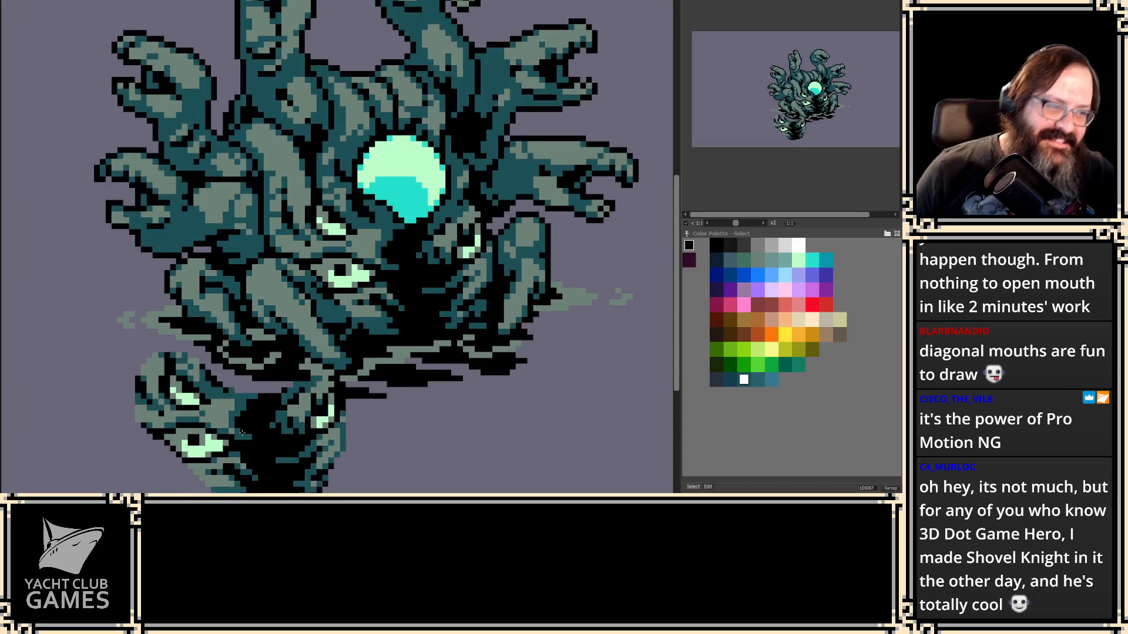
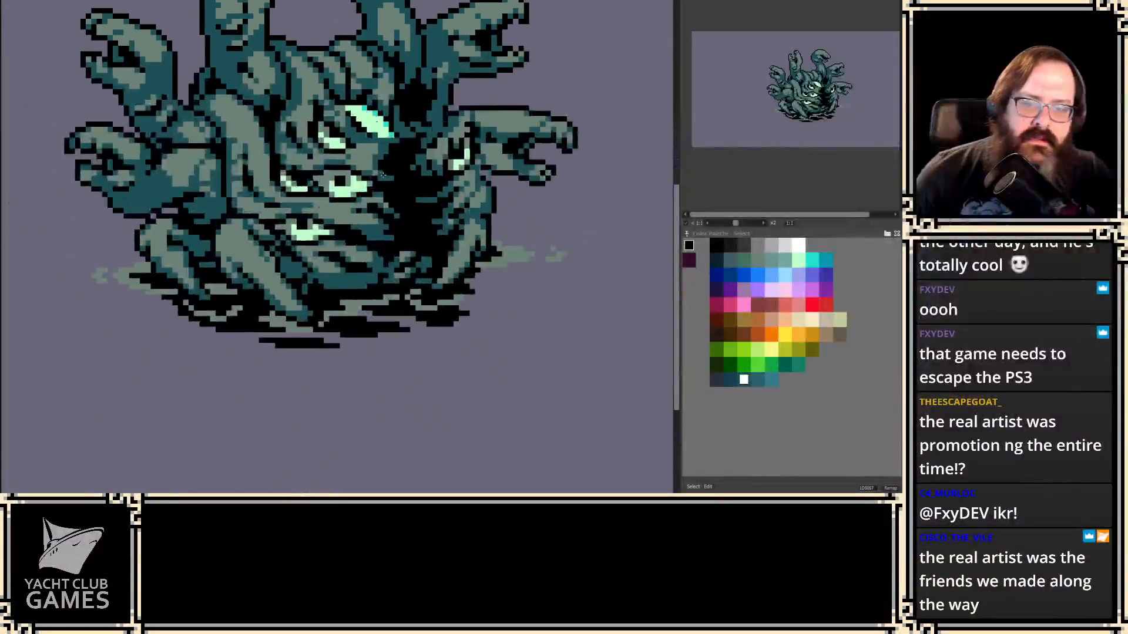
- Try placing the copied face over the closed-mouth creature and undo the attempts
key("ctrl+v")
left_click_drag(154, 413, 151, 425)
key("ctrl+z")
mouse_move(270, 311)
left_mouse_down()
mouse_move(290, 324)
mouse_move(331, 323)
mouse_move(306, 267)
mouse_move(261, 226)
mouse_move(224, 219)
mouse_move(211, 259)
mouse_move(260, 312)
mouse_move(271, 404)
mouse_move(322, 435)
left_mouse_up()
key("ctrl+z")
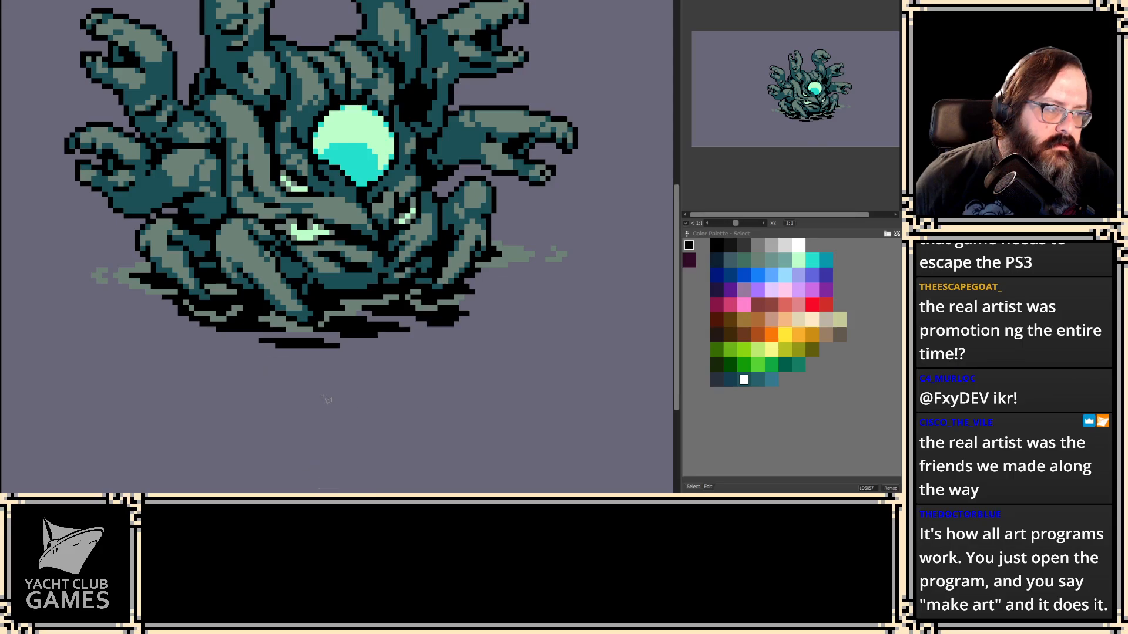
scroll(319, 358, "up", 1)
mouse_move(242, 289)
left_mouse_down()
mouse_move(321, 318)
mouse_move(315, 295)
mouse_move(237, 205)
mouse_move(209, 219)
mouse_move(202, 252)
mouse_move(223, 286)
mouse_move(173, 323)
mouse_move(203, 471)
mouse_move(188, 475)
mouse_move(205, 451)
left_mouse_up()
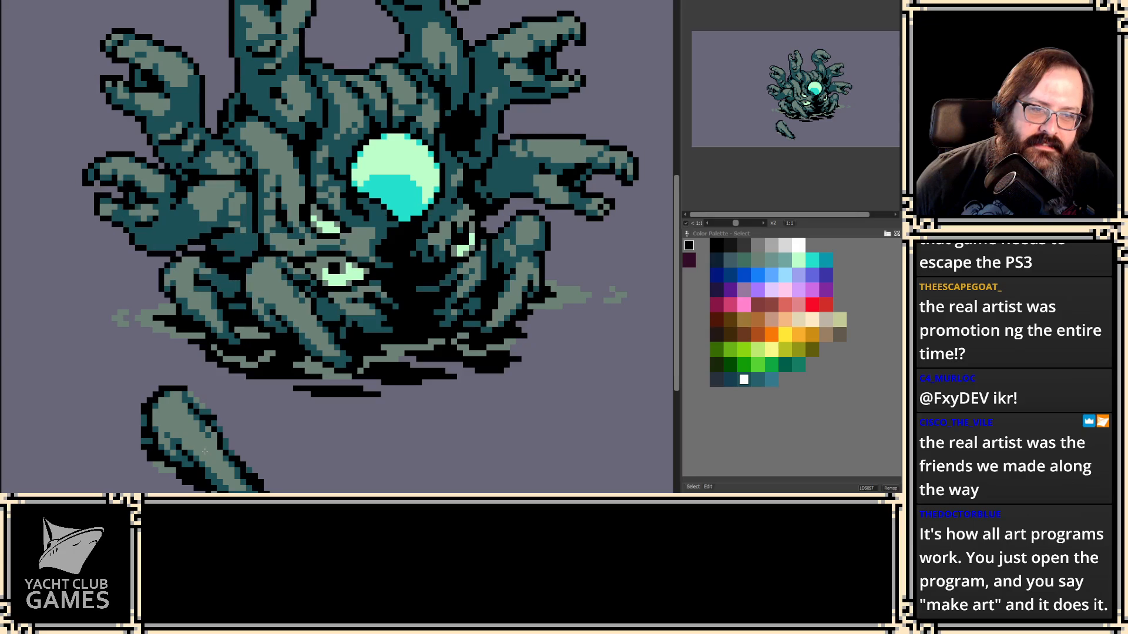
left_click_drag(204, 451, 73, 459)
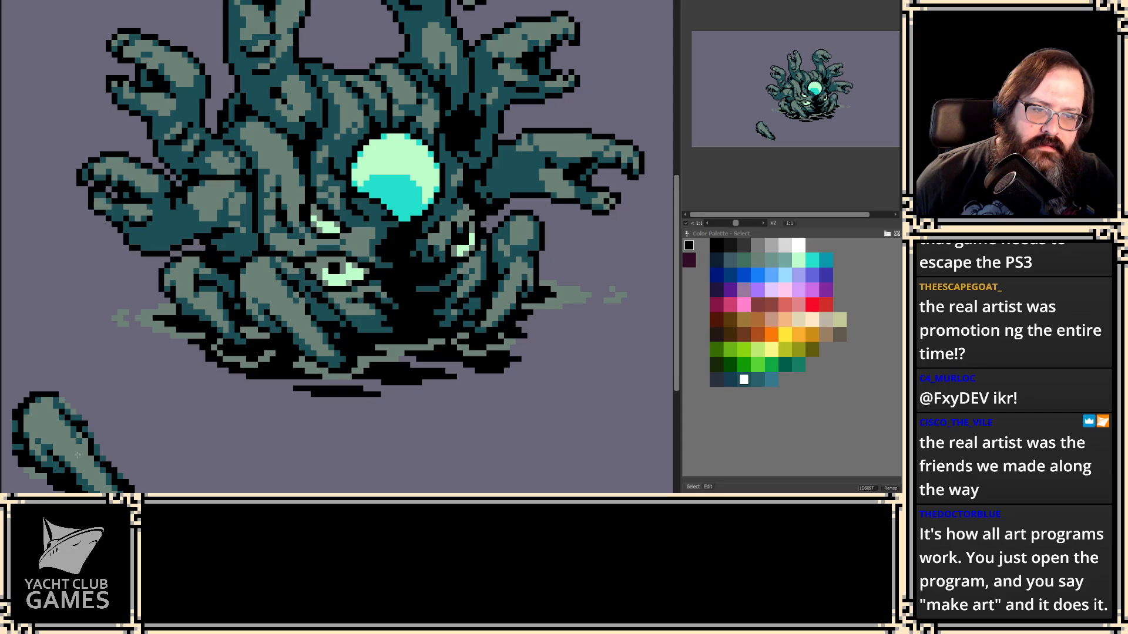
key("Delete")
- Examine the open mouth and widened eyes close up while comparing the neighbouring animation frames
scroll(329, 346, "up", 1)
left_click_drag(383, 274, 360, 301)
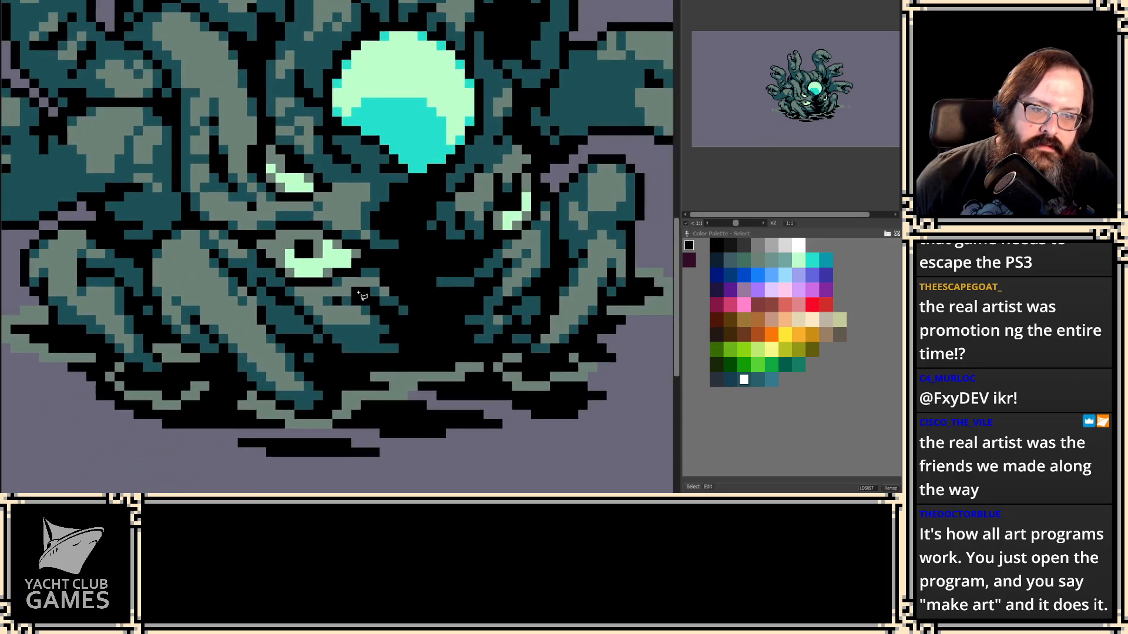
mouse_move(332, 224)
left_mouse_down()
mouse_move(258, 270)
mouse_move(329, 356)
mouse_move(414, 205)
mouse_move(329, 283)
left_mouse_up()
key("Right")
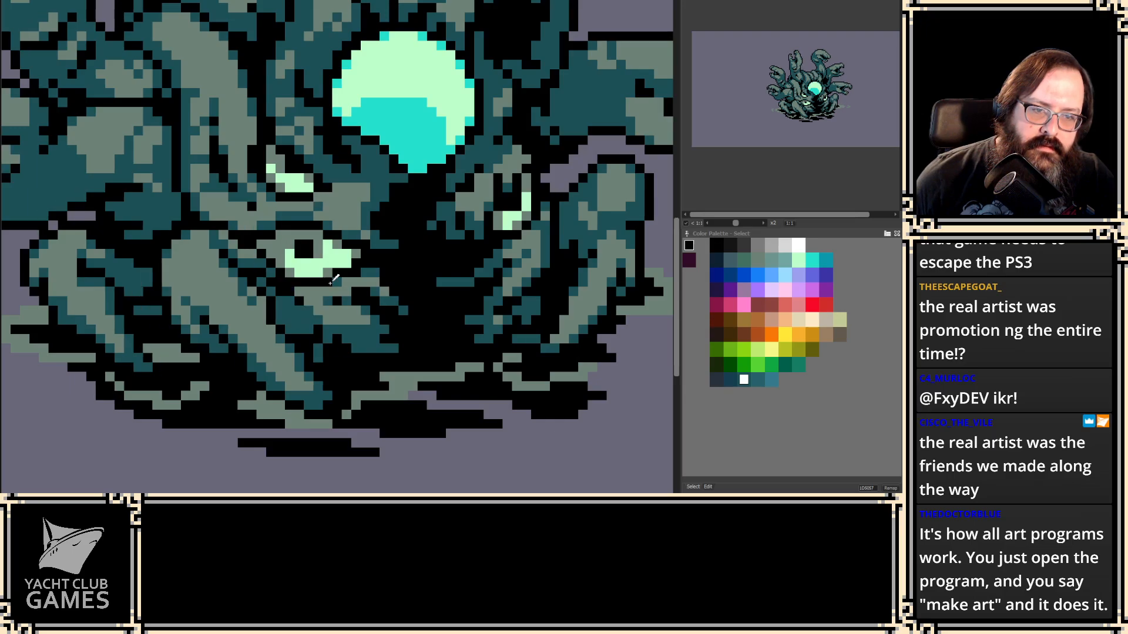
key("Right")
key("Right")
key("Right")
key("Right")
key("Right")
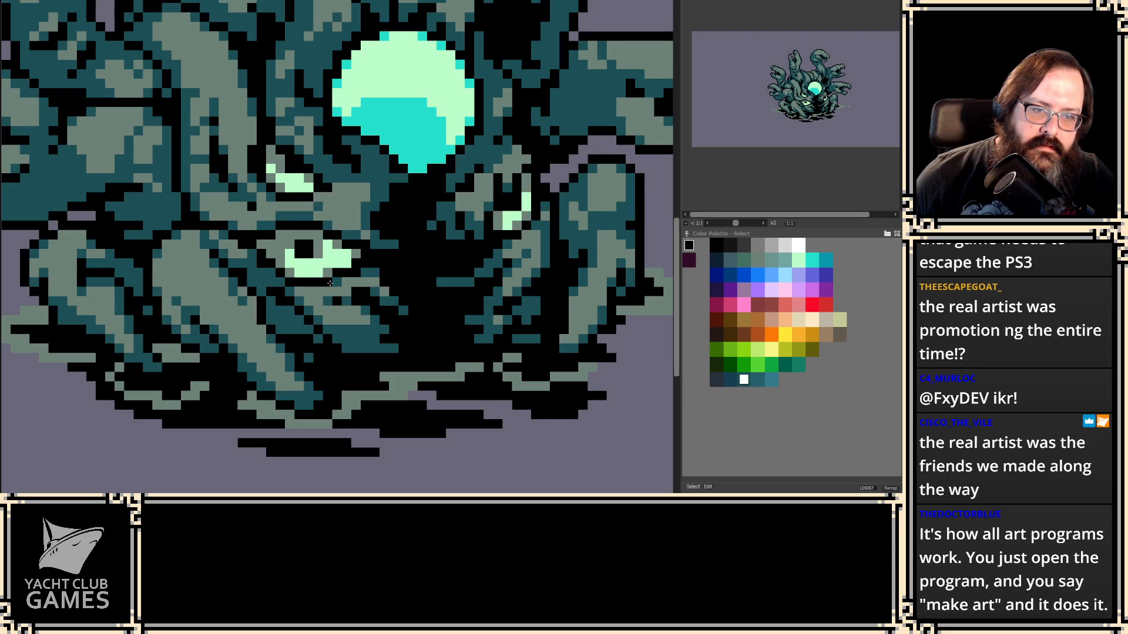
key("Right")
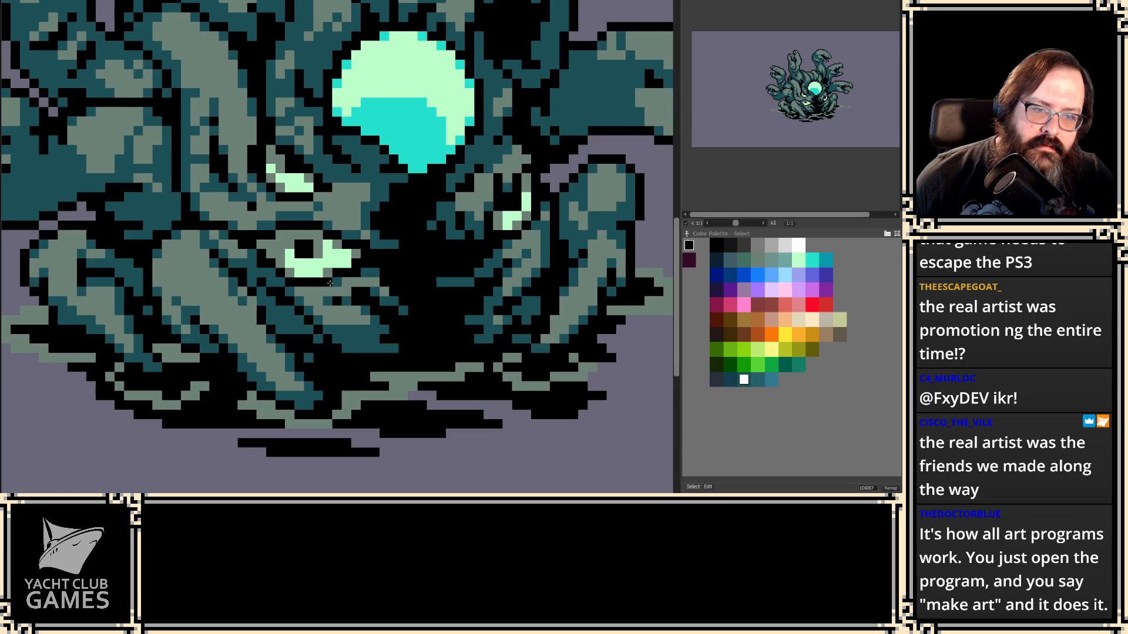
- Review the whole creature across the animation frames to judge how the open-mouth pose reads
scroll(330, 282, "down", 3)
key("Right")
key("Right")
key("Right")
key("Right")
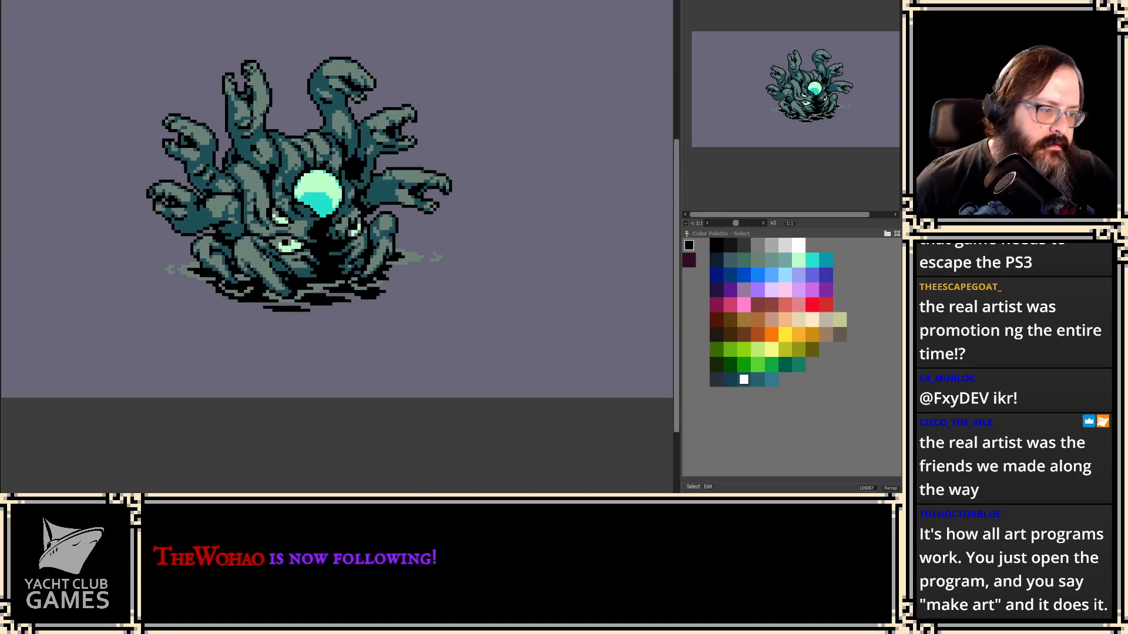
scroll(528, 317, "up", 2)
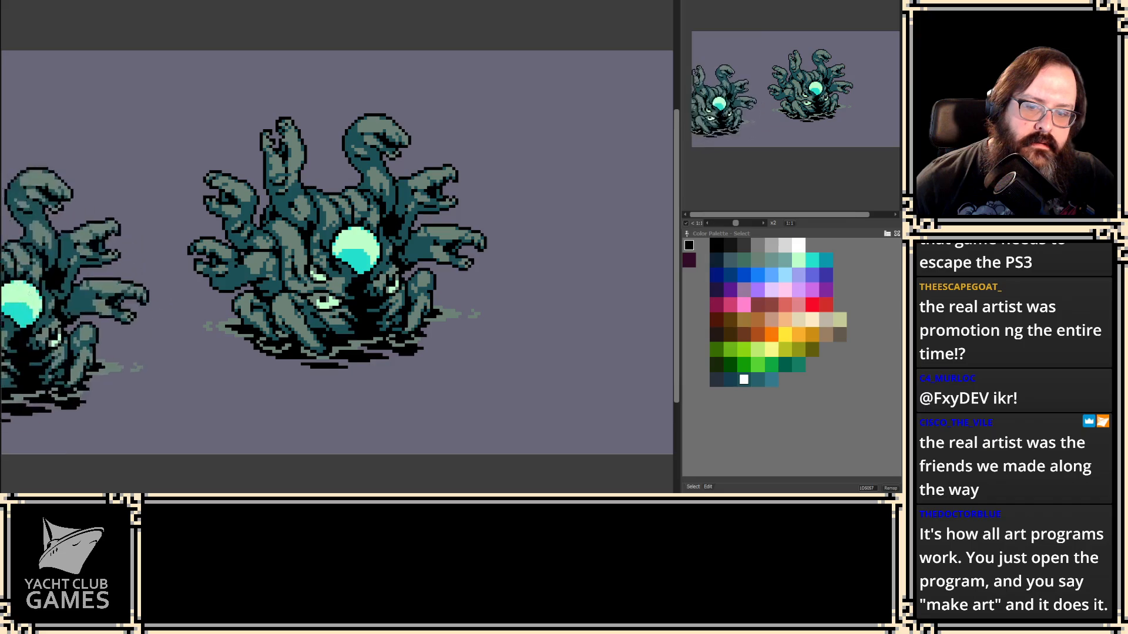
scroll(80, 276, "down", 5)
scroll(29, 427, "up", 2)
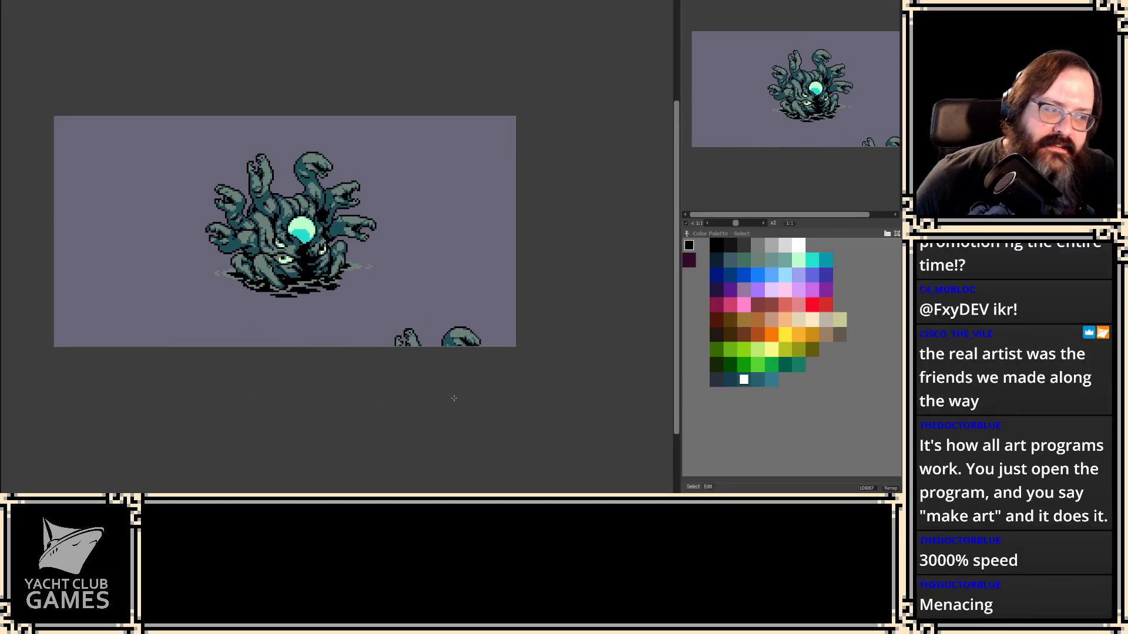
scroll(320, 411, "up", 2)
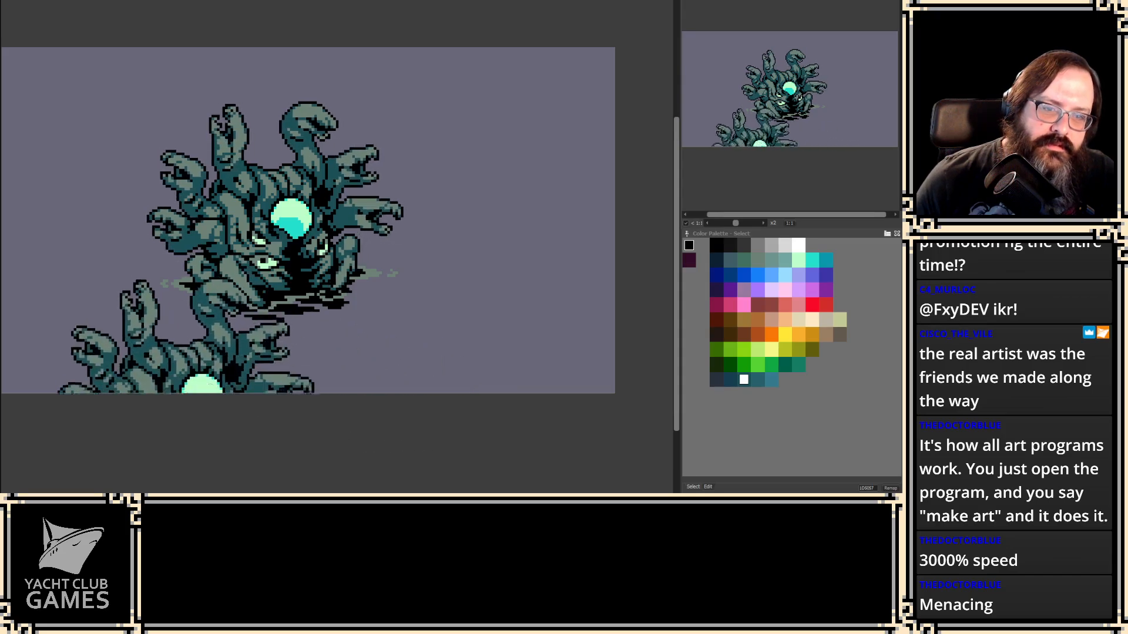
scroll(276, 282, "up", 4)
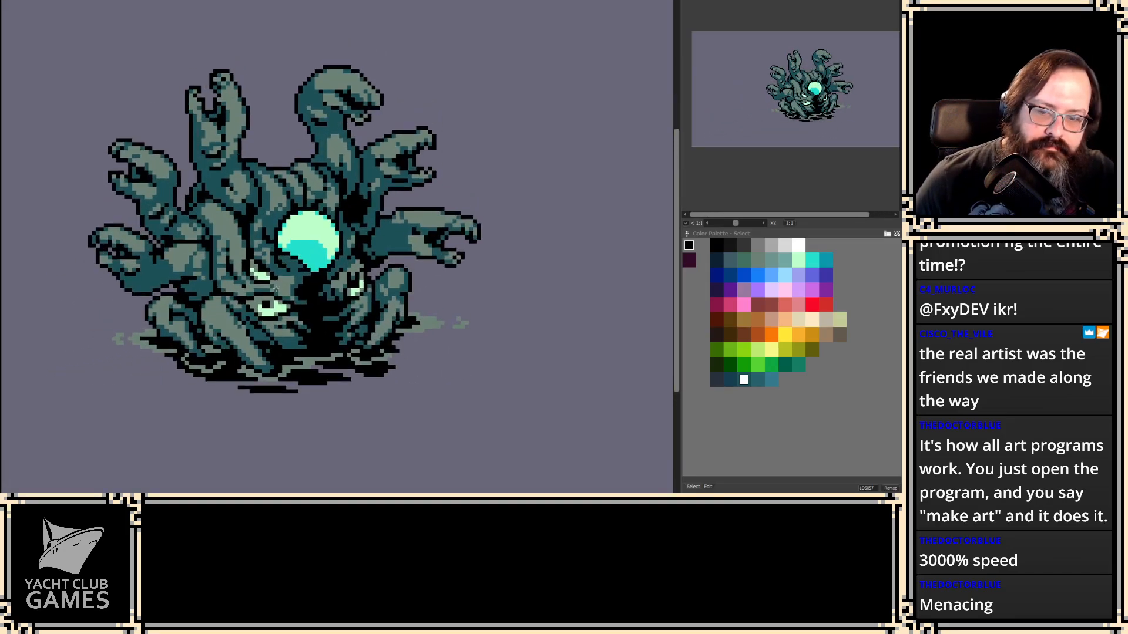
- Try lifting the glowing orb as a custom brush and shifting the copy over the creature's face
scroll(281, 280, "up", 1)
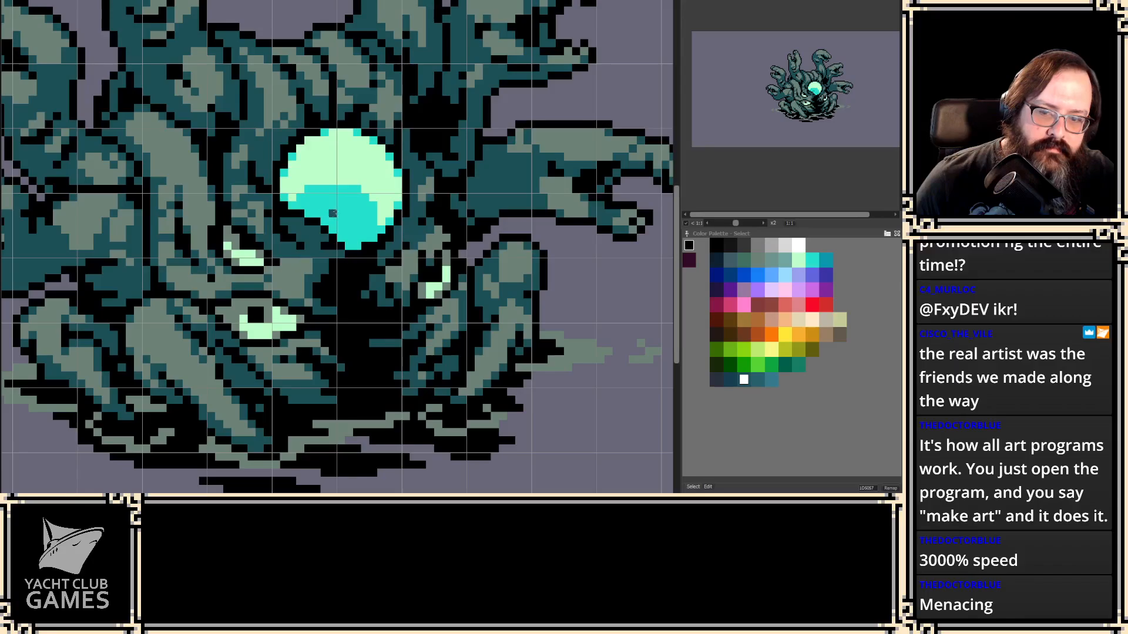
mouse_move(320, 172)
left_mouse_down()
mouse_move(294, 192)
mouse_move(286, 215)
left_mouse_up()
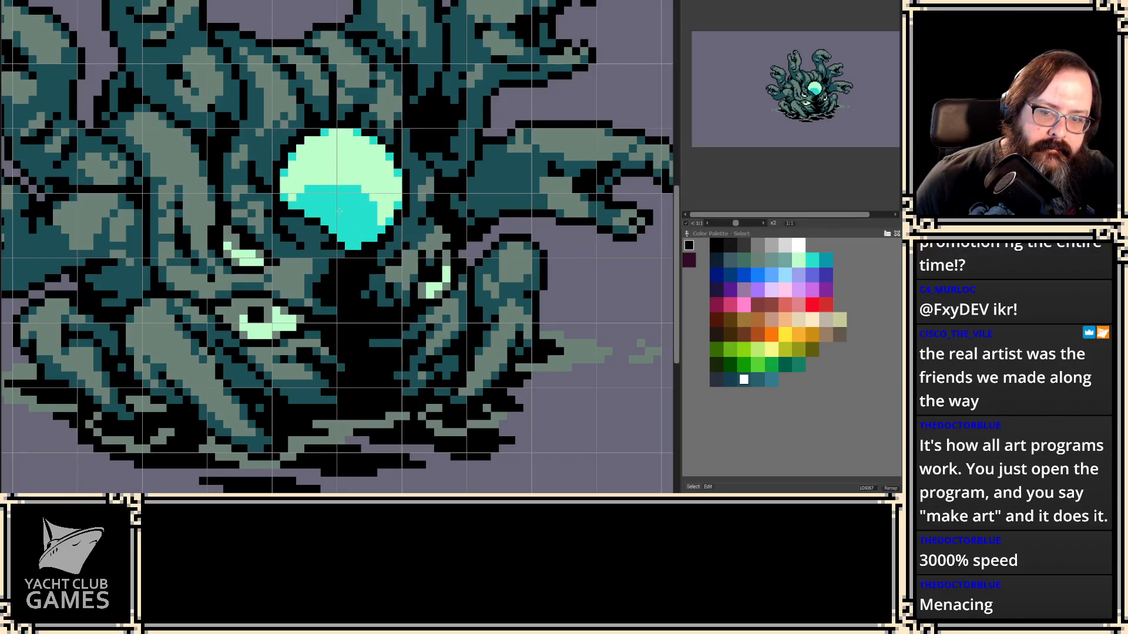
left_click_drag(346, 206, 38, 460)
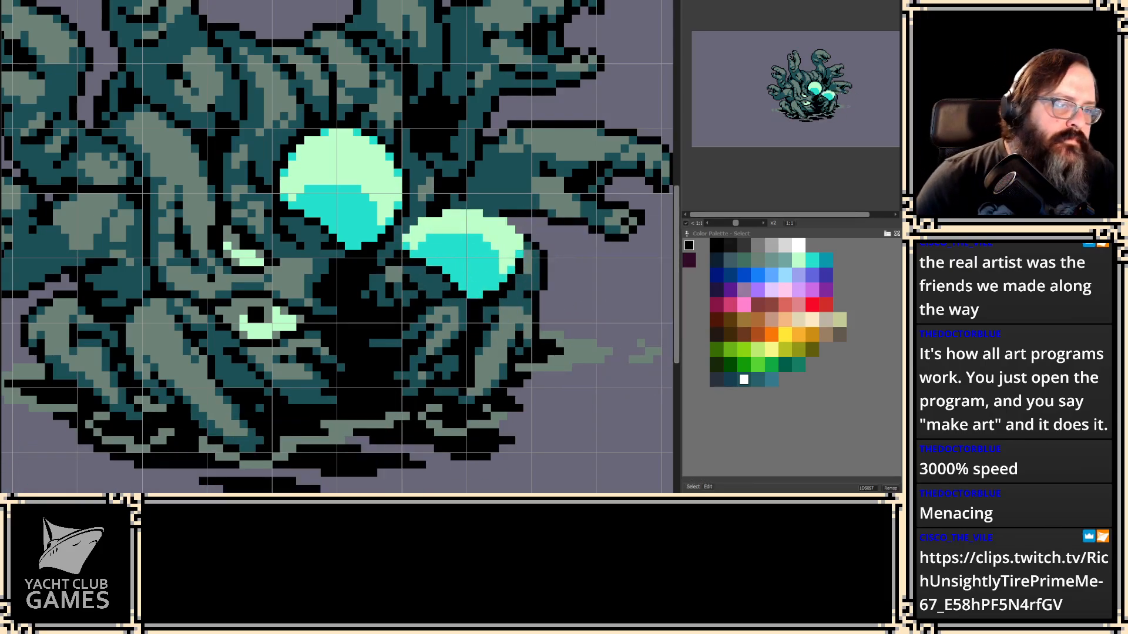
left_click_drag(463, 263, 435, 304)
scroll(430, 304, "down", 1)
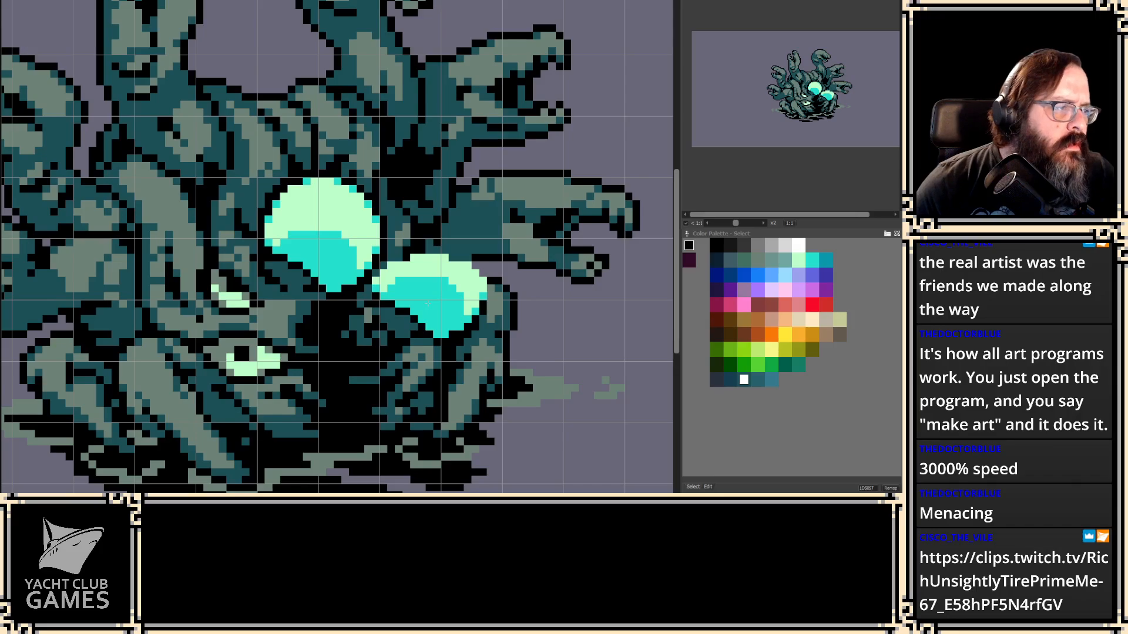
scroll(352, 253, "down", 2)
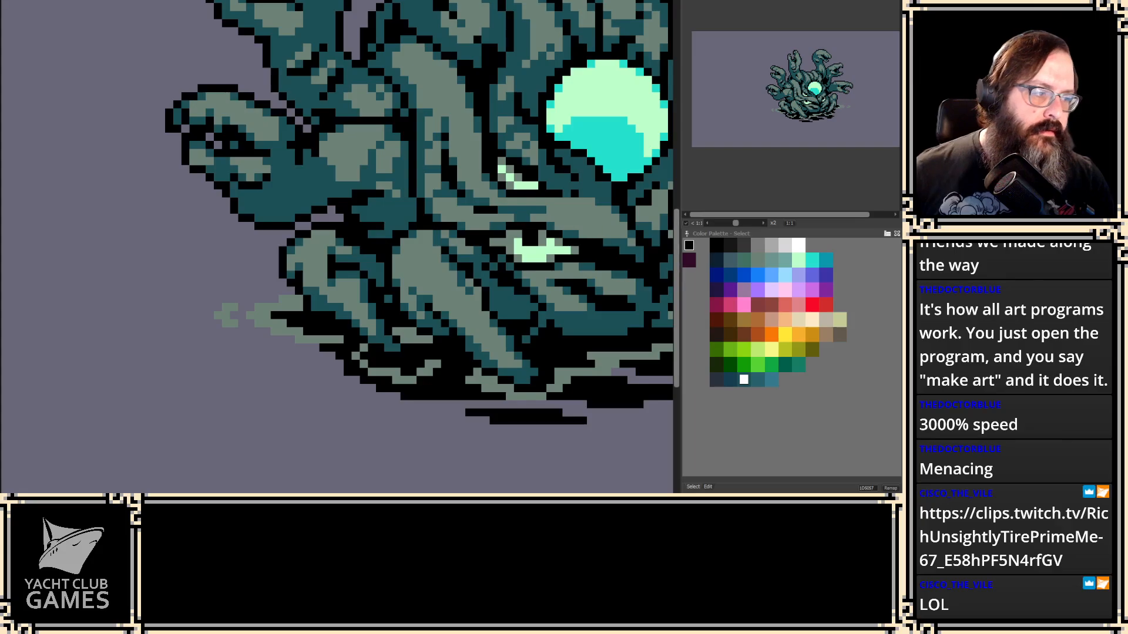
- Reshape the water ripple beside the creature's left front leg with sampled grey-green and black pixels
scroll(325, 363, "up", 2)
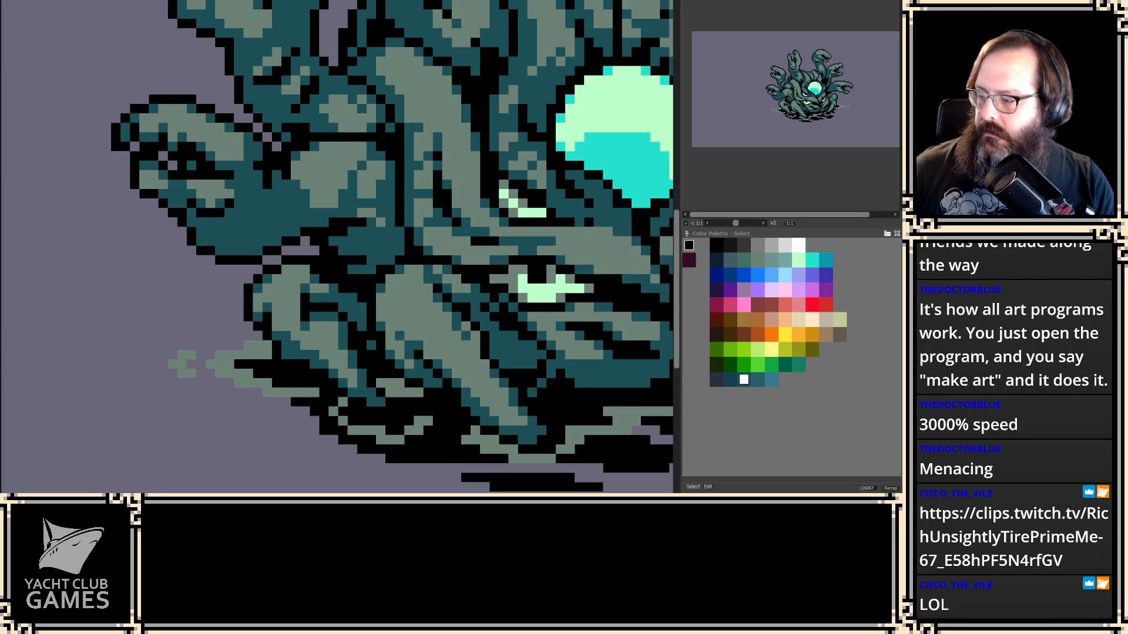
left_click_drag(465, 290, 317, 320)
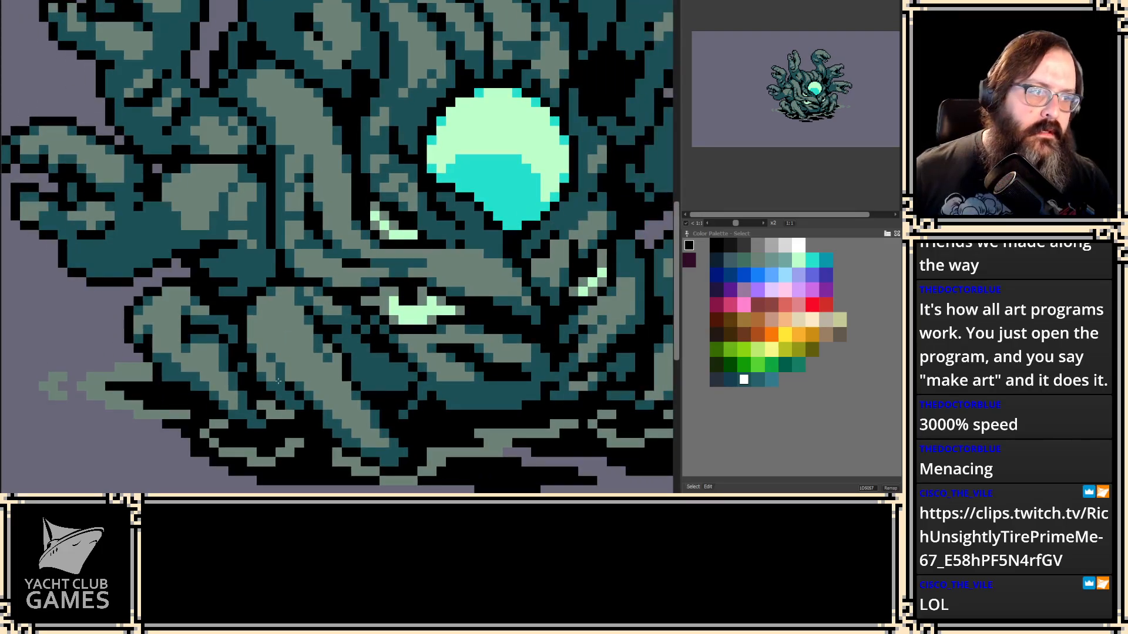
left_click_drag(222, 395, 325, 358)
scroll(213, 446, "up", 3)
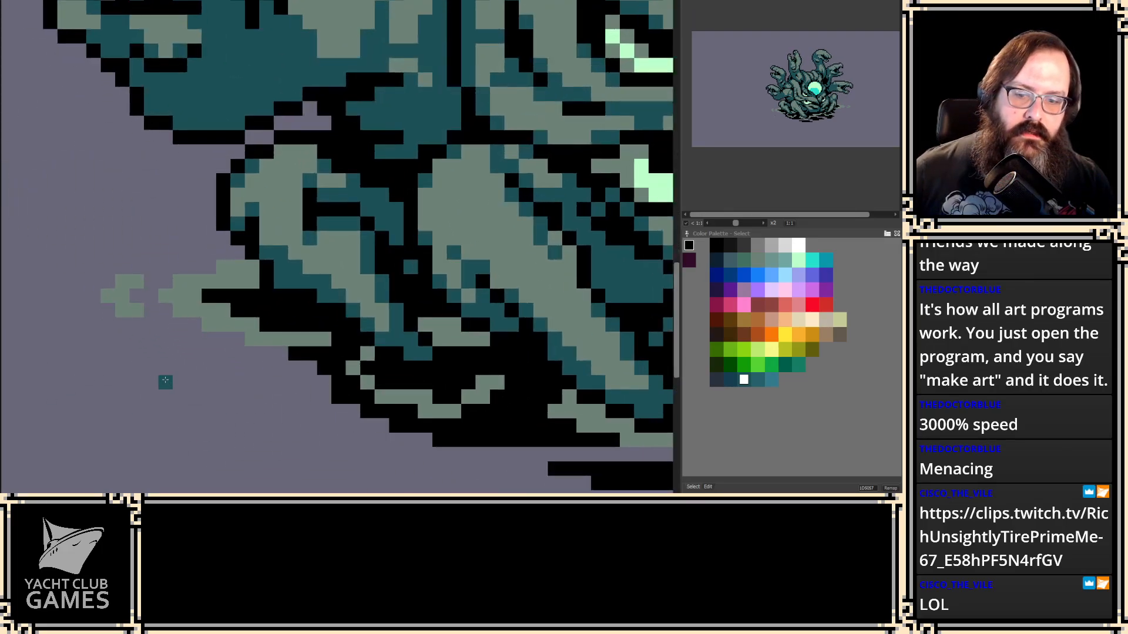
left_click_drag(166, 383, 253, 383)
key("2")
mouse_move(324, 342)
left_mouse_down()
mouse_move(216, 302)
mouse_move(226, 288)
mouse_move(303, 336)
mouse_move(288, 293)
mouse_move(292, 267)
mouse_move(208, 300)
mouse_move(180, 297)
left_mouse_up()
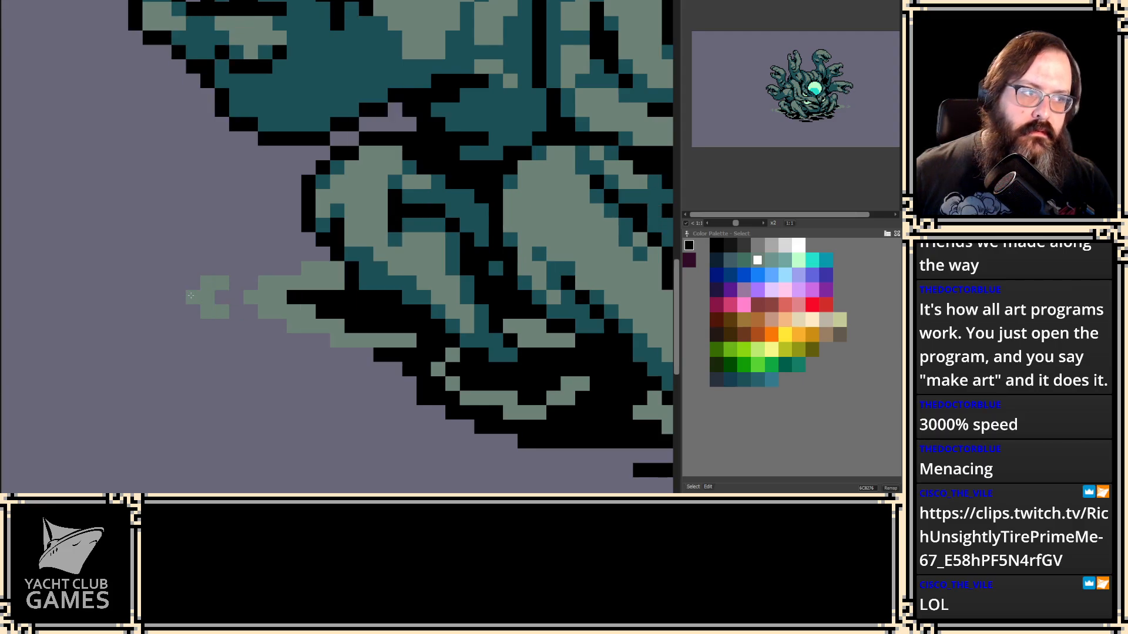
key("Right")
left_click(355, 302, "alt")
left_click(338, 326)
left_click(280, 311)
left_click(275, 301, "alt")
left_click(279, 311)
- Extend the black shadow inside the left water ripple and compare it with the adjacent frame
mouse_move(206, 370)
left_mouse_down()
mouse_move(221, 369)
mouse_move(136, 370)
mouse_move(135, 355)
mouse_move(245, 246)
left_mouse_up()
left_click(327, 297, "alt")
left_click(279, 298)
left_click_drag(294, 298, 308, 312)
key("Right")
key("Left")
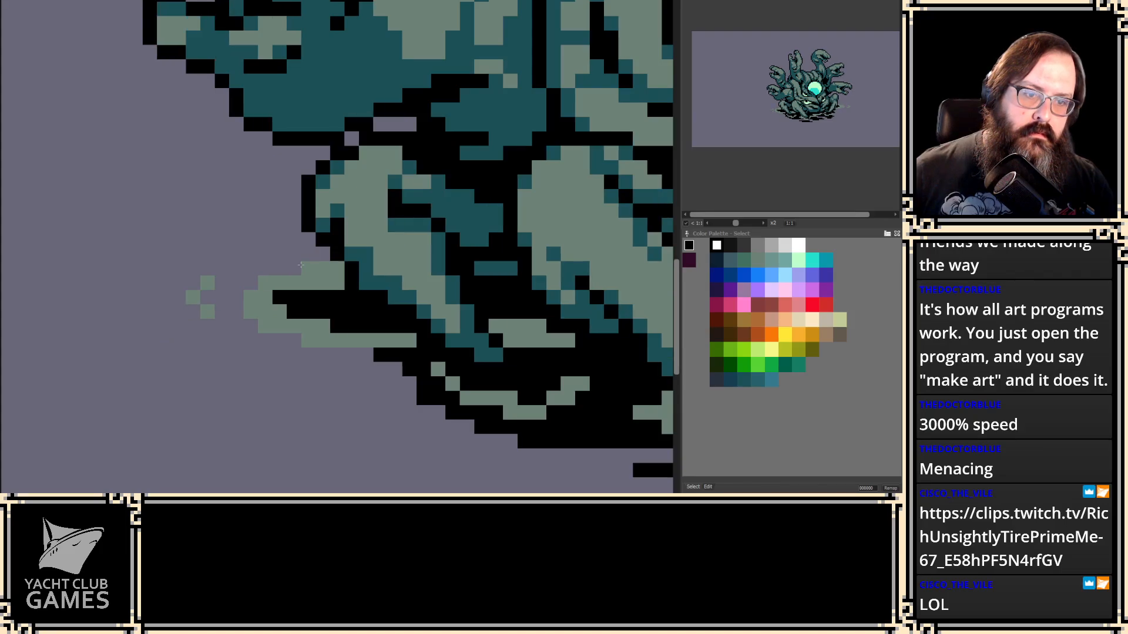
- Erase stray grey-green pixels along the outer edges of the left water ripple across successive frames
right_click(301, 265)
key("Right")
key("Left")
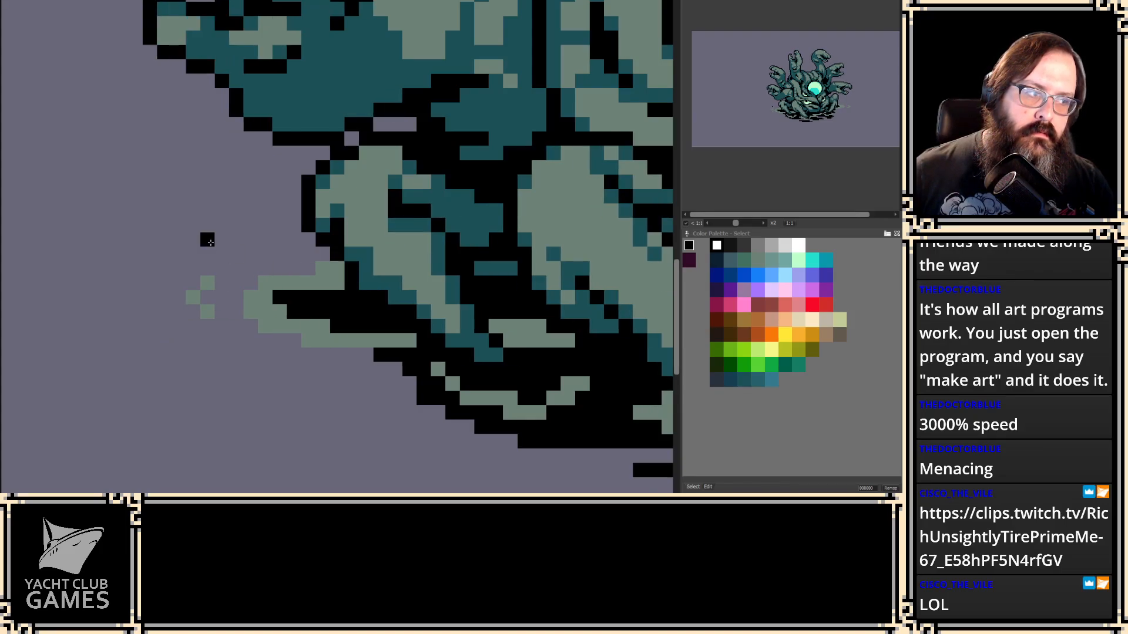
key("Right")
key("Right")
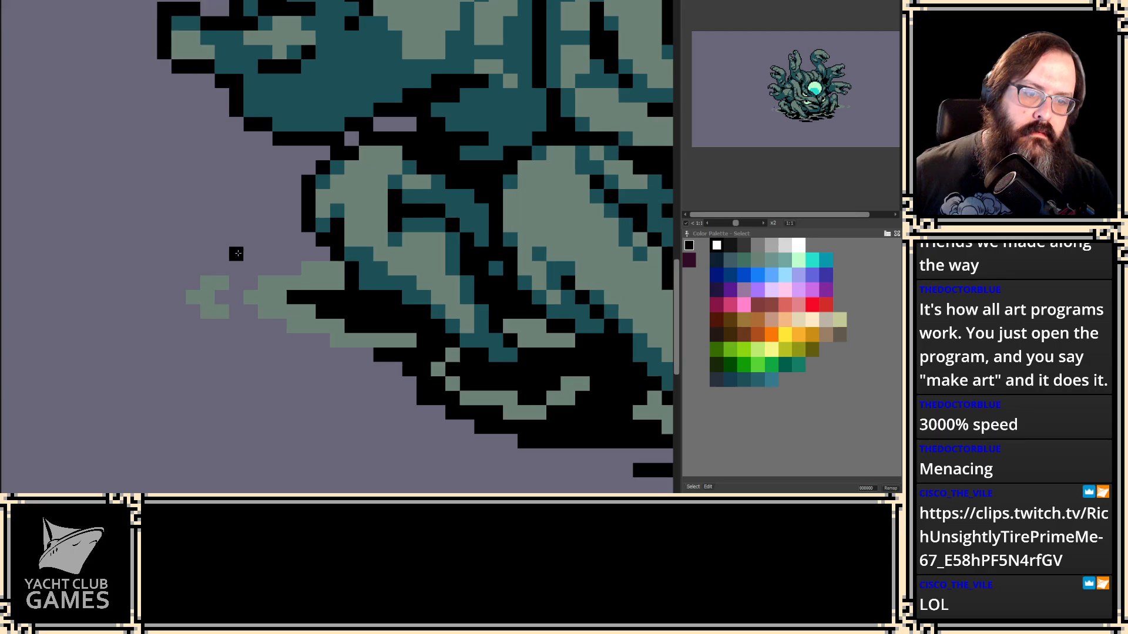
right_click(337, 340)
right_click(265, 283)
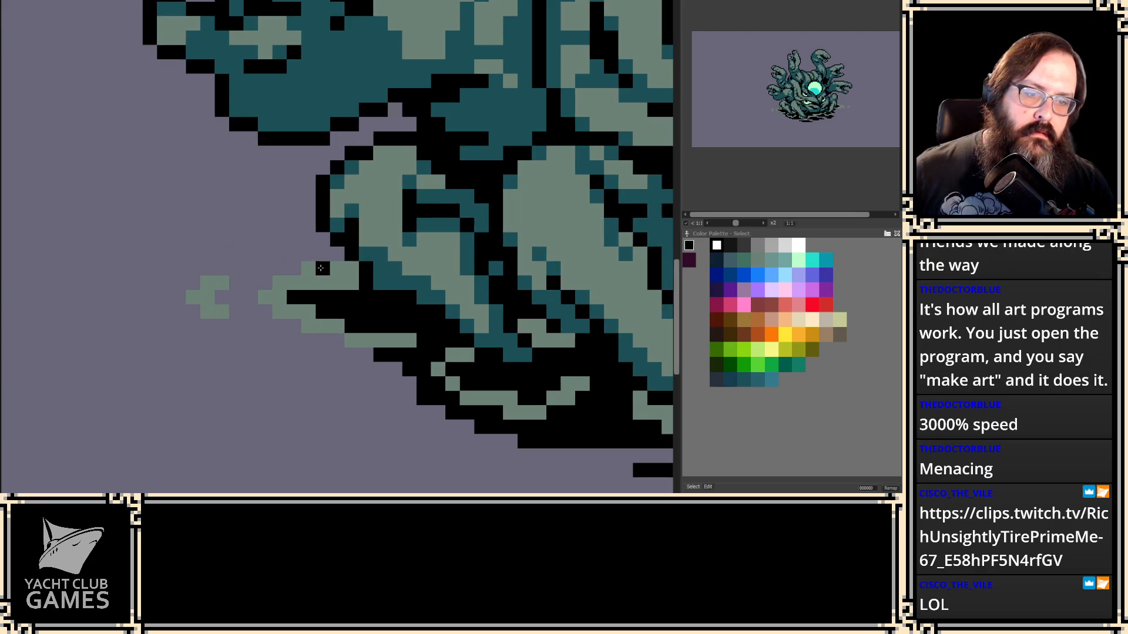
right_click(321, 268)
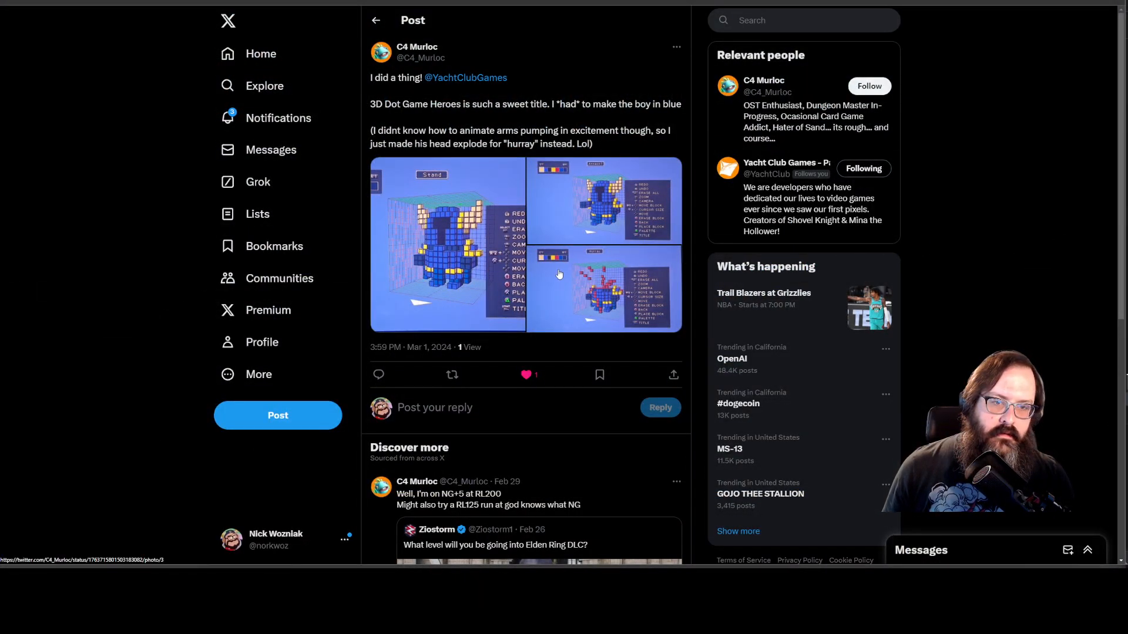
- View the Stand, Attack1 and Hurray images of the blue voxel knight in the X post in the browser
left_click(484, 273)
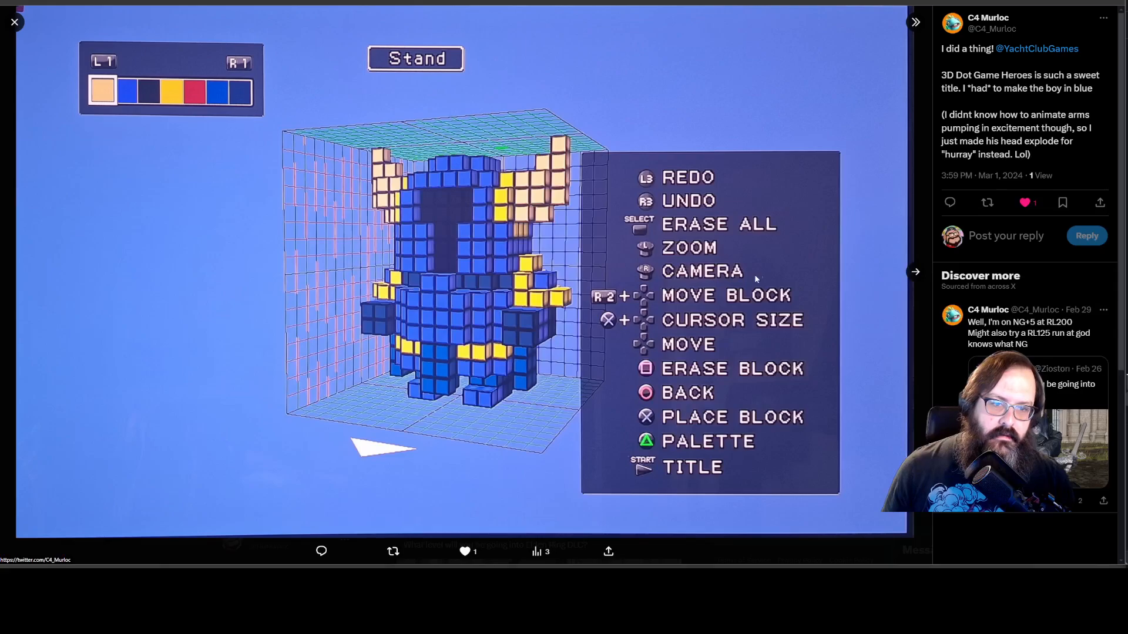
left_click(915, 274)
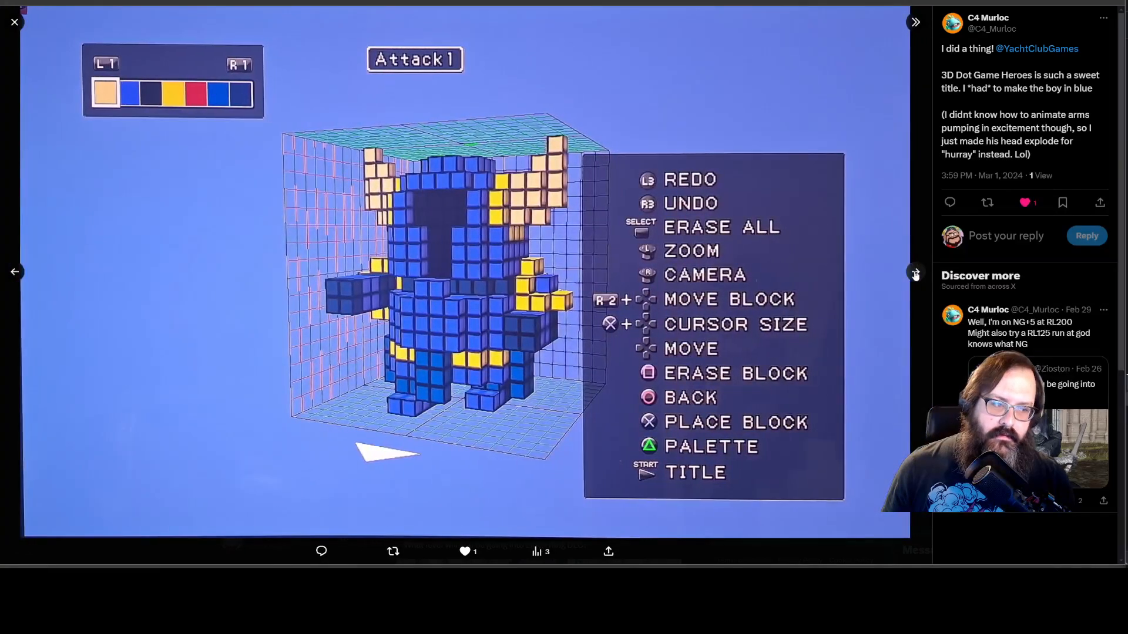
left_click(916, 273)
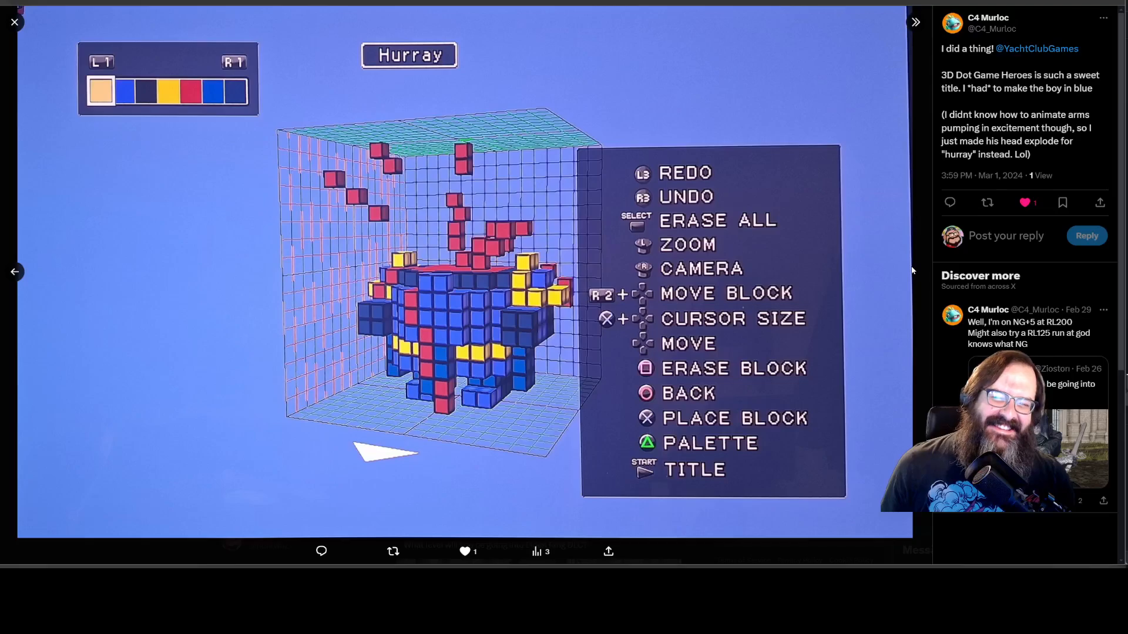
left_click(18, 272)
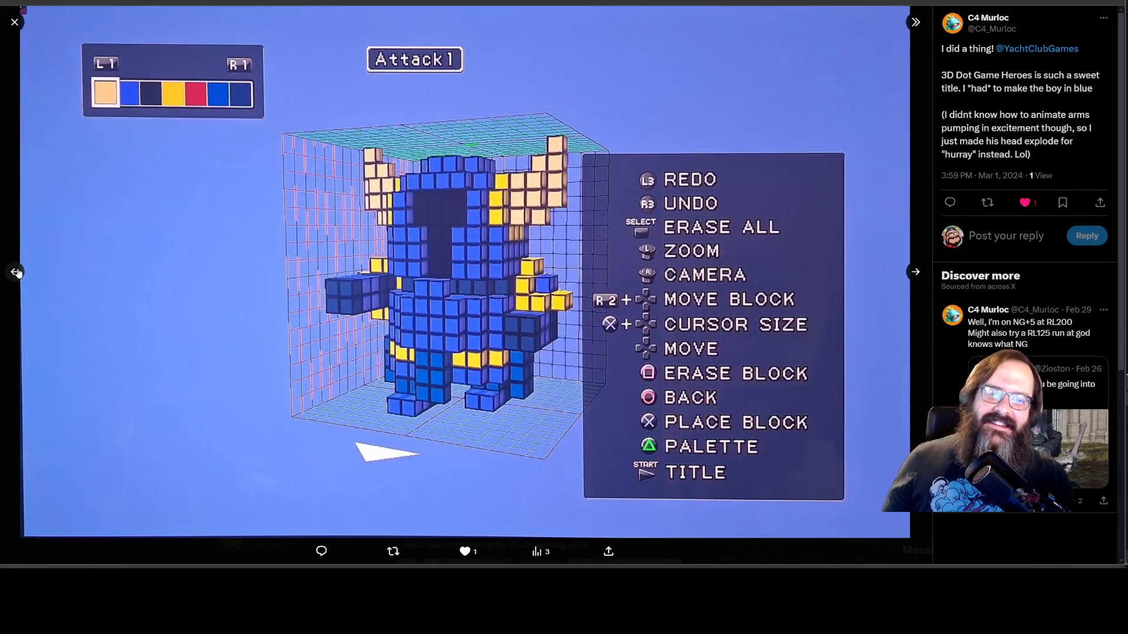
left_click(914, 272)
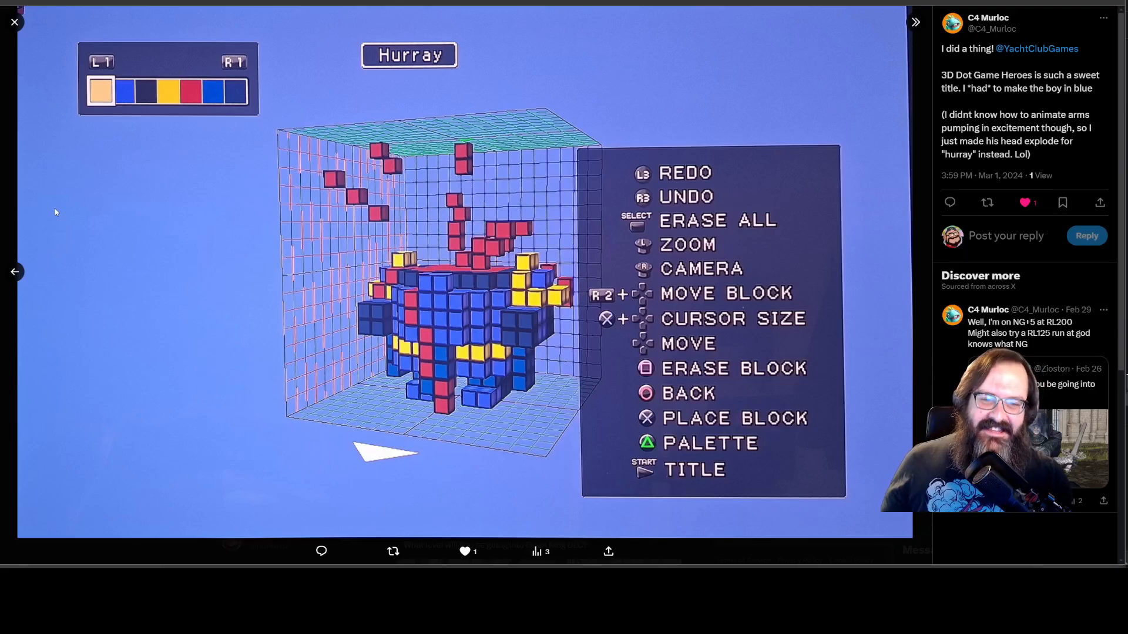
left_click(13, 272)
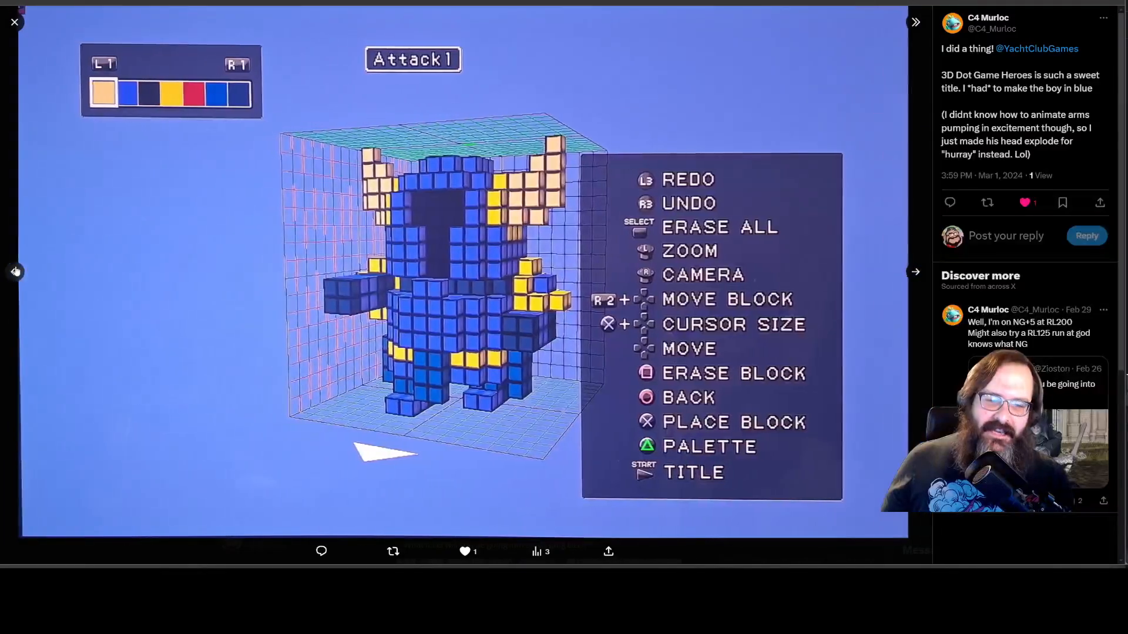
left_click(14, 271)
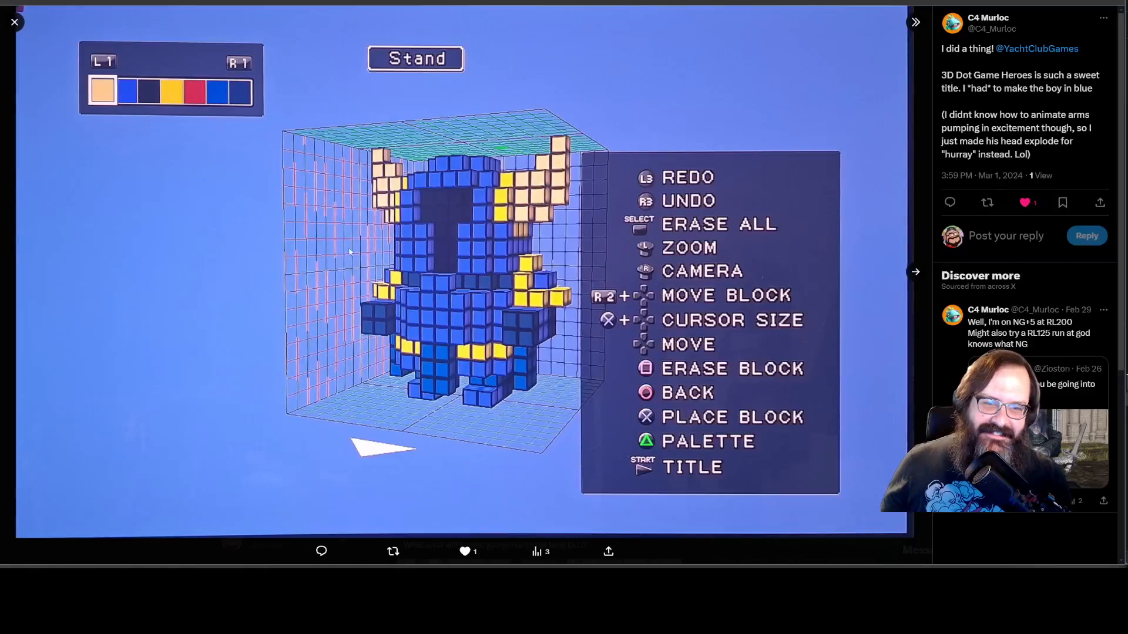
left_click(915, 272)
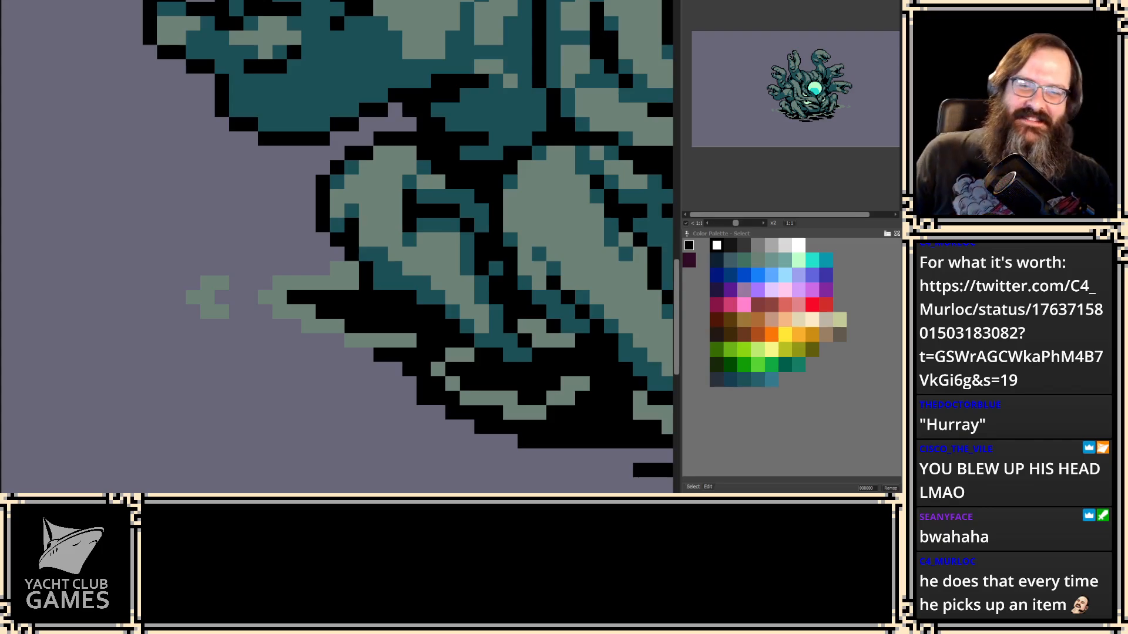
- Sample the grey-green and touch up the detached droplet off the left water ripple's tip across neighbouring frames
left_click_drag(400, 253, 357, 195)
key("Return")
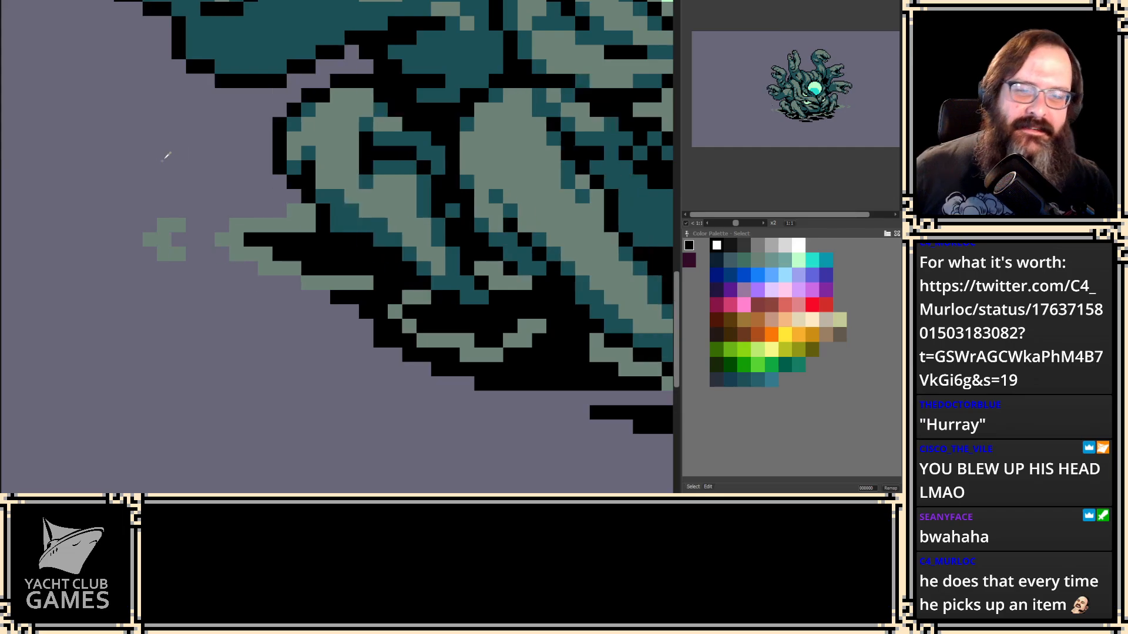
scroll(135, 264, "up", 1)
left_click(138, 239, "alt")
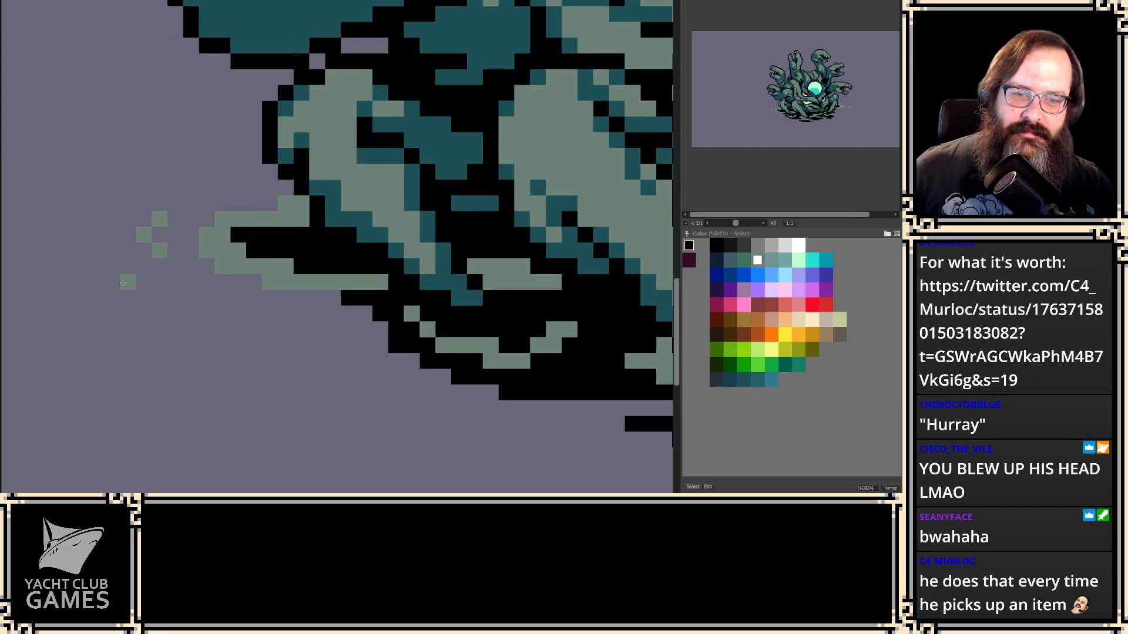
mouse_move(149, 248)
left_mouse_down()
mouse_move(194, 200)
mouse_move(135, 226)
mouse_move(152, 214)
mouse_move(174, 225)
left_mouse_up()
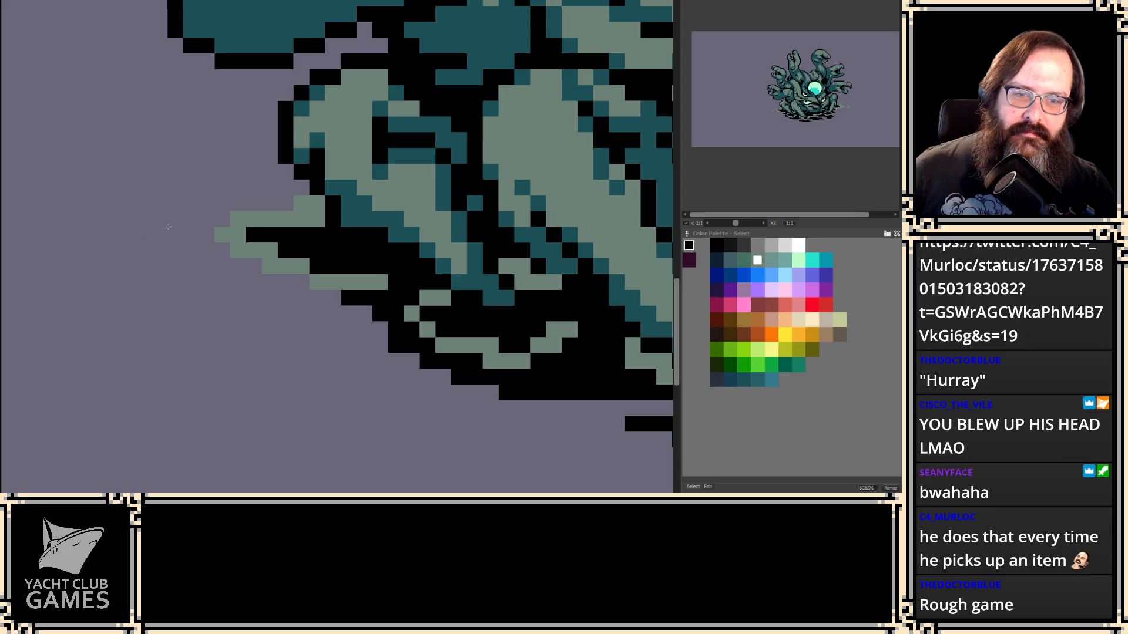
left_click(193, 240)
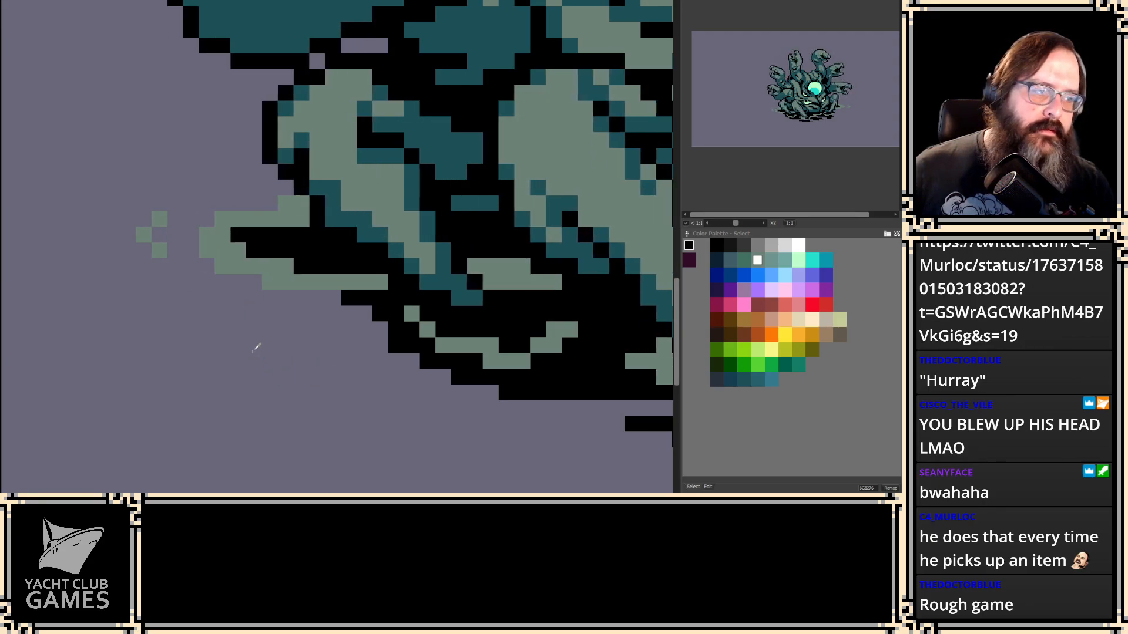
left_click_drag(249, 299, 324, 309)
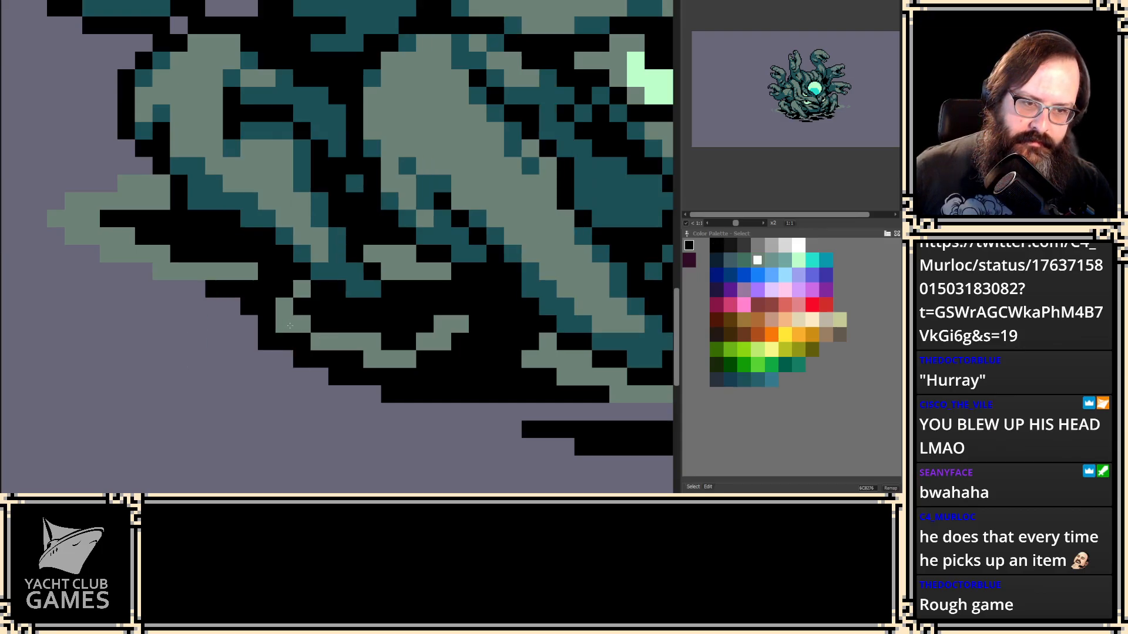
- Paint sampled black over the outer edge and underside of the ripple below the creature's left front leg
left_click(427, 338)
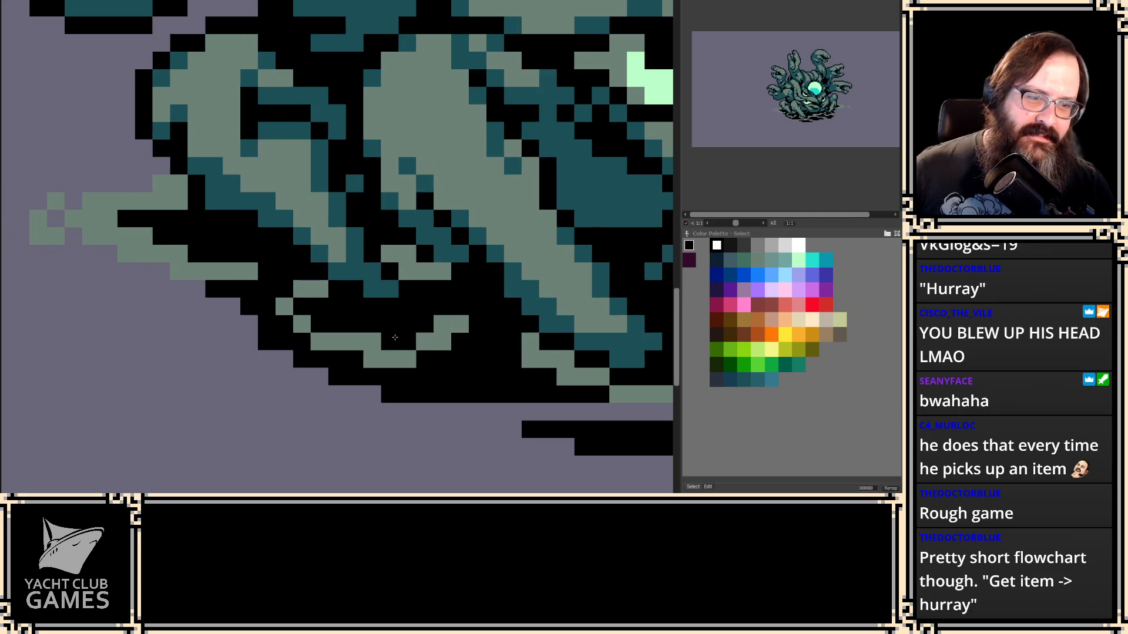
left_click(285, 342, "alt")
left_click(248, 326)
left_click(287, 360)
left_click_drag(320, 377, 306, 376)
left_click(373, 389)
left_click(372, 360)
- Redraw the ripple below the left front leg with sampled grey-green, lowering its base and curling its inner tip upward
left_click(443, 324, "alt")
left_click(442, 360)
left_click(460, 342)
left_click(425, 359)
left_click(425, 342)
left_click_drag(433, 339, 445, 342)
left_click(443, 359, "alt")
left_click(425, 359)
left_click(301, 379)
key("ctrl+z")
left_click(343, 360)
left_click(301, 342)
left_click(266, 341)
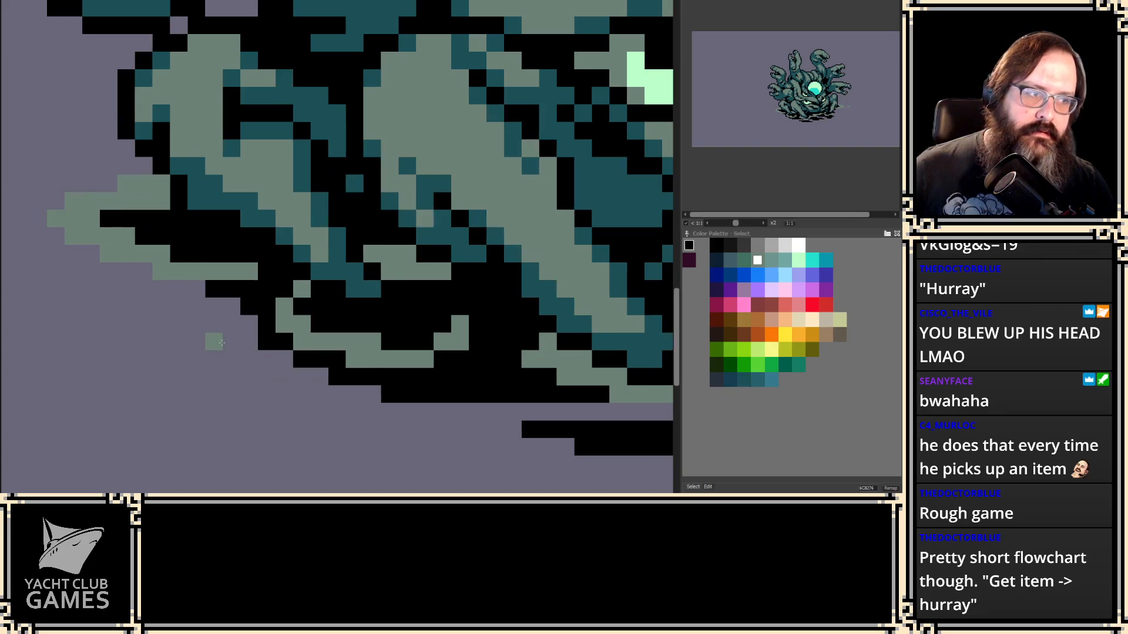
- In the adjacent frame, black out the thin ripple below the left front leg and redraw it higher as a thicker grey-green band
key("Right")
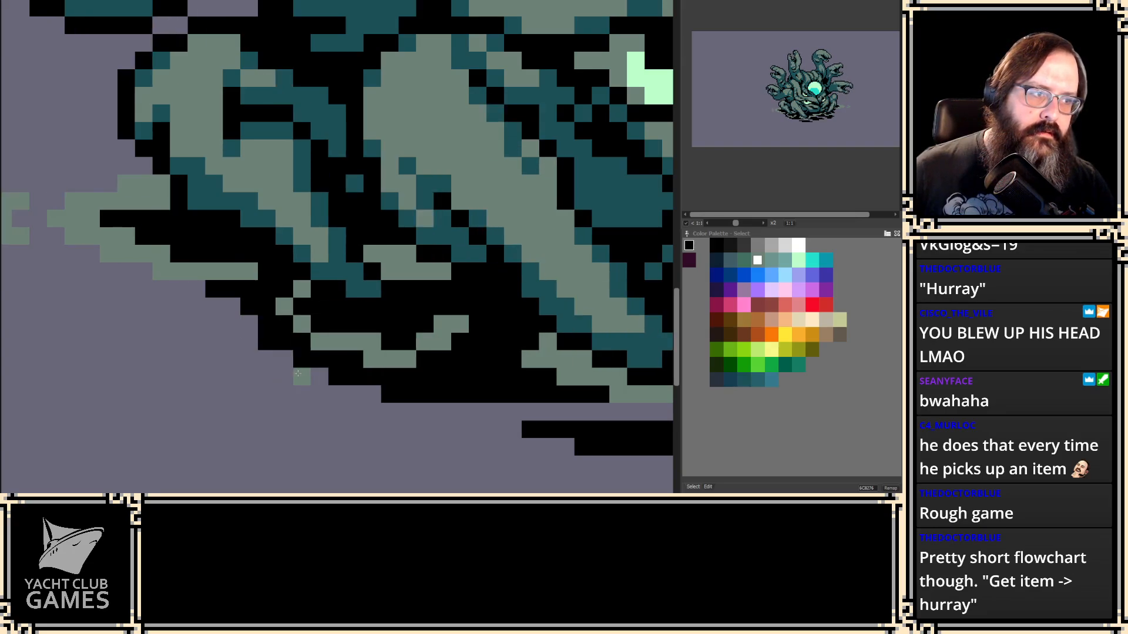
left_click(379, 321, "alt")
left_click_drag(337, 342, 307, 327)
left_click(283, 306)
left_click_drag(370, 360, 419, 353)
left_click(423, 342, "alt")
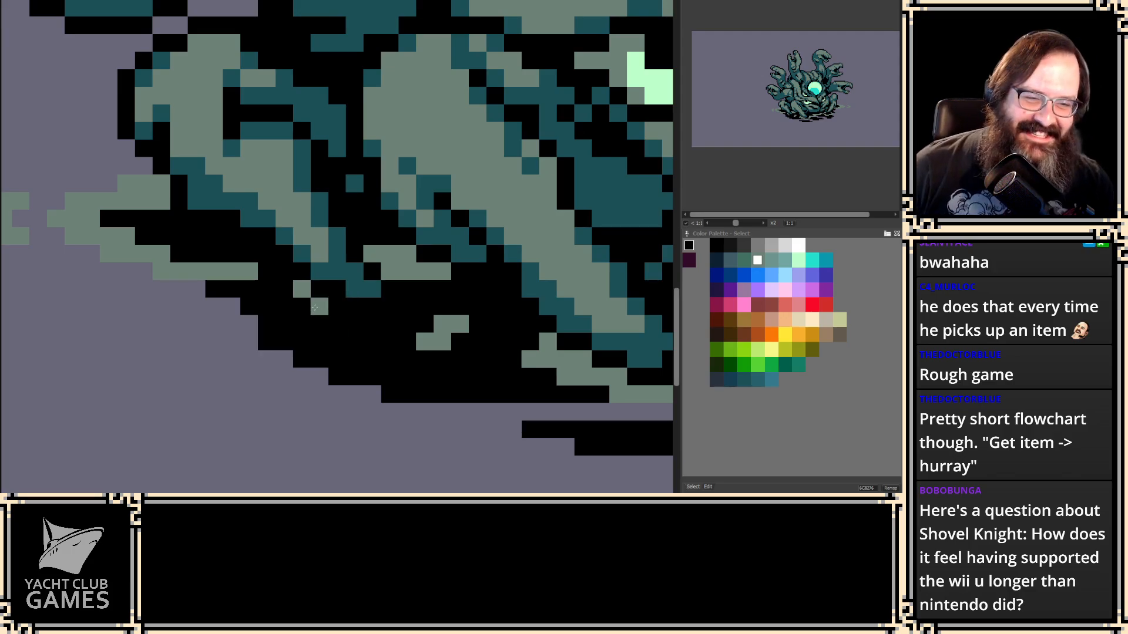
left_click_drag(336, 324, 383, 341)
mouse_move(315, 329)
left_mouse_down()
mouse_move(431, 346)
mouse_move(460, 324)
left_mouse_up()
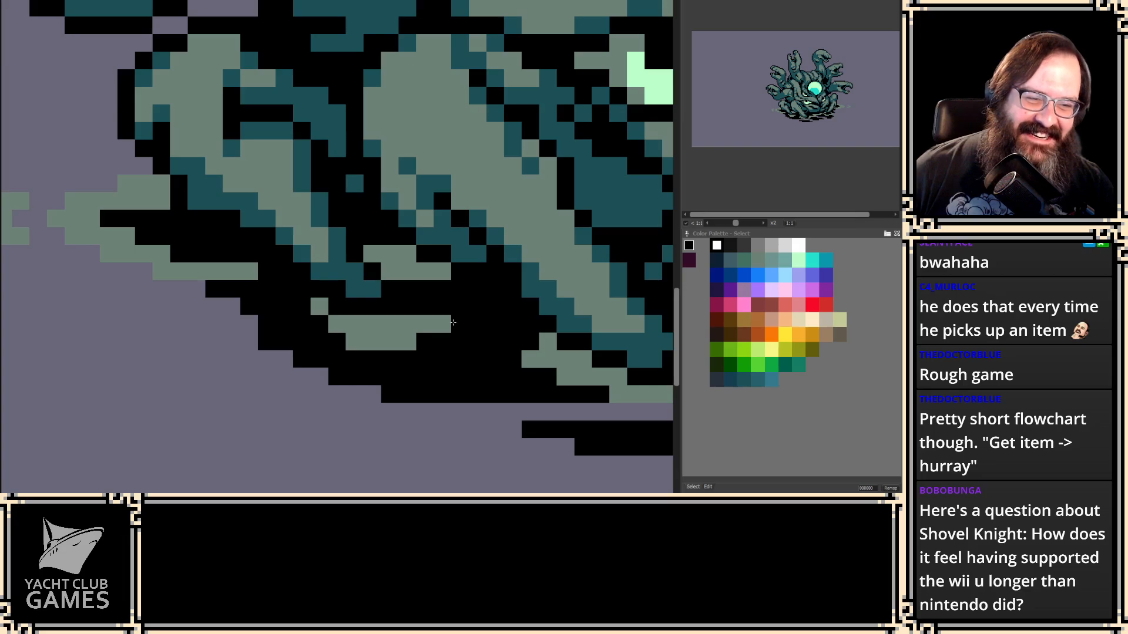
- Step through the frames and compare the movement of the left water ripples across the whole creature
key("Right")
key("Right")
key("Right")
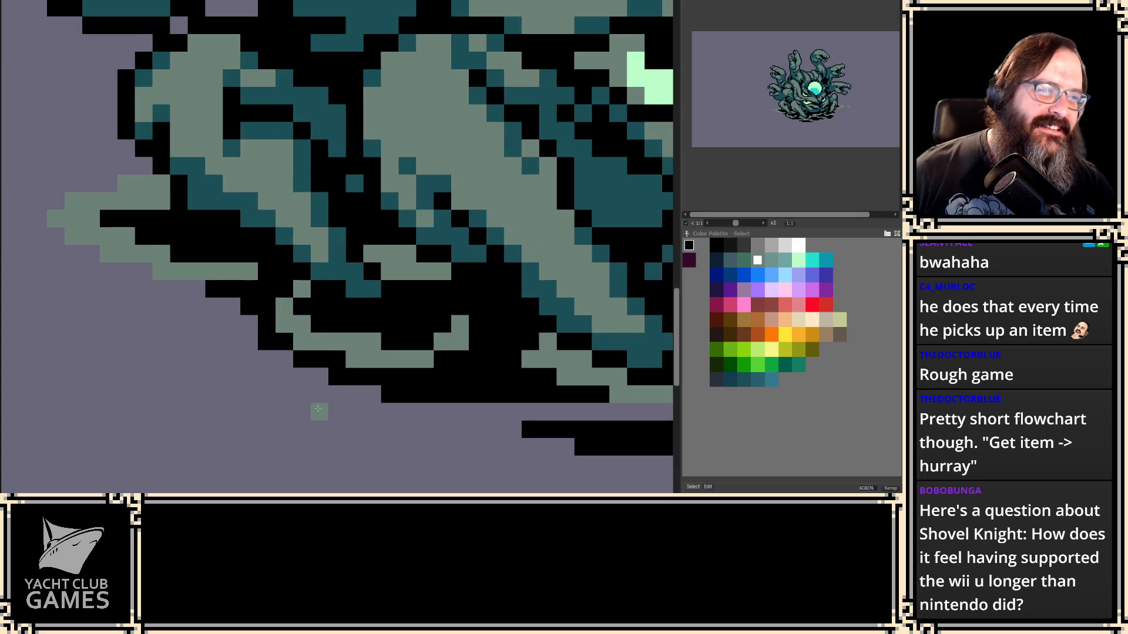
scroll(251, 408, "down", 4)
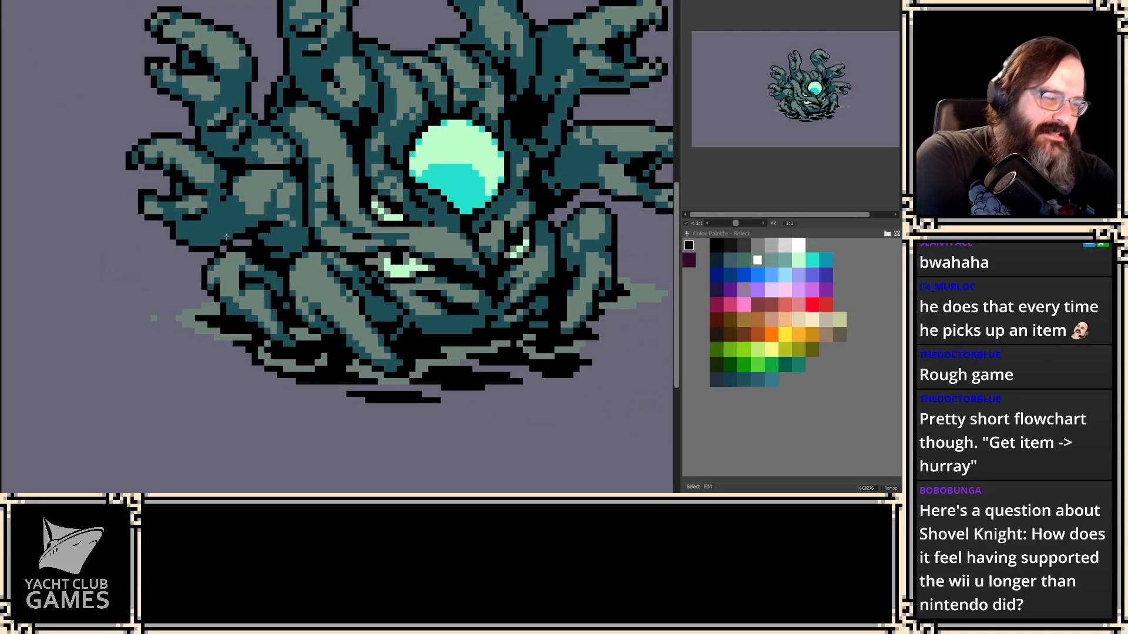
scroll(226, 236, "up", 2)
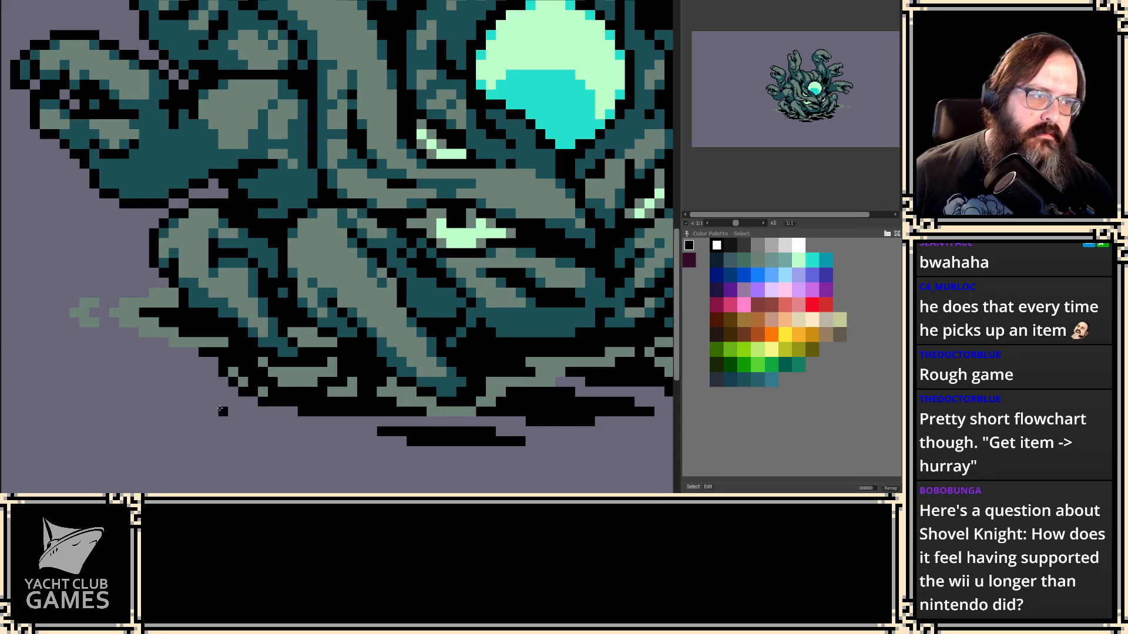
key("comma")
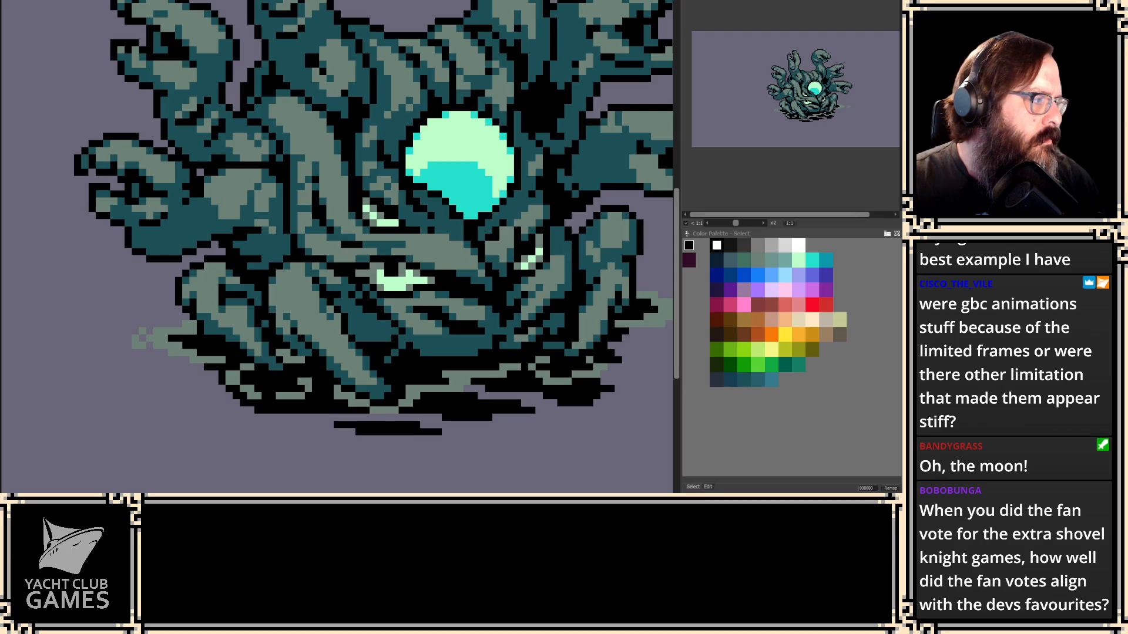
- View the purple moon reflection sprite in the other open document, returning to the tentacled creature
key("ctrl+Tab")
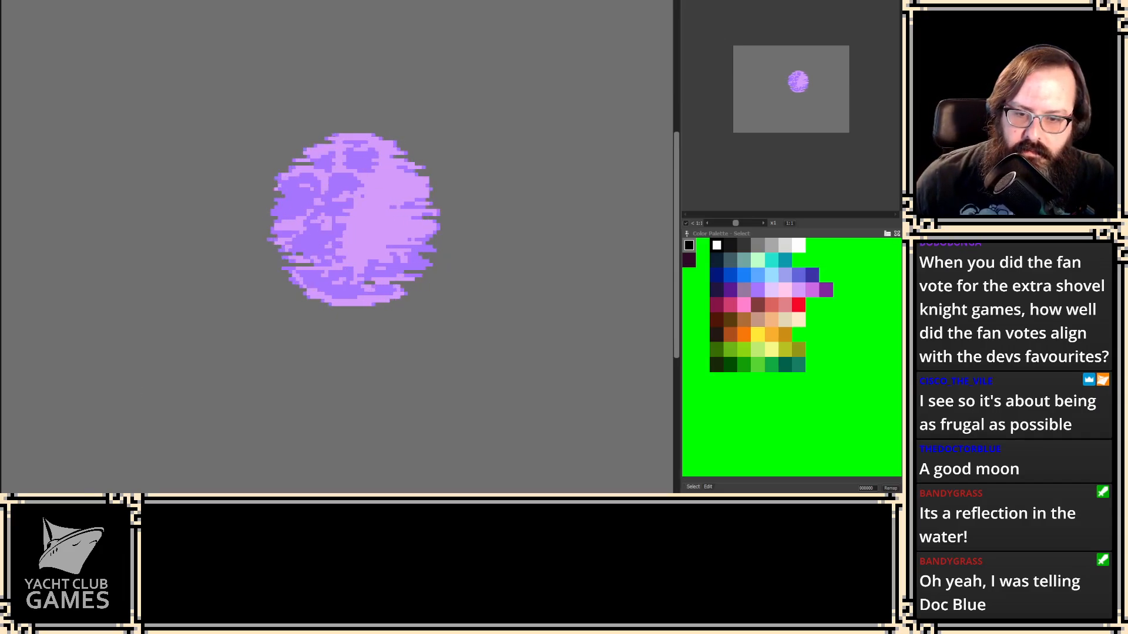
left_click(29, 499)
key("2")
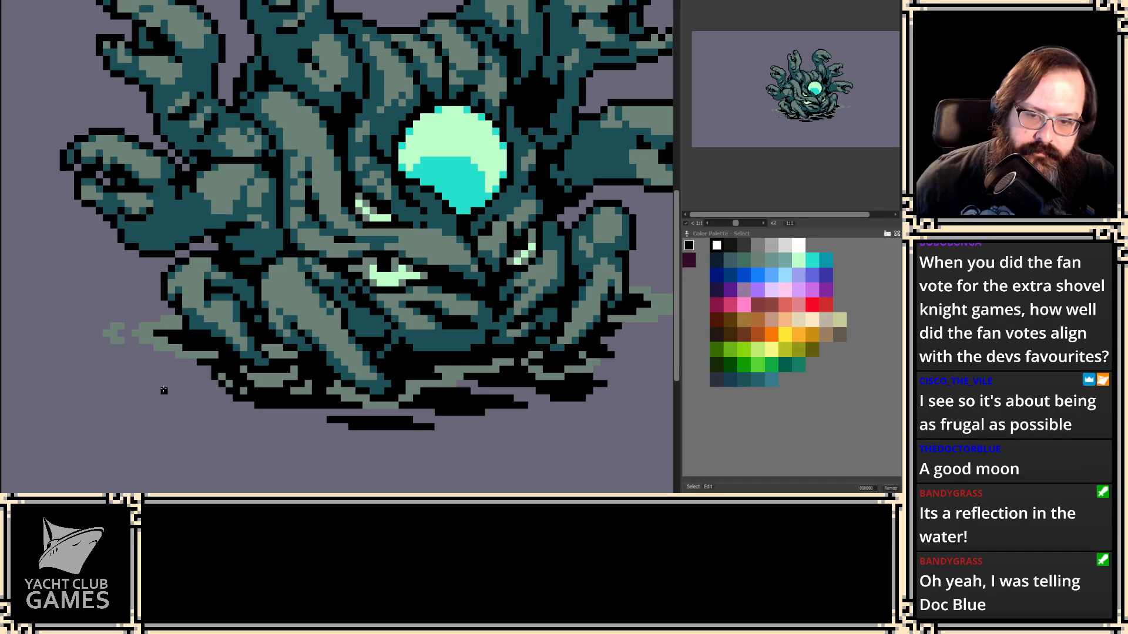
- Cut a background-coloured notch into the black shadow edge below the left front ripple, undoing unwanted strokes
scroll(164, 390, "up", 3)
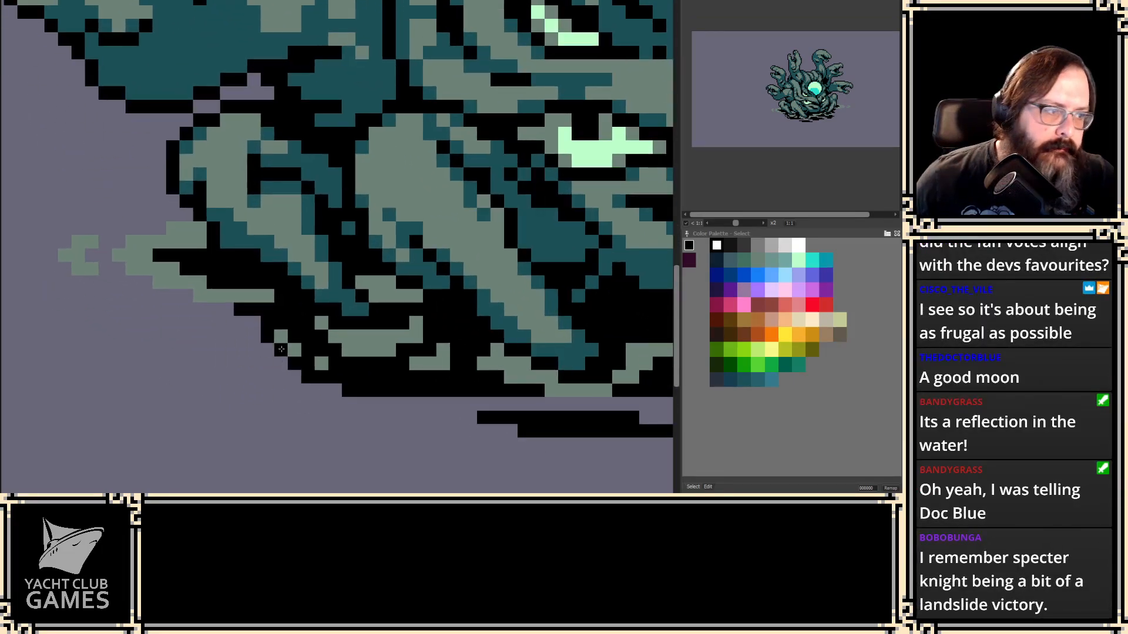
scroll(280, 349, "up", 2)
left_click(307, 319)
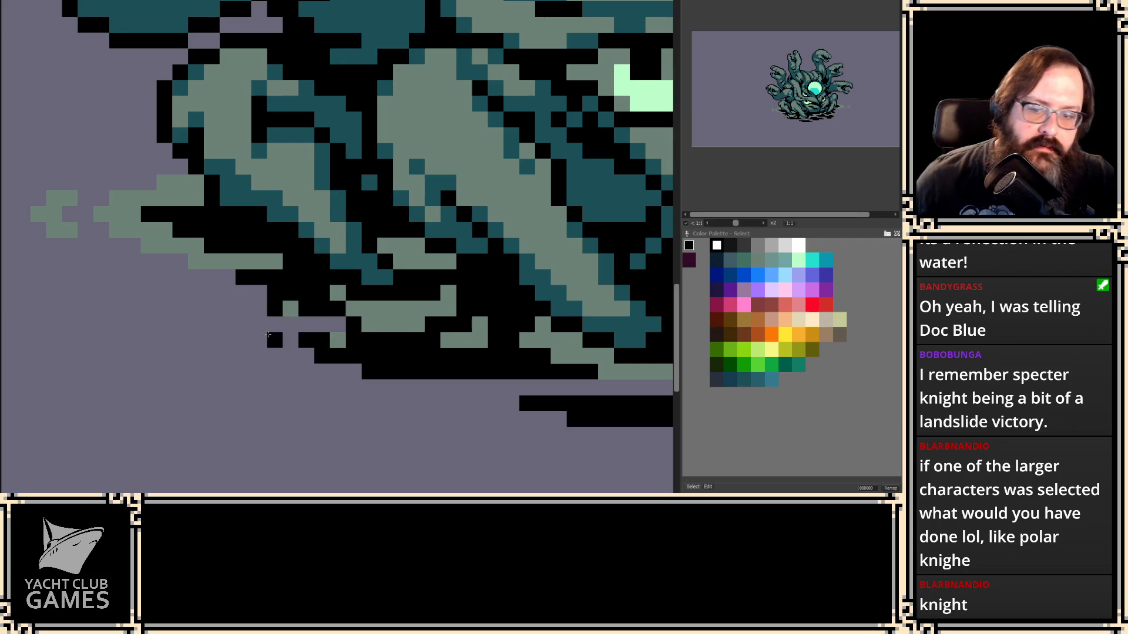
key("ctrl+z")
key("ctrl+z")
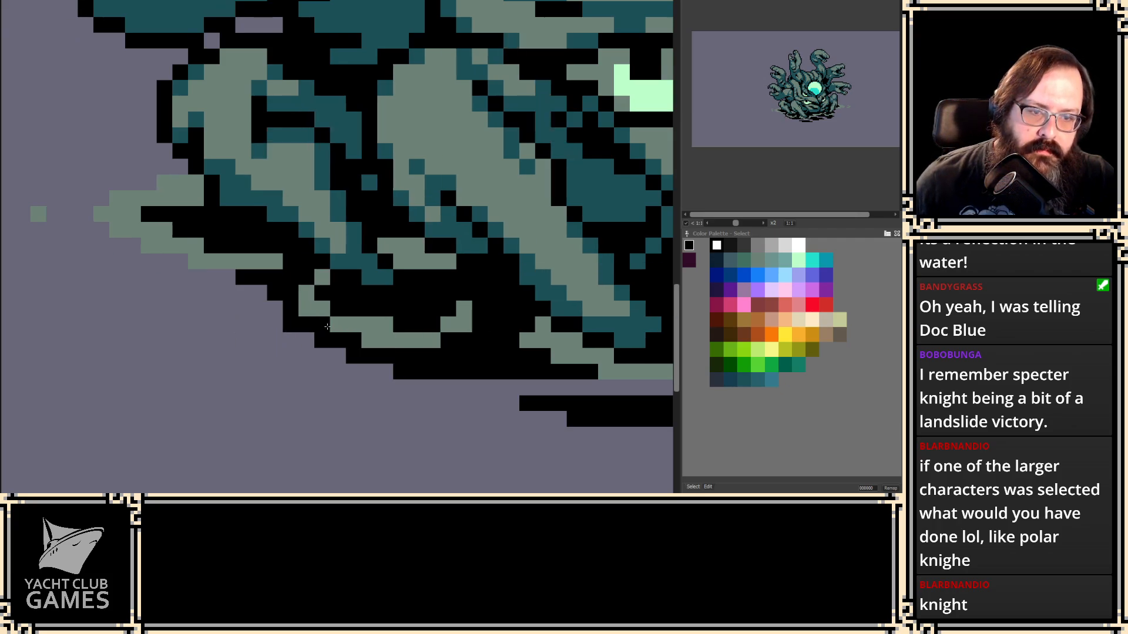
key("ctrl+z")
- Carve a matching notch into the black shadow's lower-left edge in the neighbouring frames
left_click(194, 352)
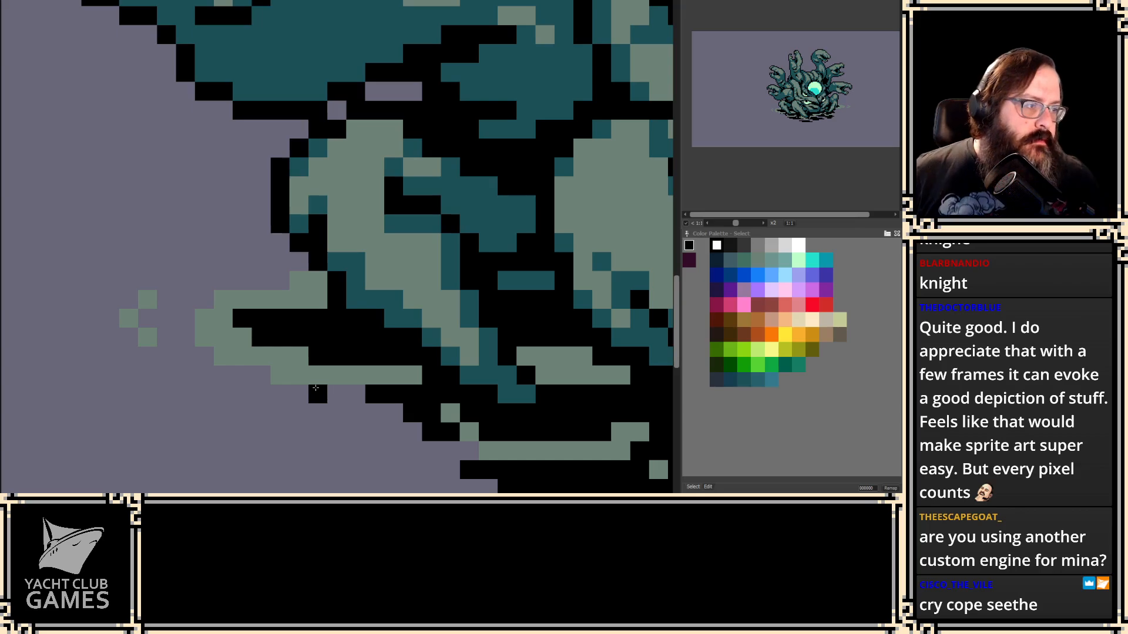
mouse_move(258, 247)
left_mouse_down()
mouse_move(256, 217)
mouse_move(164, 197)
left_mouse_up()
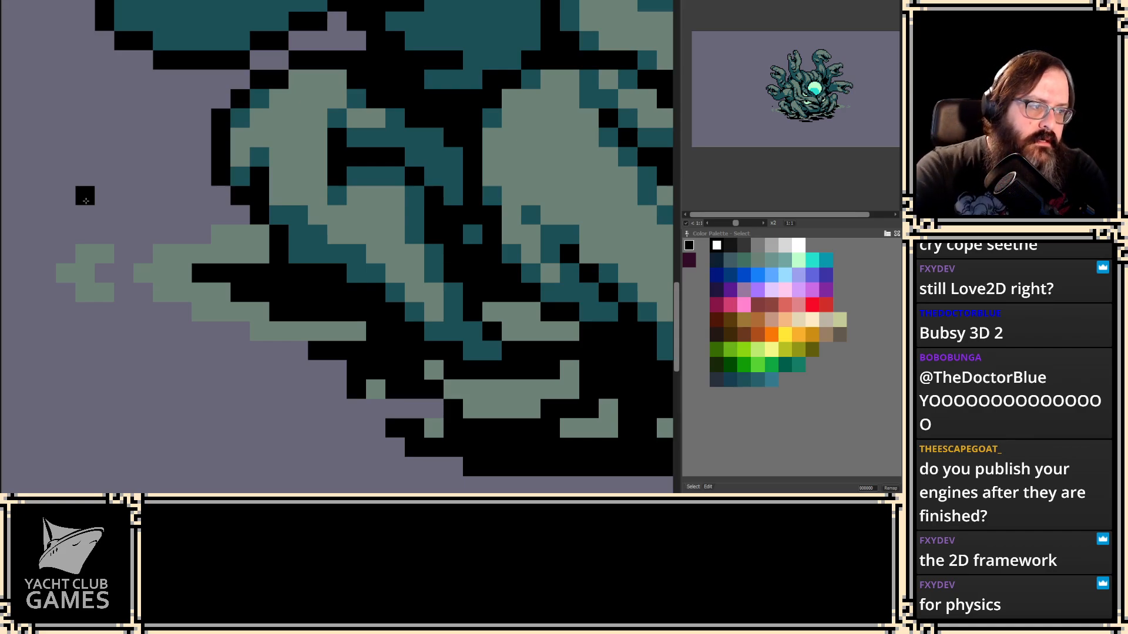
left_click_drag(142, 313, 85, 235)
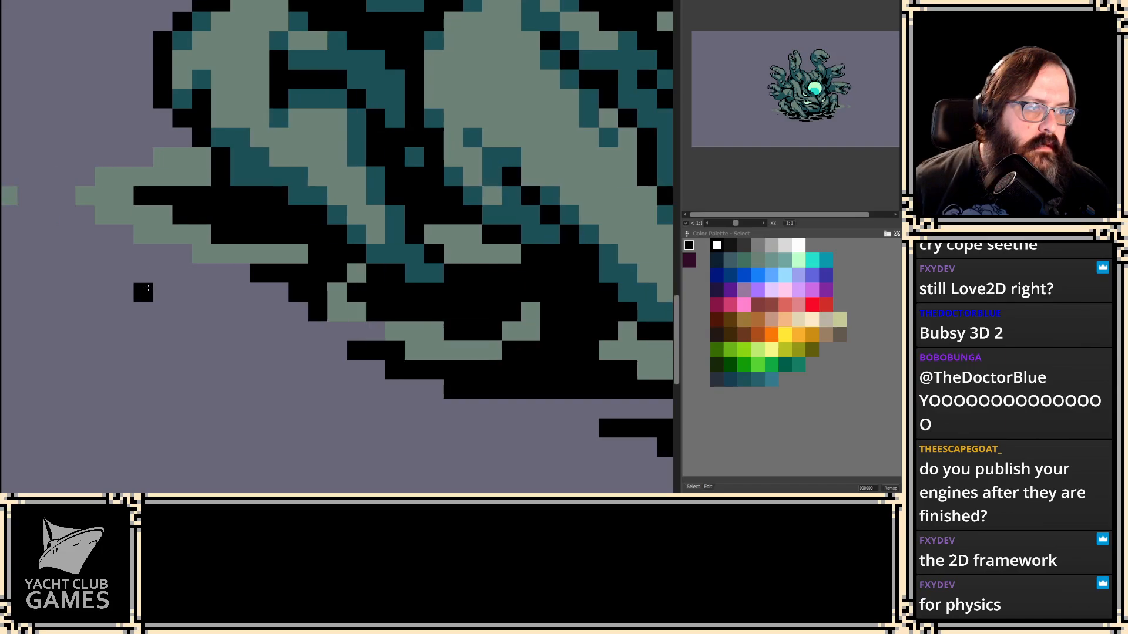
left_click_drag(183, 288, 259, 311)
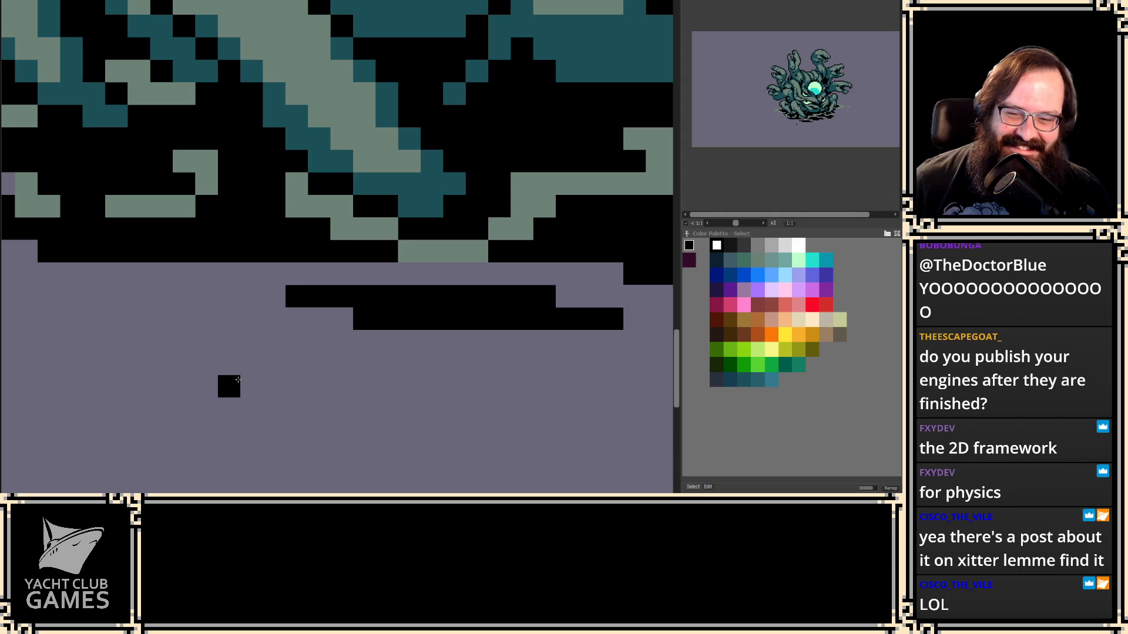
- Adjust the ends of the detached black shadow streak beneath the creature across successive frames, undoing a stray stroke
left_click_drag(274, 297, 229, 297)
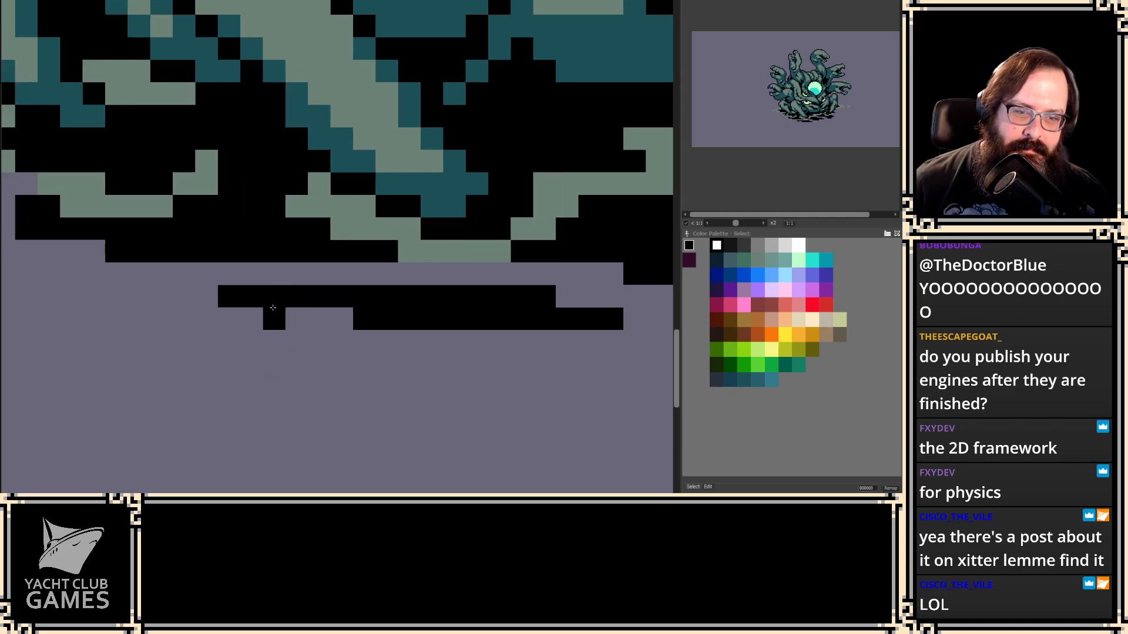
key("ctrl+z")
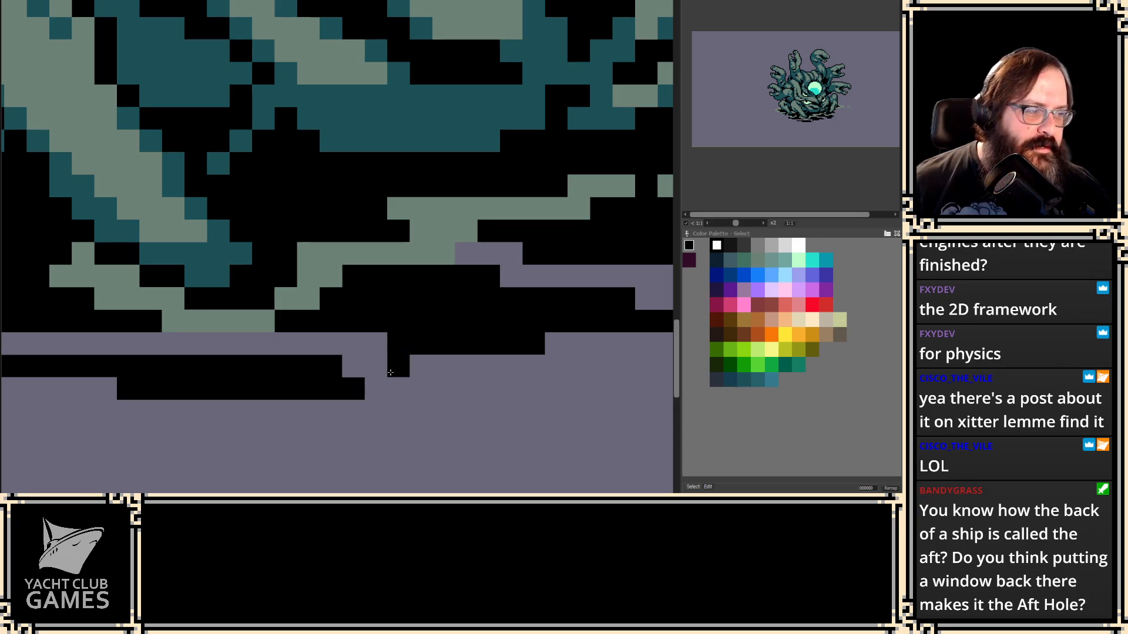
scroll(395, 377, "left", 1)
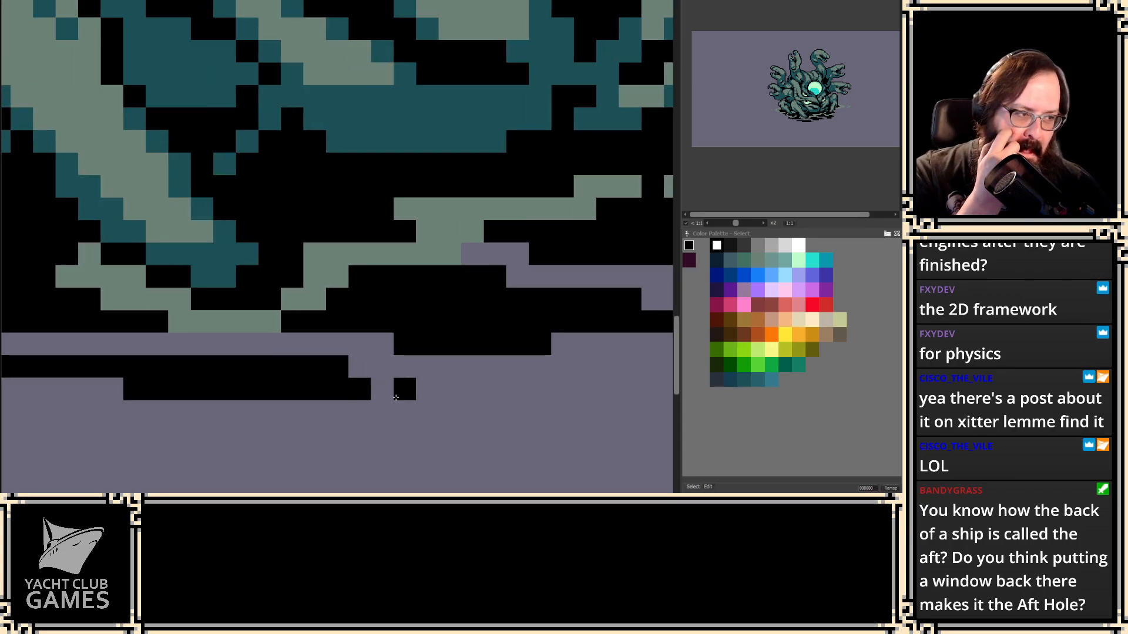
key(".")
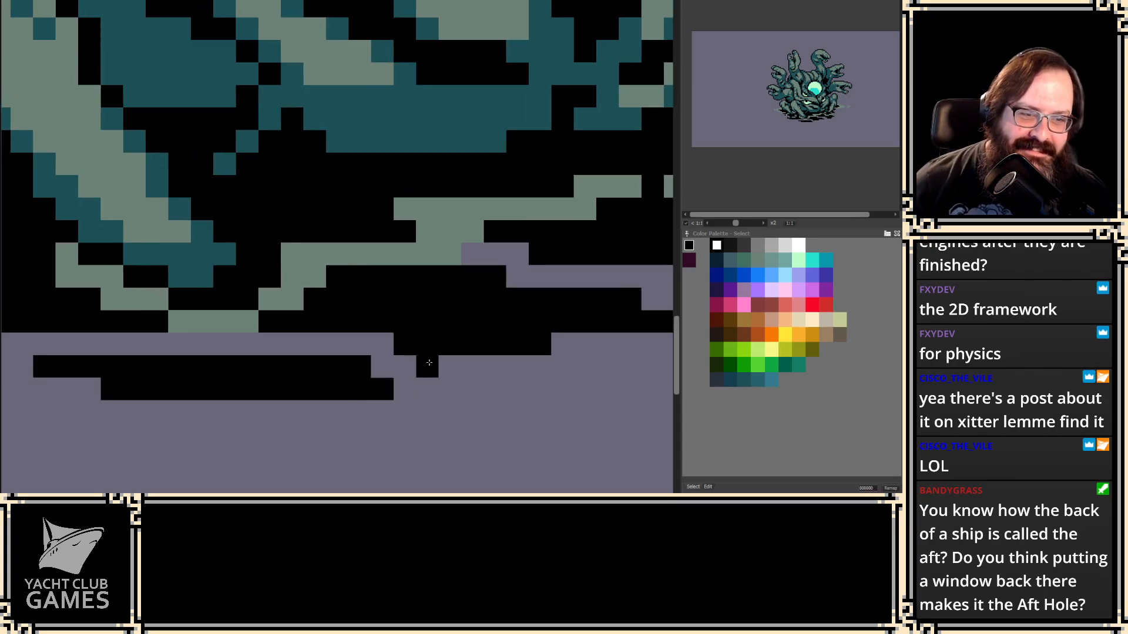
key(".")
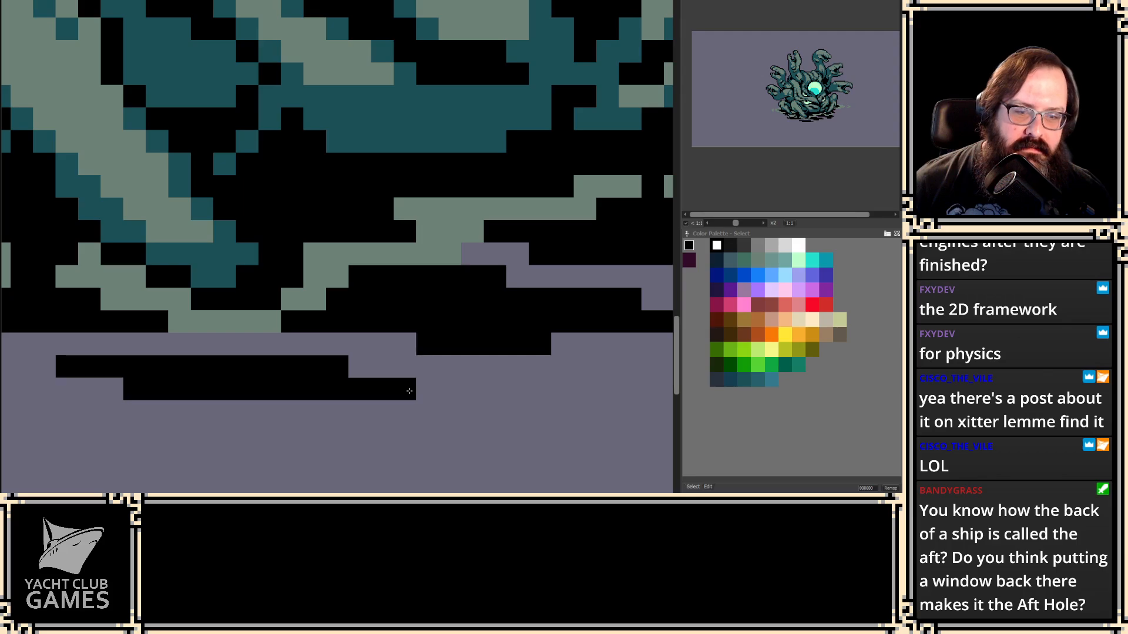
- Flip back and forth between adjacent frames to compare the black shadow streaks beneath the creature's centre
key("2")
key("2")
key("1")
key("1")
key("1")
key("2")
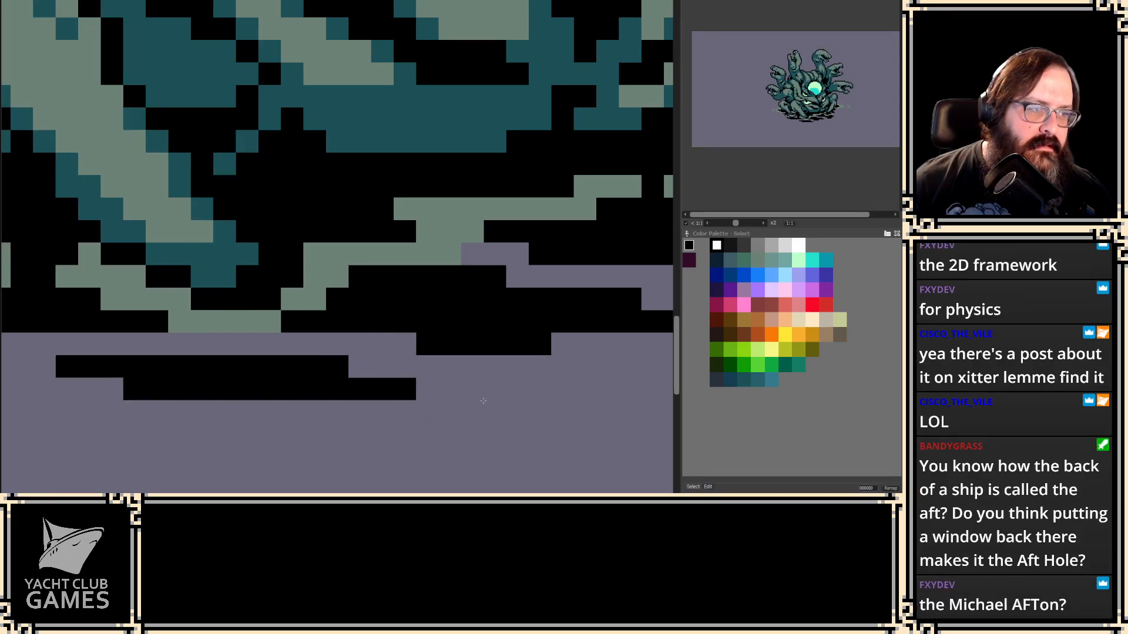
left_click_drag(484, 401, 307, 425)
key("2")
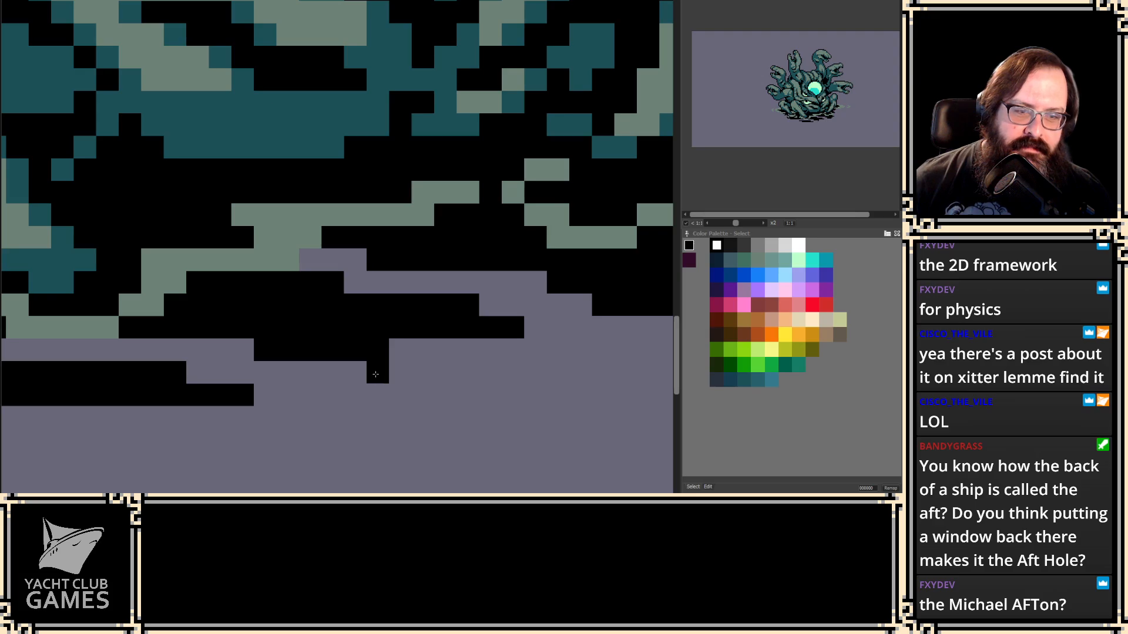
key("2")
key("2")
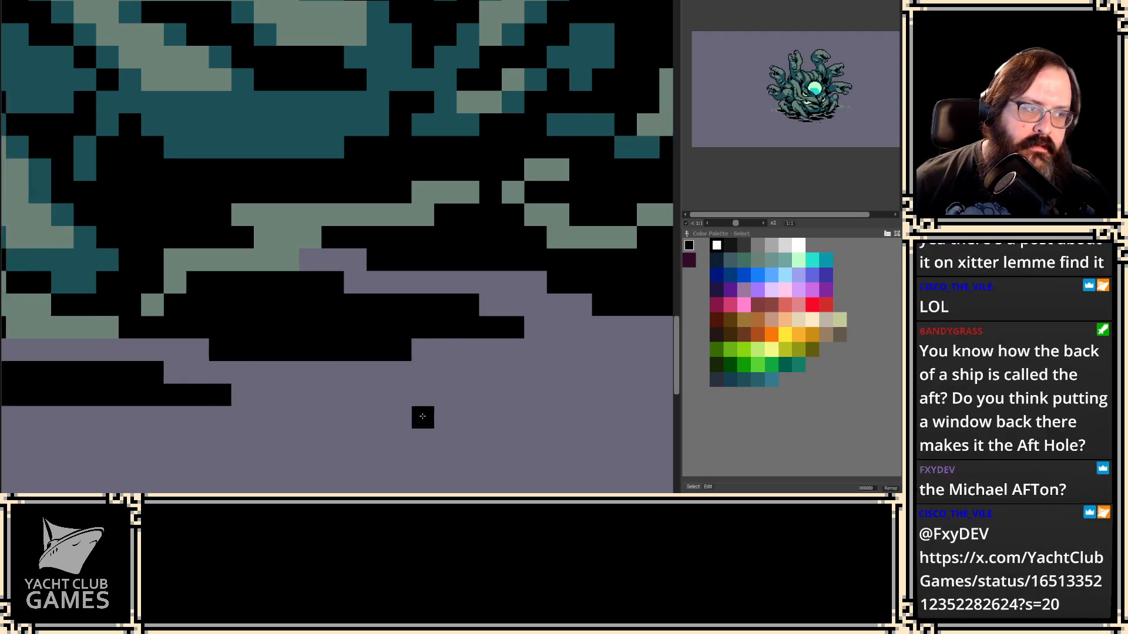
- Touch up the edge of the black shadow streak beneath the creature's centre
left_click_drag(475, 389, 413, 429)
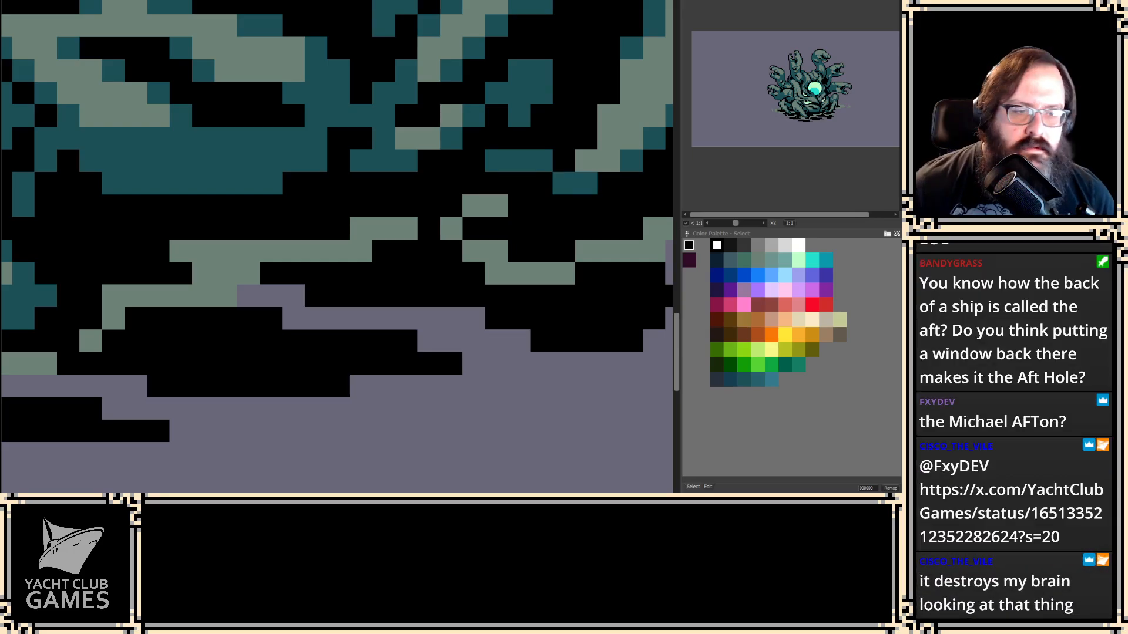
left_click_drag(445, 229, 422, 209)
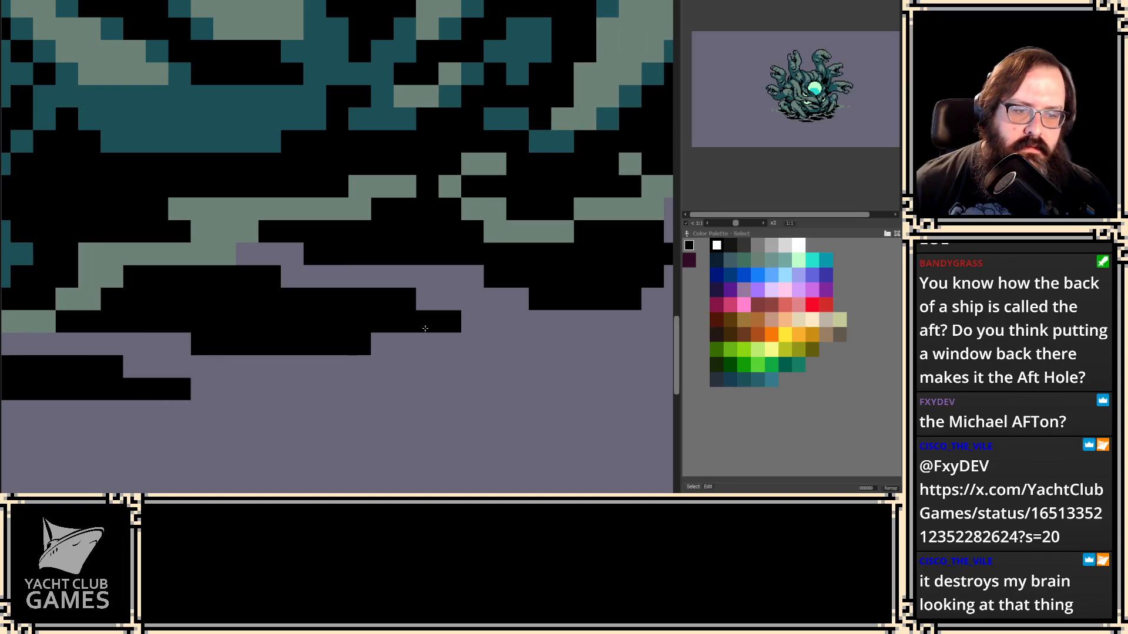
left_click(424, 307)
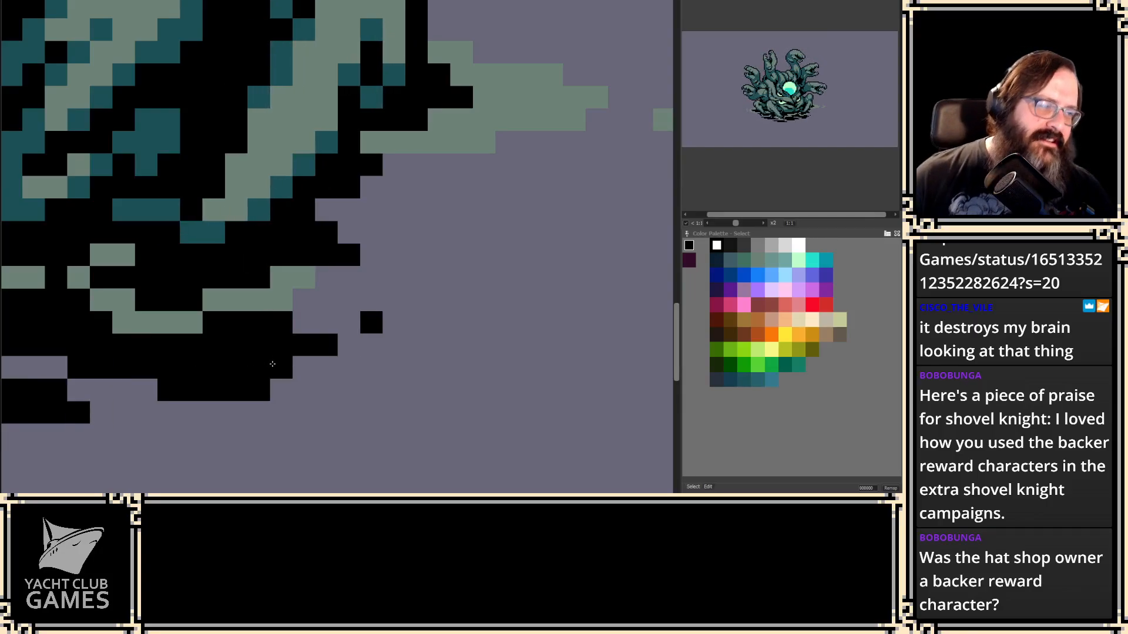
- Reshape the stepped black shadow tips at the right end of the front ripple across successive frames
left_click(252, 187)
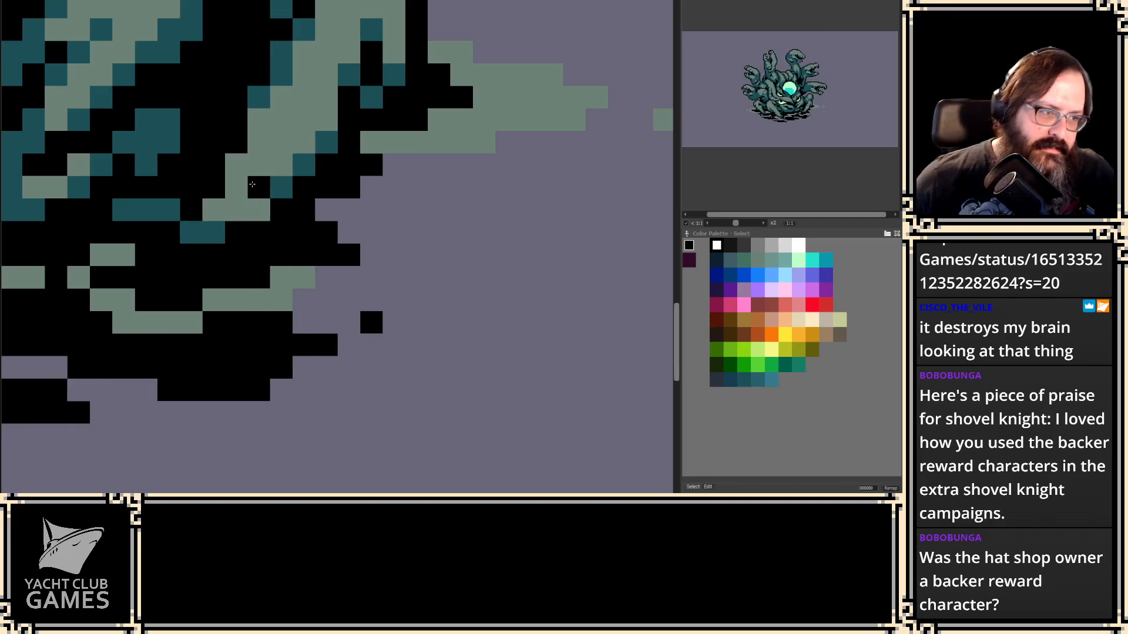
scroll(227, 327, "up", 3)
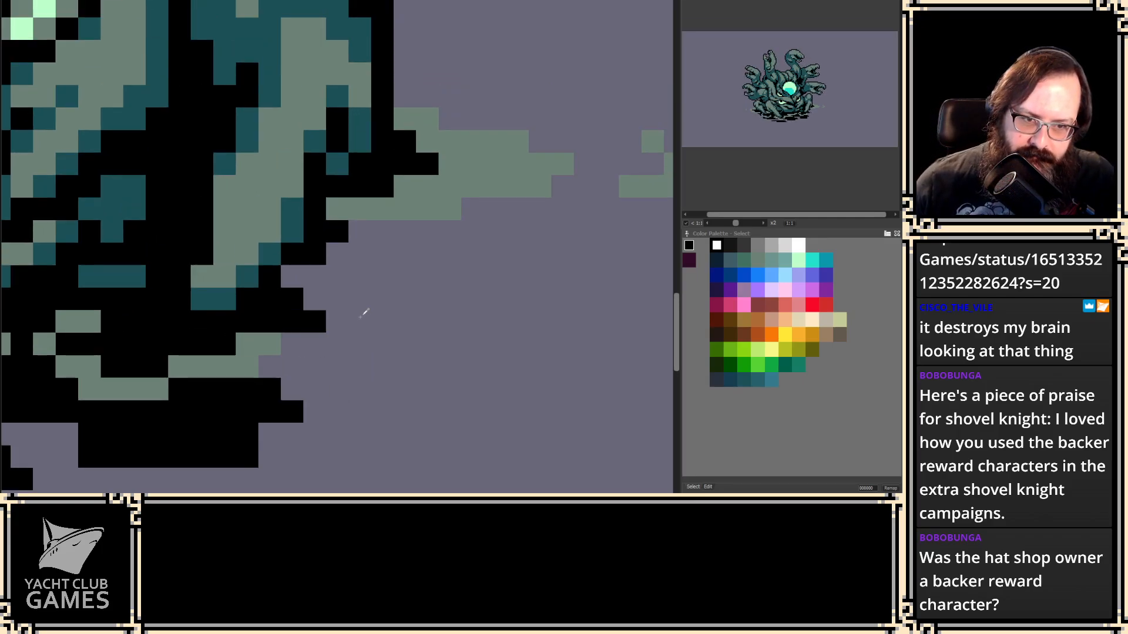
left_click(354, 319)
left_click(330, 320)
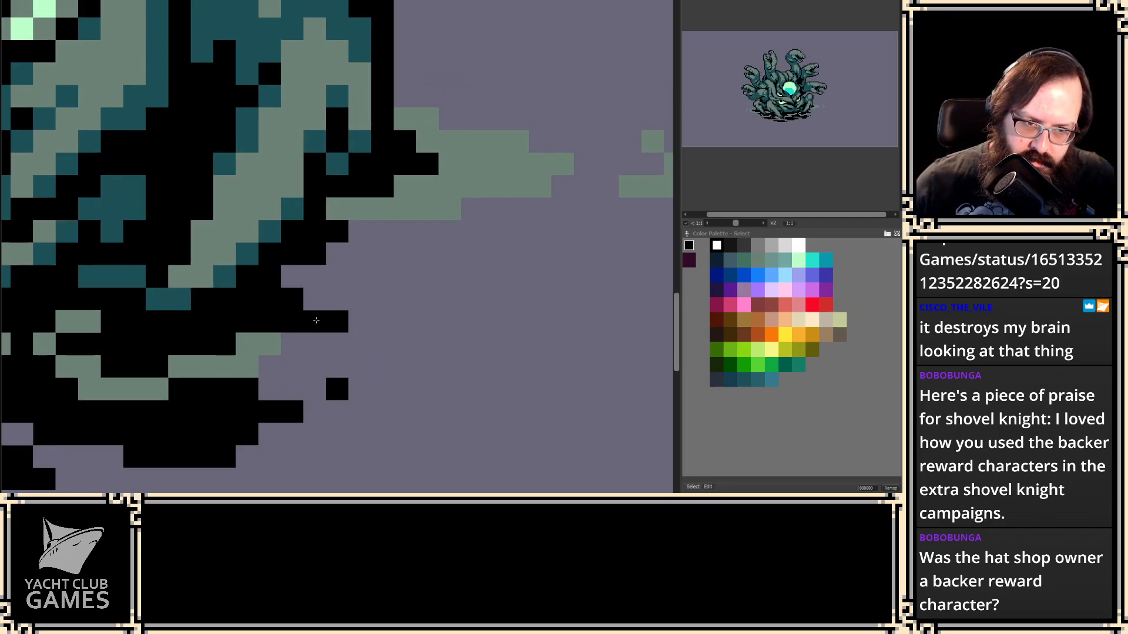
left_click(308, 300)
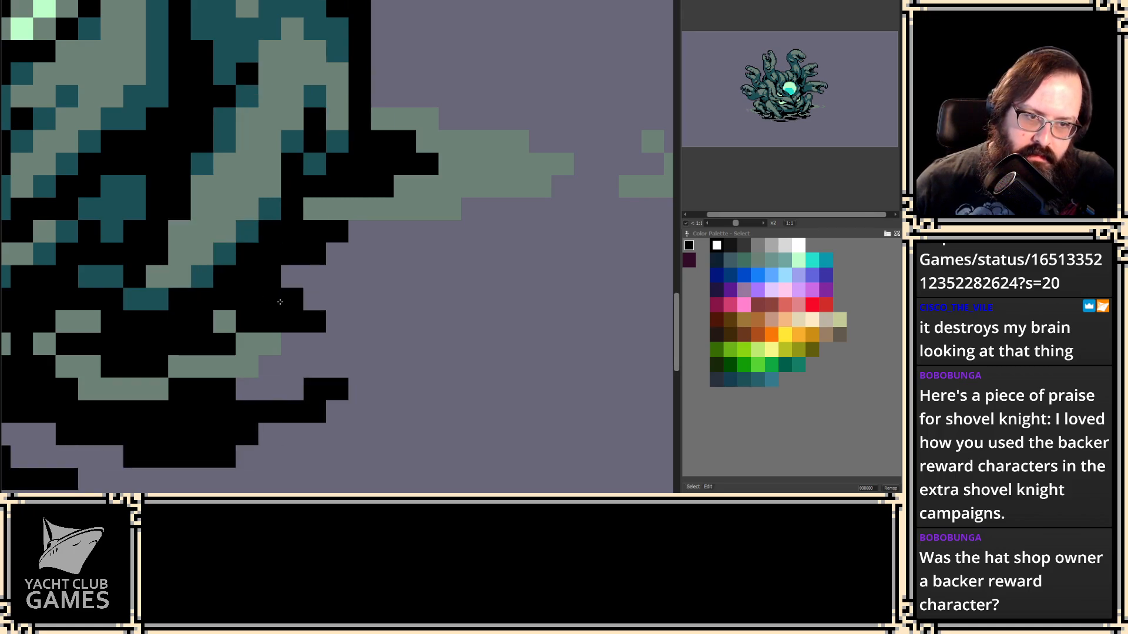
left_click(271, 346)
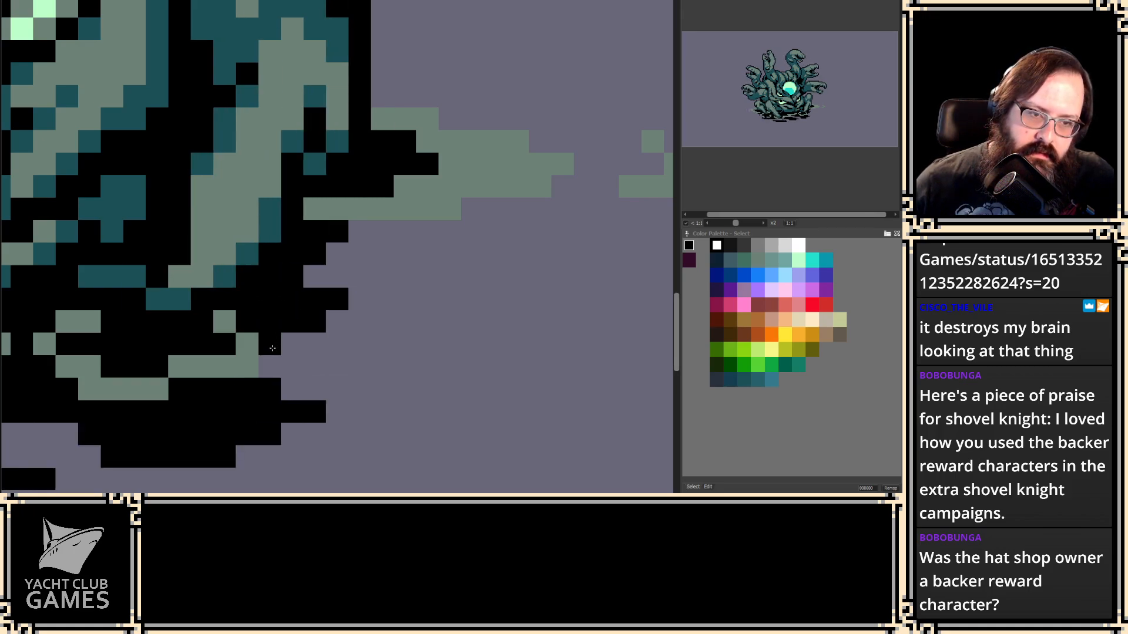
key("ctrl+z")
left_click(394, 359)
key("ctrl+z")
left_click(382, 360)
key("ctrl+z")
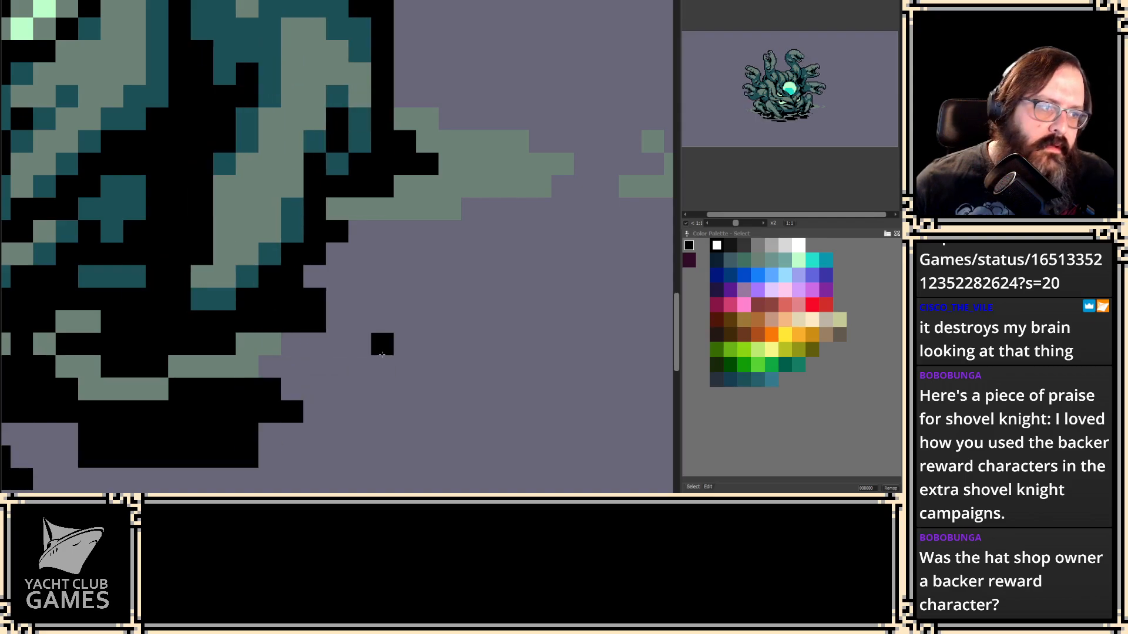
left_click(383, 358)
key("ctrl+z")
left_click(383, 351)
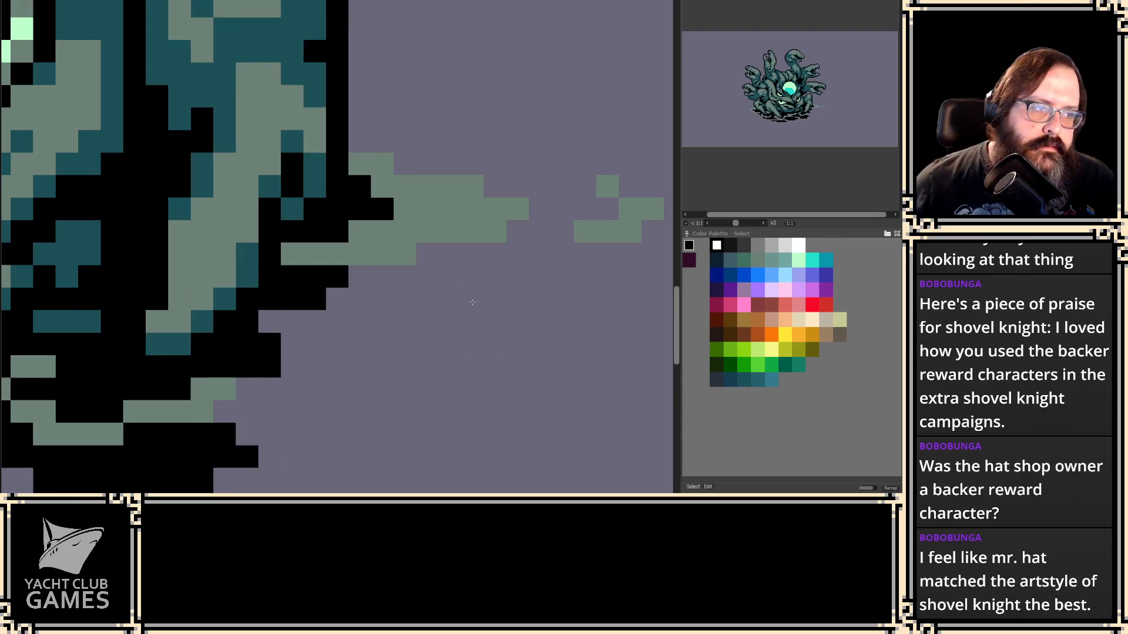
- Refine the black gap in the ripple at the creature's right side and add small black shadow pixels beneath it across frames
left_click_drag(472, 302, 448, 366)
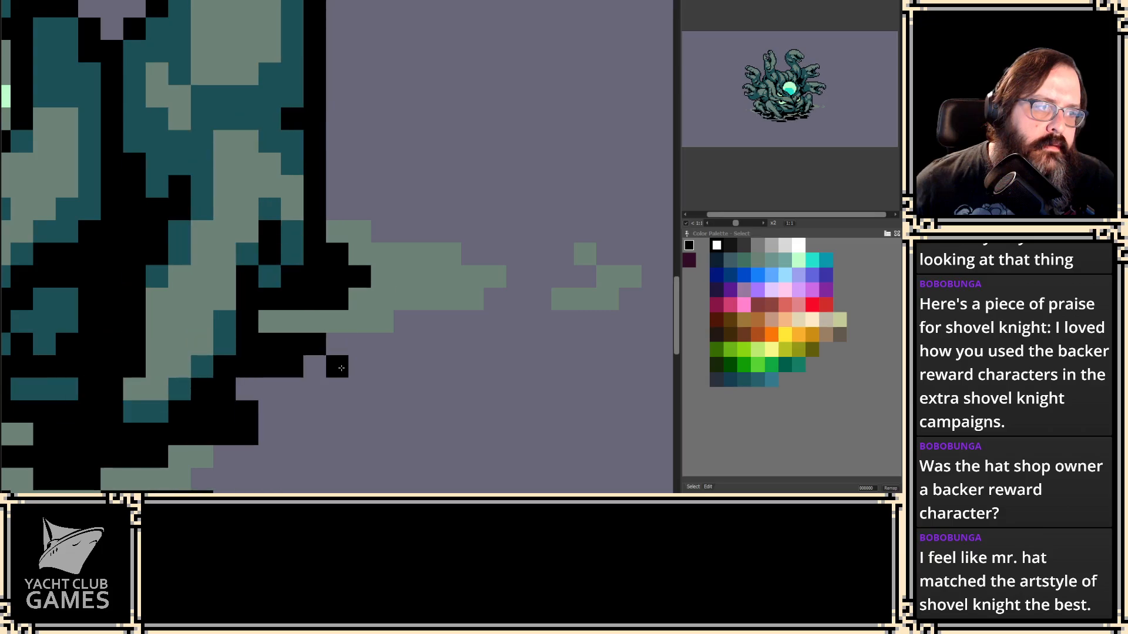
left_click(382, 278)
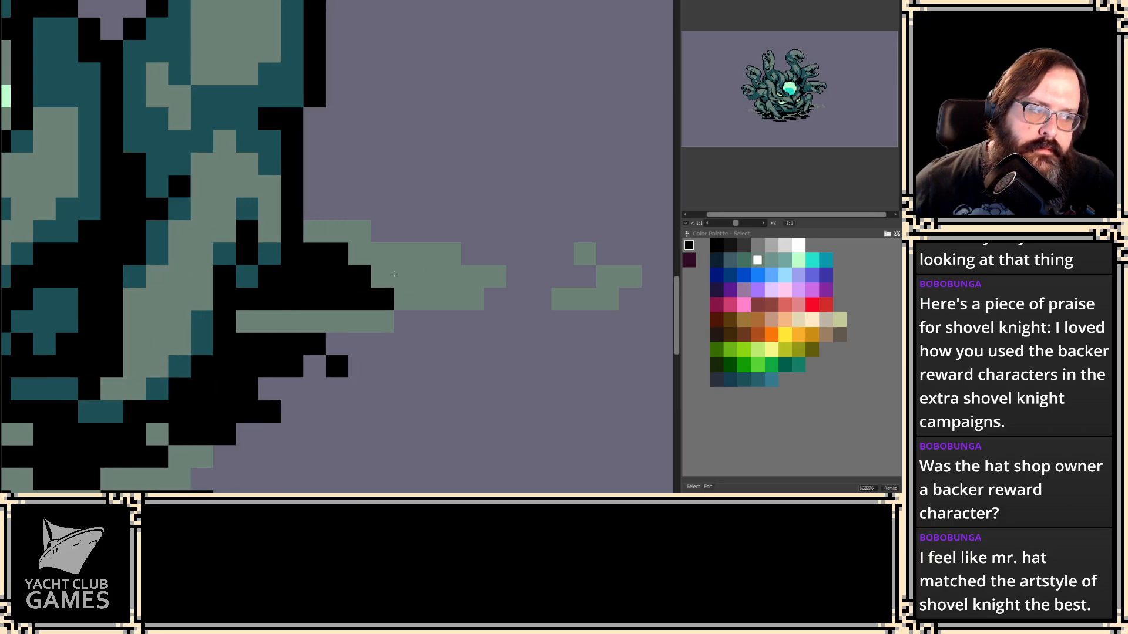
scroll(422, 234, "up", 3)
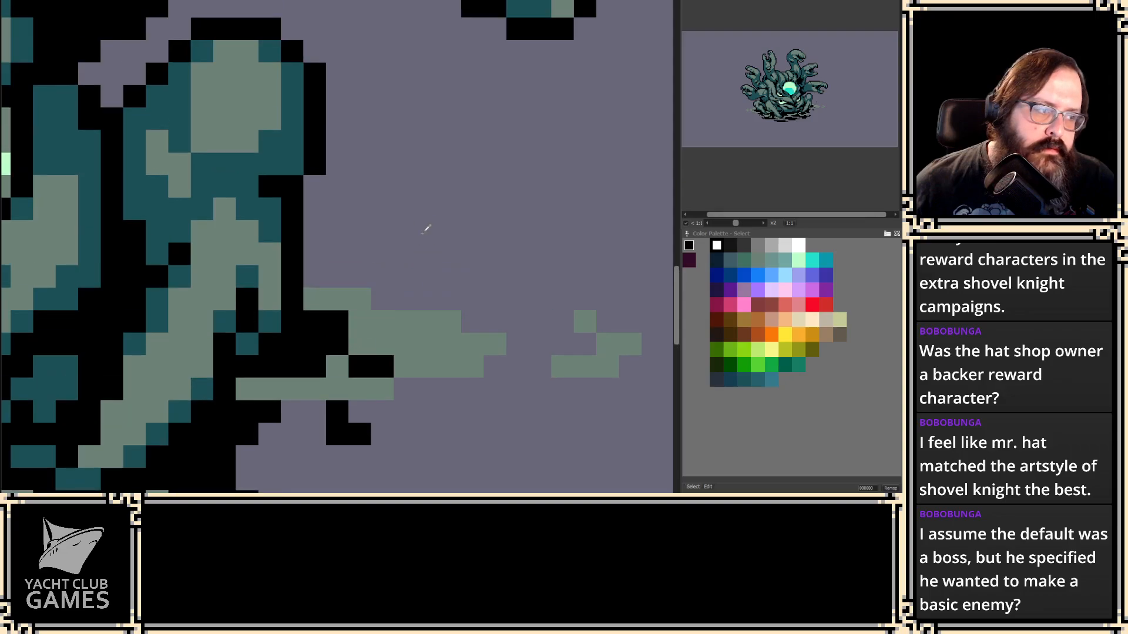
left_click_drag(404, 276, 434, 246)
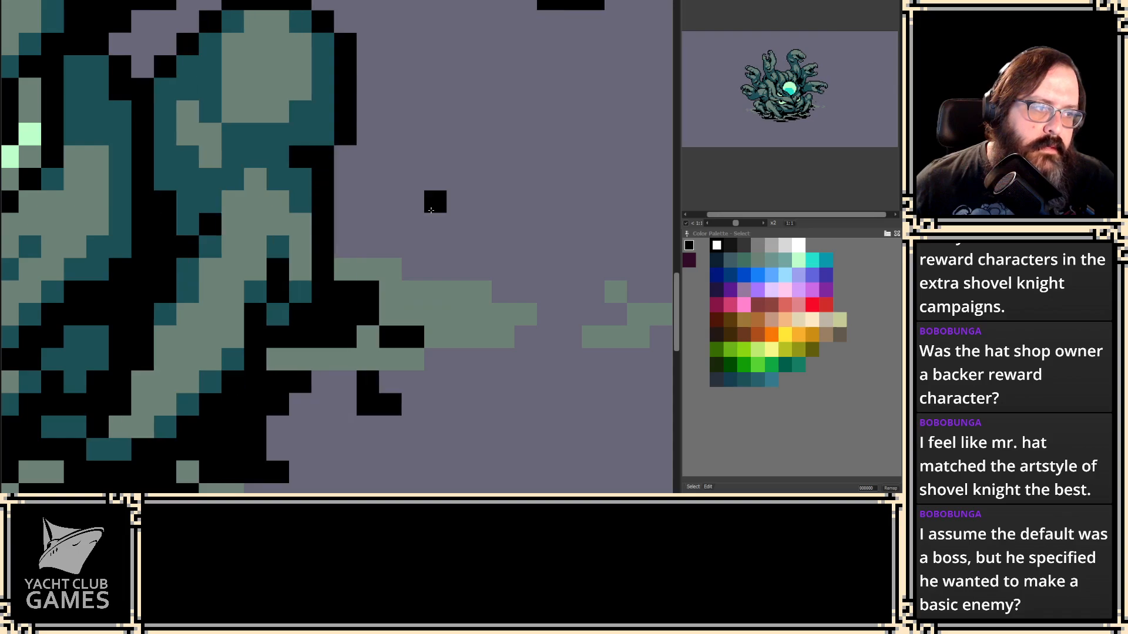
left_click_drag(405, 246, 441, 209)
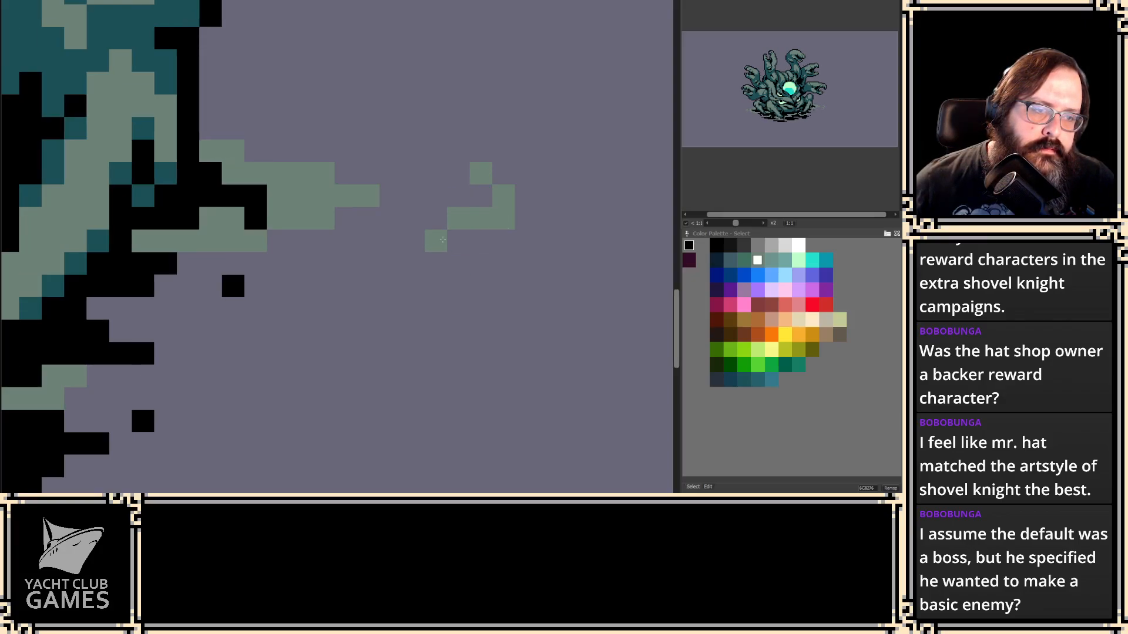
- Redraw the small detached grey-green ripple to the creature's right across neighbouring frames, undoing unwanted strokes
key("ctrl+z")
left_click_drag(496, 219, 526, 196)
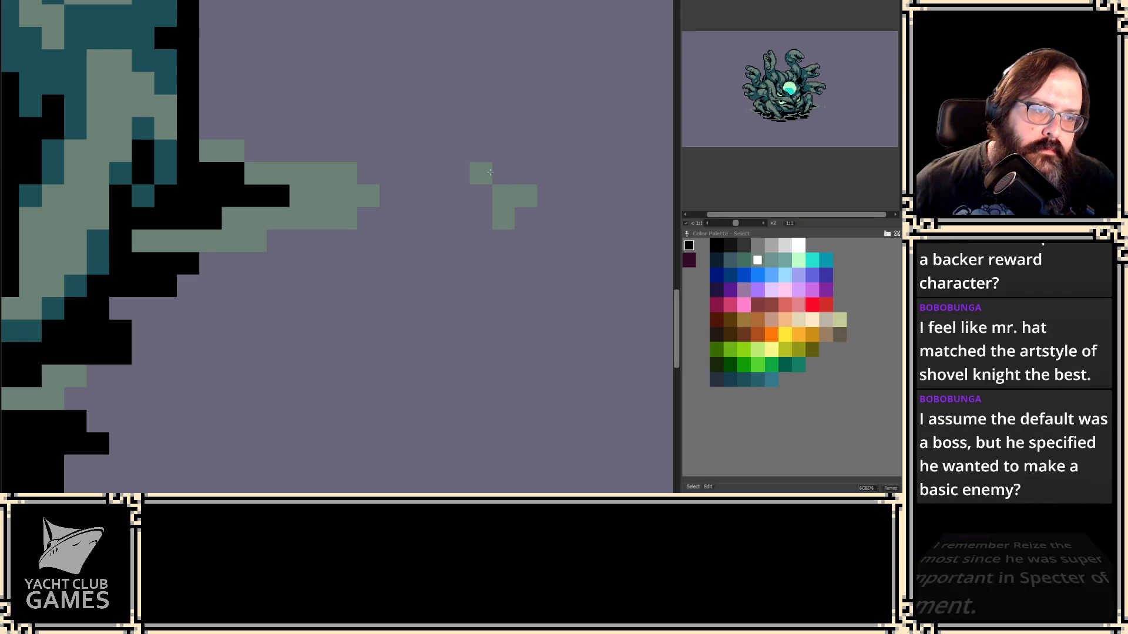
key("ctrl+z")
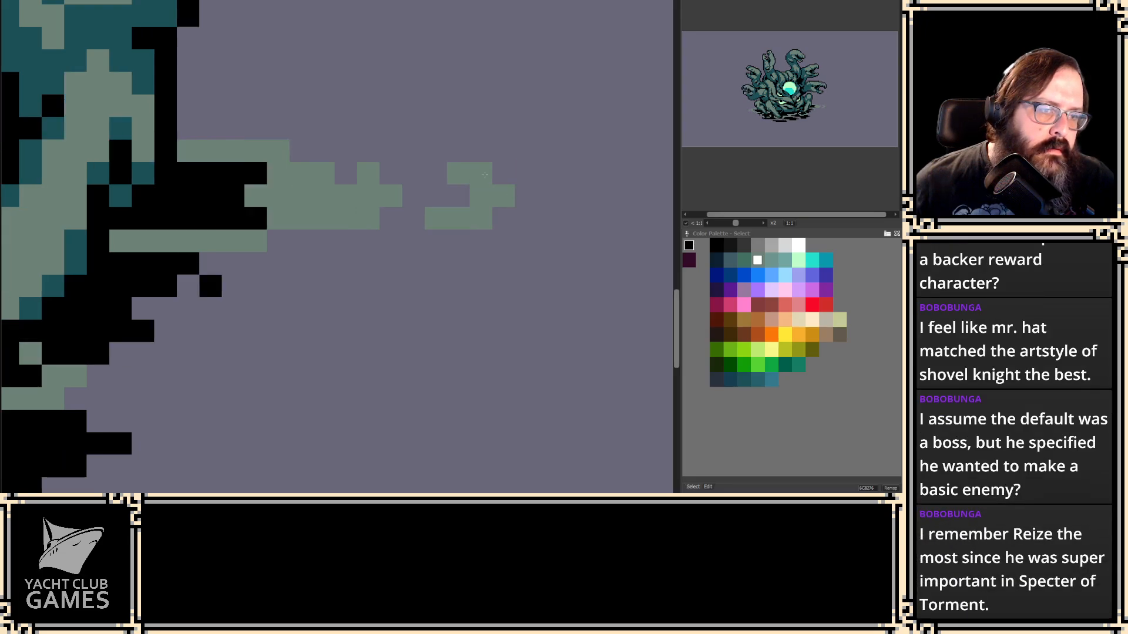
key("ctrl+y")
key("ctrl+z")
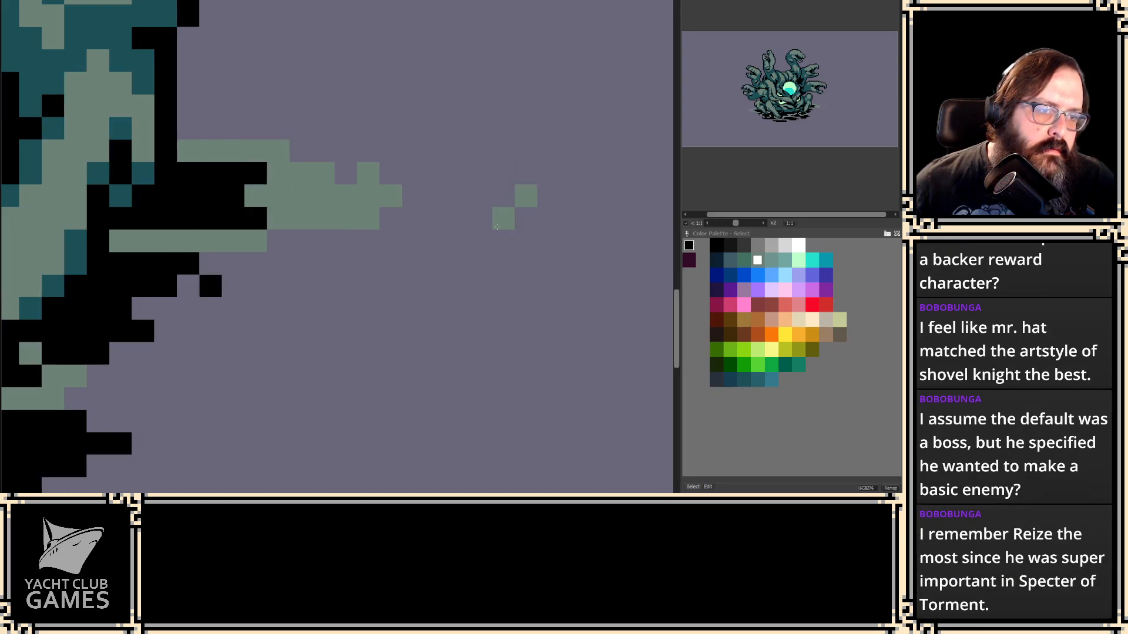
key("ctrl+y")
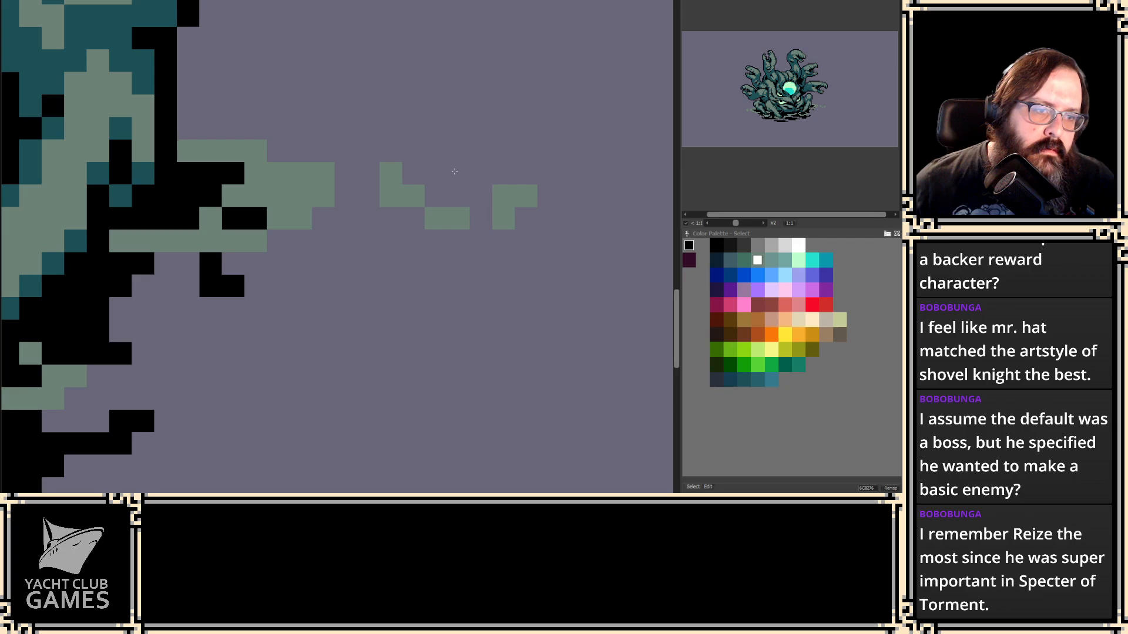
left_click(484, 232)
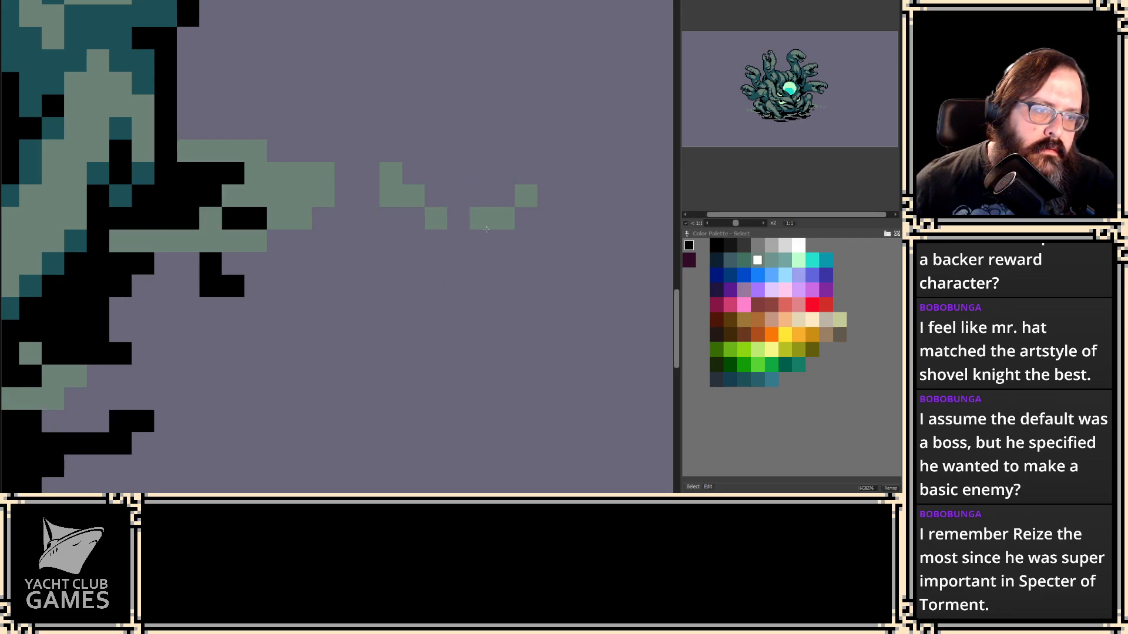
key("ctrl+z")
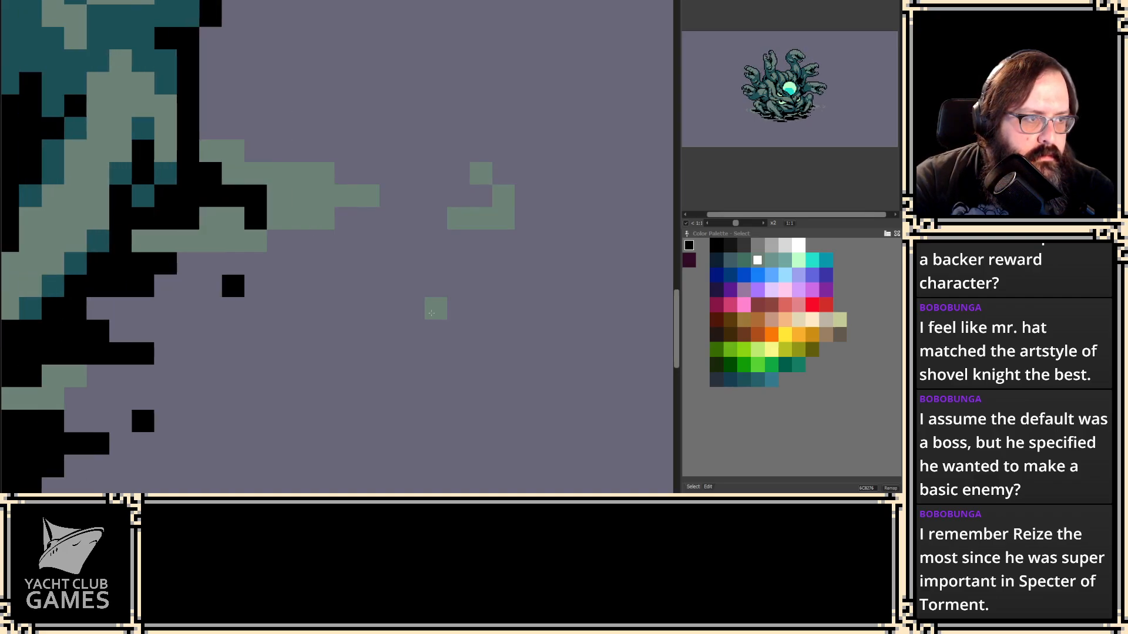
- Redraw the front ripple right of centre as one continuous grey-green curve with its right tip shifted outward
left_click_drag(380, 333, 417, 234)
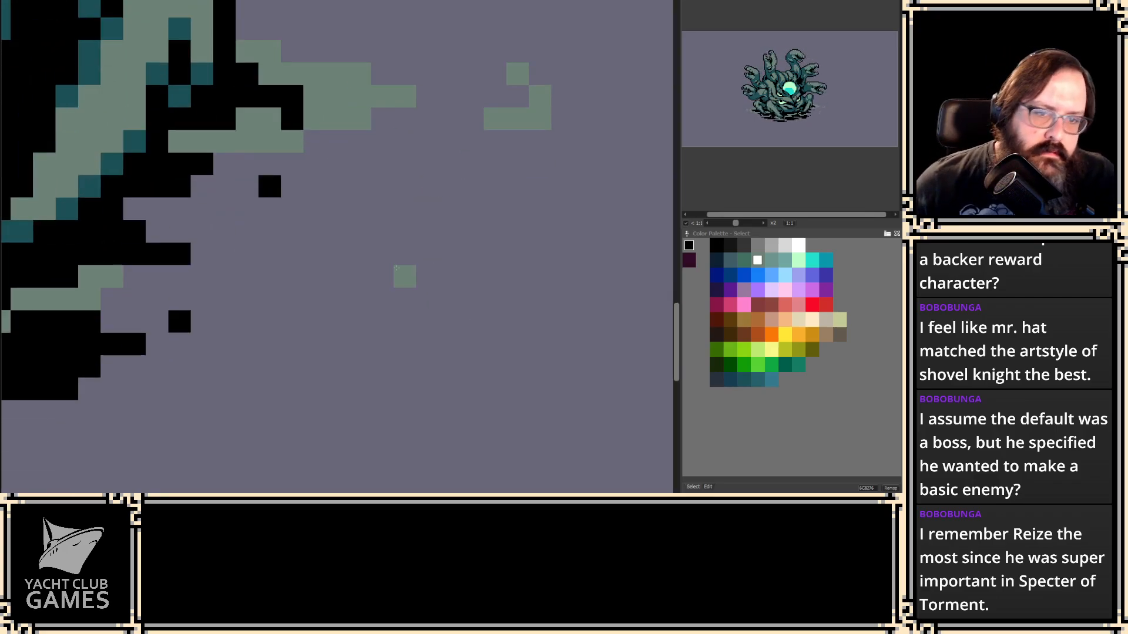
left_click_drag(263, 353, 450, 276)
key("2")
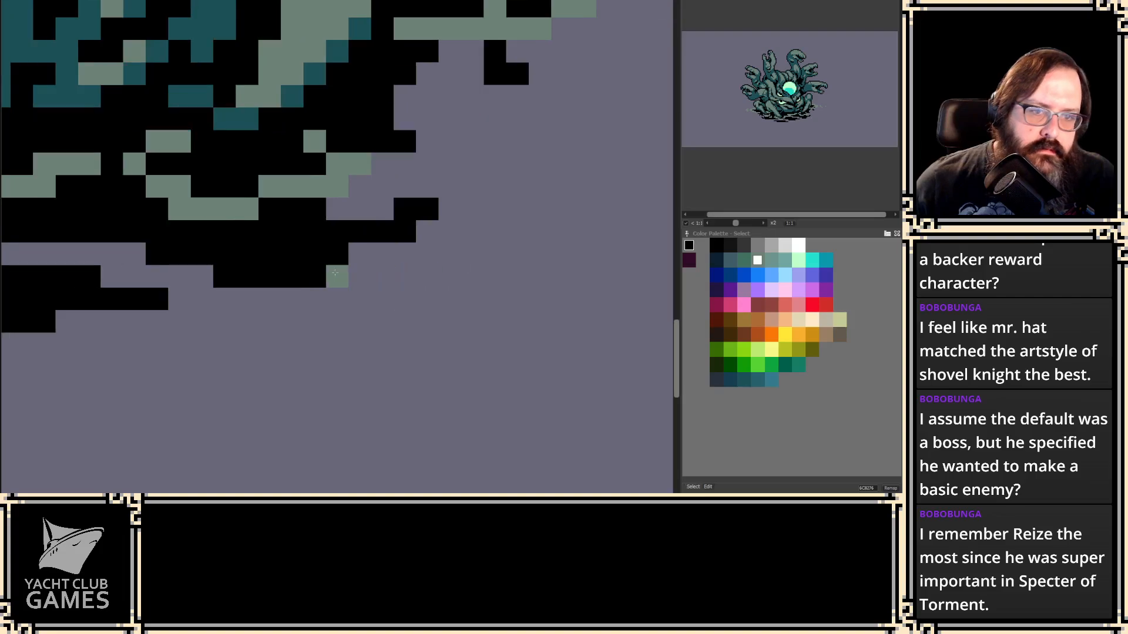
left_click_drag(295, 276, 383, 343)
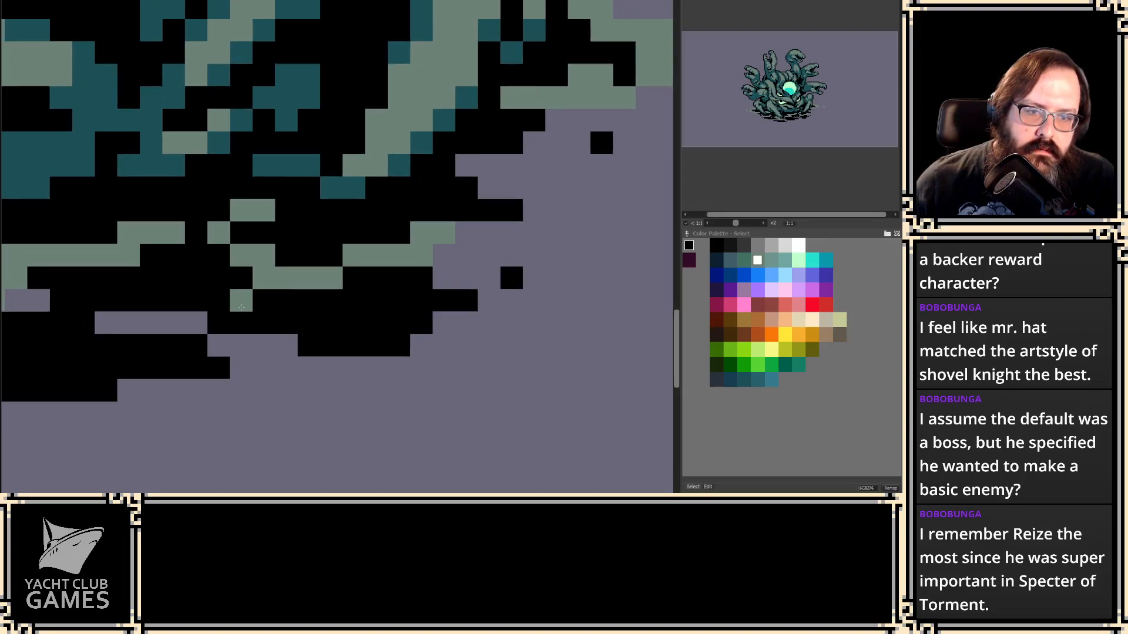
mouse_move(351, 284)
left_mouse_down()
mouse_move(389, 283)
mouse_move(381, 235)
left_mouse_up()
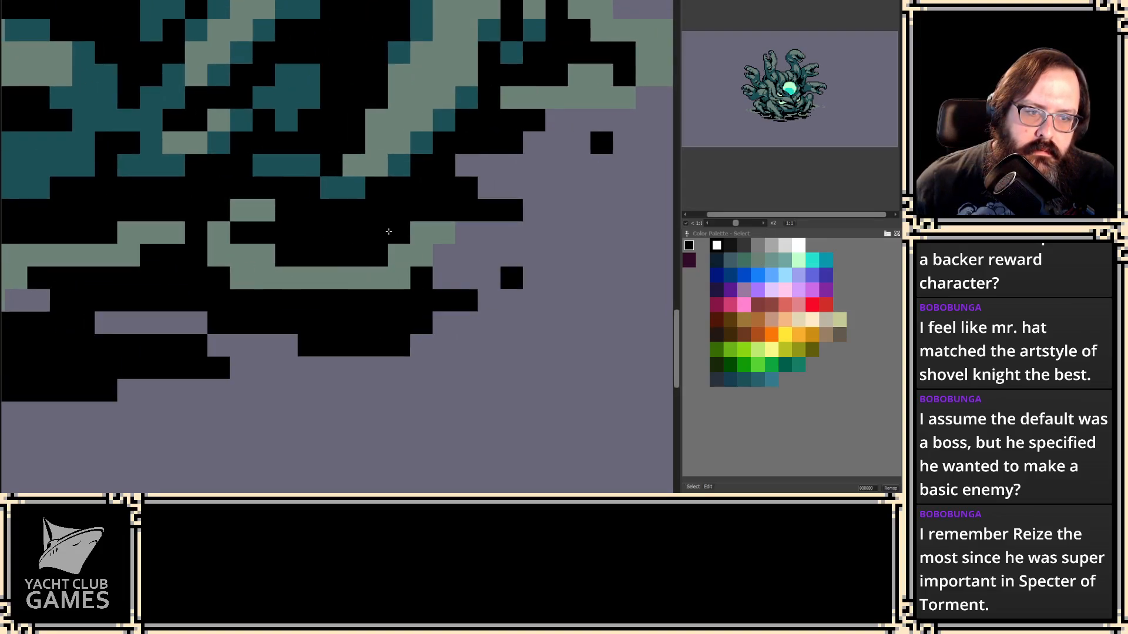
left_click(408, 259)
mouse_move(444, 255)
left_mouse_down()
mouse_move(470, 234)
mouse_move(444, 225)
left_mouse_up()
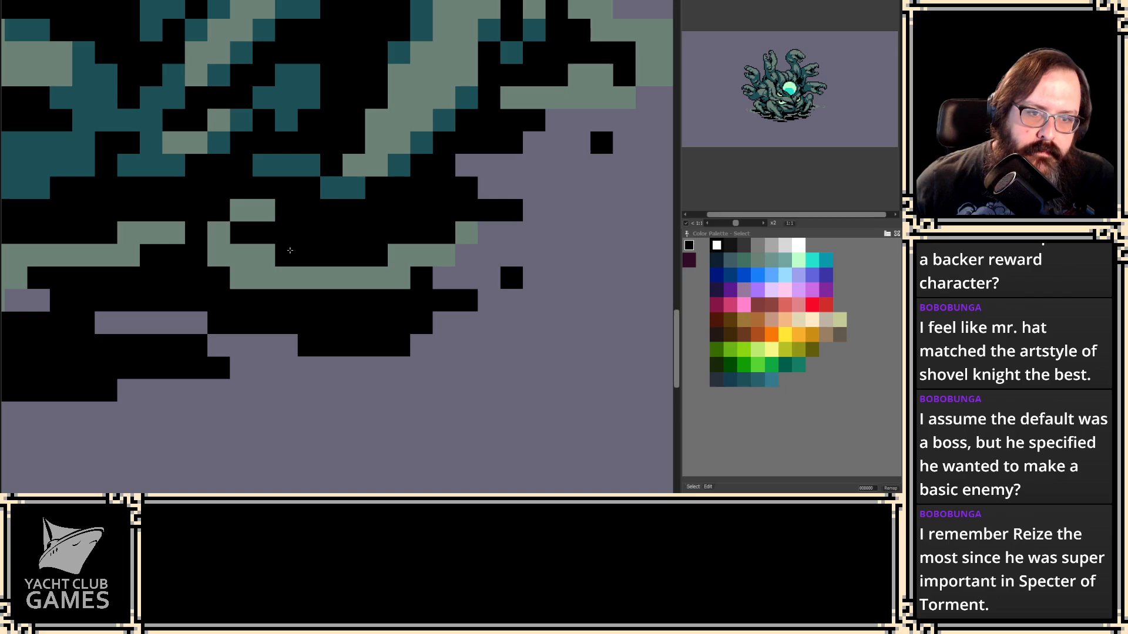
- Paint the old front-right ripple over in black in the neighbouring frame, leaving only its right tip
left_click(122, 316)
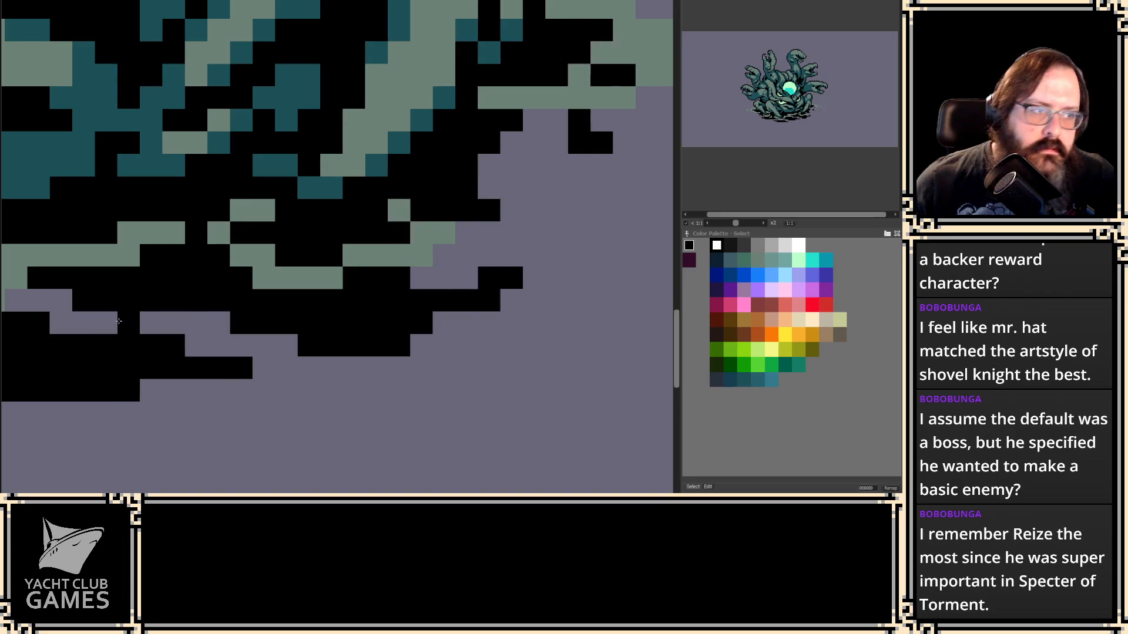
left_click(247, 262)
mouse_move(242, 278)
left_mouse_down()
mouse_move(293, 228)
mouse_move(234, 262)
mouse_move(291, 212)
mouse_move(276, 278)
mouse_move(407, 231)
mouse_move(394, 265)
left_mouse_up()
key("2")
left_click(293, 227)
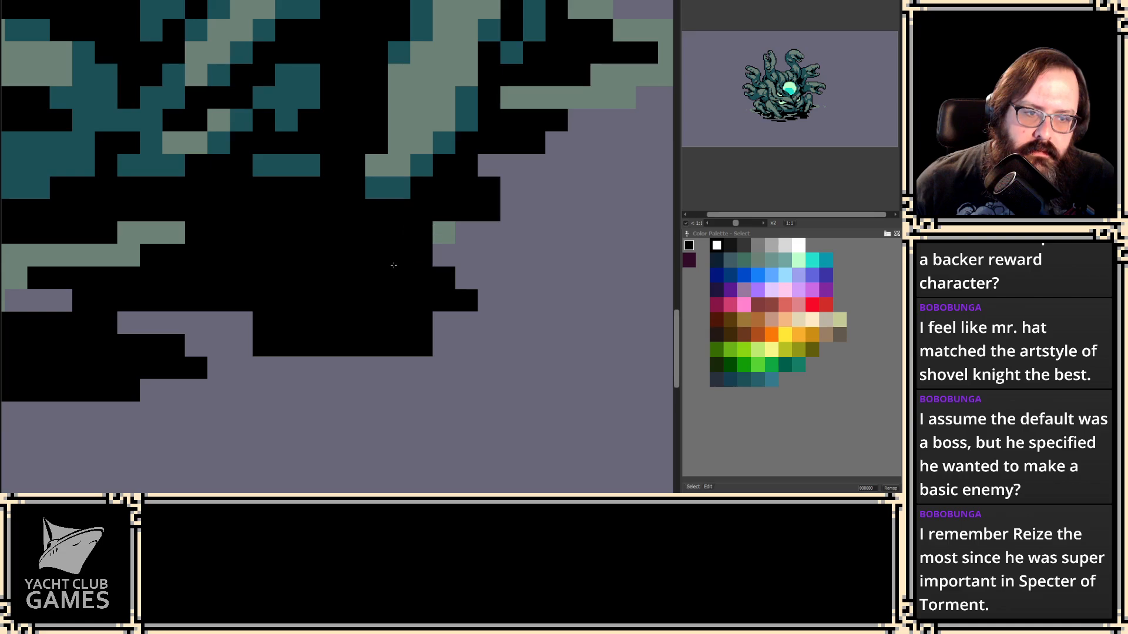
- Draw a split grey-green ripple with separate left and right segments over the blacked-out area, comparing it against the adjacent frame
key("1")
key("2")
left_click_drag(291, 277, 203, 254)
key("1")
key("2")
key("1")
key("2")
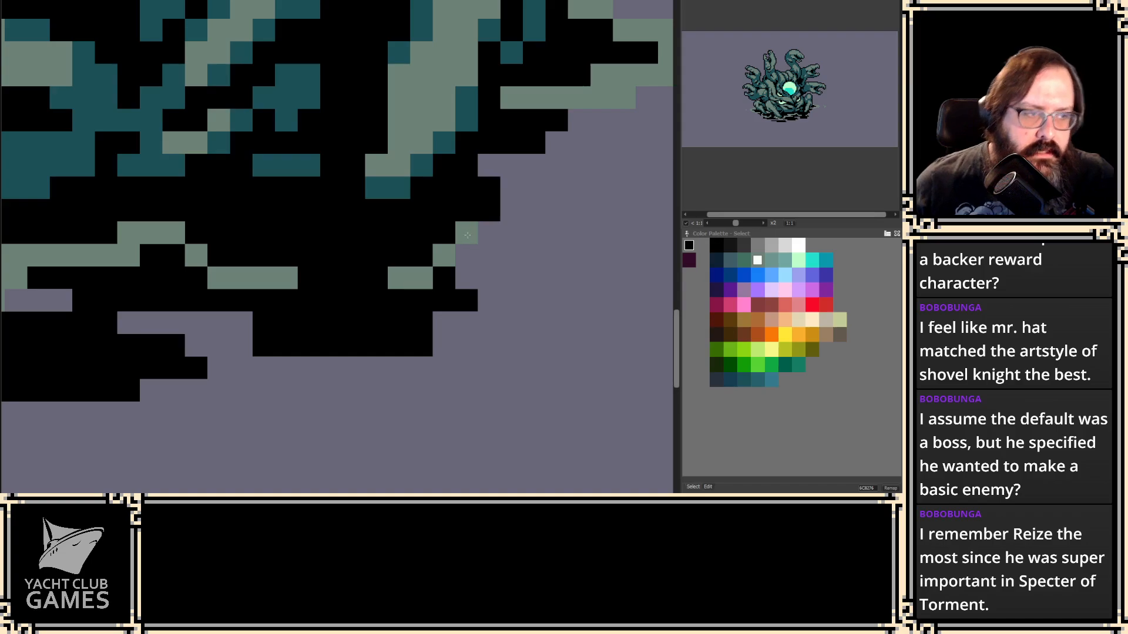
key("1")
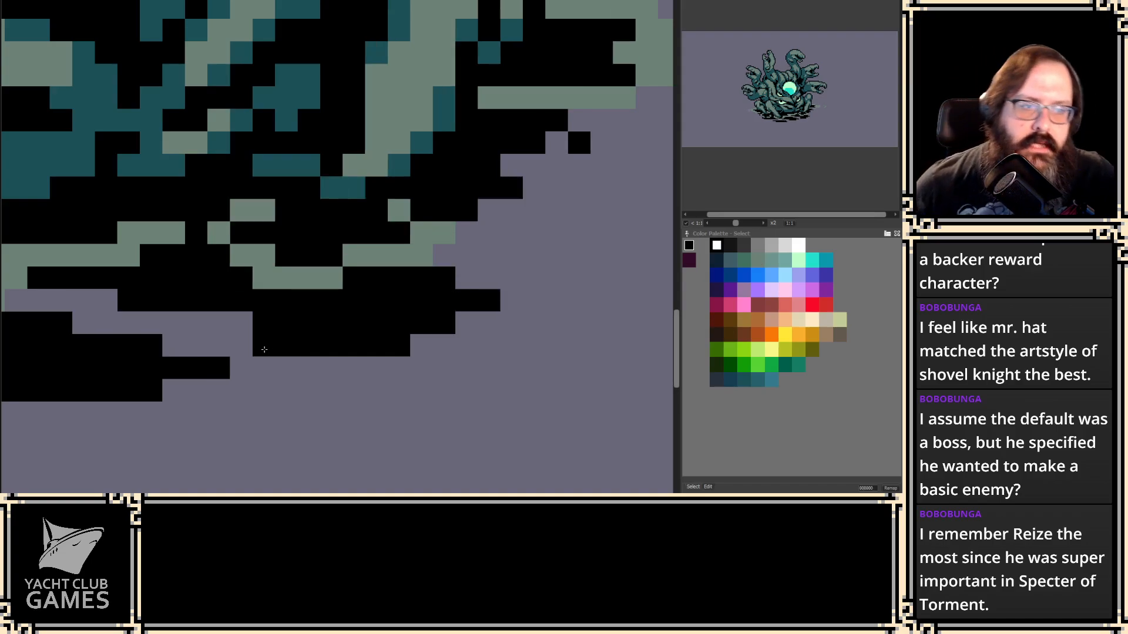
key("2")
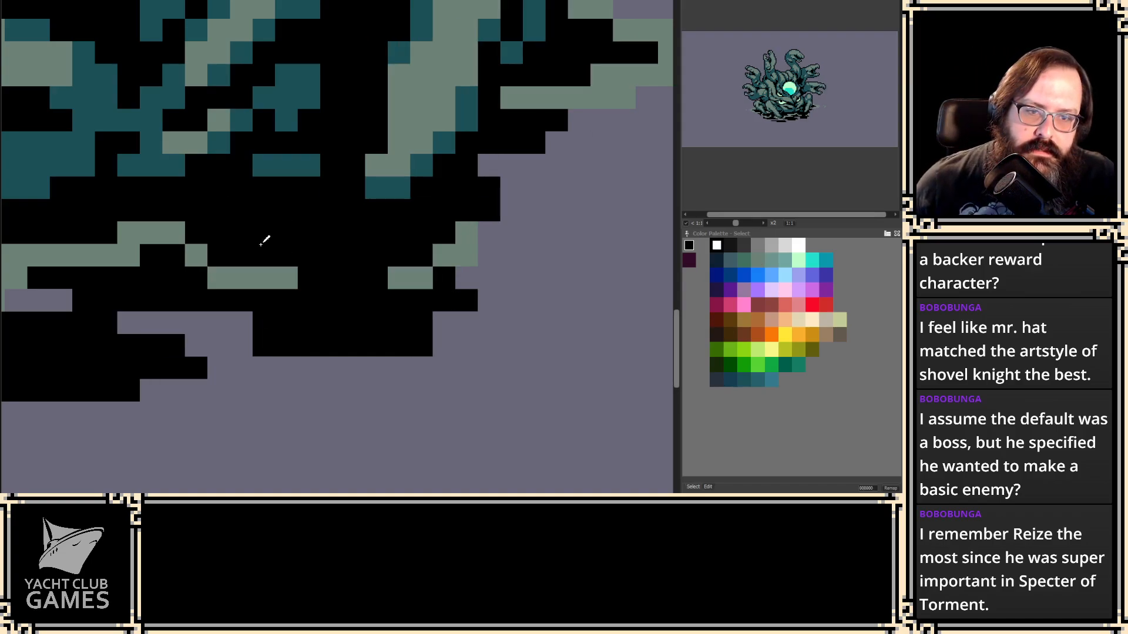
right_click(221, 277)
left_click(219, 255)
- Cycle through the animation frames to compare the shape of the front-right ripple
key("1")
key("1")
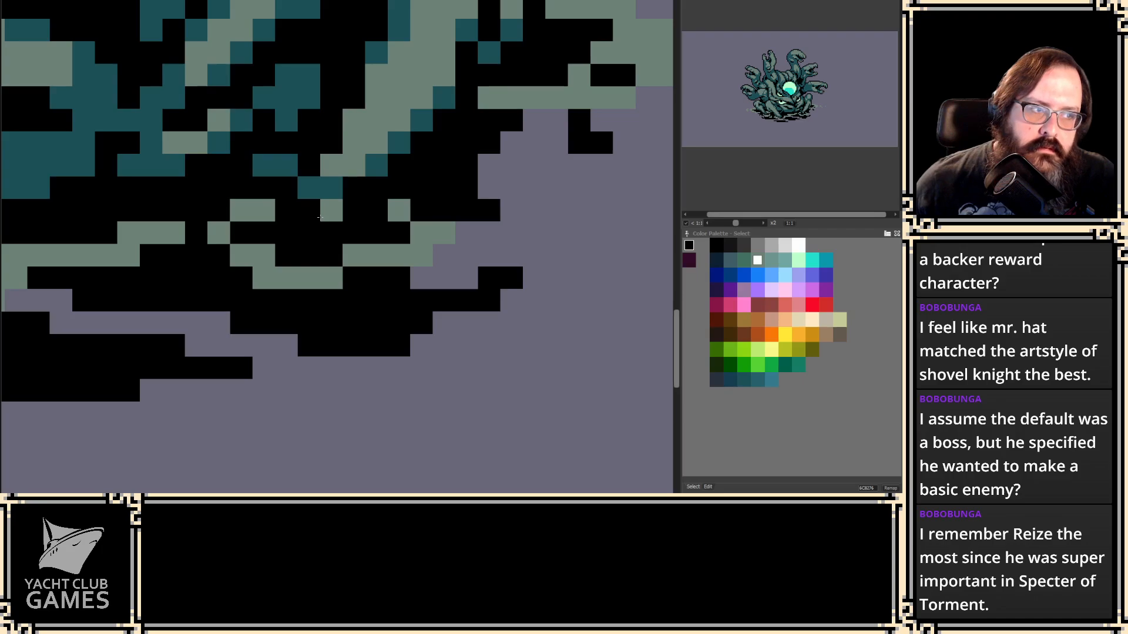
key("1")
key("1")
key("1")
key("1")
key("1")
key("1")
- Rework the left curl of the front-right ripple in neighbouring frames with short grey-green segments and single pixels
mouse_move(202, 276)
left_mouse_down()
mouse_move(282, 277)
mouse_move(436, 235)
mouse_move(375, 252)
mouse_move(214, 229)
mouse_move(283, 253)
left_mouse_up()
left_click(388, 149, "alt")
mouse_move(195, 279)
left_mouse_down()
mouse_move(238, 278)
mouse_move(218, 256)
left_mouse_up()
left_click(219, 209)
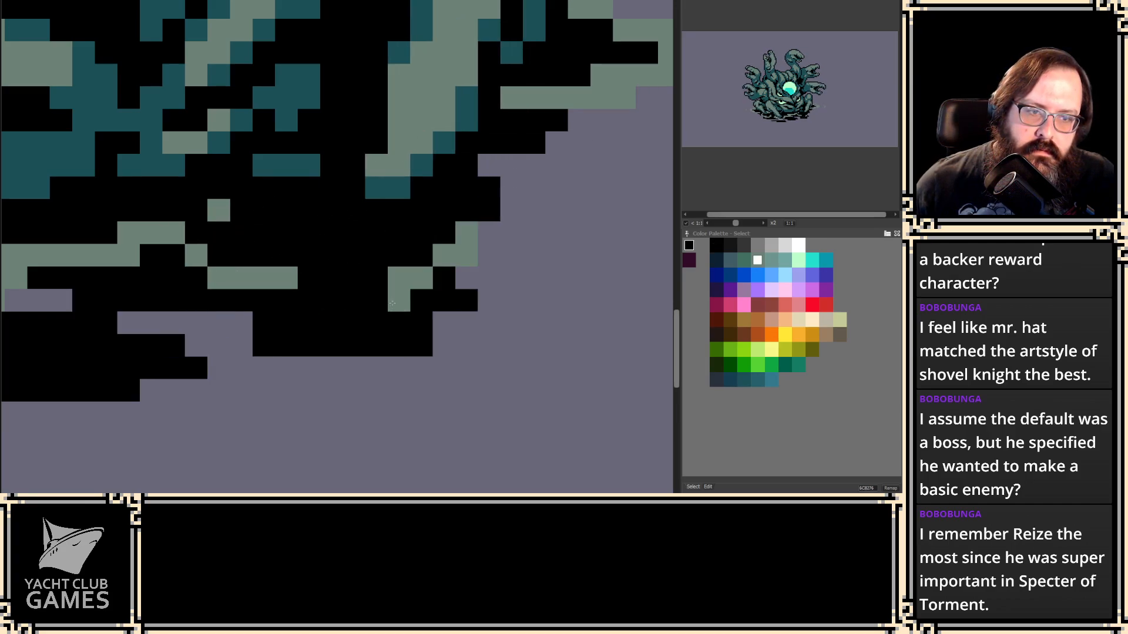
left_click(335, 282)
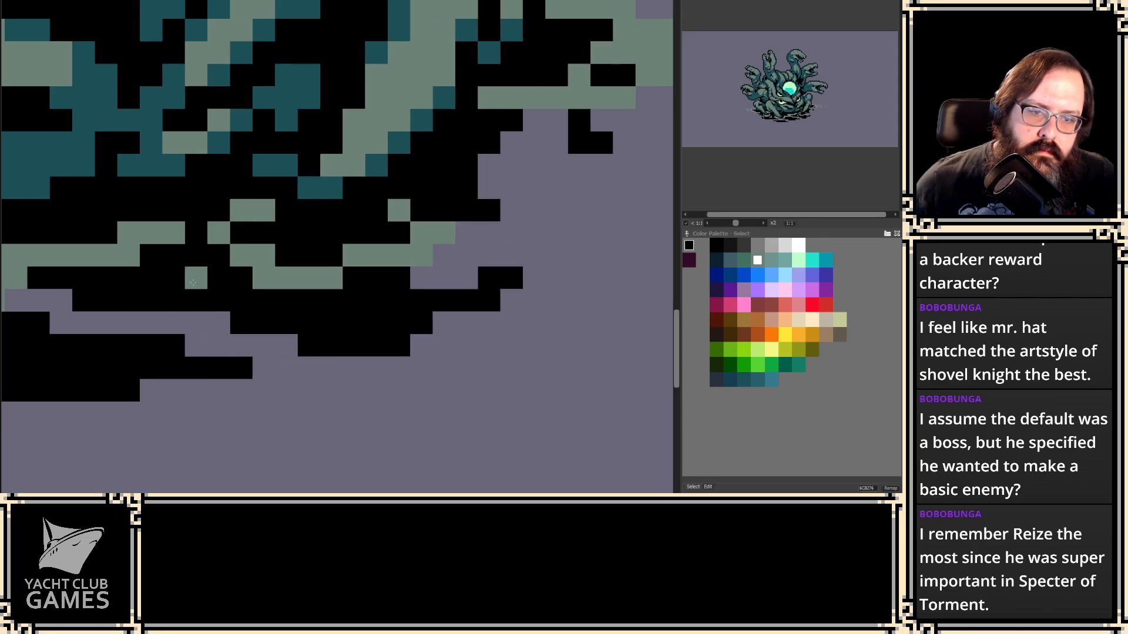
left_click(471, 280)
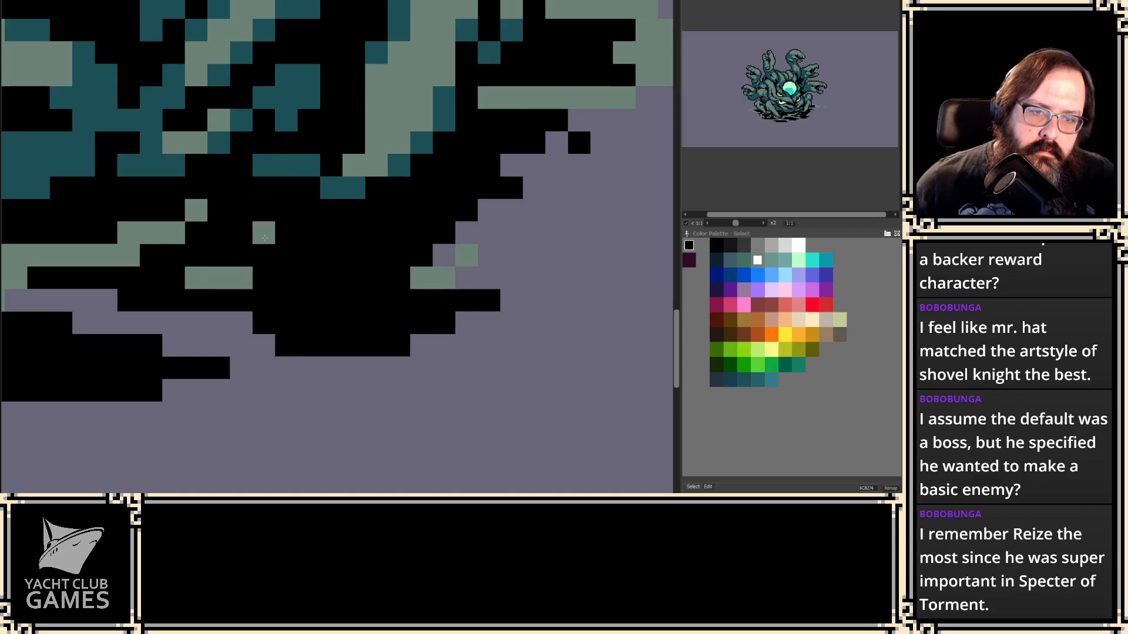
- Draw a small V-shaped grey-green ripple inside the front-right ripple in two adjacent frames, trimming its left end in black
left_click_drag(337, 251, 385, 232)
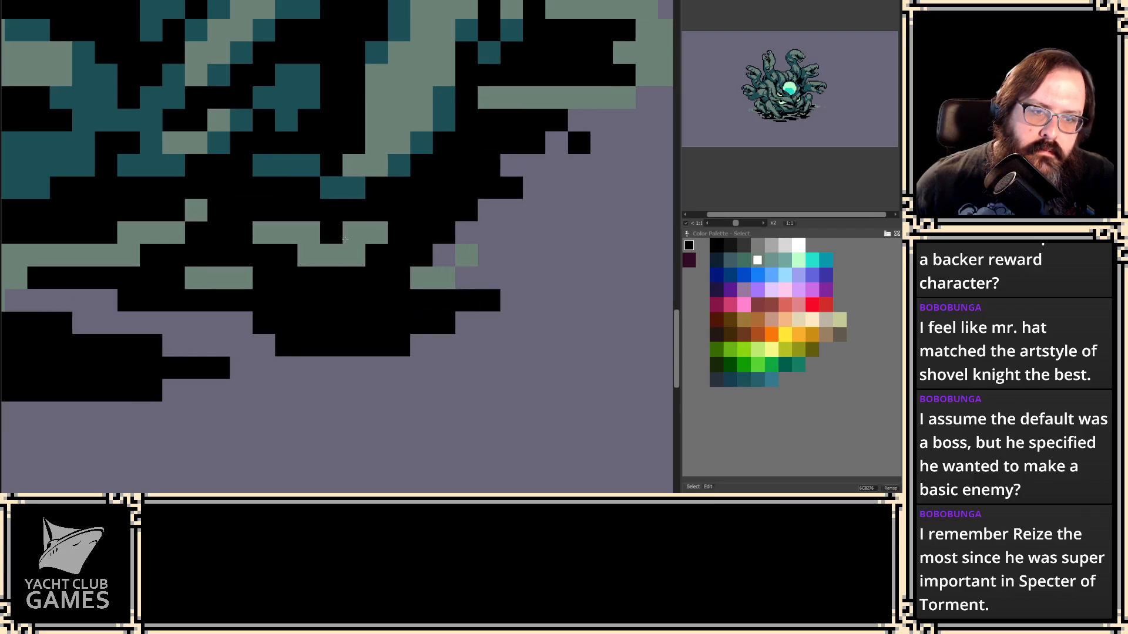
key("2")
mouse_move(304, 240)
left_mouse_down()
mouse_move(294, 240)
mouse_move(360, 240)
mouse_move(354, 254)
left_mouse_up()
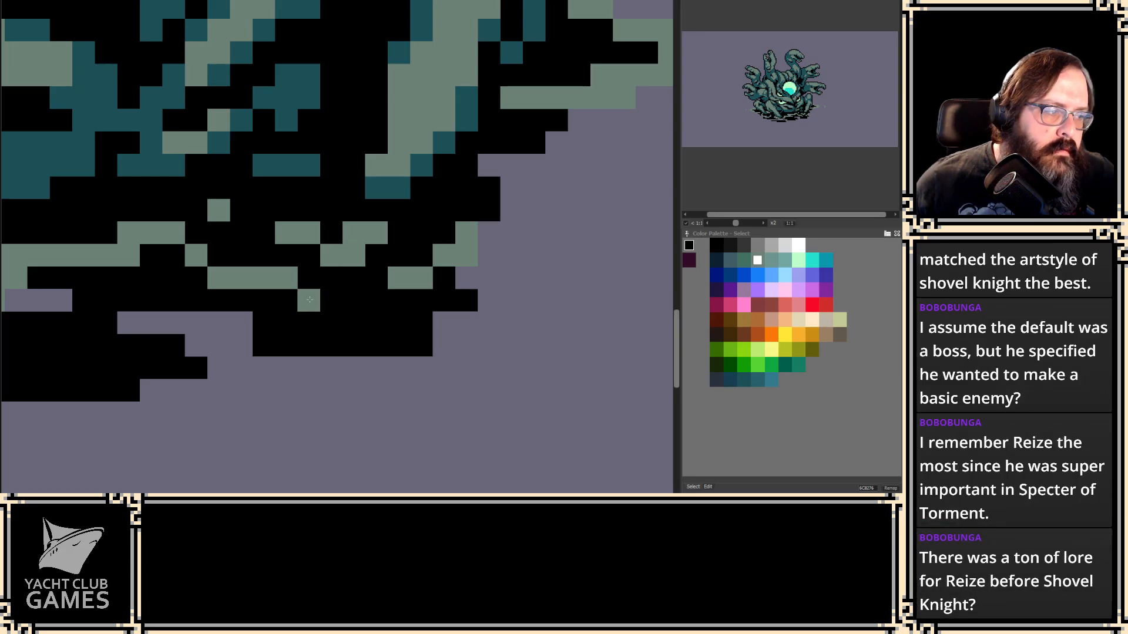
left_click(312, 299)
left_click(287, 235)
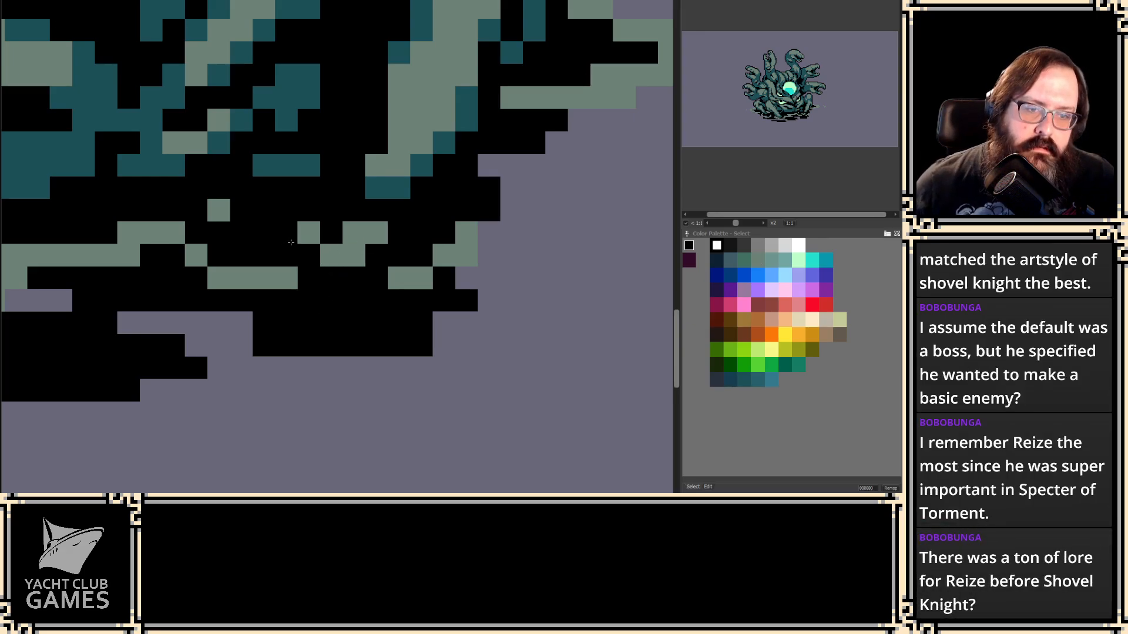
- Cycle through the animation frames to compare how the inner and outer front-right ripples move
key("2")
key("2")
key("2")
key("2")
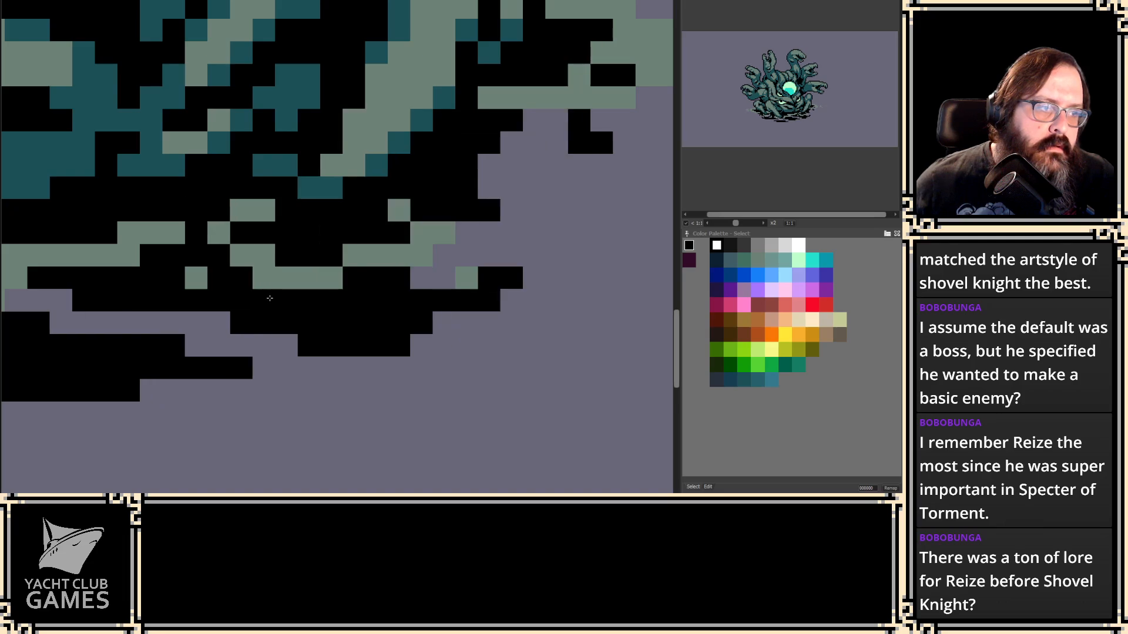
key("2")
key("2")
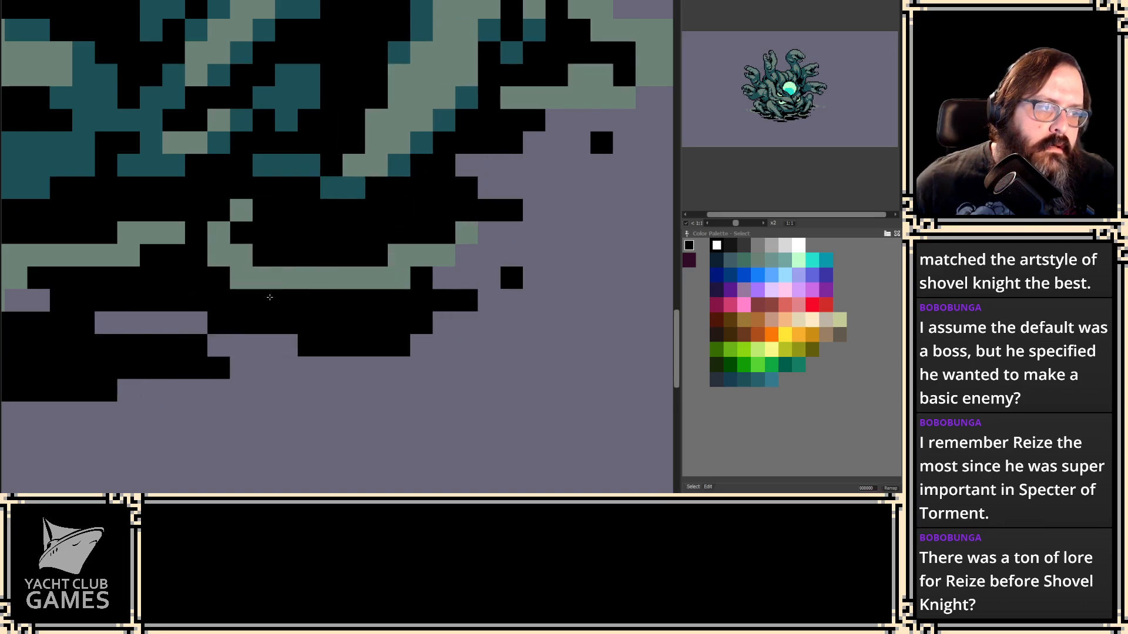
key("2")
key("2")
key("2")
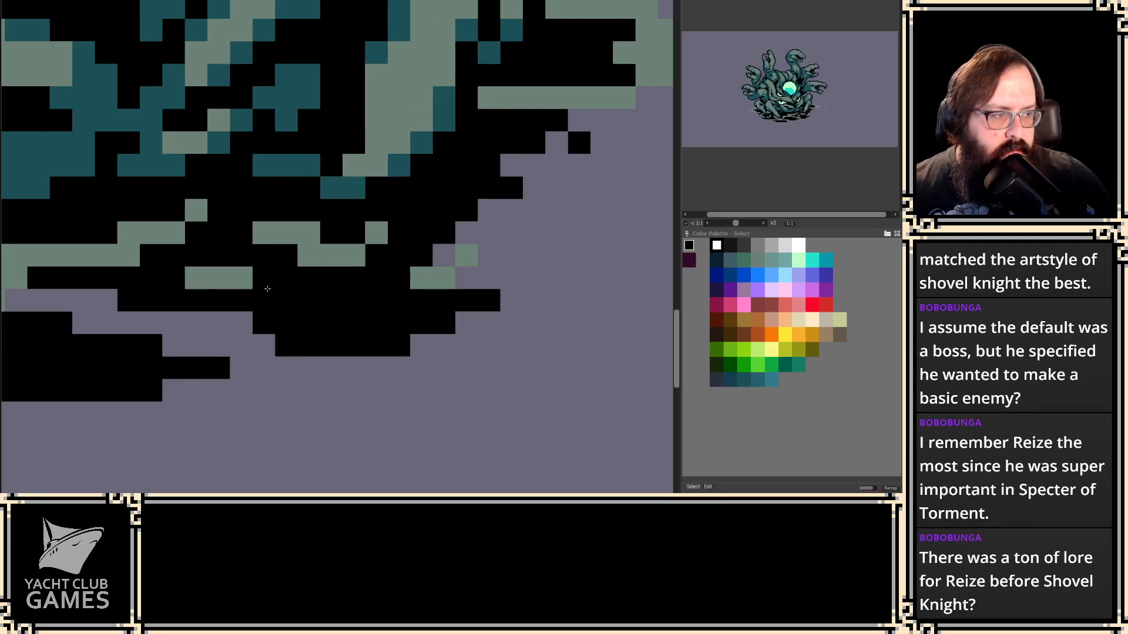
- Adjust the grey-green ripple at the base's front centre and touch up the black shadow beneath it across neighbouring frames
left_click(235, 404)
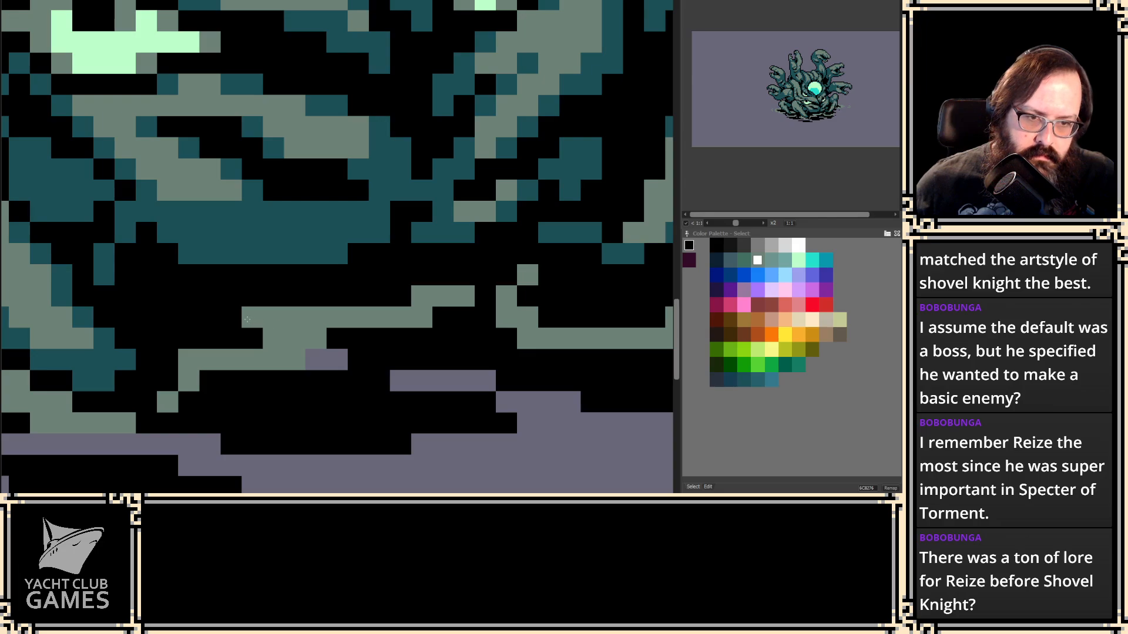
left_click(352, 291, "alt")
left_click(419, 294)
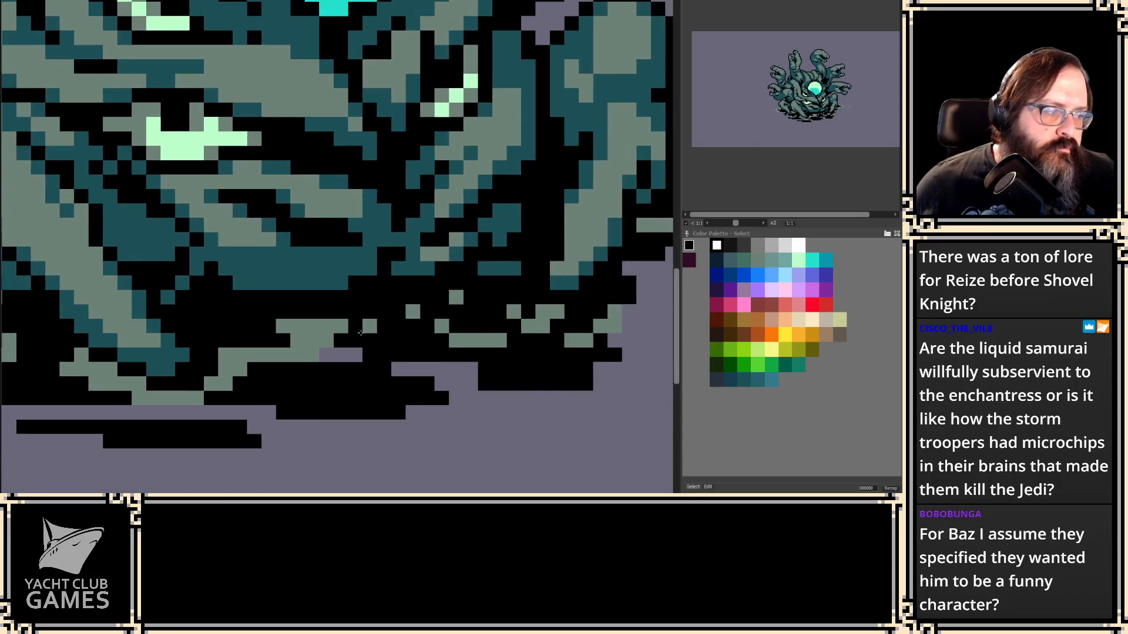
left_click(470, 441)
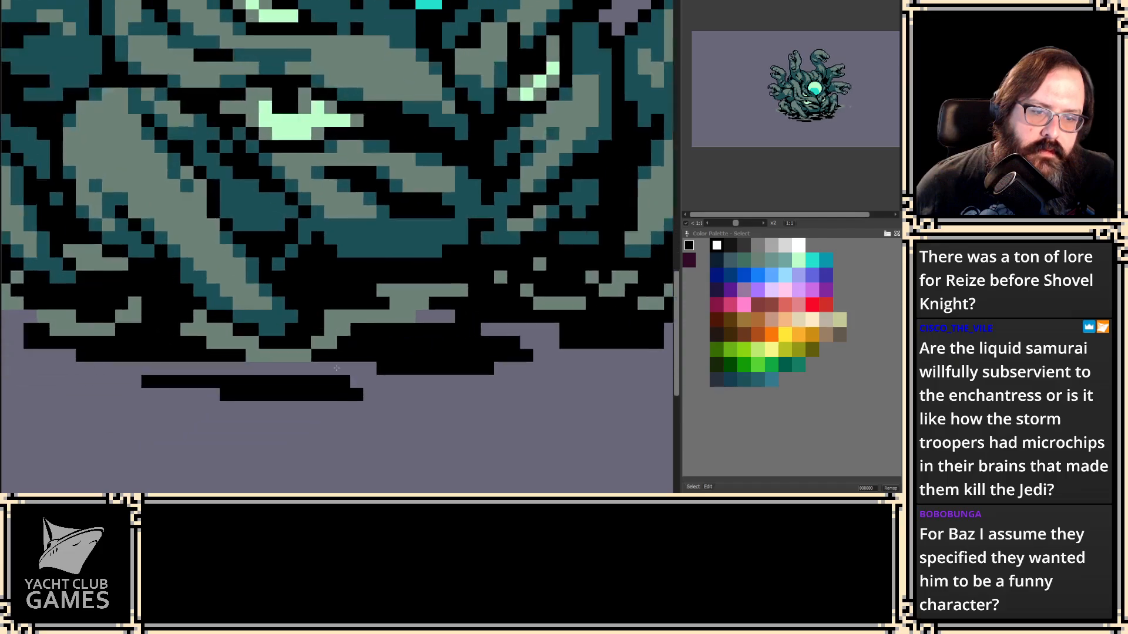
left_click(363, 434)
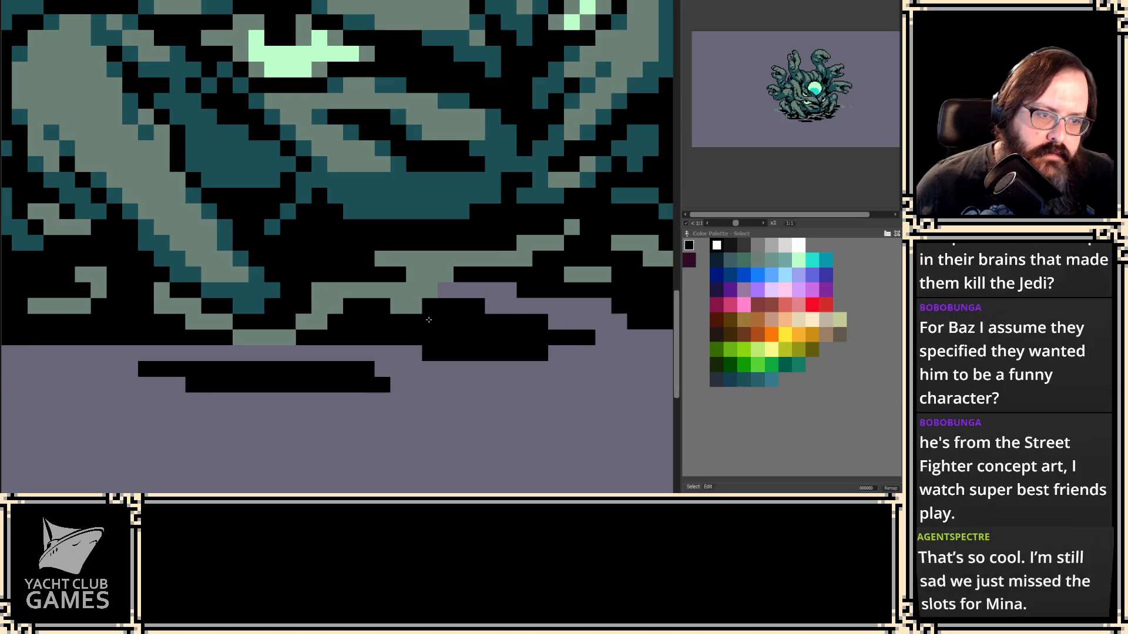
left_click(427, 370)
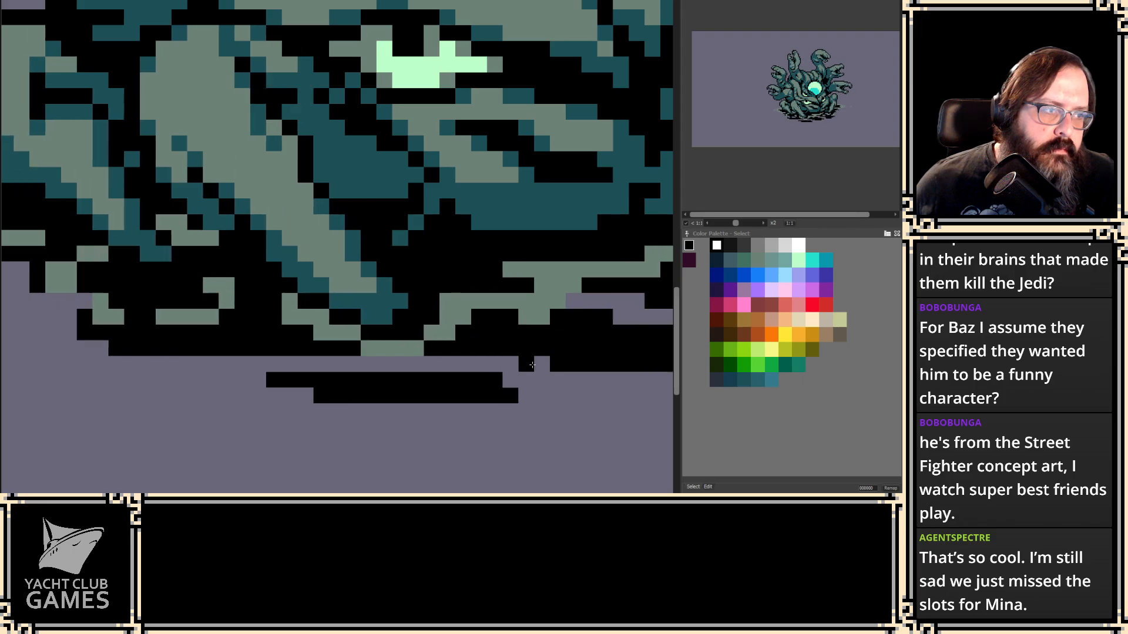
- Draw a short grey-green ripple left of the front tentacle's tip in successive frames, shifting it outward and trimming it in black
left_click(362, 363)
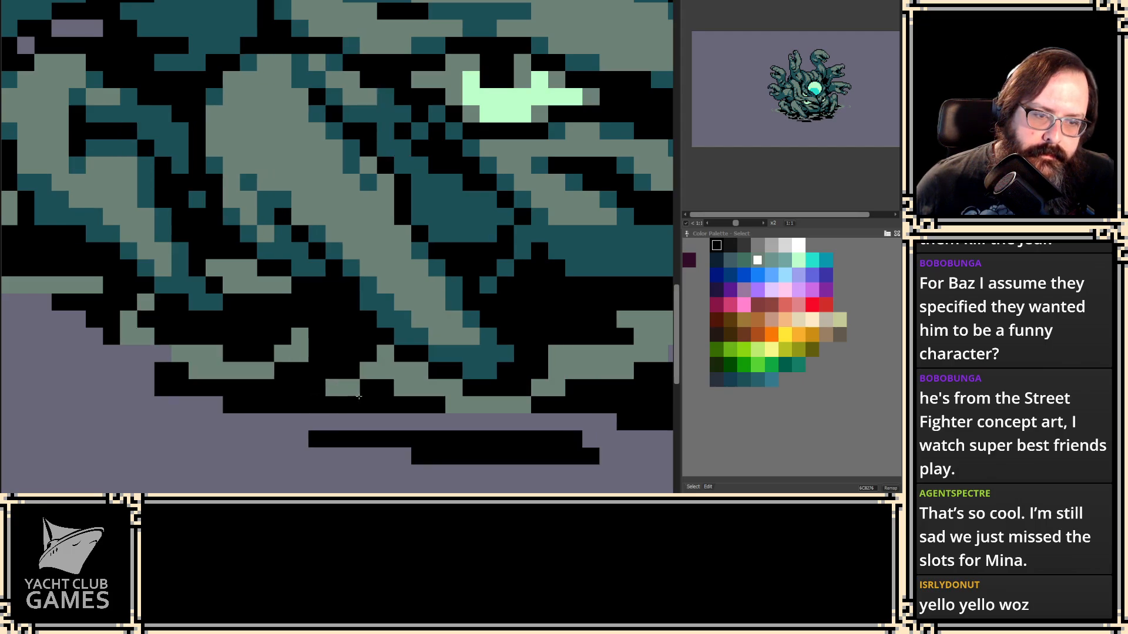
left_click(361, 365, "alt")
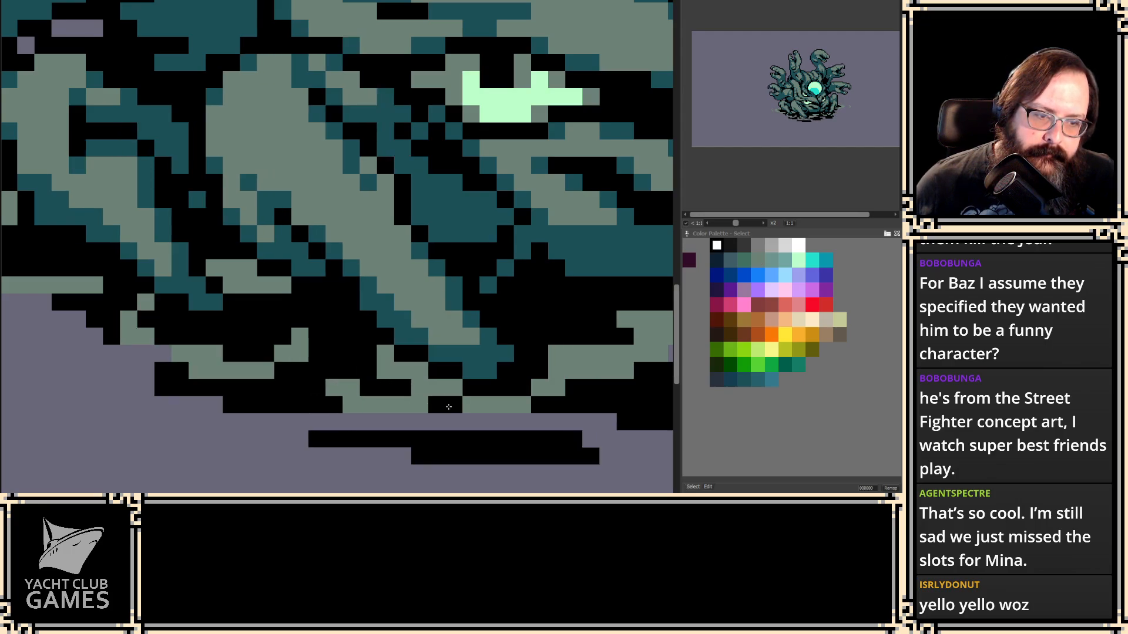
left_click(376, 407, "alt")
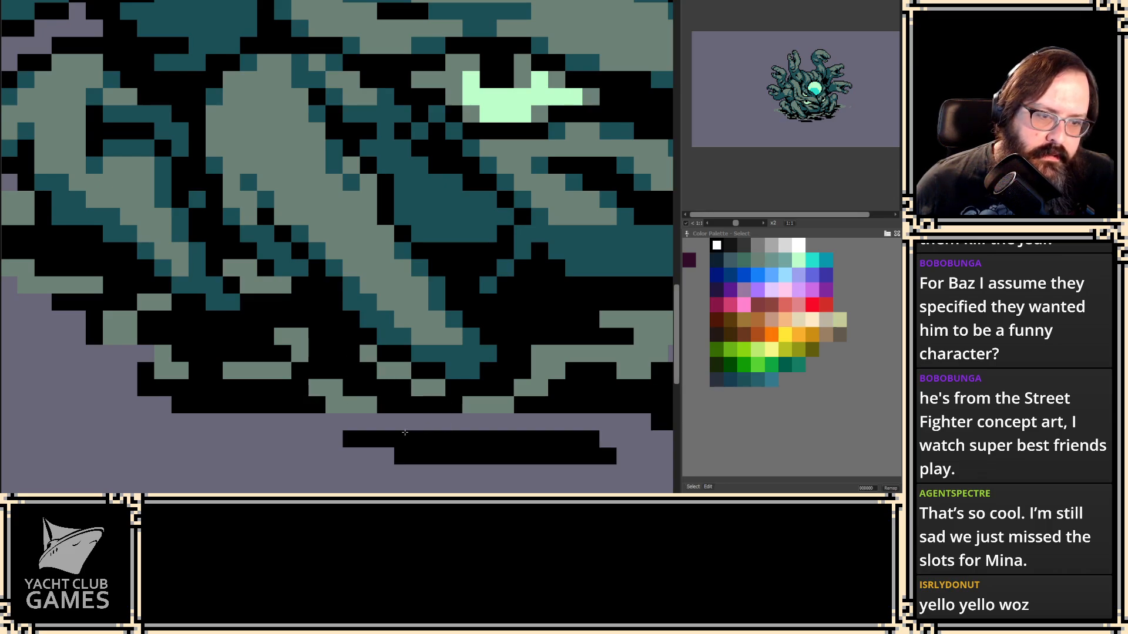
left_click(306, 402, "alt")
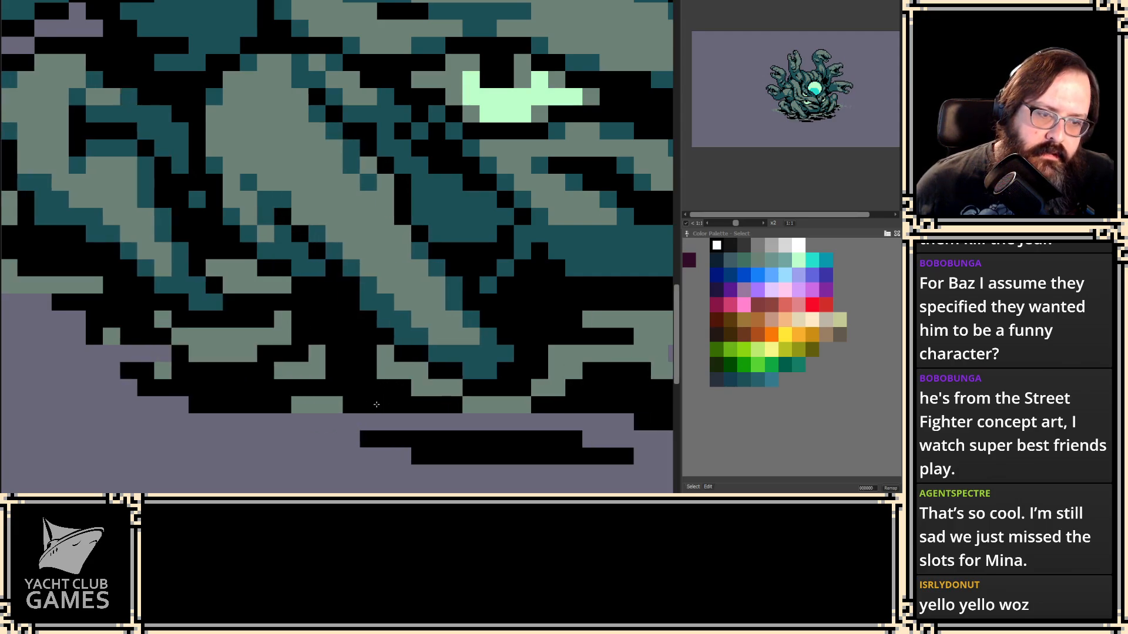
left_click(458, 388, "alt")
- Compare the front-left ripple between adjacent frames and examine the whole creature's animation
key("Right")
key("Right")
key("Right")
key("Left")
key("Right")
key("Right")
key("Left")
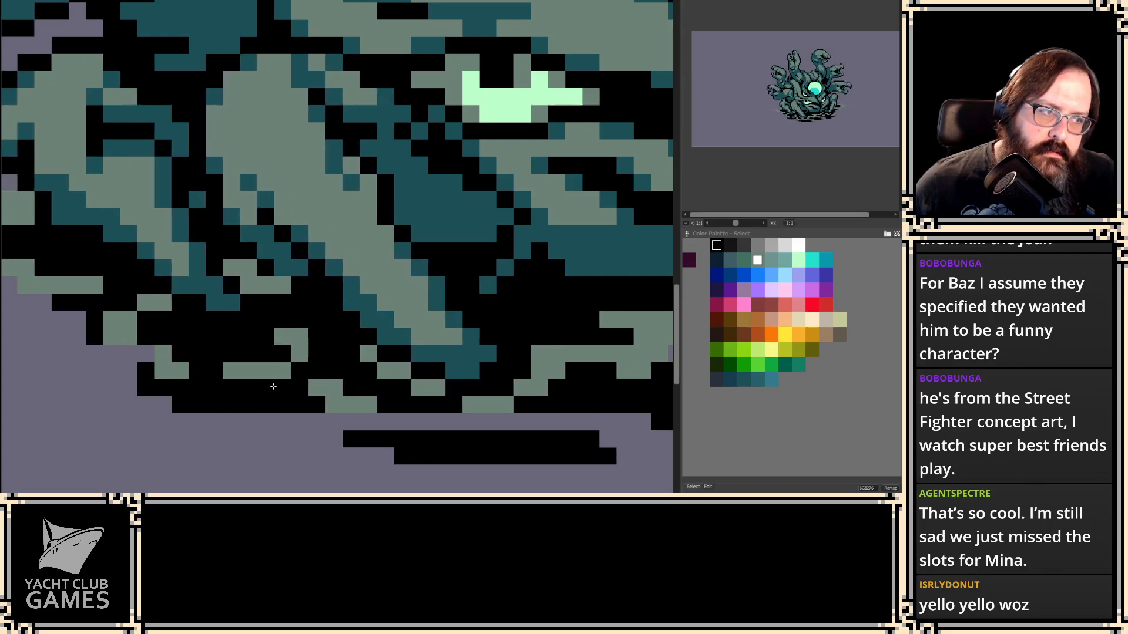
scroll(273, 386, "down", 3)
scroll(203, 300, "down", 3)
scroll(203, 207, "up", 2)
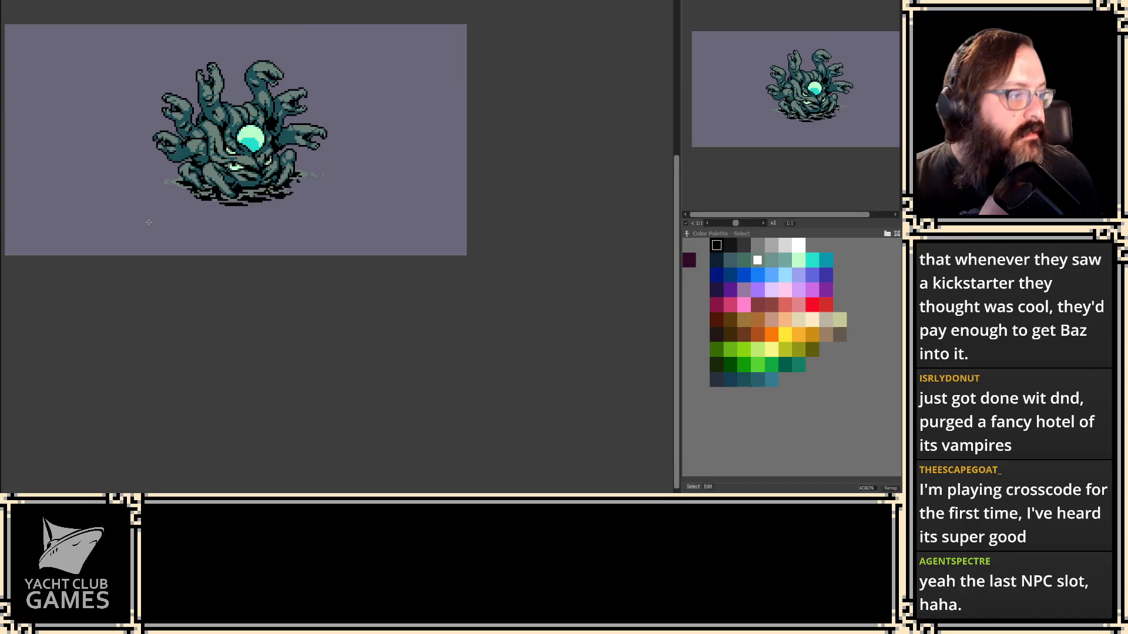
scroll(153, 199, "up", 2)
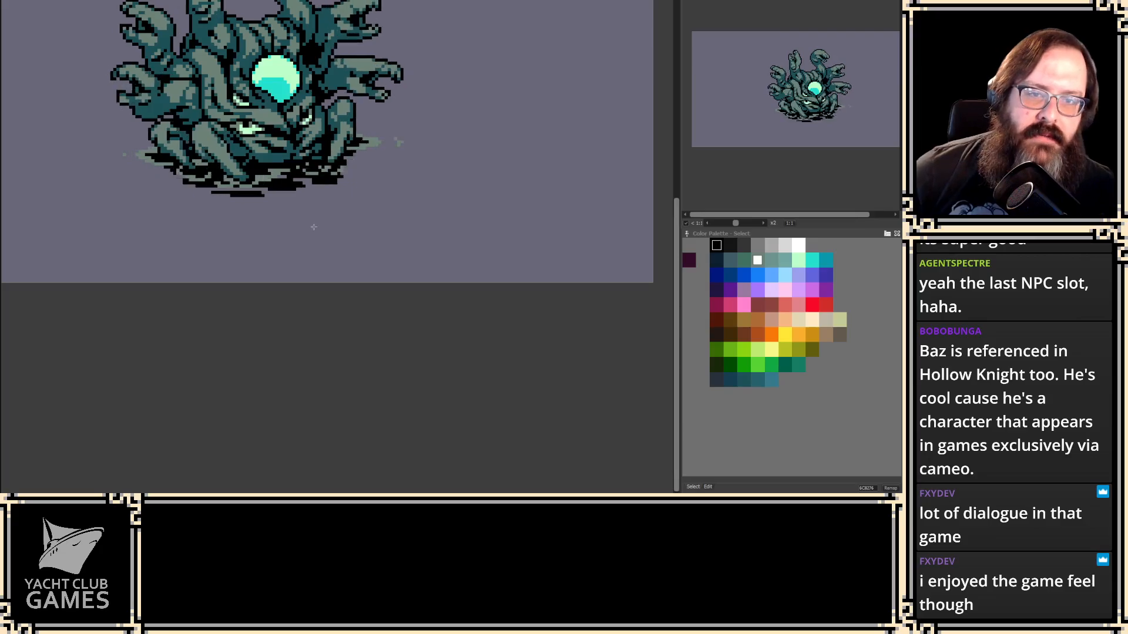
- Show the grid and pick up the left half of the creature's water base as a brush, starting at its centre line
left_click_drag(326, 228, 335, 263)
key("b")
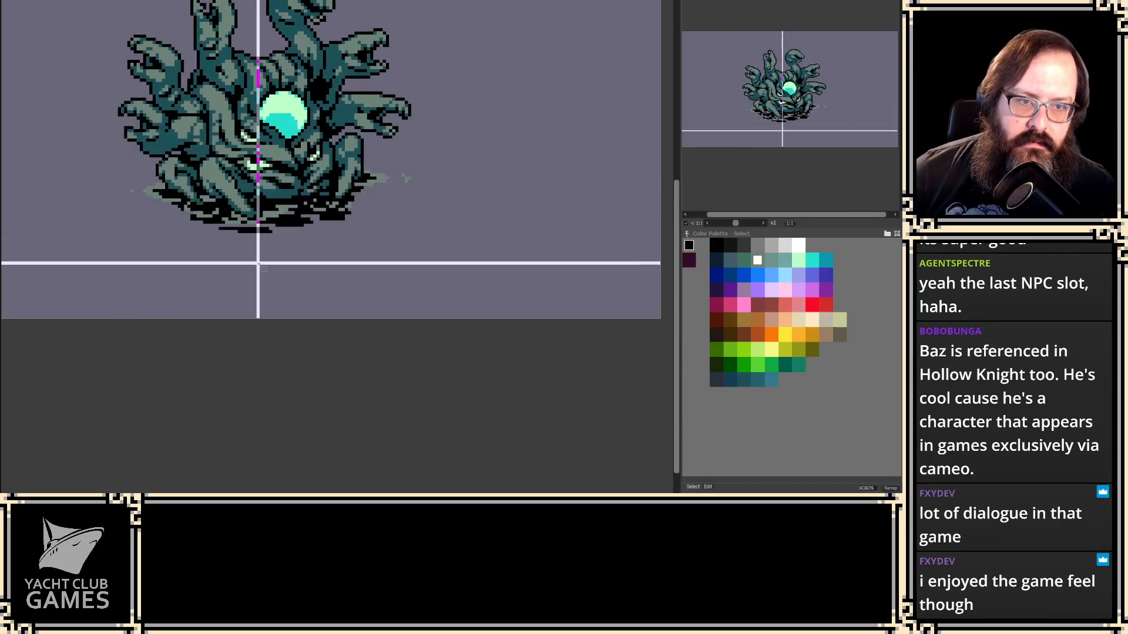
key("g")
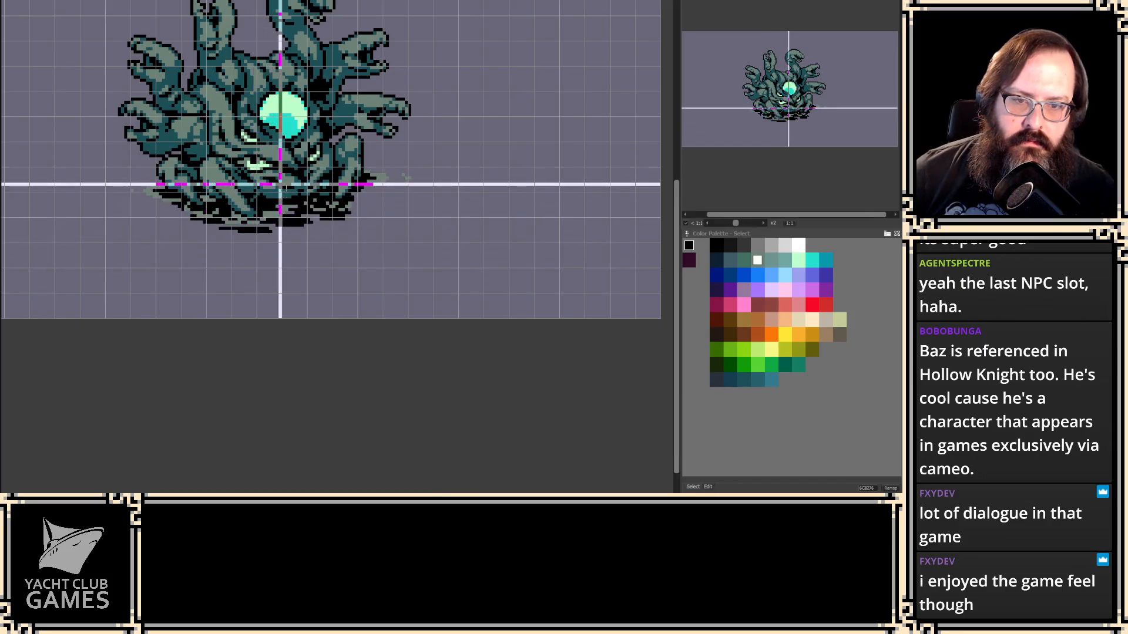
key("period")
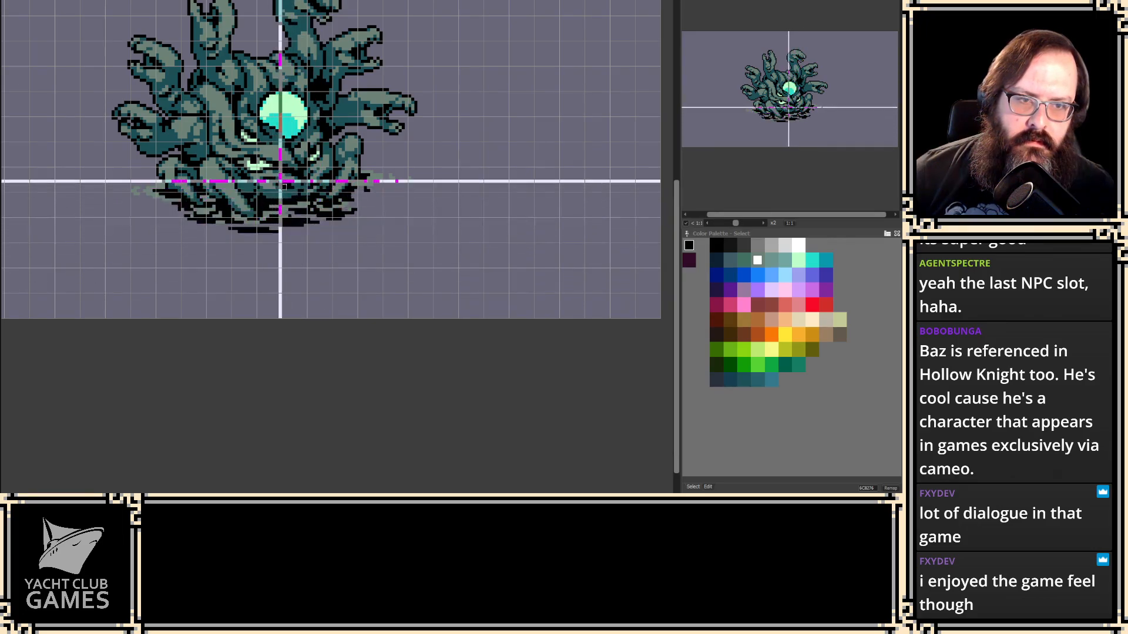
key("period")
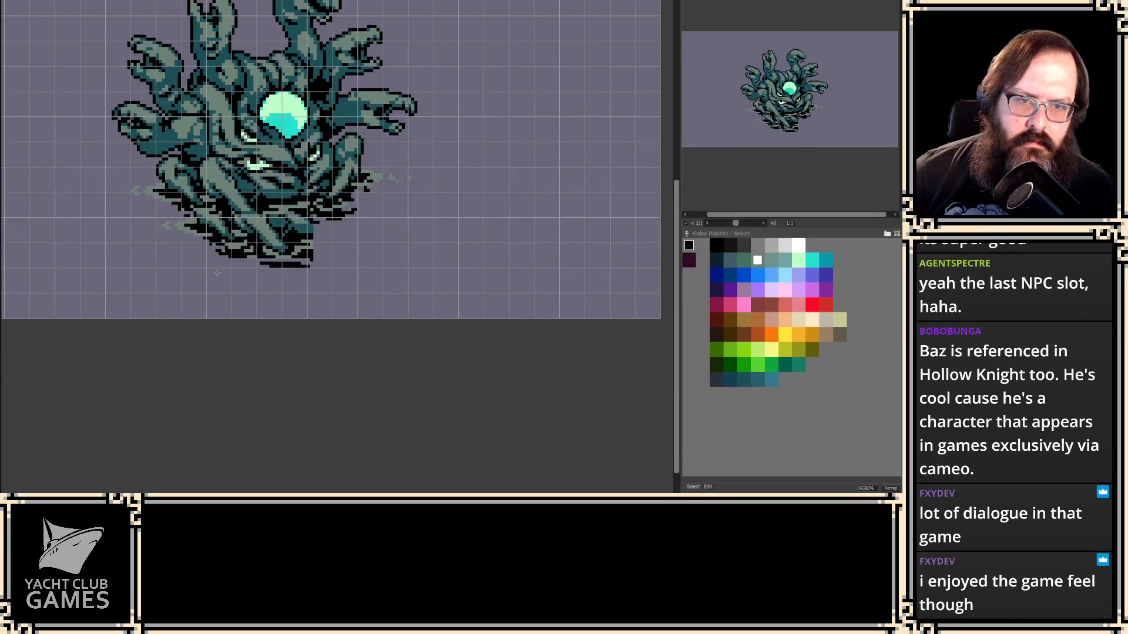
- Step through the animation frames to check the captured base brush against the creature
key("period")
key("period")
key("period")
key("period")
key("period")
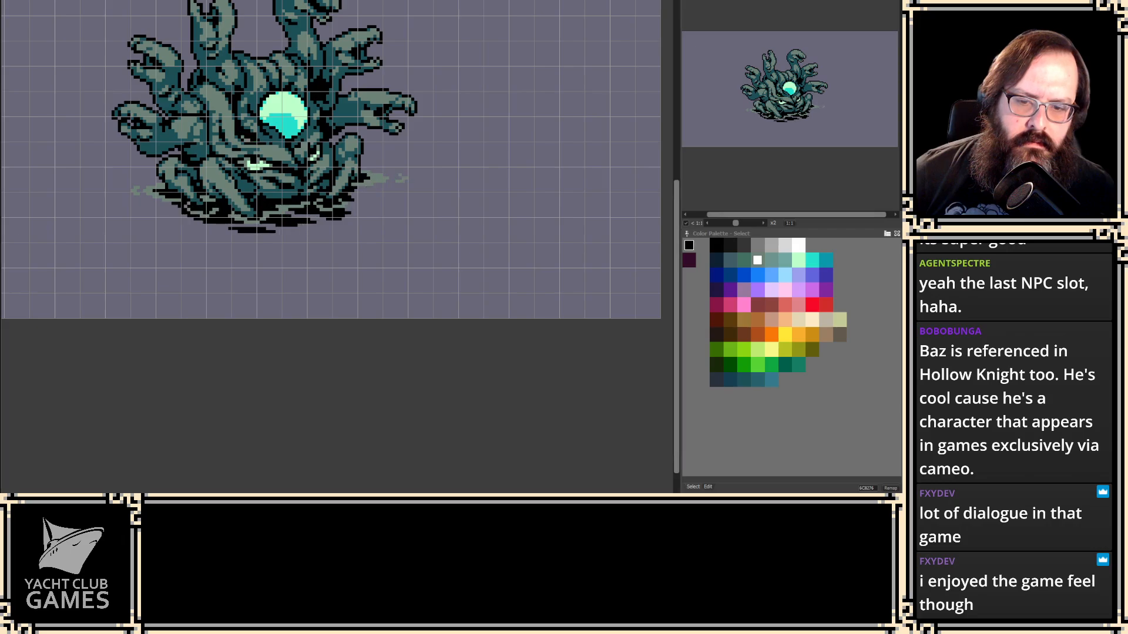
key("period")
key("period")
key("period")
key("period")
key("period")
key("period")
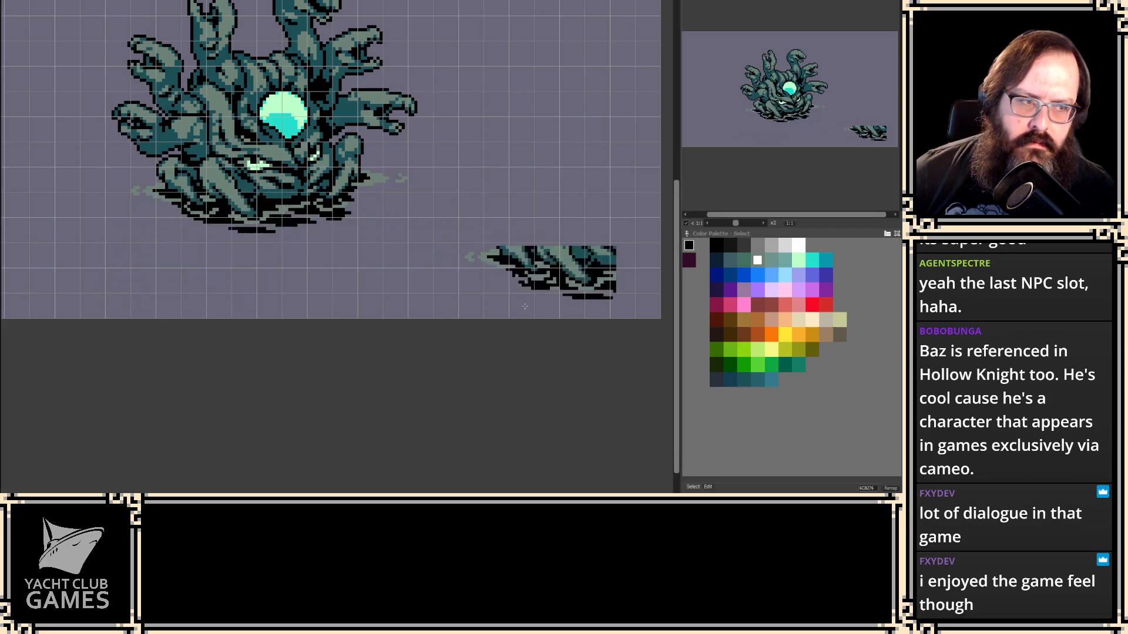
left_click(798, 245)
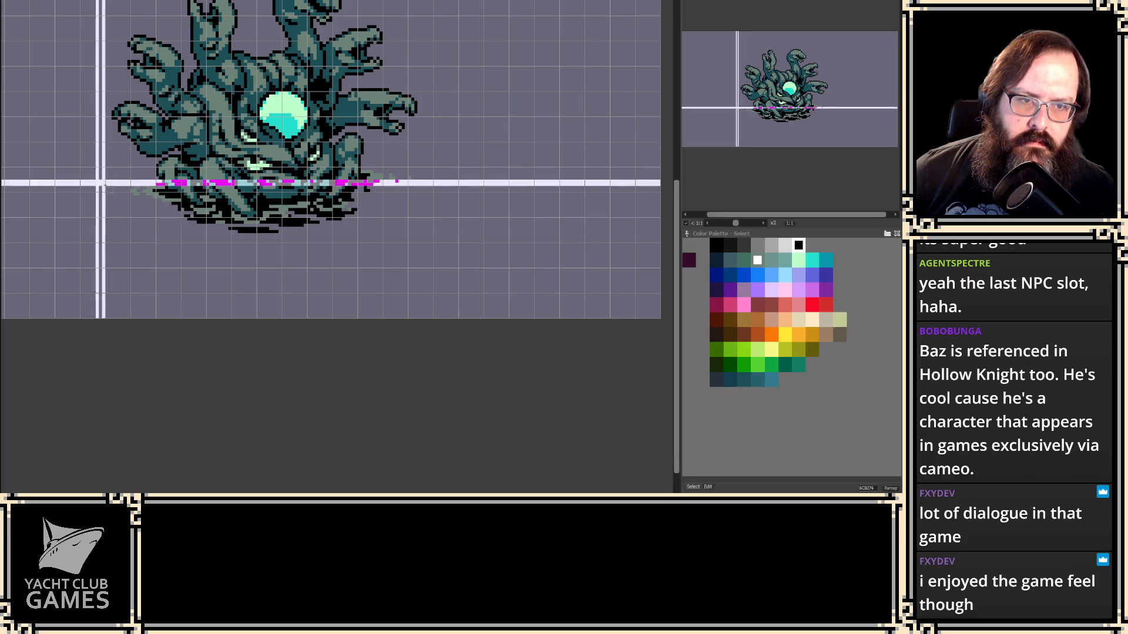
left_click_drag(270, 257, 280, 264)
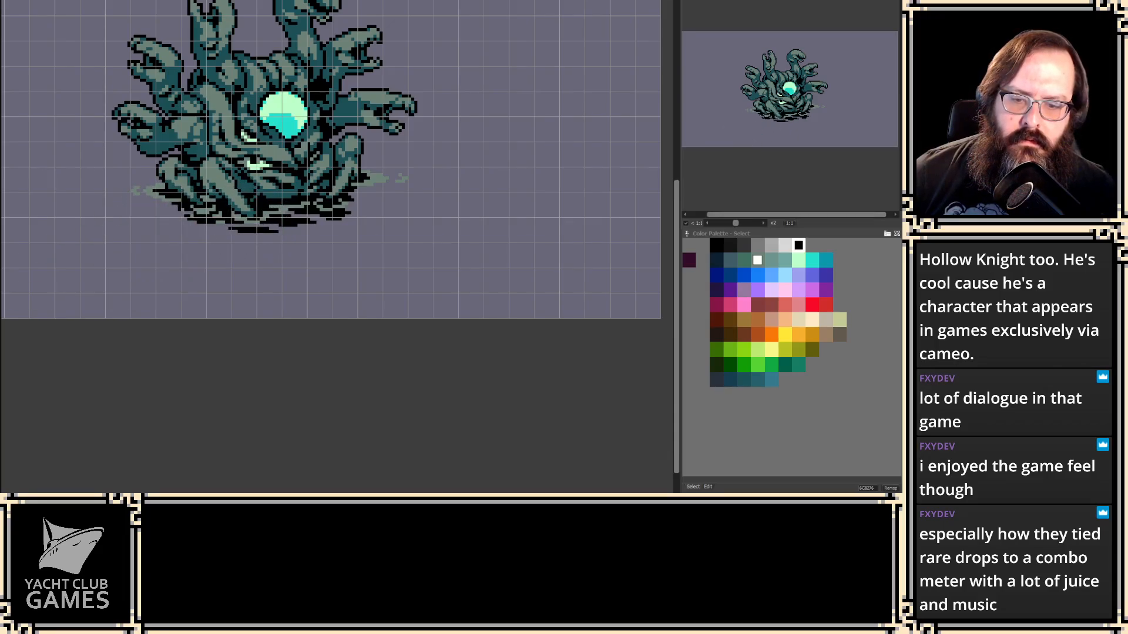
key("Escape")
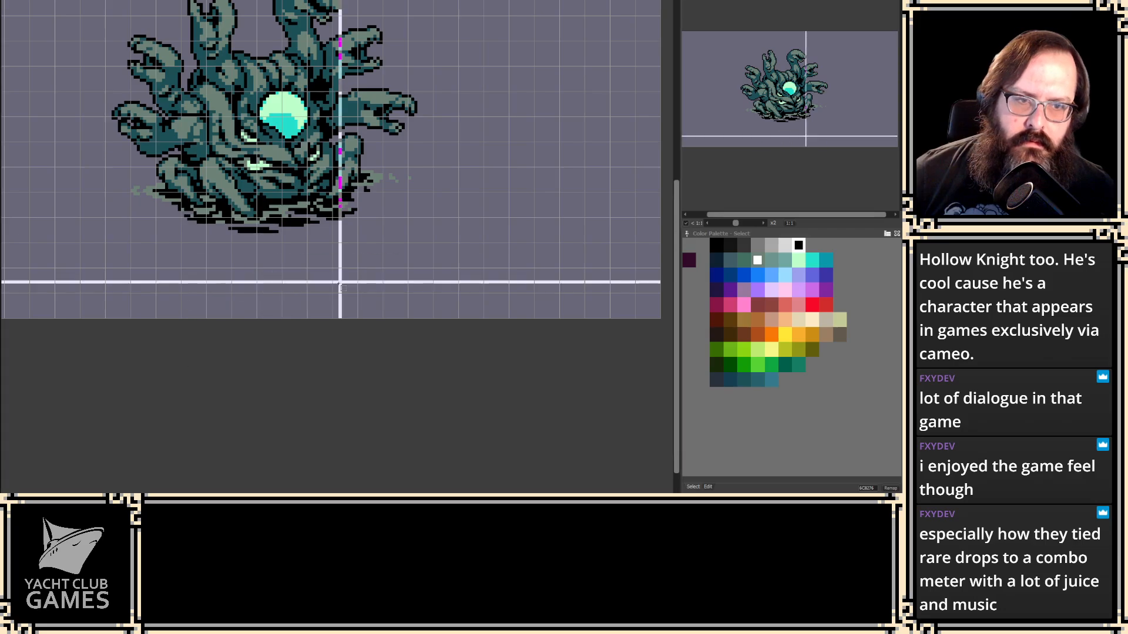
key("ctrl+z")
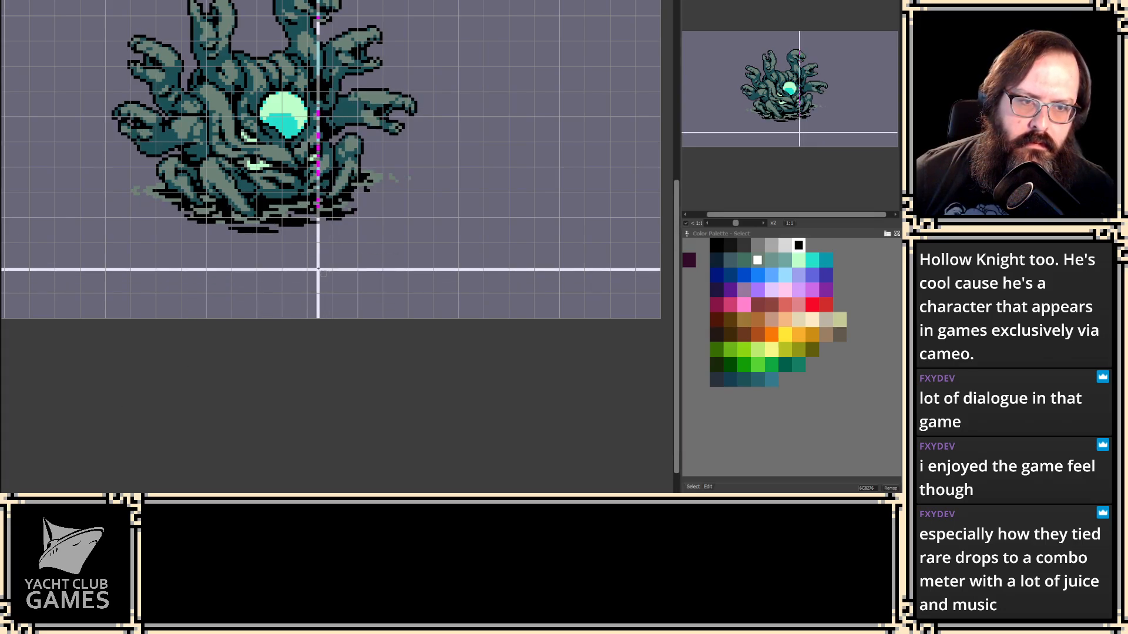
key("ctrl+z")
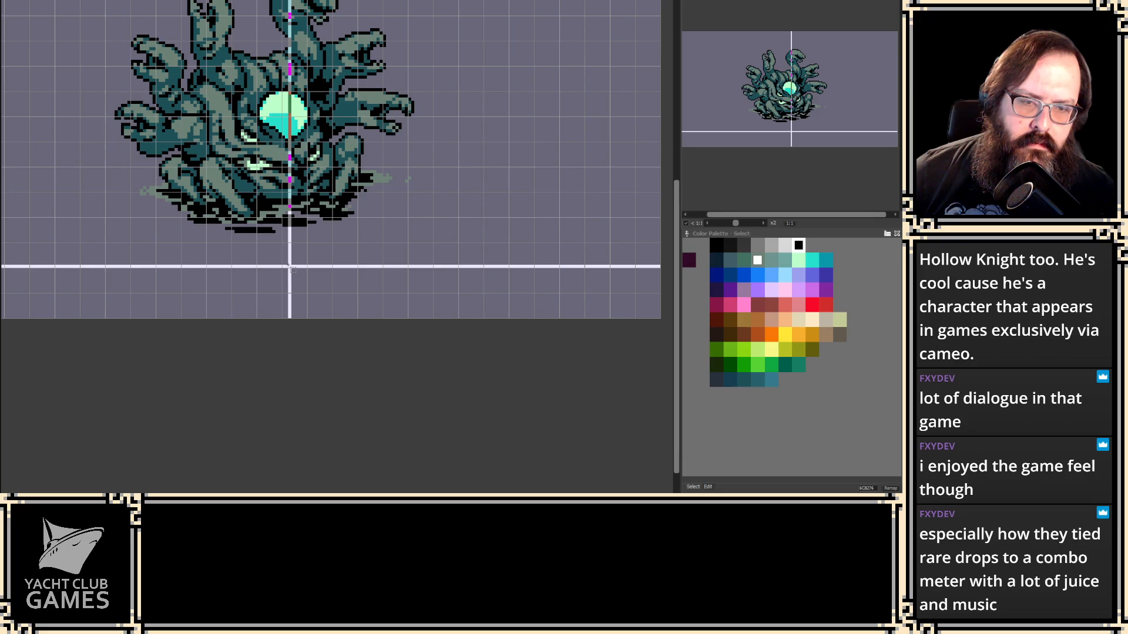
key("ctrl+z")
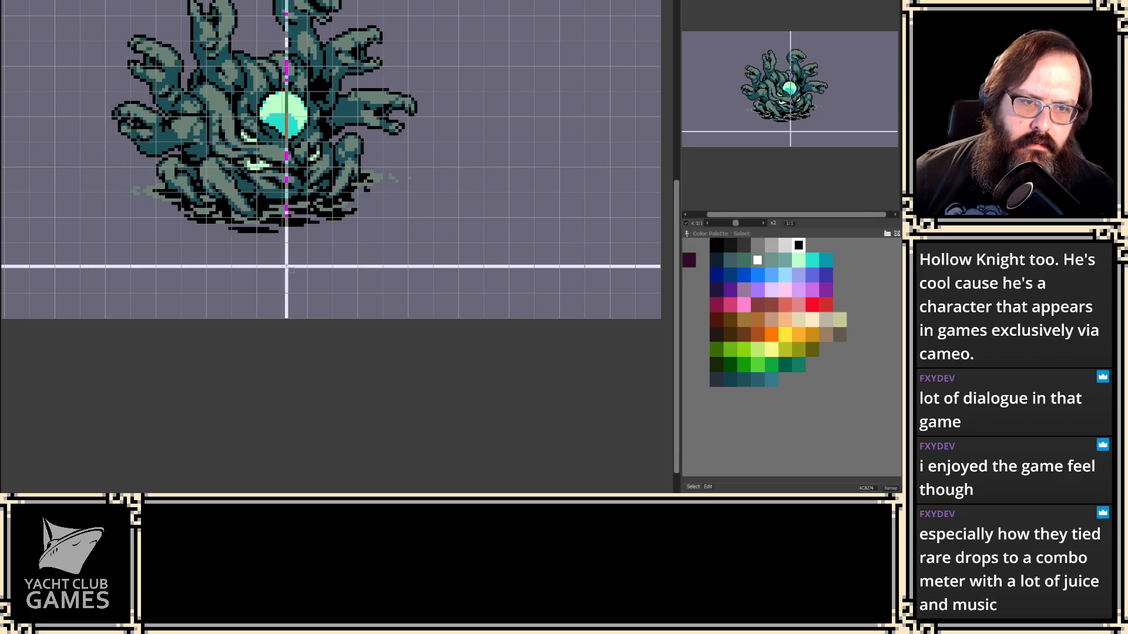
key("ctrl+z")
key("ctrl+z")
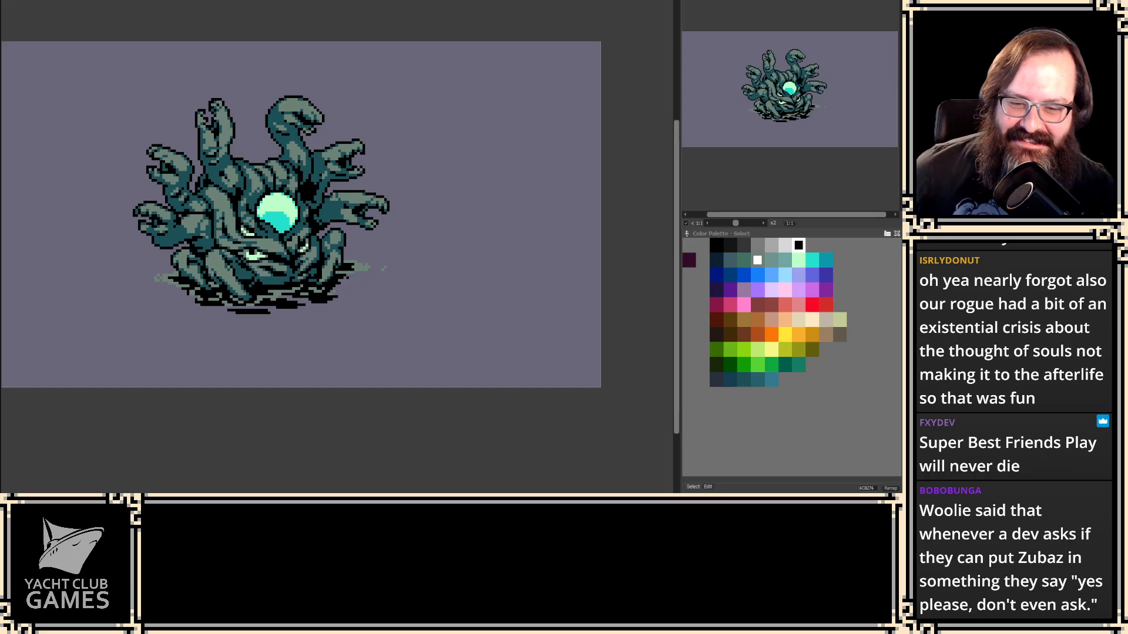
key("plus")
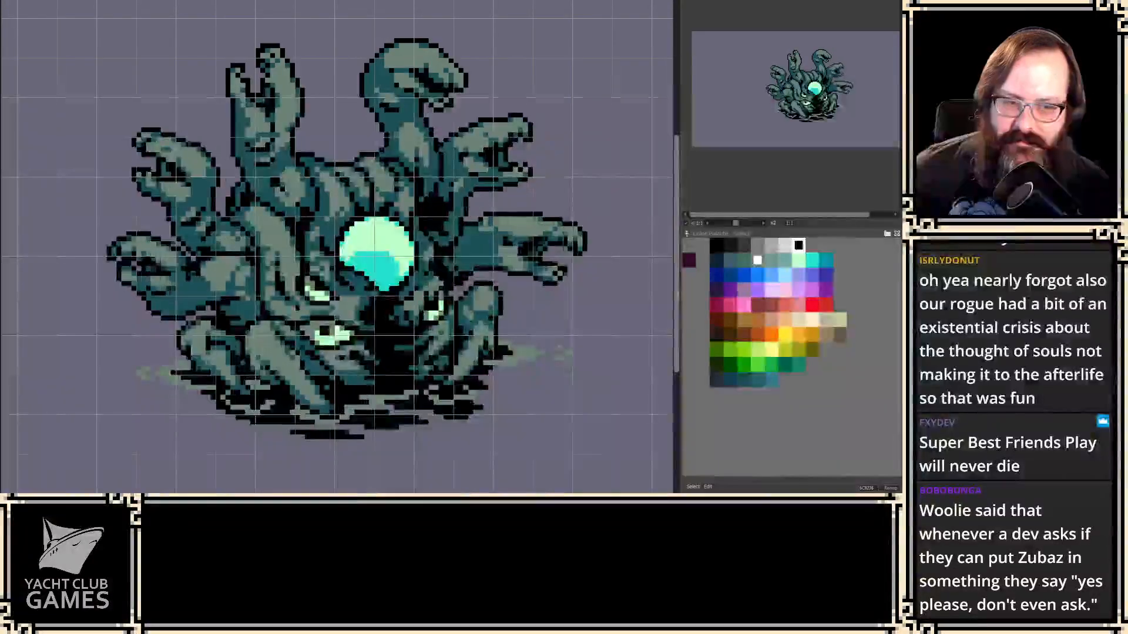
- Try placing a picked-up copy of the creature's lower face below its body with the grid hidden
key("minus")
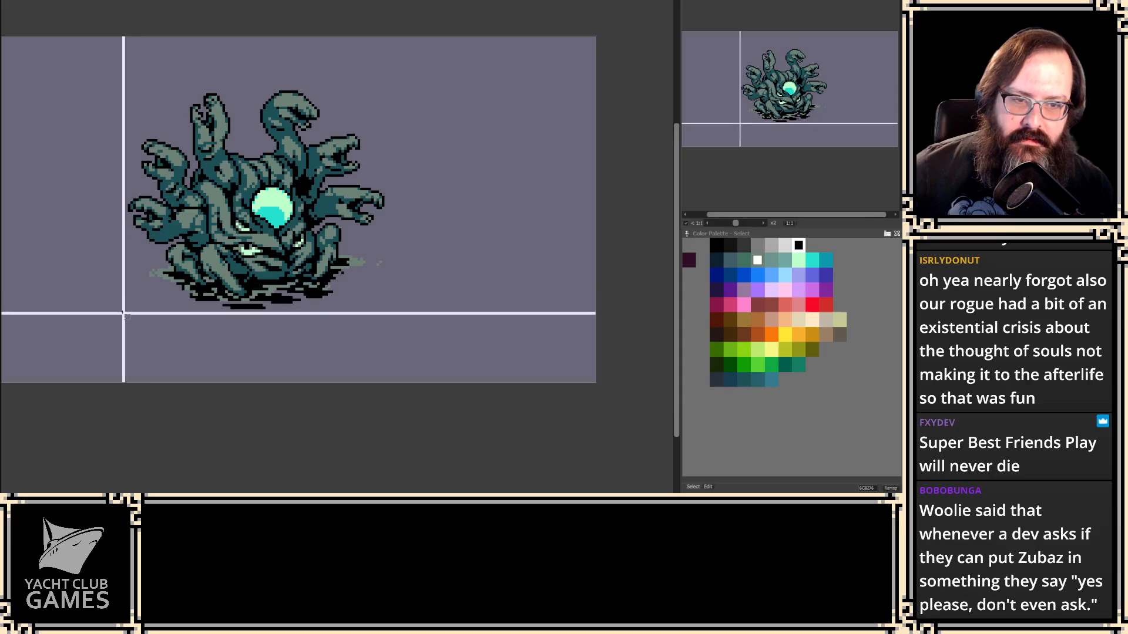
scroll(138, 288, "up", 1)
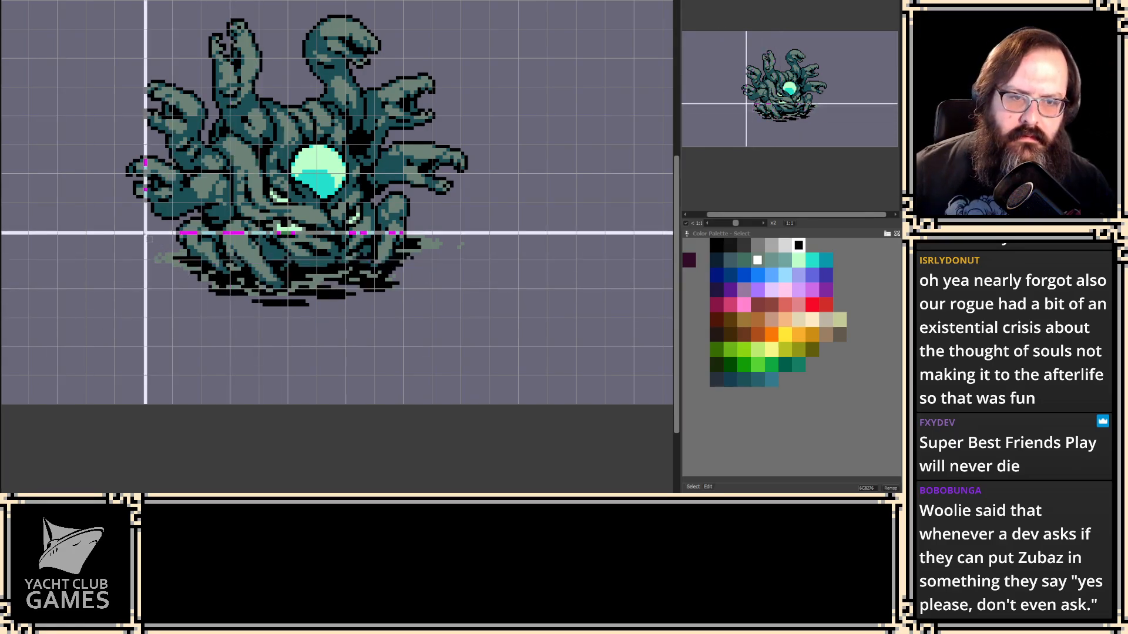
scroll(335, 450, "up", 1)
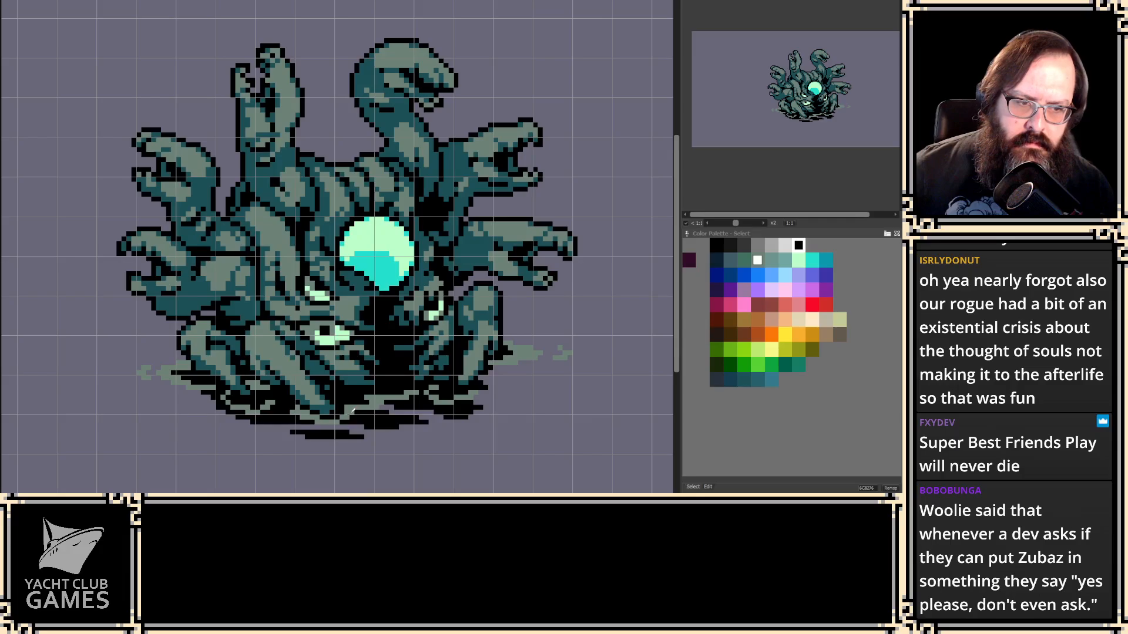
scroll(240, 413, "down", 1)
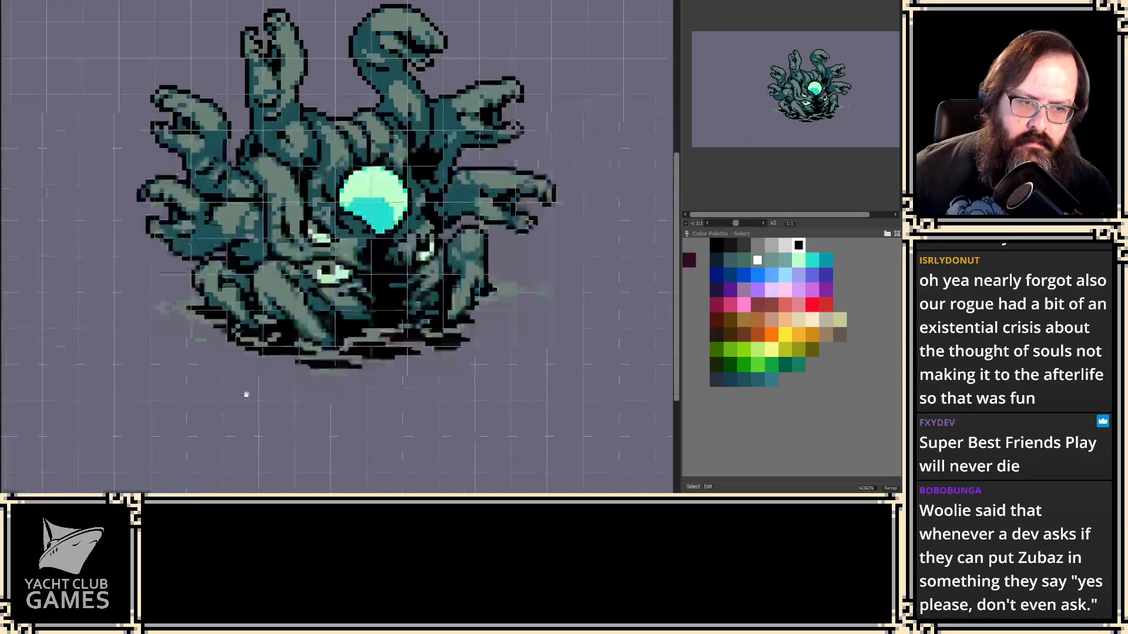
scroll(239, 413, "down", 2)
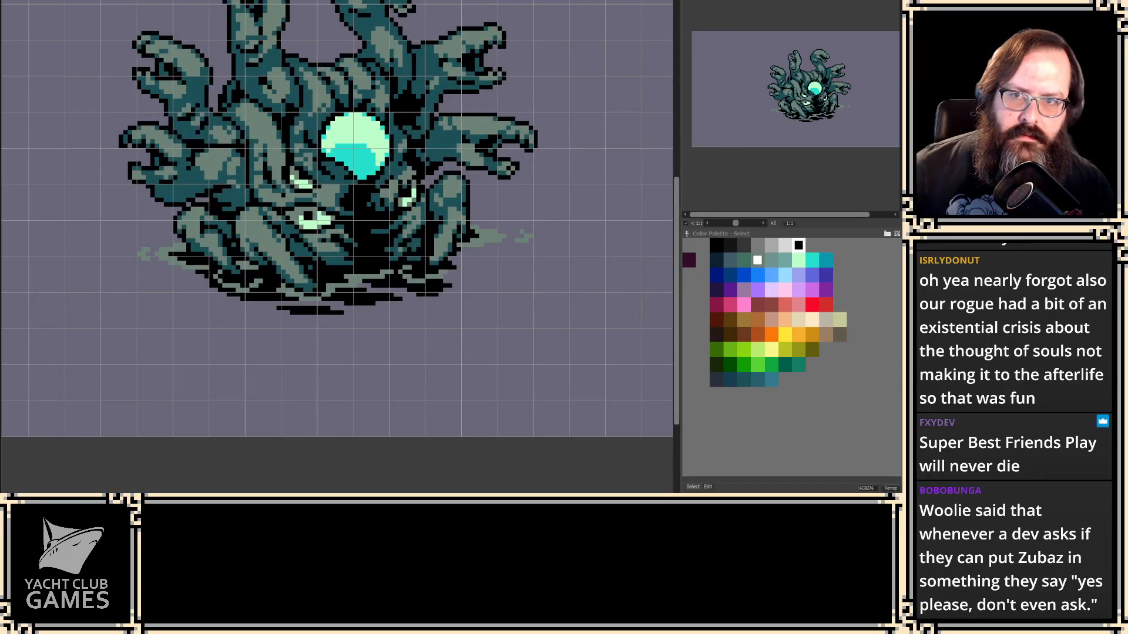
scroll(338, 345, "up", 3)
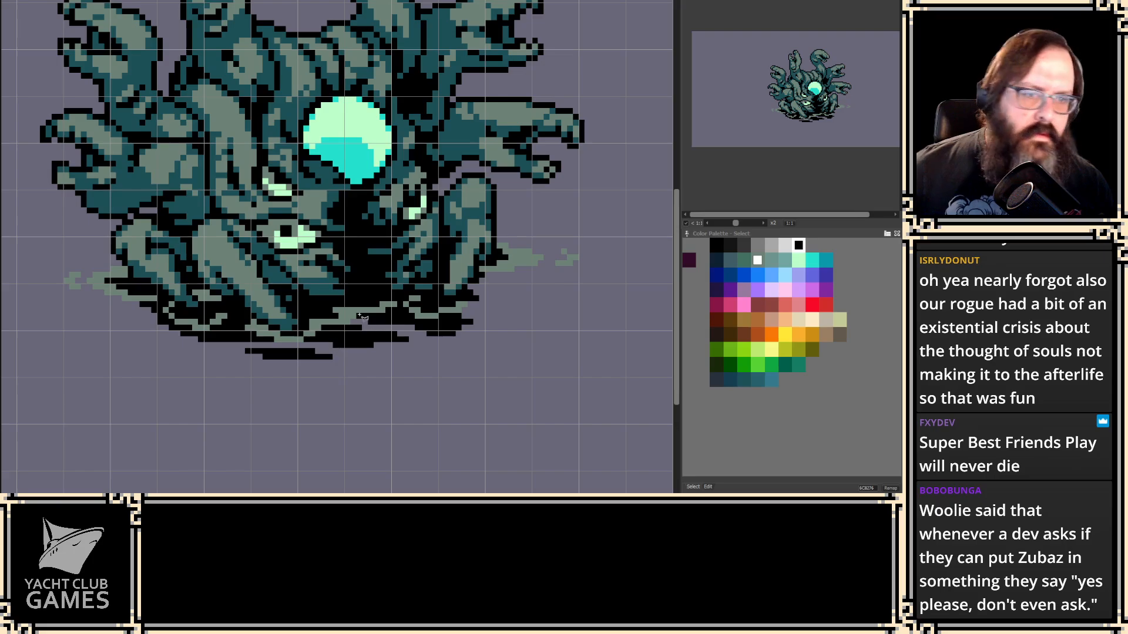
scroll(346, 358, "up", 2)
mouse_move(374, 390)
left_mouse_down()
mouse_move(402, 359)
mouse_move(411, 267)
mouse_move(382, 247)
mouse_move(329, 273)
mouse_move(215, 264)
mouse_move(232, 322)
mouse_move(259, 343)
mouse_move(234, 326)
mouse_move(303, 399)
left_mouse_up()
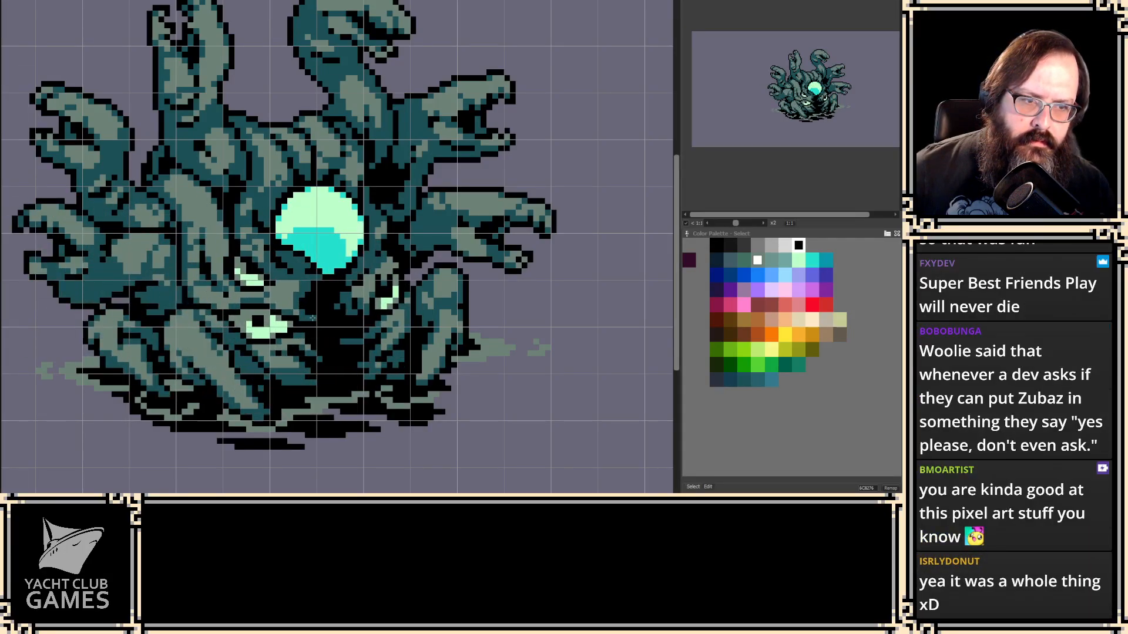
key("g")
mouse_move(268, 400)
left_mouse_down()
mouse_move(297, 383)
mouse_move(291, 448)
left_mouse_up()
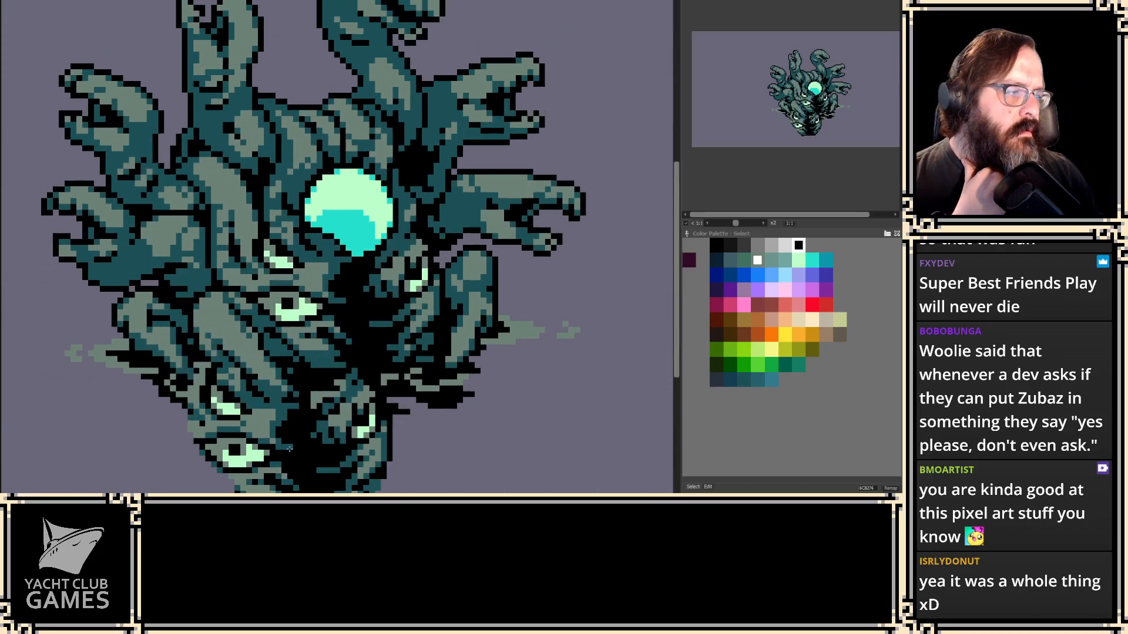
key("ctrl+z")
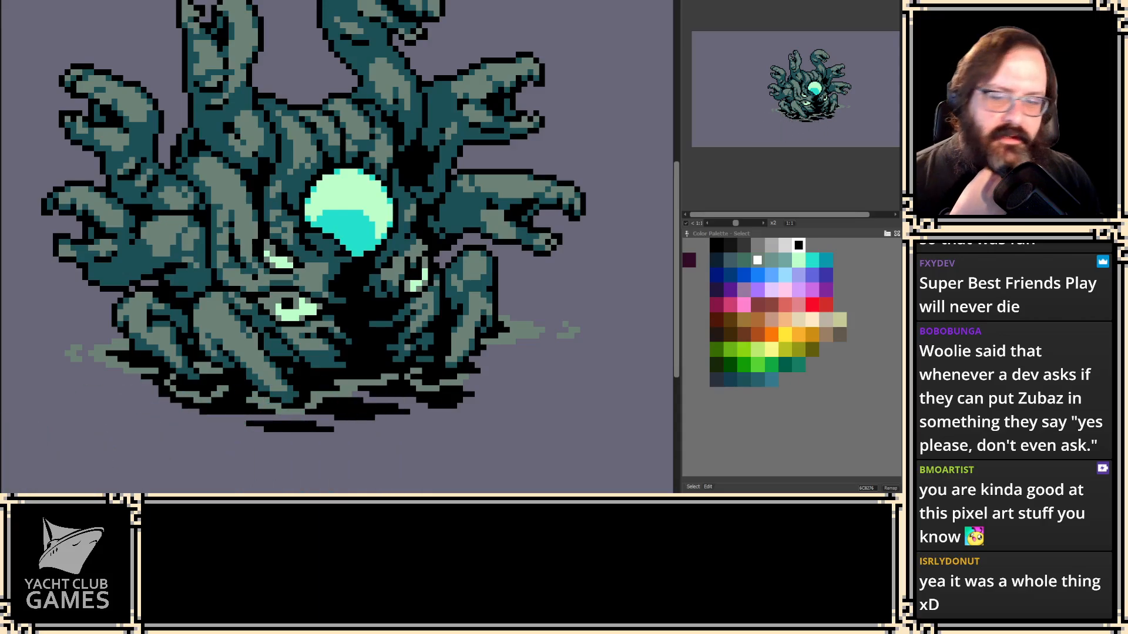
- Pick up the full width of the creature's base, from the lower face to below the water shadows, as a brush
scroll(235, 282, "down", 2)
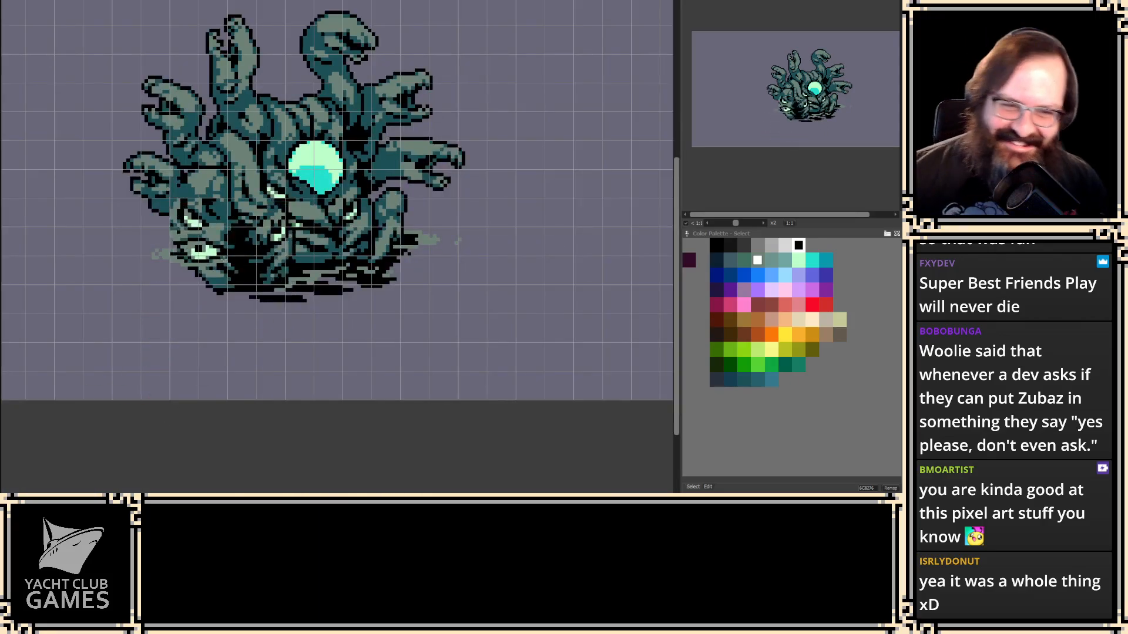
scroll(235, 282, "up", 1)
key("Escape")
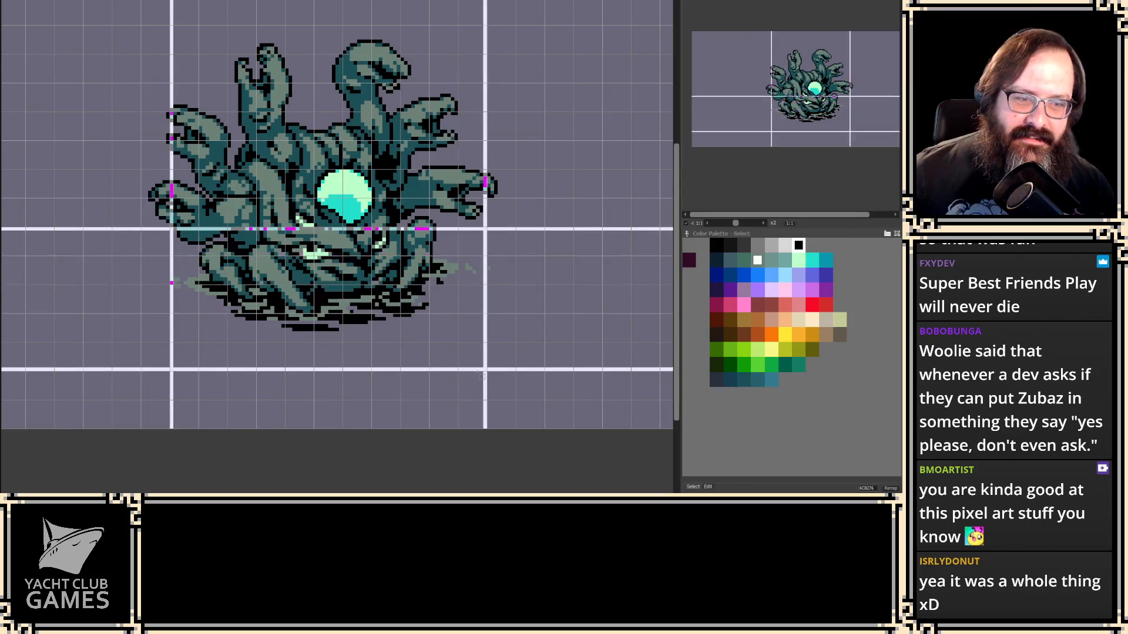
key("ctrl+z")
key("ctrl+z")
key("ctrl+z")
key("ctrl+z")
key("ctrl+z")
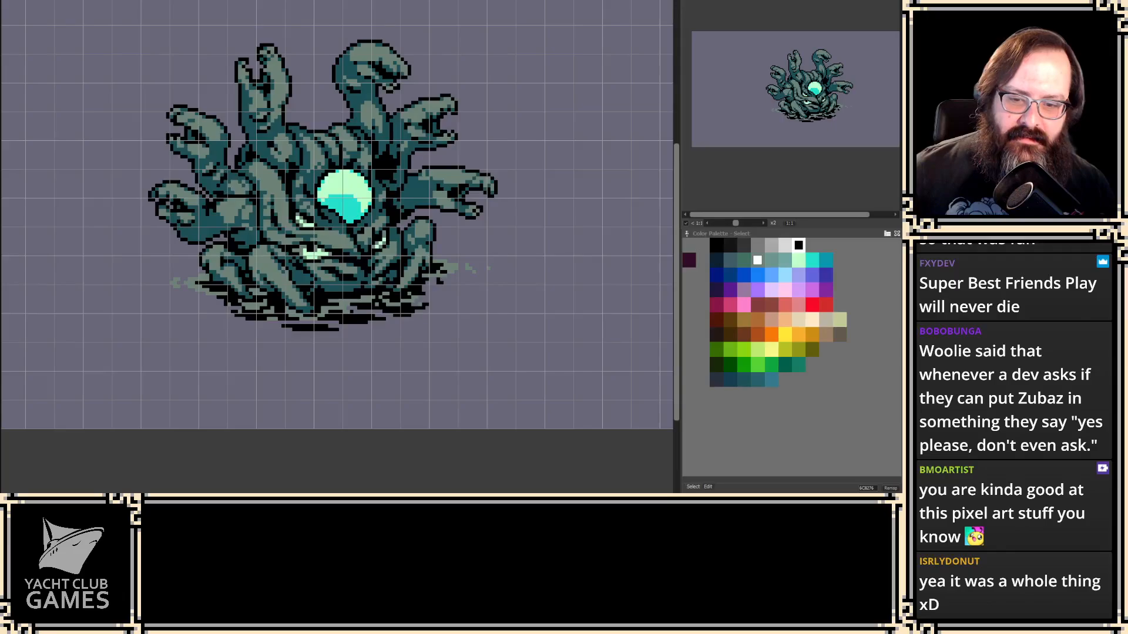
- Step through the animation frames to compare the full-width base brush with the creature
key("ctrl+Tab")
key("2")
key("2")
key("2")
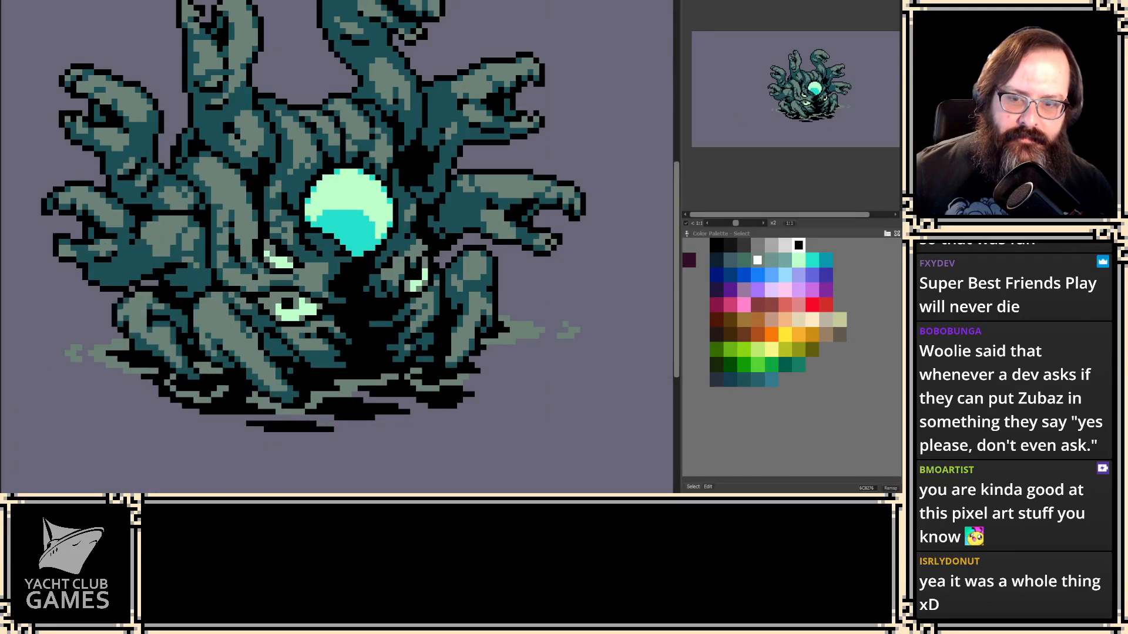
key("2")
key("2")
key("2")
scroll(352, 264, "down", 1)
left_click_drag(358, 382, 359, 335)
key("2")
key("2")
key("2")
key("2")
key("2")
key("2")
key("2")
key("2")
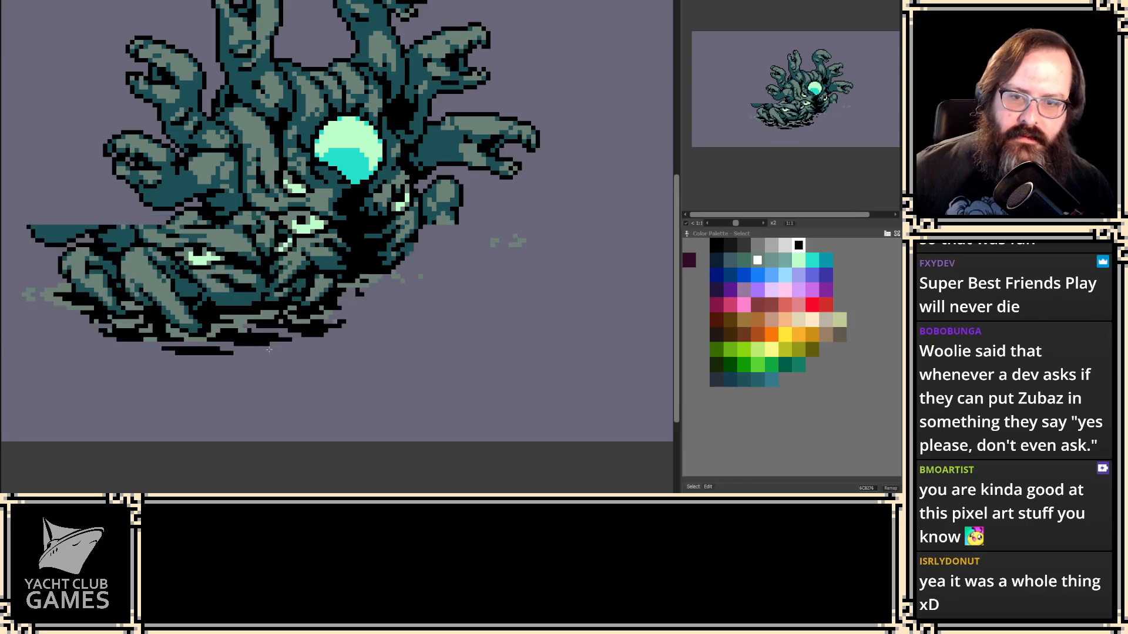
key("2")
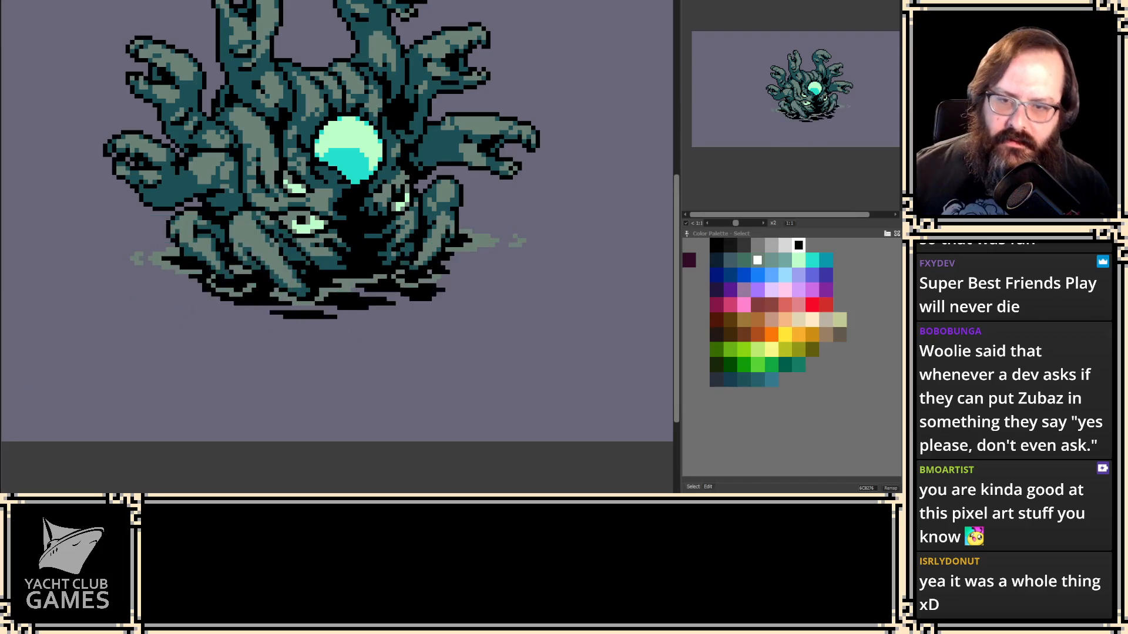
- Examine the ripples and shadows around the creature's base across the animation frames
left_click_drag(278, 357, 301, 309)
key("2")
key("2")
key("2")
key("2")
key("2")
key("2")
key("2")
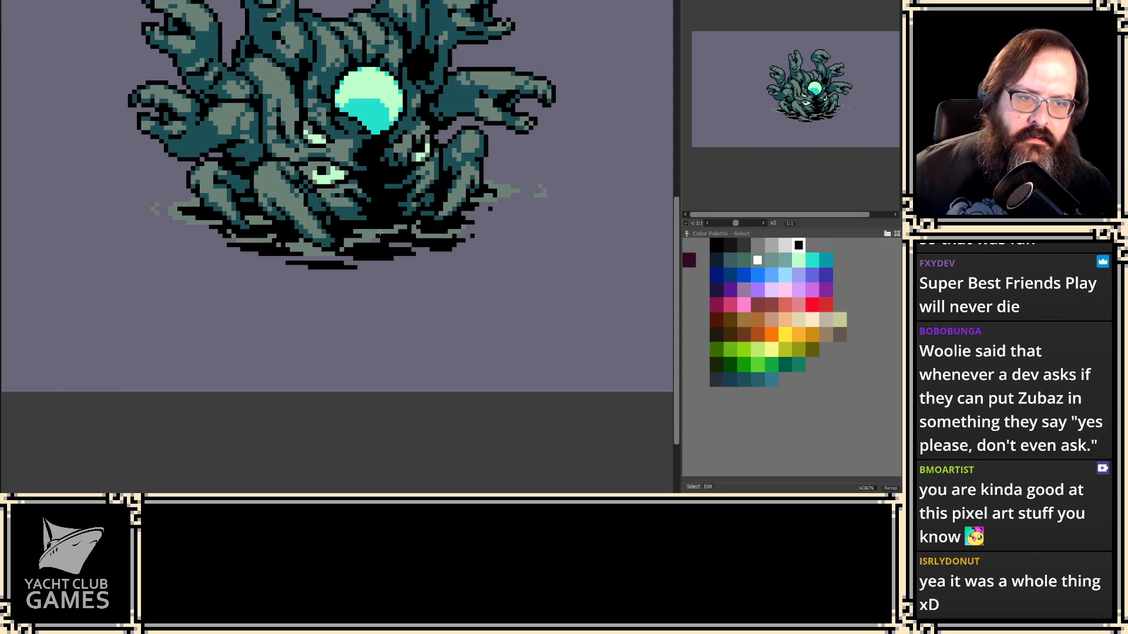
key("2")
key("2")
key("2")
key("2")
key("2")
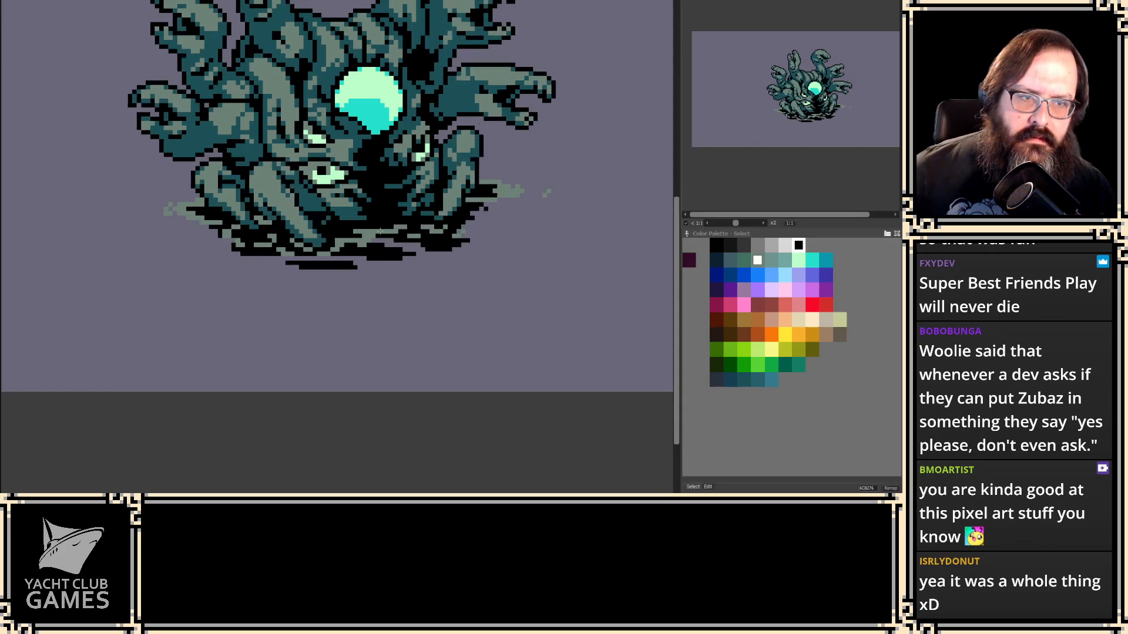
key("2")
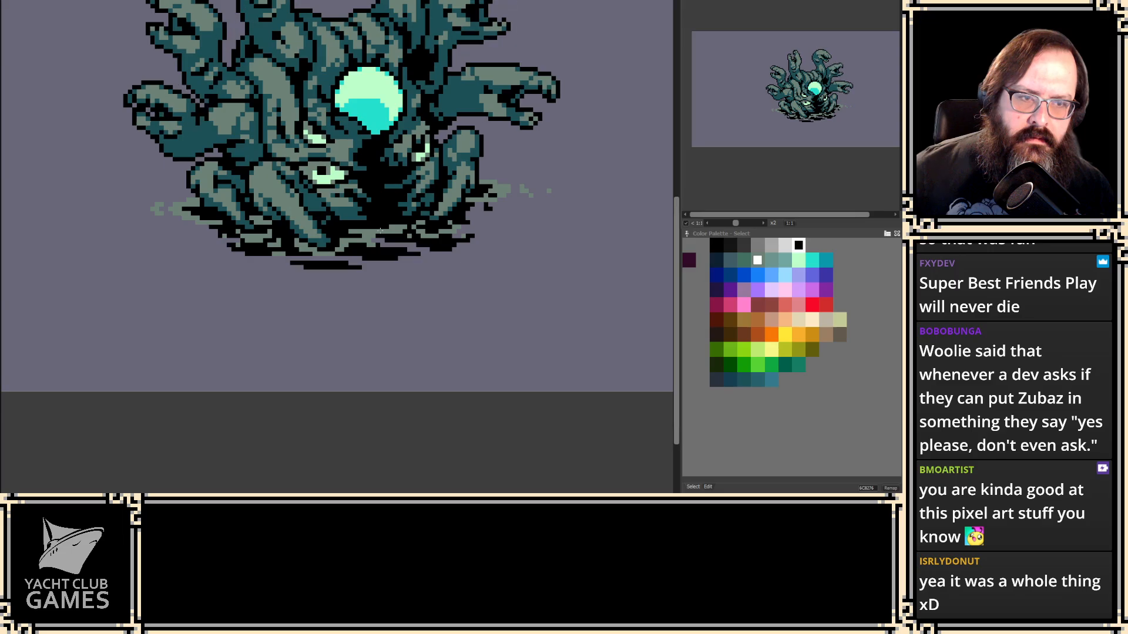
key("2")
key("2")
scroll(106, 448, "down", 3)
left_click_drag(105, 449, 147, 503)
key("2")
key("2")
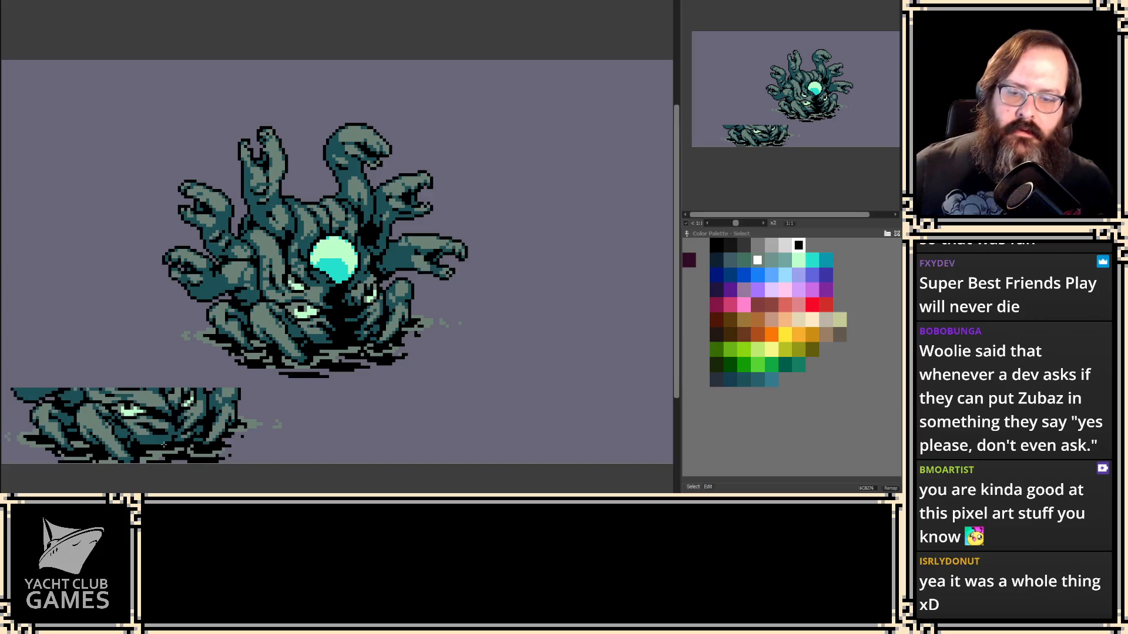
- Try adding small pale-green teeth inside the creature's dark central mouth, using the eye colour
scroll(390, 315, "up", 4)
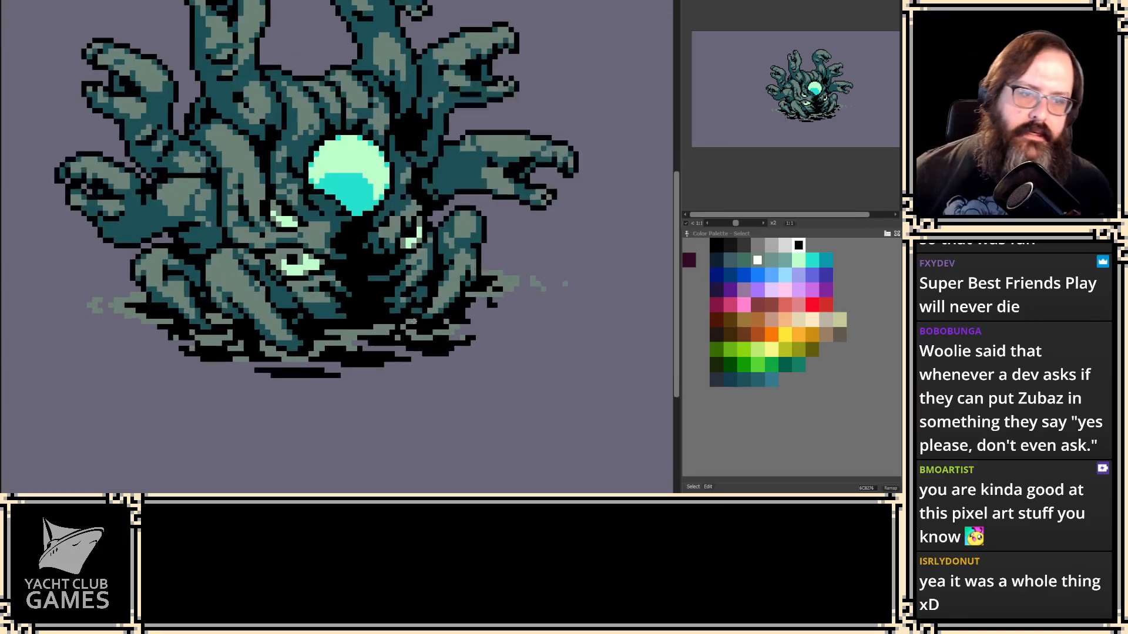
left_click_drag(390, 315, 395, 360)
scroll(376, 340, "up", 1)
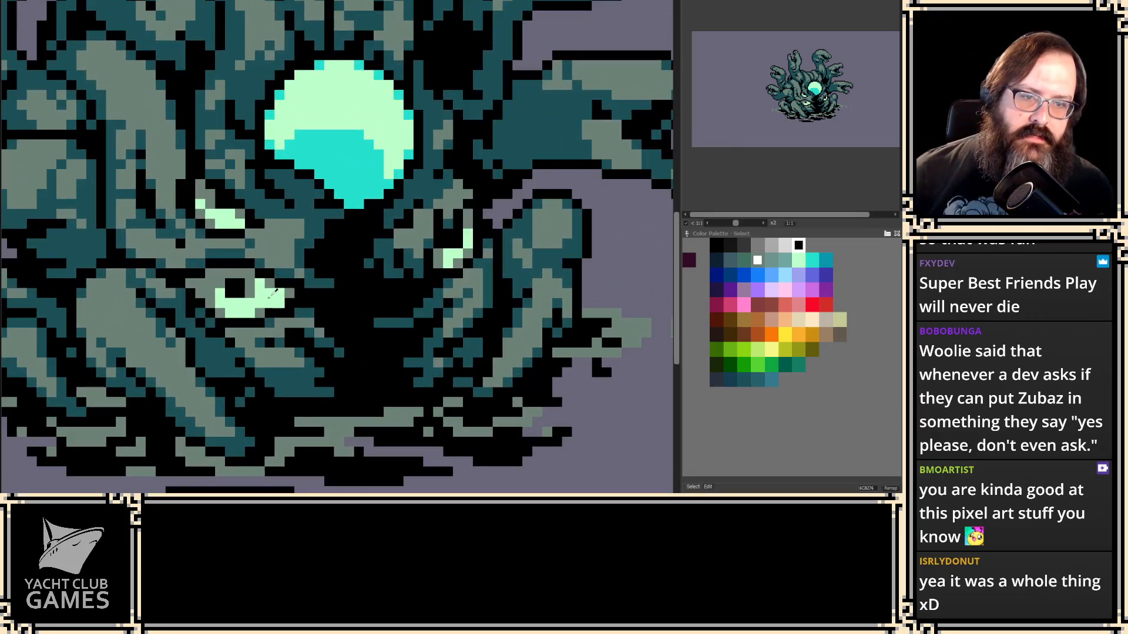
right_click(278, 292)
key("g")
scroll(337, 308, "up", 1)
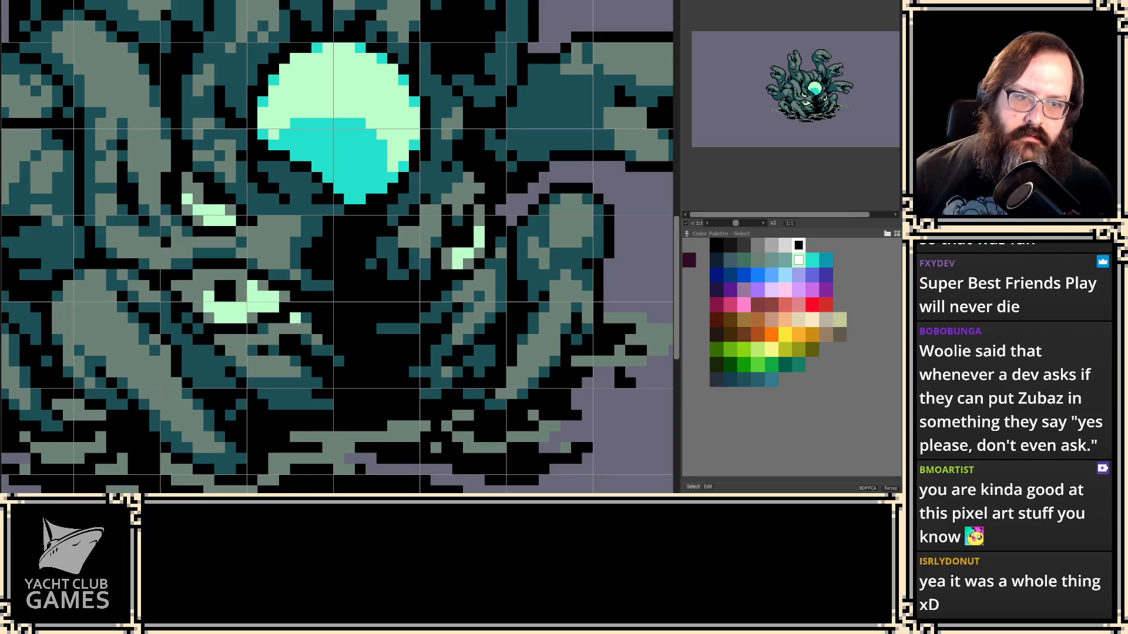
left_click(336, 336)
left_click_drag(329, 327, 350, 340)
left_click_drag(416, 284, 404, 297)
left_click(327, 253)
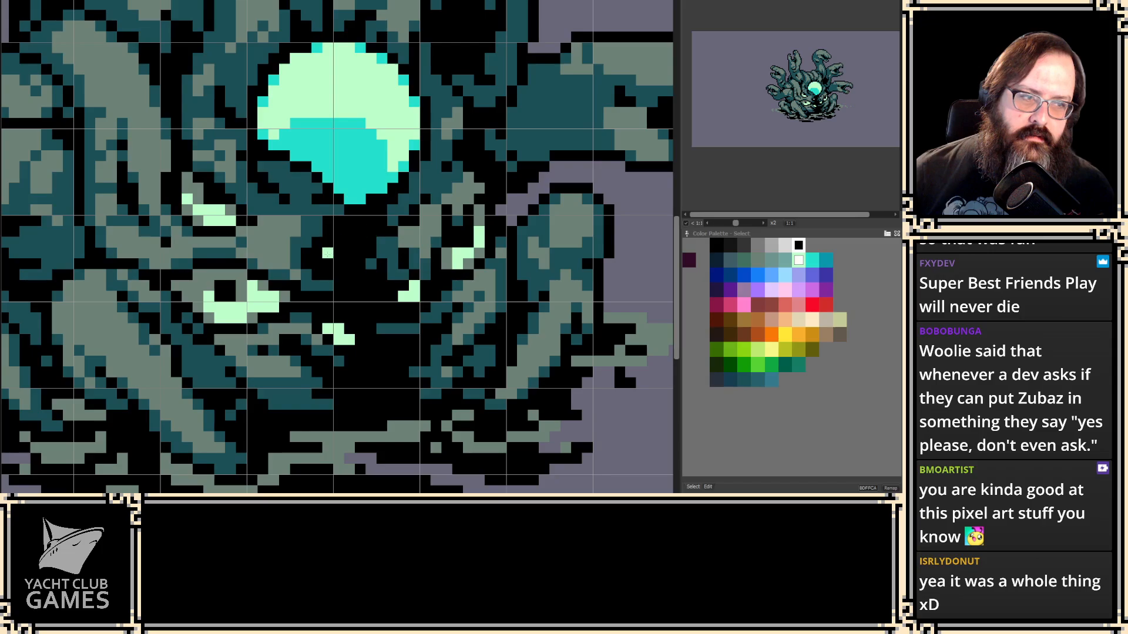
left_click(339, 253)
left_click(405, 383)
left_click_drag(393, 394, 403, 383)
key("ctrl+z")
- Try shading the edges of the pale-green teeth with grey-green pixels
left_click(438, 341, "alt")
left_click(365, 341)
left_click(350, 329)
left_click(383, 298)
left_click(405, 286)
left_click(350, 253)
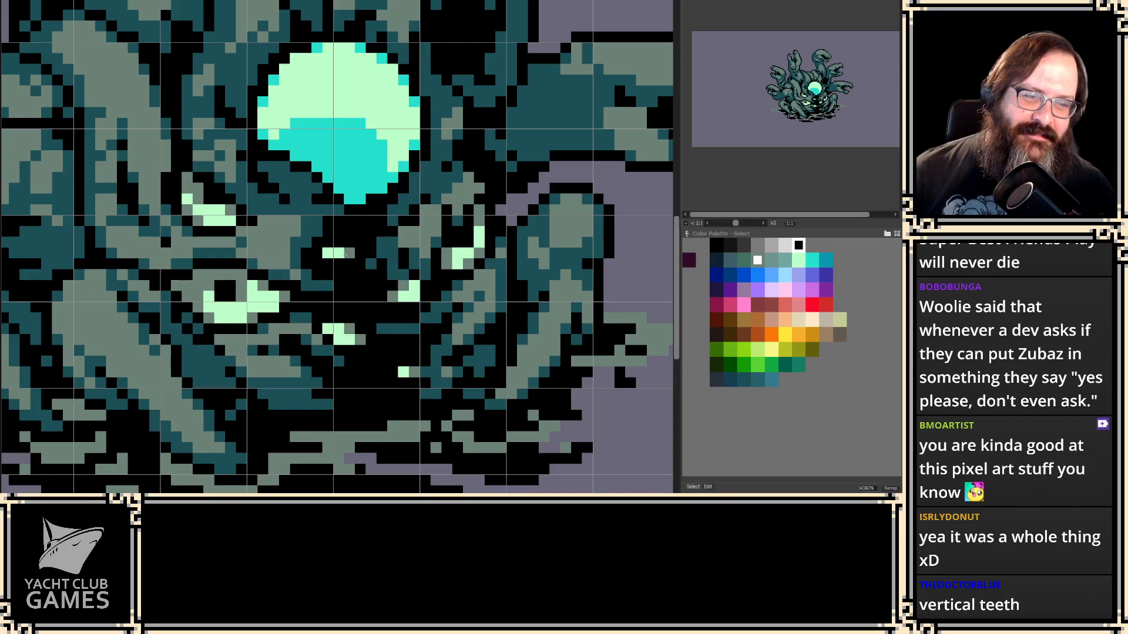
left_click(317, 259)
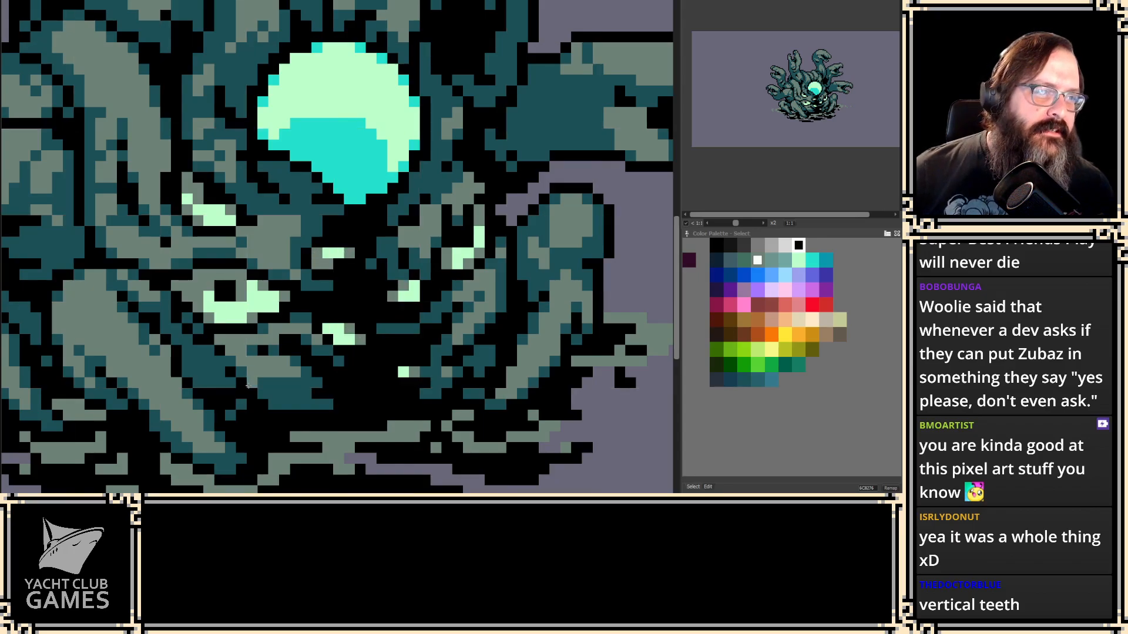
- Remove the trial teeth and restore the mouth's solid black interior
scroll(252, 347, "down", 5)
scroll(254, 342, "down", 2)
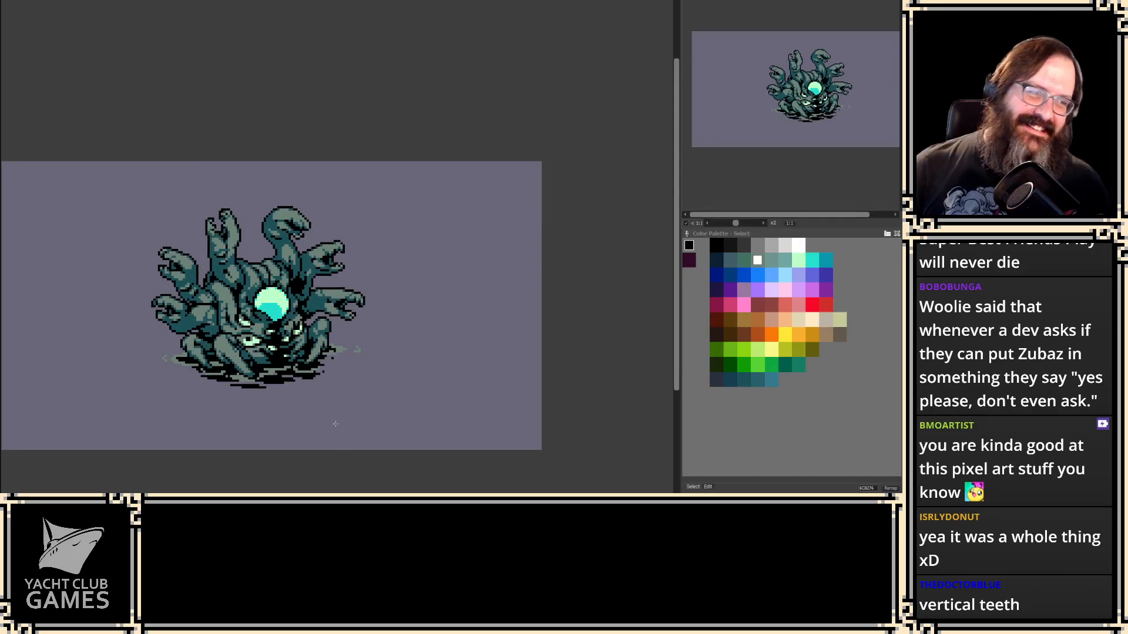
scroll(293, 391, "up", 5)
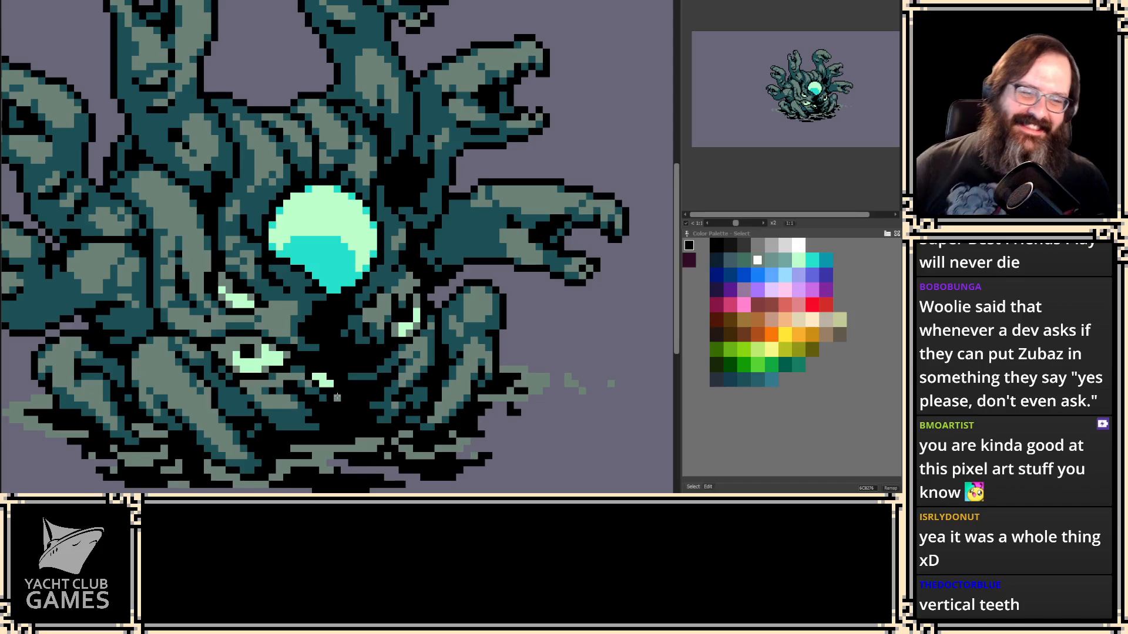
scroll(338, 385, "up", 1)
left_click(360, 405, "alt")
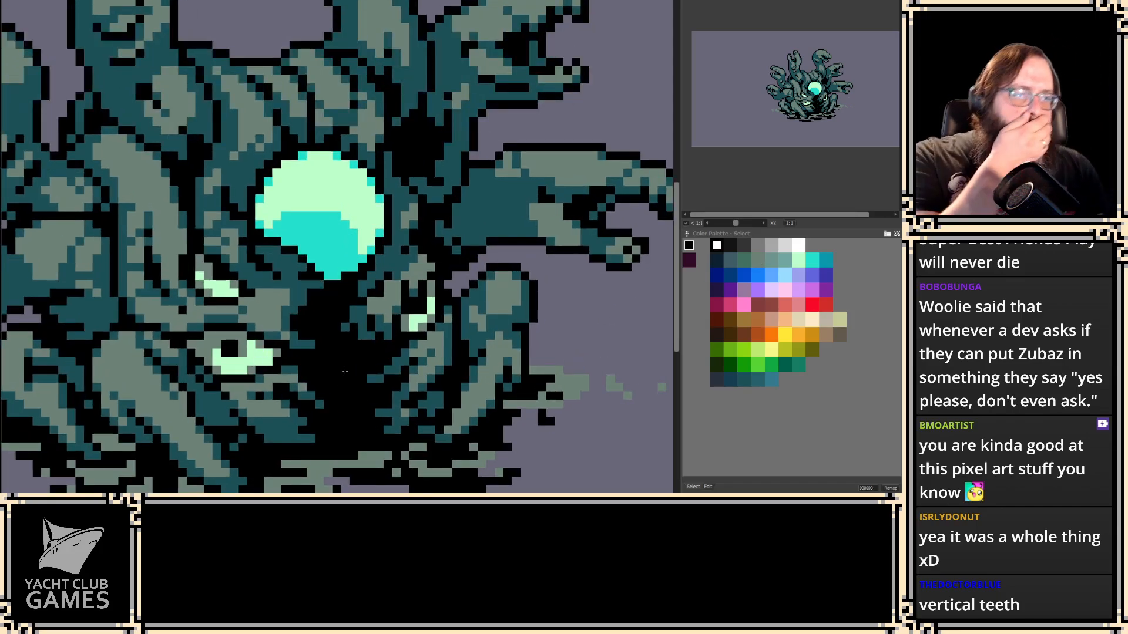
- Try drawing a thin vertical dark-teal strand with loose pixels inside the creature's black mouth
scroll(361, 363, "up", 1)
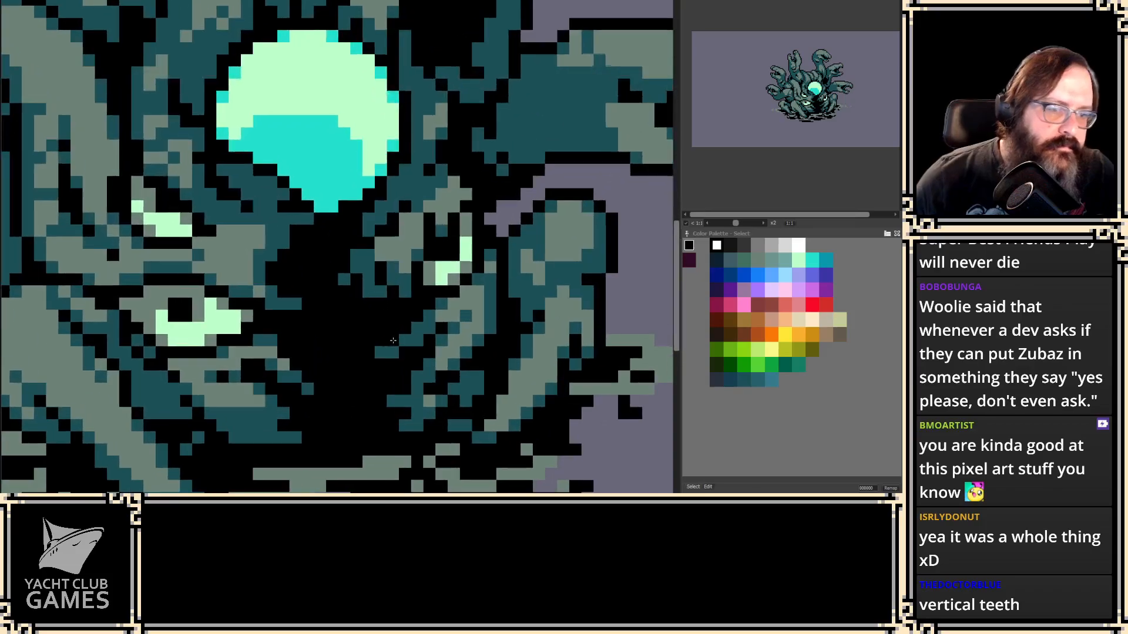
left_click(355, 324, "alt")
left_click_drag(354, 324, 355, 365)
left_click(344, 389)
left_click(355, 316)
left_click_drag(346, 316, 344, 309)
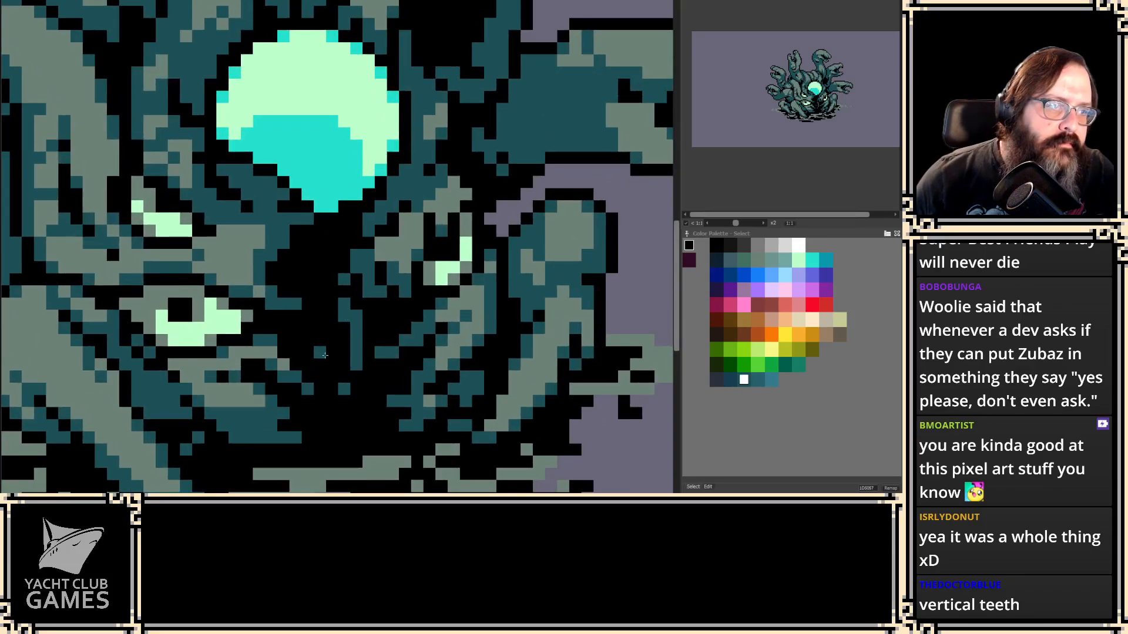
left_click_drag(356, 377, 346, 377)
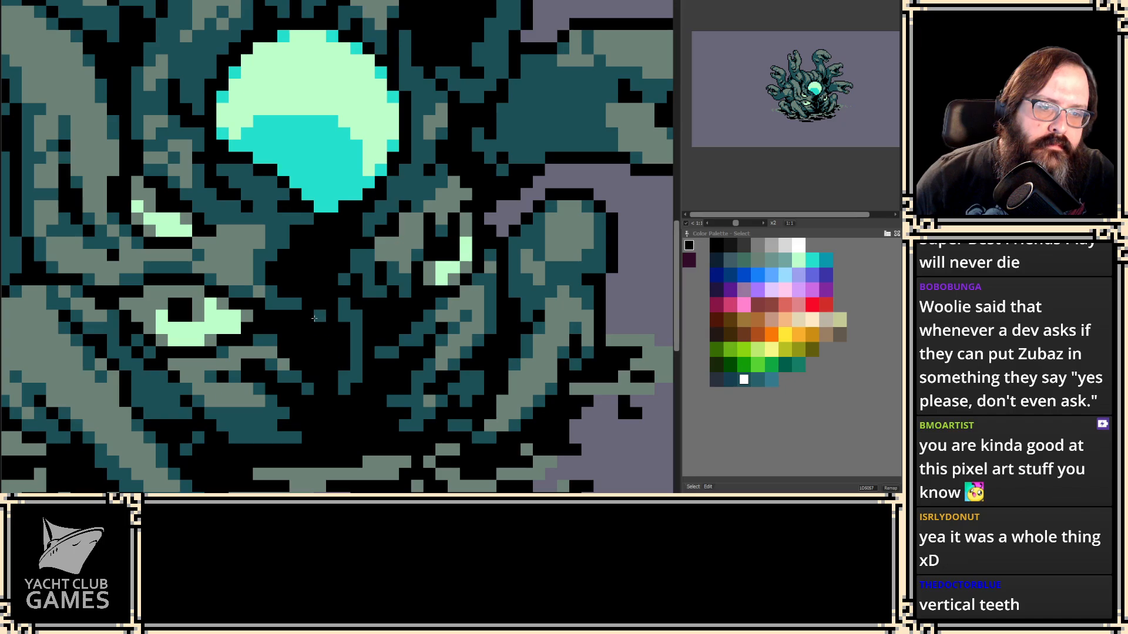
left_click(289, 304, "alt")
left_click(275, 302, "alt")
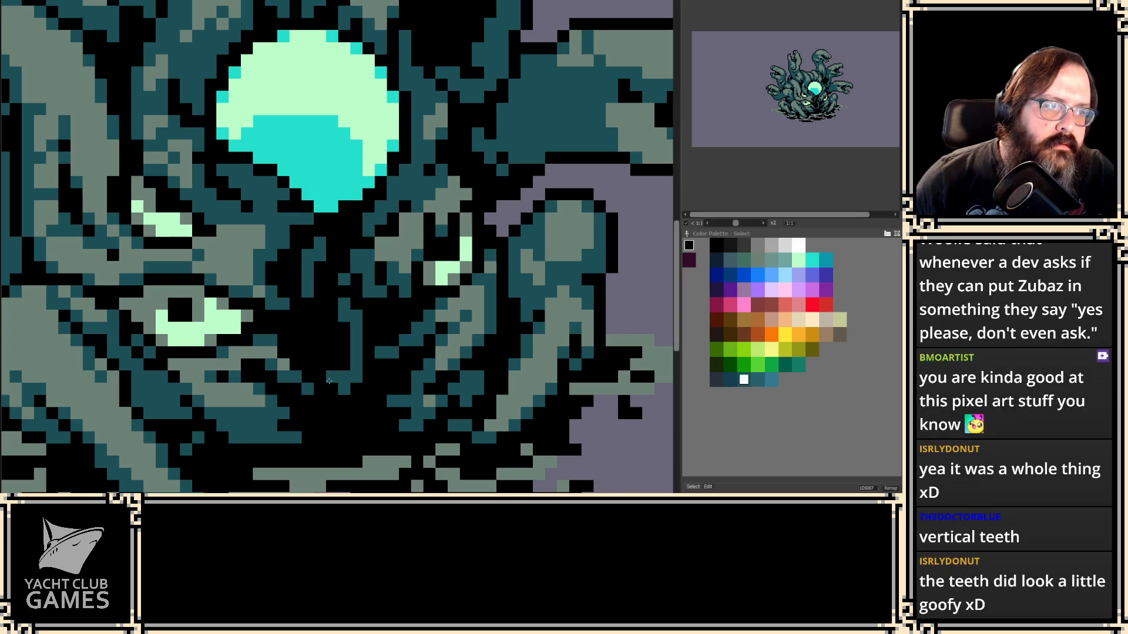
- Paint out the dark-teal strand inside the mouth with black
mouse_move(347, 414)
left_mouse_down()
mouse_move(306, 350)
mouse_move(353, 377)
left_mouse_up()
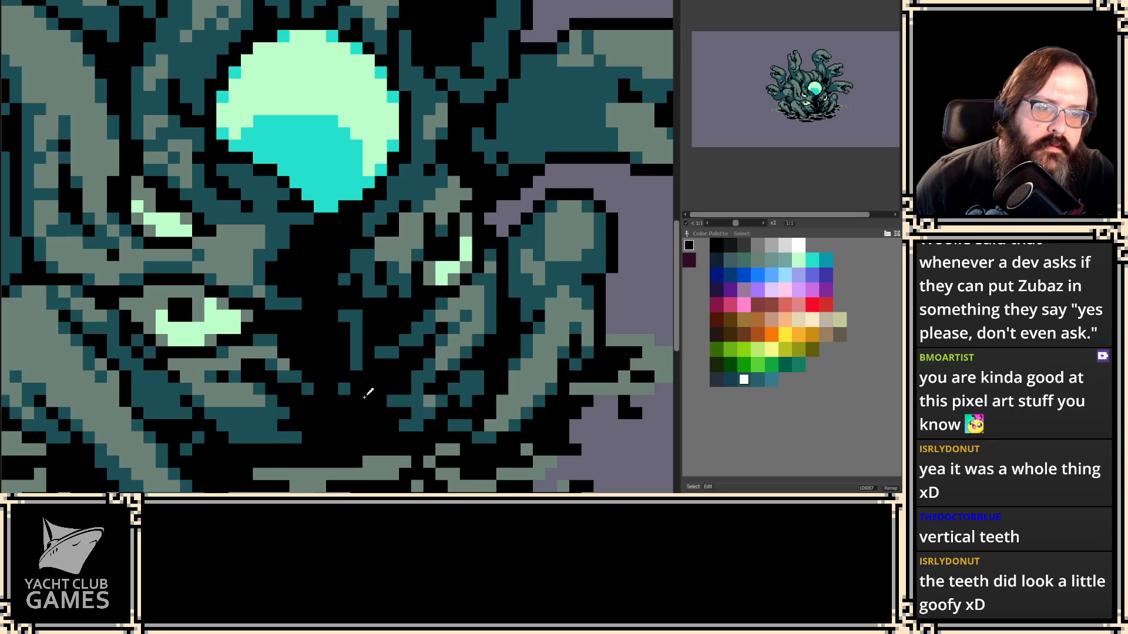
left_click(374, 393, "alt")
left_click_drag(353, 311, 353, 391)
left_click(368, 353, "alt")
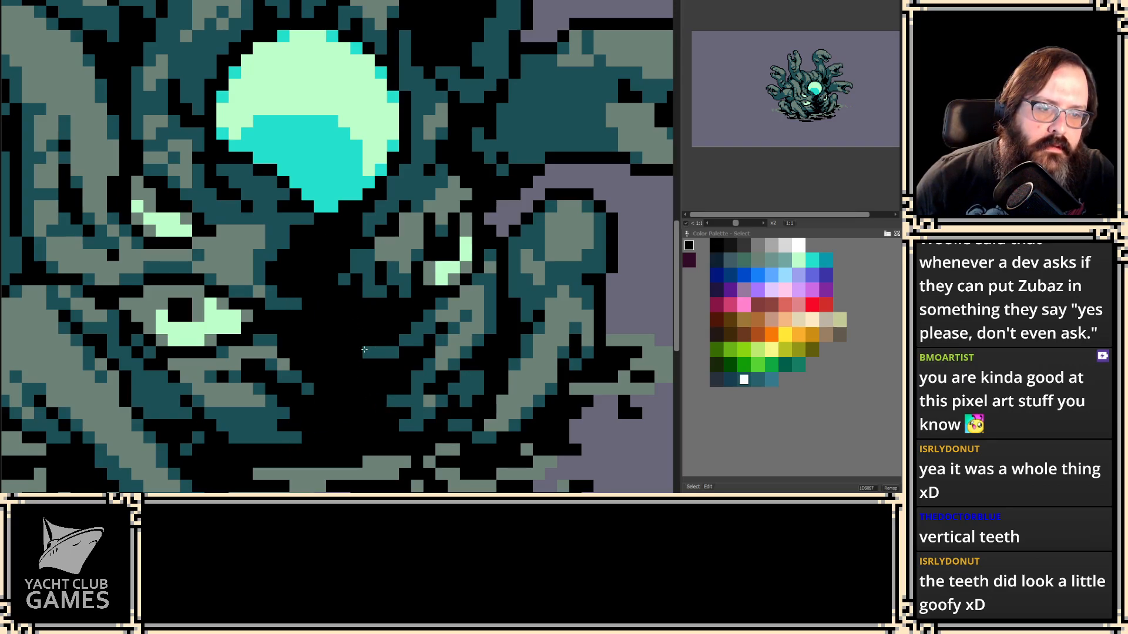
scroll(332, 390, "down", 3)
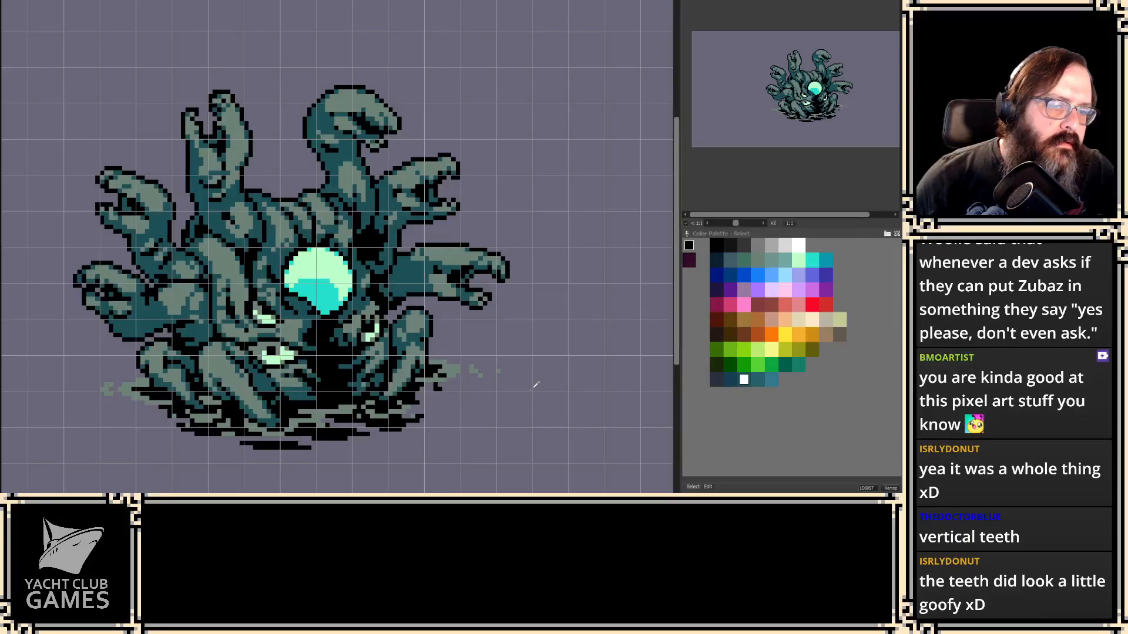
- Try drawing a short grey-green stroke inside the creature's black mouth on the next frame, and undo it
scroll(407, 322, "up", 3)
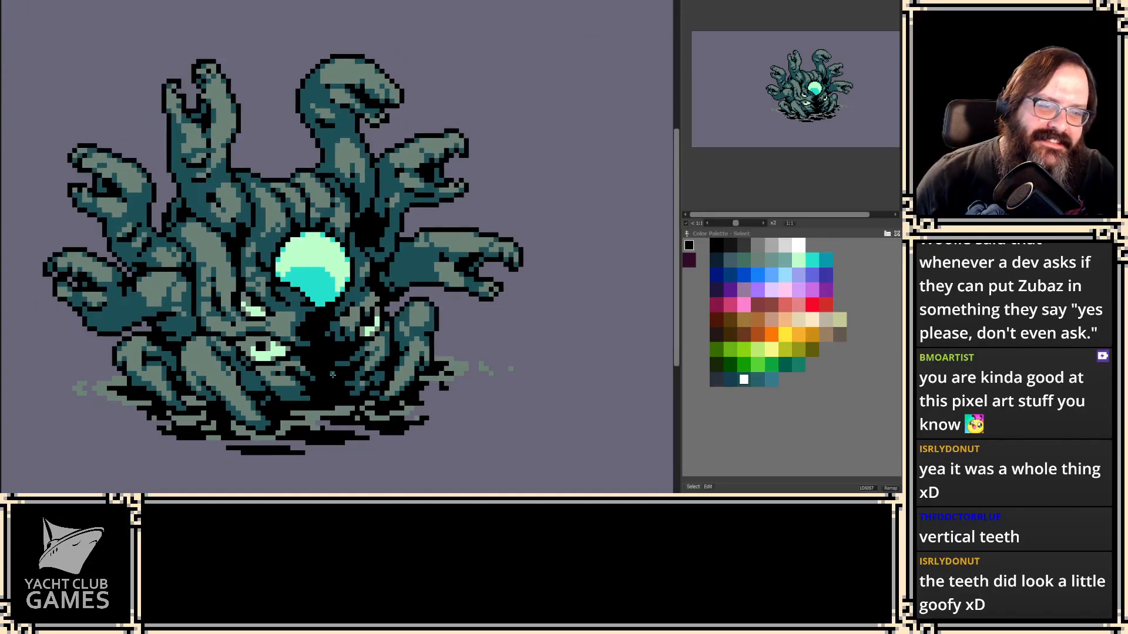
scroll(407, 322, "up", 4)
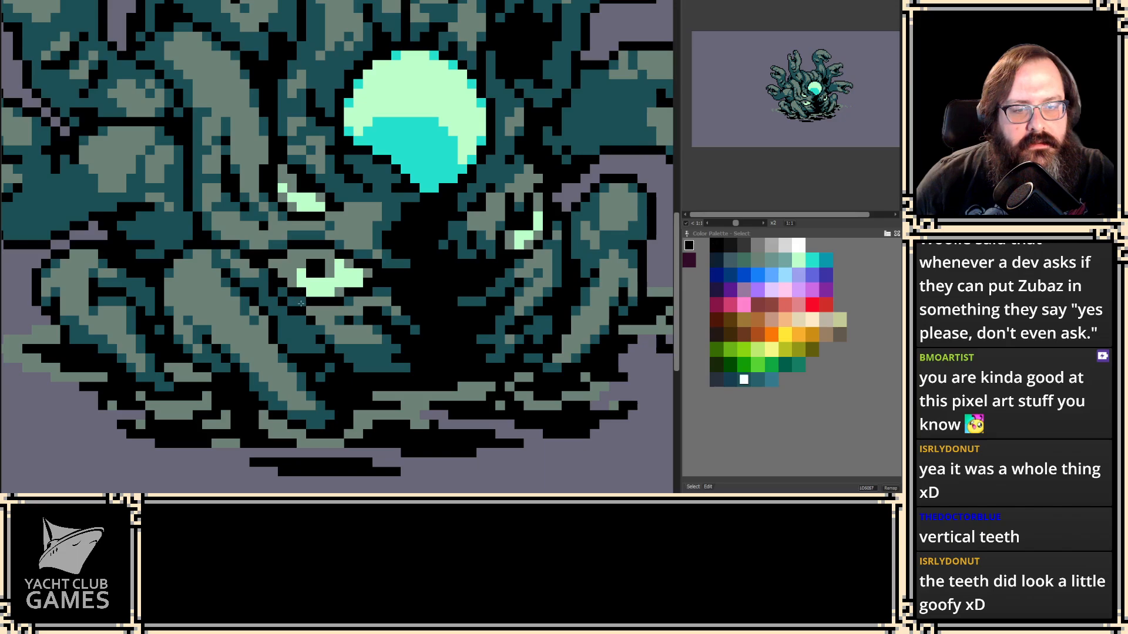
left_click(299, 273, "alt")
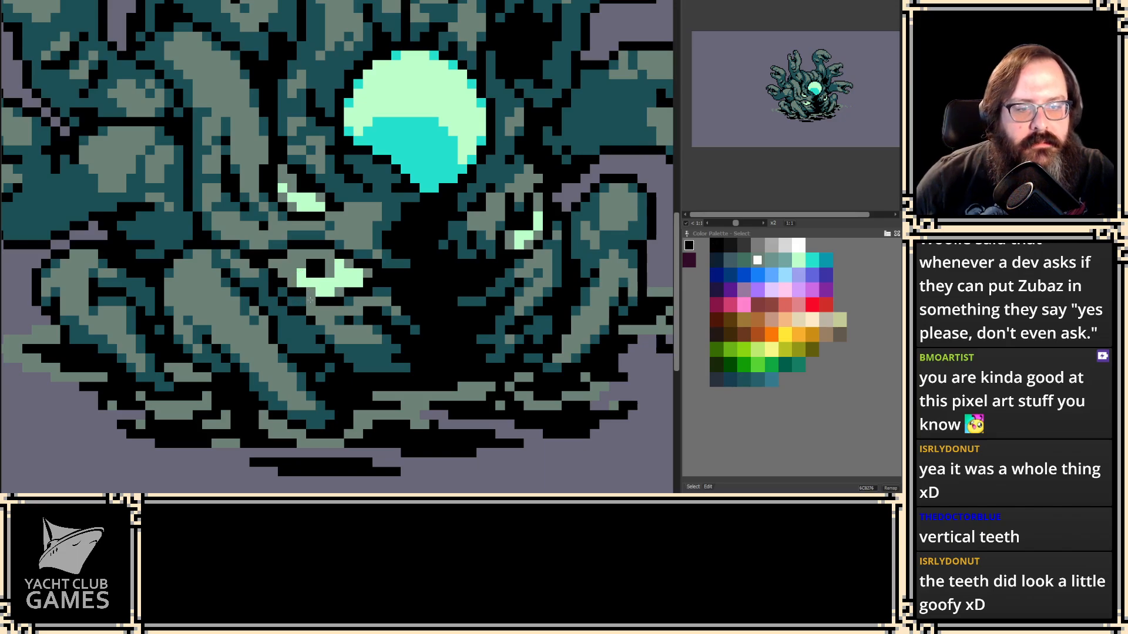
scroll(310, 347, "down", 5)
key("g")
key("Right")
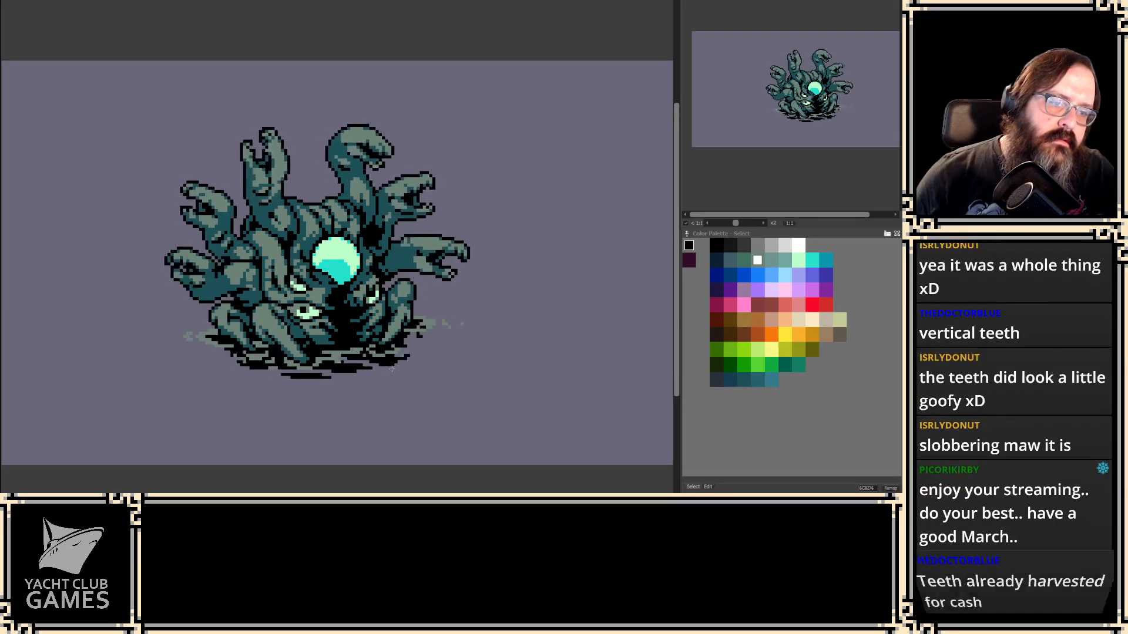
scroll(392, 369, "up", 3)
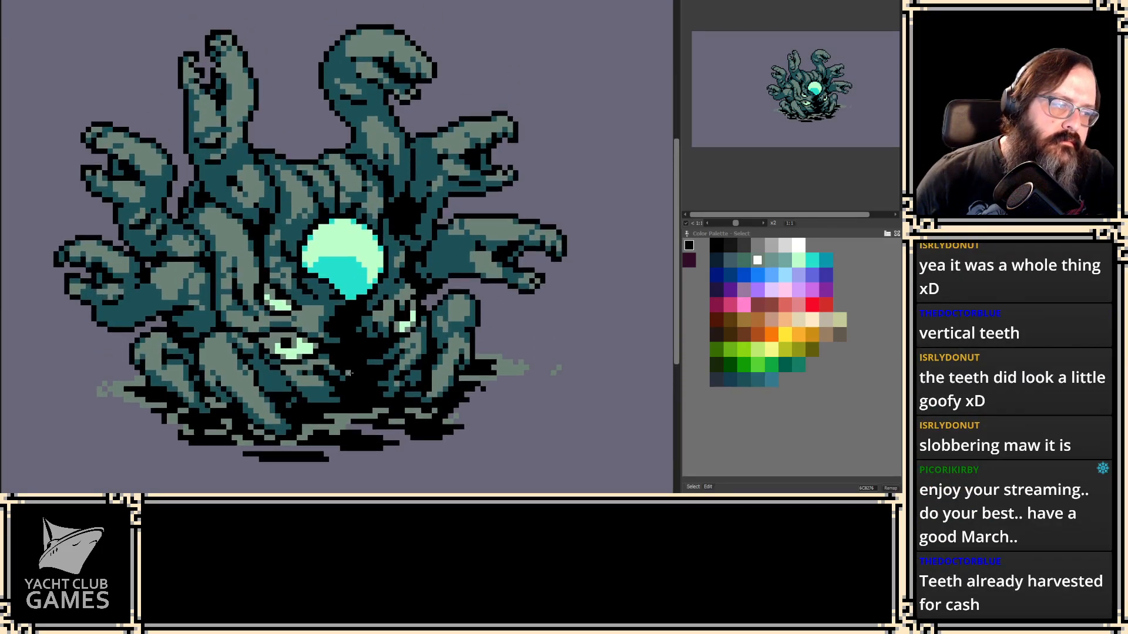
scroll(349, 373, "up", 2)
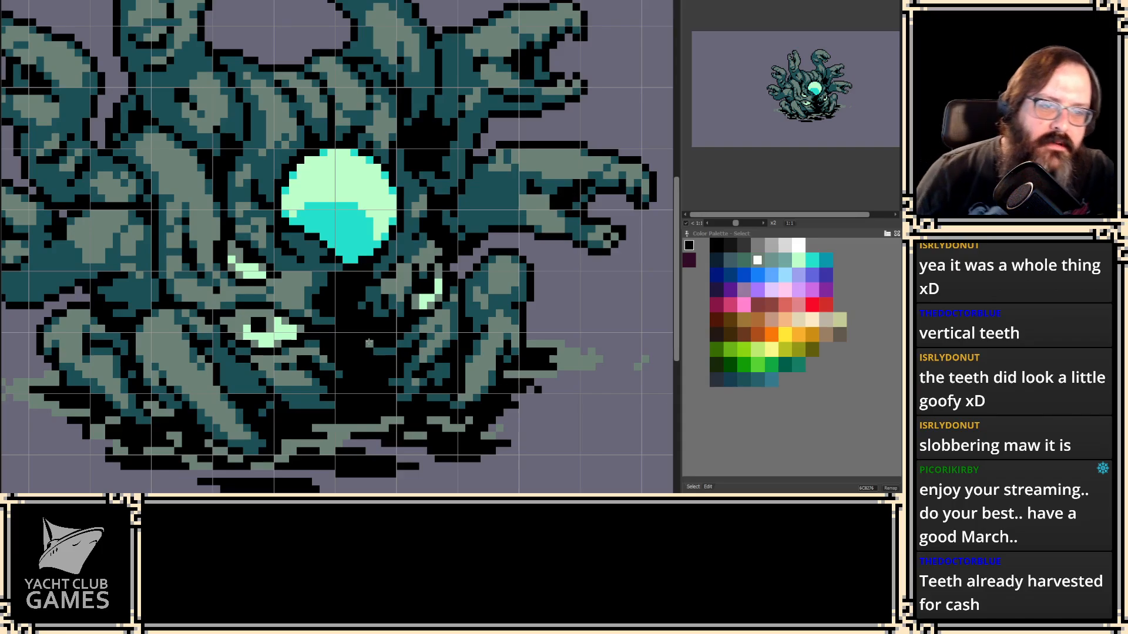
mouse_move(369, 375)
left_mouse_down()
mouse_move(385, 357)
mouse_move(390, 294)
mouse_move(365, 277)
mouse_move(352, 318)
mouse_move(359, 360)
left_mouse_up()
key("ctrl+z")
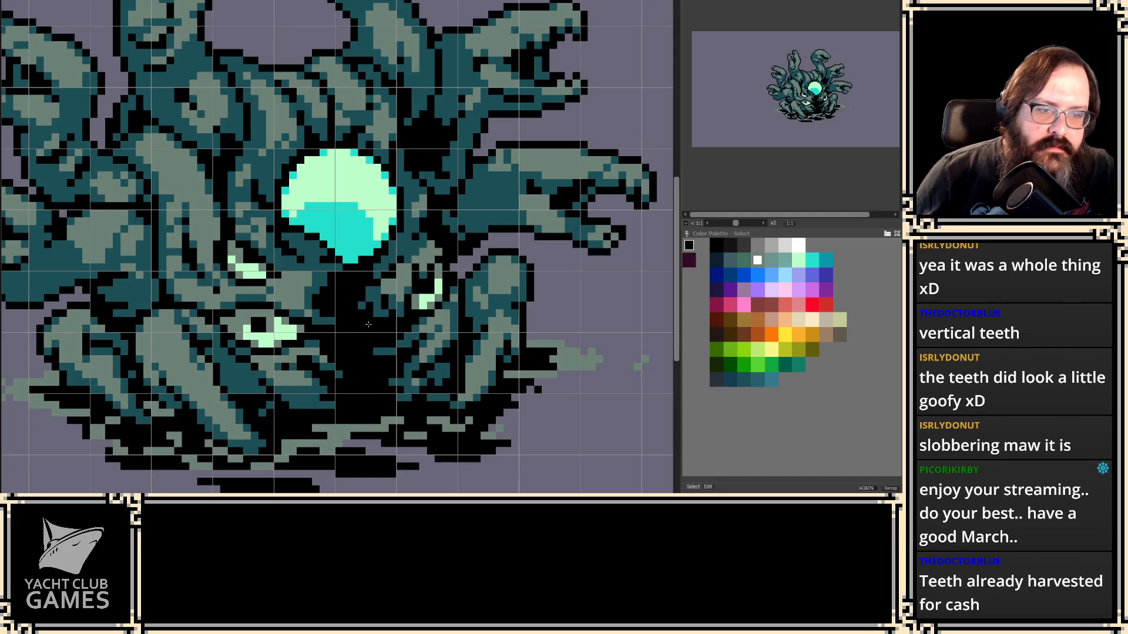
key("ctrl+z")
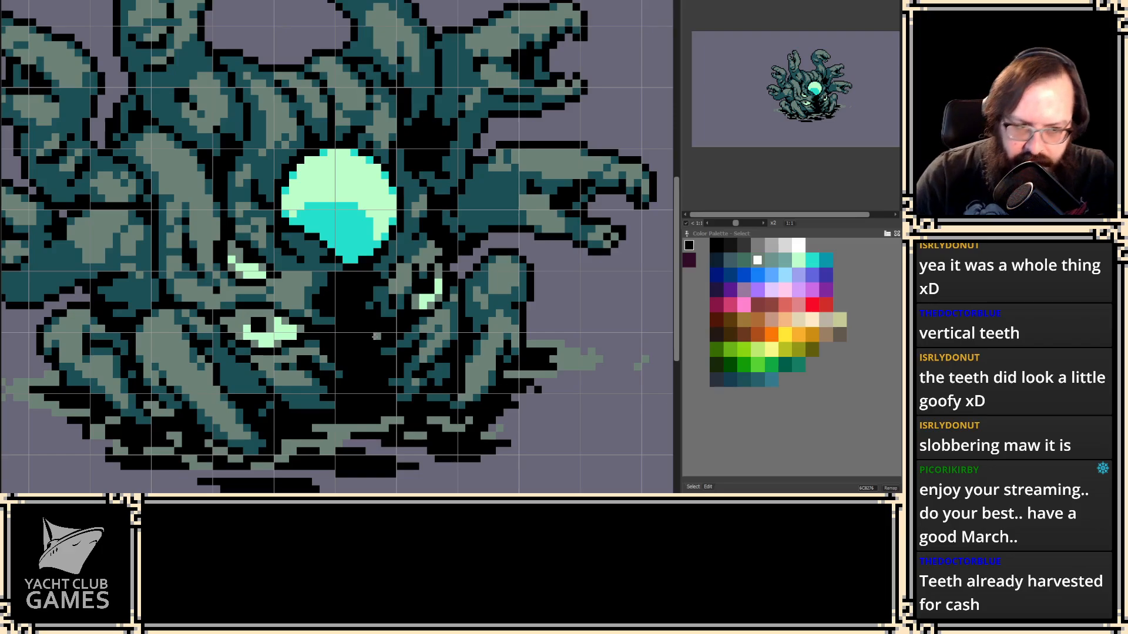
- Touch up the inner edge of the creature's black mouth with dark-teal pixels below the small right eye
scroll(376, 337, "up", 1)
left_click(409, 344, "alt")
left_click(394, 351)
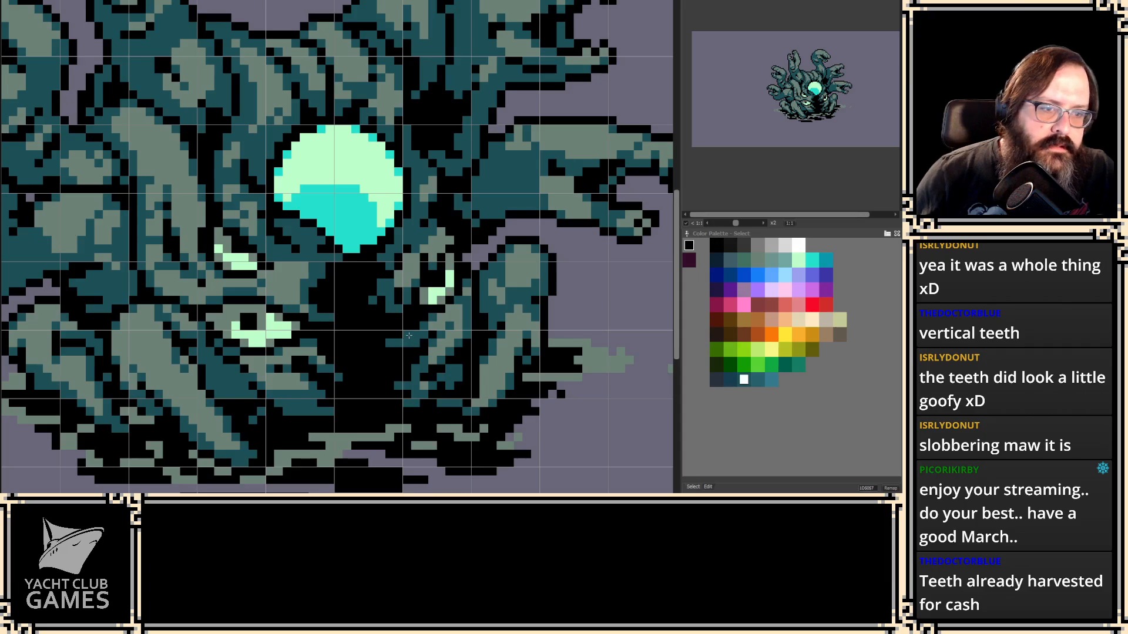
scroll(538, 325, "down", 3)
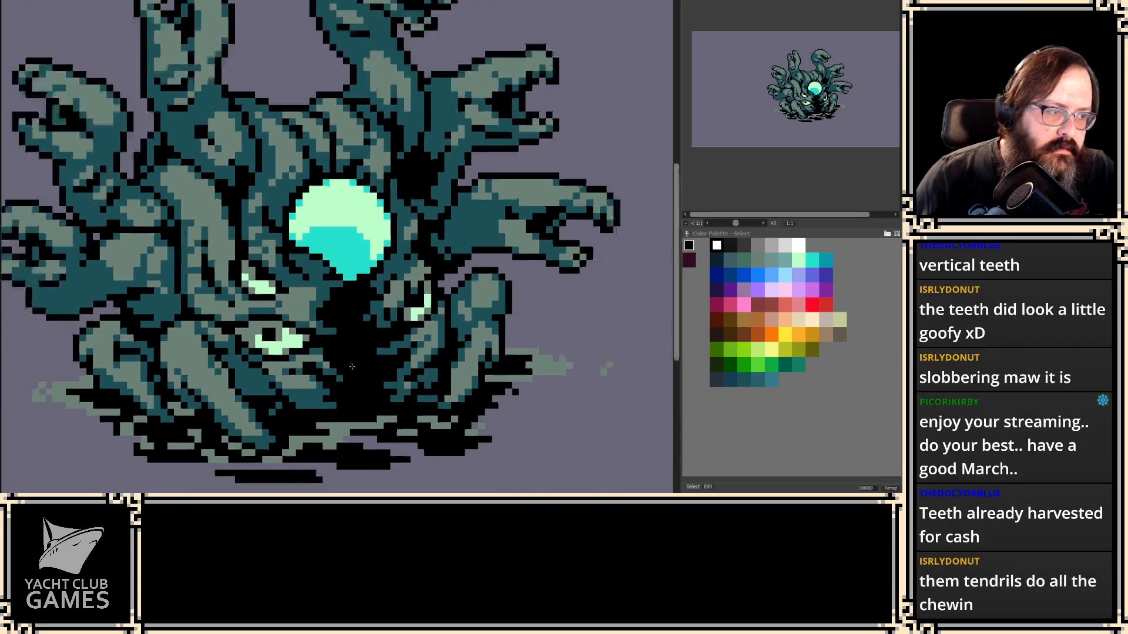
scroll(365, 352, "up", 4)
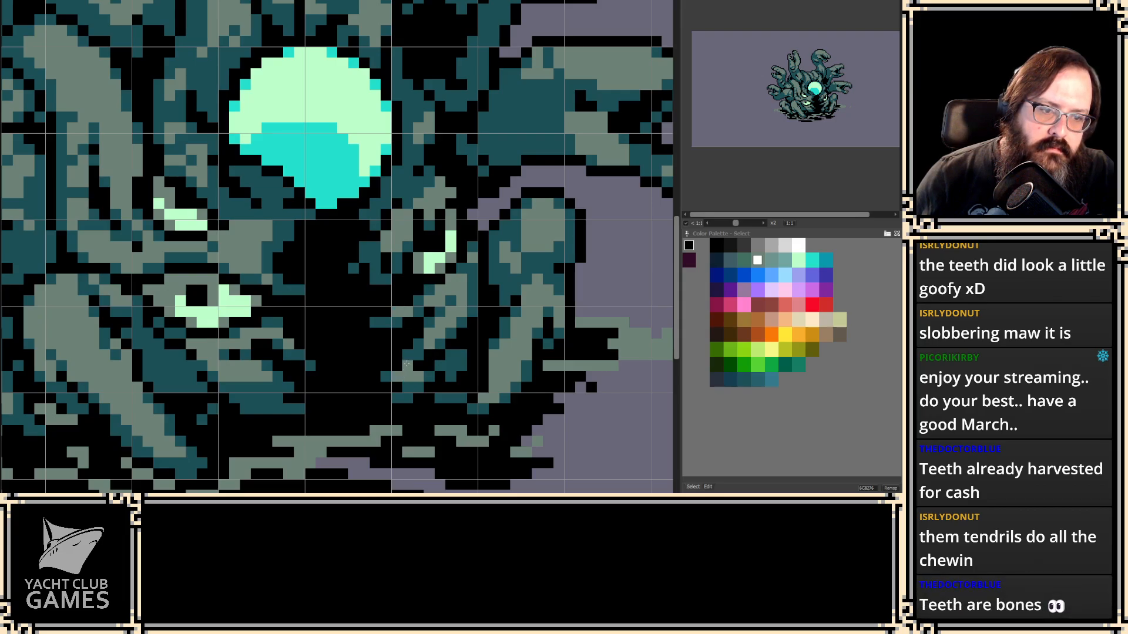
left_click_drag(329, 428, 375, 387)
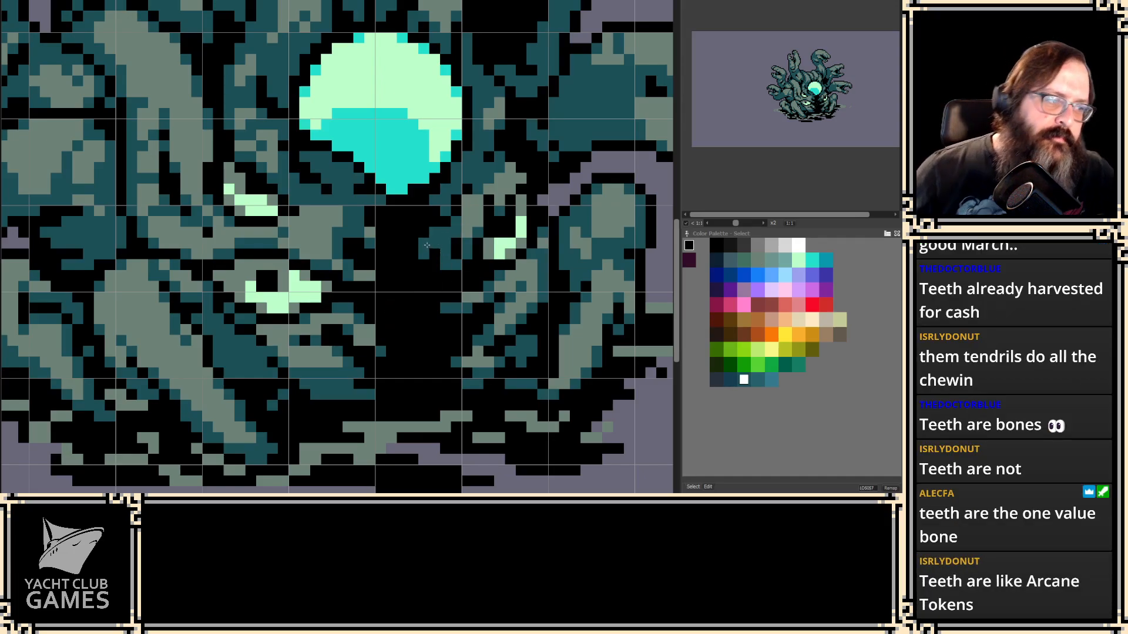
- Examine the creature's face, dark mouth and water base up close and against the whole sprite
scroll(454, 229, "down", 2)
scroll(592, 234, "down", 2)
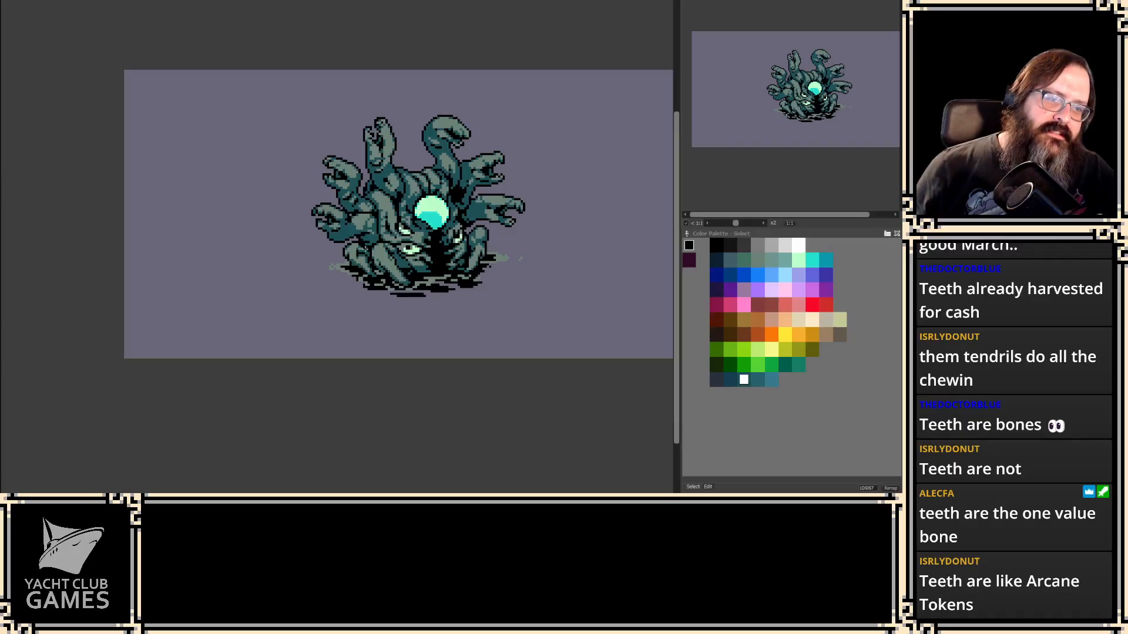
scroll(391, 258, "up", 2)
scroll(391, 259, "up", 2)
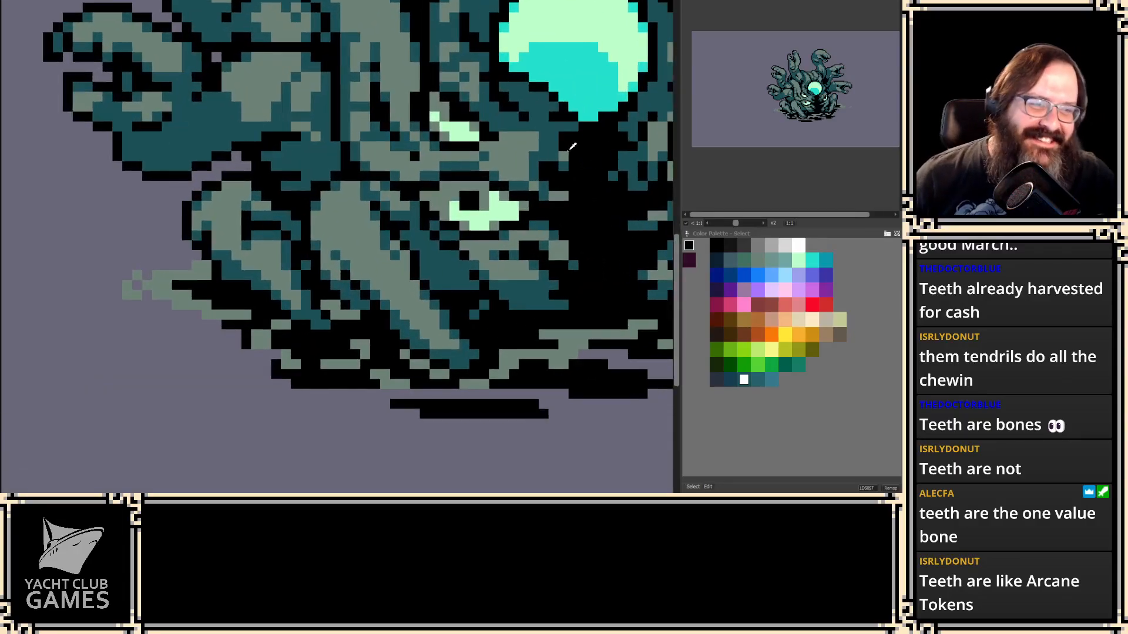
scroll(527, 201, "down", 2)
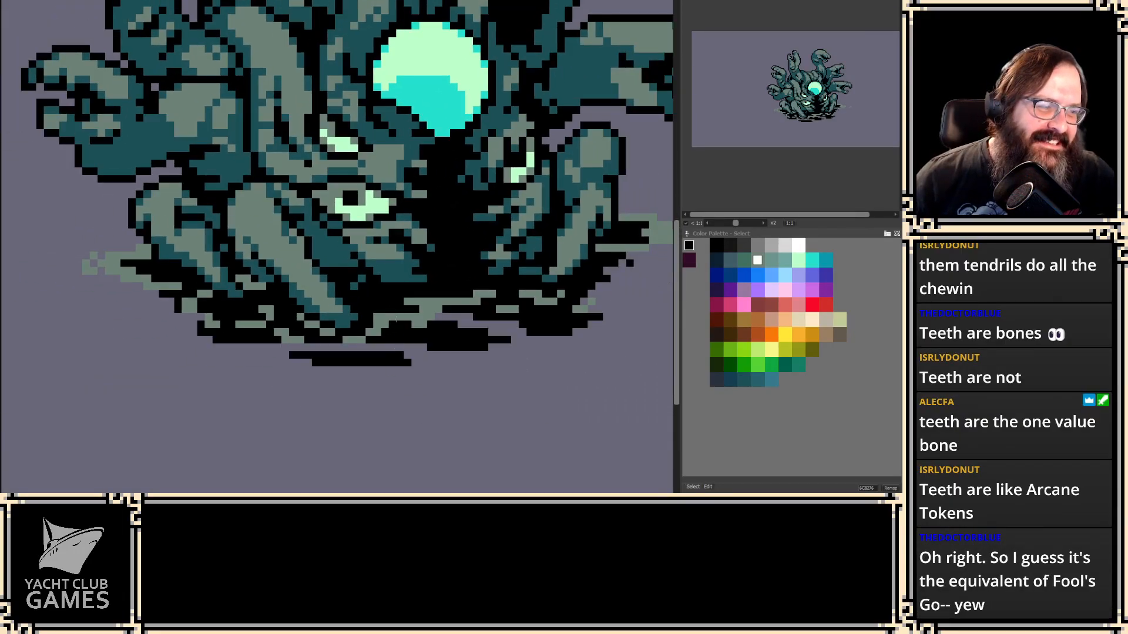
scroll(361, 351, "up", 2)
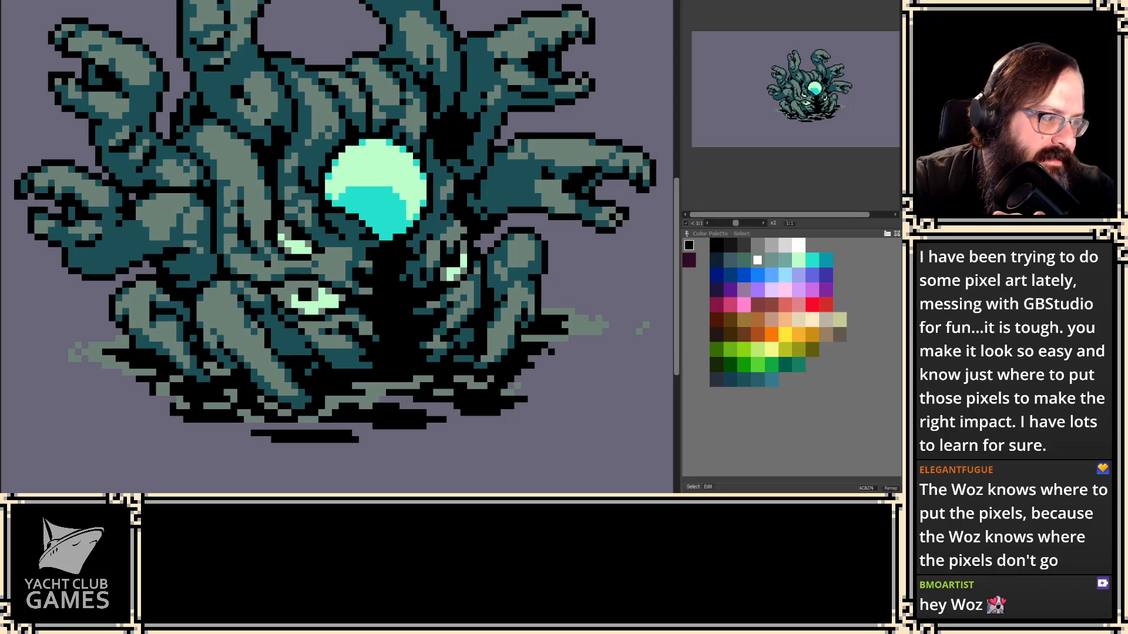
scroll(376, 241, "down", 3)
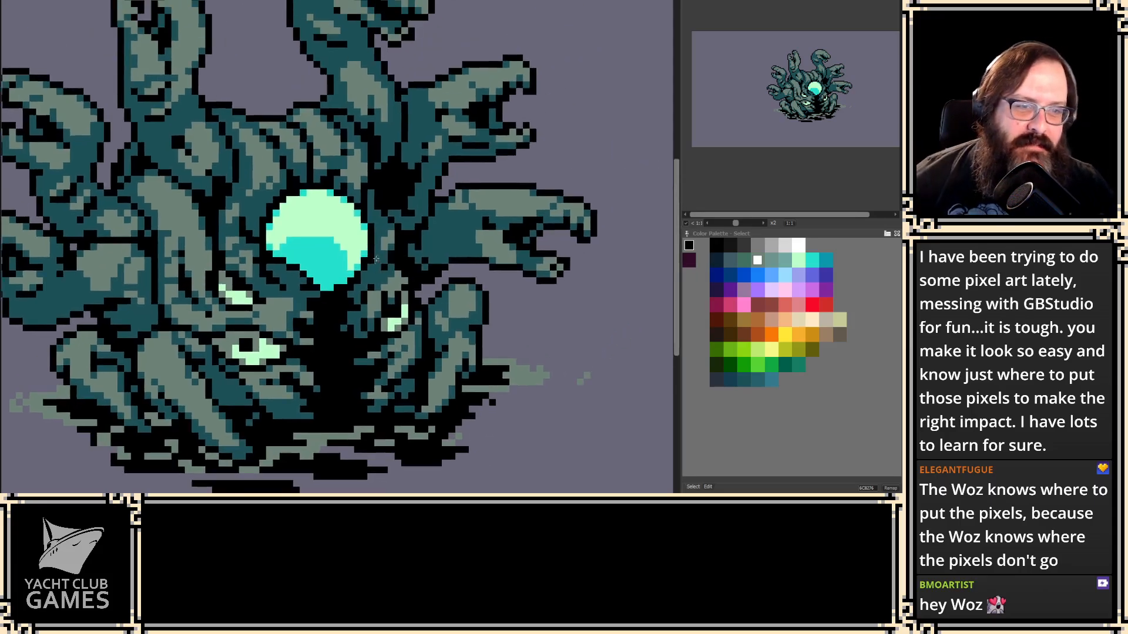
scroll(527, 188, "down", 1)
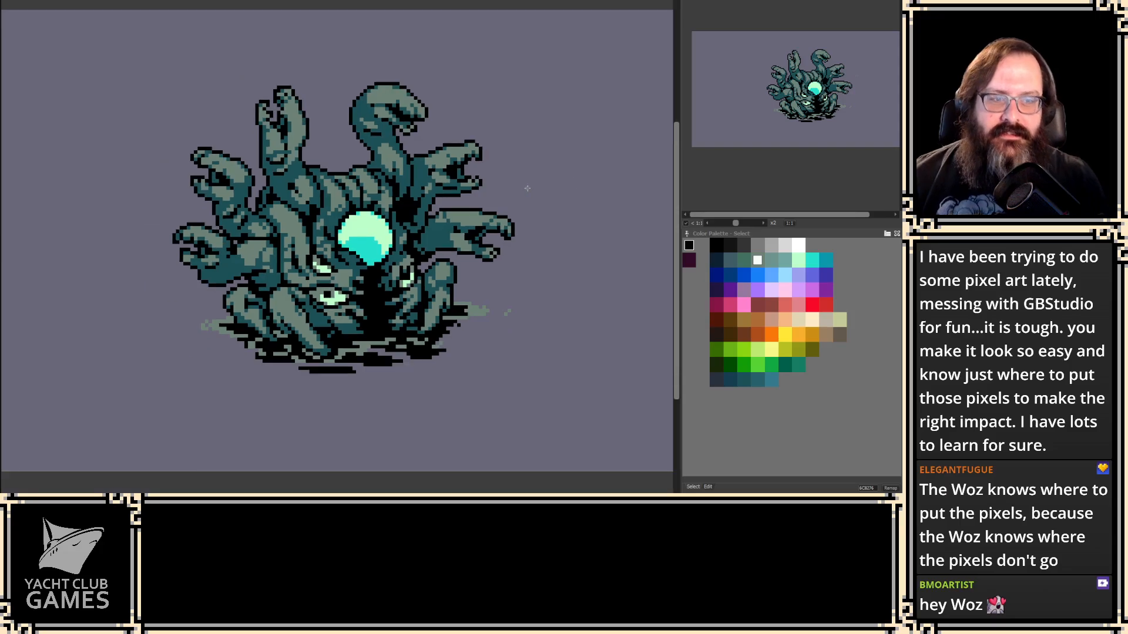